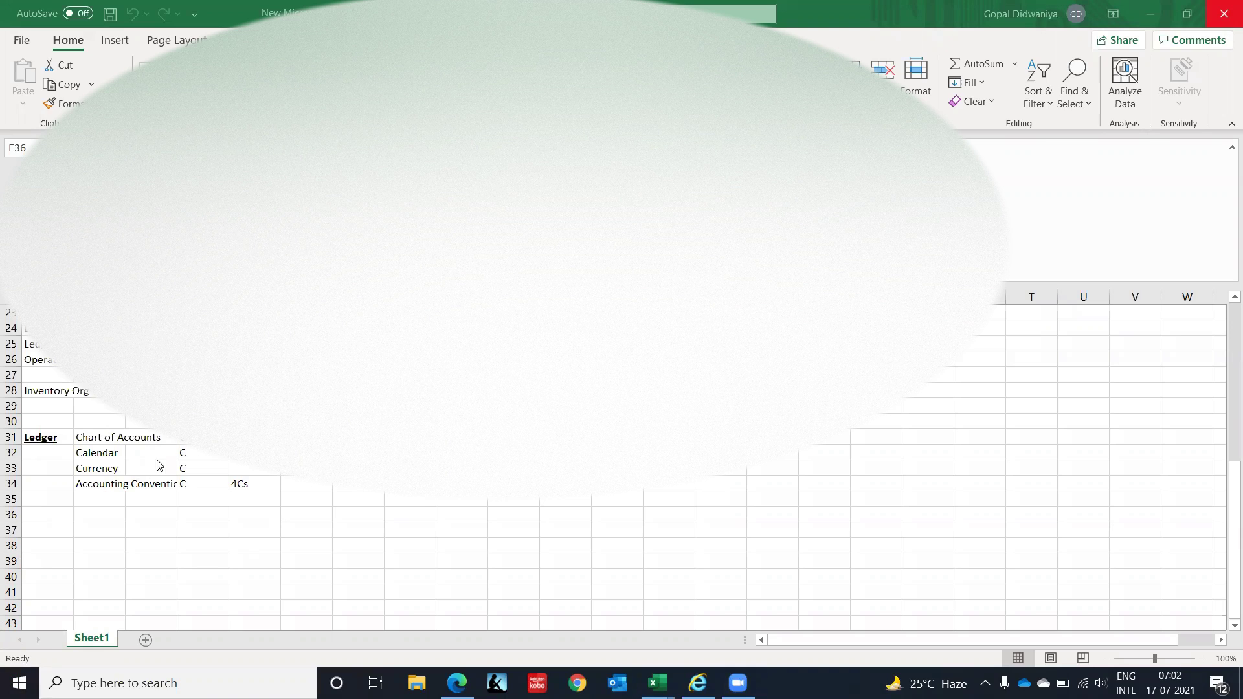
# - Review the organization structure list in the worksheet, from Business Group in A23 down to the Ledger heading in A31
pyautogui.hotkey('alt', 'Tab')
pyautogui.moveTo(254, 313); pyautogui.dragTo(45, 375)
pyautogui.click(45, 313)
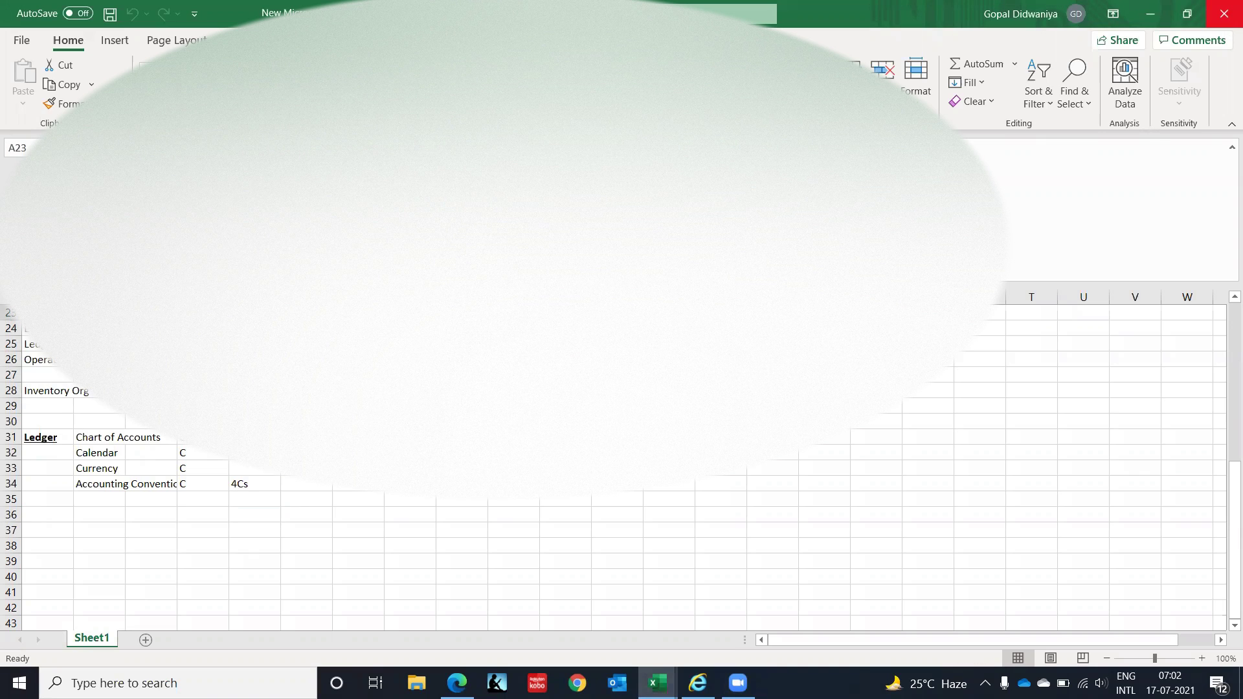
pyautogui.click(45, 328)
pyautogui.press('Down')
pyautogui.press('Up')
pyautogui.press('Down')
pyautogui.press('Down')
pyautogui.press('Down')
pyautogui.press('Down')
pyautogui.press('Down')
pyautogui.press('Down')
pyautogui.press('Down')
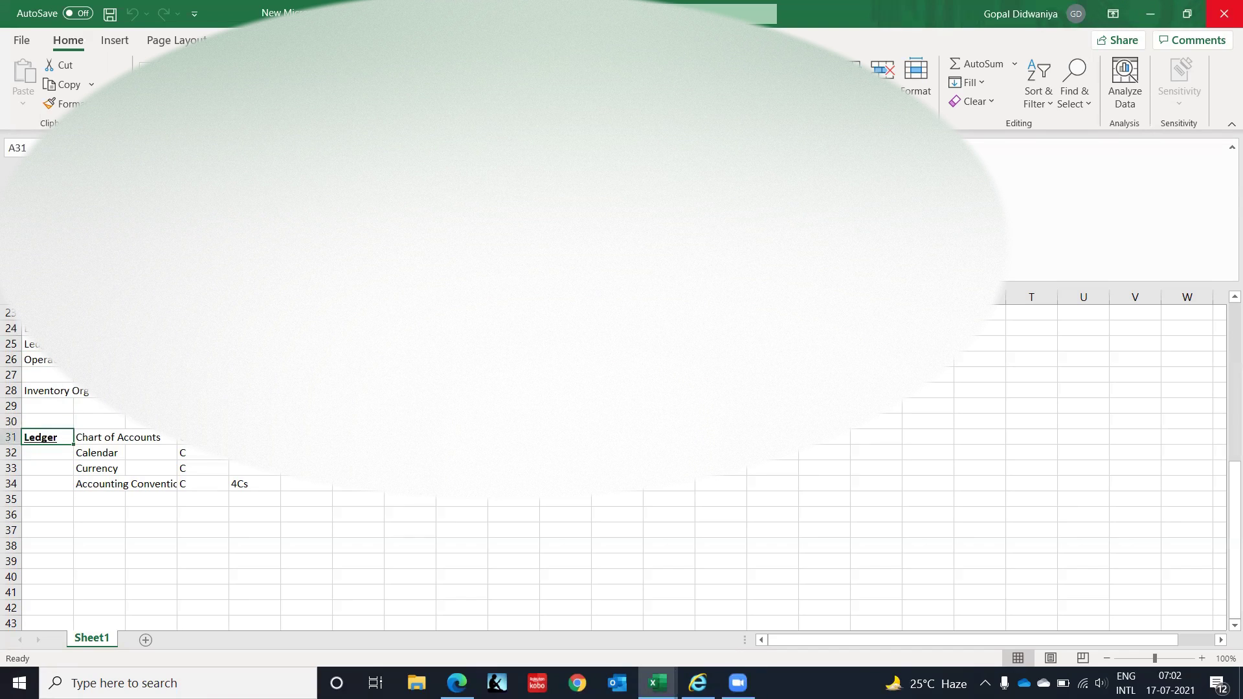
# - Switch to the Oracle E-Business Suite home page in Internet Explorer and show the list of available responsibilities
pyautogui.moveTo(697, 682)
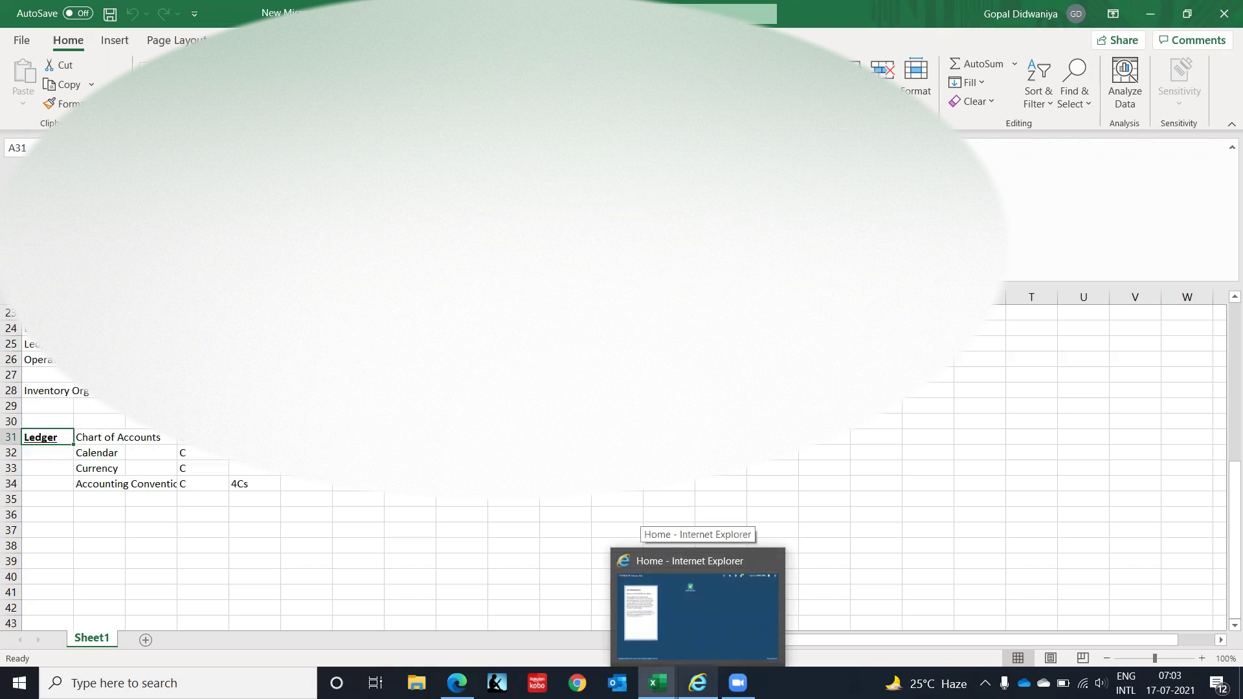
pyautogui.click(697, 608)
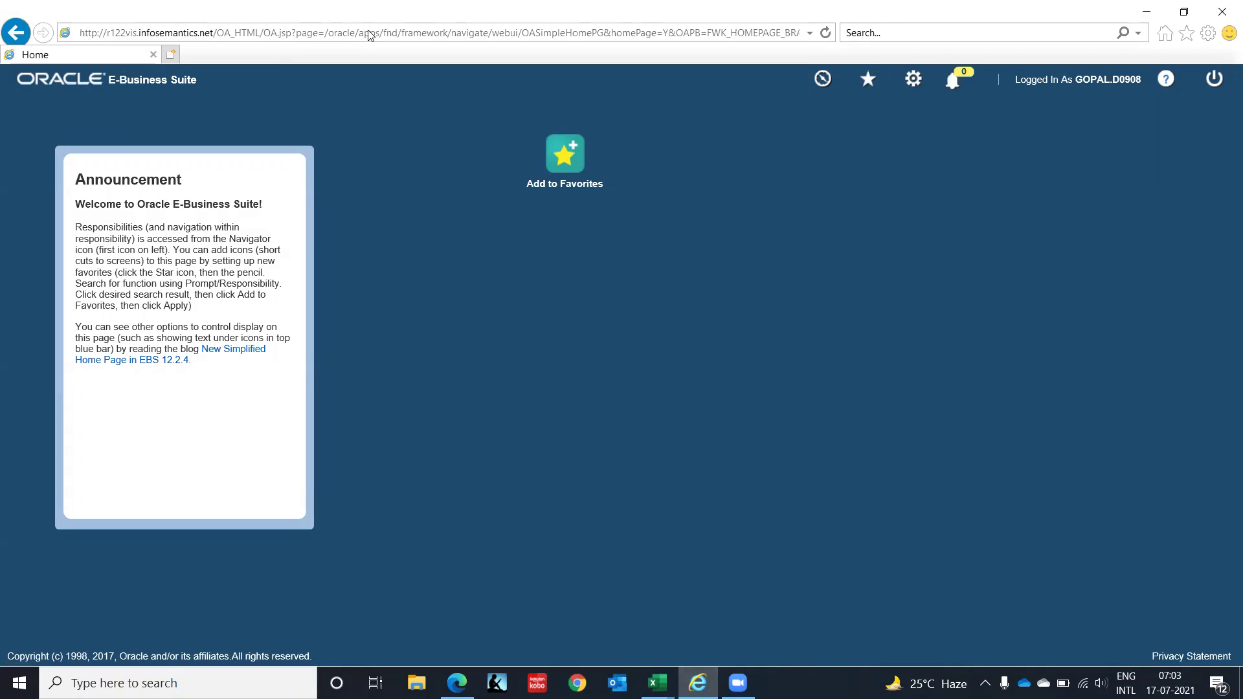
pyautogui.click(823, 80)
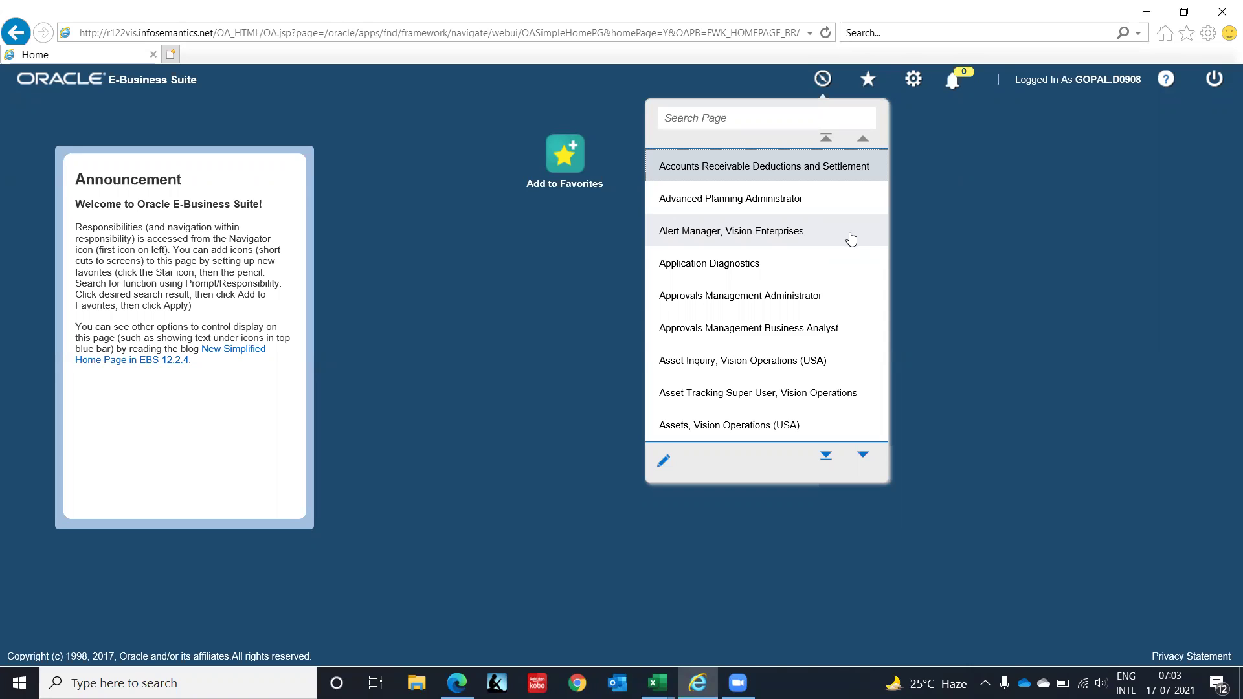
# - Switch back to the New Microsoft Excel Worksheet (4) workbook and review the Business Group, Legal Entity and Ledger entries in column A
pyautogui.hotkey('alt', 'Tab')
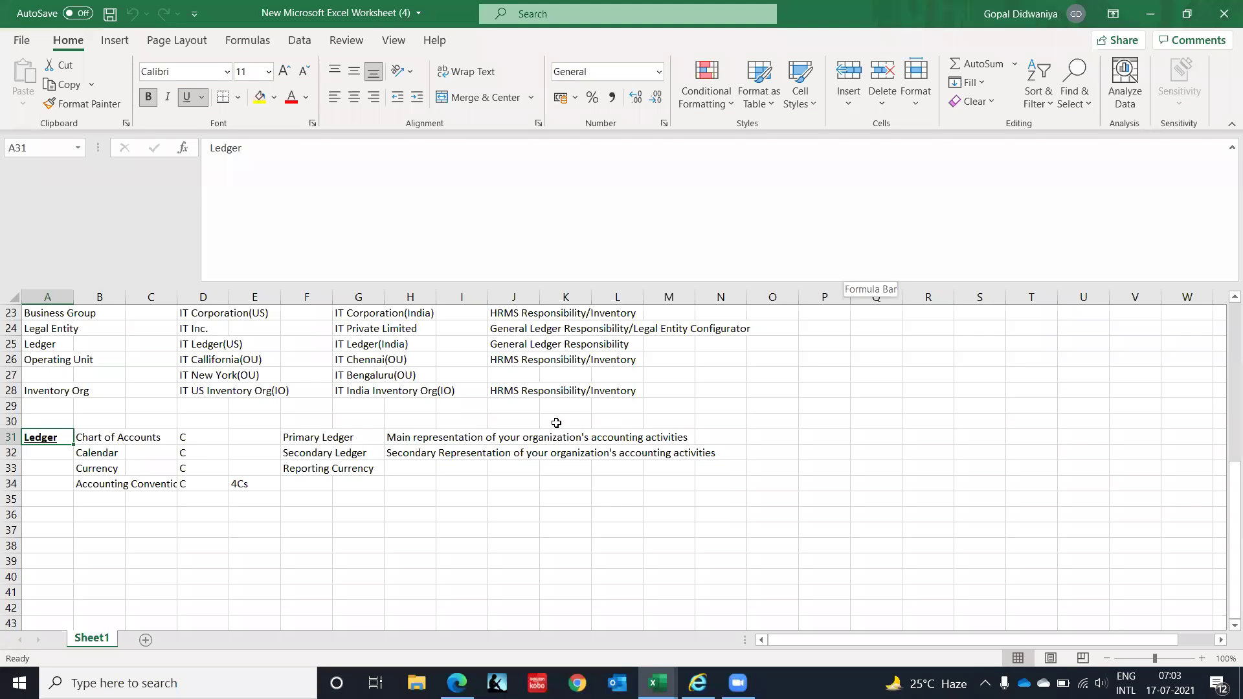
pyautogui.click(33, 315)
pyautogui.click(35, 341)
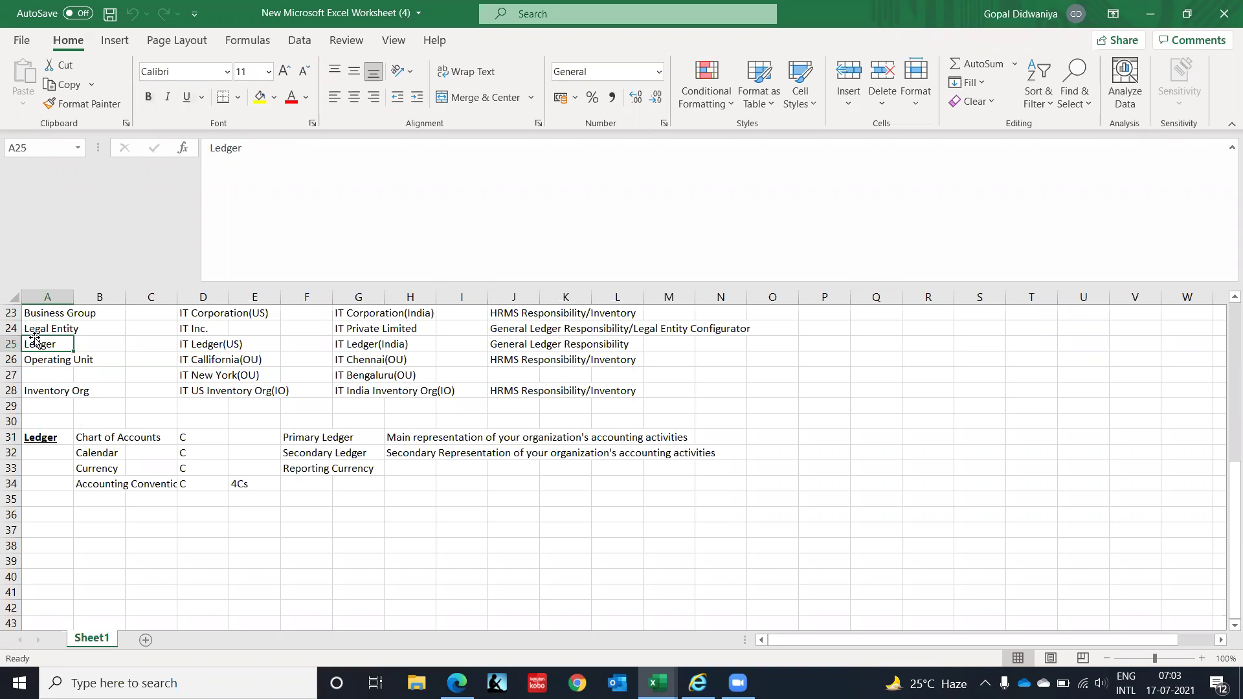
pyautogui.click(50, 329)
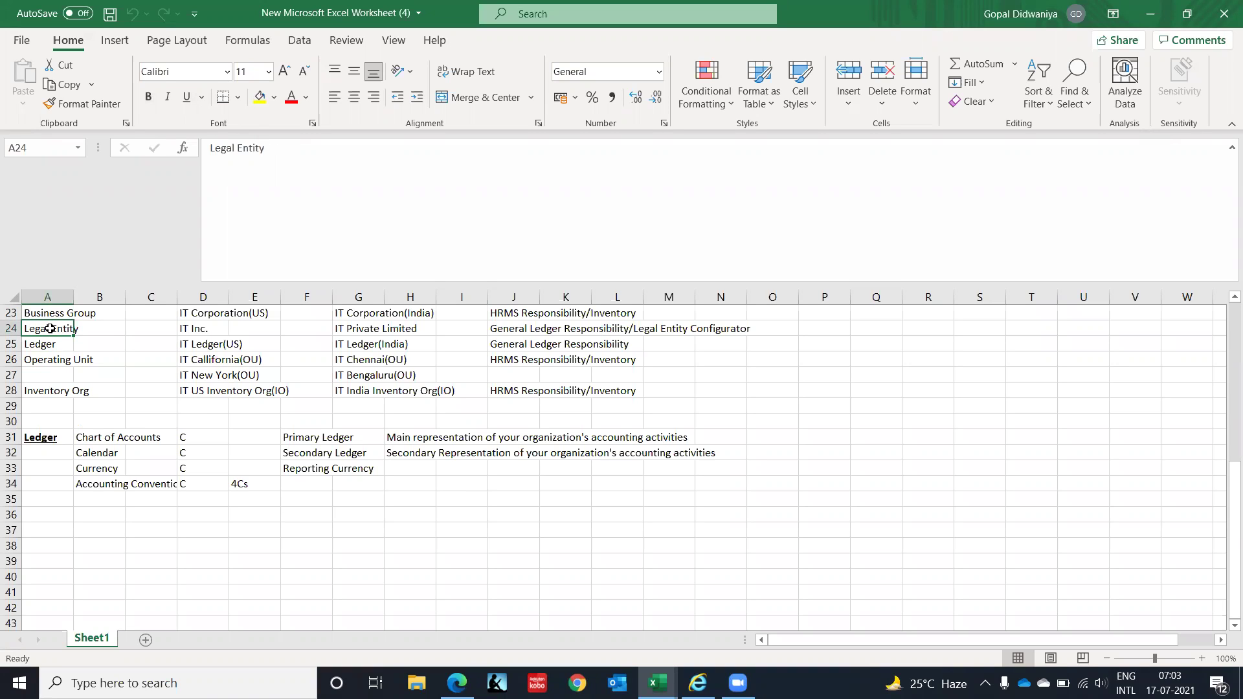
pyautogui.press('Up')
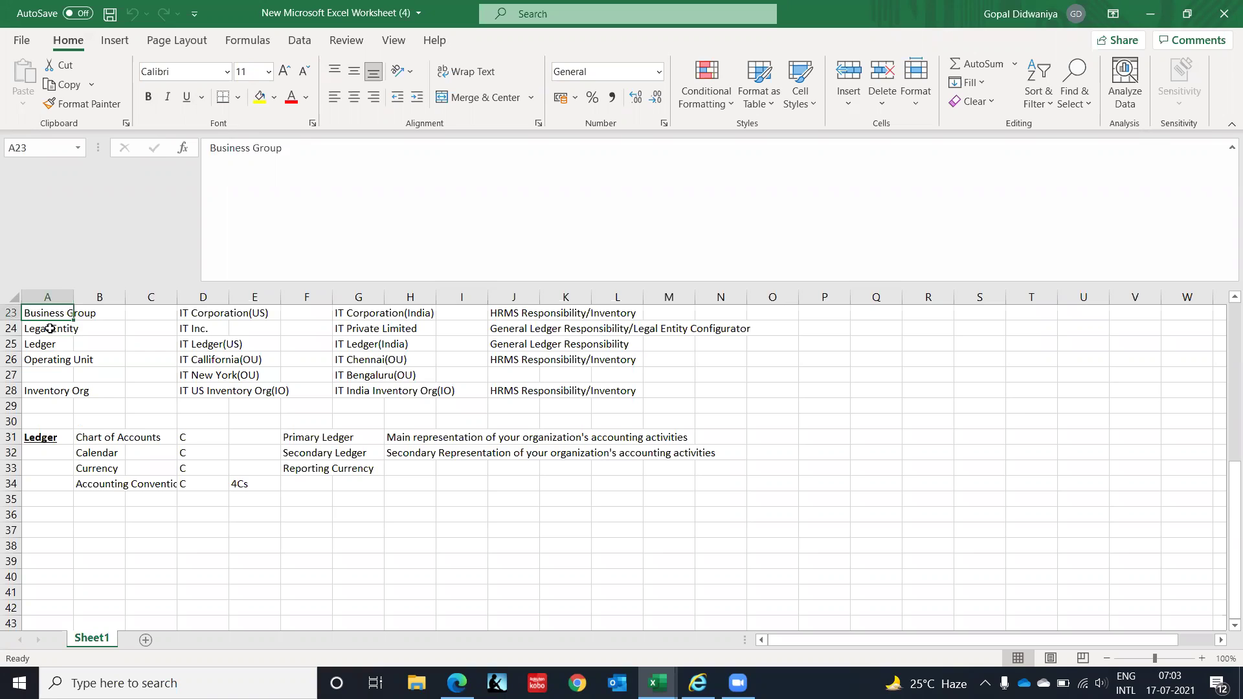
# - Examine which responsibilities in column J are needed to set up the Business Group and the Legal Entity
pyautogui.press('Right')
pyautogui.press('Right')
pyautogui.press('Right')
pyautogui.press('Right')
pyautogui.press('Right')
pyautogui.press('Right')
pyautogui.press('Right')
pyautogui.press('Right')
pyautogui.press('Right')
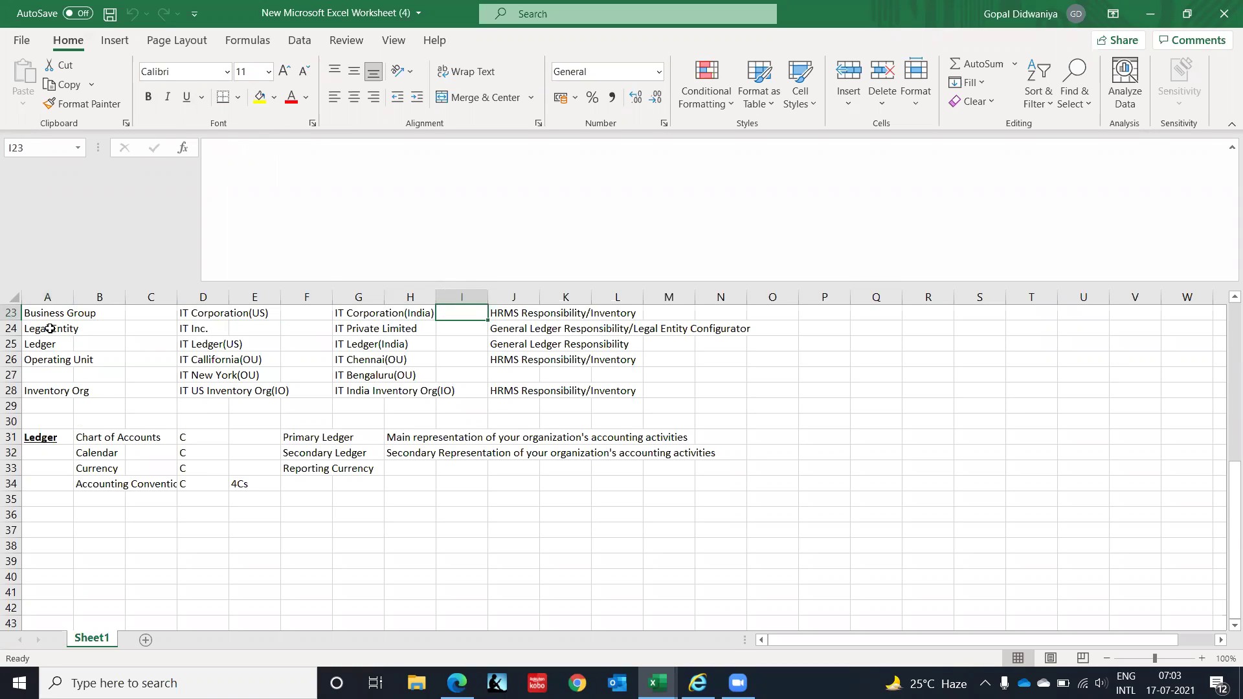
pyautogui.press('Down')
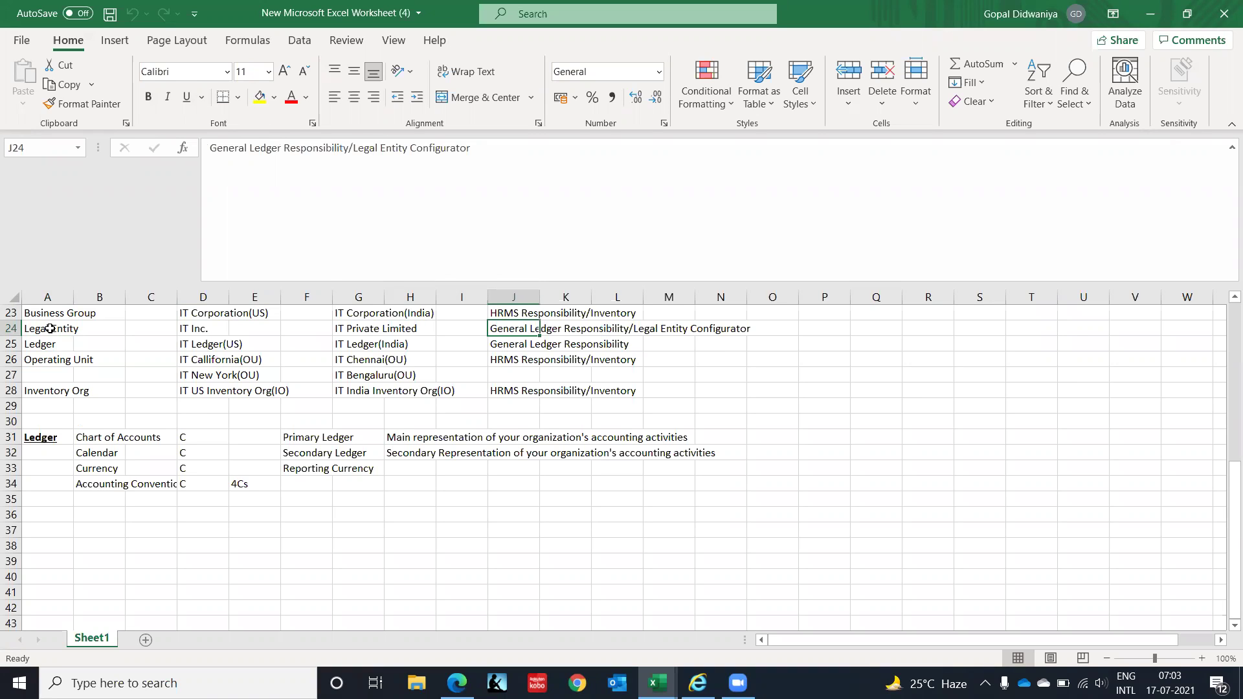
pyautogui.press('Right')
pyautogui.press('Right')
pyautogui.press('Left')
pyautogui.press('Left')
pyautogui.press('Up')
pyautogui.press('Down')
pyautogui.press('Up')
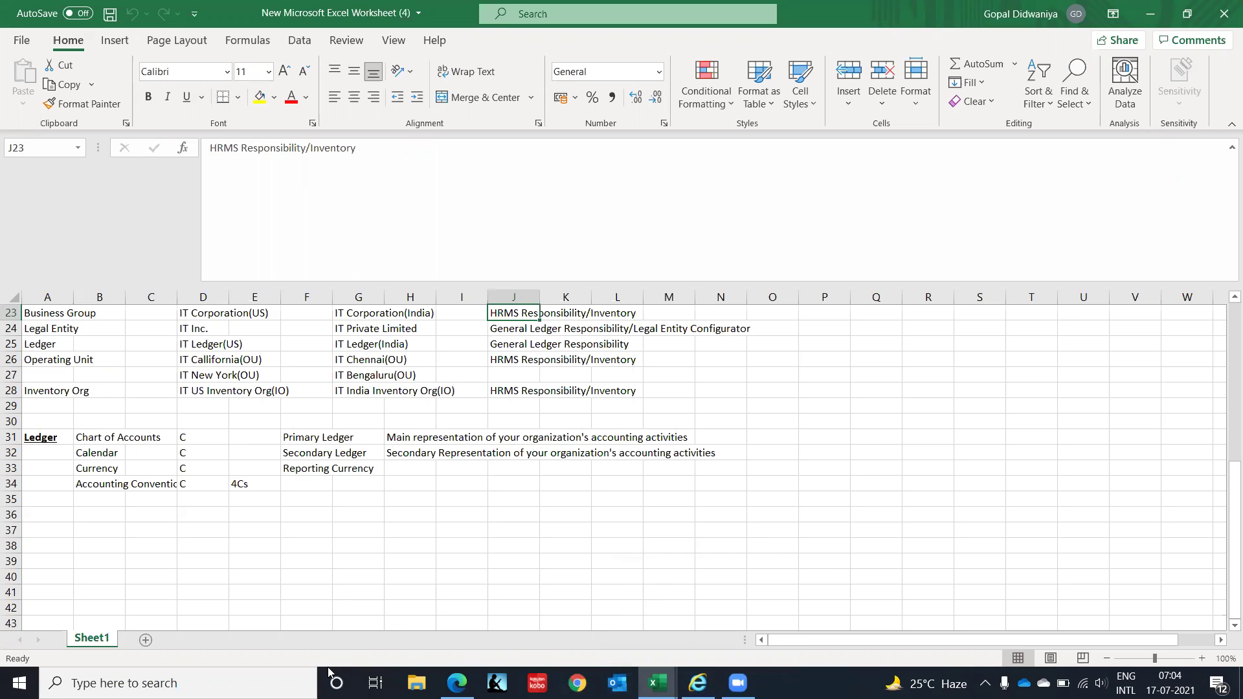
# - Switch to the Oracle 09112020 workbook and go to the beginning of its Responsibilities sheet
pyautogui.click(698, 682)
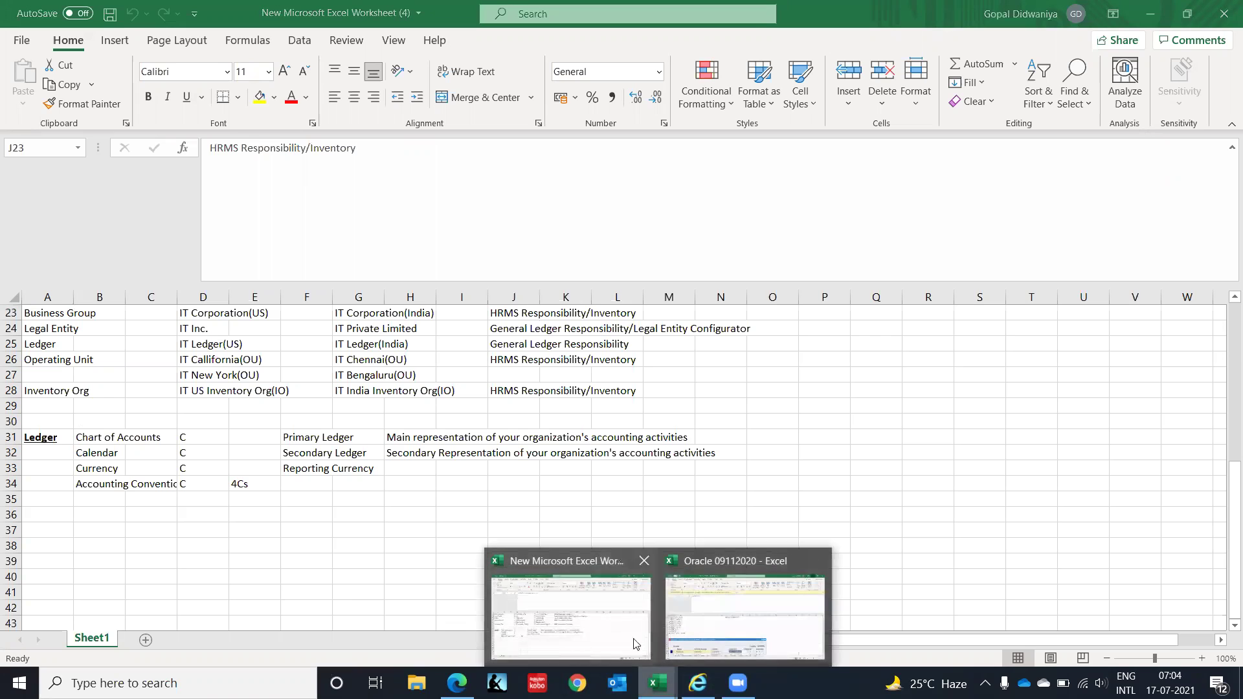
pyautogui.click(710, 615)
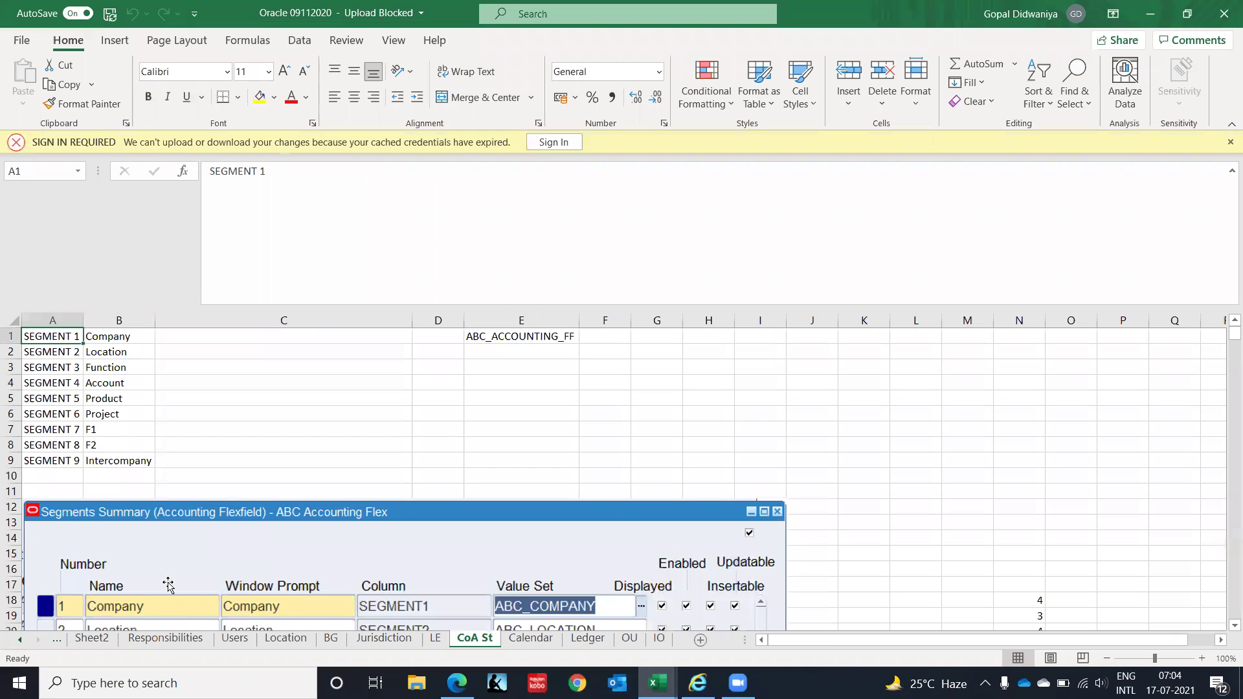
pyautogui.click(163, 639)
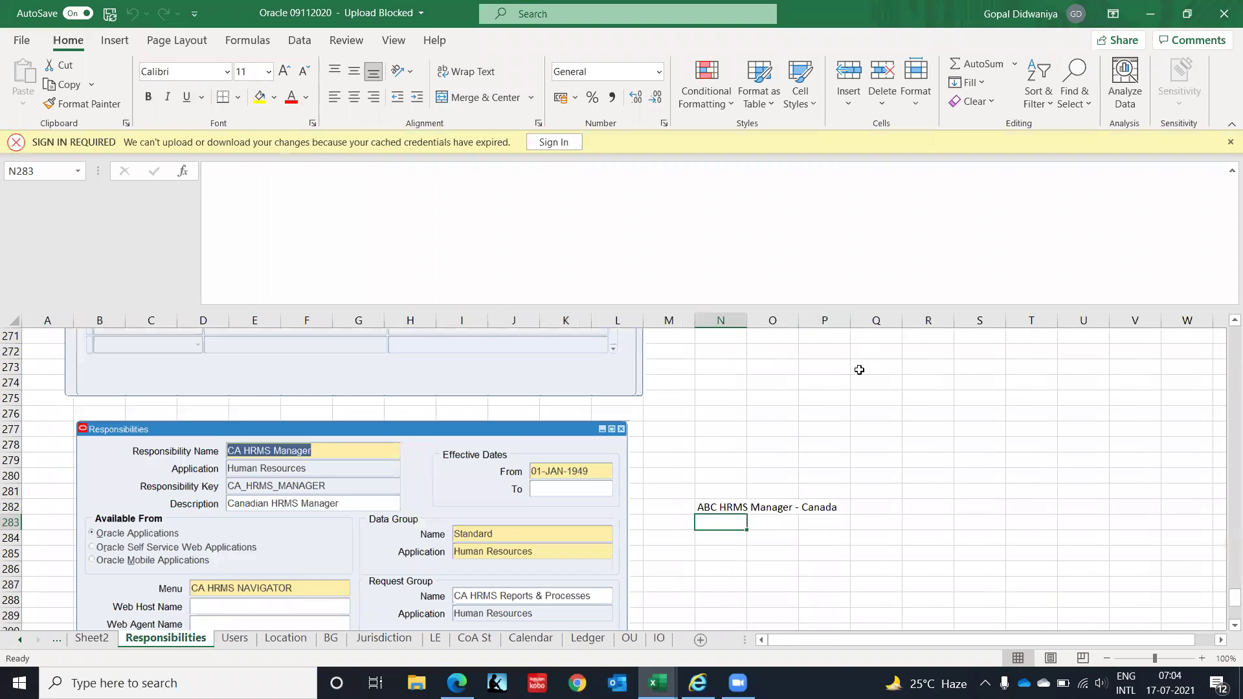
pyautogui.click(755, 430)
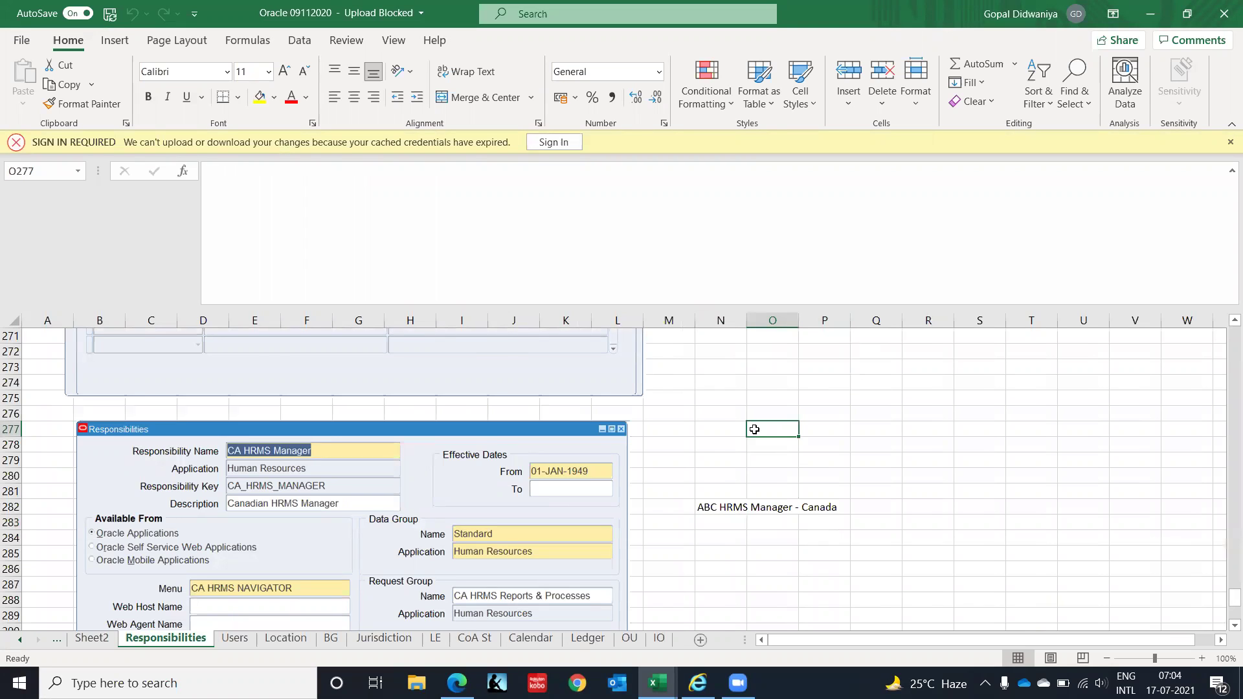
pyautogui.hotkey('ctrl', 'Home')
pyautogui.click(776, 432)
# - Find the General Ledger responsibility definition and its ABC General Ledger names for India, US and Canada on the Responsibilities sheet
pyautogui.press('Down')
pyautogui.press('Down')
pyautogui.press('Down')
pyautogui.press('Down')
pyautogui.press('Down')
pyautogui.press('Down')
pyautogui.press('Down')
pyautogui.press('Down')
pyautogui.press('Down')
pyautogui.press('Down')
pyautogui.press('Down')
pyautogui.press('Down')
pyautogui.press('Down')
pyautogui.press('Down')
pyautogui.press('Down')
pyautogui.press('Down')
pyautogui.press('Down')
pyautogui.press('Down')
pyautogui.press('Down')
pyautogui.press('Down')
pyautogui.press('Down')
pyautogui.press('Down')
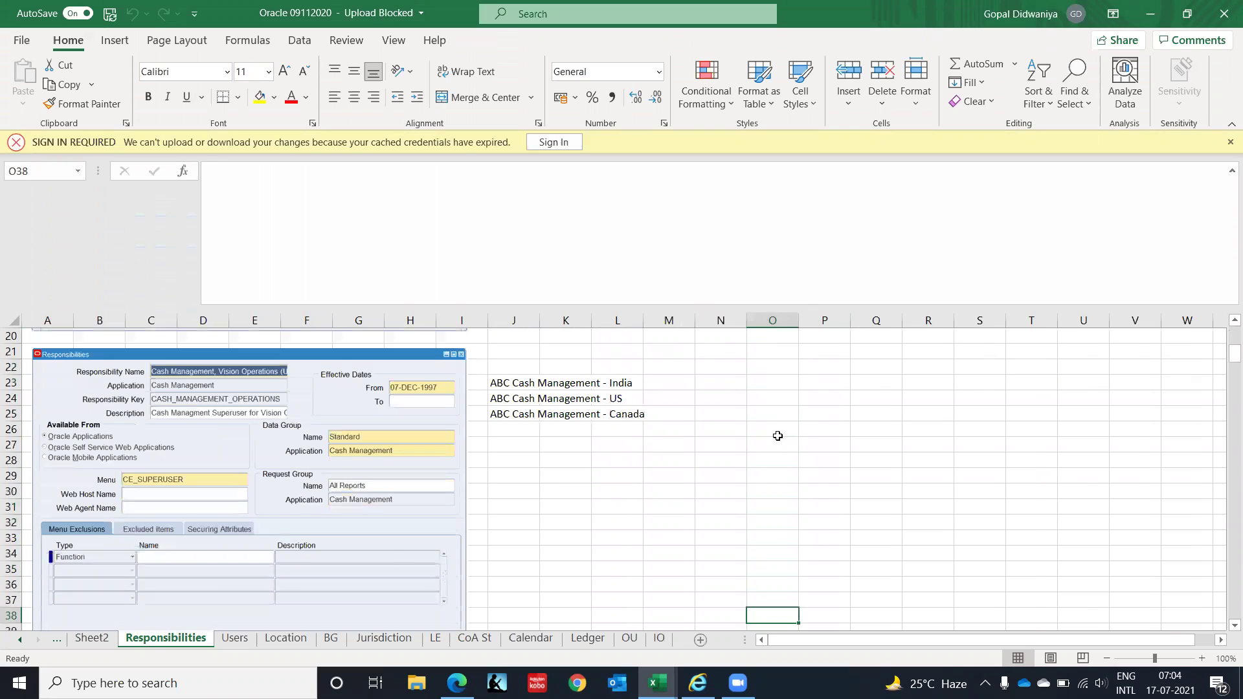
pyautogui.press('Down')
pyautogui.press('Down')
pyautogui.press('Down')
pyautogui.press('Down')
pyautogui.press('Down')
pyautogui.press('Down')
pyautogui.press('Down')
pyautogui.press('Down')
pyautogui.press('Down')
pyautogui.press('Down')
pyautogui.press('Down')
pyautogui.press('Down')
pyautogui.press('Down')
pyautogui.press('Down')
pyautogui.press('Down')
pyautogui.press('Down')
pyautogui.press('Down')
pyautogui.press('Down')
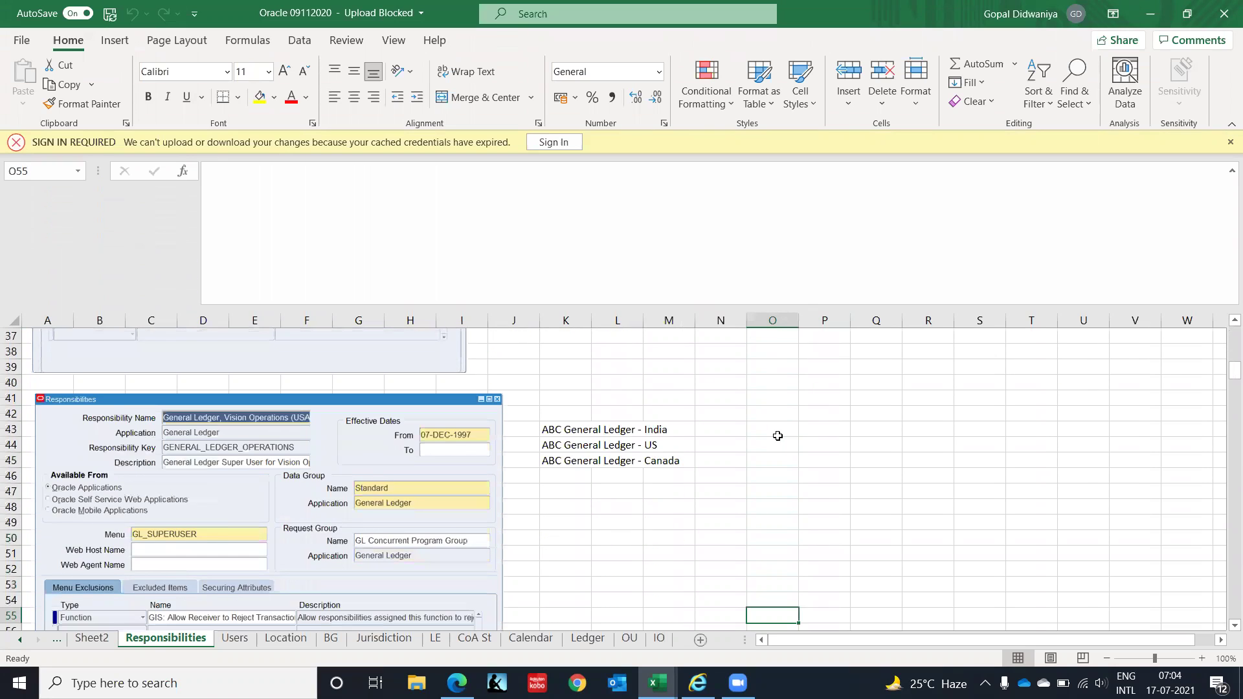
pyautogui.press('Down')
pyautogui.press('Down')
pyautogui.press('Down')
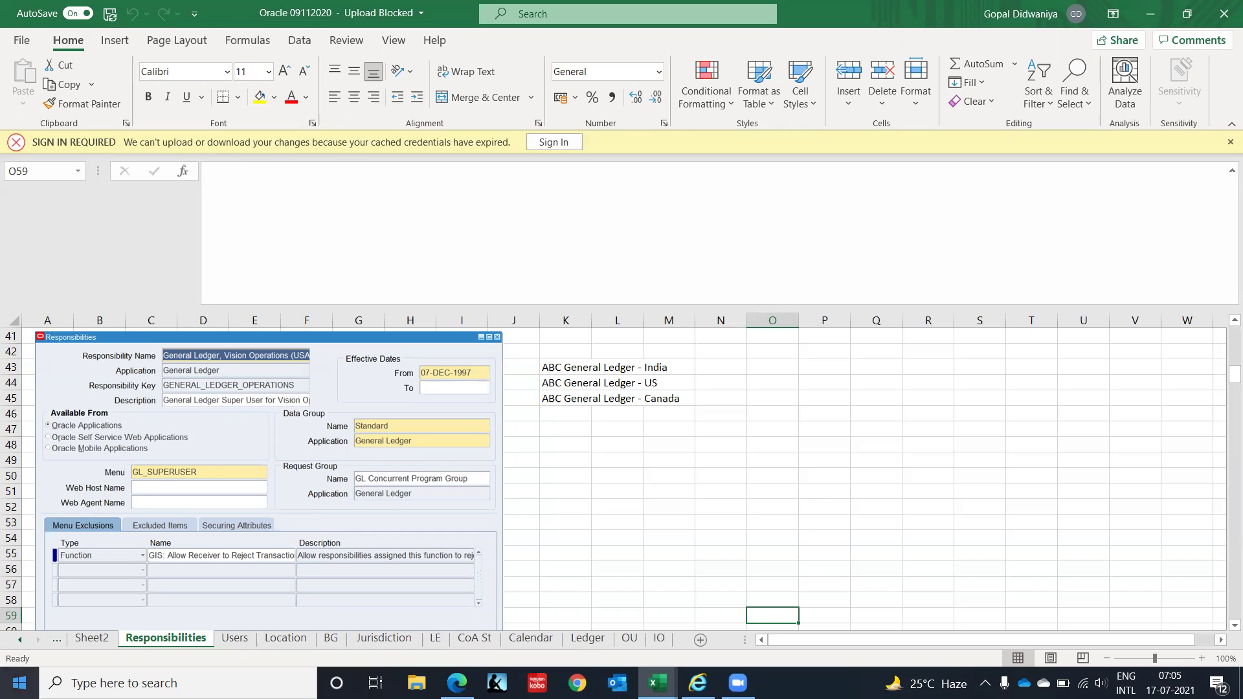
# - Switch to Oracle E-Business Suite and find GL Super User, IT India in the responsibility list
pyautogui.click(698, 682)
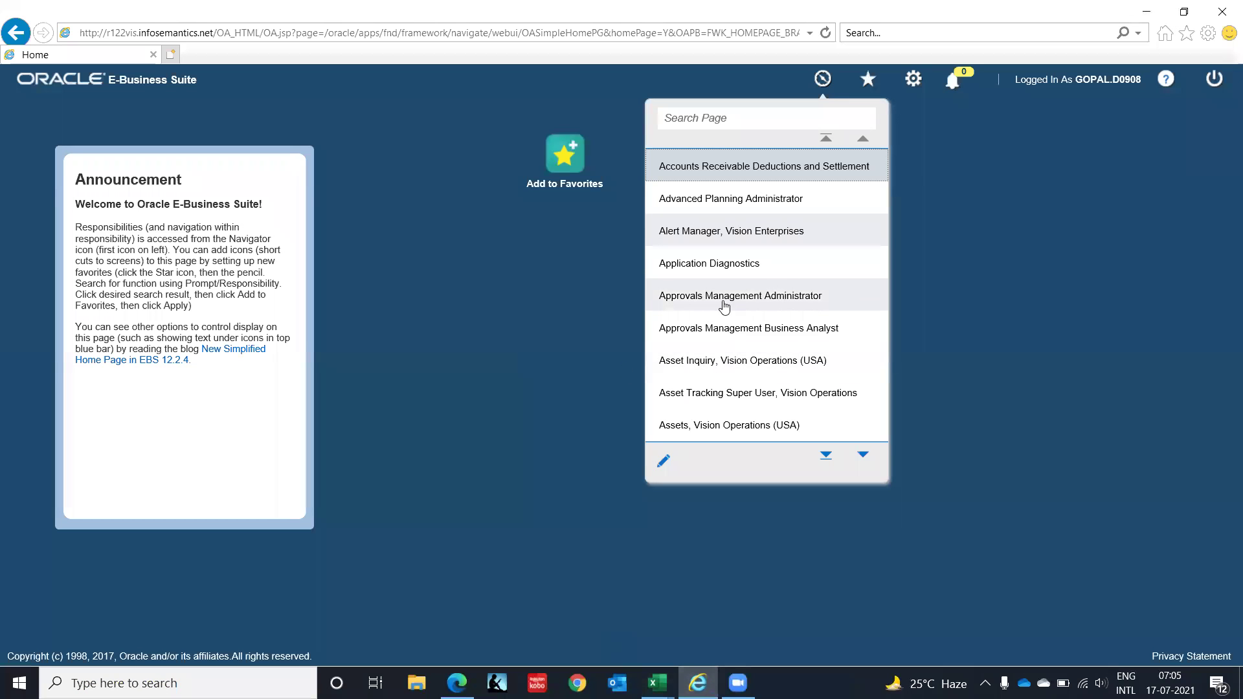
pyautogui.click(861, 455)
pyautogui.click(862, 455)
pyautogui.click(861, 455)
pyautogui.click(861, 455)
pyautogui.click(862, 455)
pyautogui.click(862, 455)
pyautogui.click(861, 455)
pyautogui.click(861, 454)
pyautogui.click(861, 455)
pyautogui.click(862, 455)
pyautogui.click(861, 455)
pyautogui.click(862, 455)
pyautogui.click(862, 455)
pyautogui.click(862, 455)
pyautogui.click(861, 455)
pyautogui.click(862, 455)
pyautogui.click(861, 456)
pyautogui.click(861, 456)
pyautogui.click(862, 455)
pyautogui.click(862, 456)
pyautogui.click(861, 456)
pyautogui.click(861, 455)
pyautogui.click(862, 455)
pyautogui.click(862, 455)
pyautogui.click(861, 456)
pyautogui.click(861, 456)
pyautogui.click(861, 455)
pyautogui.click(861, 455)
pyautogui.click(861, 455)
pyautogui.click(861, 455)
pyautogui.click(862, 456)
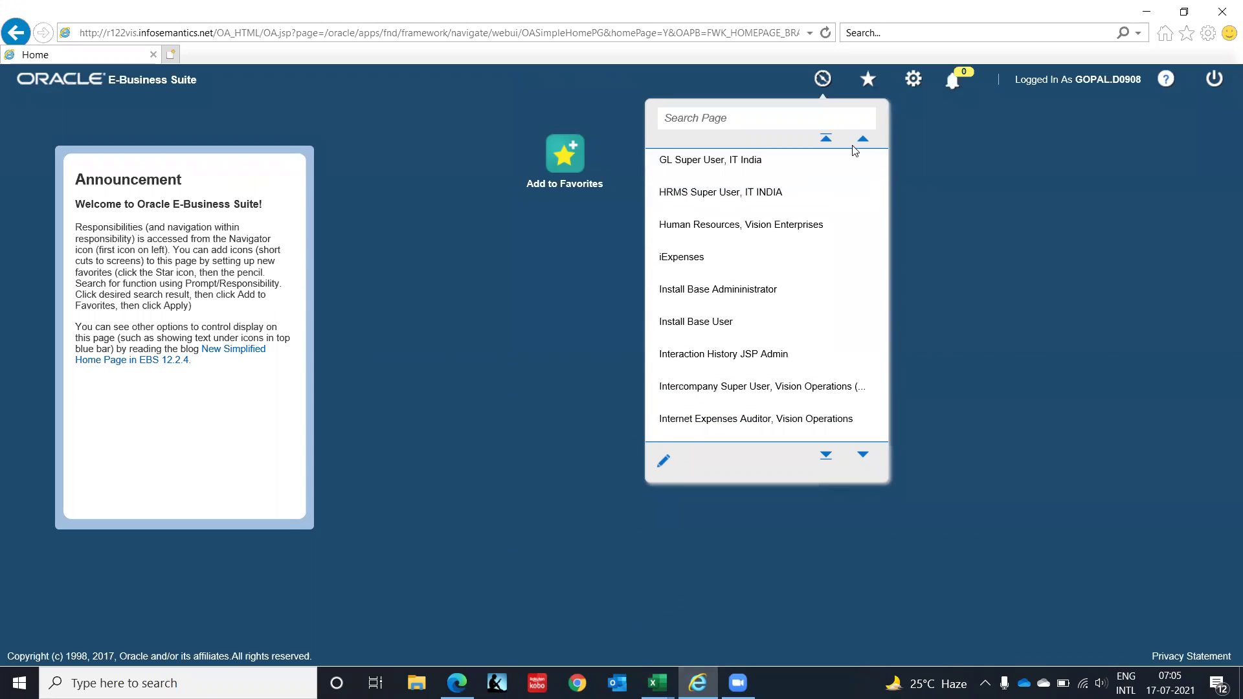
# - Examine the Financials setup functions of the GL Super User, IT India responsibility, and close the navigator
pyautogui.moveTo(688, 166); pyautogui.dragTo(687, 168)
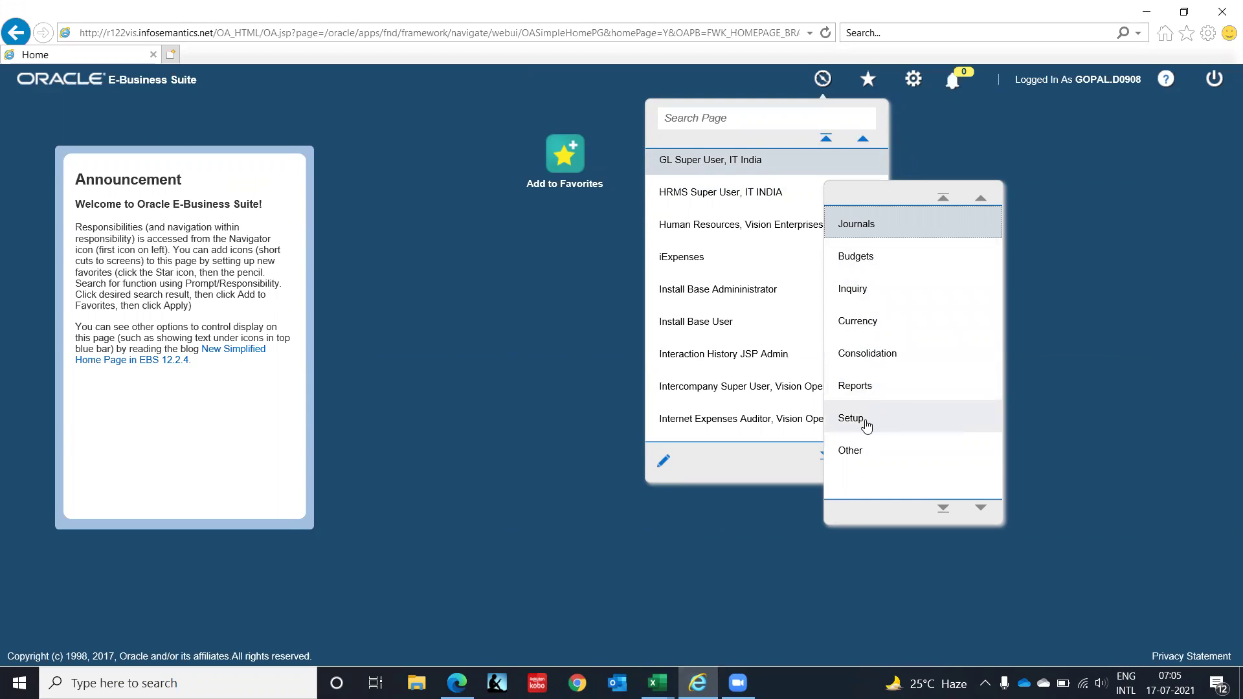
pyautogui.click(865, 422)
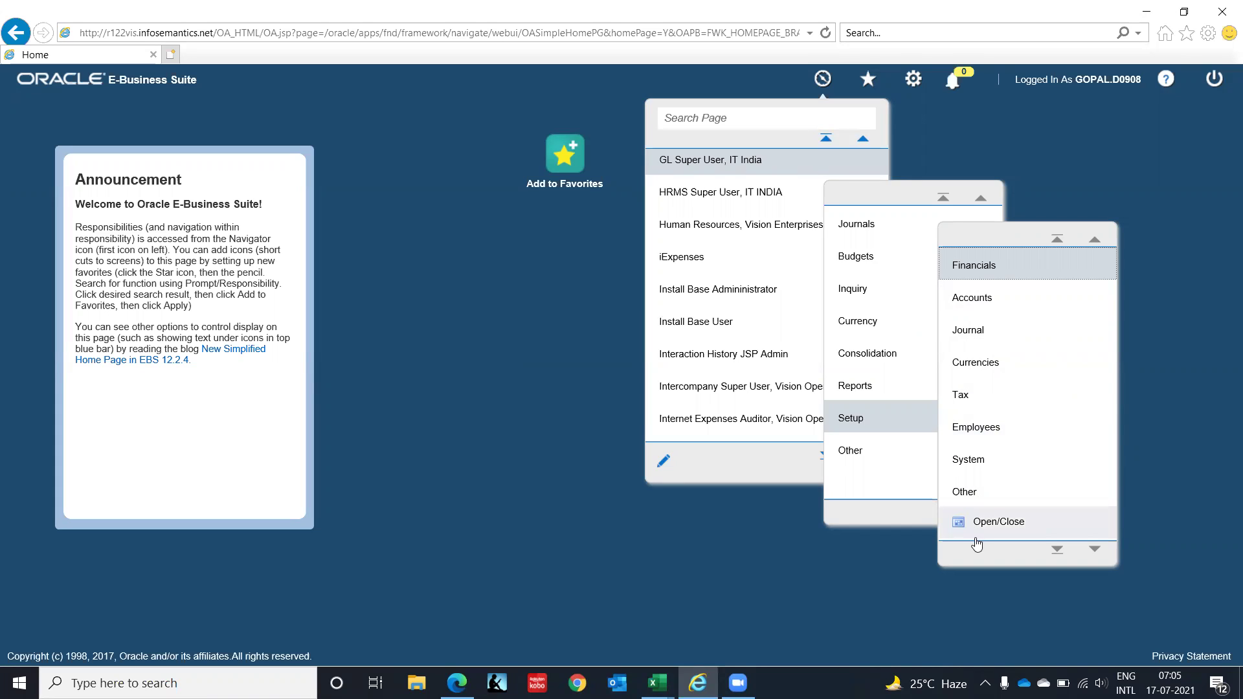
pyautogui.click(992, 272)
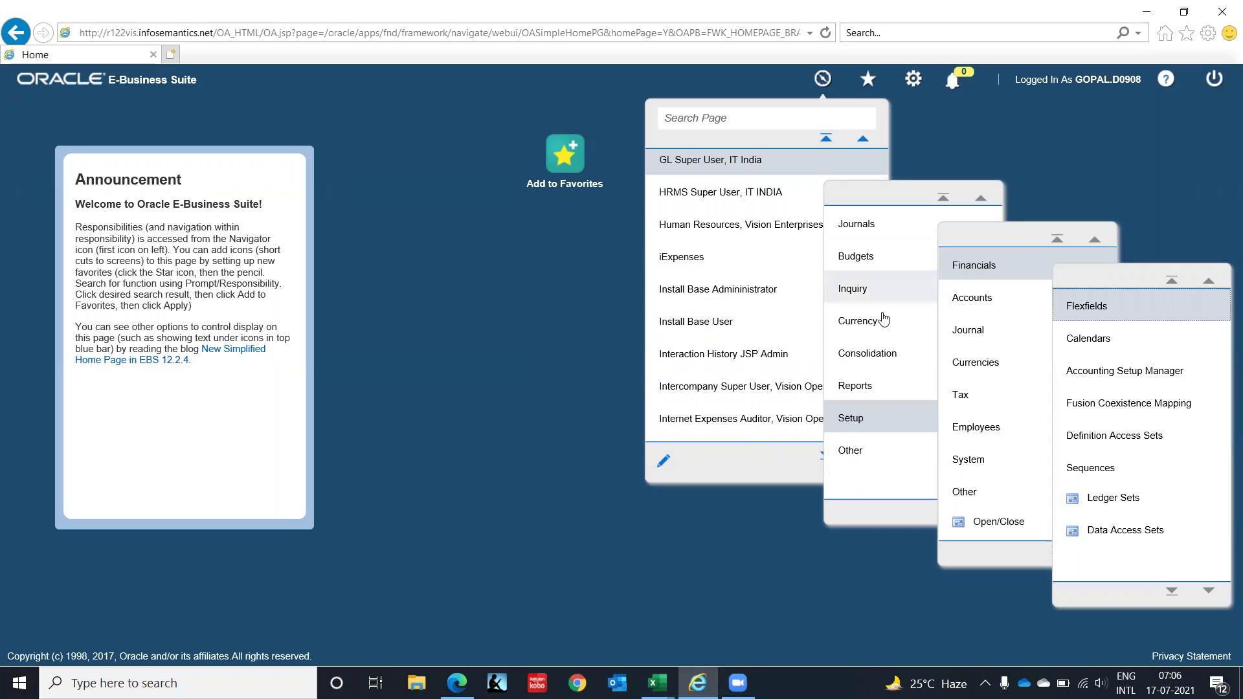
pyautogui.moveTo(857, 386)
pyautogui.mouseDown()
pyautogui.moveTo(859, 403)
pyautogui.moveTo(855, 394)
pyautogui.mouseUp()
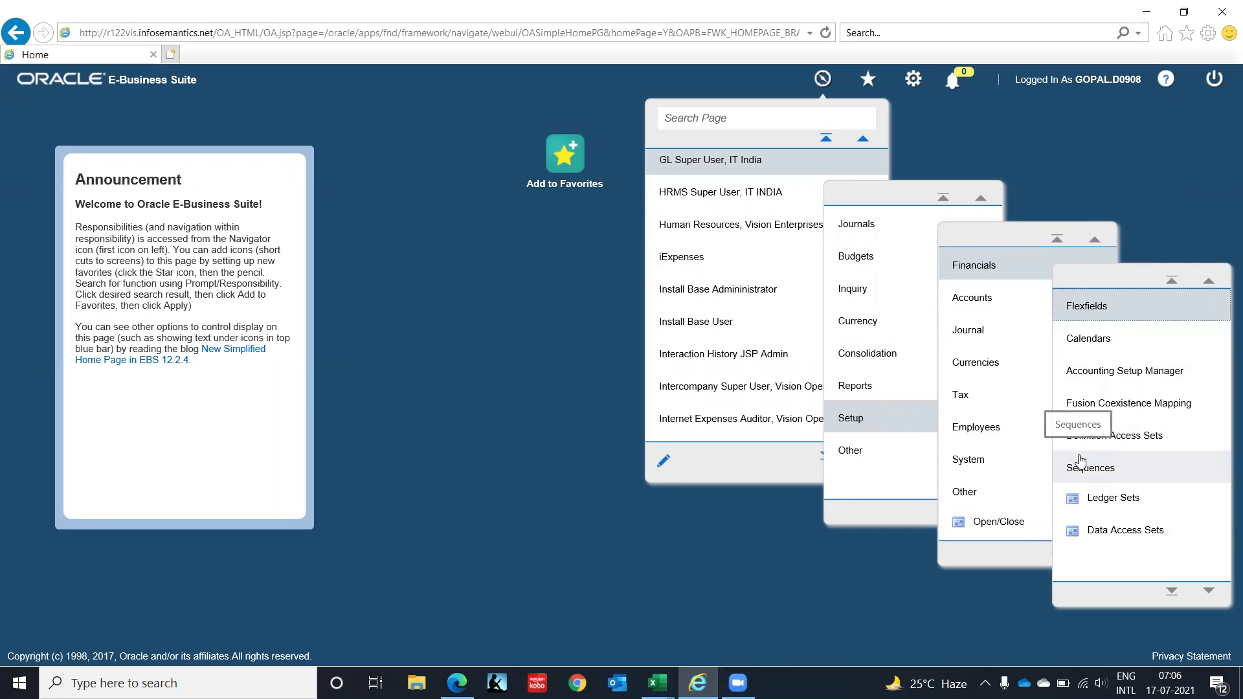
pyautogui.click(589, 310)
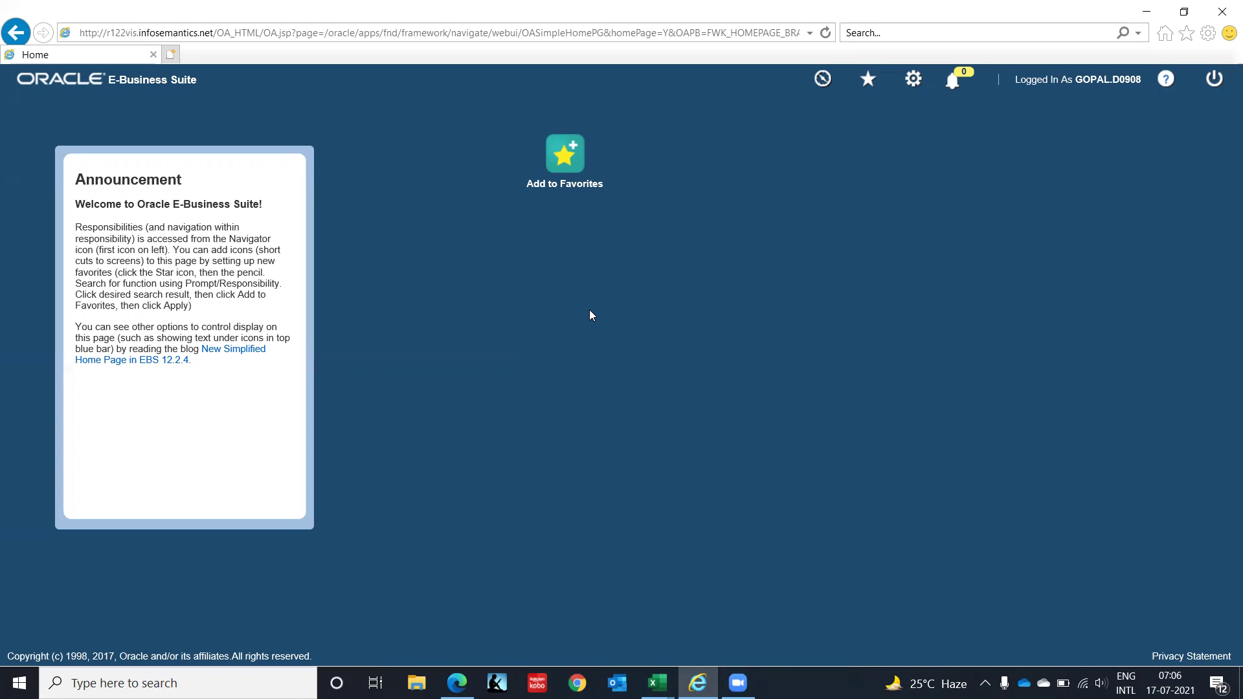
# - Switch to the New Microsoft Excel Worksheet (4) workbook and select the Business Group cell A23
pyautogui.hotkey('alt', 'Tab')
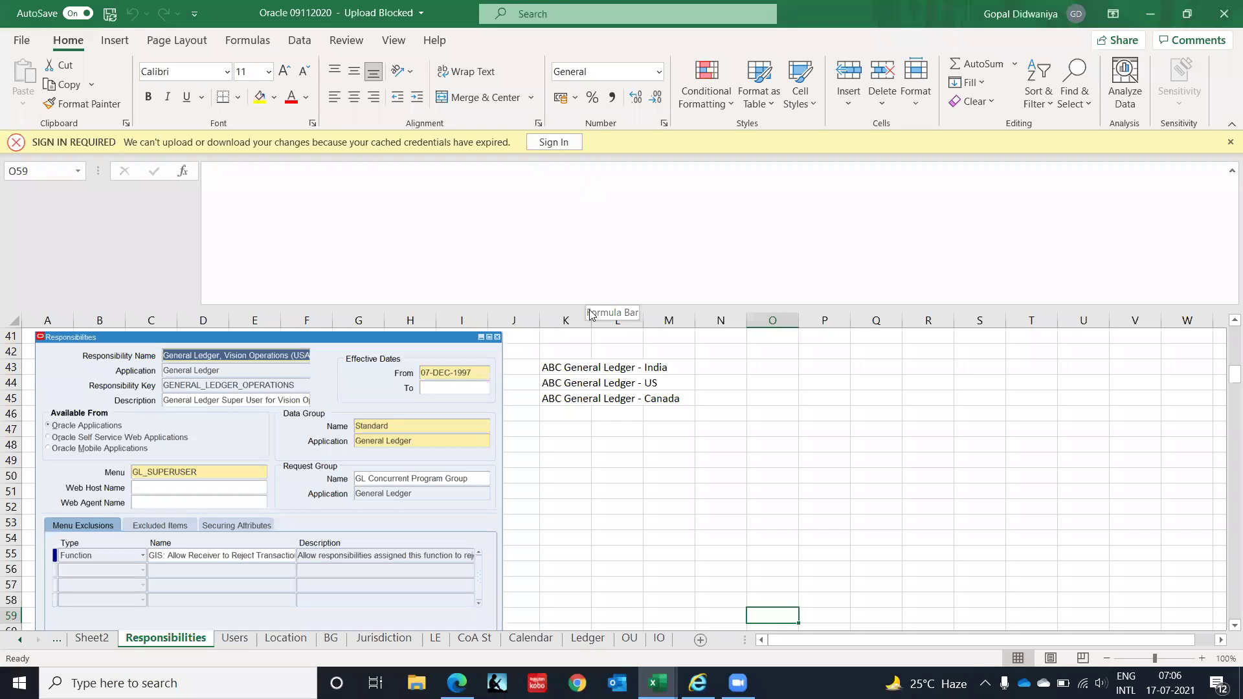
pyautogui.hotkey('alt', 'Tab')
pyautogui.hotkey('alt', 'Tab')
pyautogui.hotkey('alt', 'Tab')
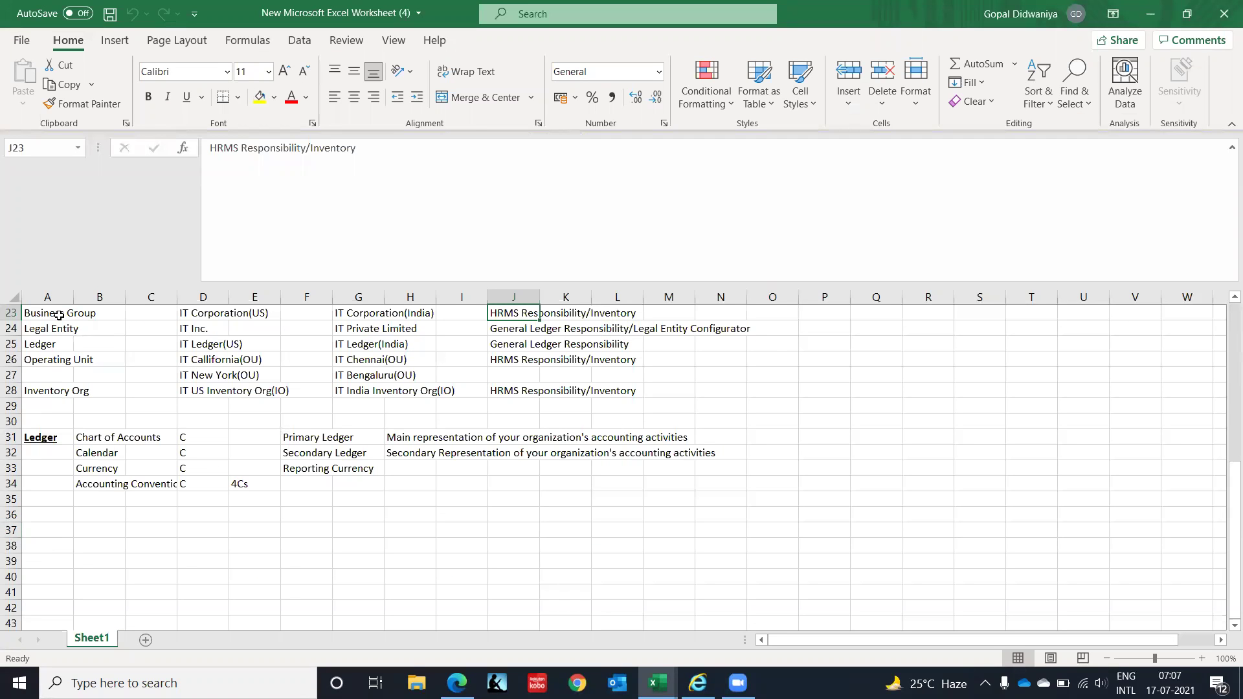
pyautogui.click(59, 315)
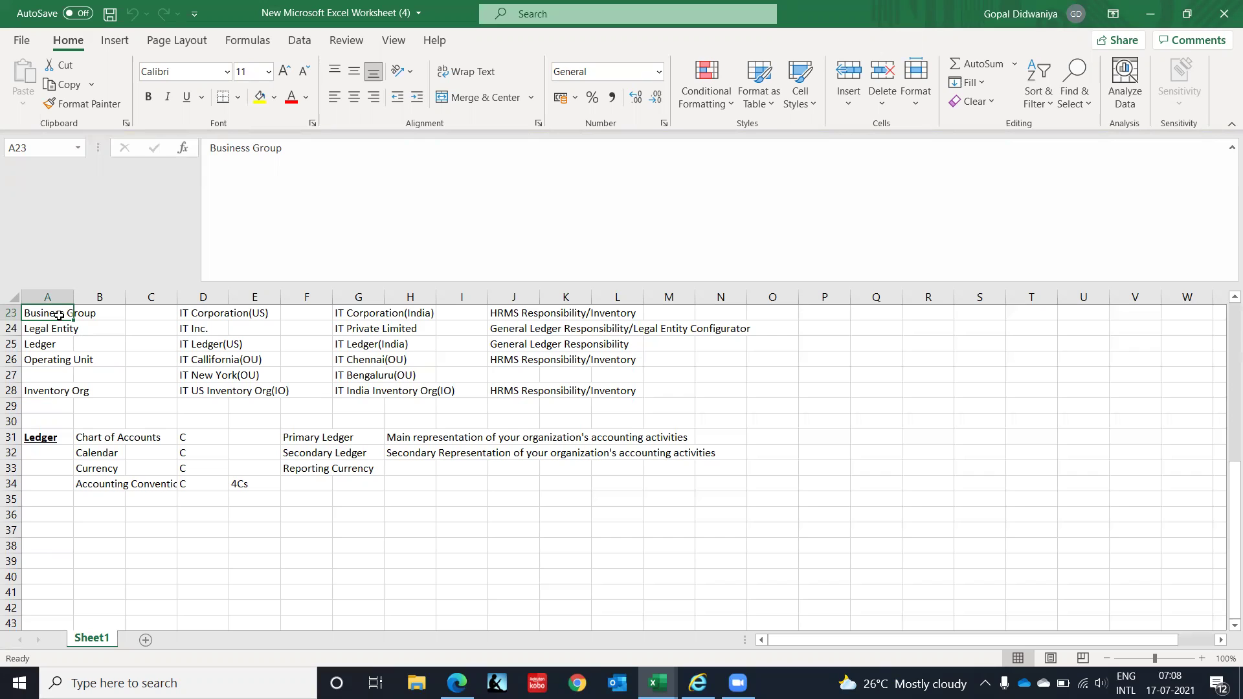
# - Review the organization levels in column A down to the Ledger heading, and return to Legal Entity in A24
pyautogui.press('Down')
pyautogui.press('Down')
pyautogui.press('Down')
pyautogui.press('Down')
pyautogui.press('Down')
pyautogui.press('Down')
pyautogui.press('Down')
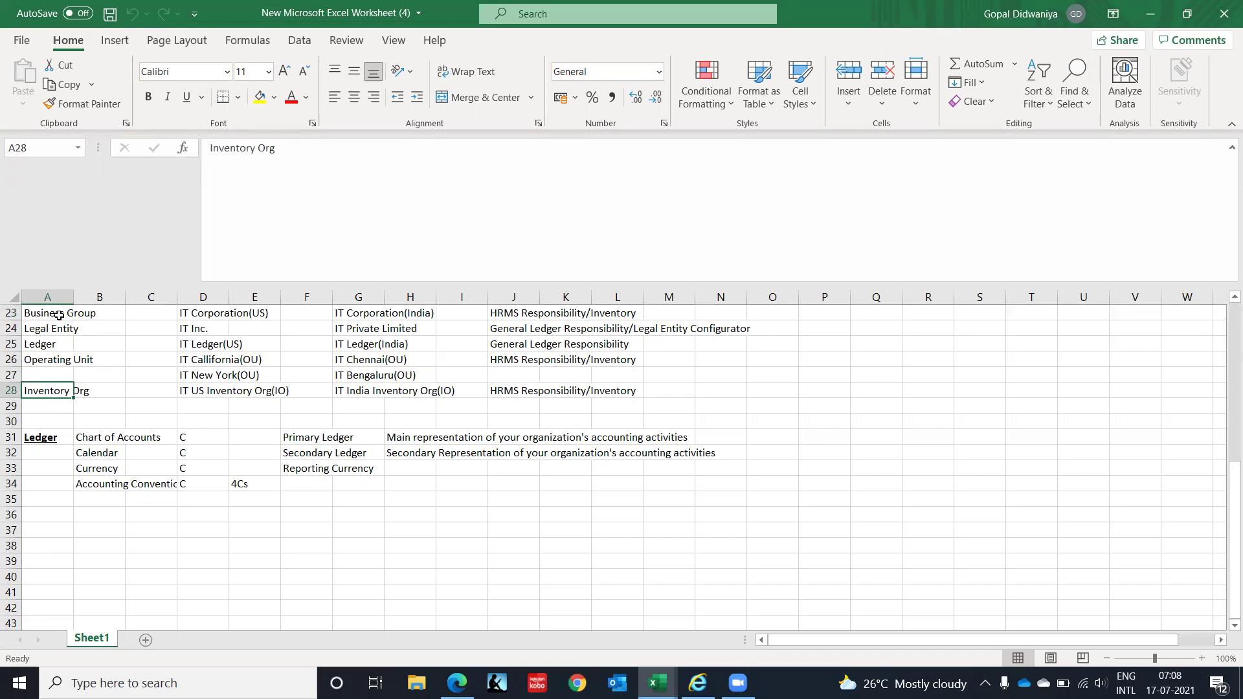
pyautogui.press('Down')
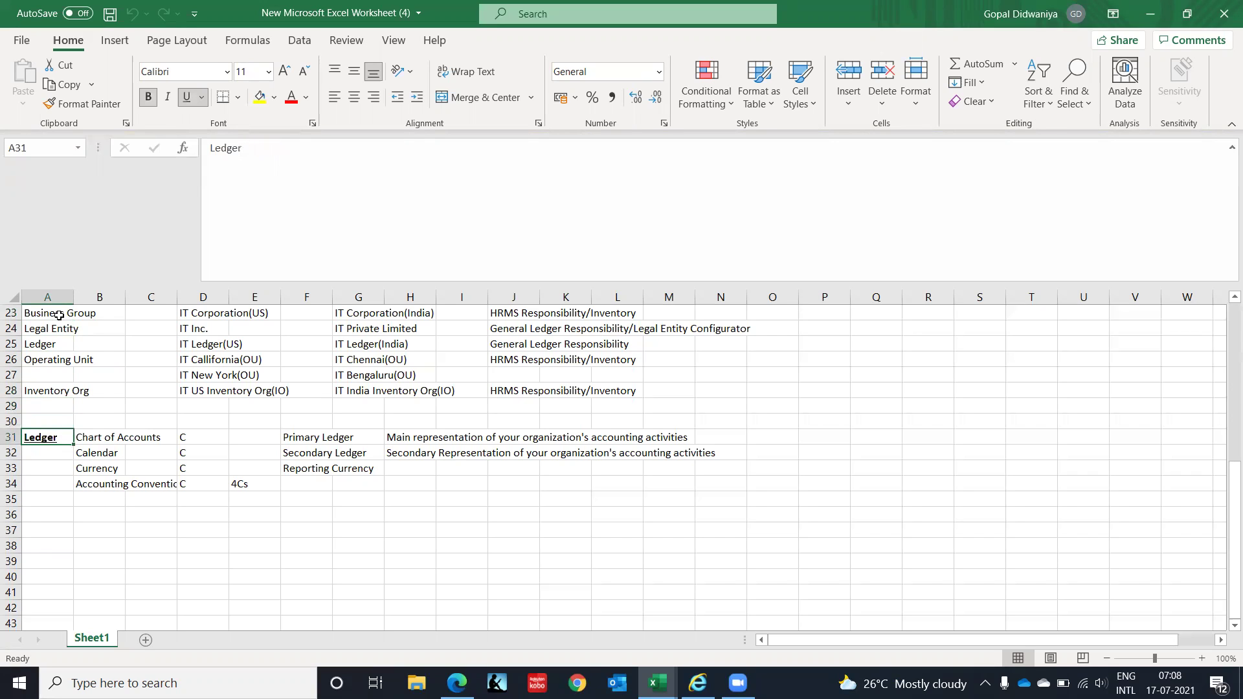
pyautogui.press('Up')
pyautogui.press('Up')
pyautogui.press('Up')
pyautogui.press('Up')
pyautogui.press('Up')
pyautogui.press('Up')
pyautogui.press('Up')
pyautogui.press('Up')
pyautogui.press('Down')
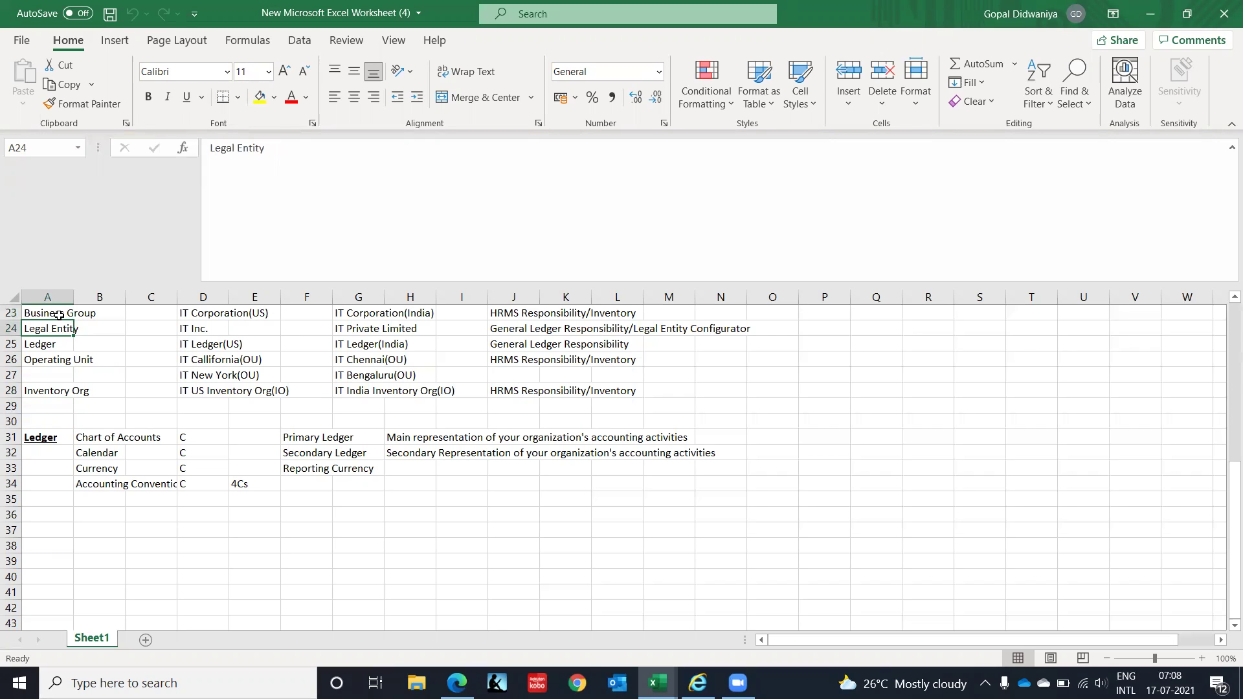
# - Compare the Indian business group IT Corporation(India) with the legal entity IT Private Limited in column G
pyautogui.press('Right')
pyautogui.press('Right')
pyautogui.press('Right')
pyautogui.press('Right')
pyautogui.press('Right')
pyautogui.press('Right')
pyautogui.press('Up')
pyautogui.press('Down')
pyautogui.press('Up')
pyautogui.press('Down')
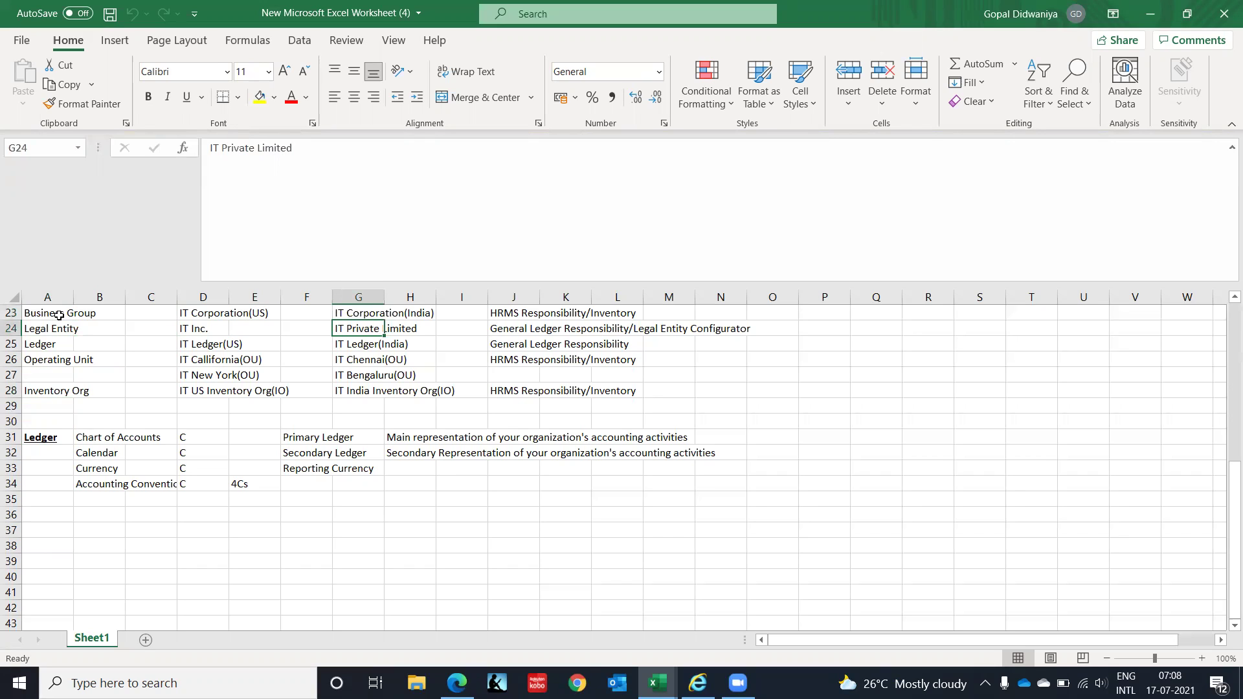
# - Review the Indian organizations in column G down to the inventory org, and move to the Ledger heading in A31
pyautogui.press('Down')
pyautogui.press('Down')
pyautogui.press('Down')
pyautogui.press('Down')
pyautogui.press('Down')
pyautogui.press('Down')
pyautogui.press('Down')
pyautogui.press('Down')
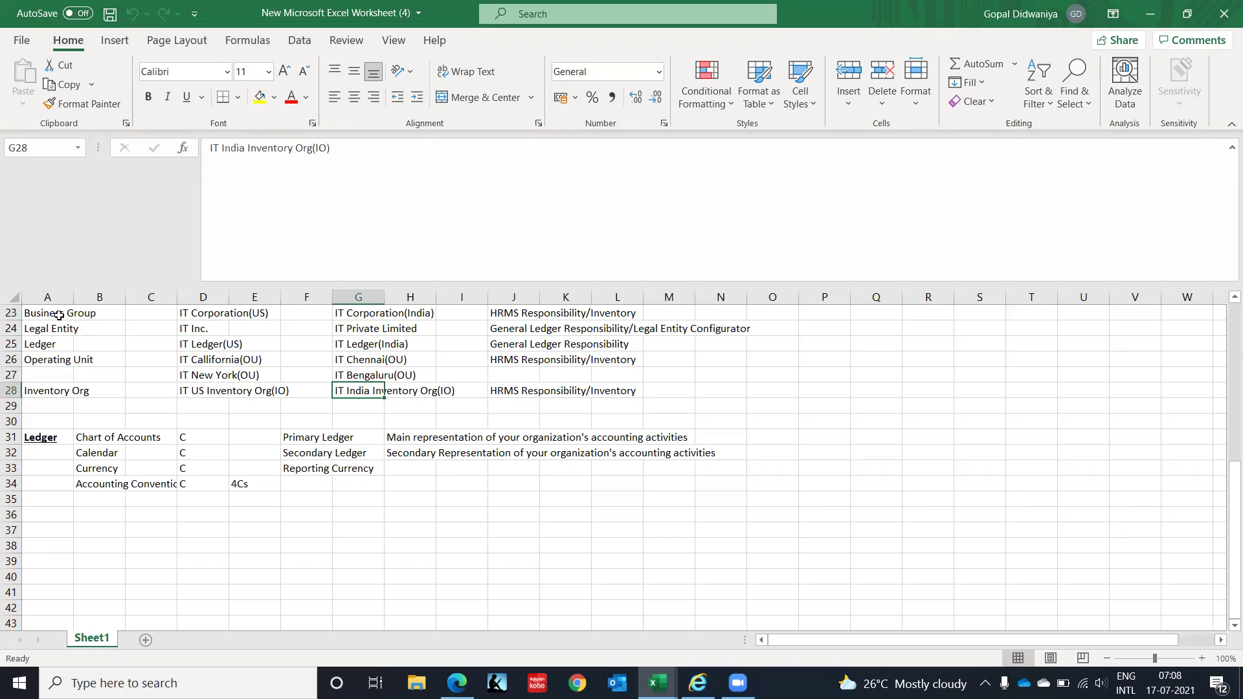
pyautogui.press('Left')
pyautogui.press('Left')
pyautogui.press('Left')
pyautogui.press('Left')
pyautogui.press('Left')
pyautogui.press('Left')
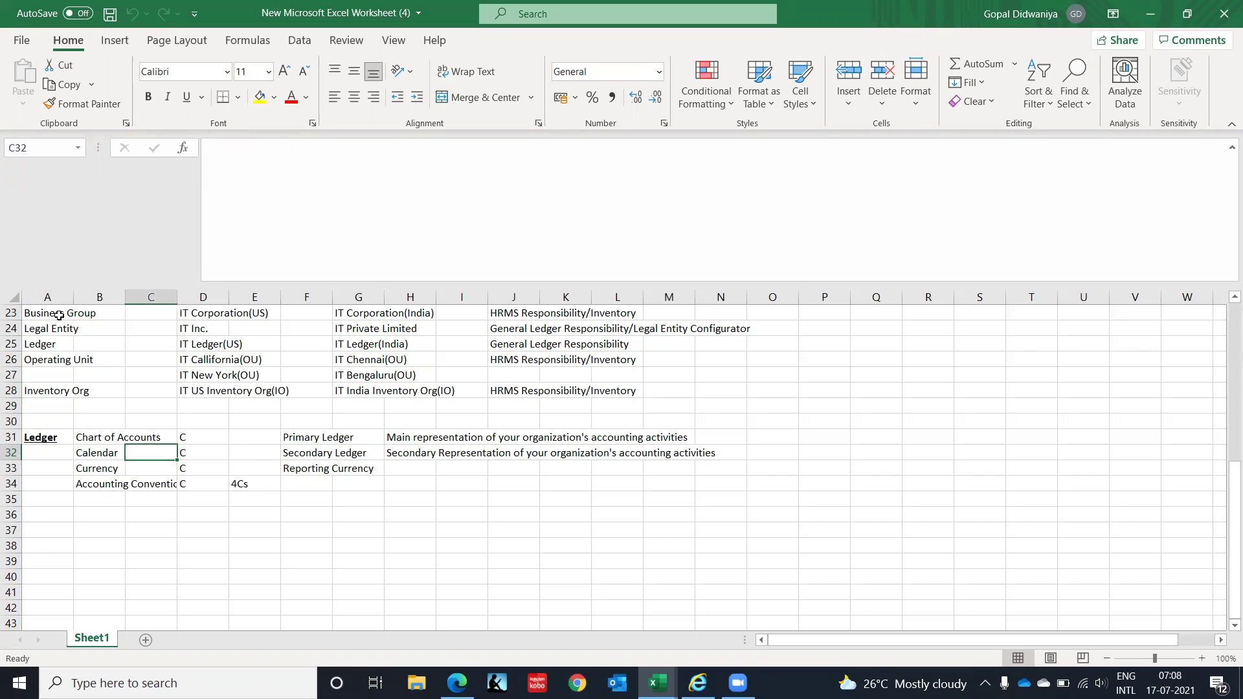
pyautogui.press('Up')
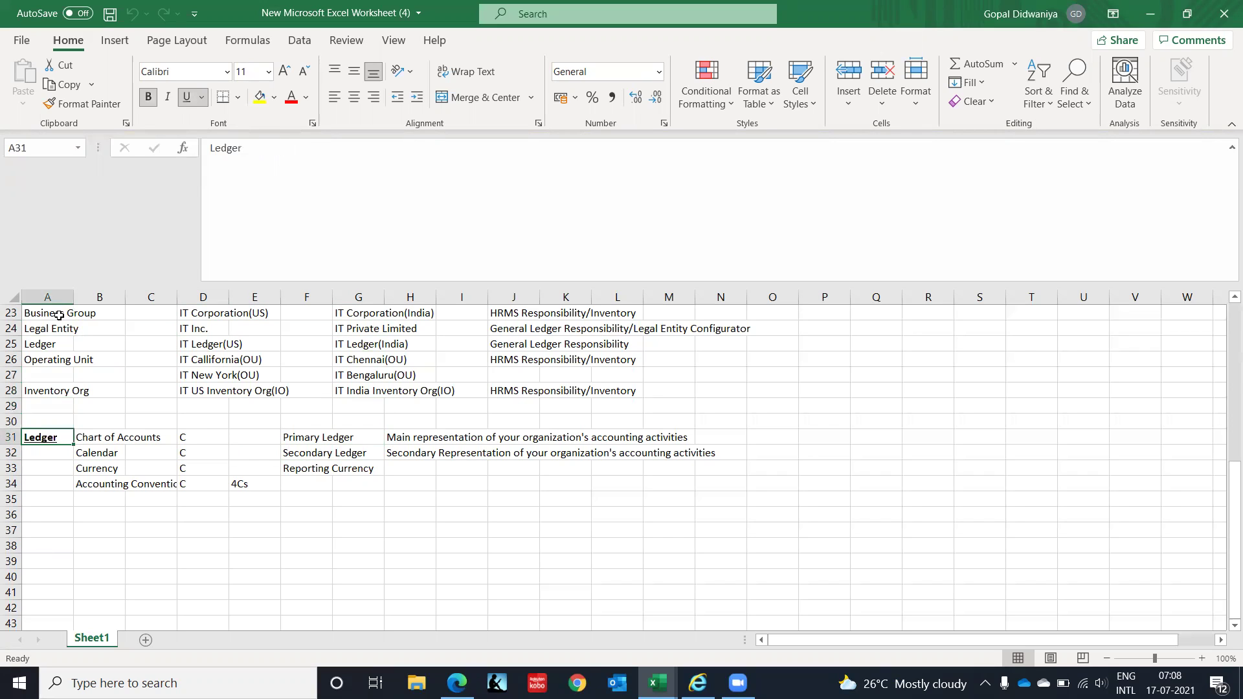
# - Review the ledger components from Chart of Accounts to Accounting Convention, and select B31:B34
pyautogui.press('Right')
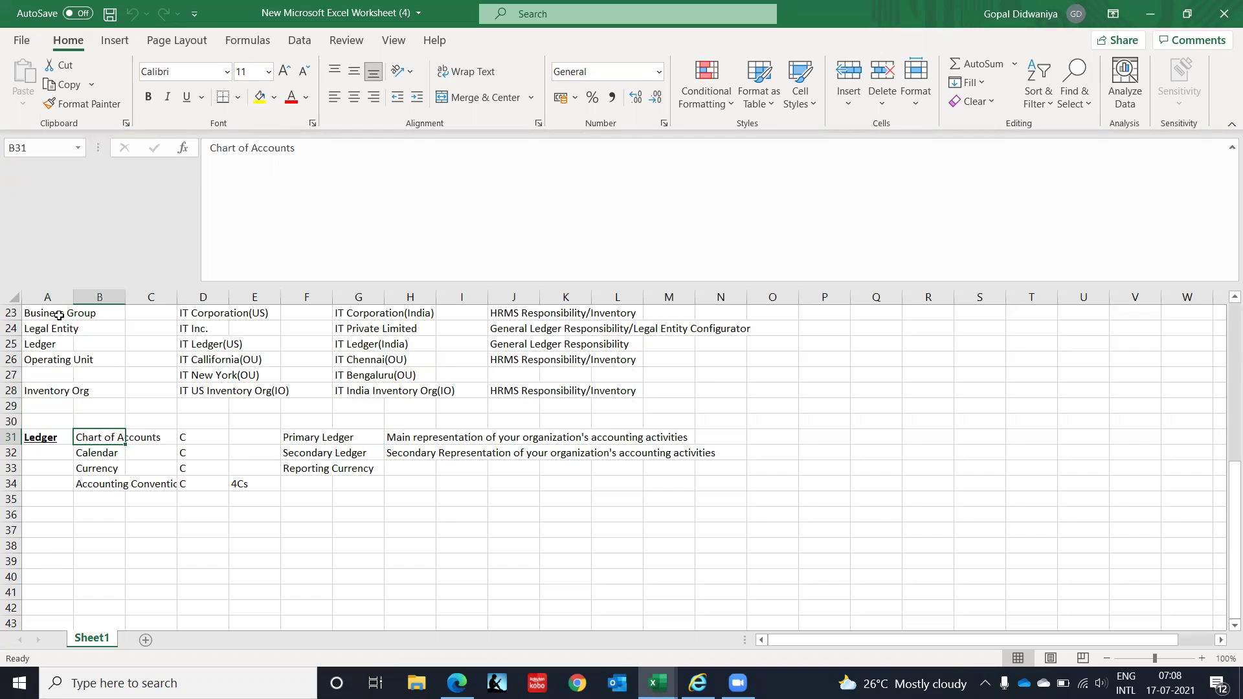
pyautogui.press('Down')
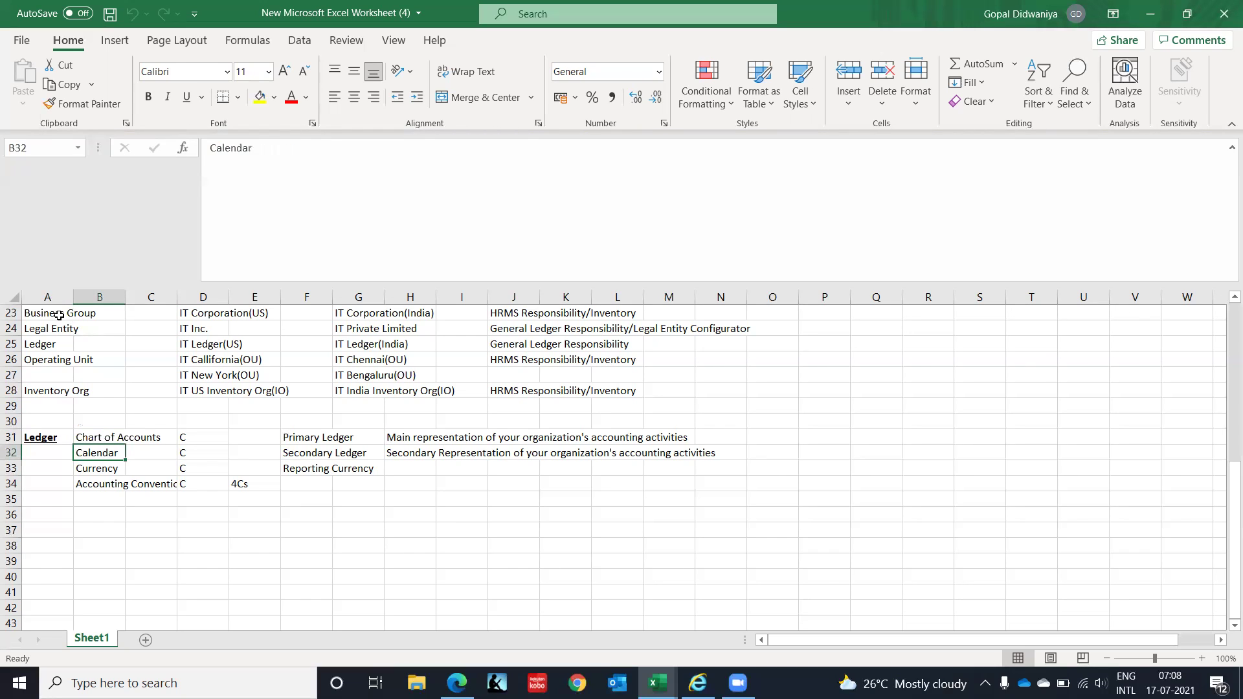
pyautogui.press('Down')
pyautogui.press('Down')
pyautogui.press('Up')
pyautogui.press('Up')
pyautogui.press('Up')
pyautogui.hotkey('shift', 'Down')
pyautogui.hotkey('shift', 'Down')
pyautogui.hotkey('shift', 'Down')
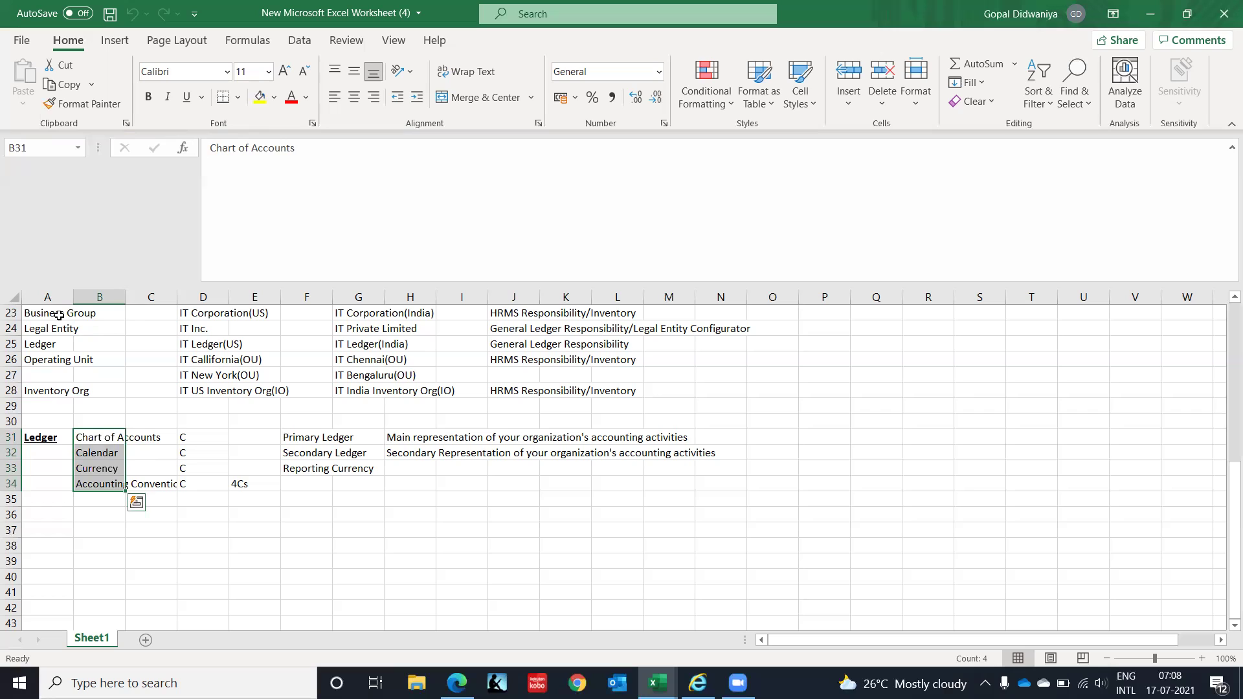
# - Review the C markers beside the ledger components in column D, down to the Accounting Convention row
pyautogui.press('Right')
pyautogui.press('Right')
pyautogui.press('Down')
pyautogui.press('Down')
pyautogui.press('Down')
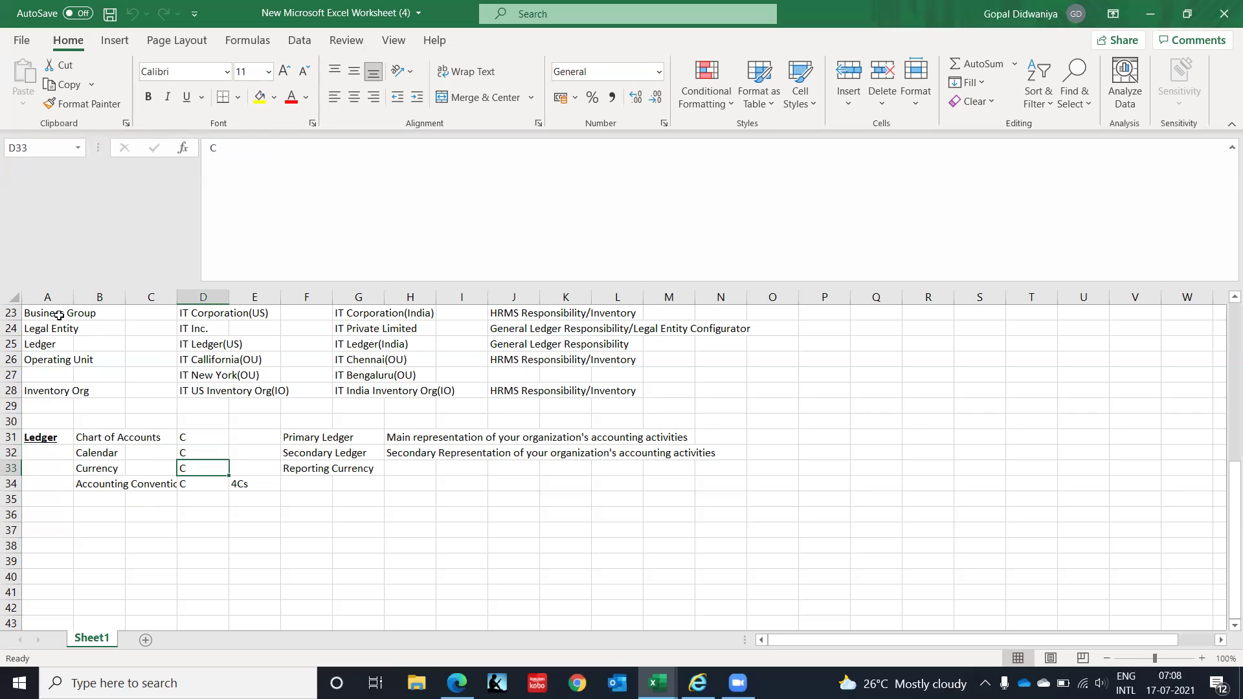
pyautogui.press('Right')
pyautogui.press('Left')
pyautogui.press('Left')
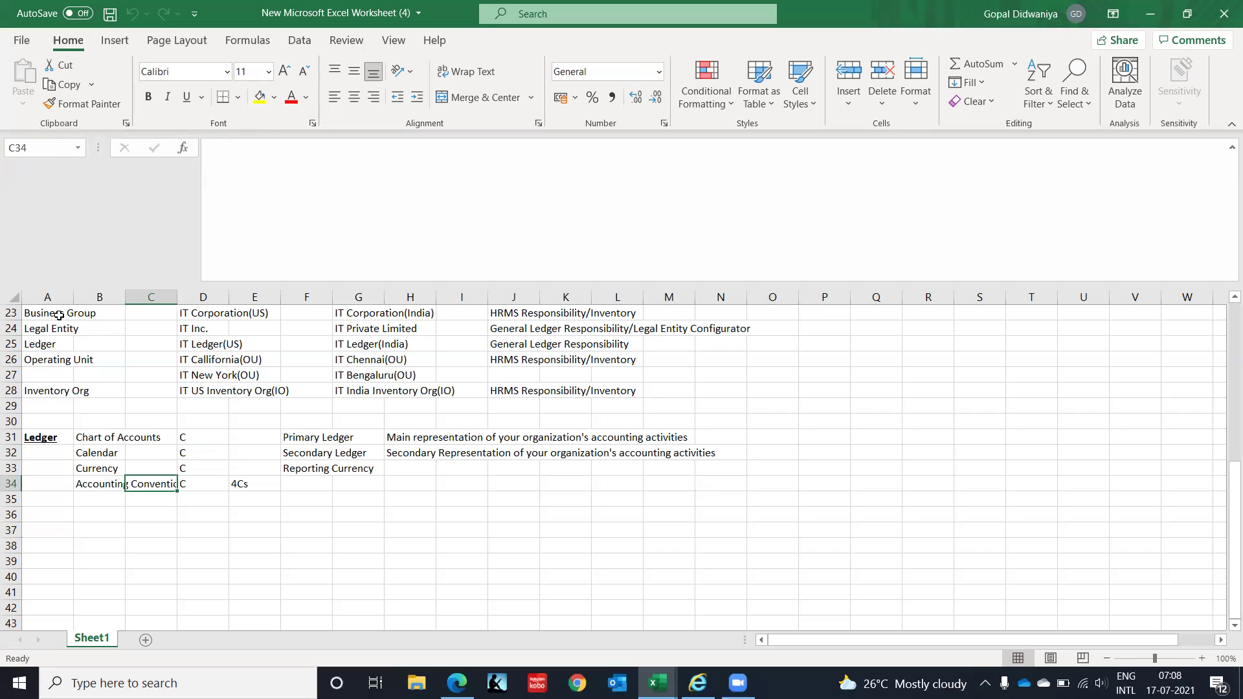
# - Compare the Primary Ledger and Secondary Ledger entries in F31 and F32
pyautogui.press('Right')
pyautogui.press('Right')
pyautogui.press('Right')
pyautogui.press('Up')
pyautogui.press('Up')
pyautogui.press('Up')
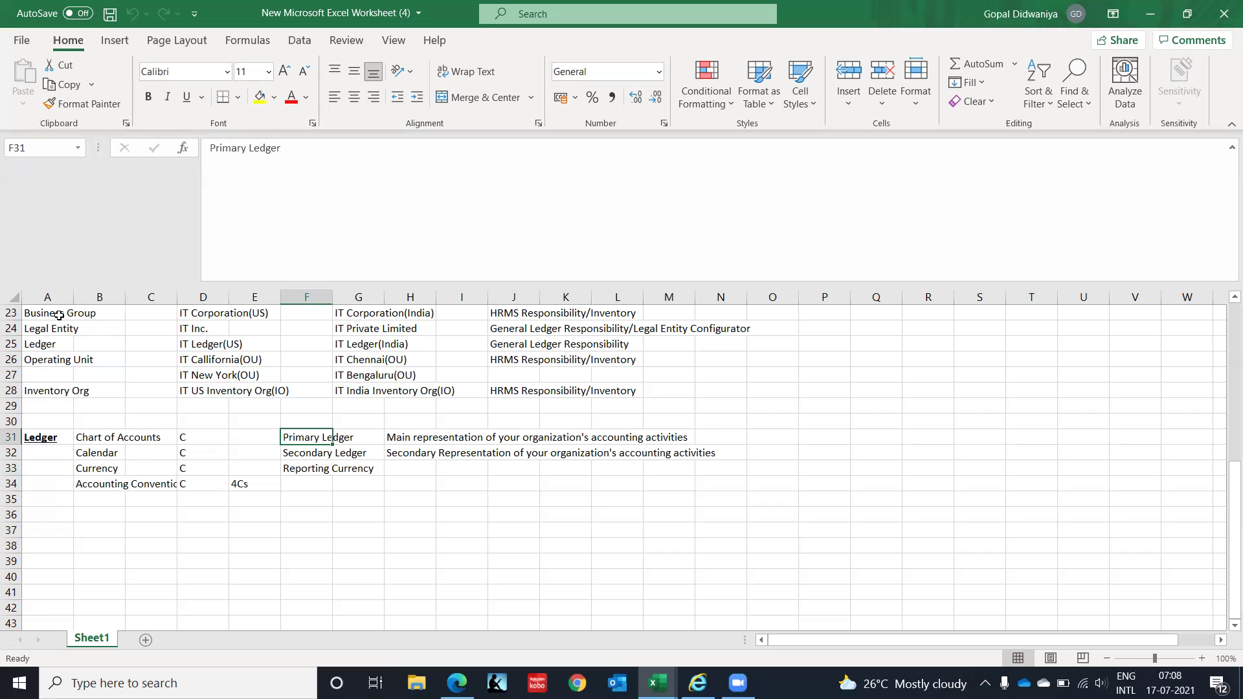
pyautogui.press('Down')
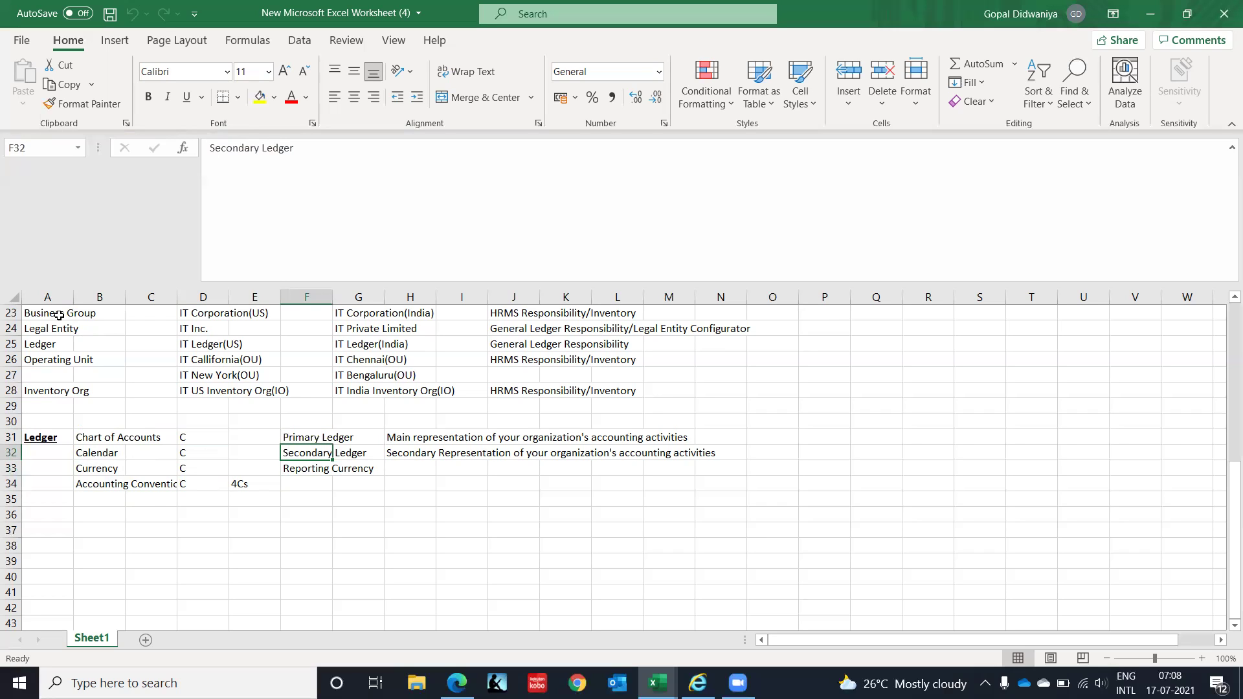
pyautogui.press('Up')
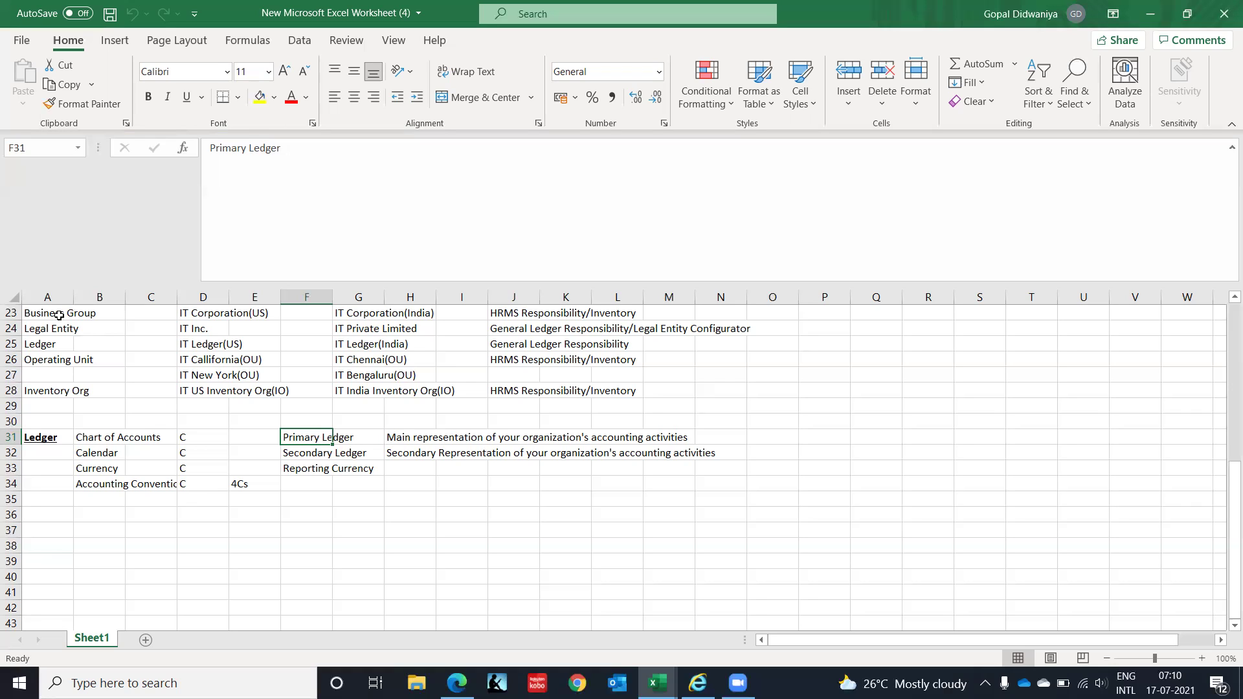
pyautogui.press('Down')
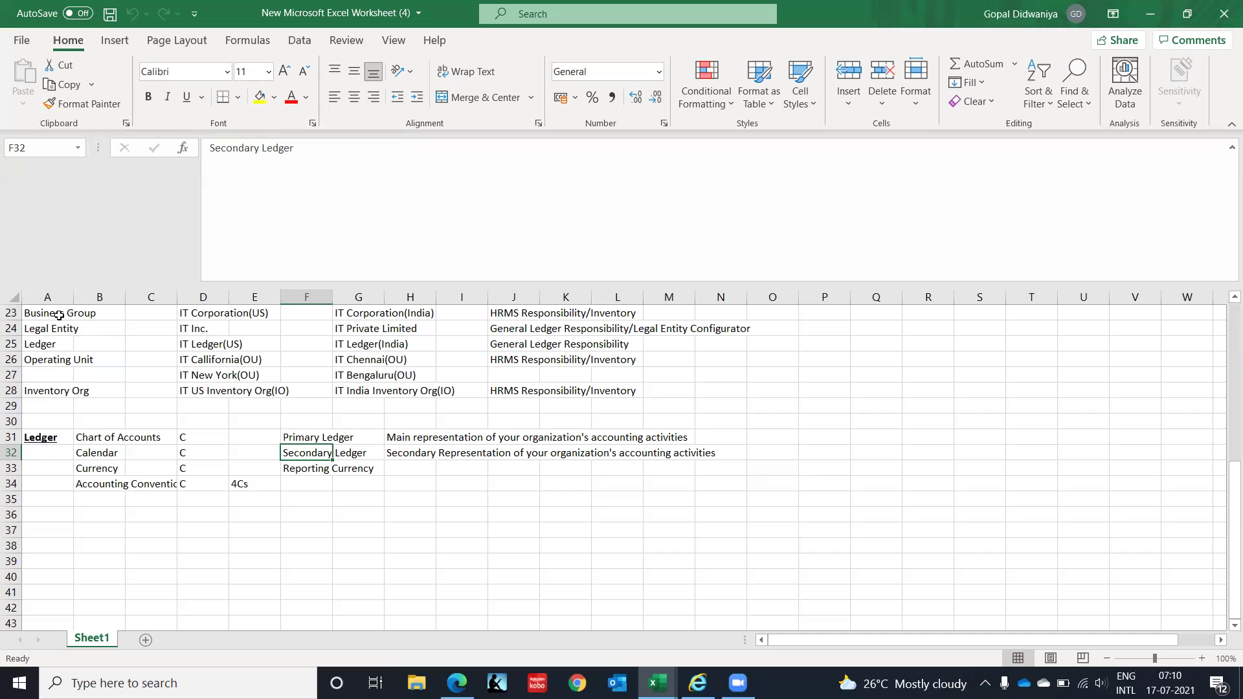
# - Check the Calendar row's C marker in D32 against Secondary Ledger, and move to Reporting Currency in F33
pyautogui.press('Left')
pyautogui.press('Left')
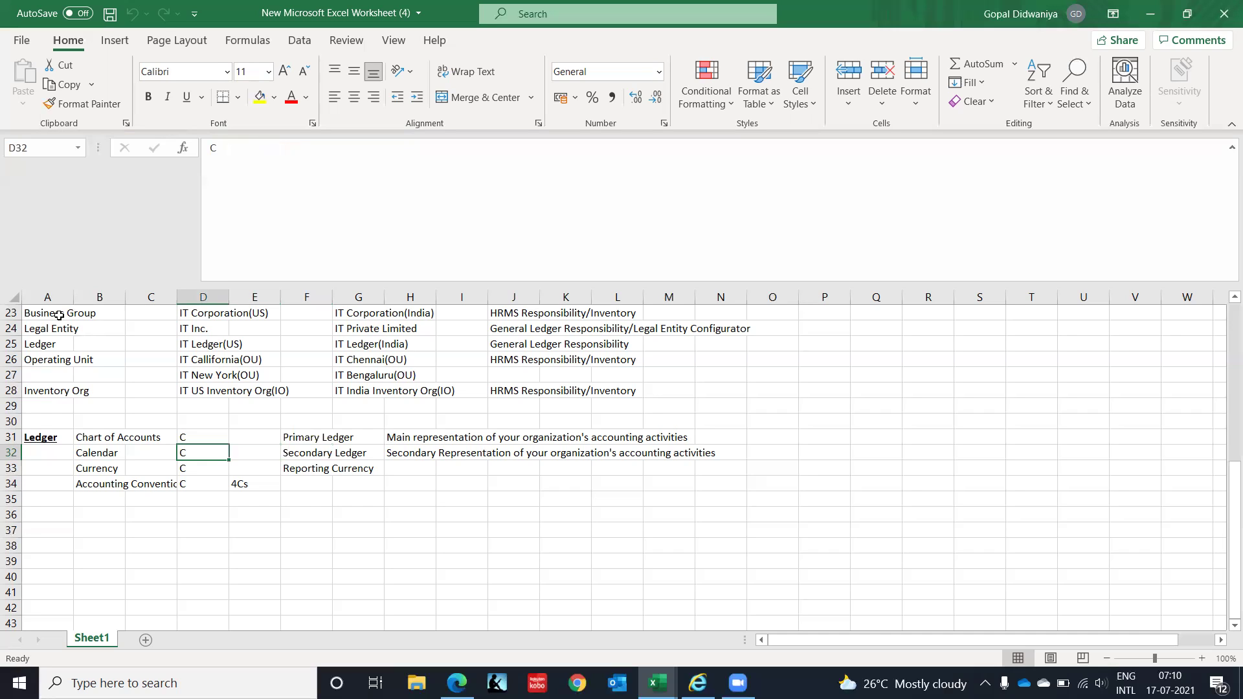
pyautogui.press('Right')
pyautogui.press('Right')
pyautogui.press('Down')
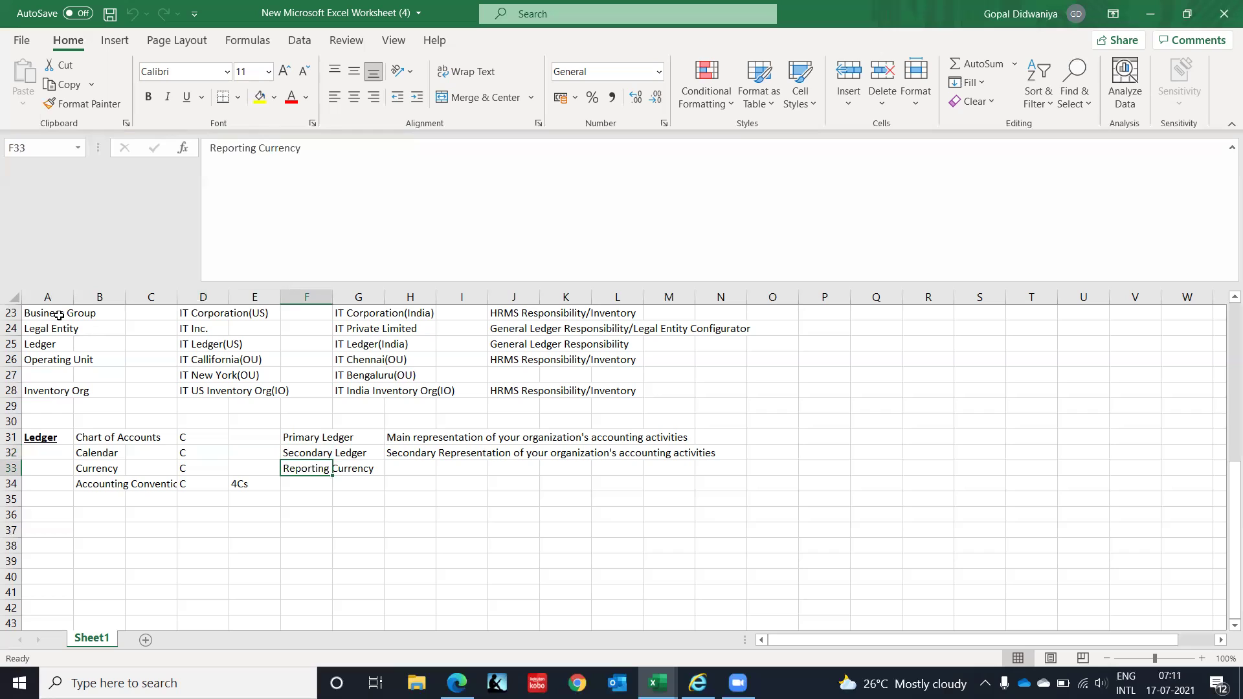
# - Compare the Currency component in B33 with Reporting Currency in F33
pyautogui.press('Left')
pyautogui.press('Left')
pyautogui.press('Left')
pyautogui.press('Left')
pyautogui.press('Left')
pyautogui.press('Right')
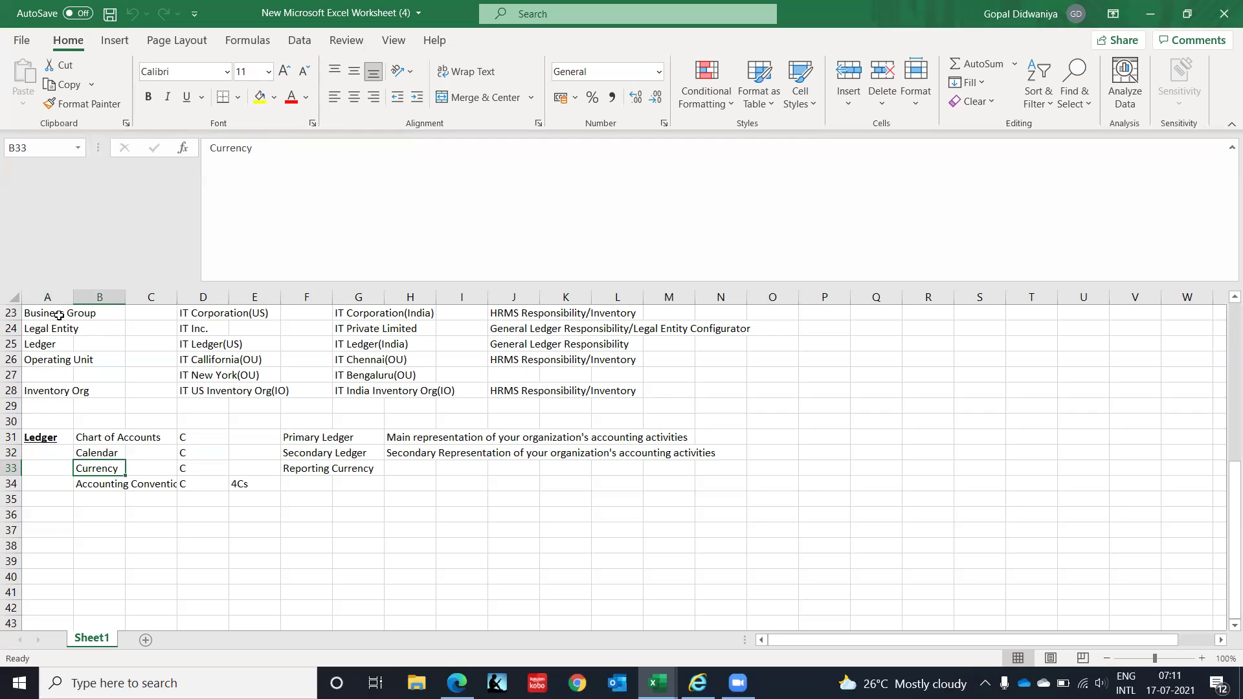
pyautogui.press('Right')
pyautogui.press('Right')
pyautogui.press('Right')
pyautogui.press('Right')
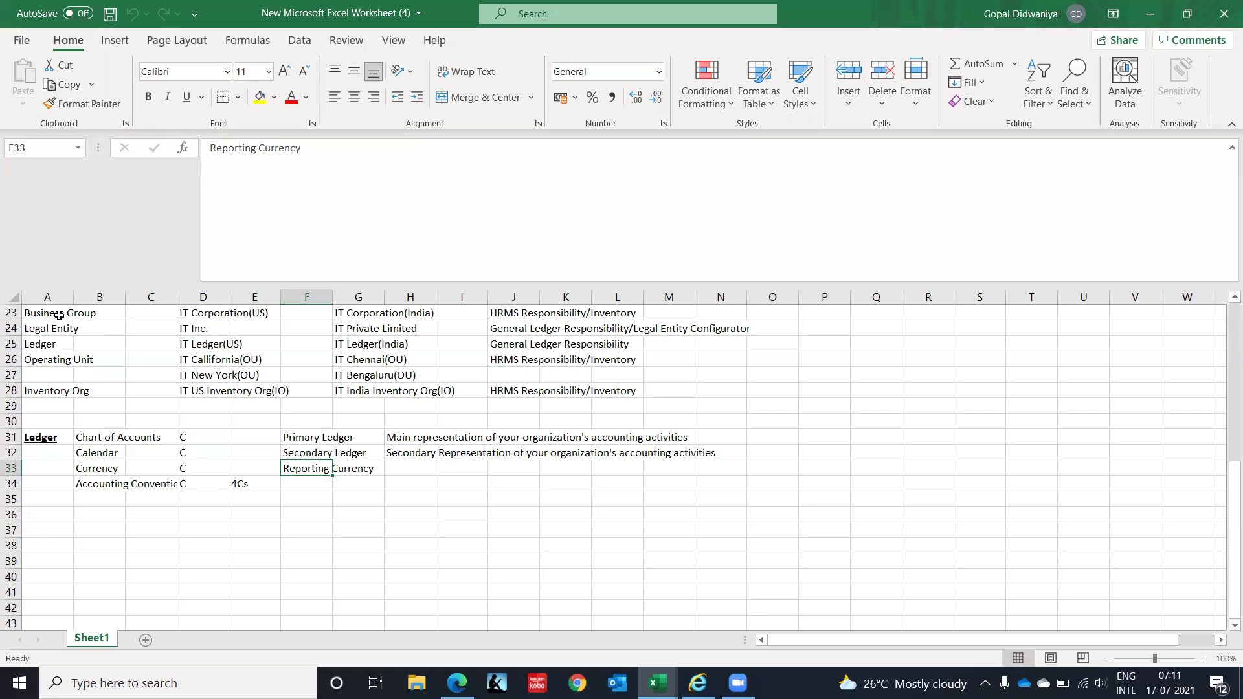
# - Revisit the Secondary Ledger and Primary Ledger entries in column F, and return to the Ledger heading in A31
pyautogui.press('Up')
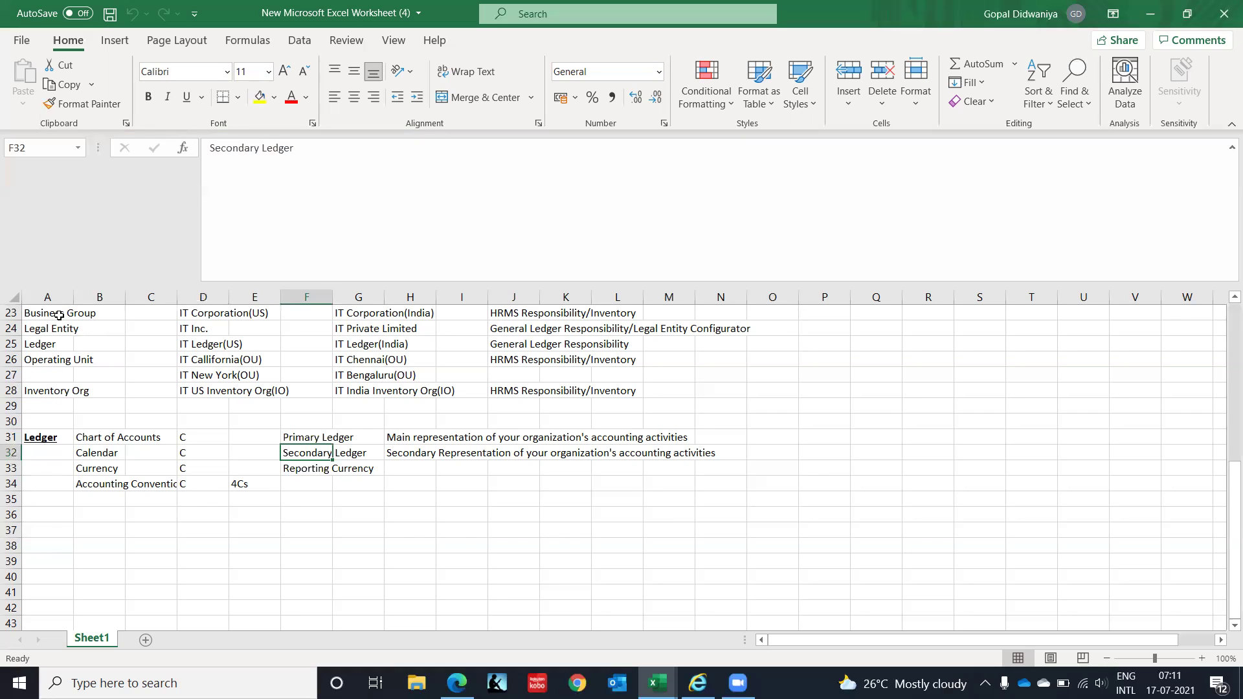
pyautogui.press('Up')
pyautogui.press('Down')
pyautogui.press('Left')
pyautogui.press('Home')
pyautogui.press('Up')
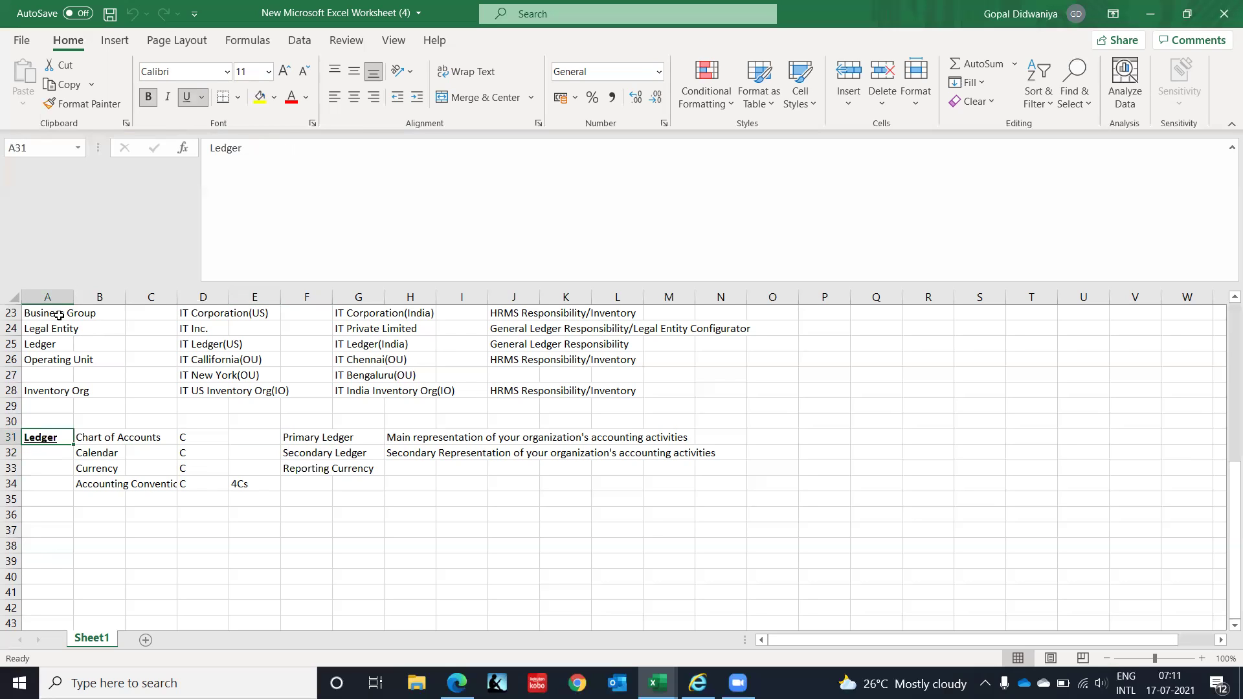
# - Review the ledger components in column B and the empty rows below them, ending on Accounting Convention in B34
pyautogui.press('Down')
pyautogui.press('Down')
pyautogui.press('Down')
pyautogui.press('Down')
pyautogui.press('Down')
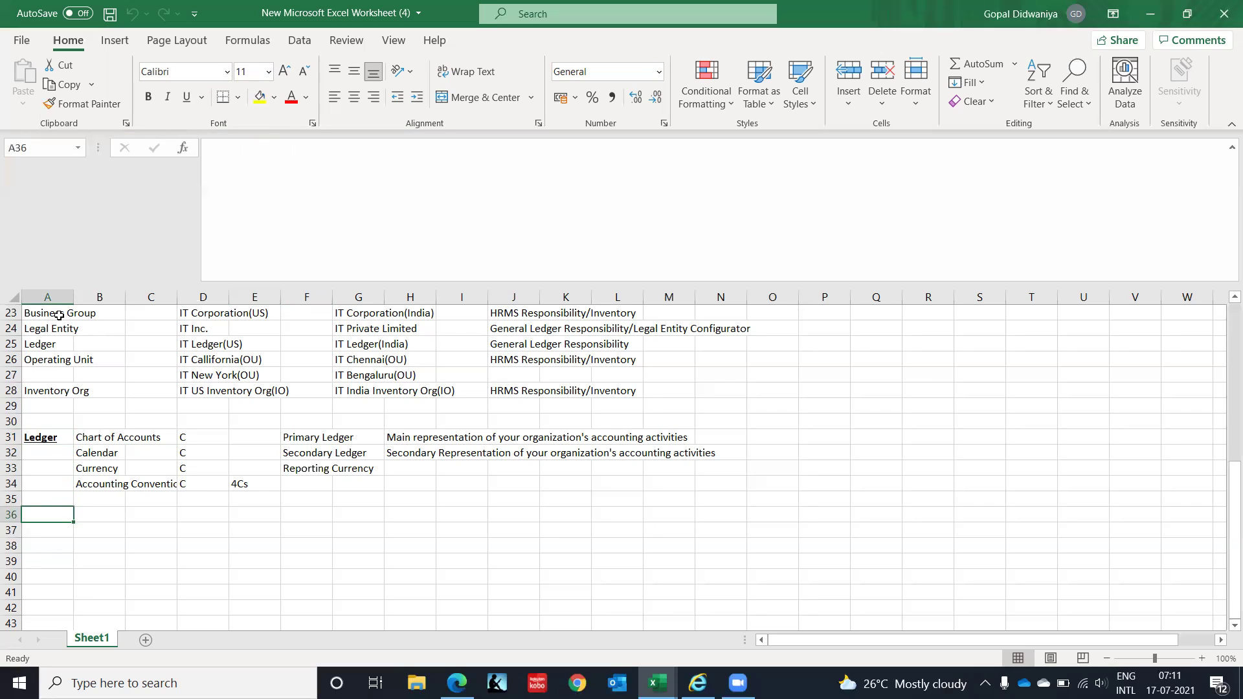
pyautogui.press('Right')
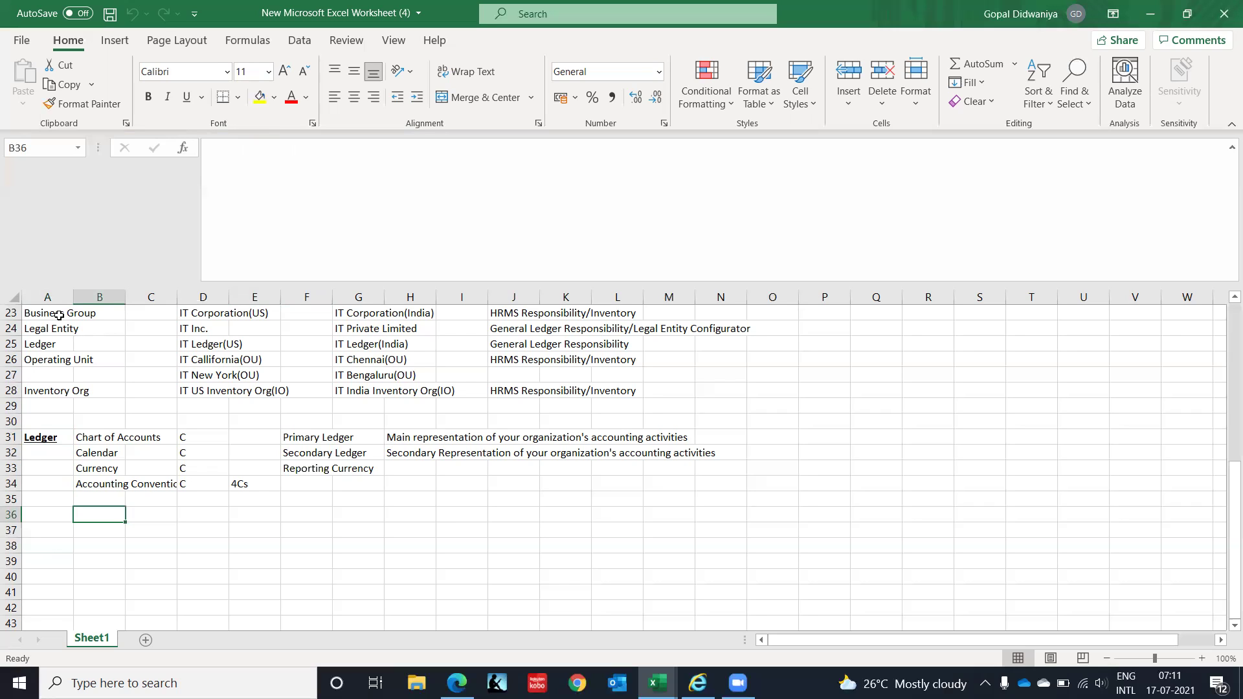
pyautogui.press('Up')
pyautogui.press('Up')
pyautogui.press('Up')
pyautogui.press('Up')
pyautogui.press('Up')
pyautogui.press('Up')
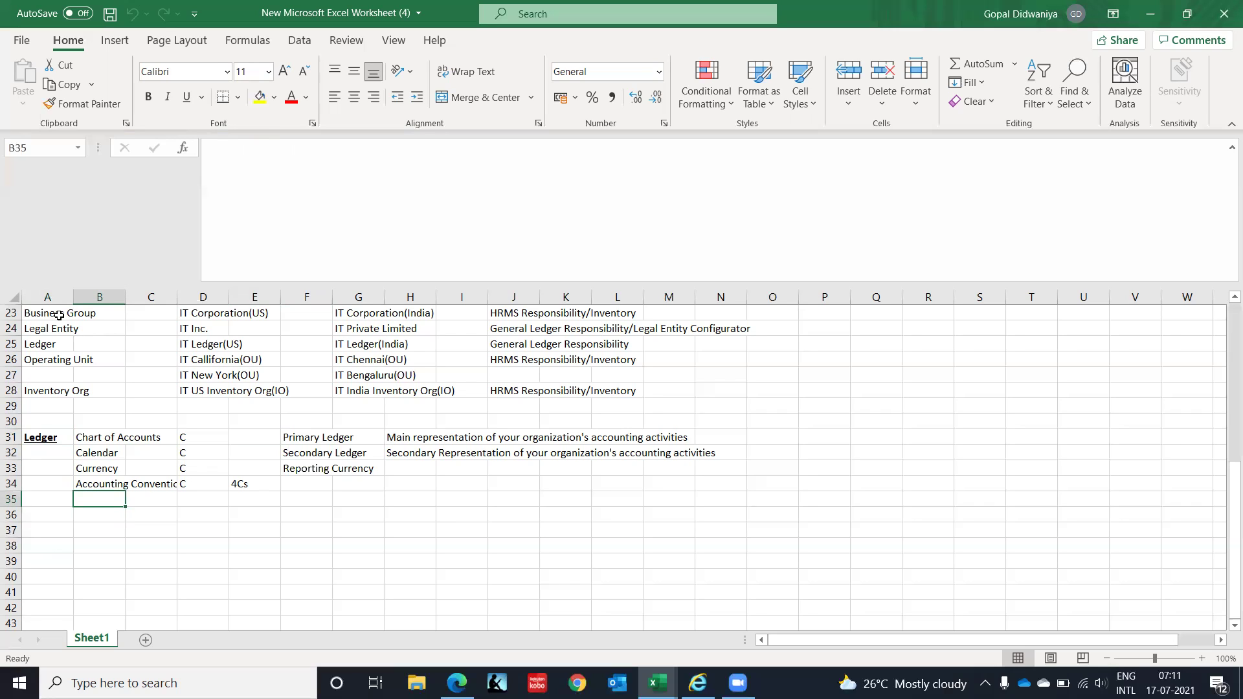
pyautogui.press('Down')
pyautogui.press('Down')
pyautogui.press('Down')
pyautogui.press('Down')
pyautogui.press('Down')
pyautogui.press('Up')
pyautogui.press('Up')
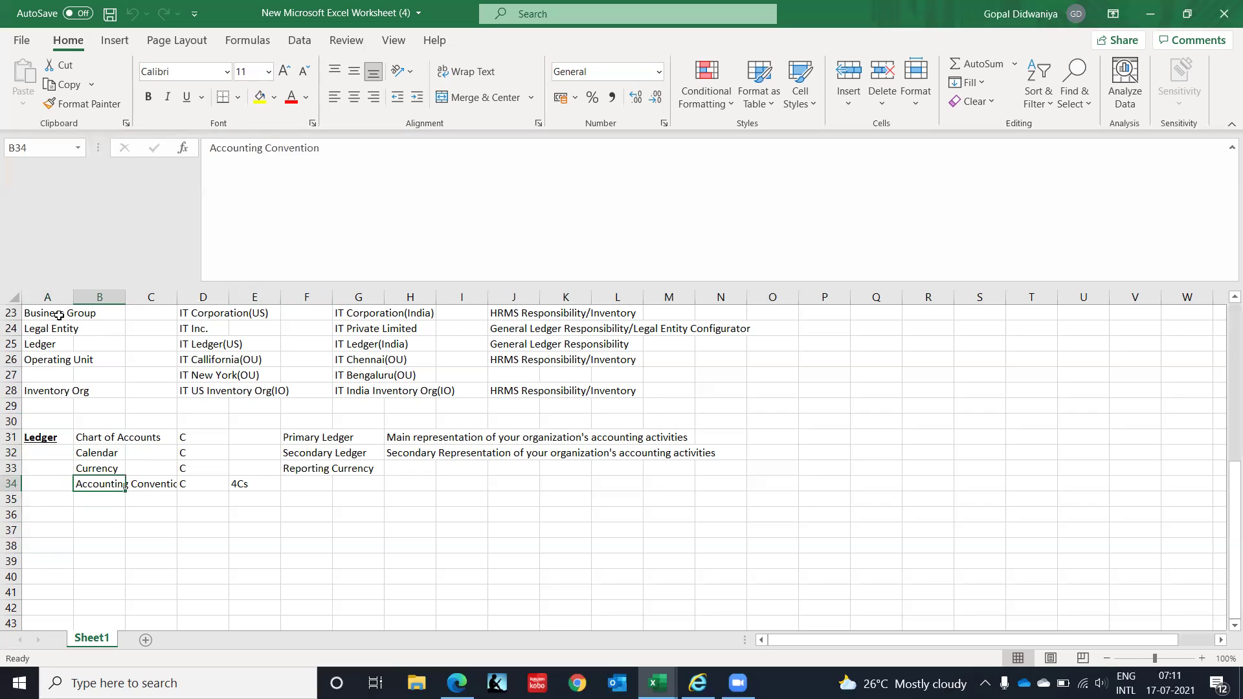
# - Enter the label "Currency" in B36, below the list of ledger components
pyautogui.press('Down')
pyautogui.press('Down')
pyautogui.press('Down')
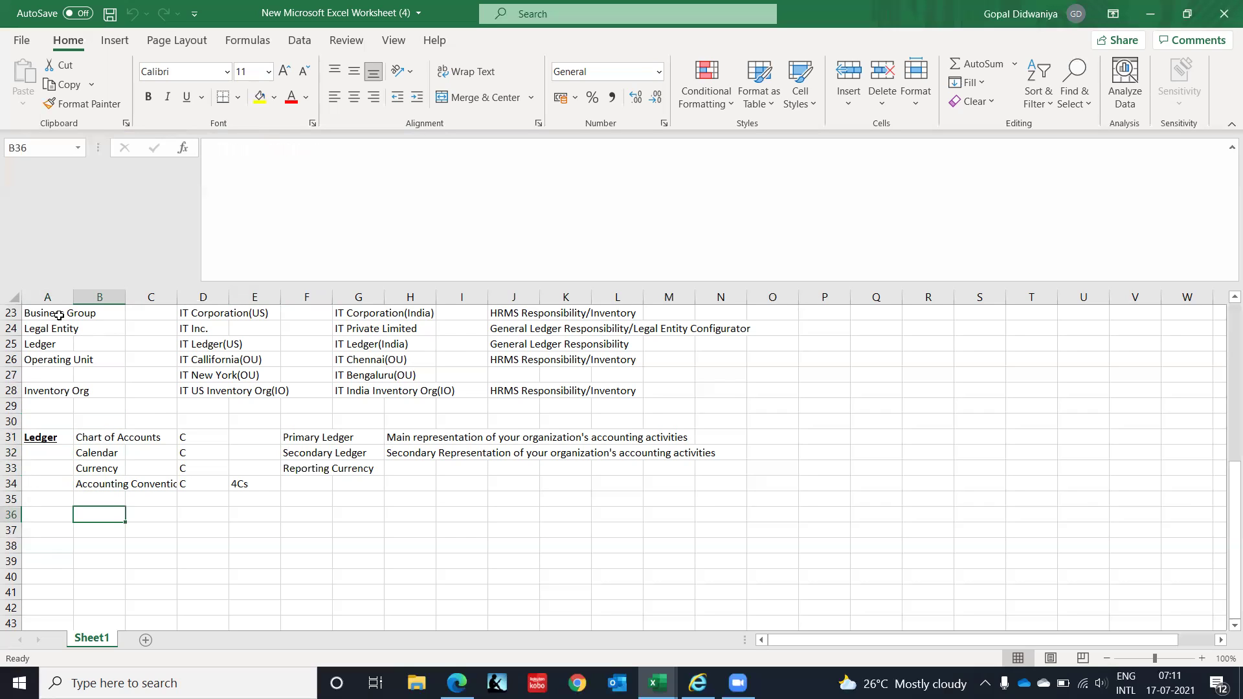
pyautogui.write('C')
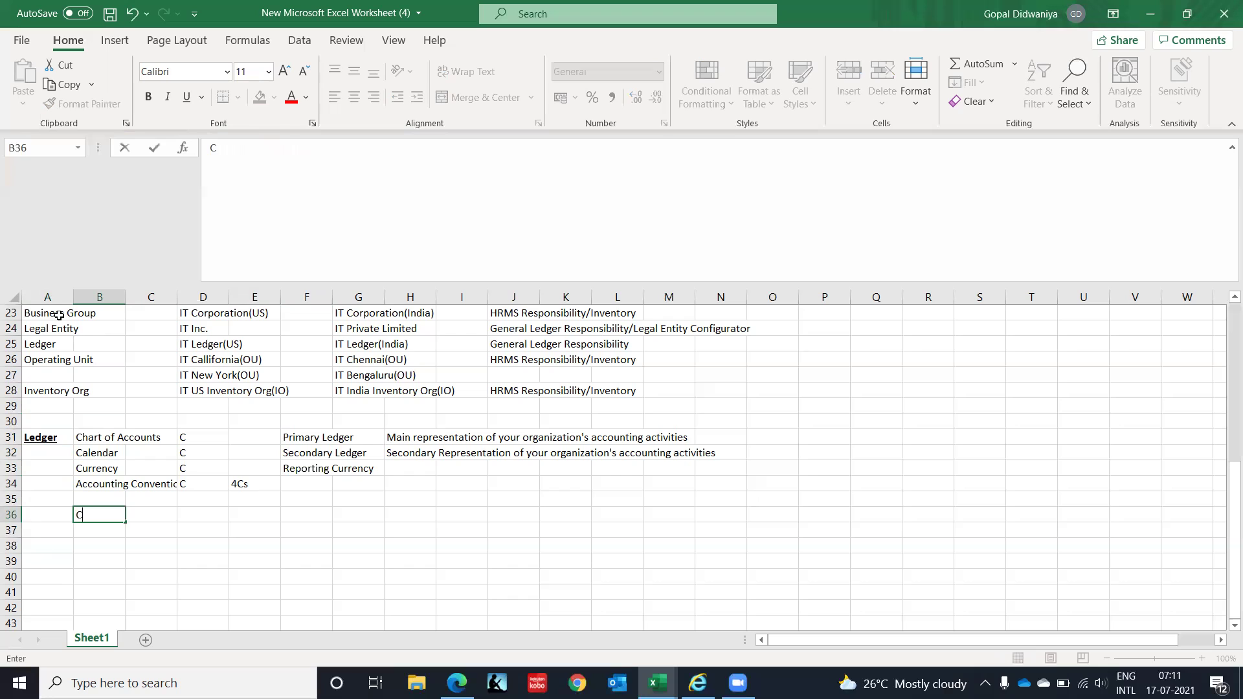
pyautogui.write('urrency')
pyautogui.press('Tab')
# - Enter the note "All ISO Standard currency available in system" in D36
pyautogui.press('Tab')
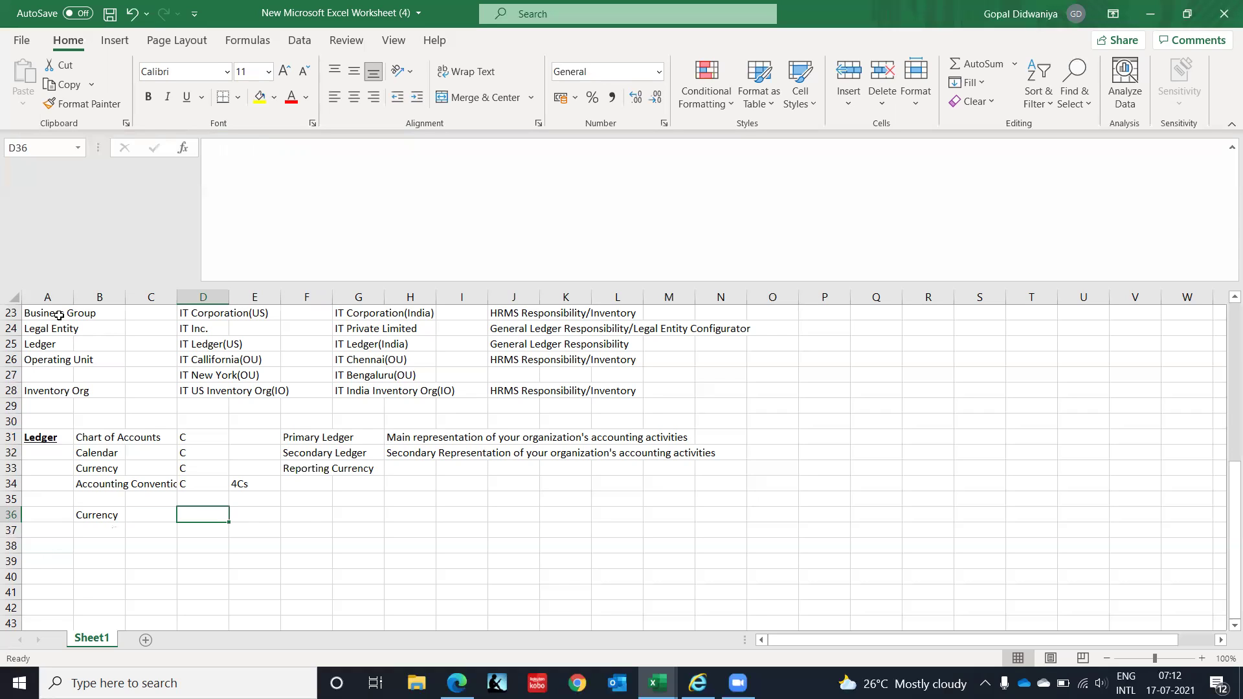
pyautogui.write('All I')
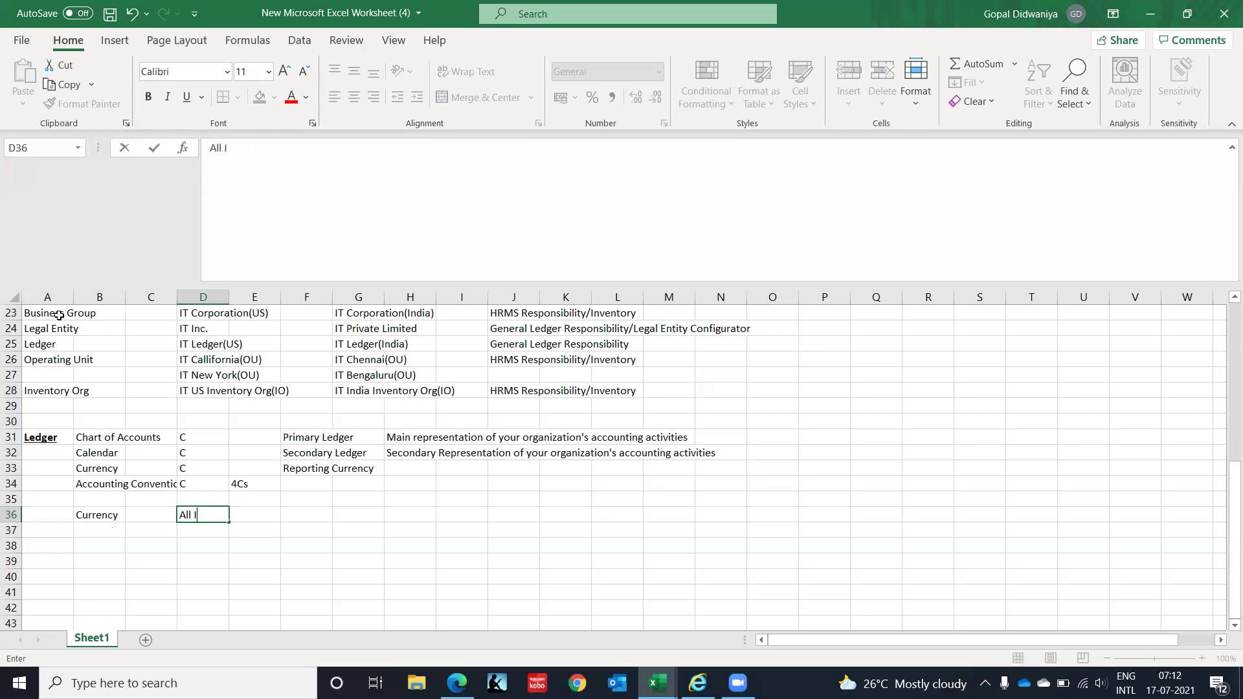
pyautogui.write('SO Standard cur')
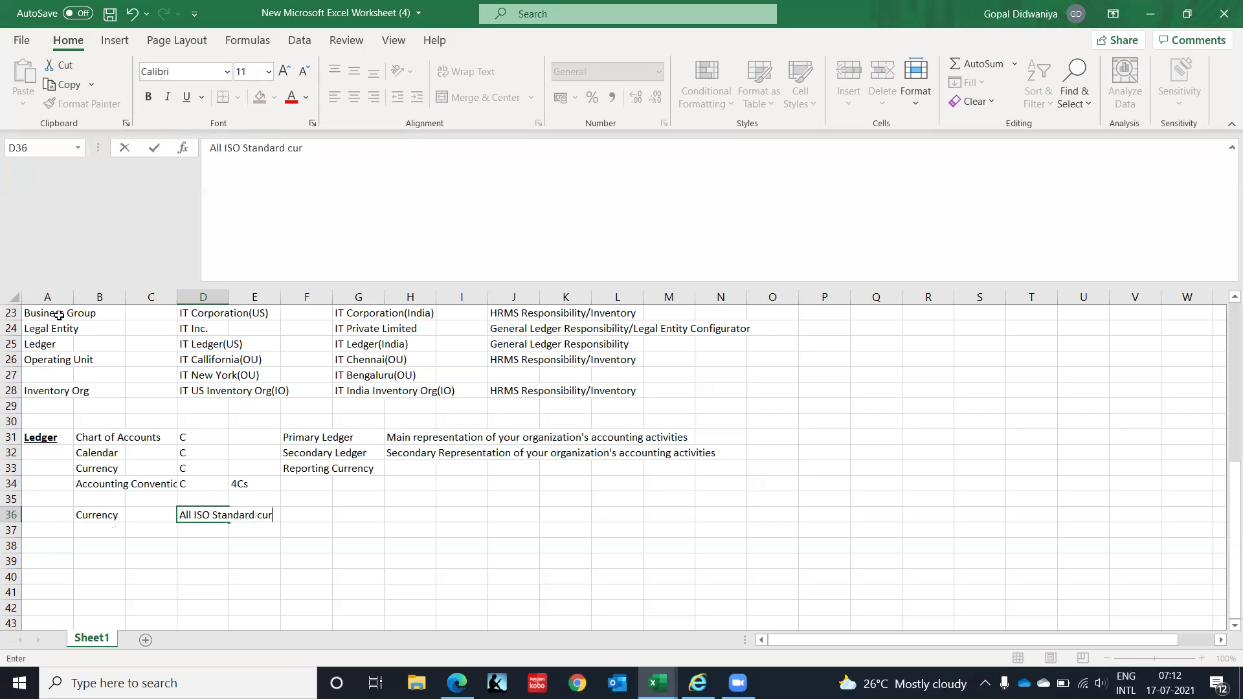
pyautogui.write('rency available in system')
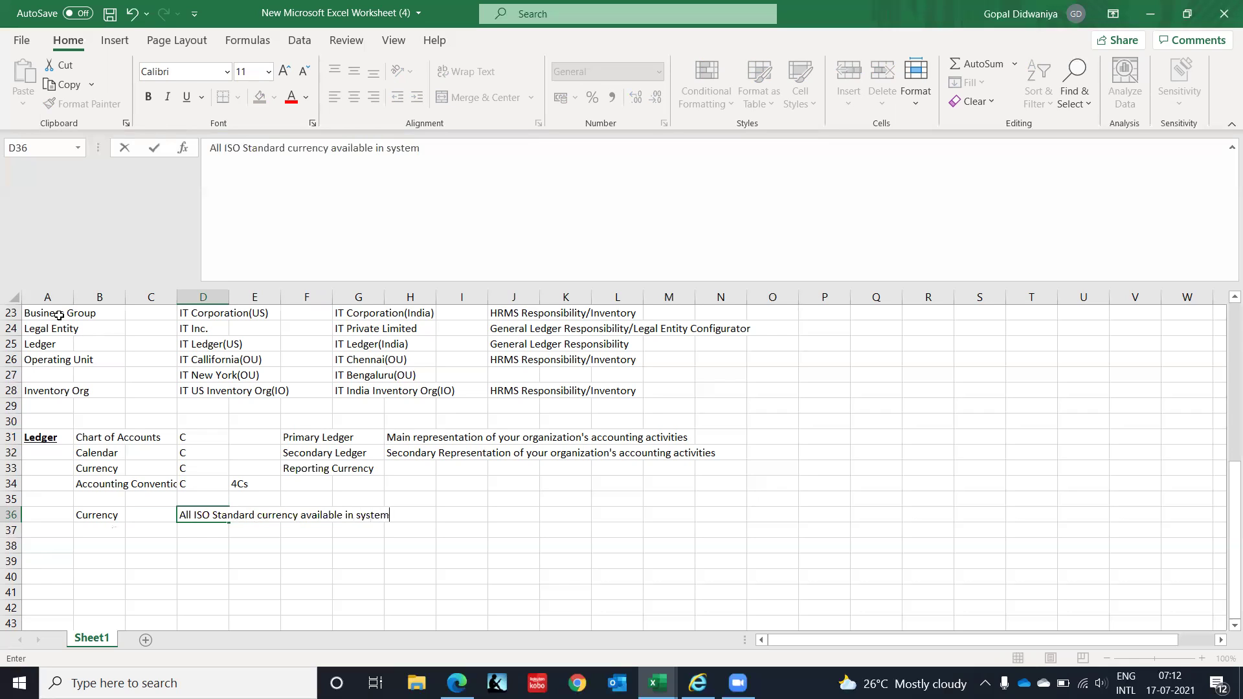
pyautogui.press('Return')
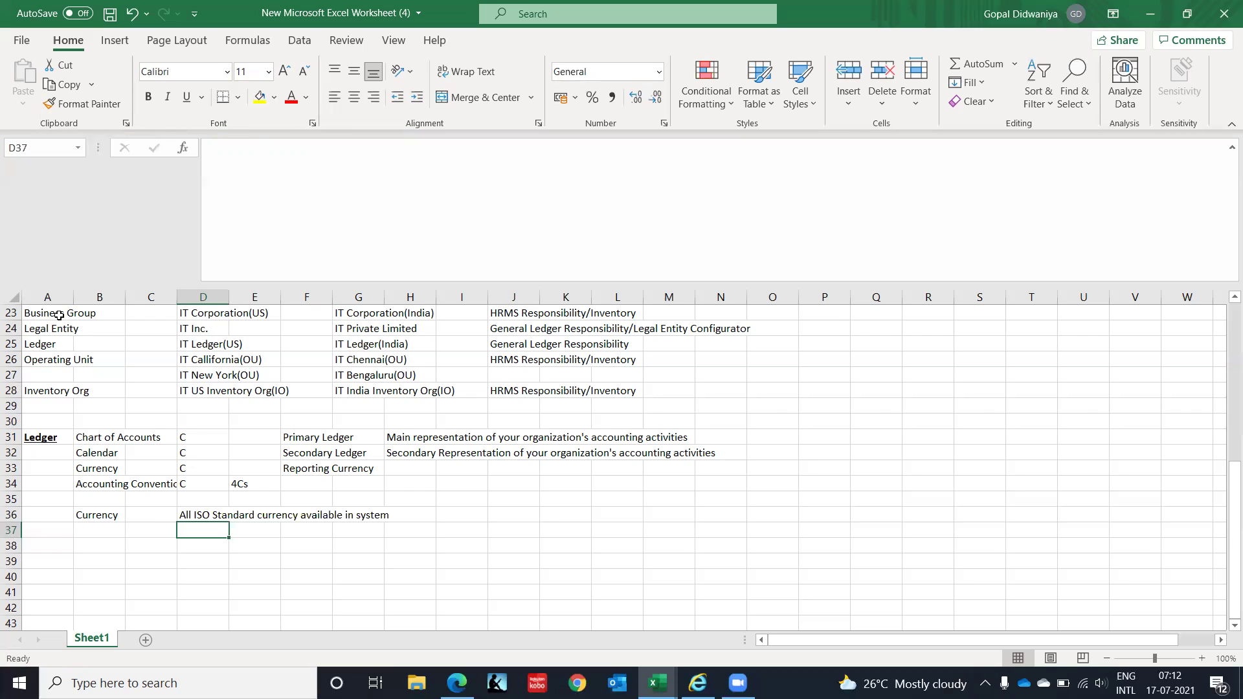
# - Enter "Venezuela" in I36 as the example country on the Currency row
pyautogui.press('Right')
pyautogui.press('Right')
pyautogui.press('Right')
pyautogui.press('Right')
pyautogui.press('Right')
pyautogui.press('Up')
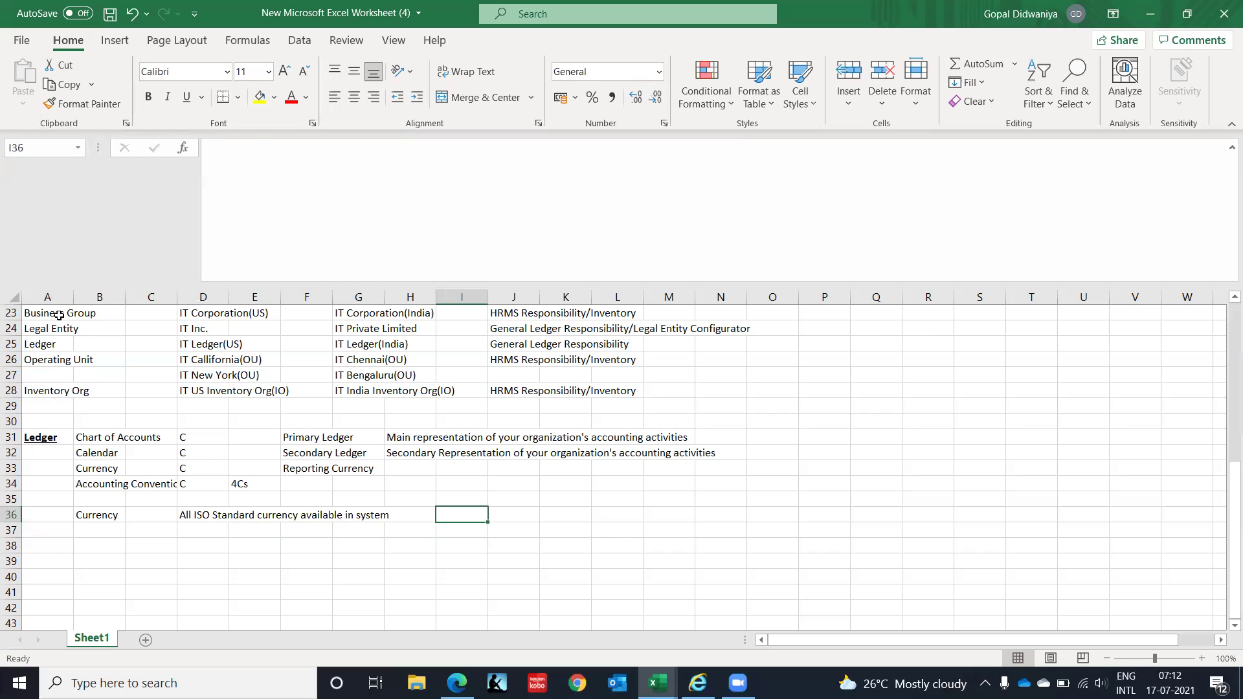
pyautogui.write('V')
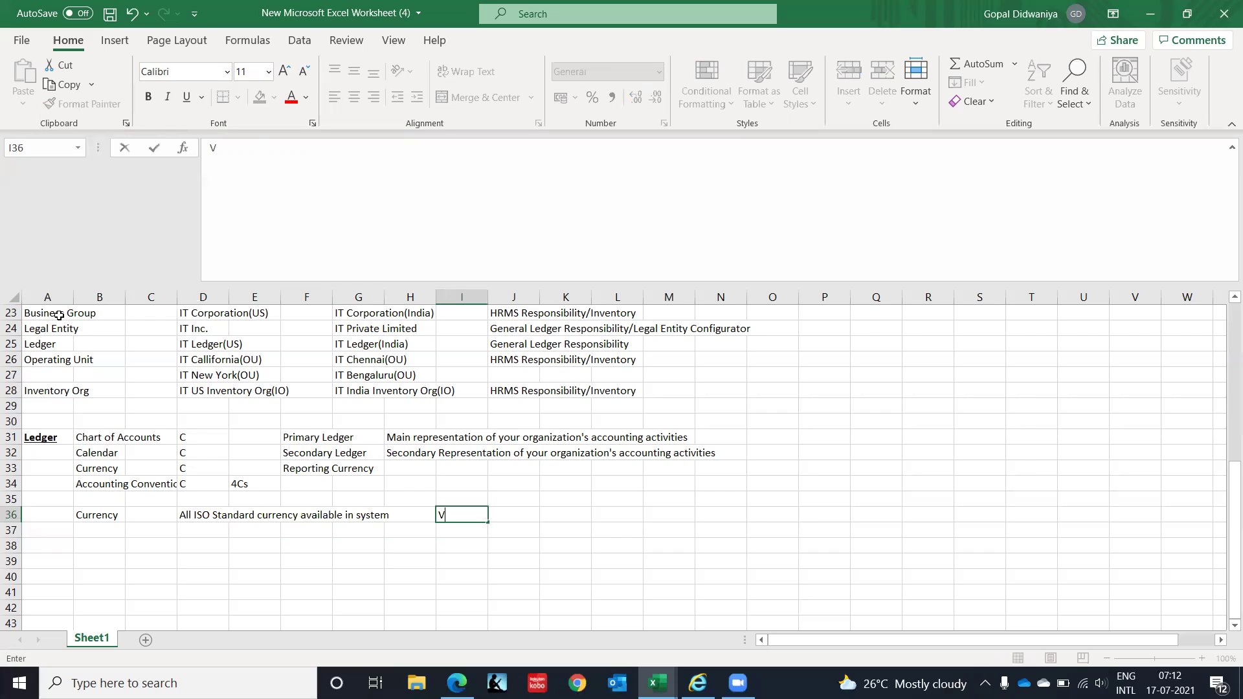
pyautogui.write('enezuela')
pyautogui.press('Return')
# - Enter the currency code "VEF" in K36 and the year 2015 in L36, on the Venezuela row
pyautogui.press('Up')
pyautogui.press('Right')
pyautogui.press('Right')
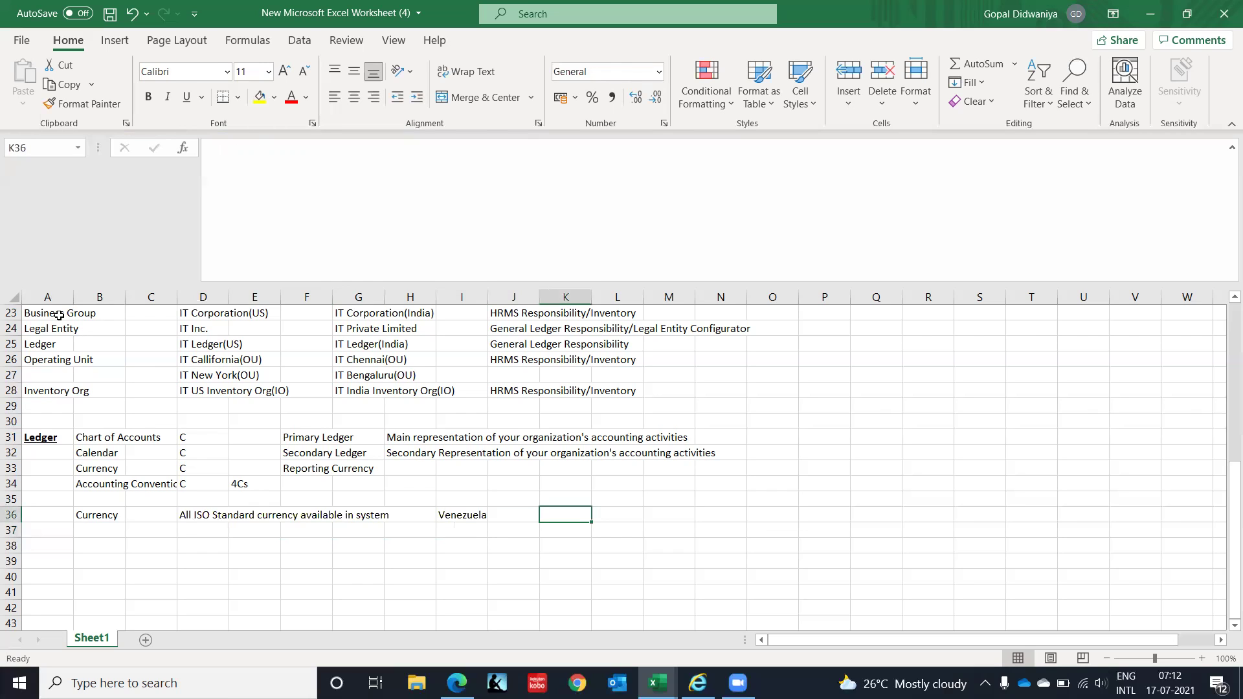
pyautogui.write('VEF')
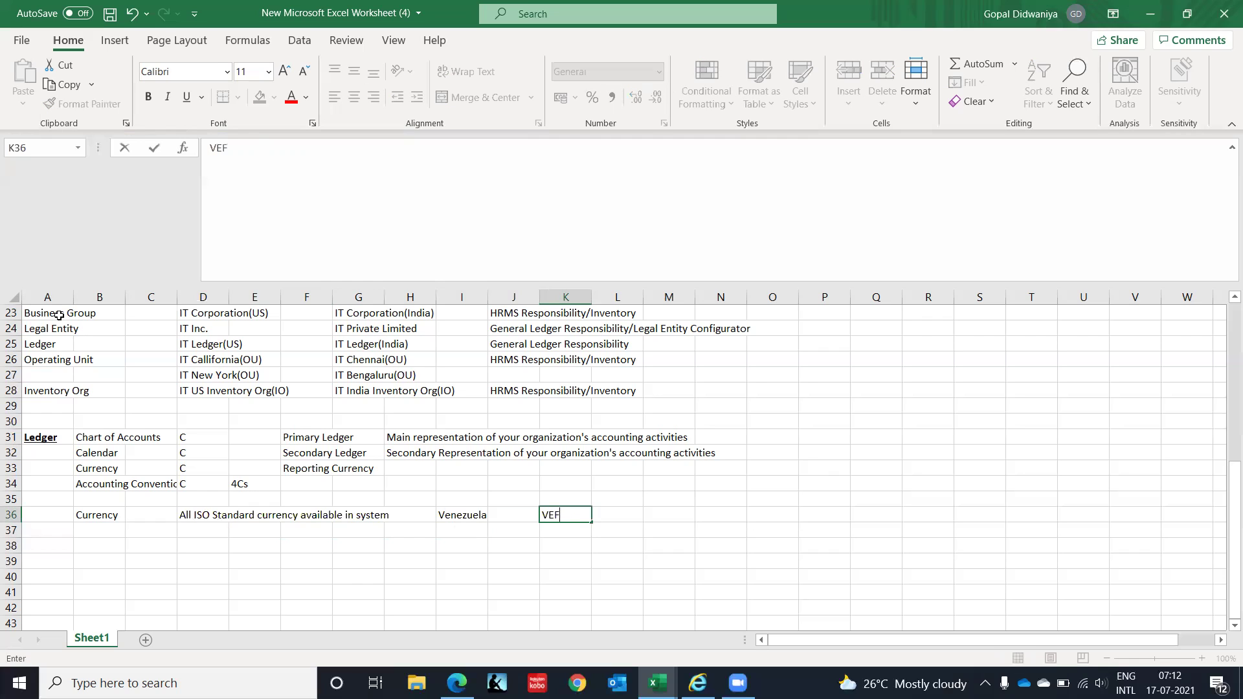
pyautogui.press('Tab')
pyautogui.write('201')
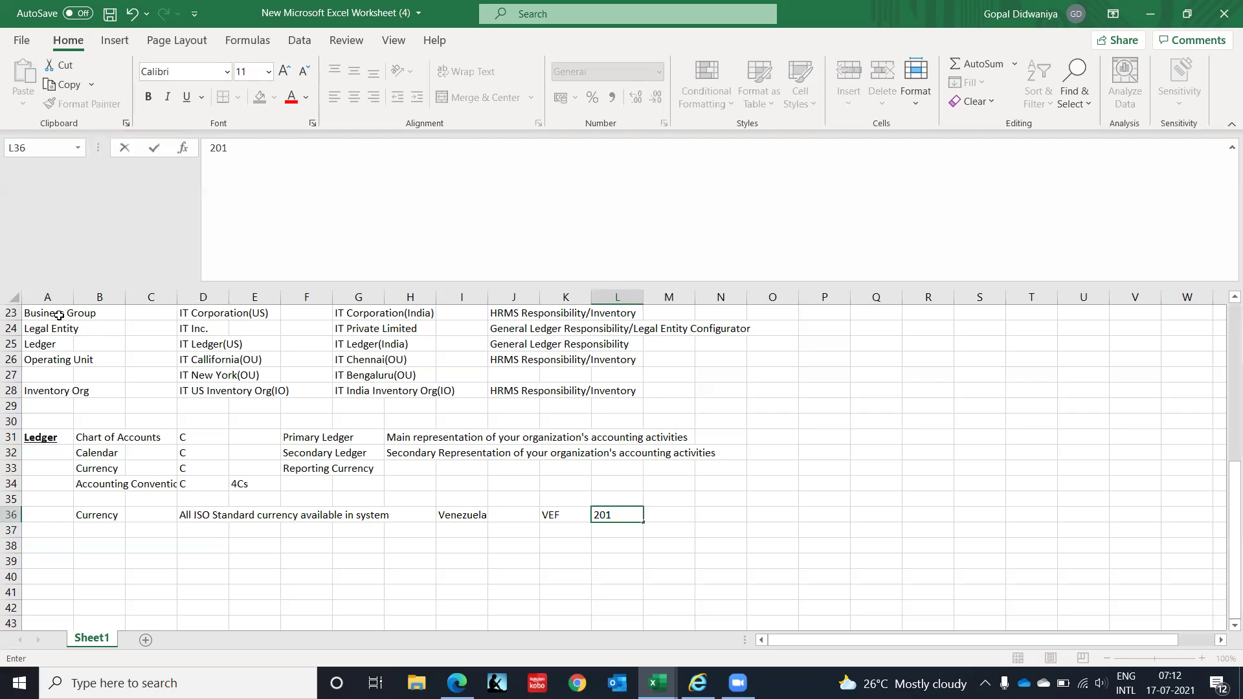
pyautogui.write('5')
pyautogui.press('Return')
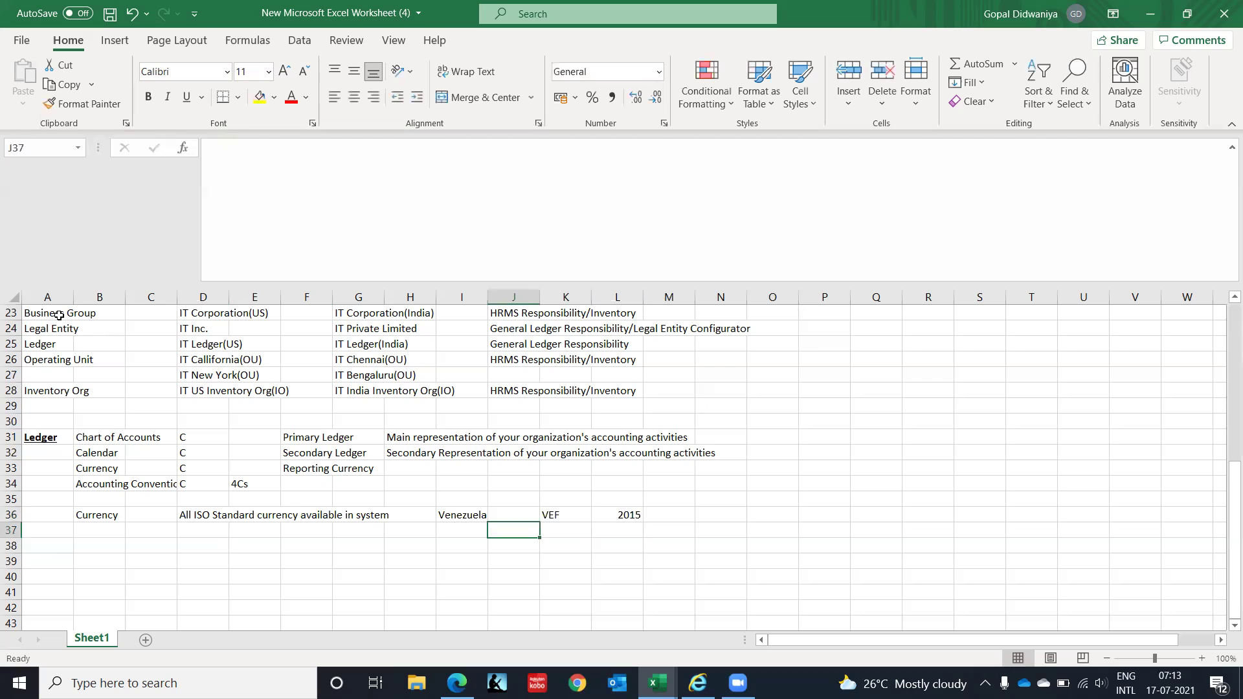
# - Enter the year 2018 in L37 and the currency code "VES" in K37, below the VEF entry
pyautogui.press('Right')
pyautogui.press('Right')
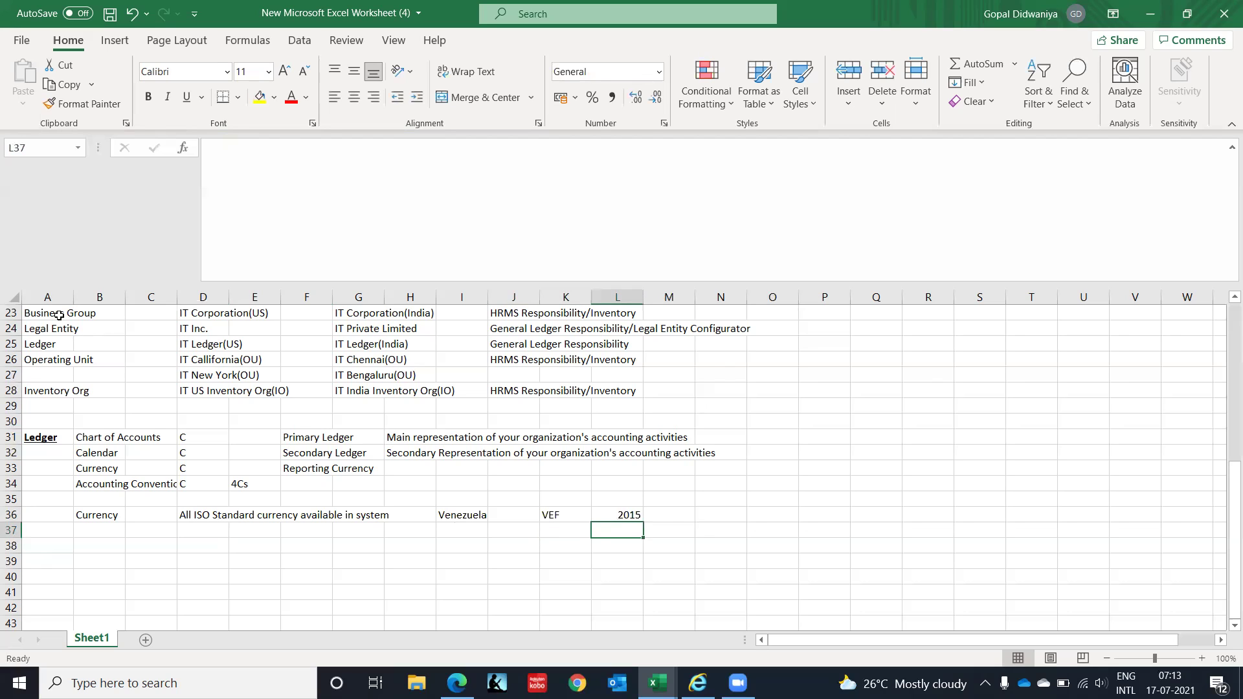
pyautogui.write('2018')
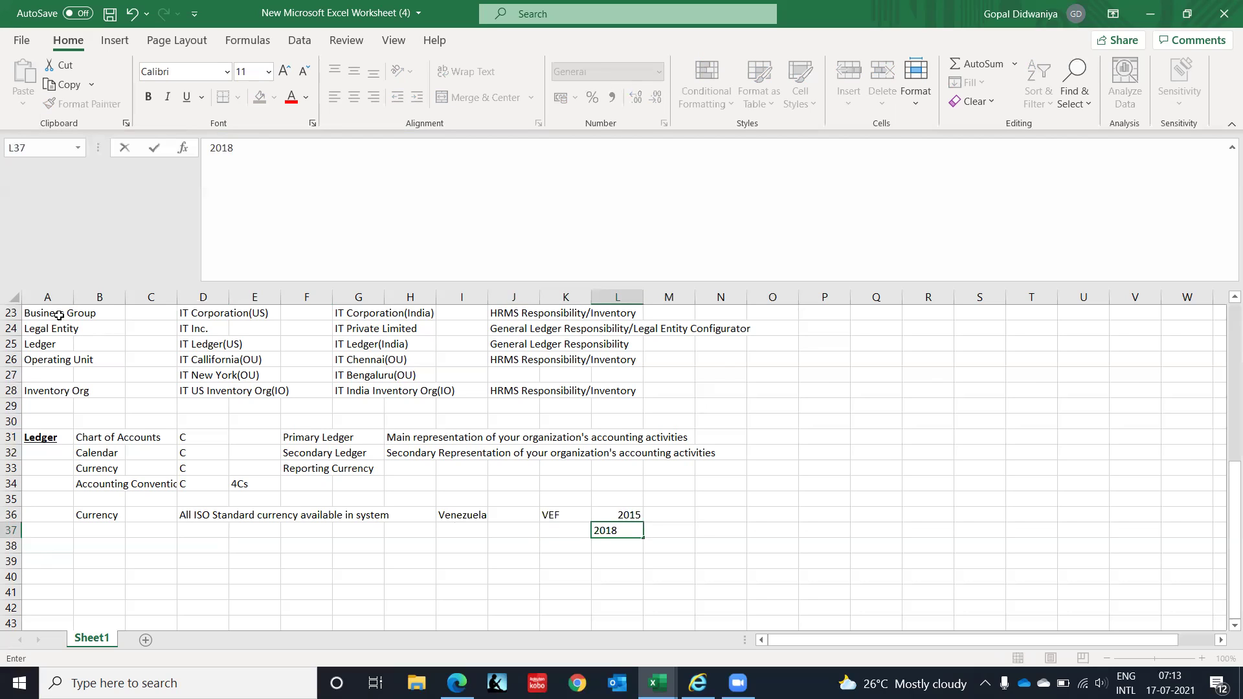
pyautogui.press('Left')
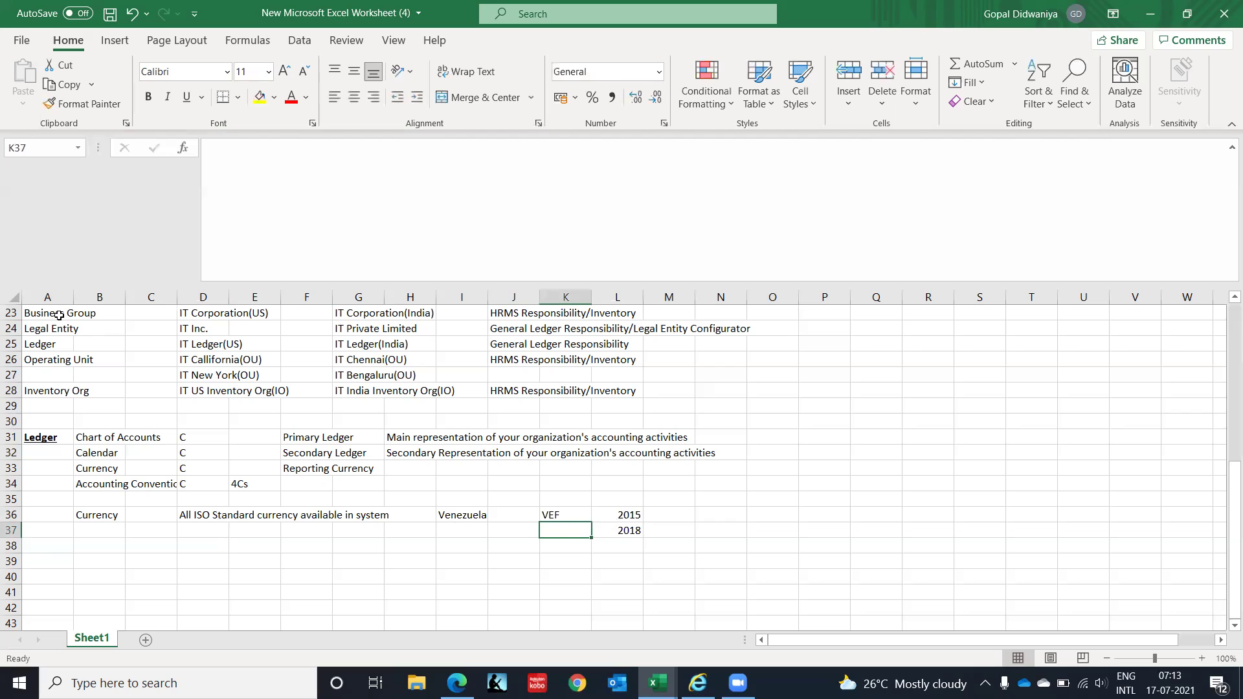
pyautogui.write('VES')
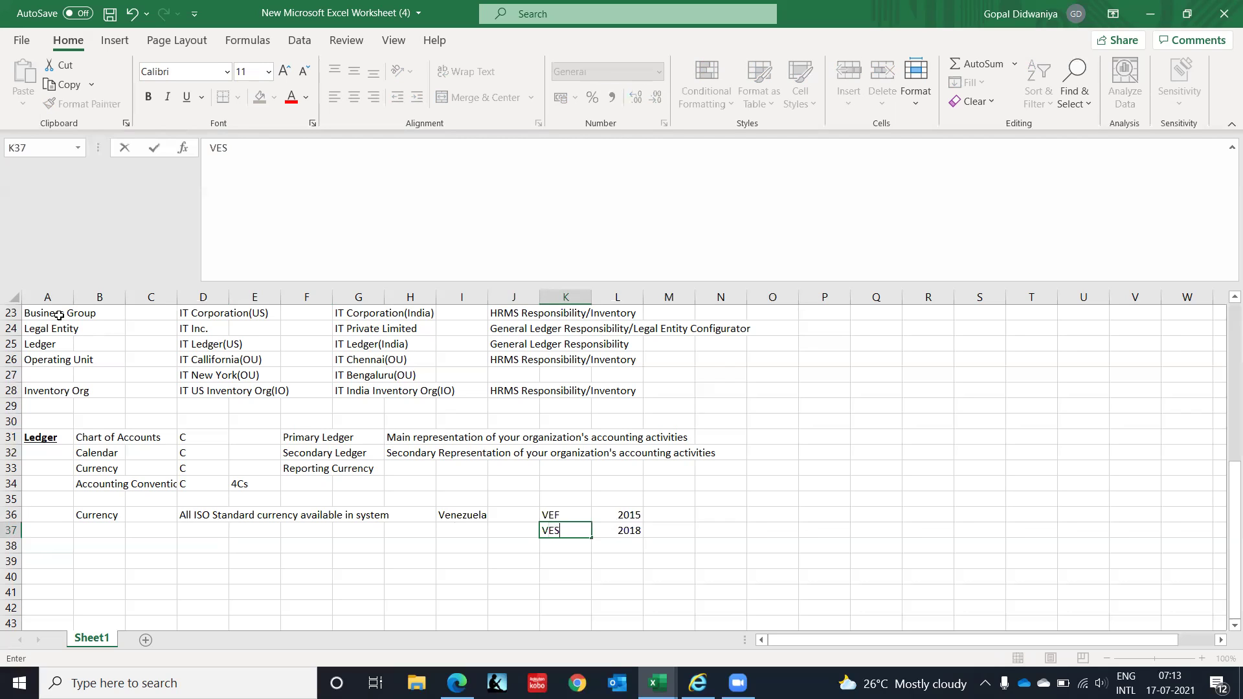
pyautogui.press('Return')
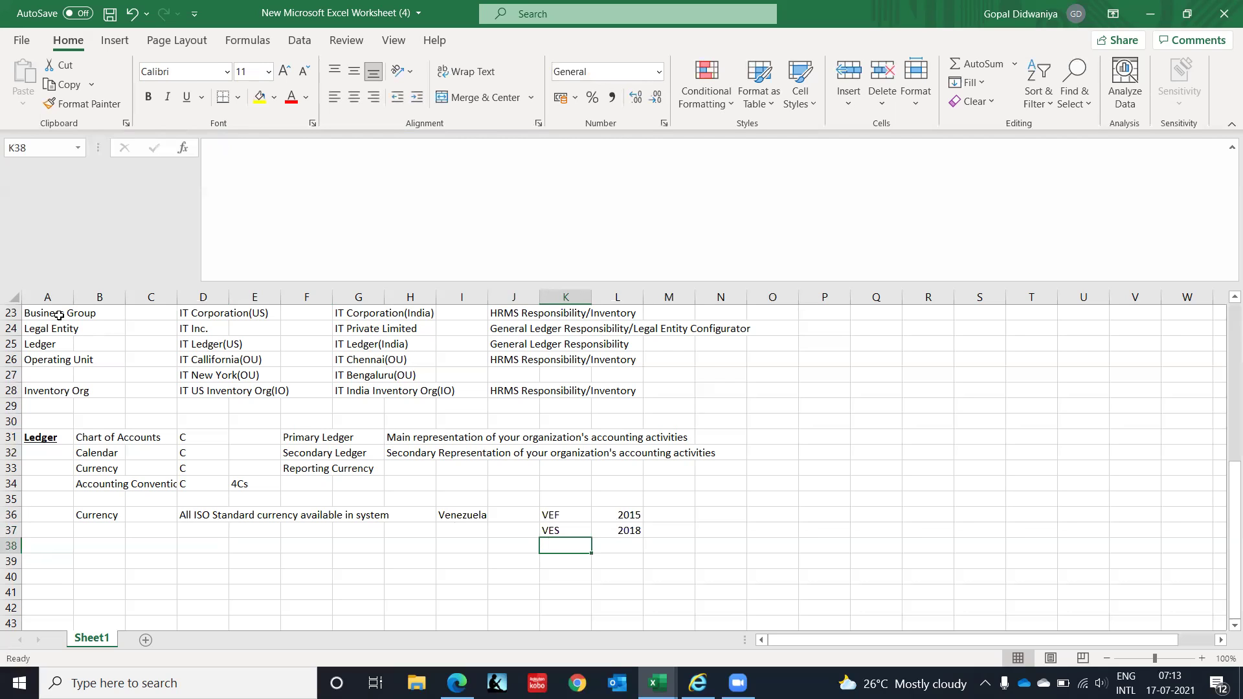
pyautogui.press('Left')
pyautogui.press('Left')
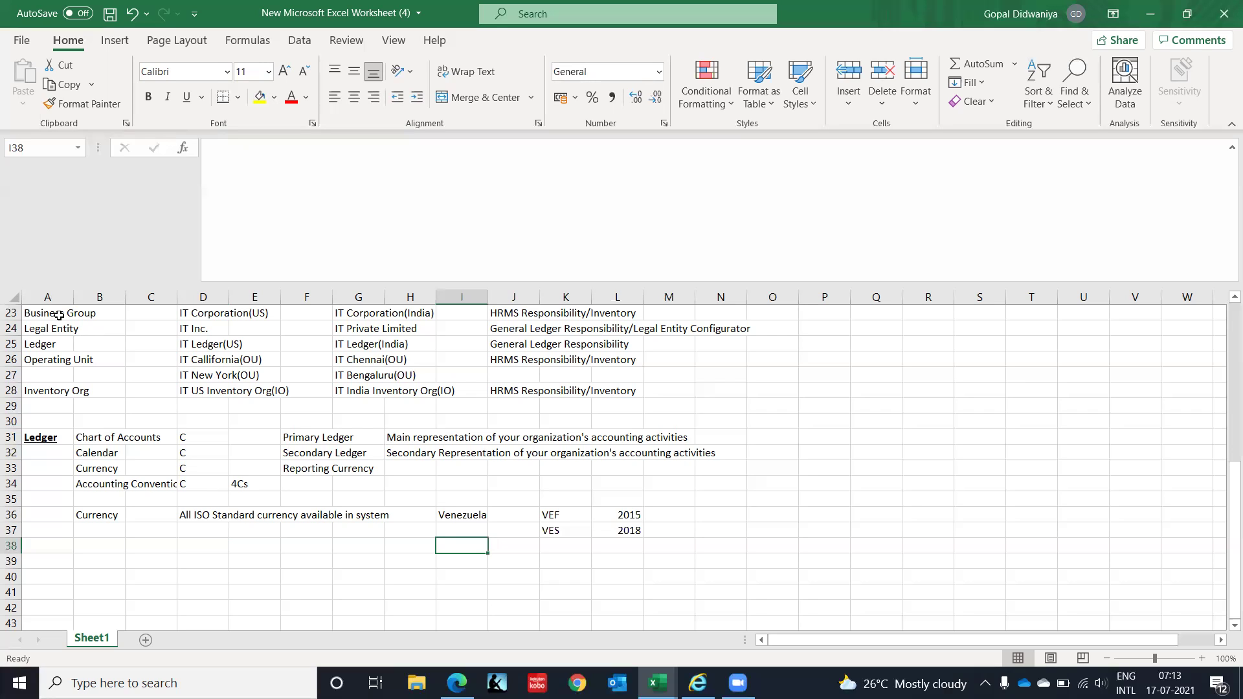
pyautogui.press('Right')
pyautogui.press('Right')
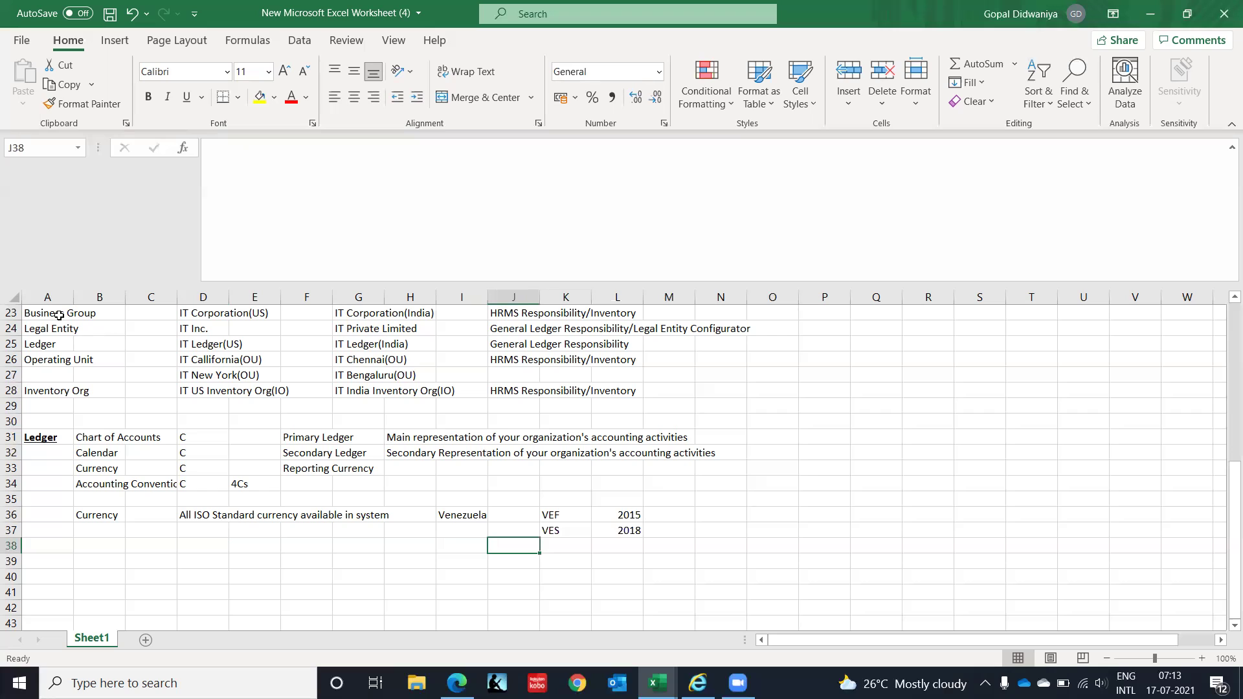
pyautogui.press('Up')
pyautogui.press('Up')
pyautogui.press('Right')
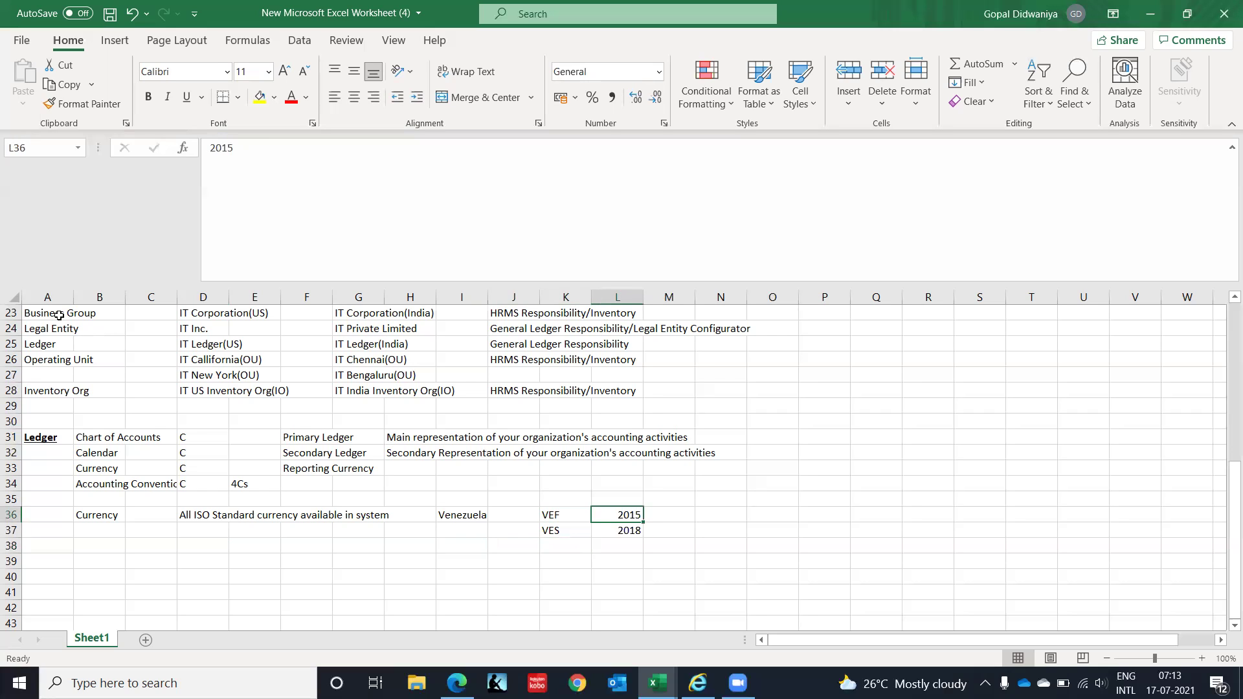
pyautogui.press('Down')
pyautogui.press('Left')
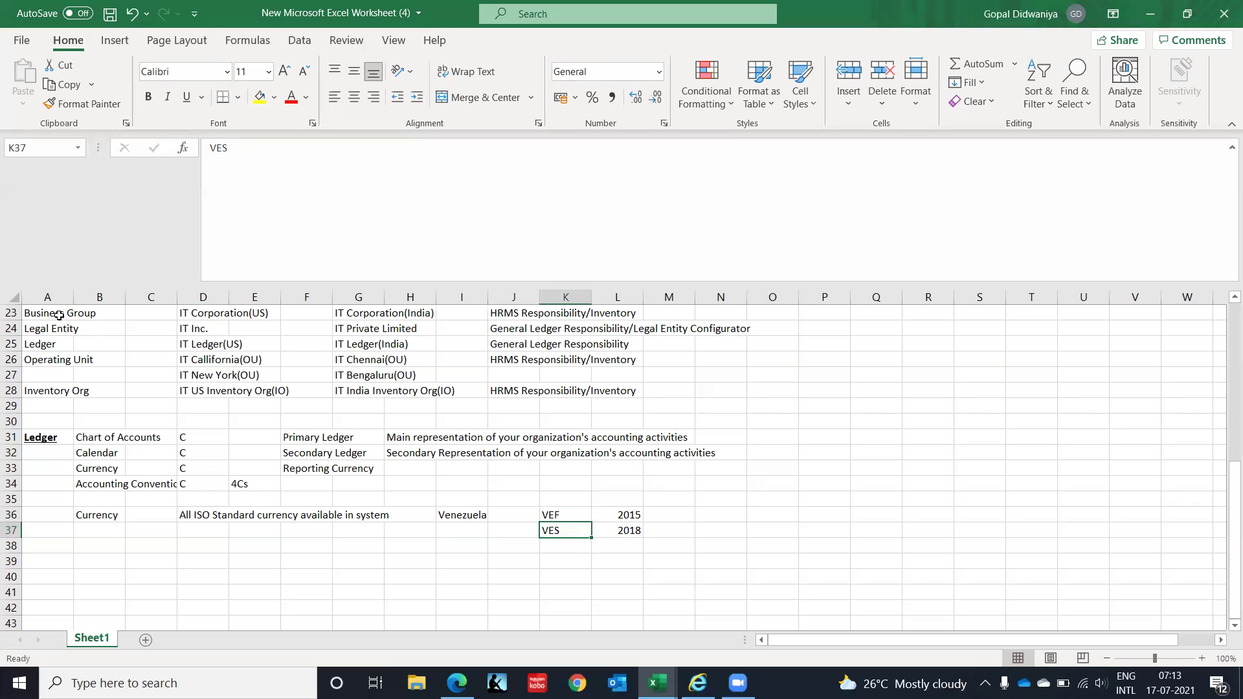
# - Enter the year 2021 in L38, below 2018 in the Venezuela currency example
pyautogui.press('Down')
pyautogui.press('Right')
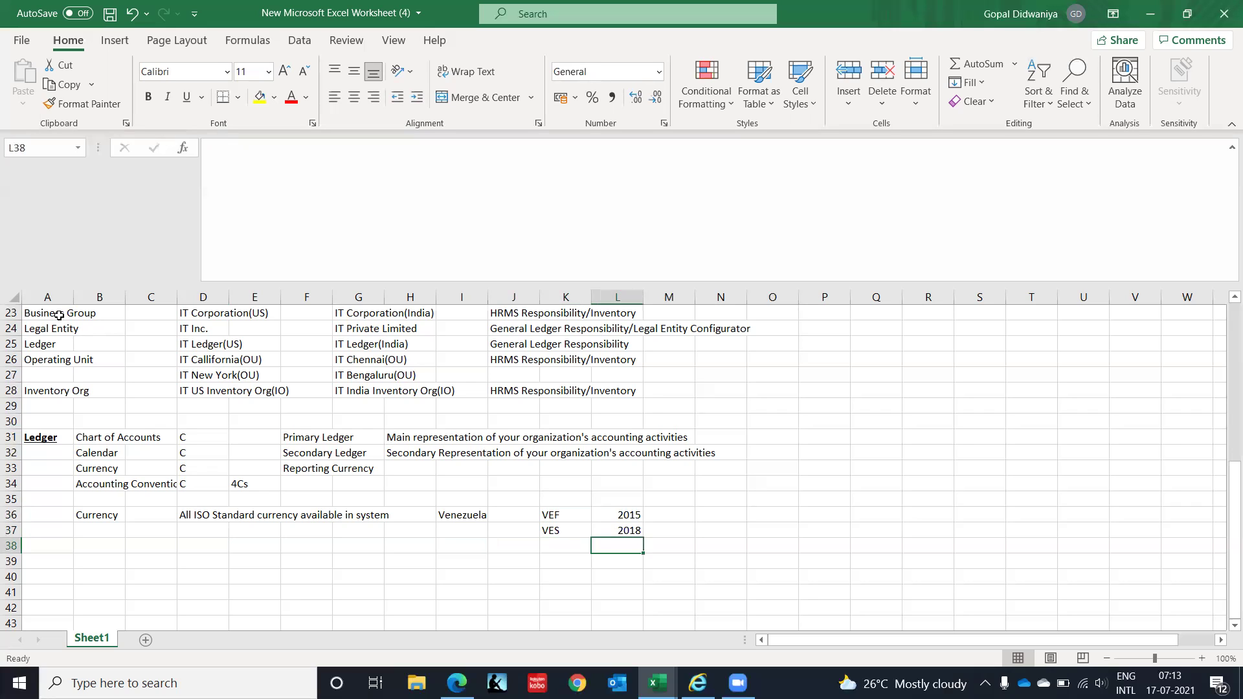
pyautogui.write('2021')
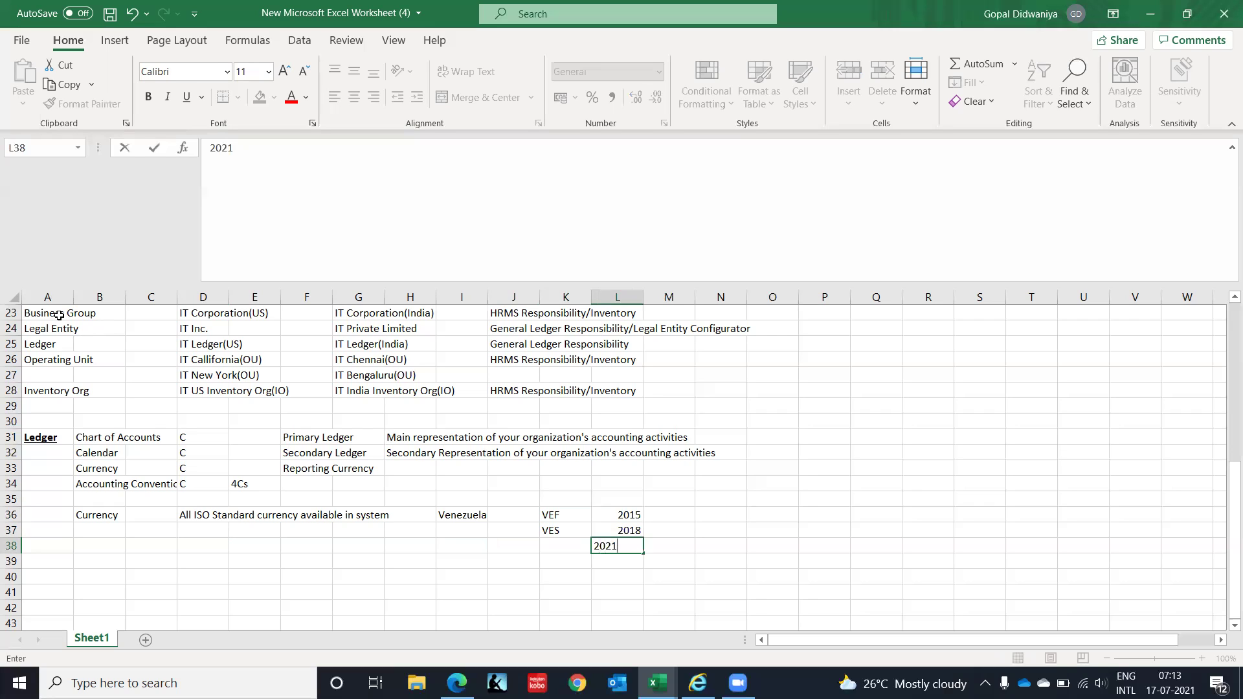
pyautogui.press('Left')
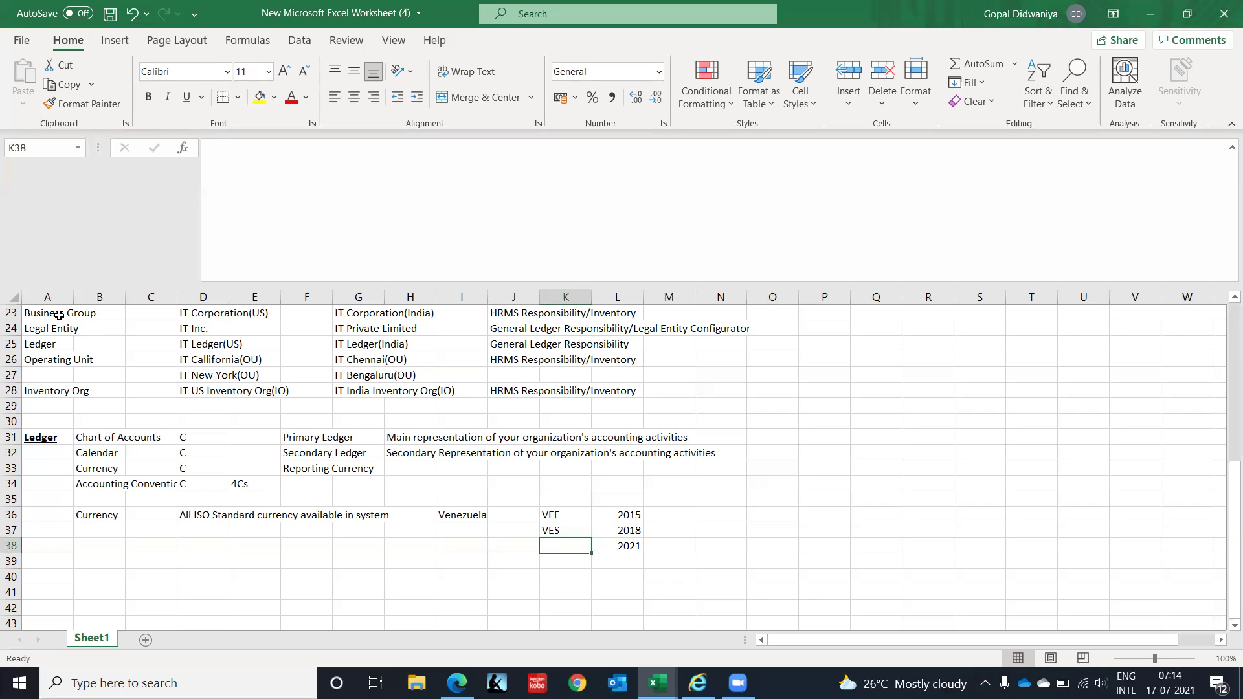
pyautogui.press('Right')
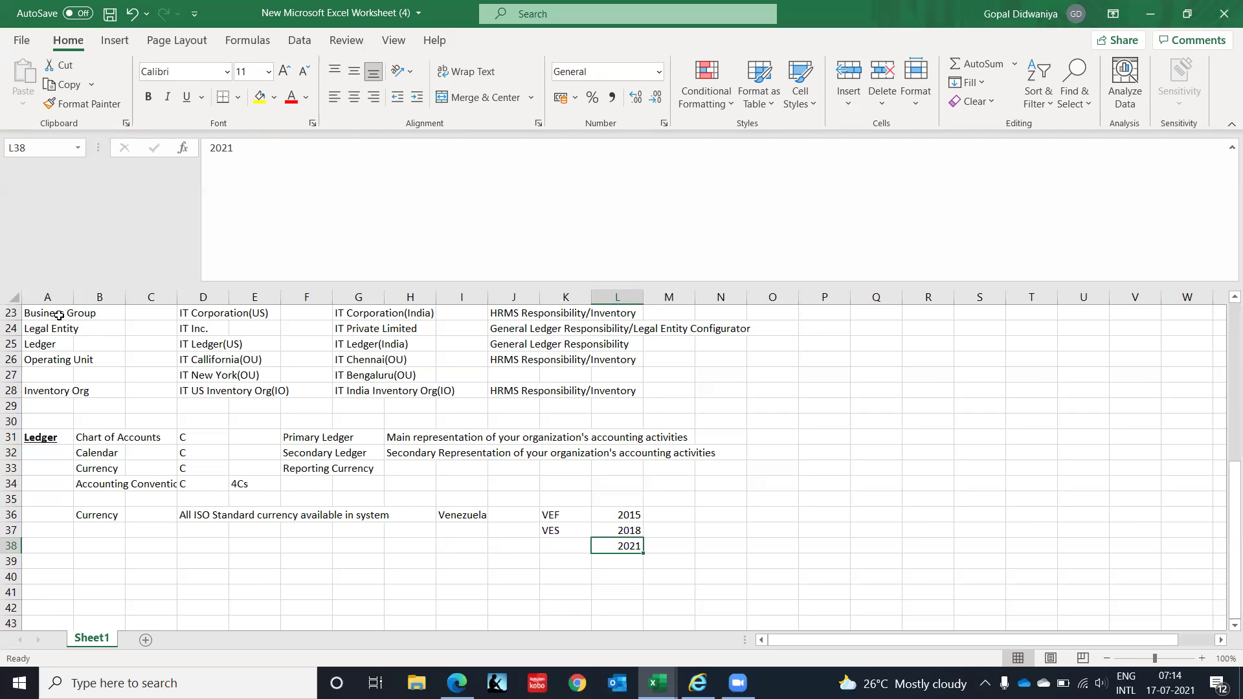
pyautogui.press('Left')
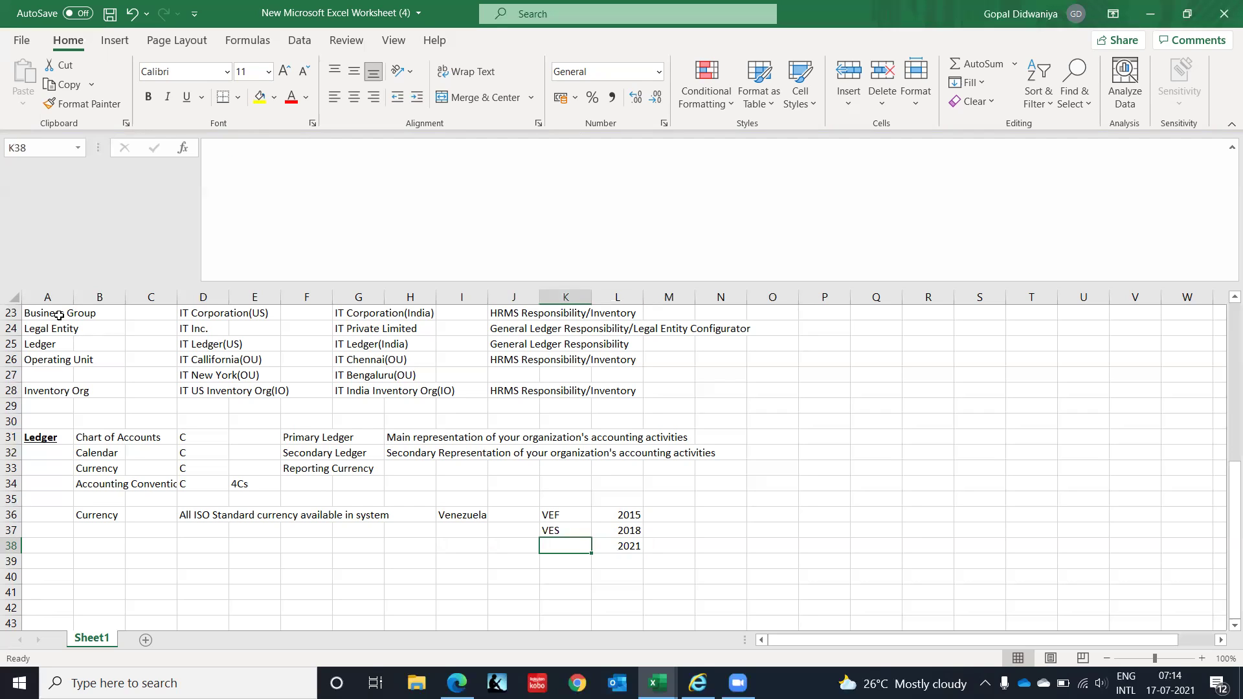
pyautogui.press('Up')
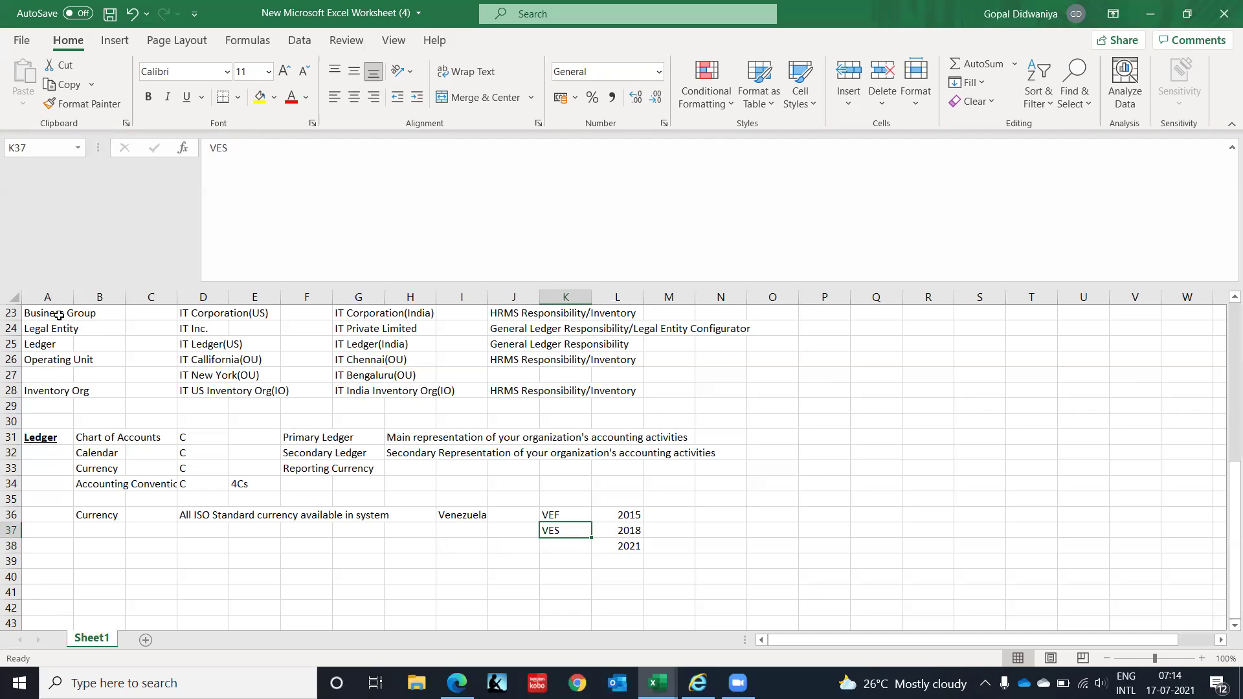
pyautogui.press('Right')
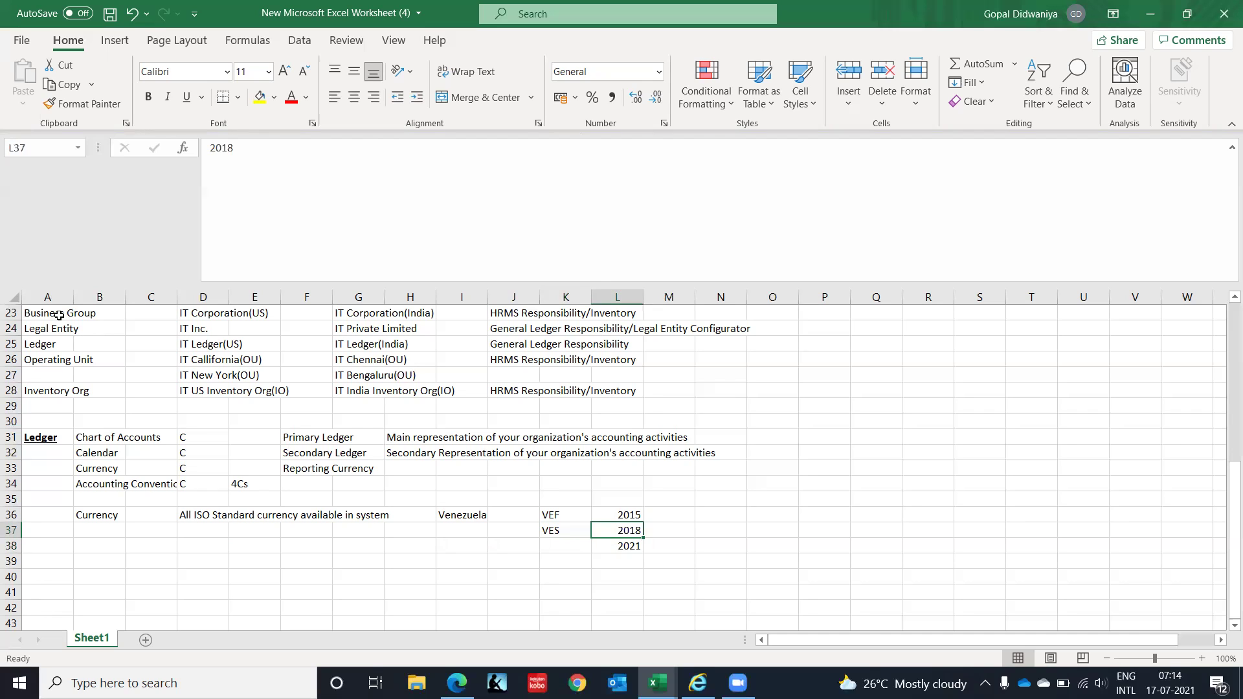
pyautogui.press('Left')
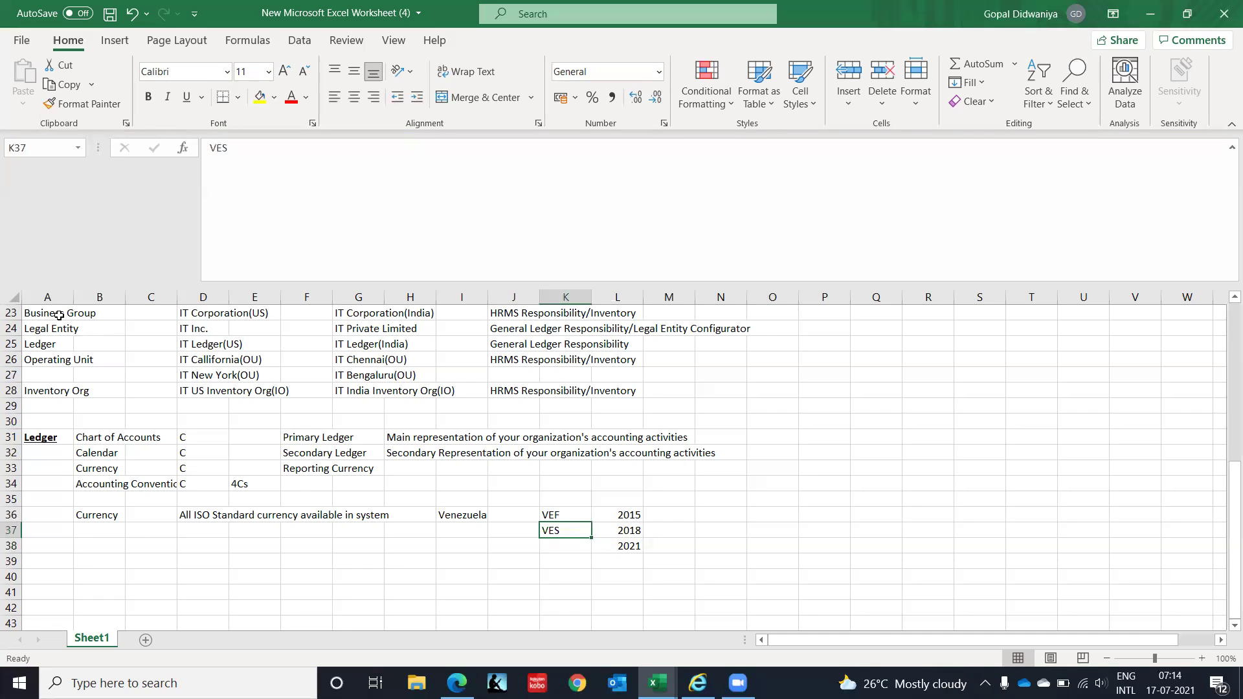
pyautogui.press('Left')
pyautogui.press('Left')
pyautogui.press('Left')
pyautogui.press('Left')
pyautogui.press('Left')
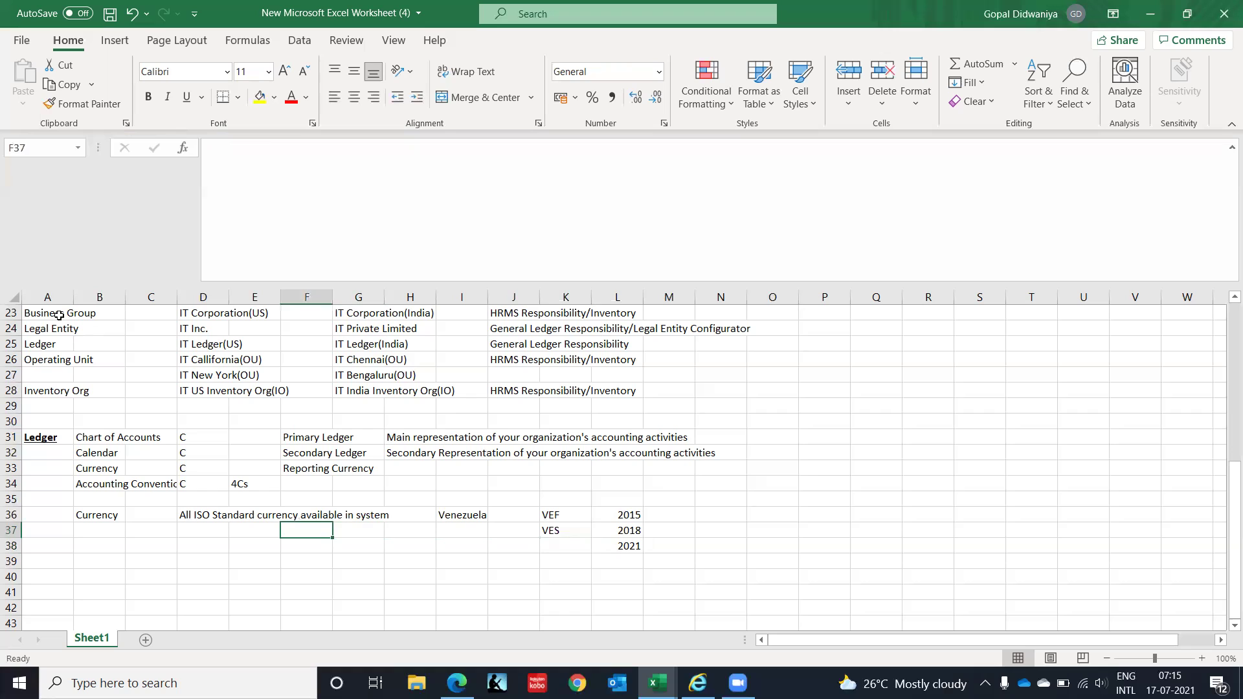
pyautogui.press('Left')
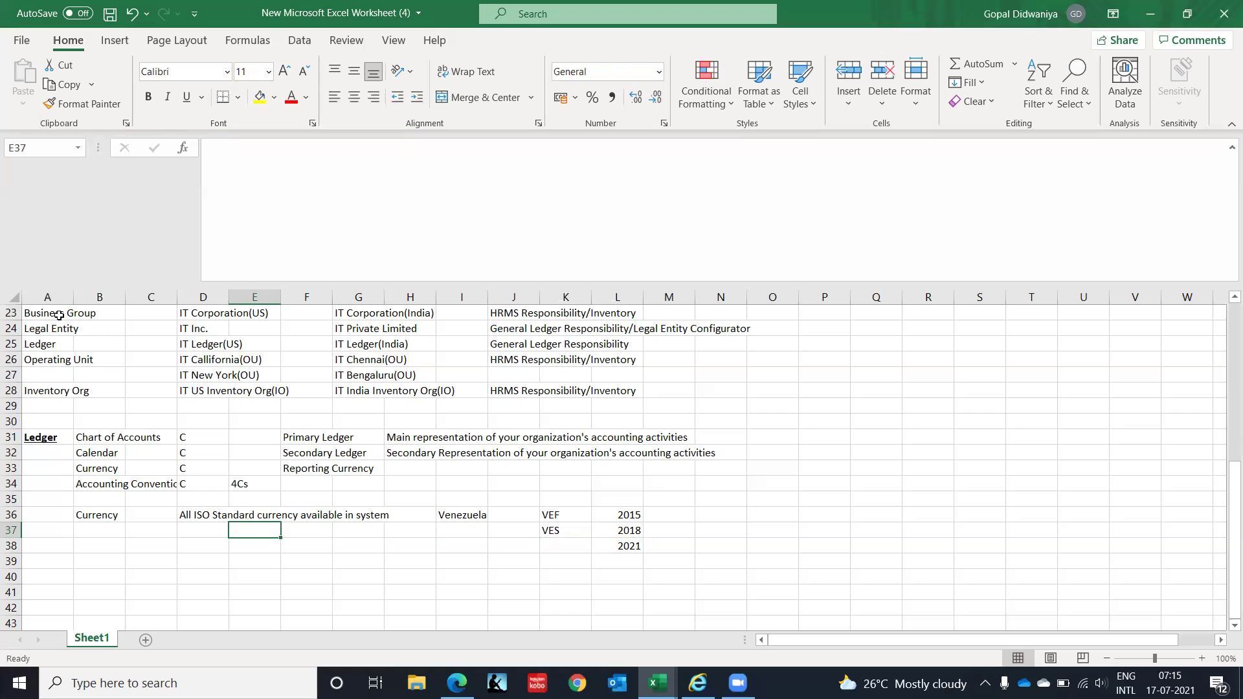
pyautogui.press('Right')
pyautogui.press('Right')
pyautogui.press('Right')
pyautogui.press('Right')
pyautogui.press('Right')
pyautogui.press('Right')
pyautogui.press('Right')
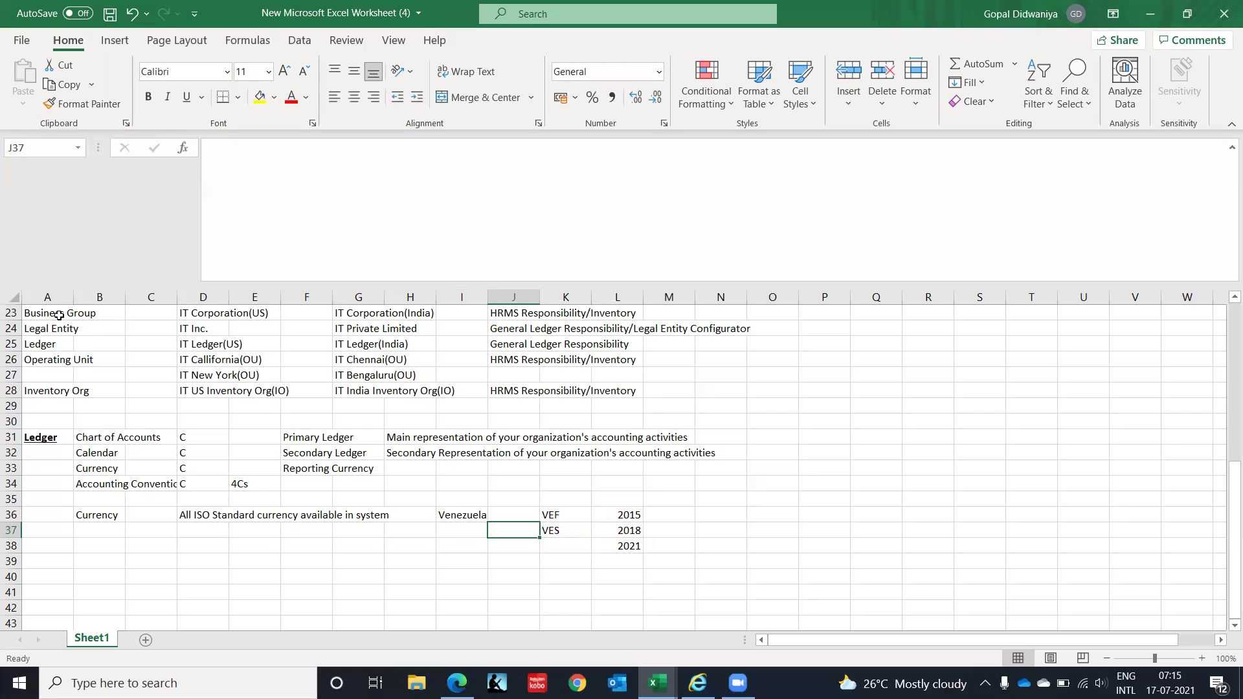
pyautogui.press('Left')
pyautogui.press('Left')
pyautogui.press('Left')
pyautogui.press('Left')
pyautogui.press('Left')
pyautogui.press('Left')
pyautogui.press('Left')
pyautogui.press('Left')
pyautogui.press('Left')
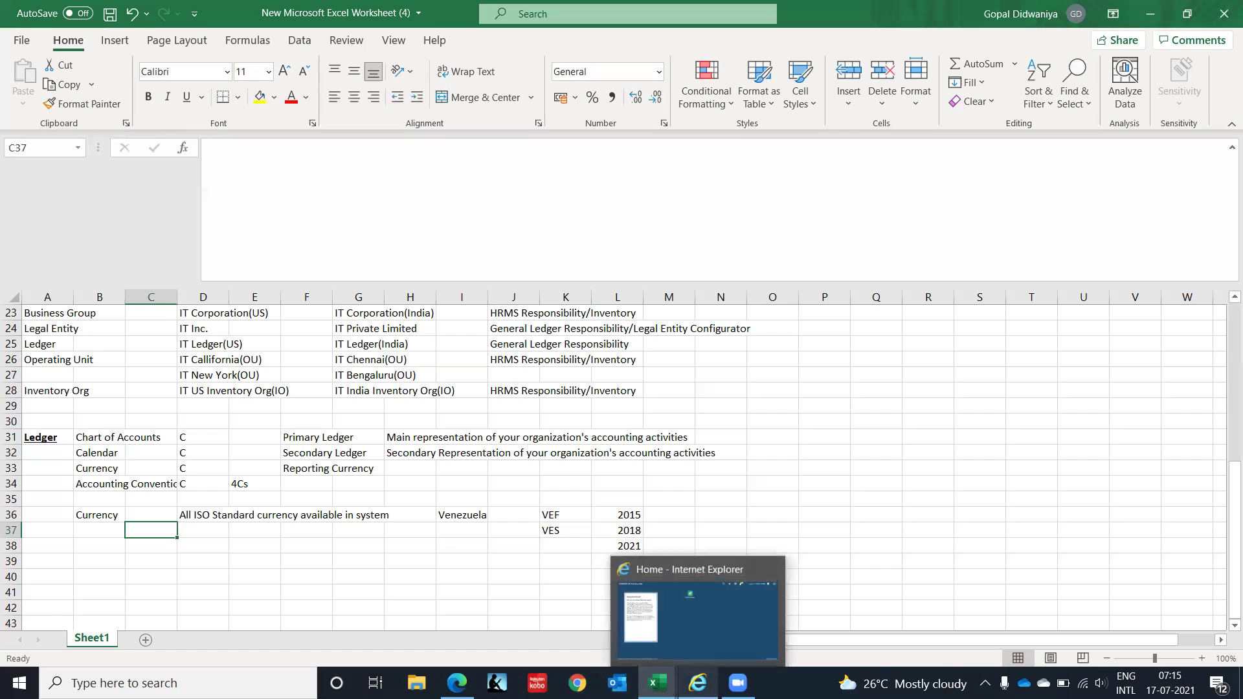
# - Switch to Oracle E-Business Suite and launch the currency definition form from the GL Super User, IT India responsibility's currency setup
pyautogui.click(697, 682)
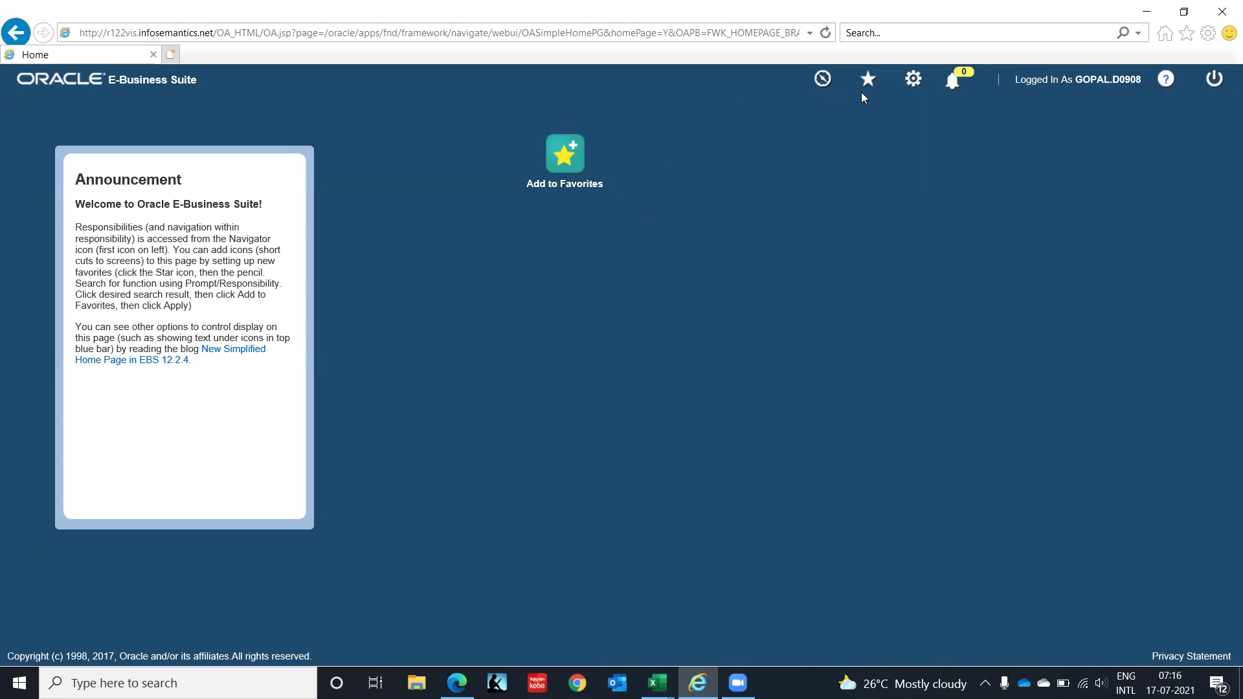
pyautogui.click(822, 80)
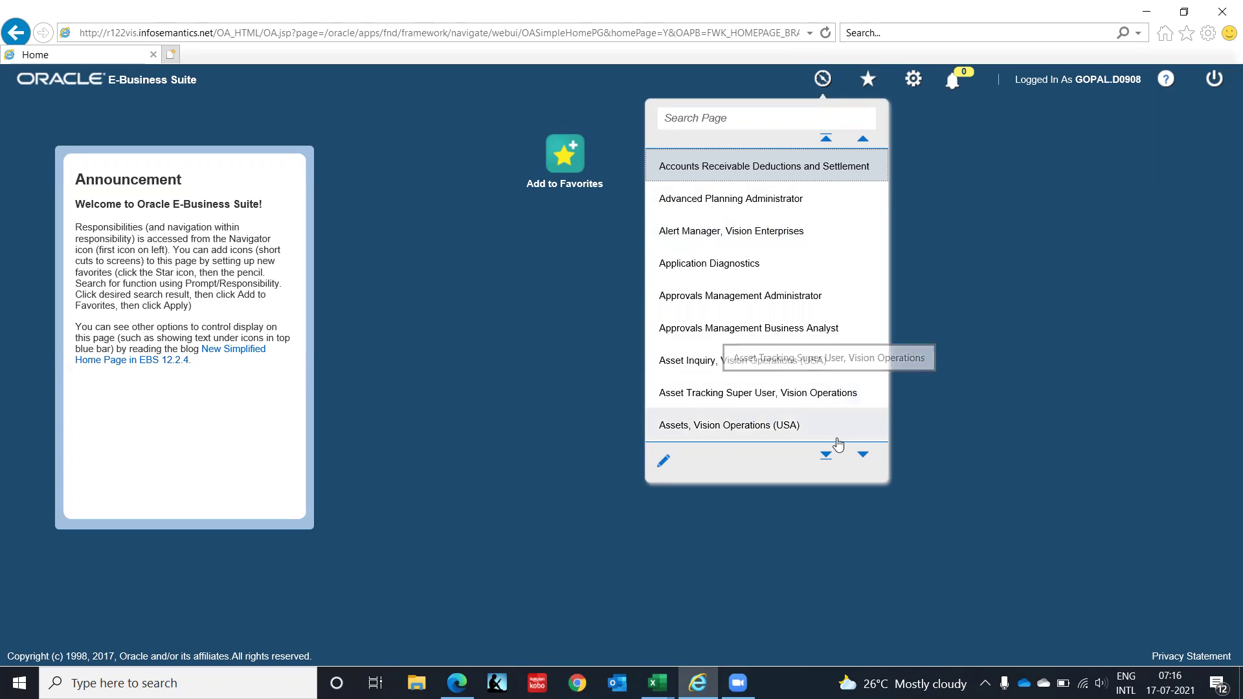
pyautogui.click(863, 455)
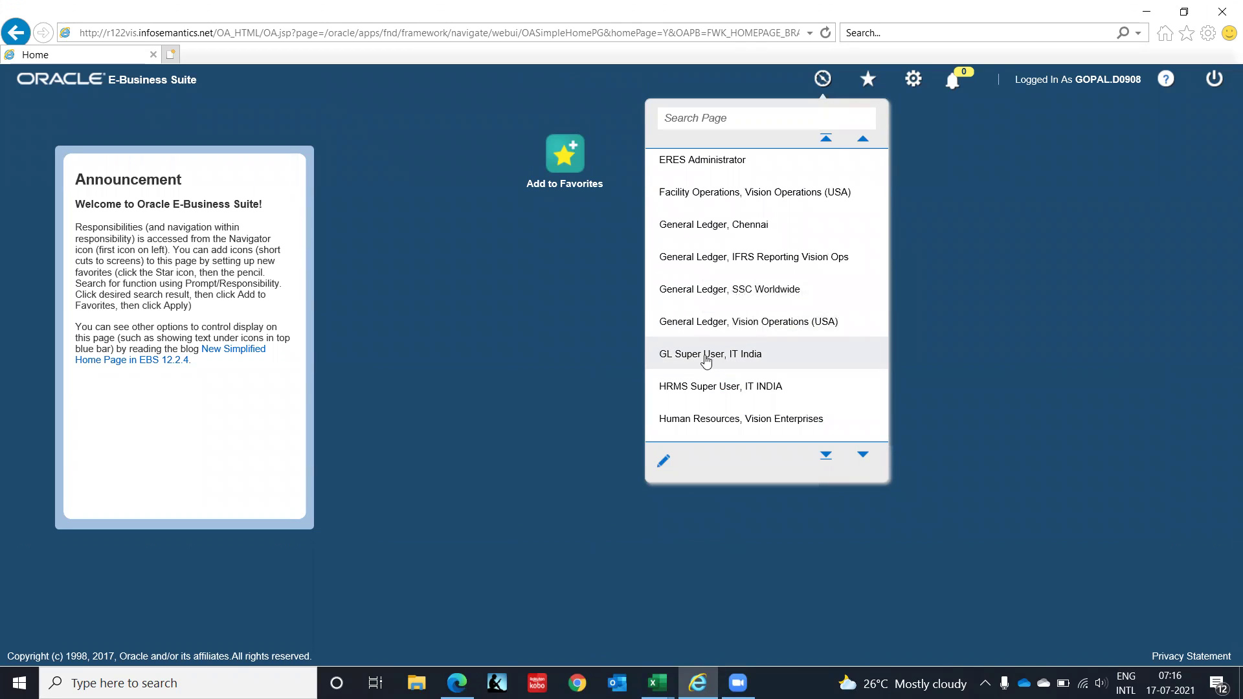
pyautogui.click(705, 355)
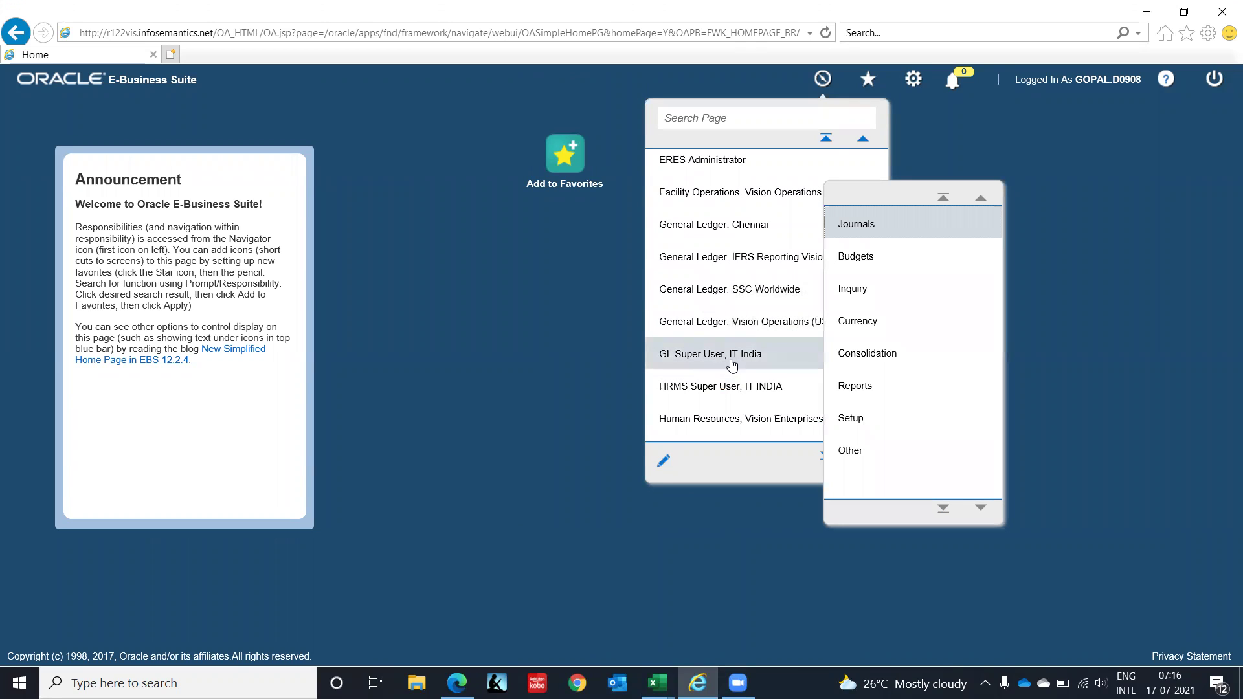
pyautogui.click(863, 422)
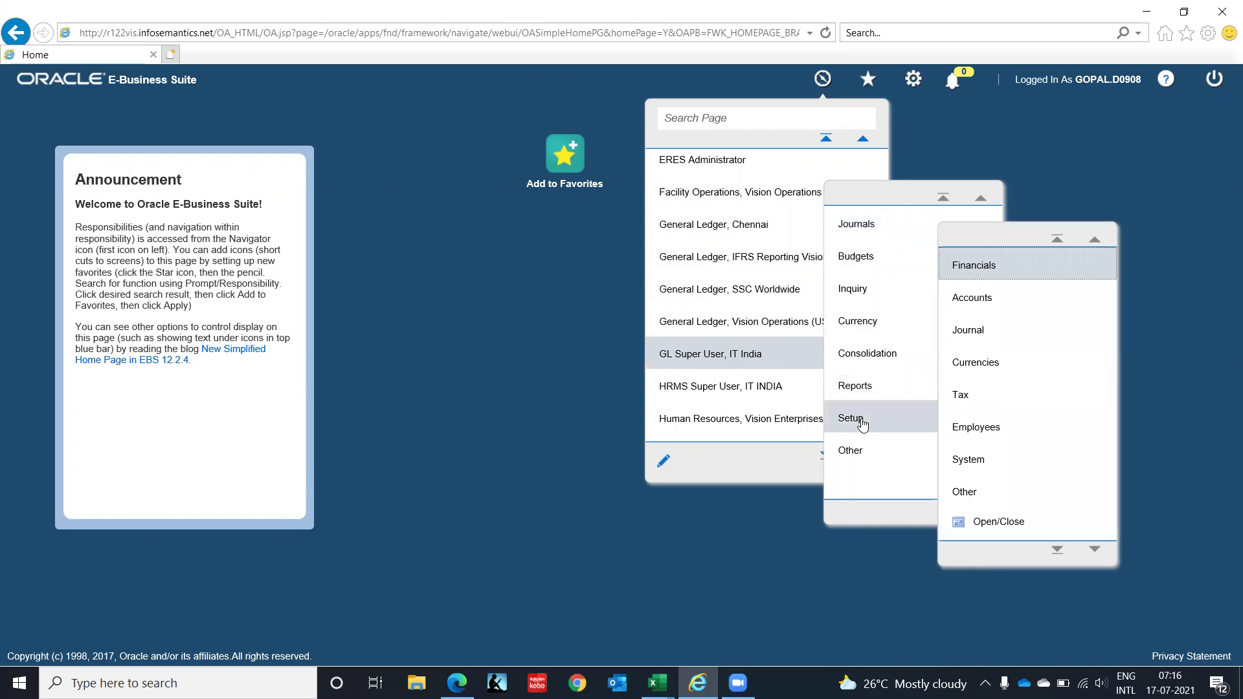
pyautogui.click(977, 366)
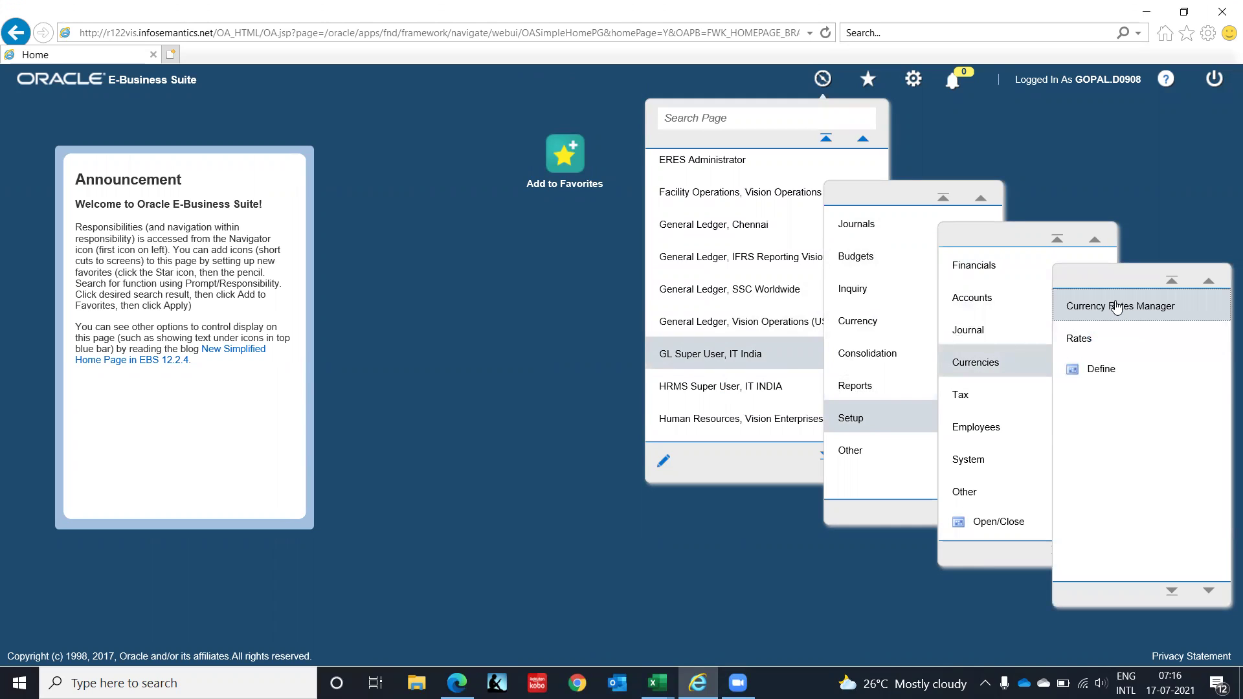
pyautogui.click(1102, 370)
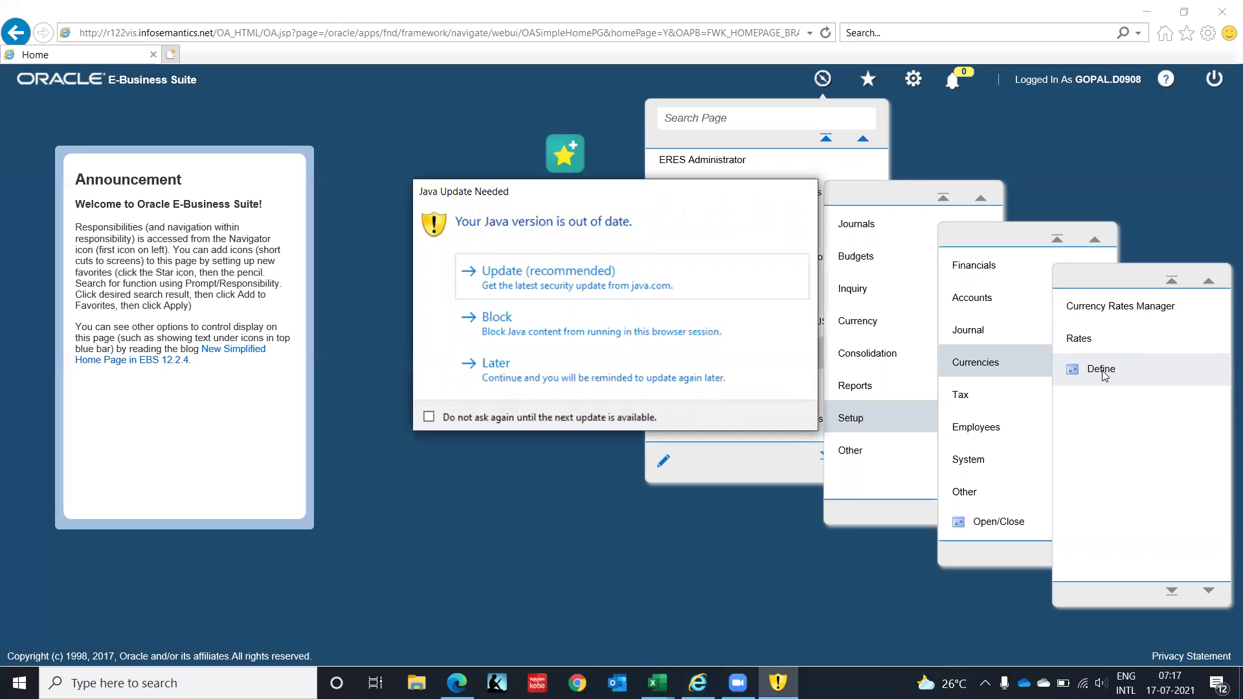
# - Postpone the Java update and accept the security warning so the Currencies form can run
pyautogui.click(602, 380)
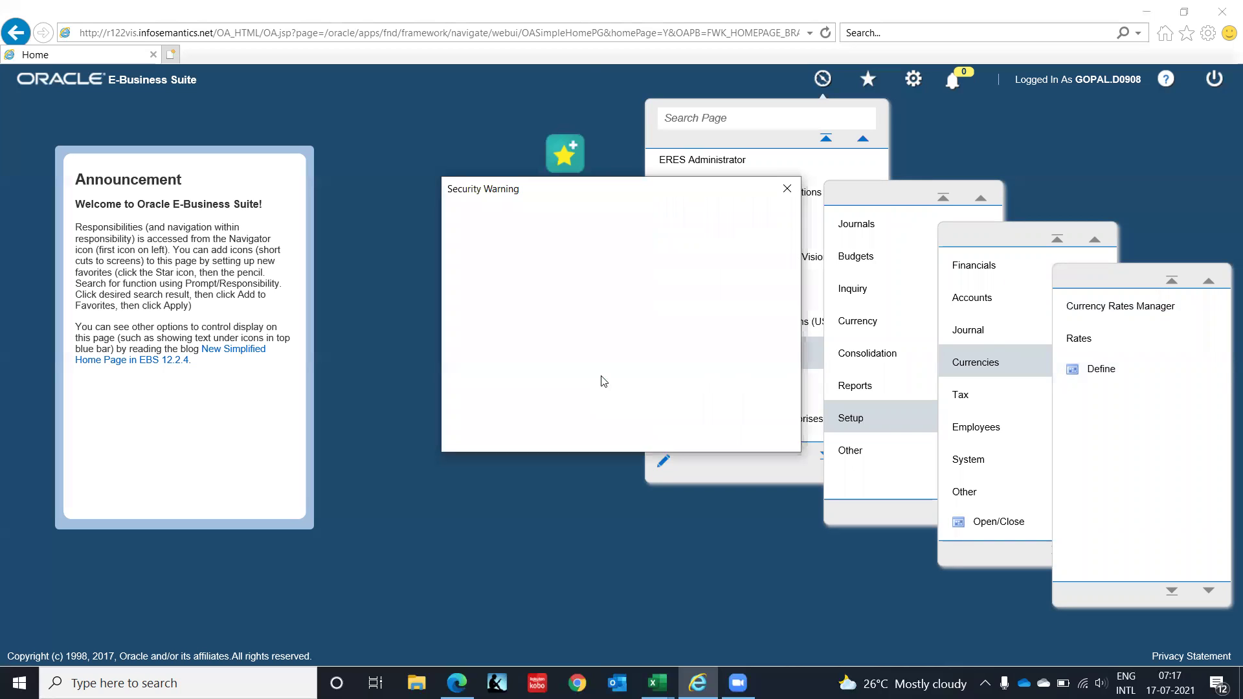
pyautogui.click(470, 411)
pyautogui.click(701, 413)
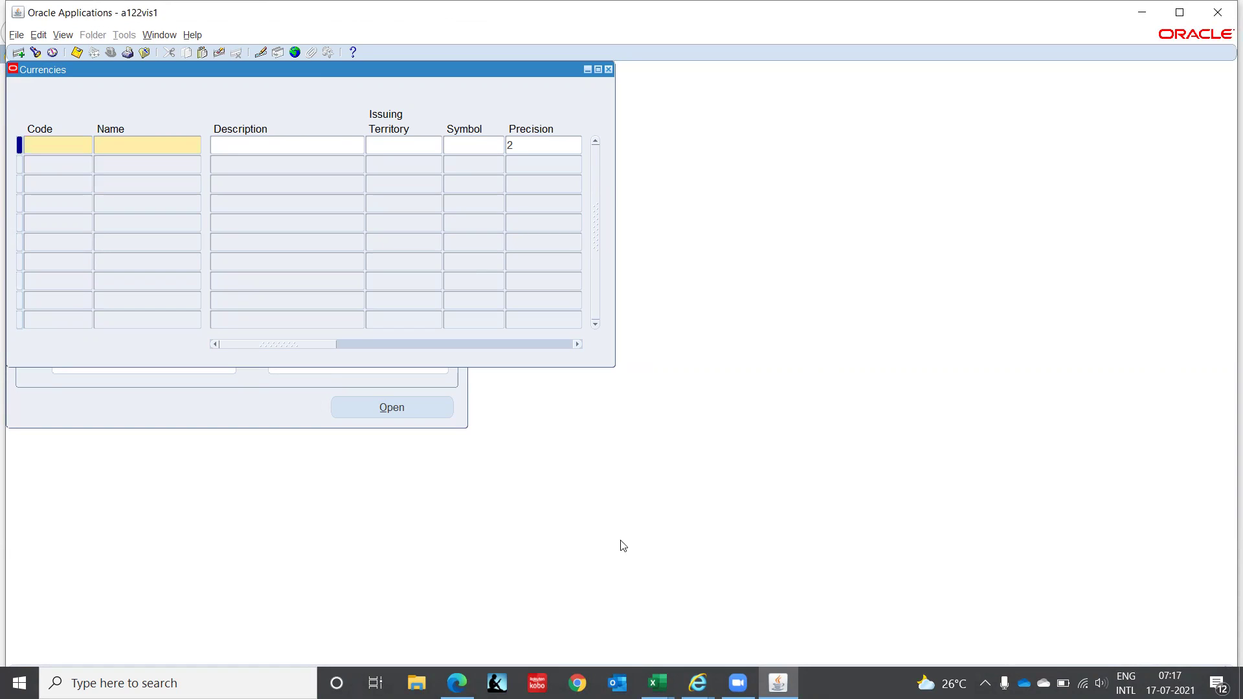
pyautogui.click(656, 683)
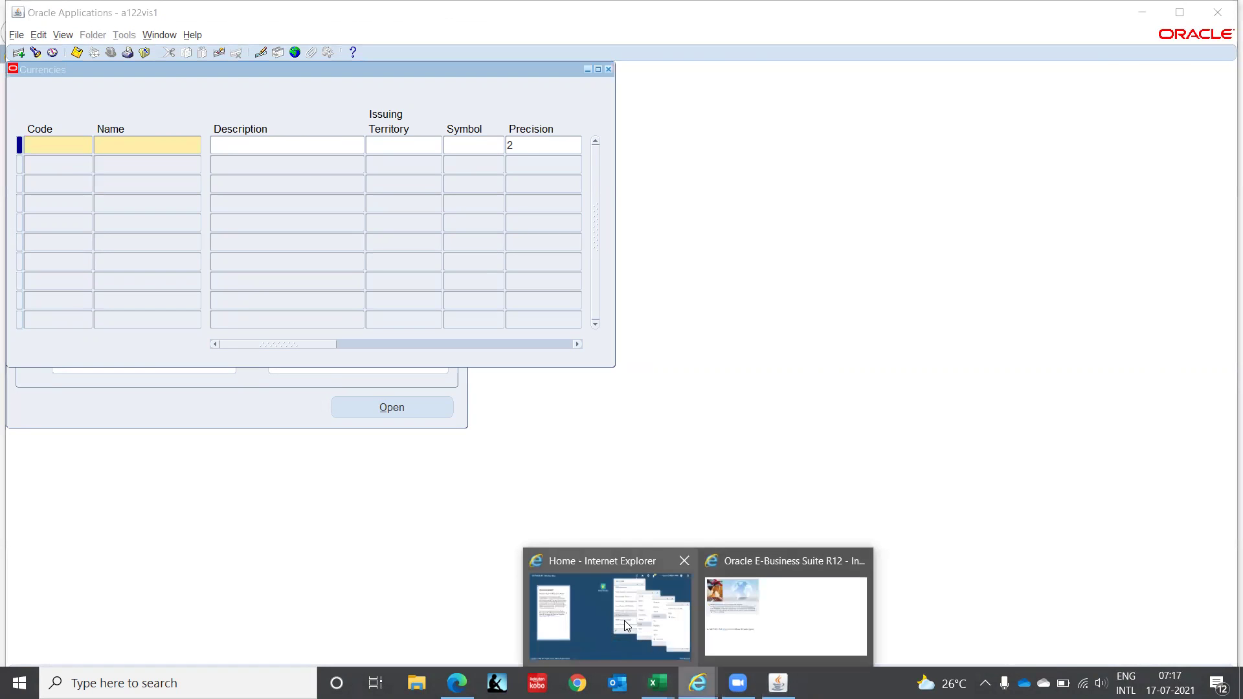
pyautogui.click(625, 621)
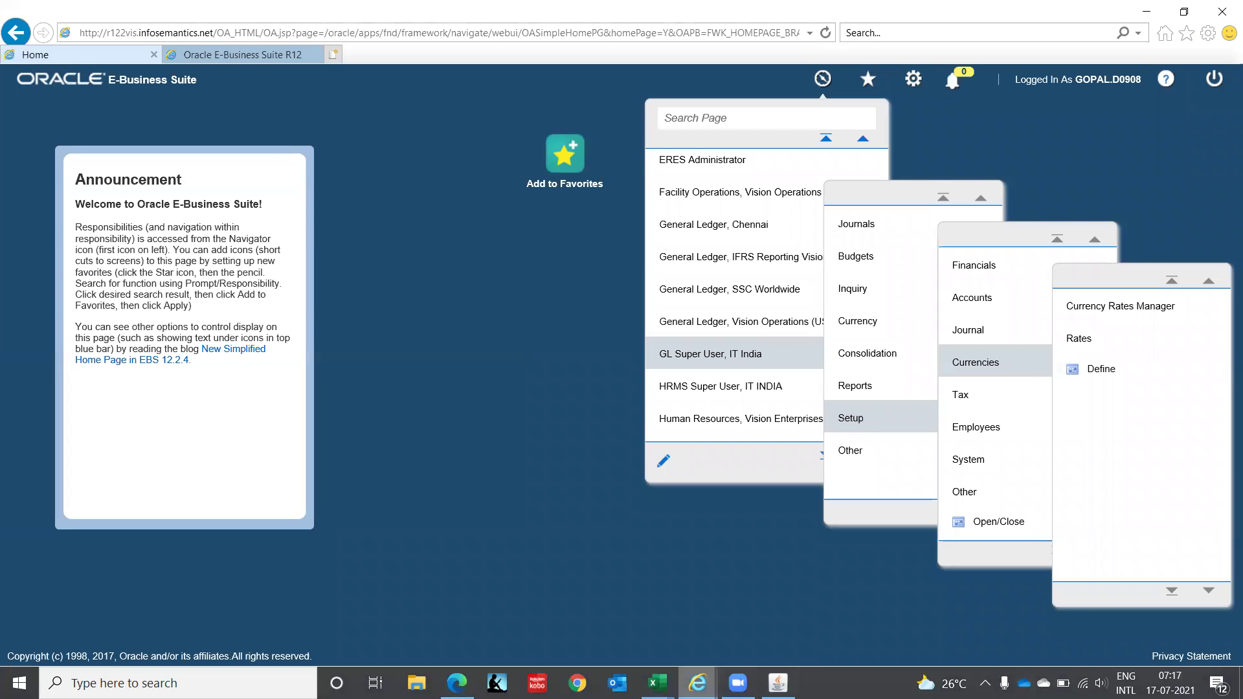
pyautogui.click(777, 683)
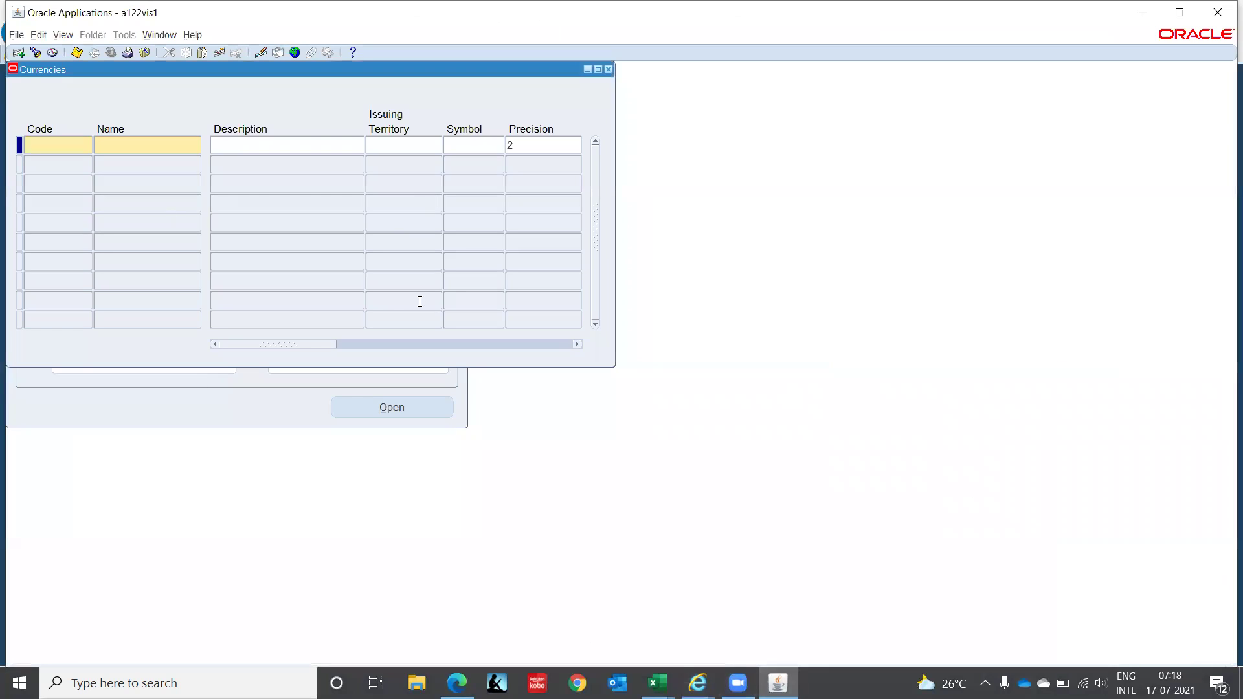
# - Query all defined currencies in the Currencies form and select the name of the AA_INR record
pyautogui.click(72, 142)
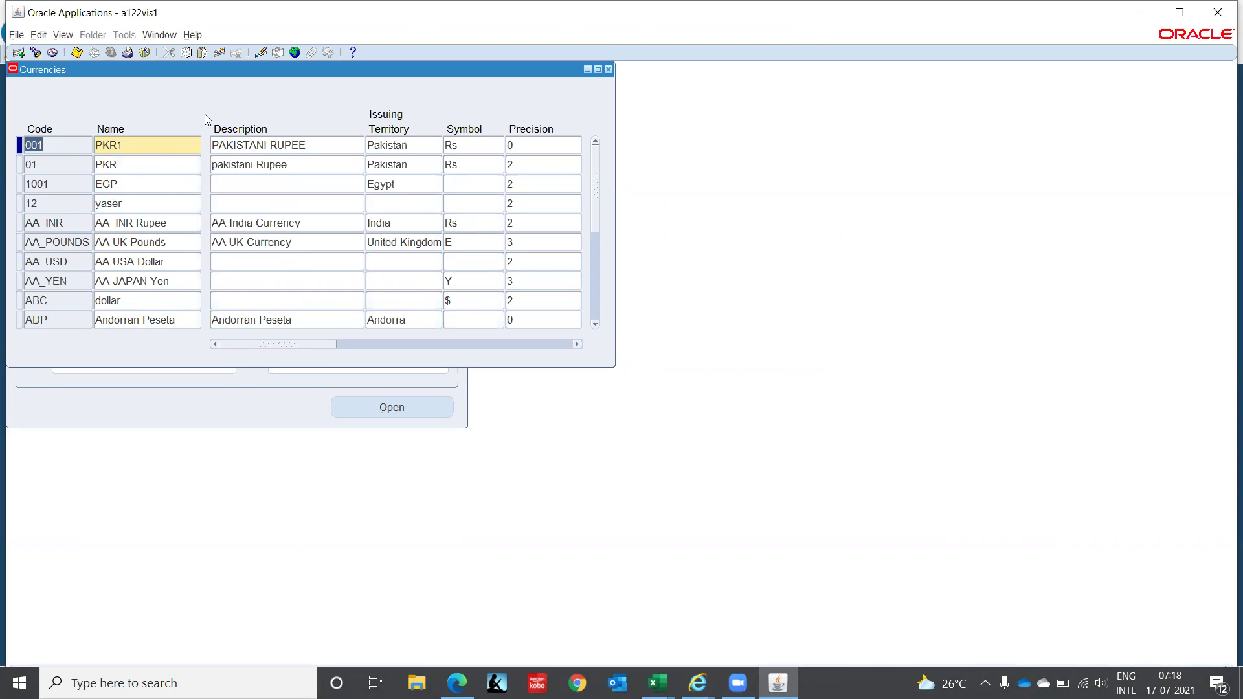
pyautogui.click(152, 223)
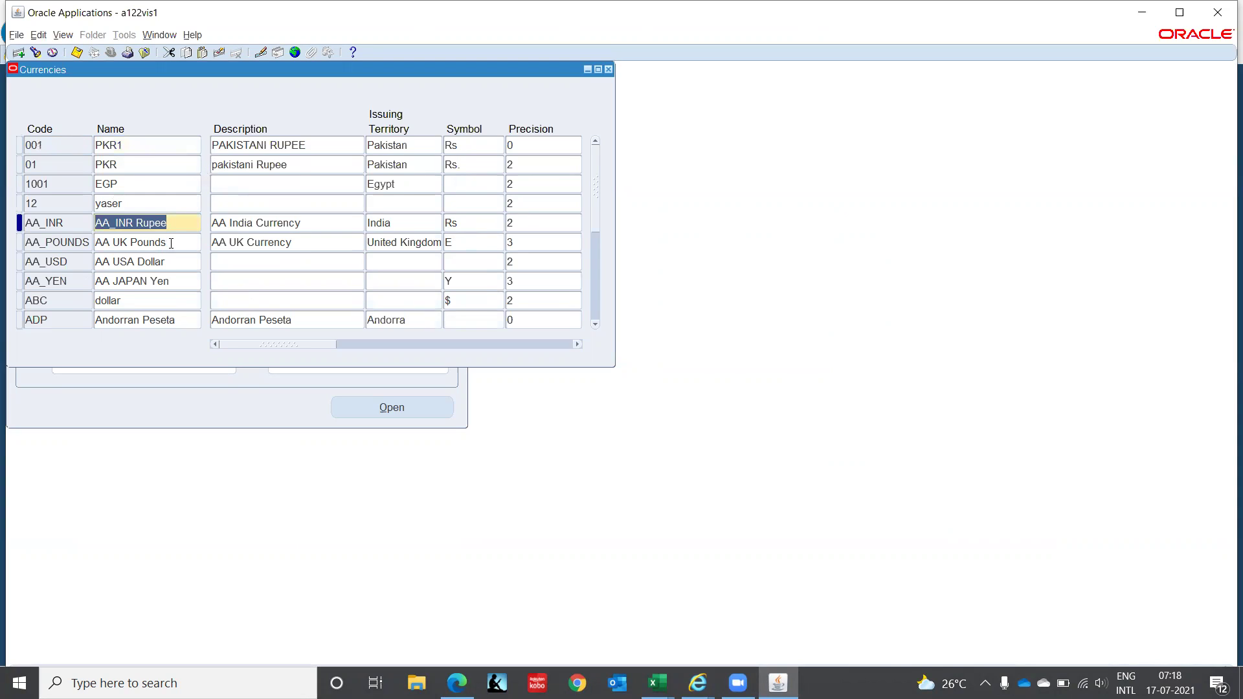
# - Examine the defined currencies from AA_POUNDS through the codes beginning with B, including their names, issuing territories, symbols and precision
pyautogui.click(169, 243)
pyautogui.click(173, 260)
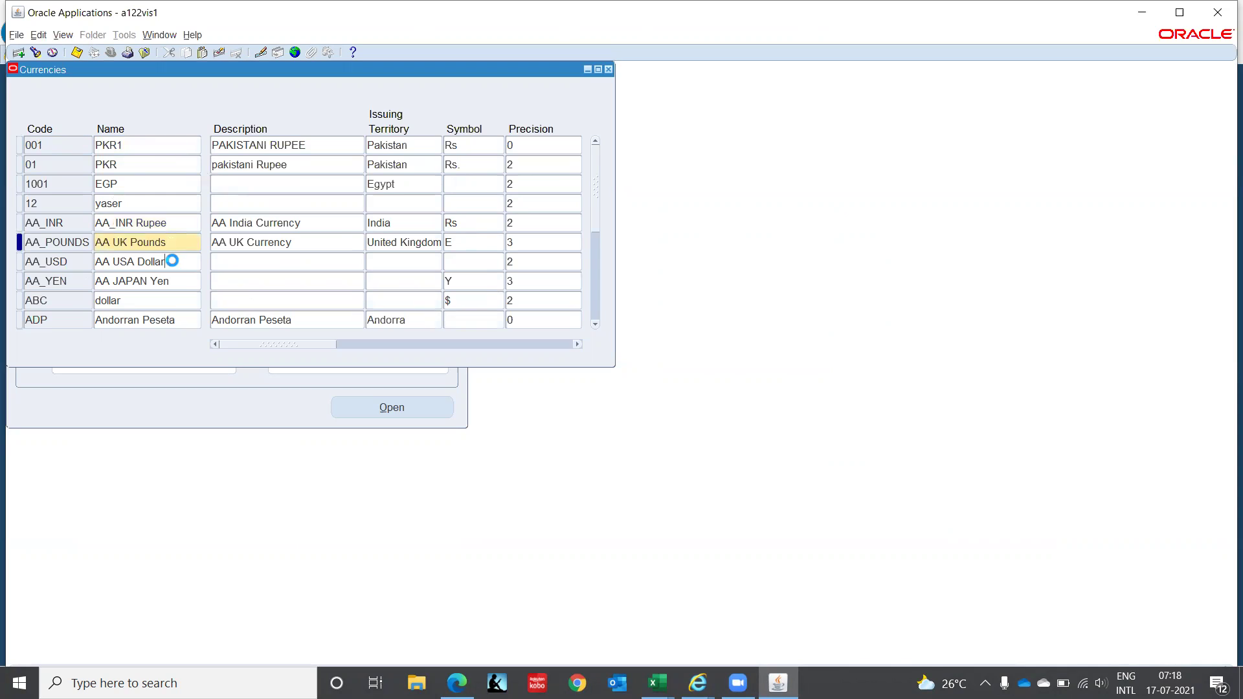
pyautogui.click(177, 282)
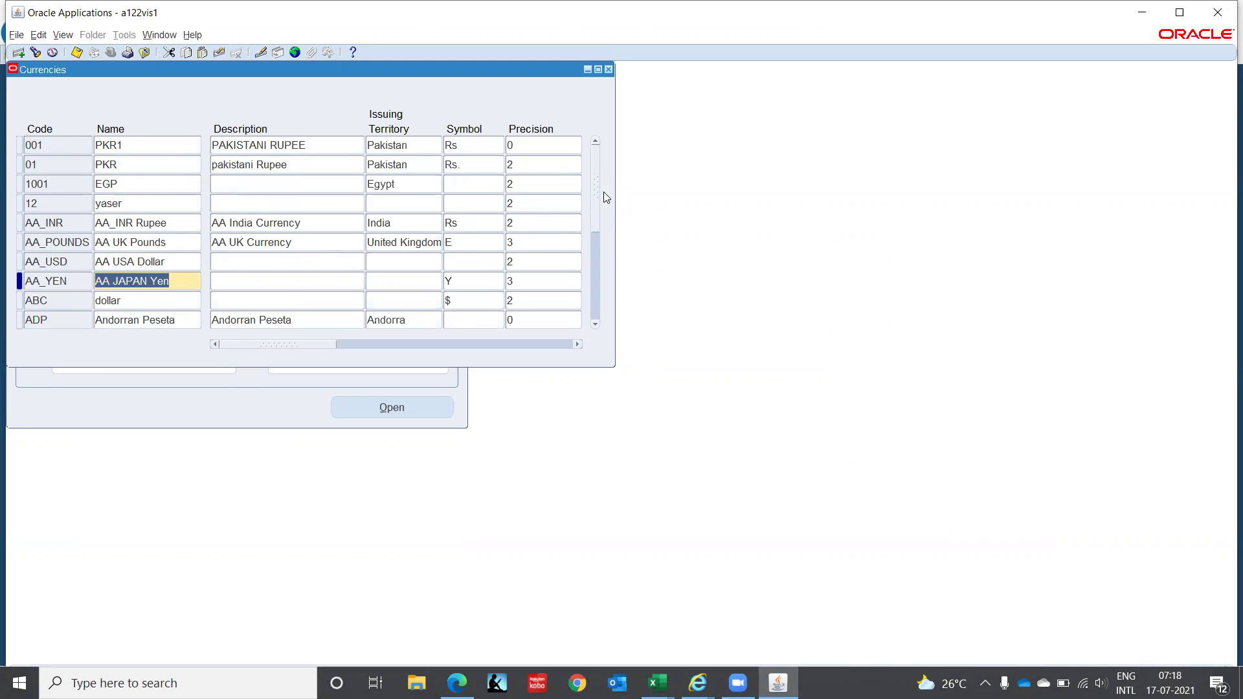
pyautogui.moveTo(595, 191); pyautogui.dragTo(596, 277)
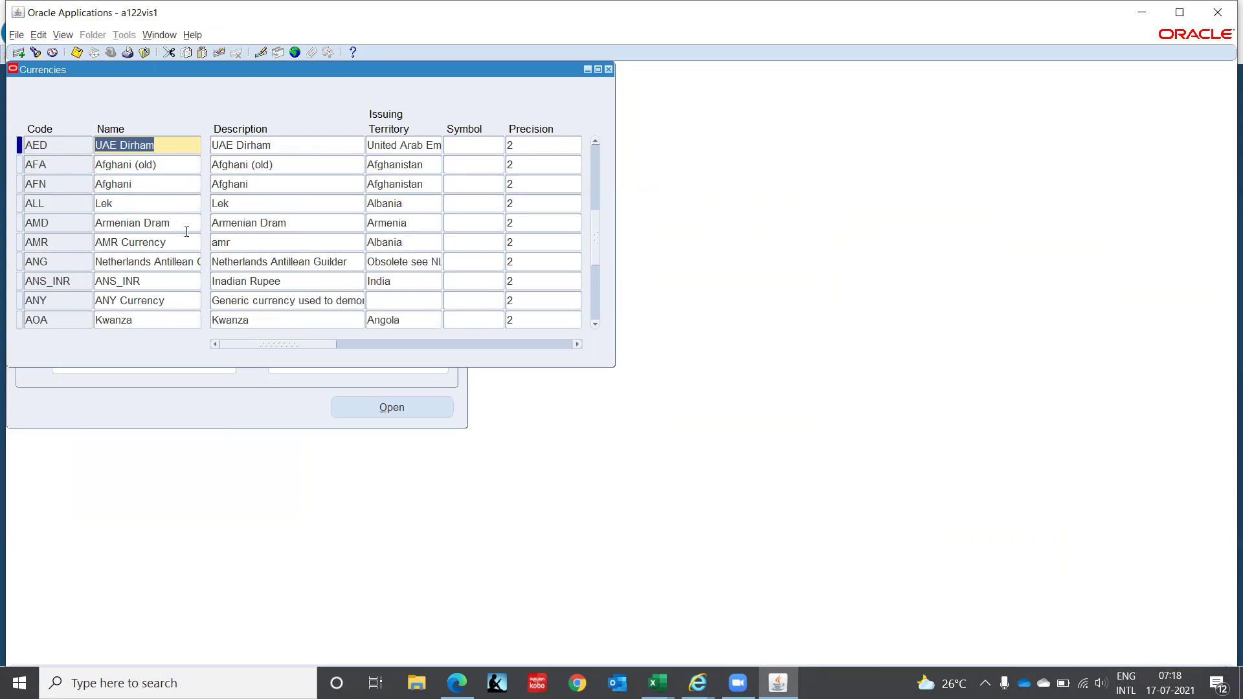
pyautogui.moveTo(598, 242); pyautogui.dragTo(615, 294)
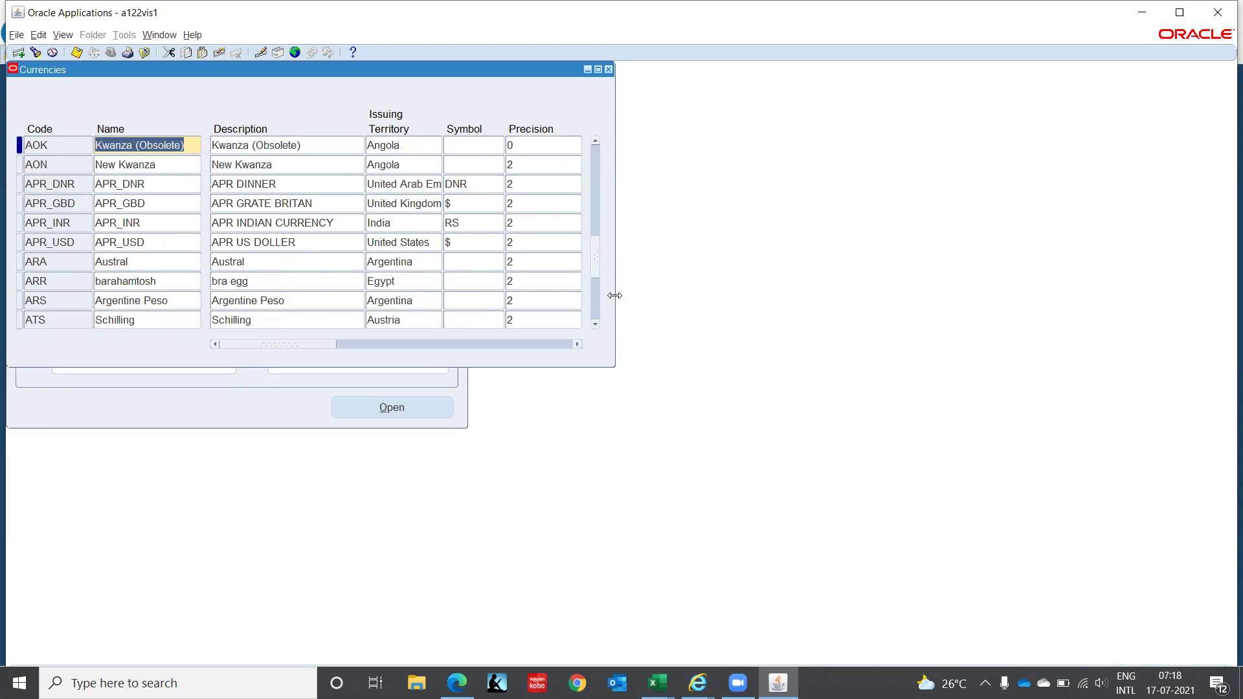
pyautogui.click(595, 324)
pyautogui.click(595, 323)
pyautogui.click(595, 323)
pyautogui.click(595, 323)
pyautogui.click(595, 324)
pyautogui.click(595, 324)
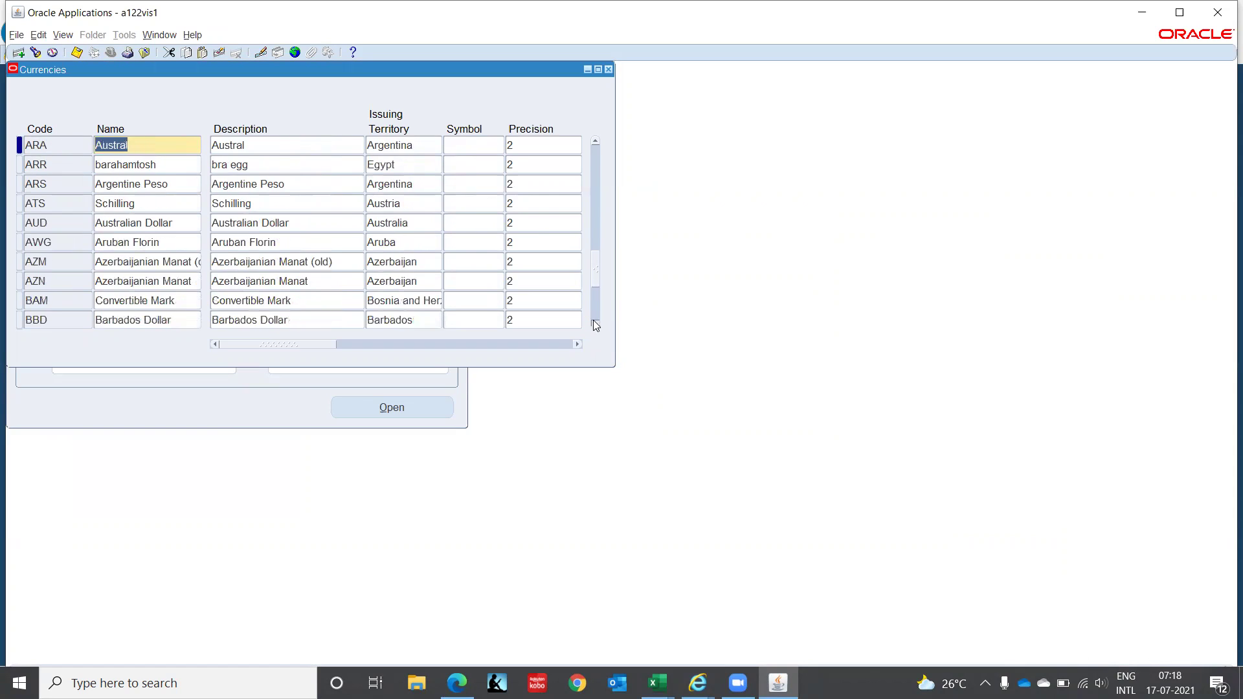
pyautogui.click(595, 324)
pyautogui.click(595, 324)
pyautogui.click(595, 324)
pyautogui.click(594, 324)
pyautogui.click(594, 323)
pyautogui.click(595, 323)
pyautogui.click(595, 324)
pyautogui.click(595, 324)
pyautogui.click(595, 324)
pyautogui.scroll(-1, 290, 360)
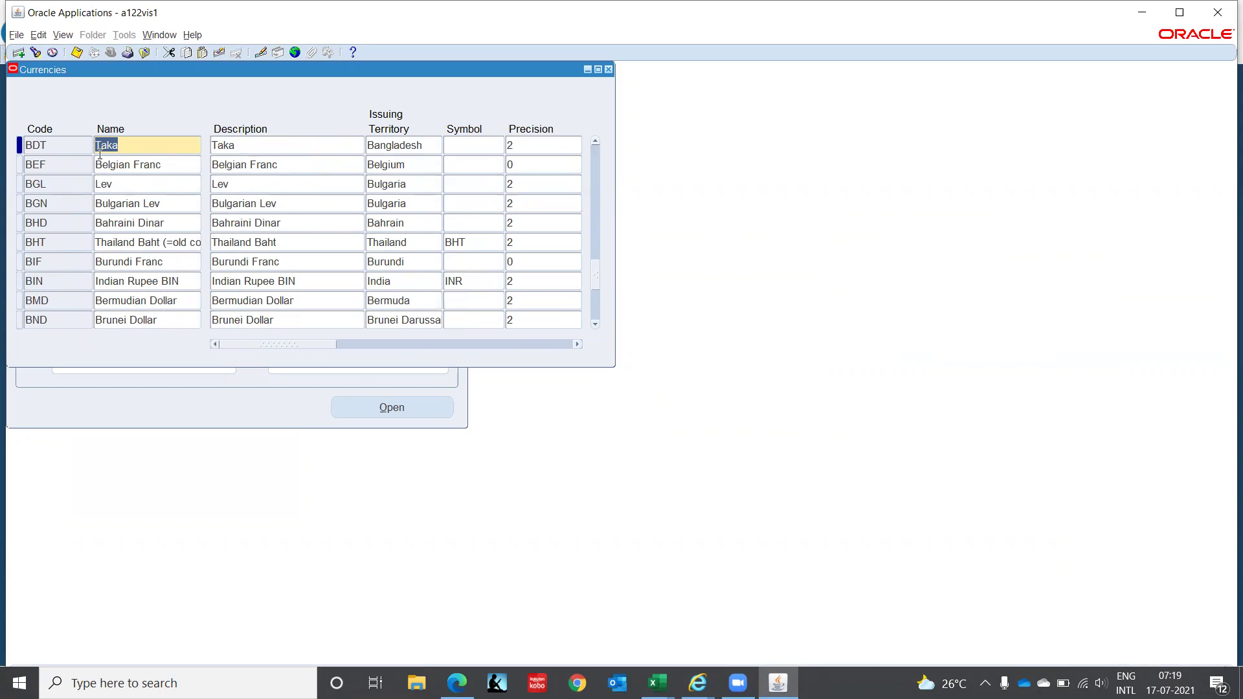
# - Query the currency code INR in the Currencies form, inspect its symbol, and close the form
pyautogui.press('F11')
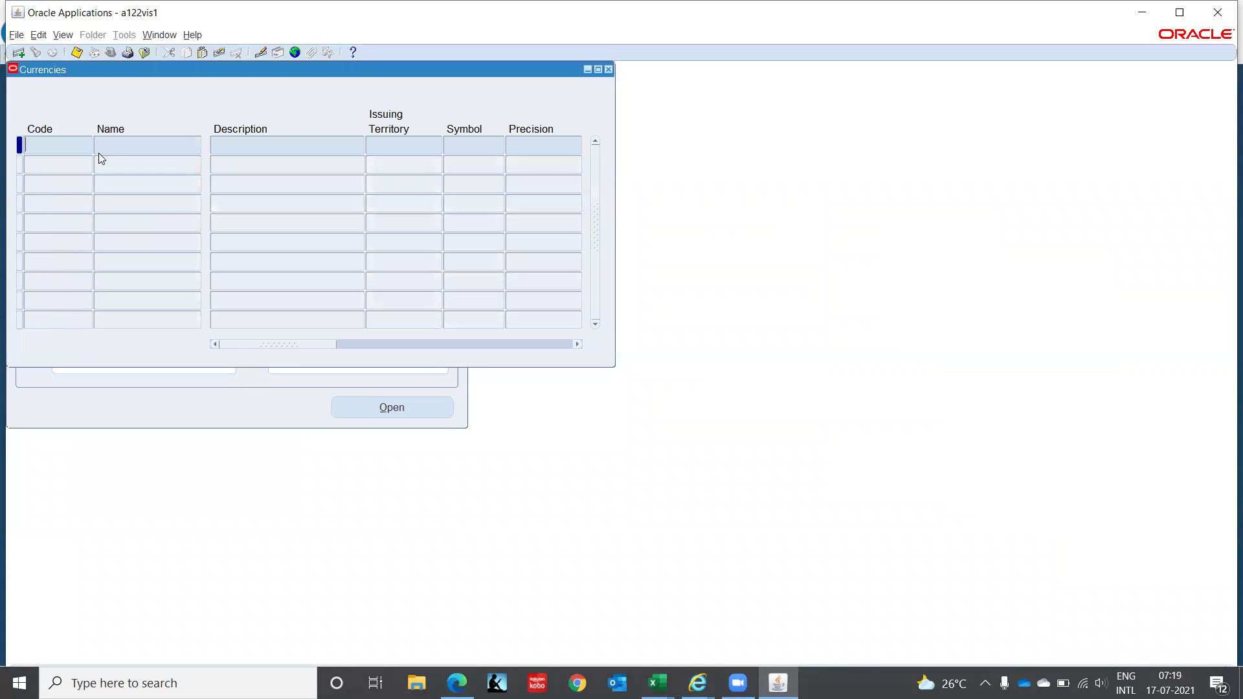
pyautogui.write('INR')
pyautogui.hotkey('ctrl', 'F11')
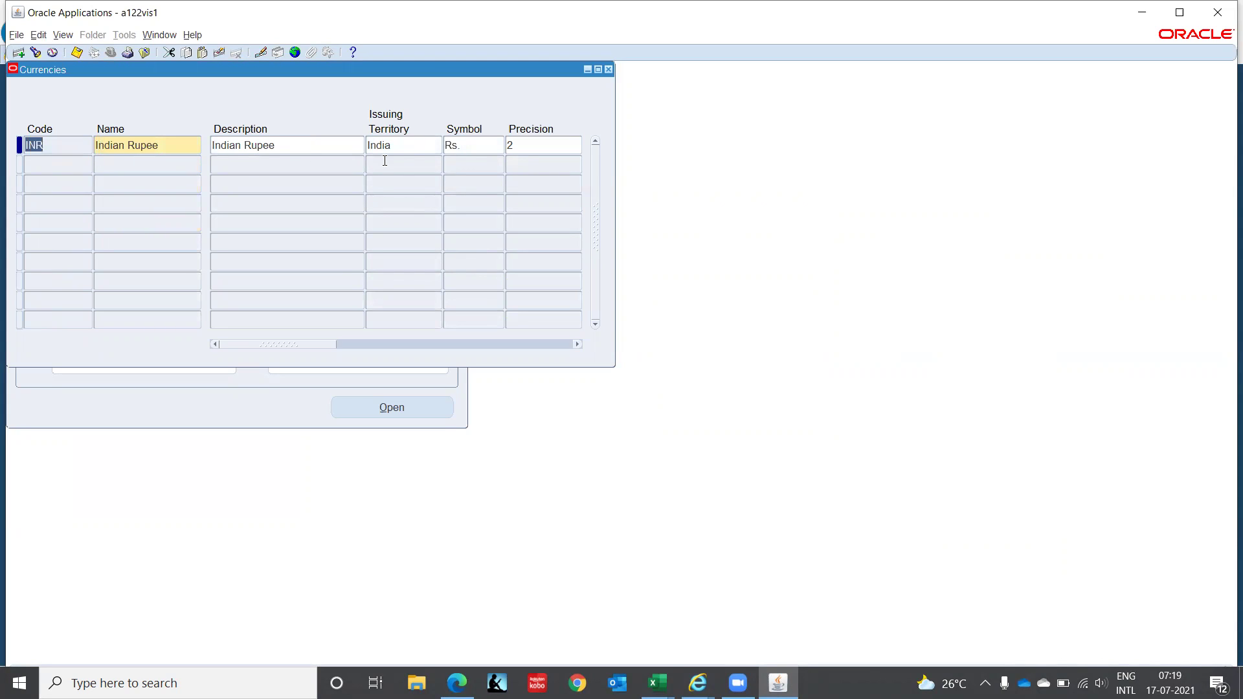
pyautogui.doubleClick(467, 144)
pyautogui.click(607, 70)
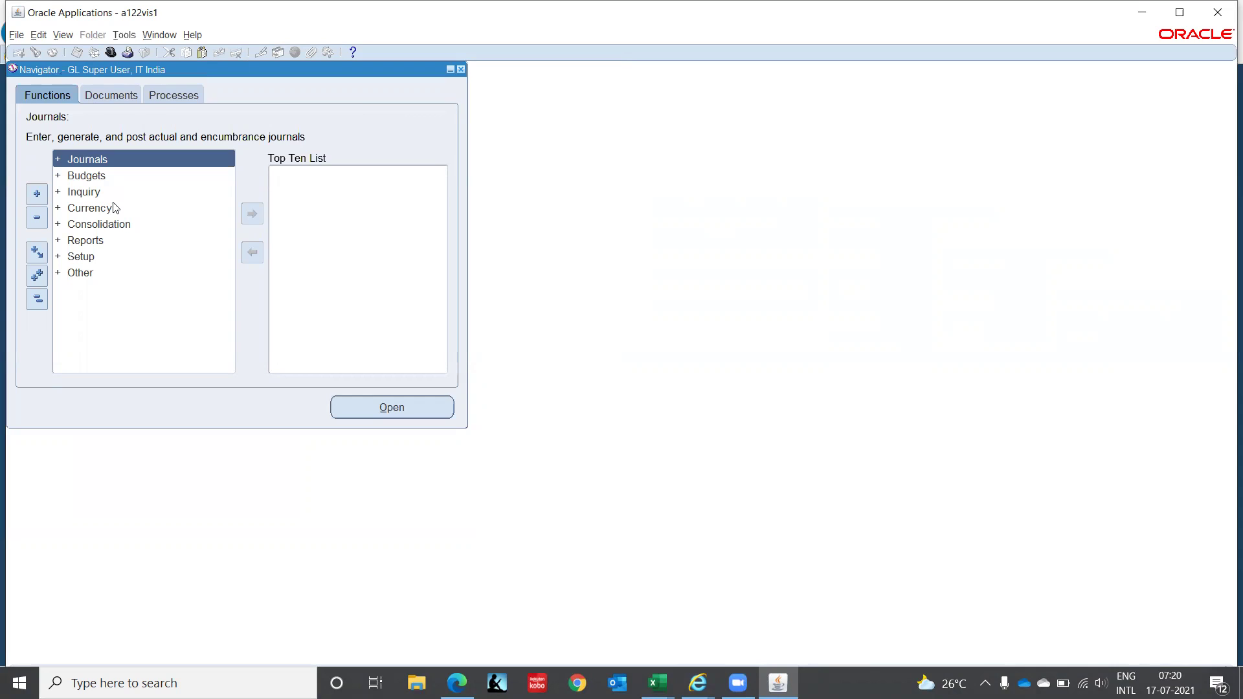
# - Expand the Currencies functions under Setup in the GL Super User, IT India navigator
pyautogui.click(82, 258)
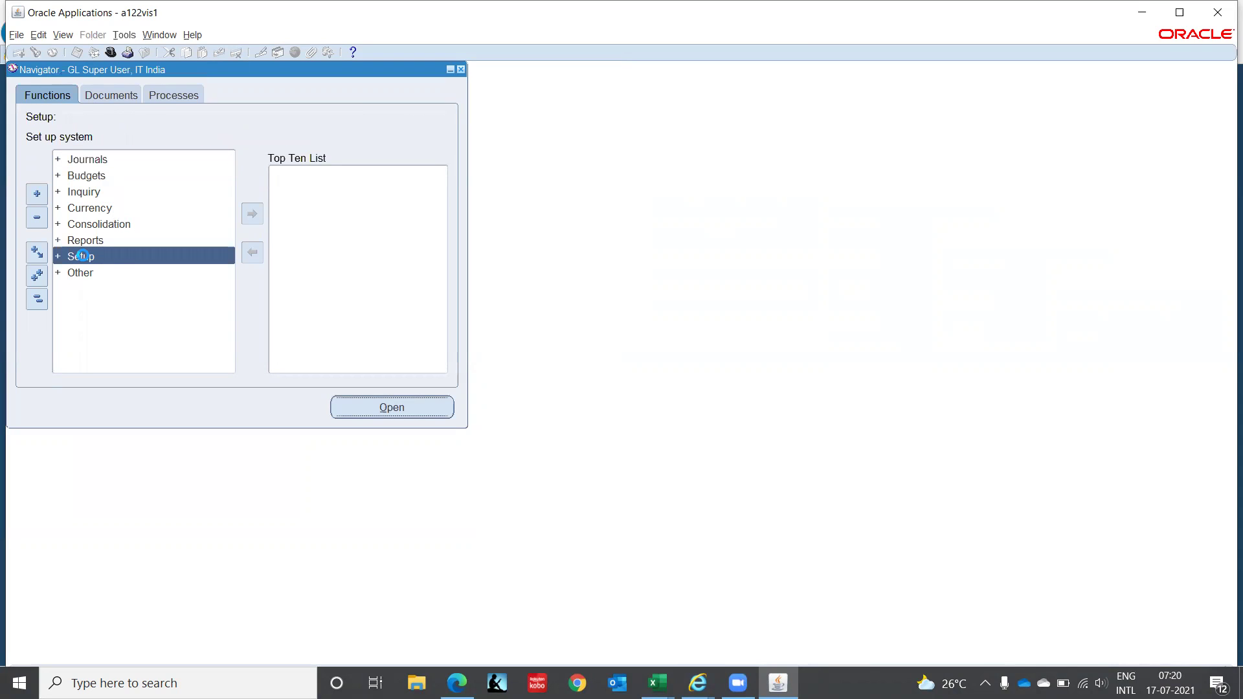
pyautogui.doubleClick(83, 257)
pyautogui.press('Down')
pyautogui.press('Down')
pyautogui.press('Down')
pyautogui.press('Down')
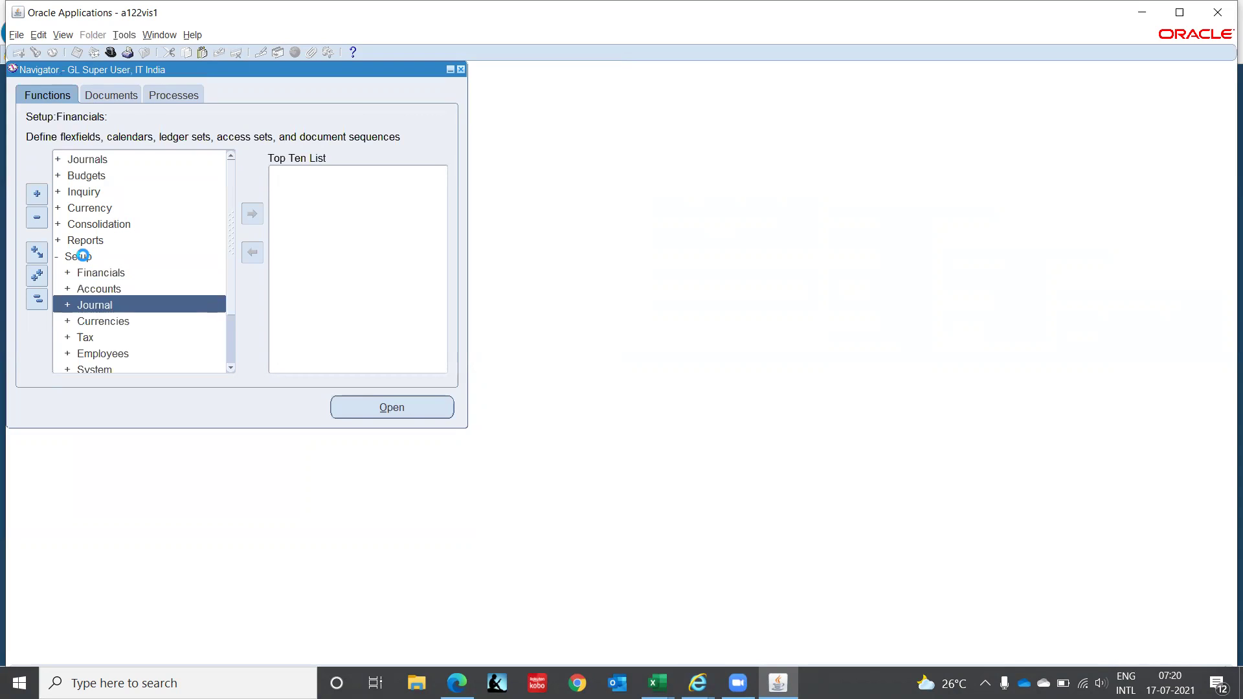
pyautogui.press('Up')
pyautogui.press('Return')
# - Expand the Rates functions within the currency setup and open the conversion rate types form
pyautogui.press('Down')
pyautogui.press('Down')
pyautogui.press('Down')
pyautogui.press('Down')
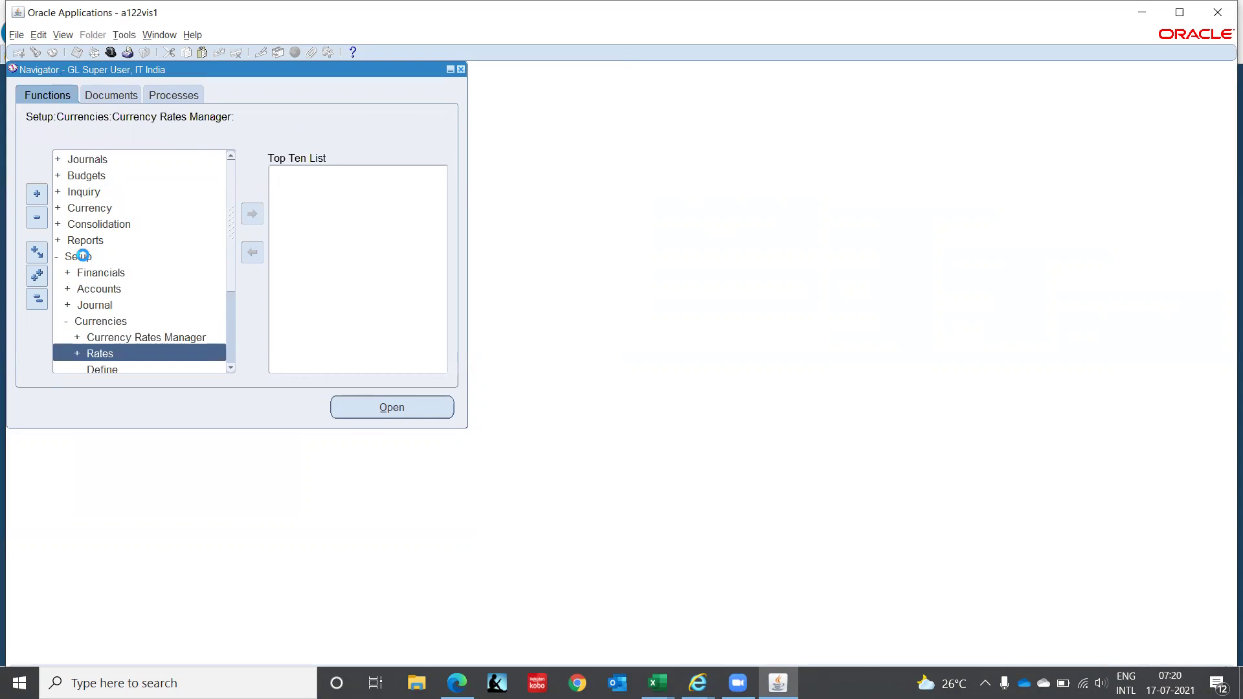
pyautogui.press('Up')
pyautogui.press('Up')
pyautogui.press('Up')
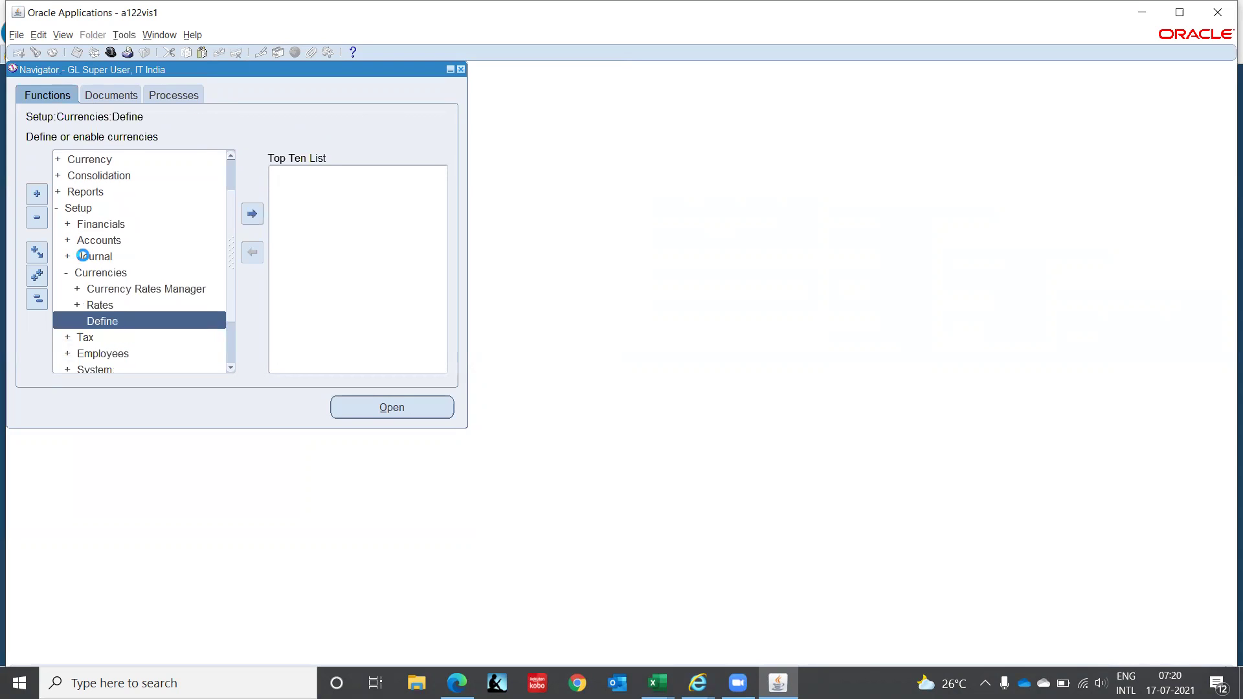
pyautogui.press('Down')
pyautogui.press('Up')
pyautogui.press('Up')
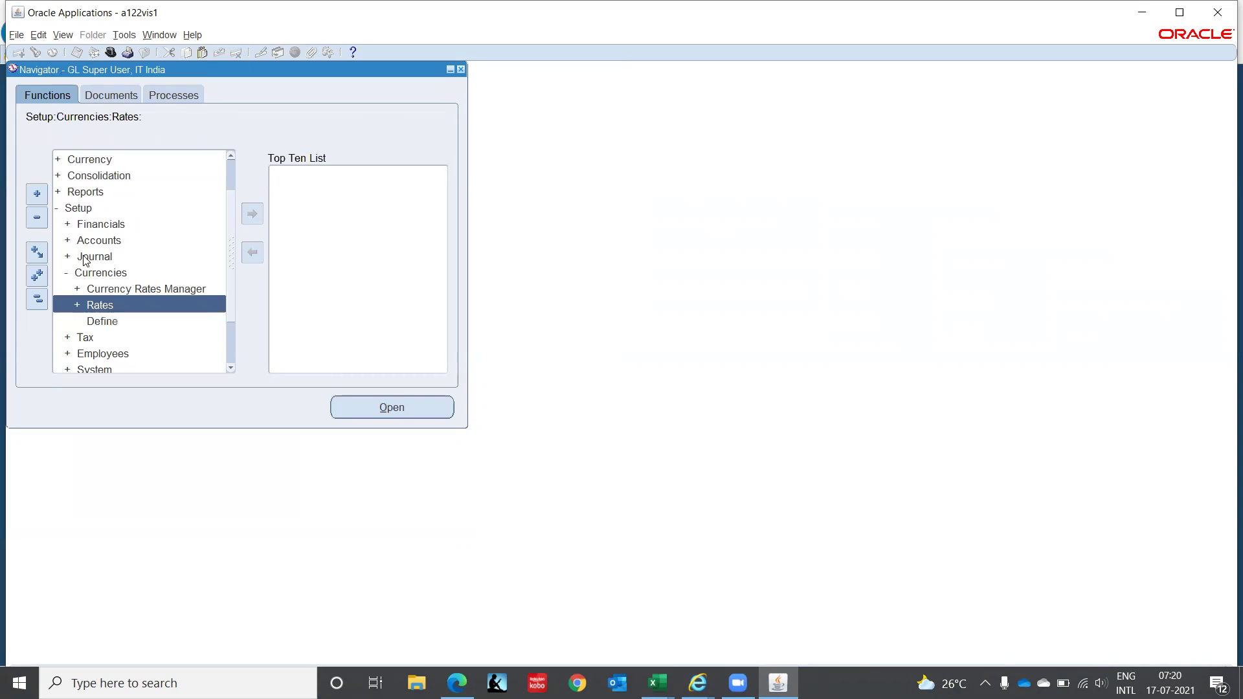
pyautogui.press('Down')
pyautogui.press('Return')
pyautogui.press('Down')
pyautogui.press('Down')
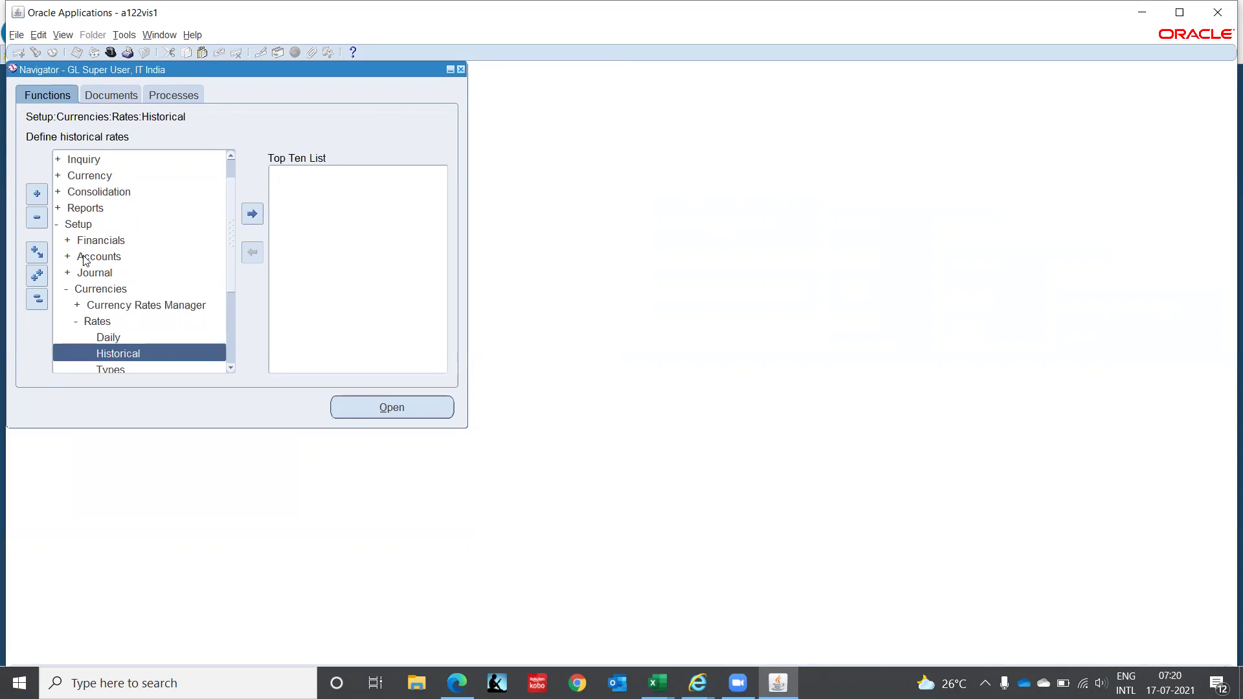
pyautogui.press('Down')
pyautogui.press('Down')
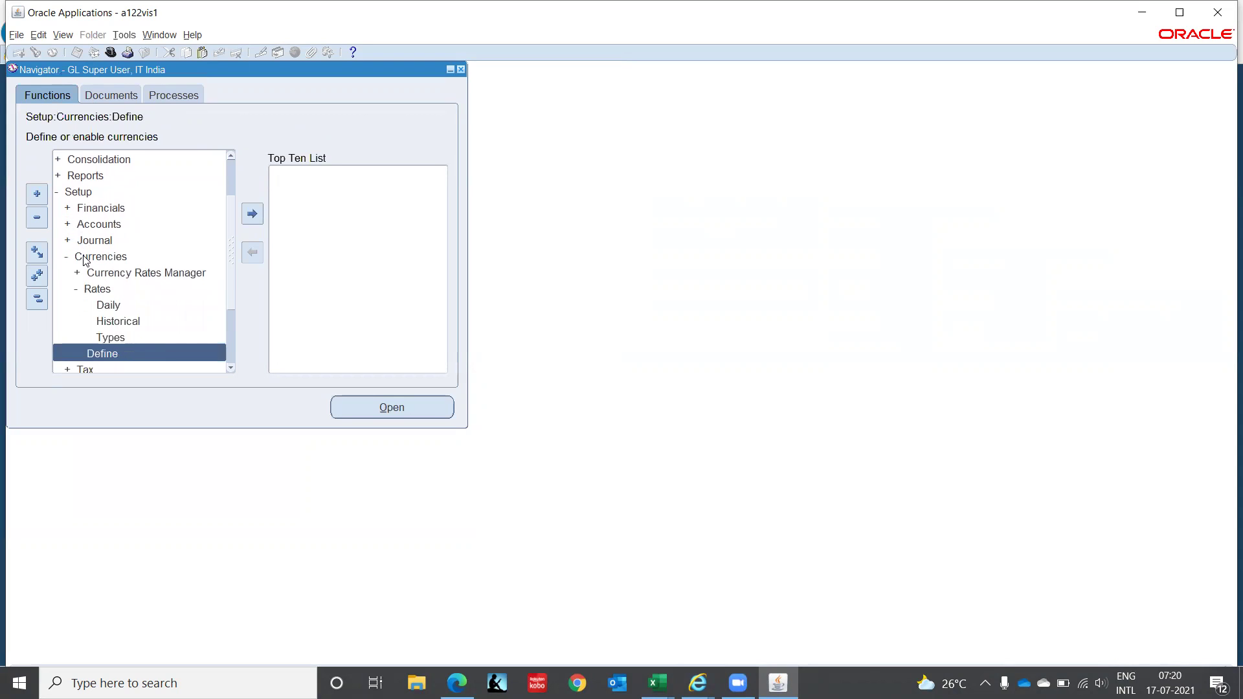
pyautogui.press('Up')
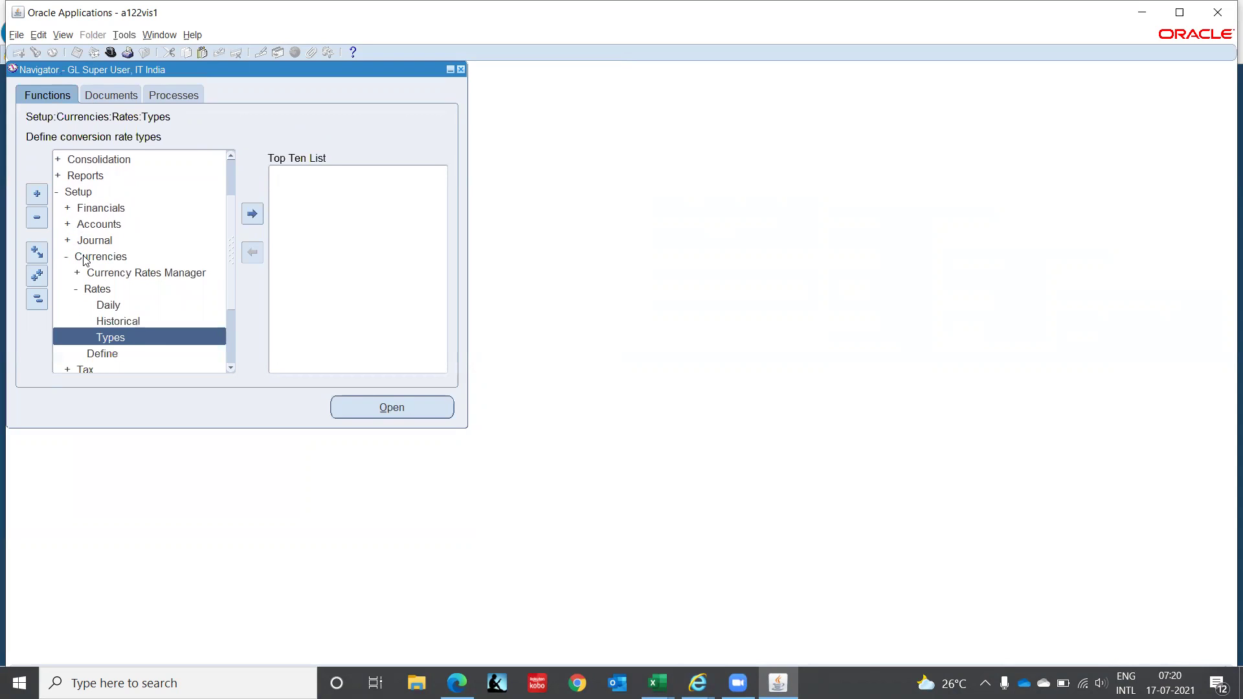
pyautogui.press('Return')
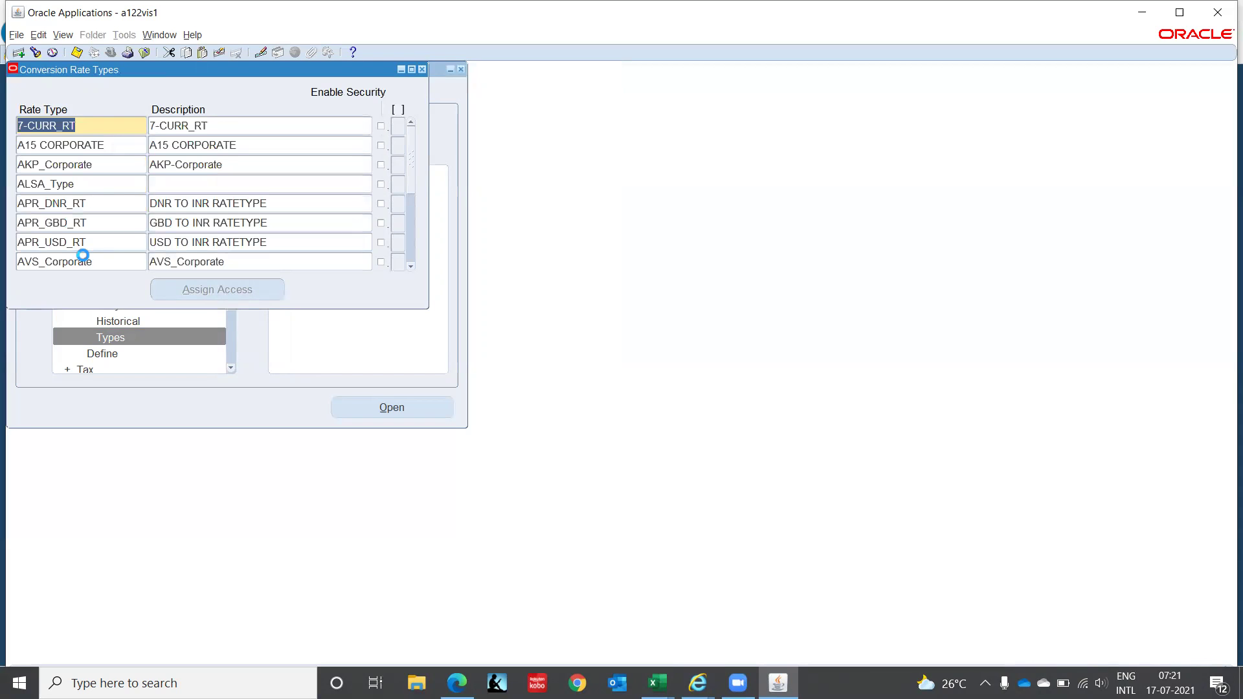
# - Review the defined conversion rate types, including the corporate, period average and period end types, and close the form
pyautogui.scroll(-2, 83, 261)
pyautogui.scroll(-3, 83, 259)
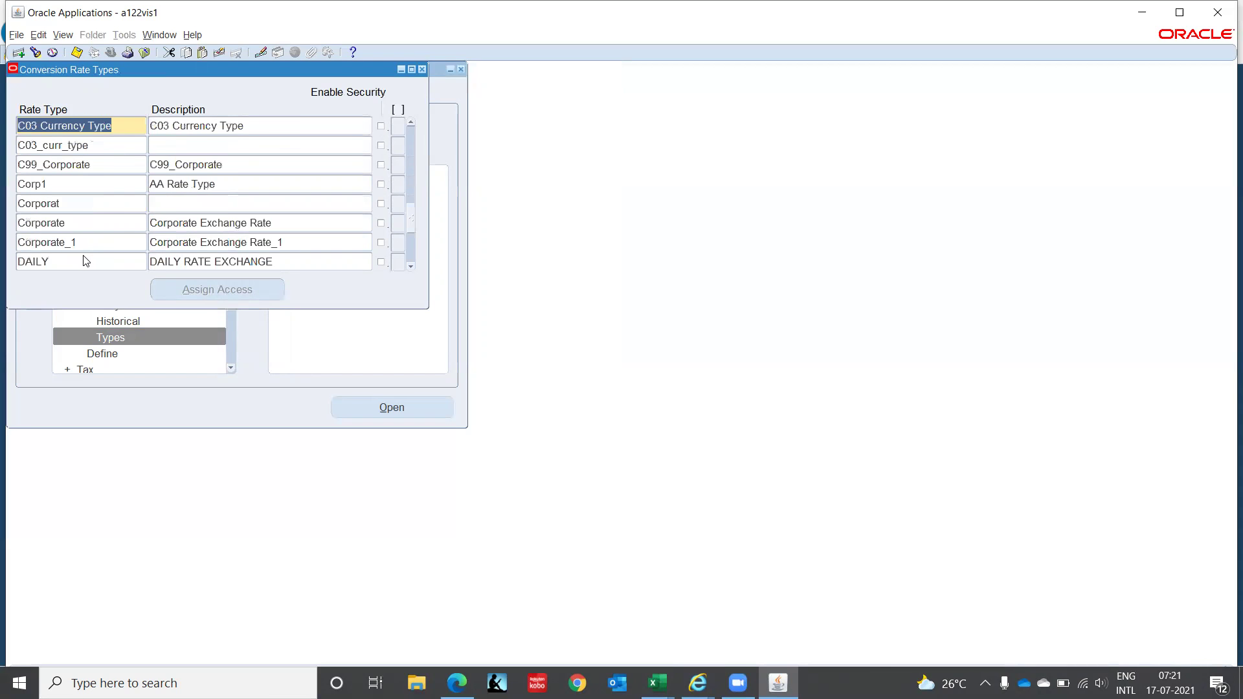
pyautogui.scroll(-1, 83, 261)
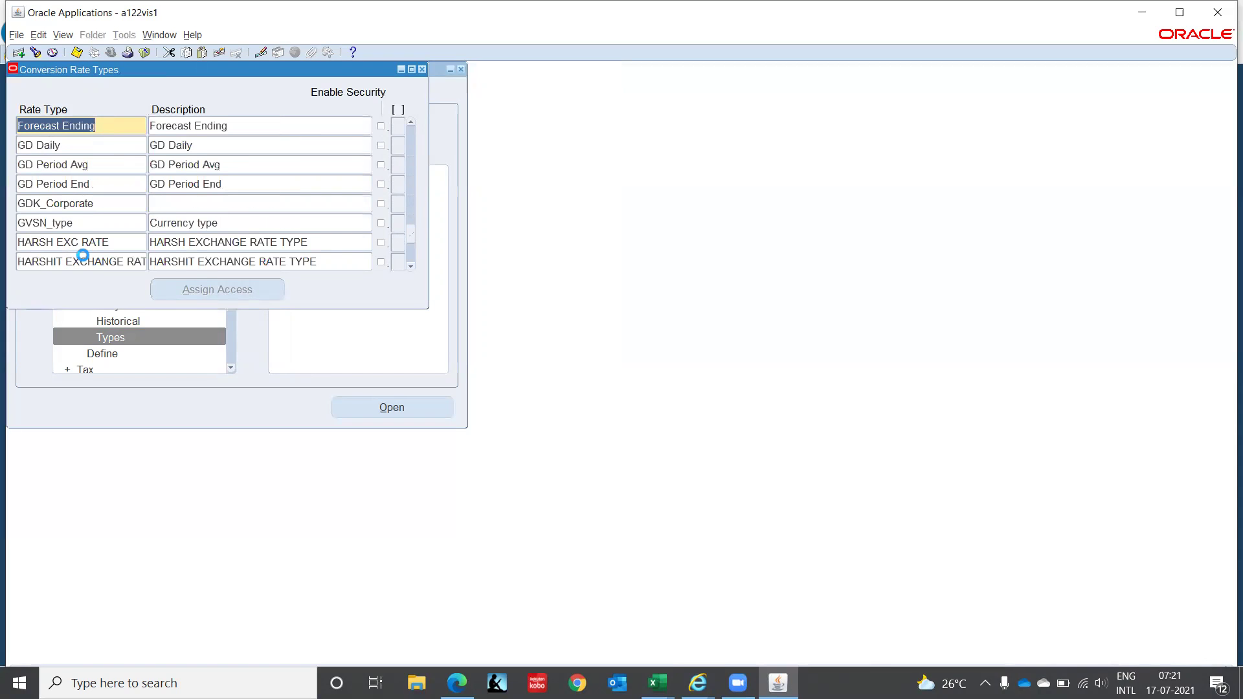
pyautogui.scroll(-2, 83, 254)
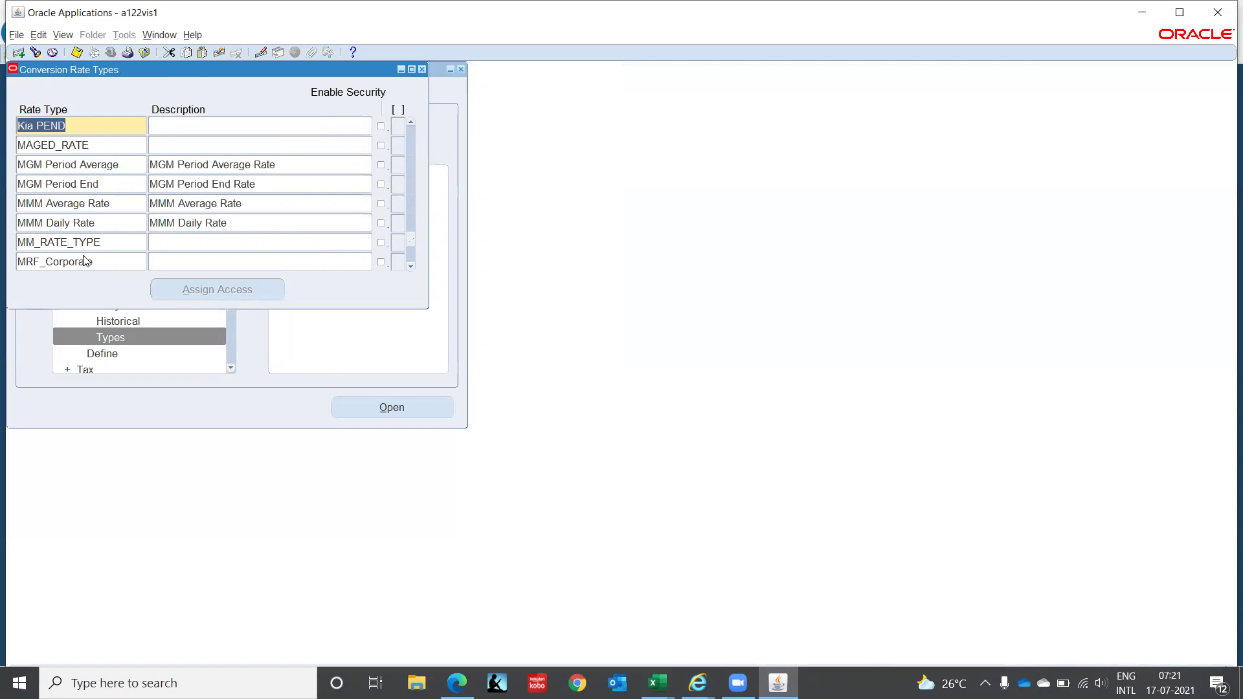
pyautogui.scroll(-2, 84, 261)
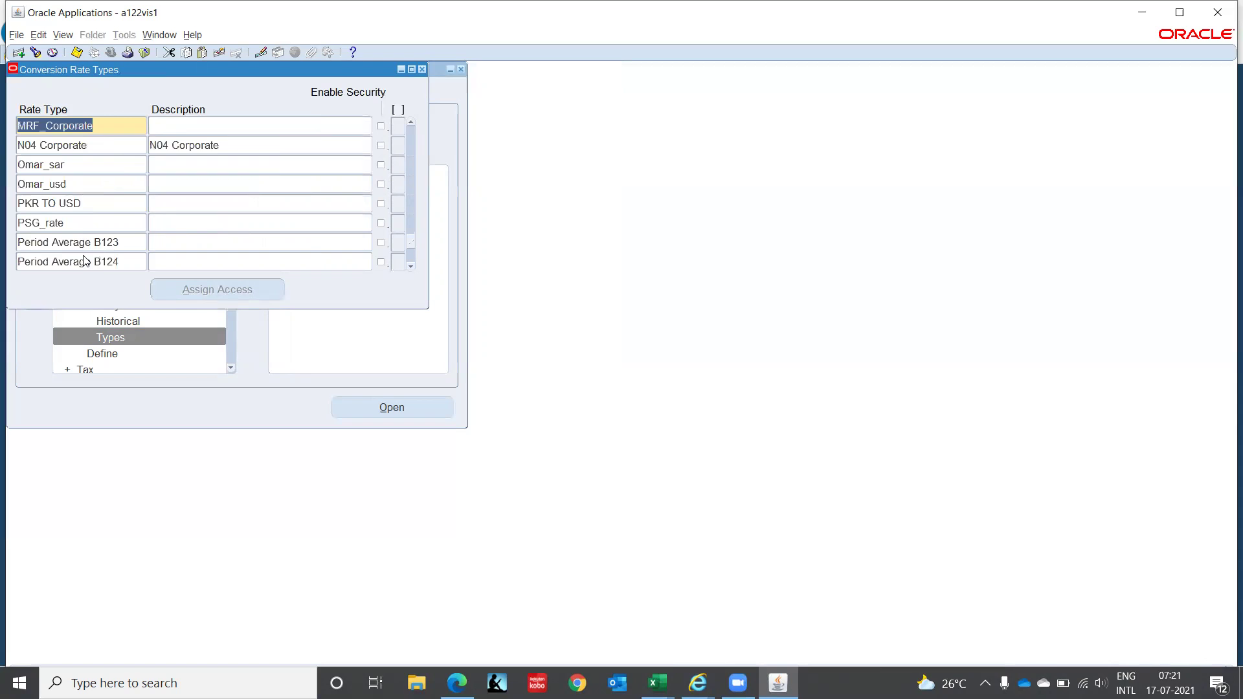
pyautogui.scroll(-2, 82, 256)
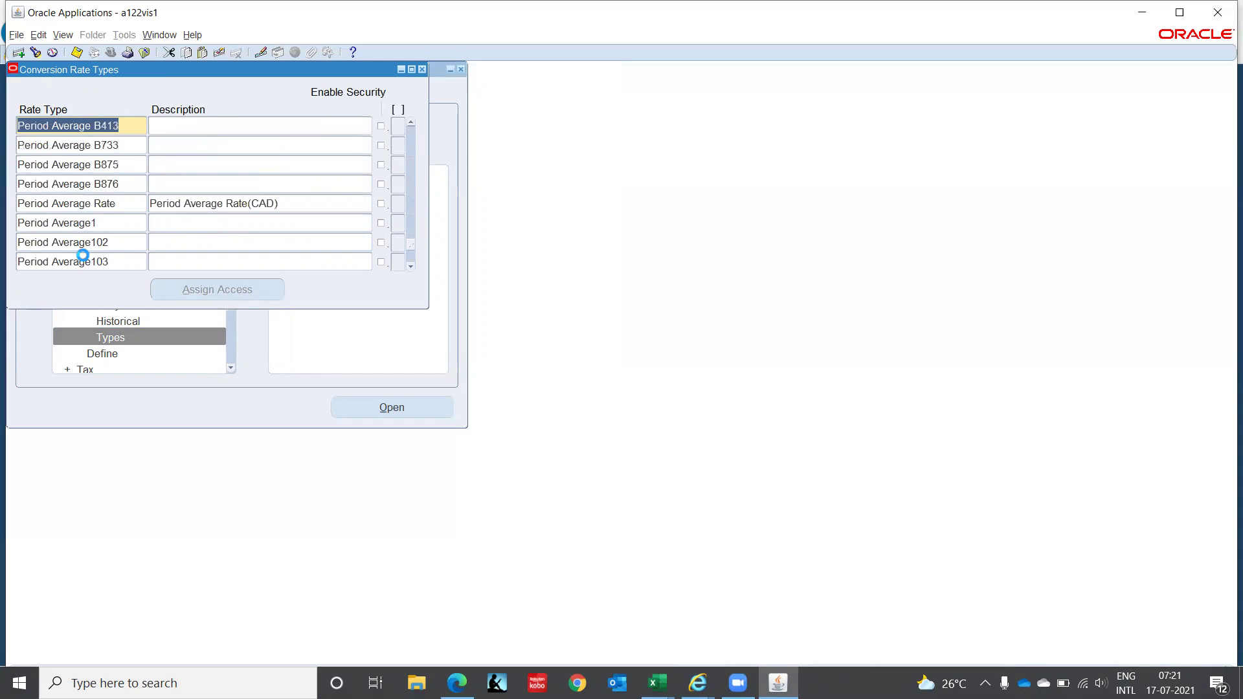
pyautogui.scroll(-1, 85, 260)
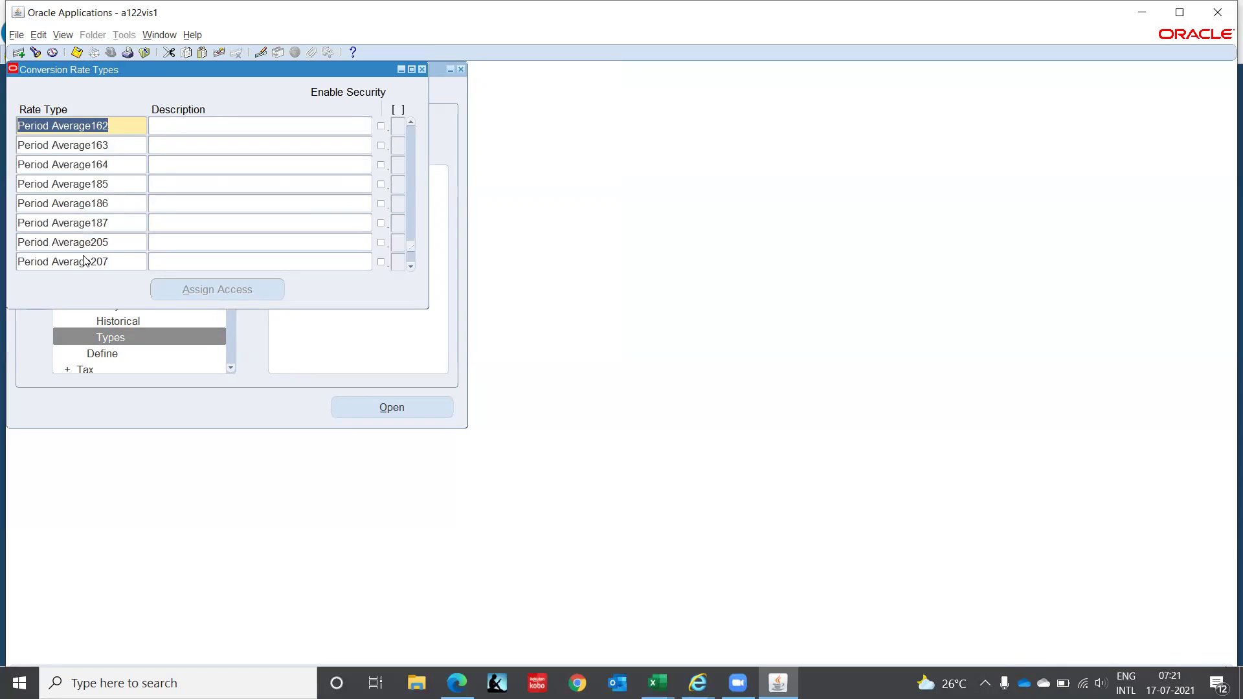
pyautogui.scroll(-1, 84, 261)
pyautogui.scroll(-3, 84, 261)
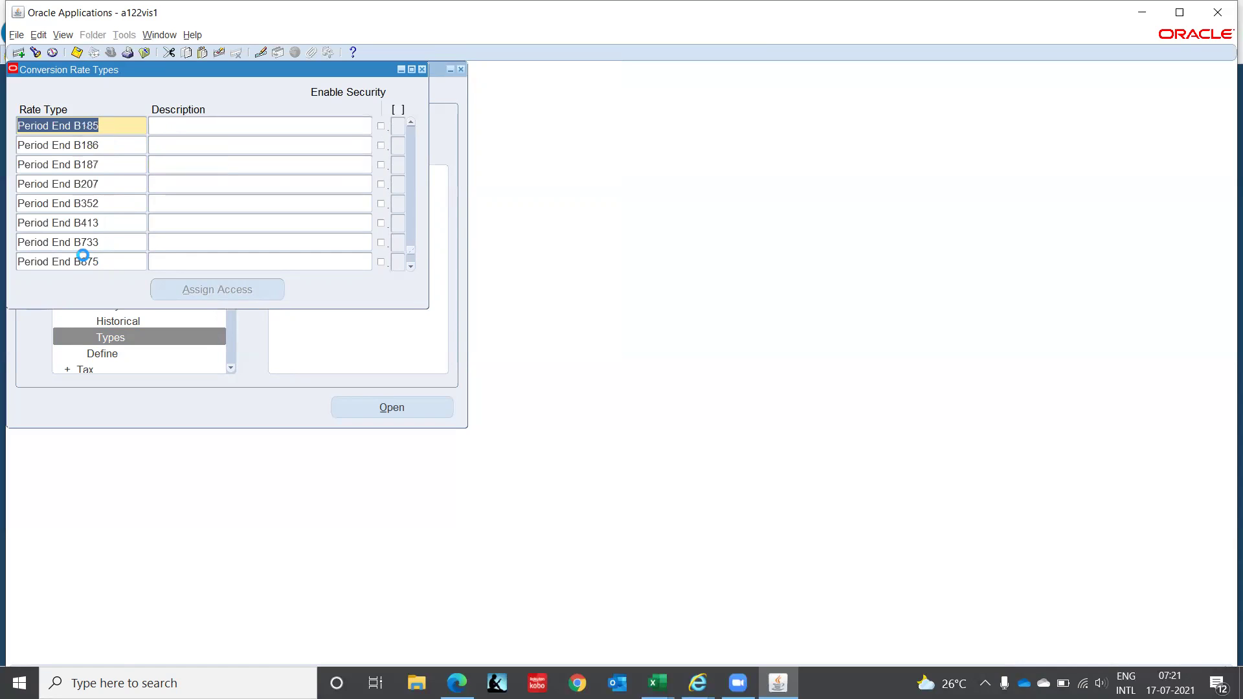
pyautogui.scroll(-1, 84, 261)
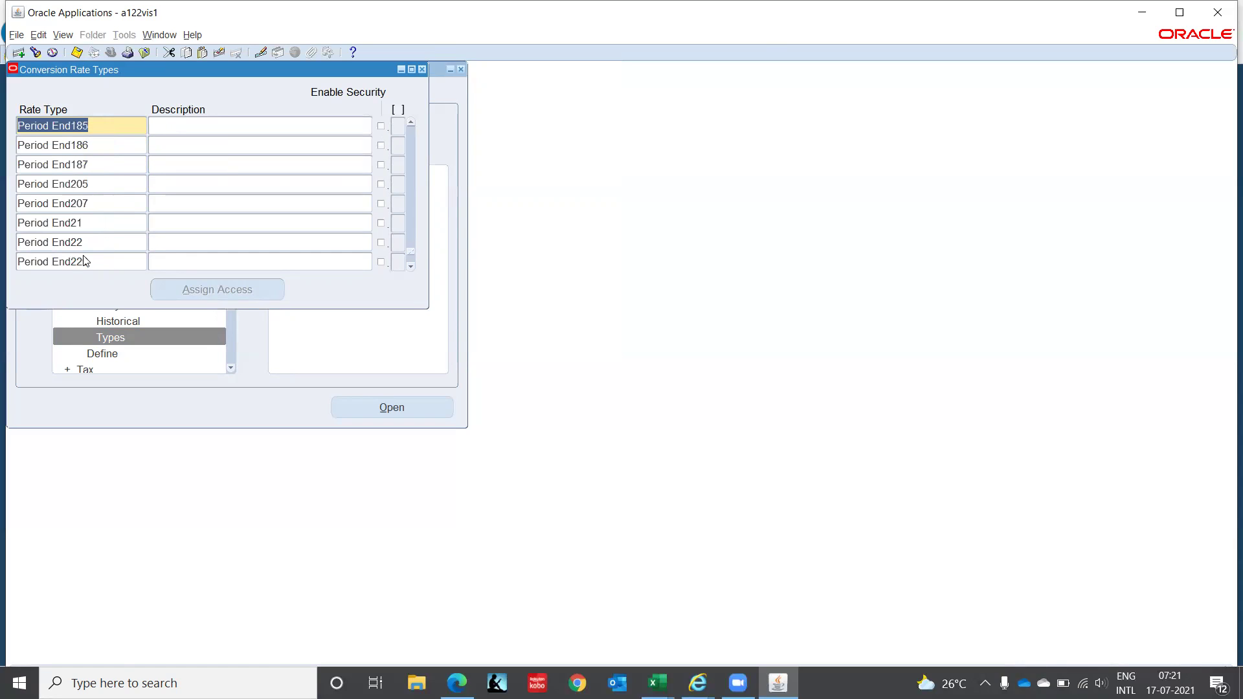
pyautogui.scroll(-1, 84, 261)
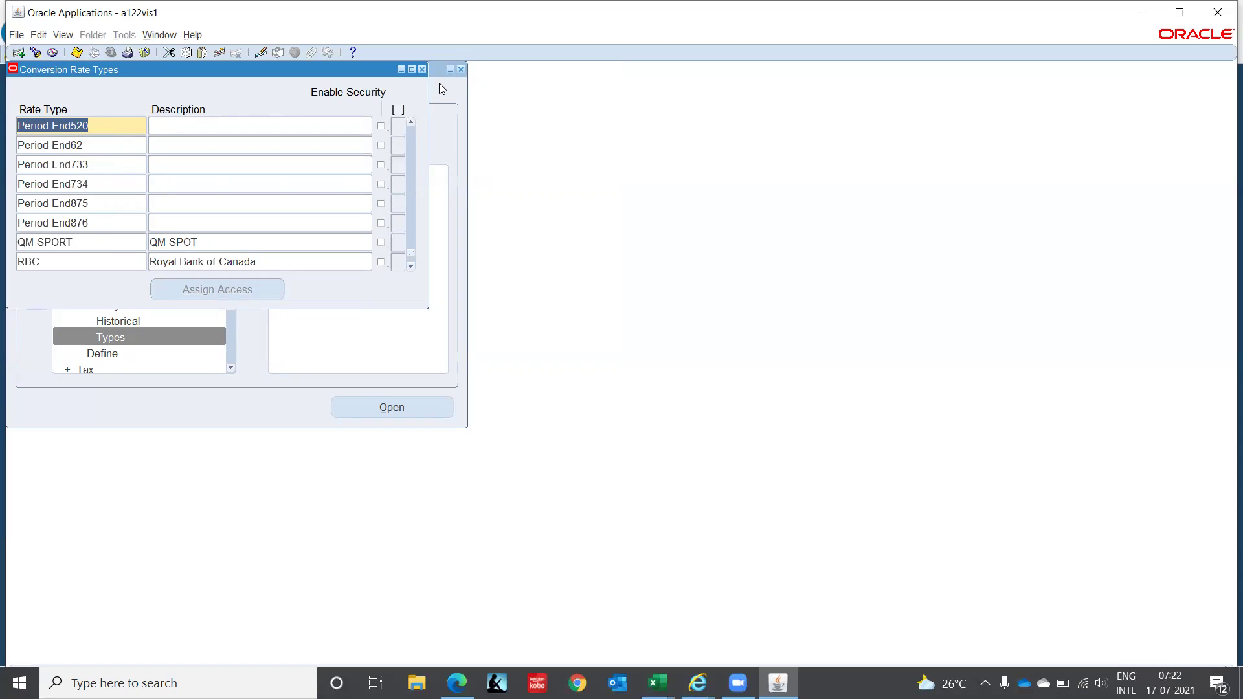
pyautogui.click(422, 69)
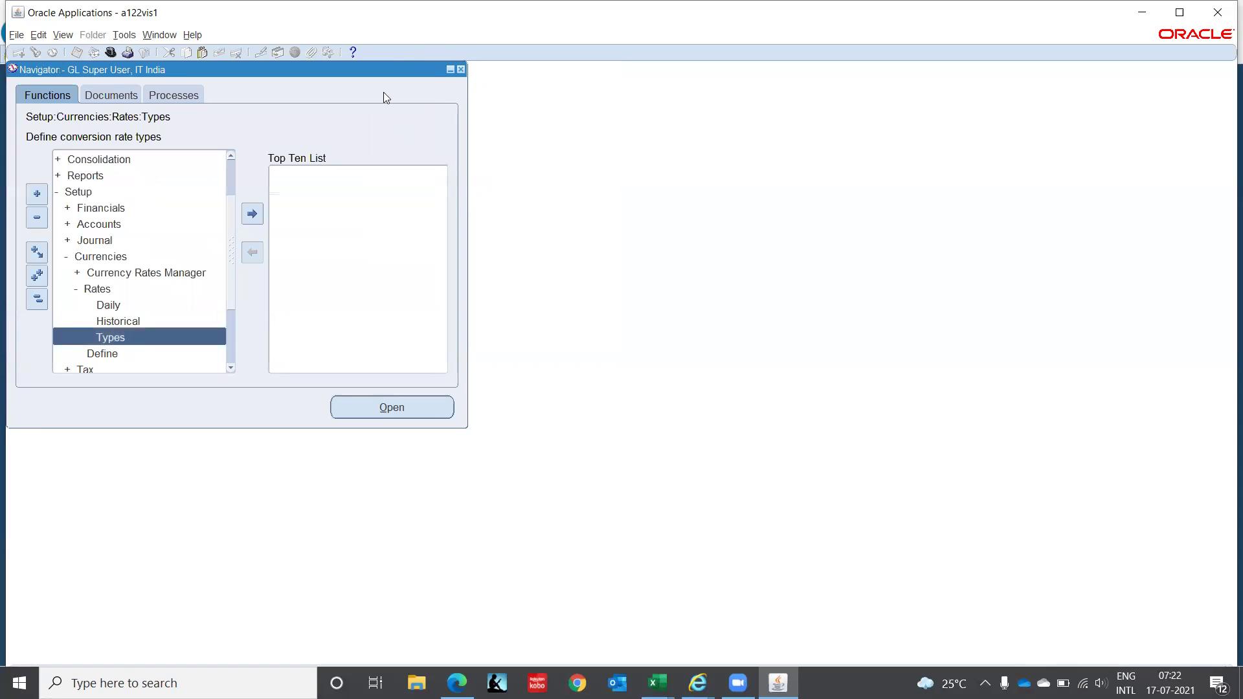
# - Launch the daily rates function, and view the Historical Rates form for Vision Operations (USA) before closing it
pyautogui.doubleClick(110, 306)
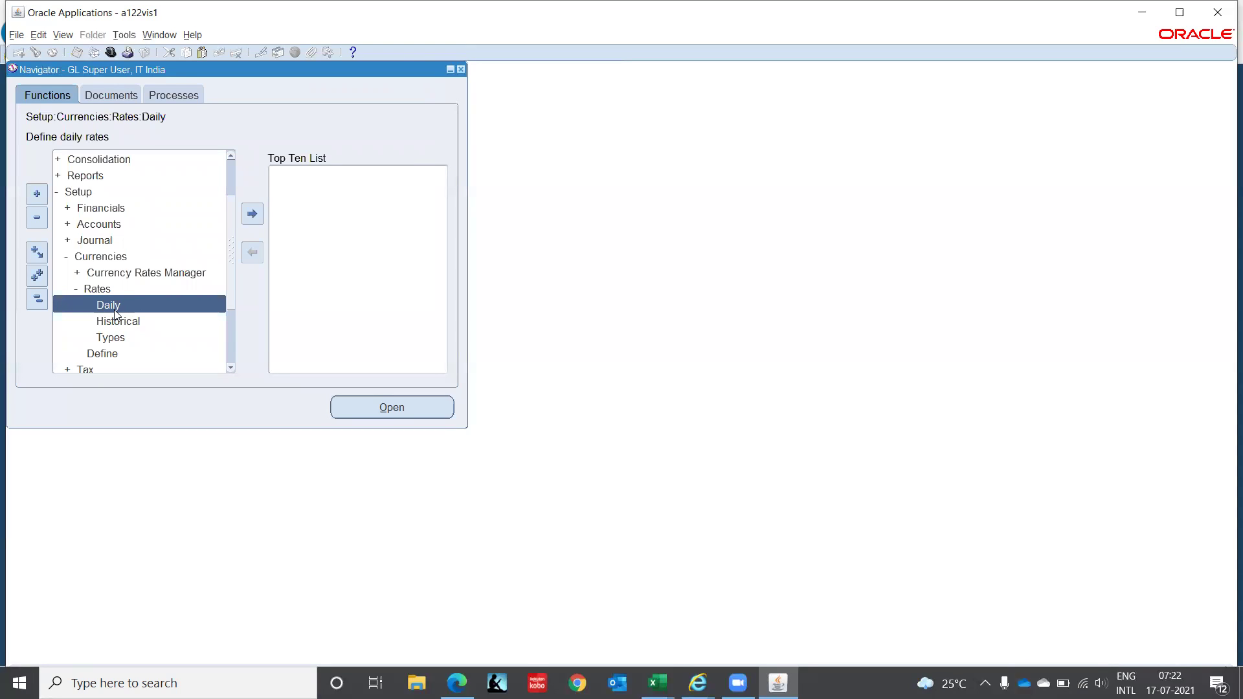
pyautogui.press('Down')
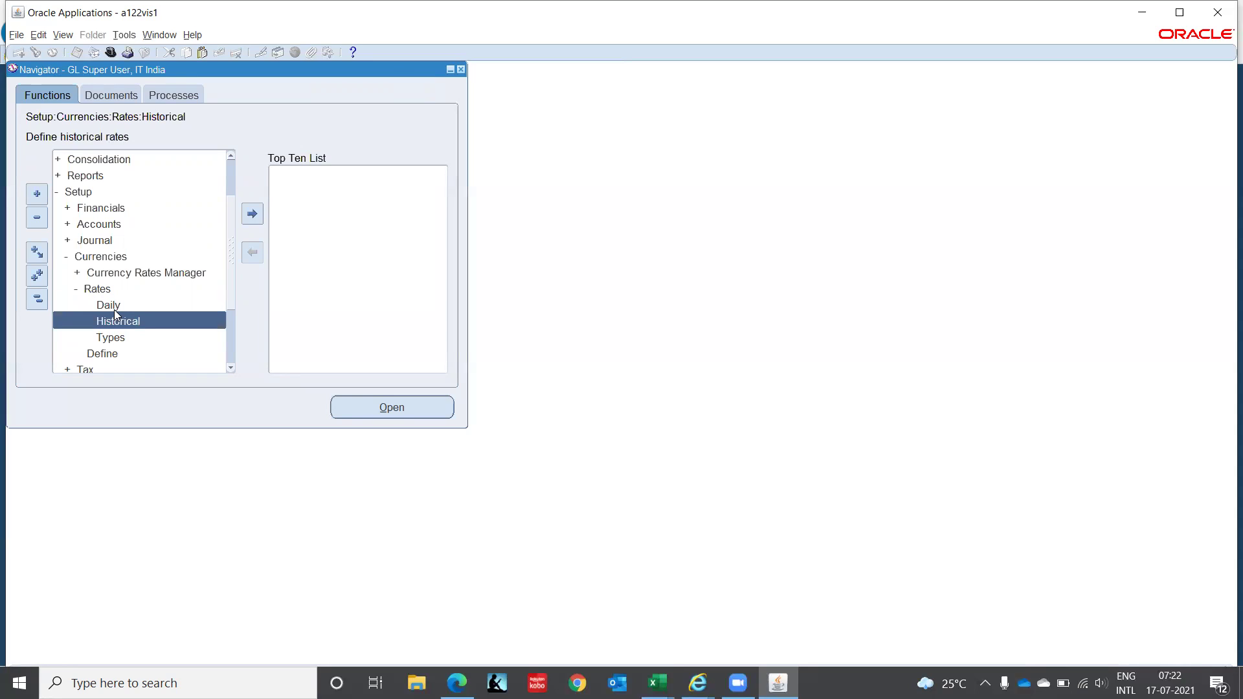
pyautogui.press('Up')
pyautogui.press('Down')
pyautogui.press('Return')
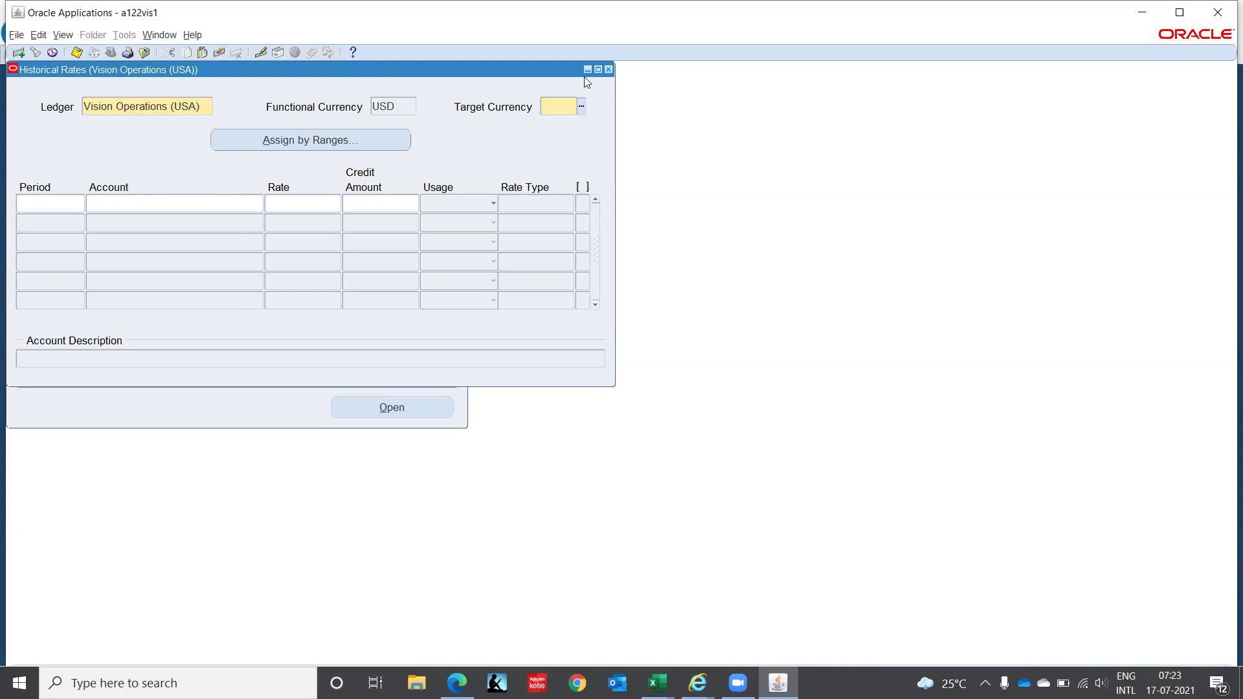
pyautogui.click(609, 69)
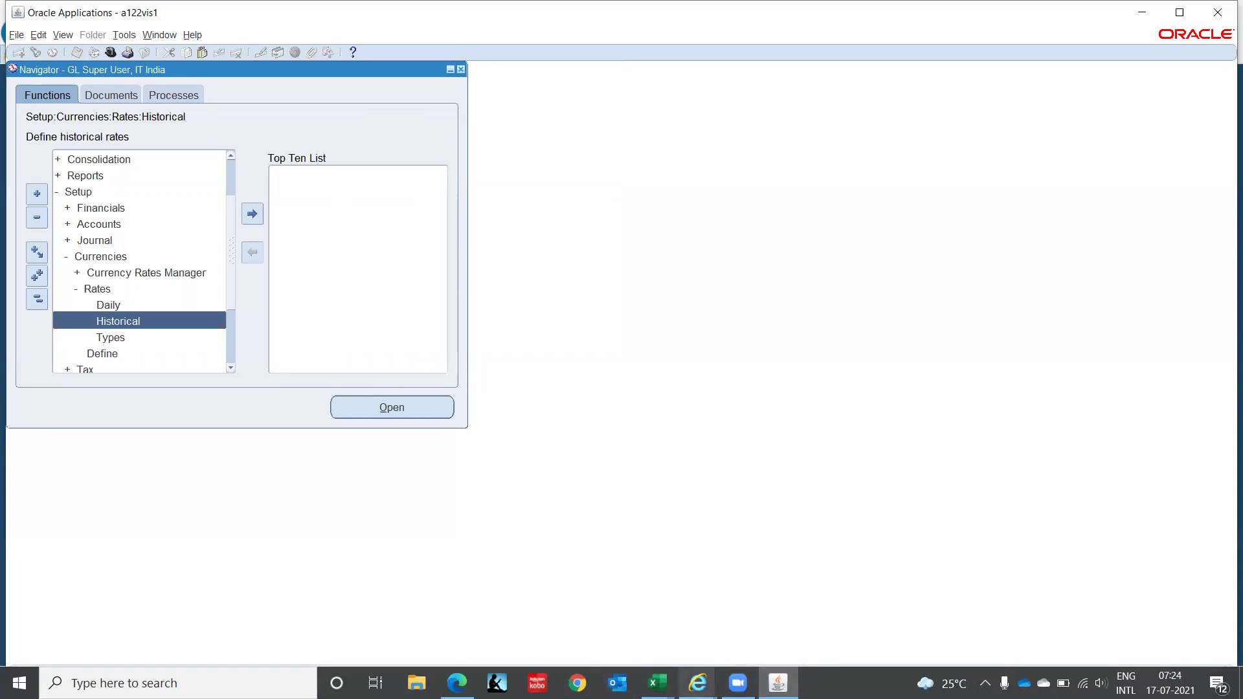
# - Switch to the New Microsoft Excel Worksheet (4) workbook and enter Calendar in B37, below the Currency topic
pyautogui.click(657, 683)
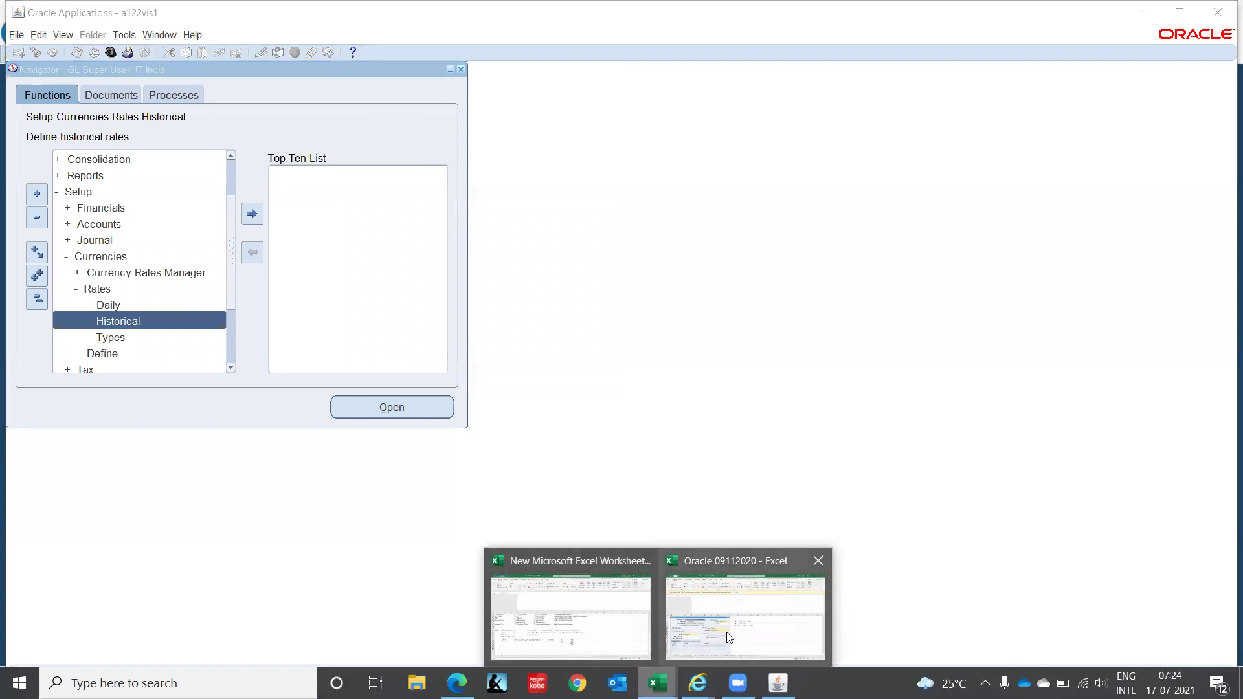
pyautogui.click(587, 633)
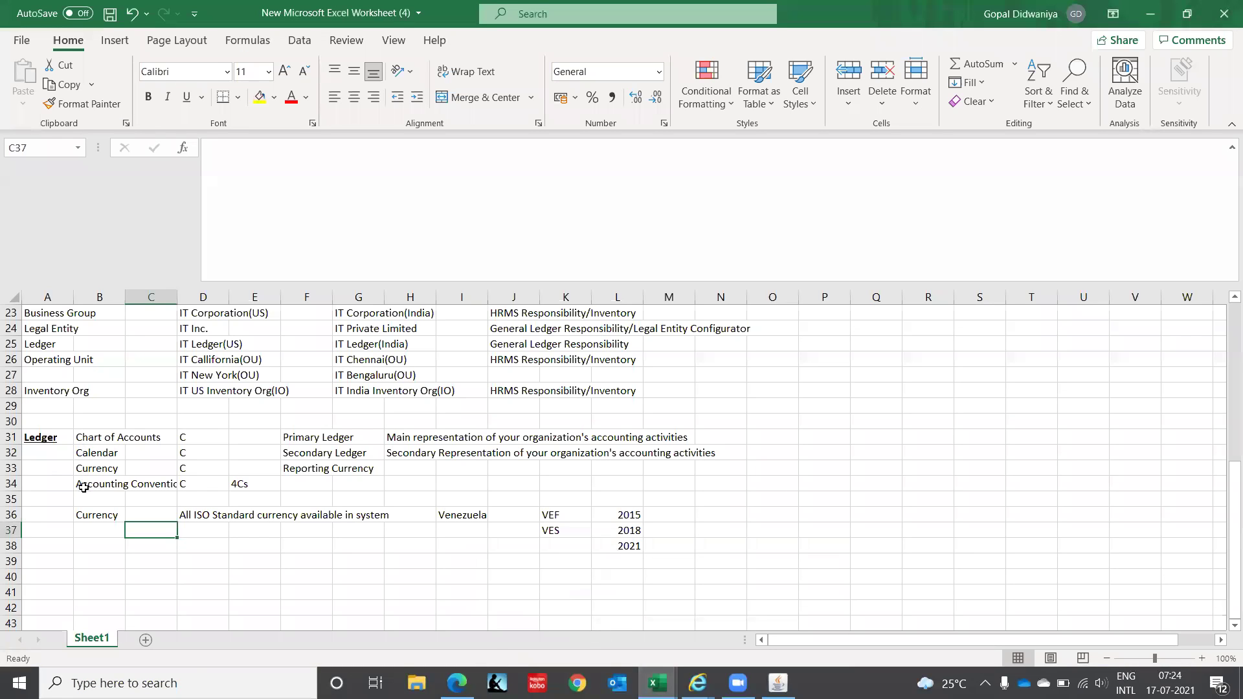
pyautogui.click(102, 532)
pyautogui.write('Calendar')
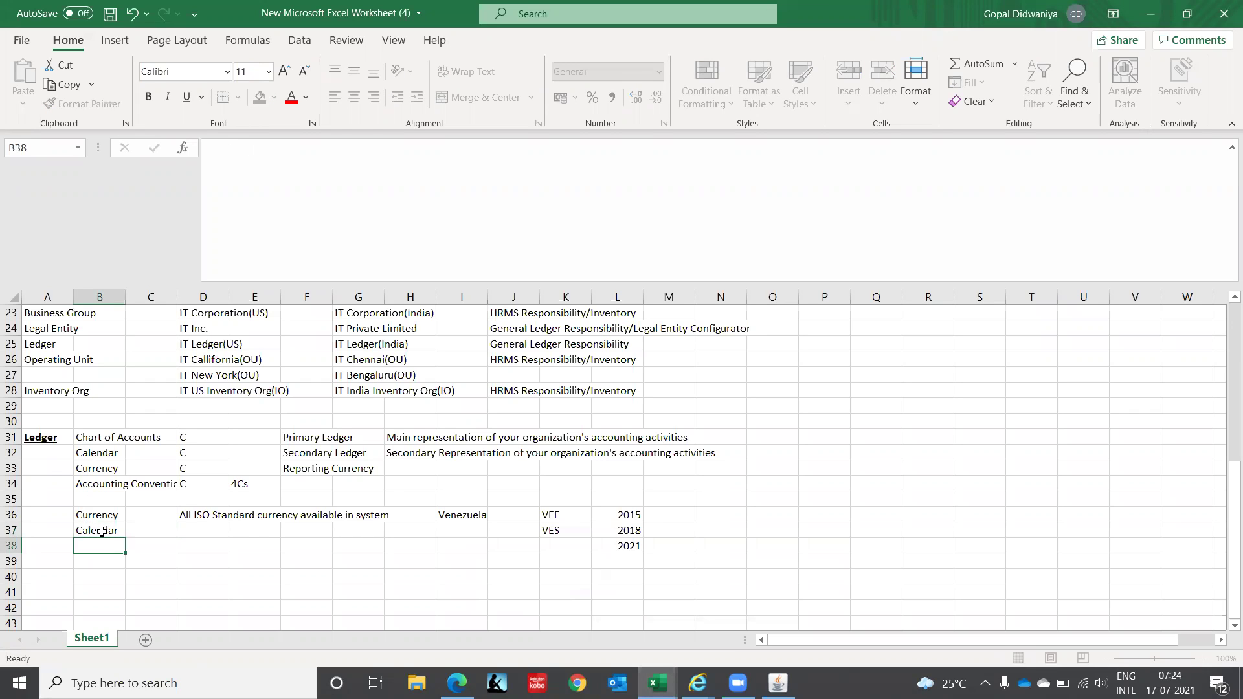
# - Enter IT_CORP_CALENDAR in D37 as the name for the Calendar topic
pyautogui.hotkey('ctrl', 'Return')
pyautogui.press('Right')
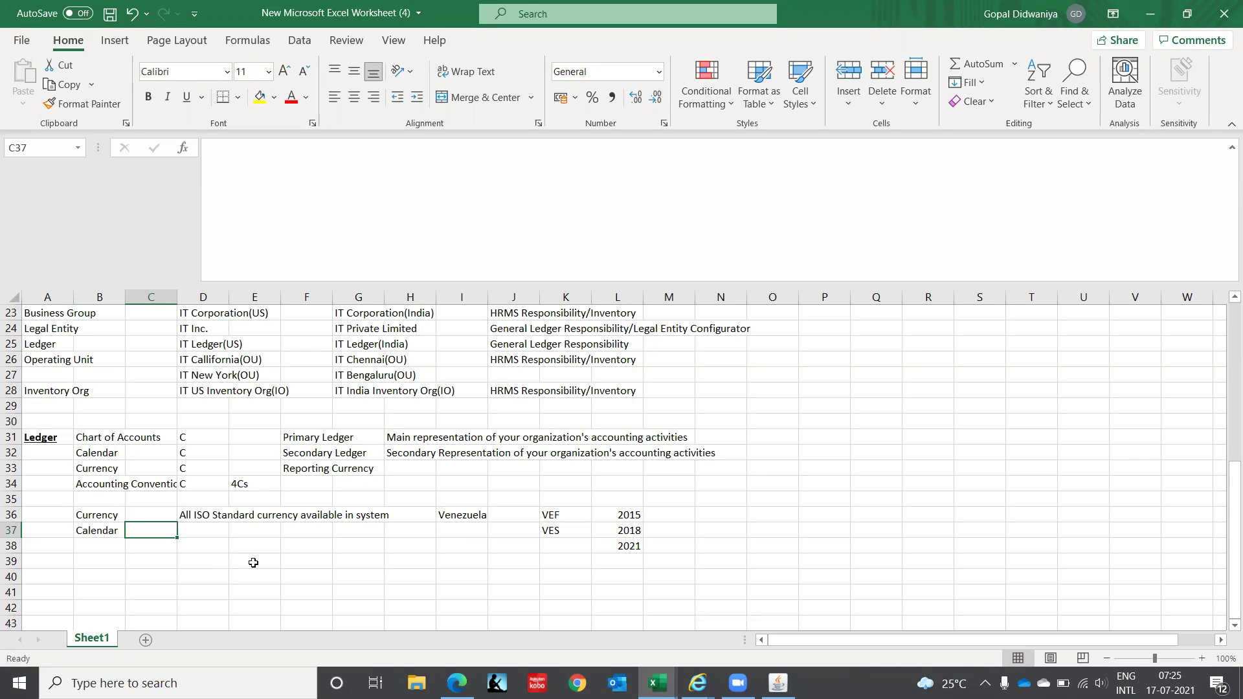
pyautogui.press('Right')
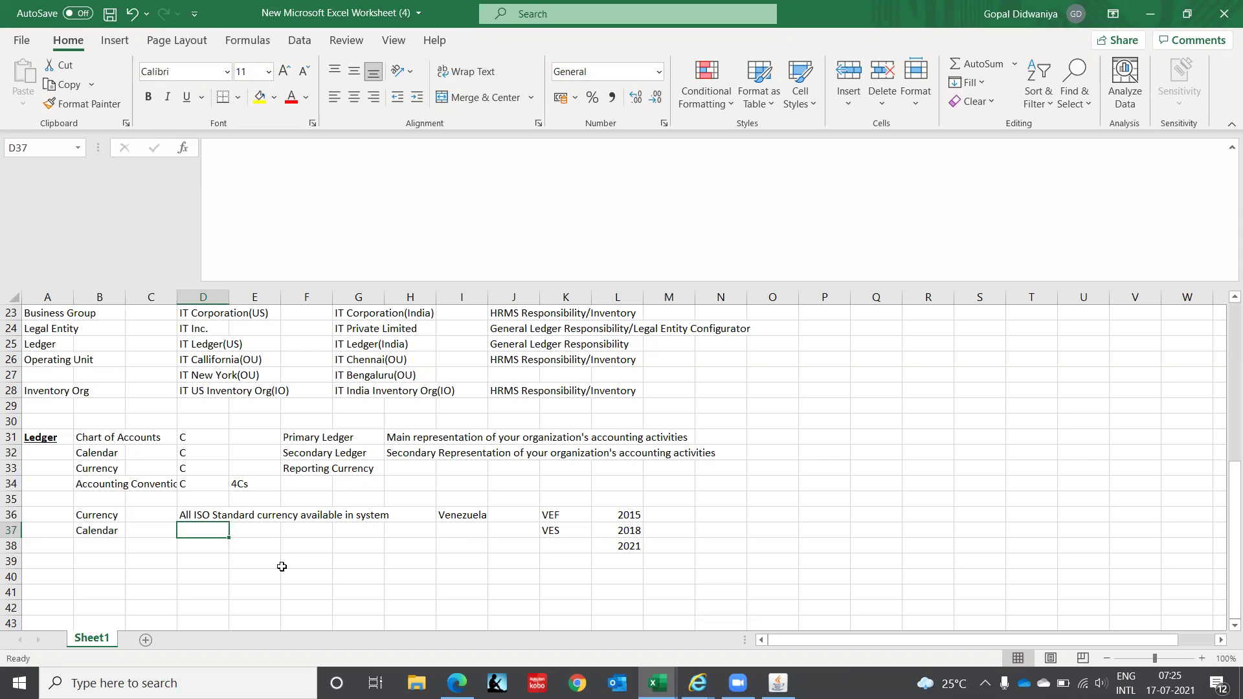
pyautogui.write('IT')
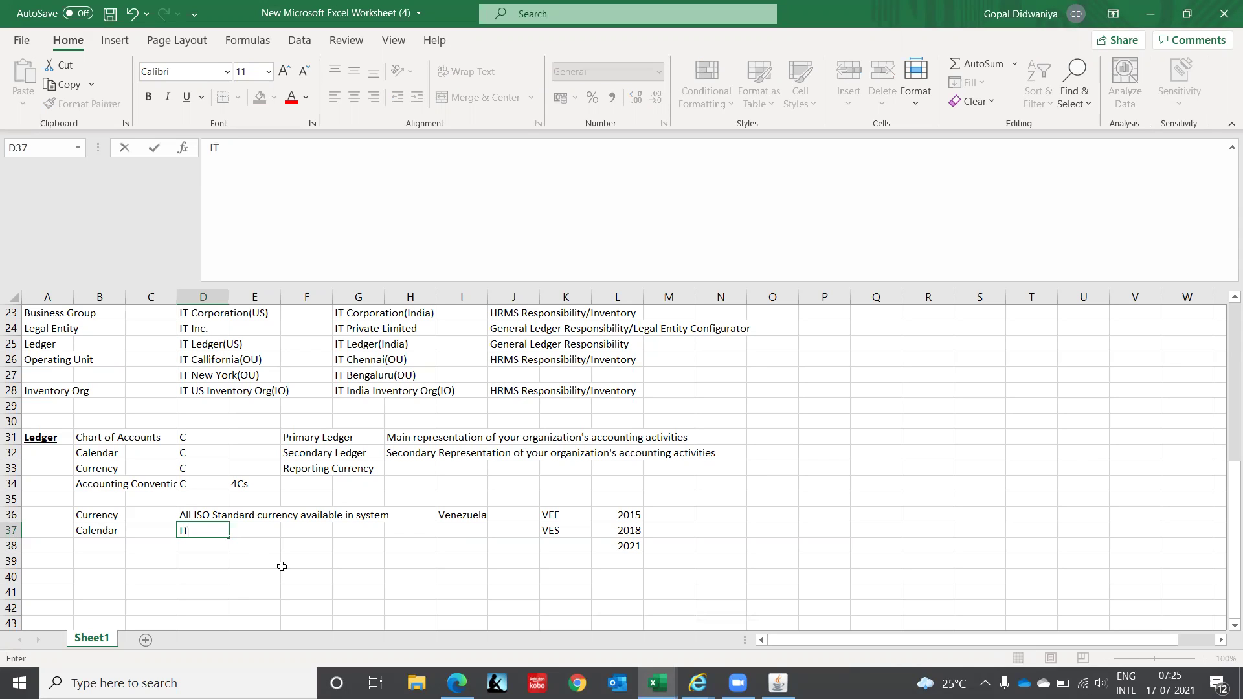
pyautogui.write('_CORP_CAL')
pyautogui.write('ENDAR')
pyautogui.press('Return')
pyautogui.press('Up')
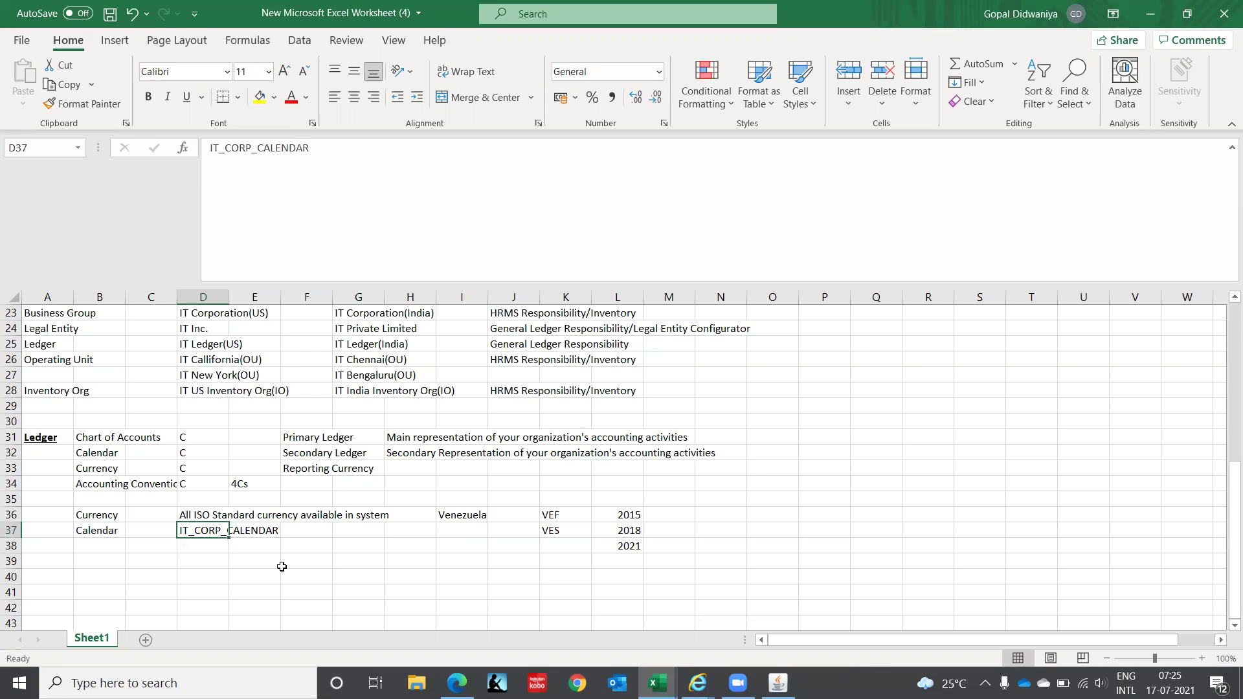
# - Switch to Oracle Applications, collapse the Currencies functions, and expand Financials down to the Calendars functions
pyautogui.moveTo(777, 683)
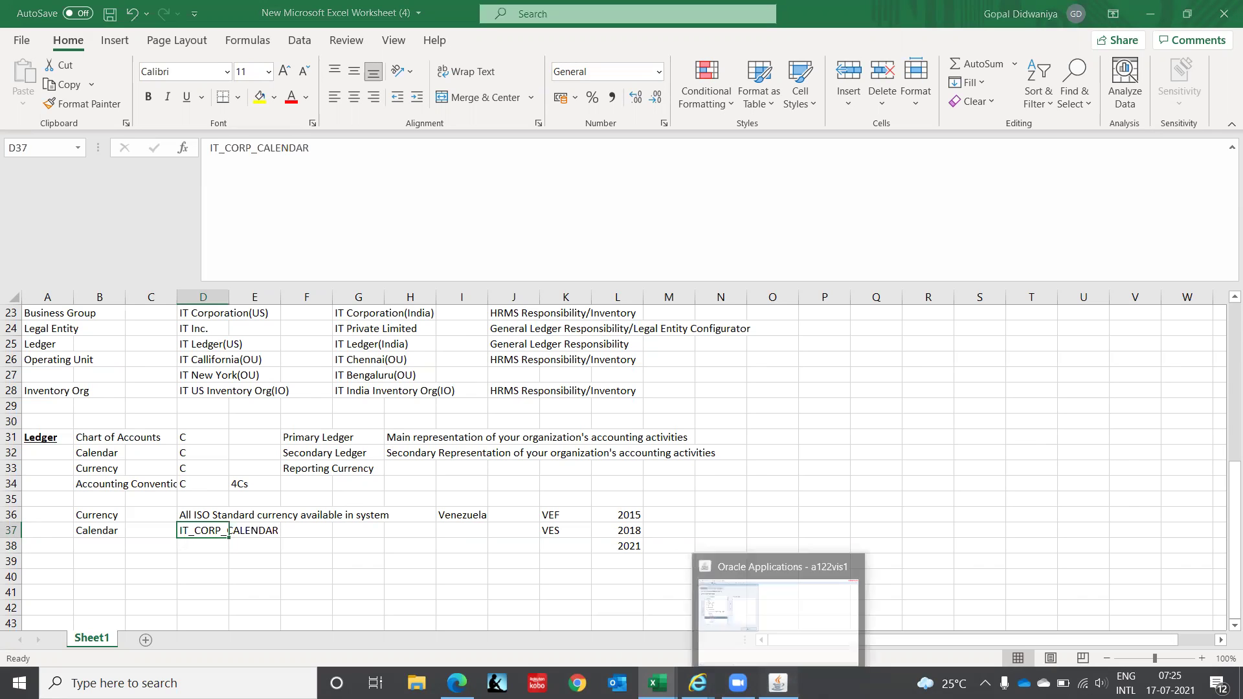
pyautogui.click(777, 605)
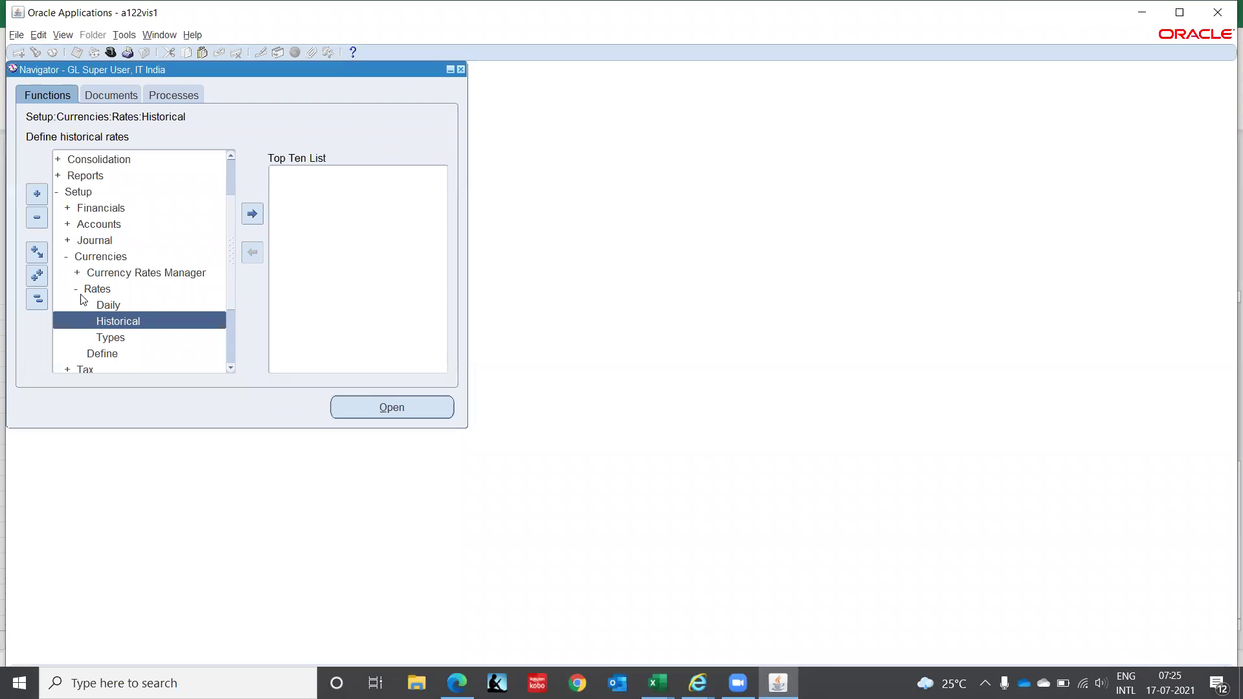
pyautogui.click(90, 257)
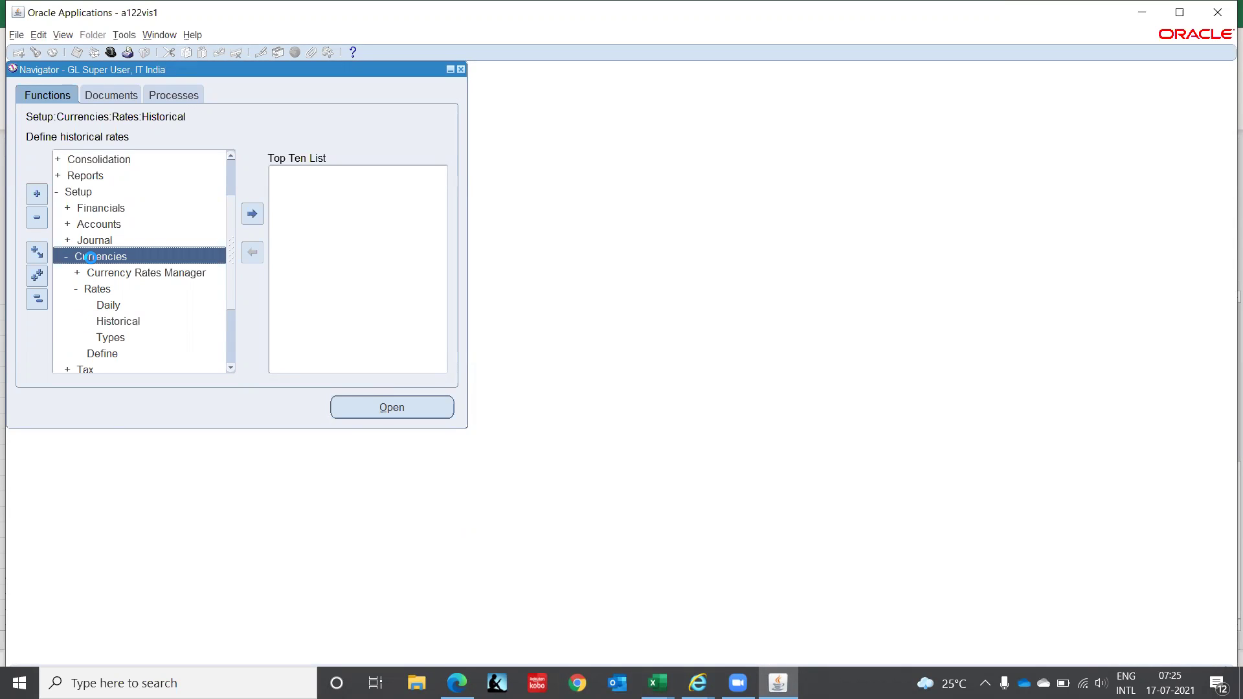
pyautogui.doubleClick(90, 257)
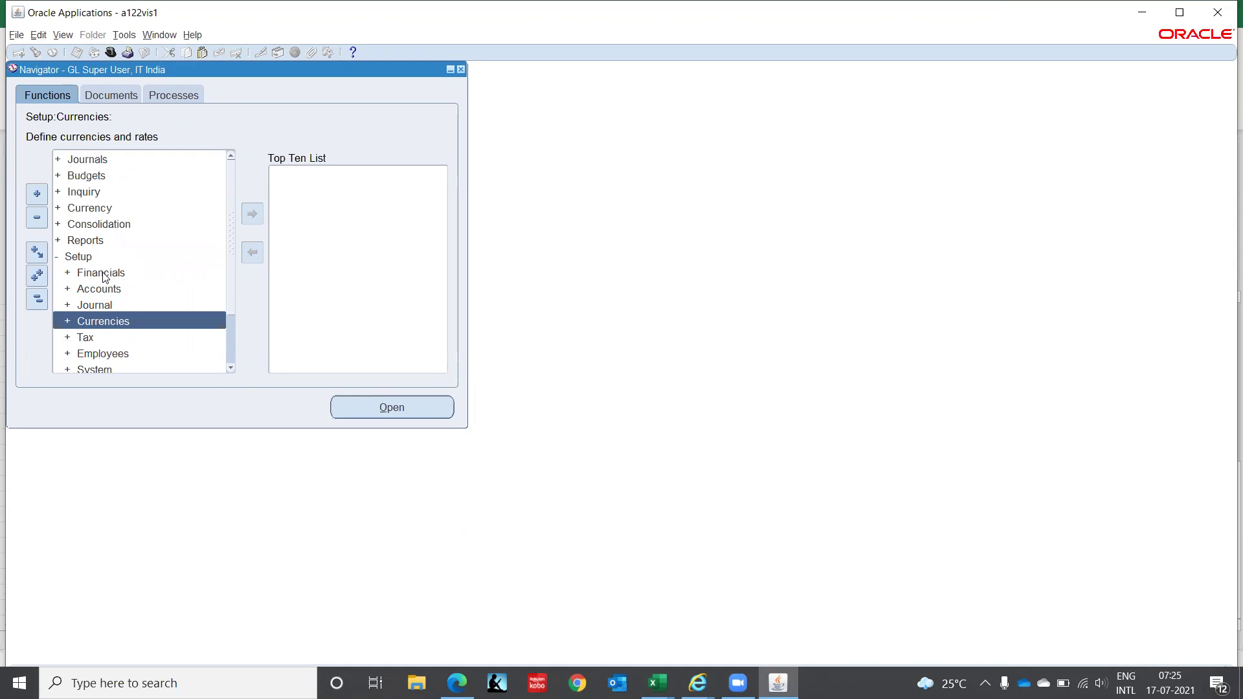
pyautogui.click(103, 275)
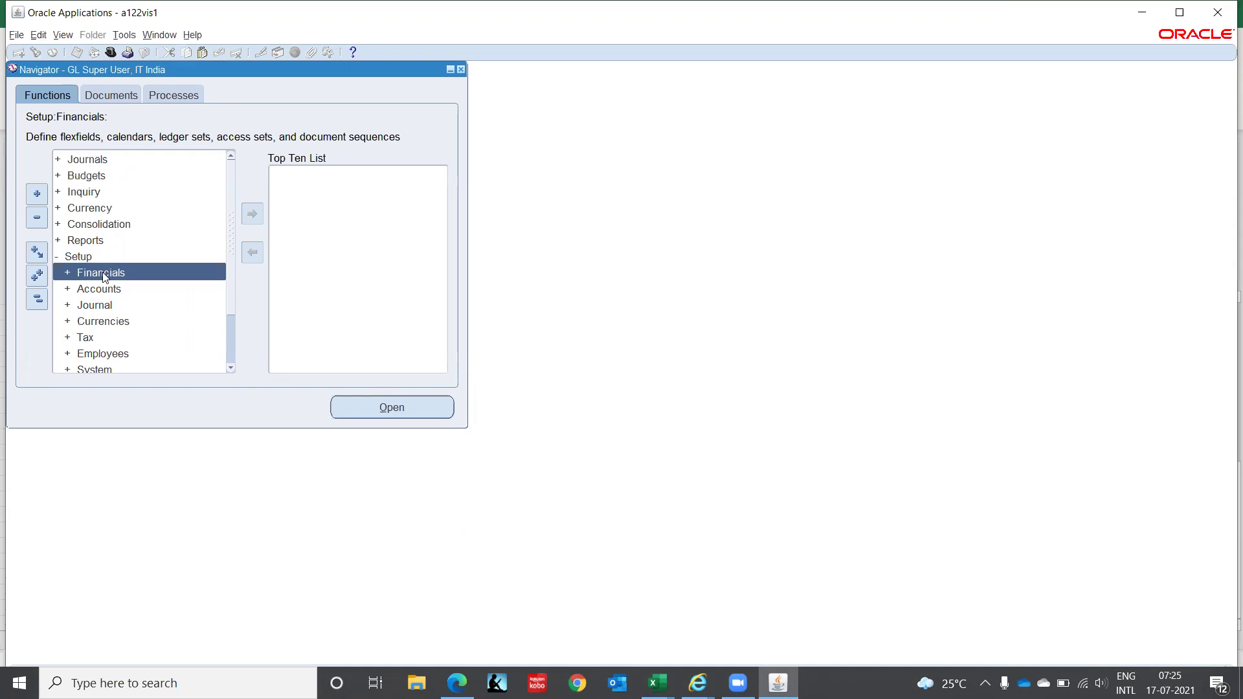
pyautogui.doubleClick(103, 274)
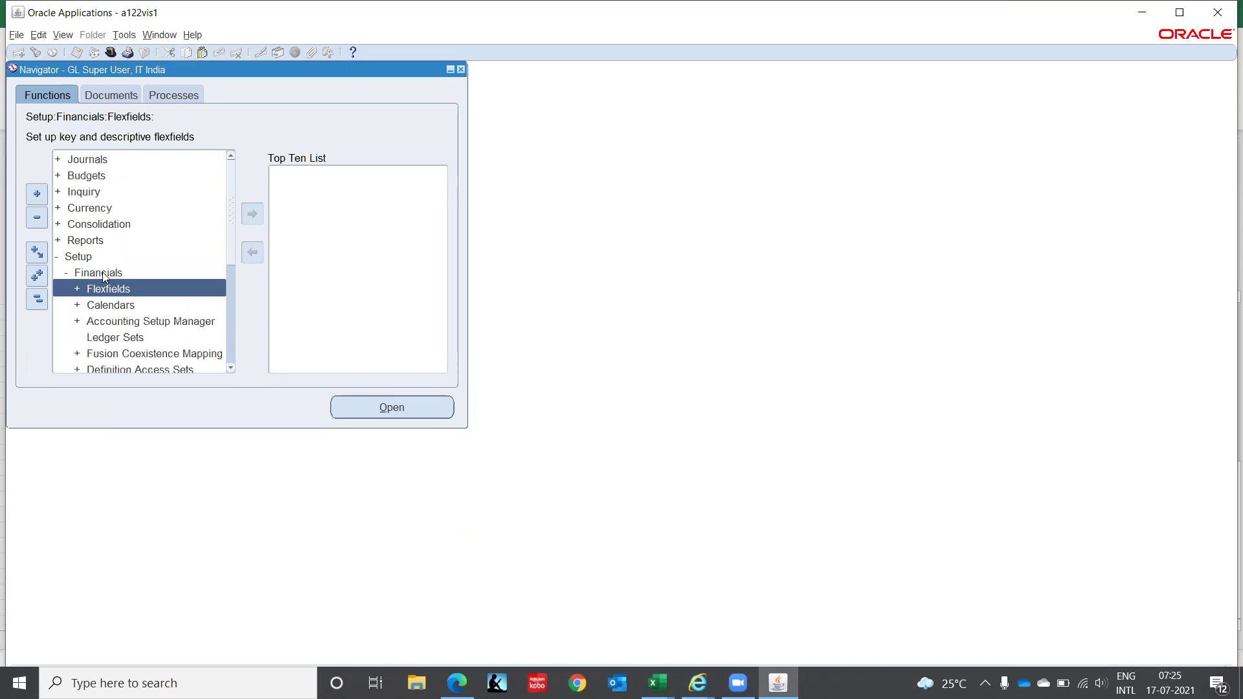
pyautogui.doubleClick(111, 310)
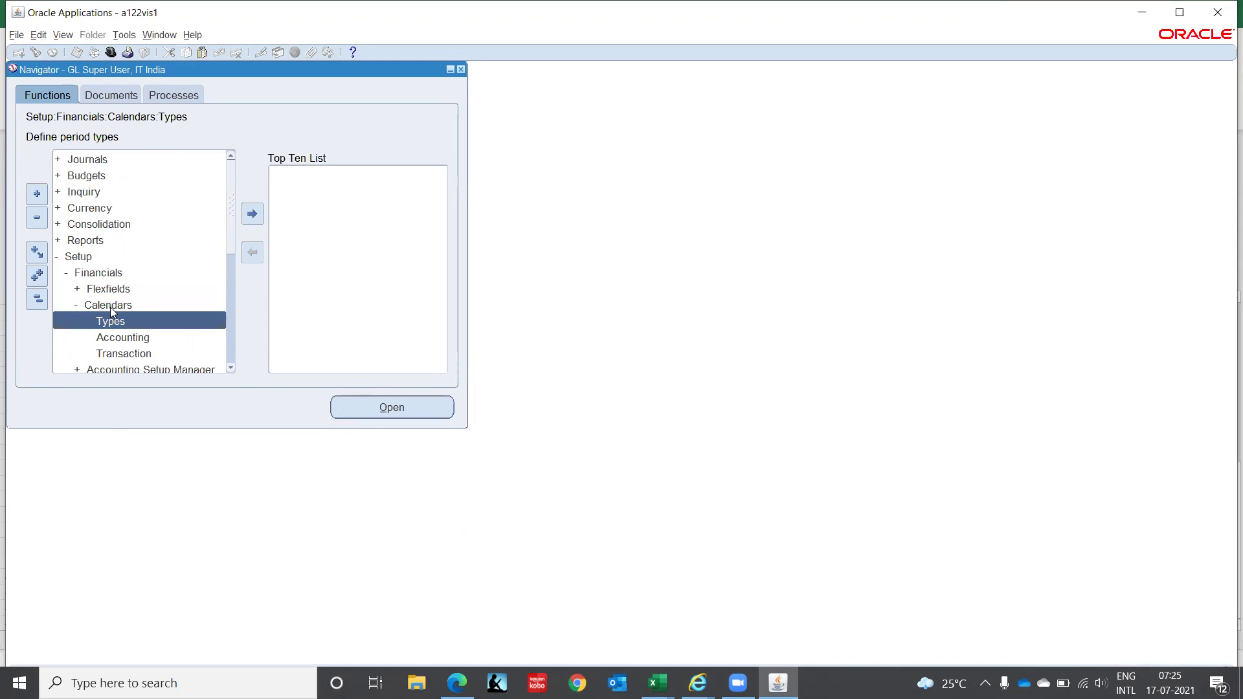
# - Go through the Types, Accounting and Transaction functions under Calendars
pyautogui.press('Down')
pyautogui.press('Up')
pyautogui.press('Down')
pyautogui.press('Down')
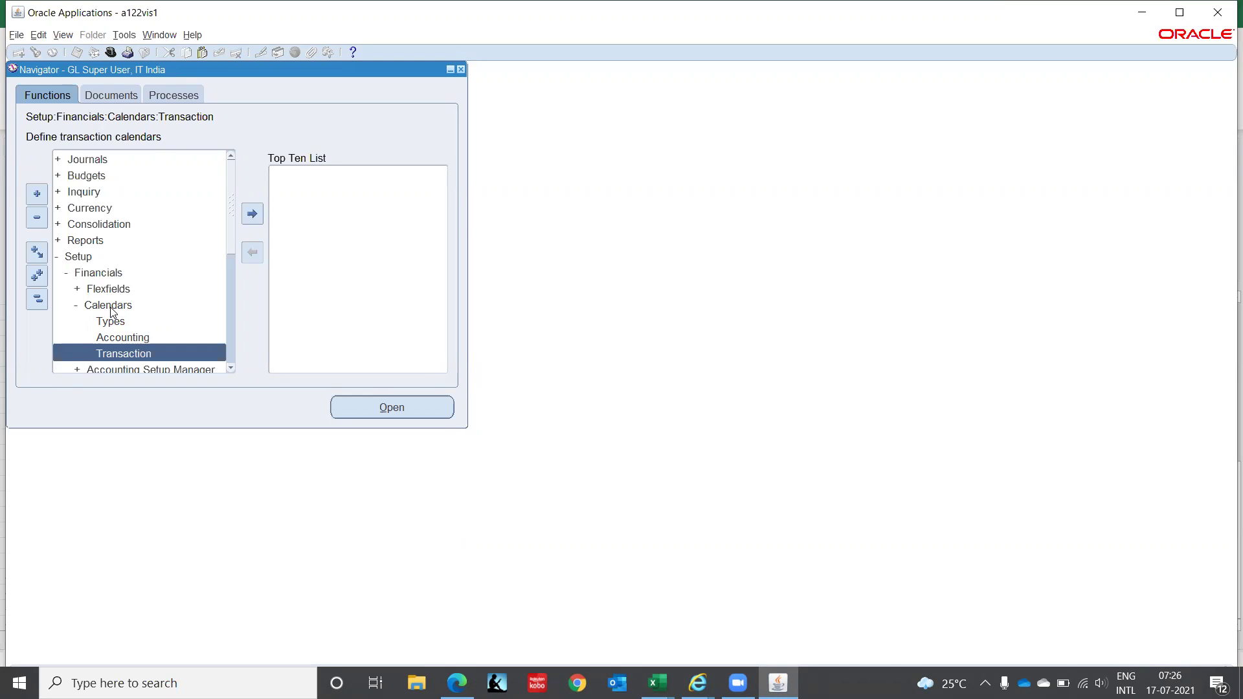
pyautogui.press('Up')
pyautogui.press('Up')
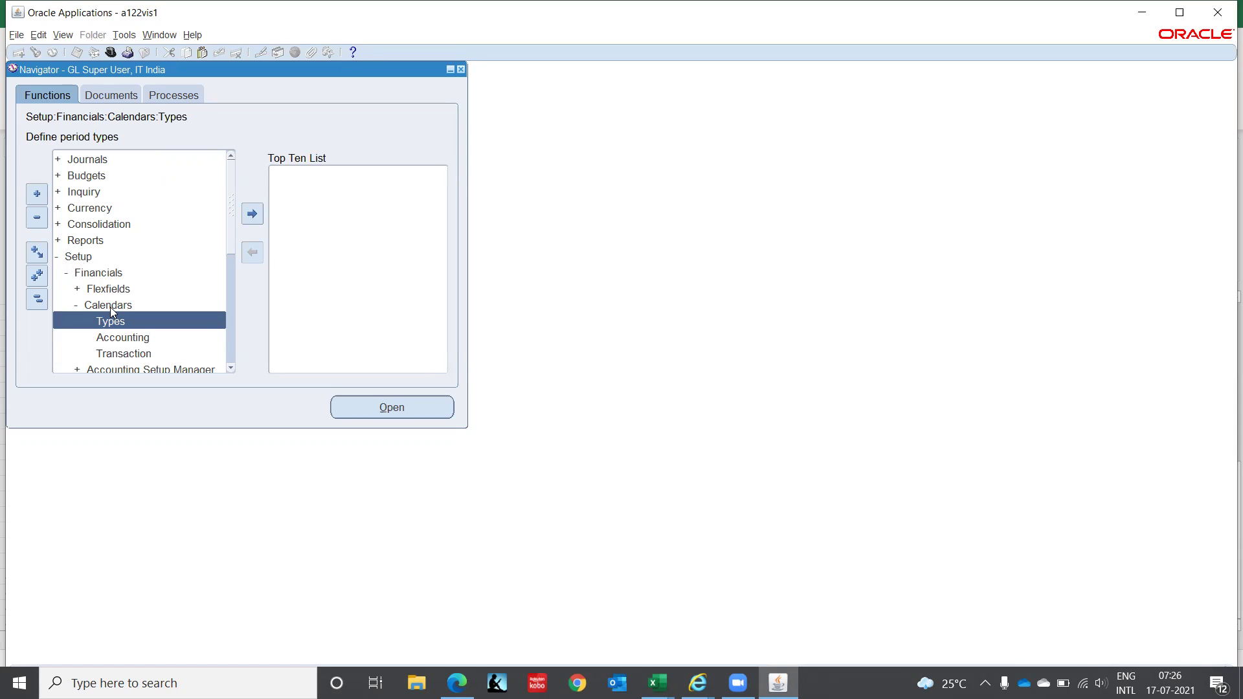
pyautogui.press('Down')
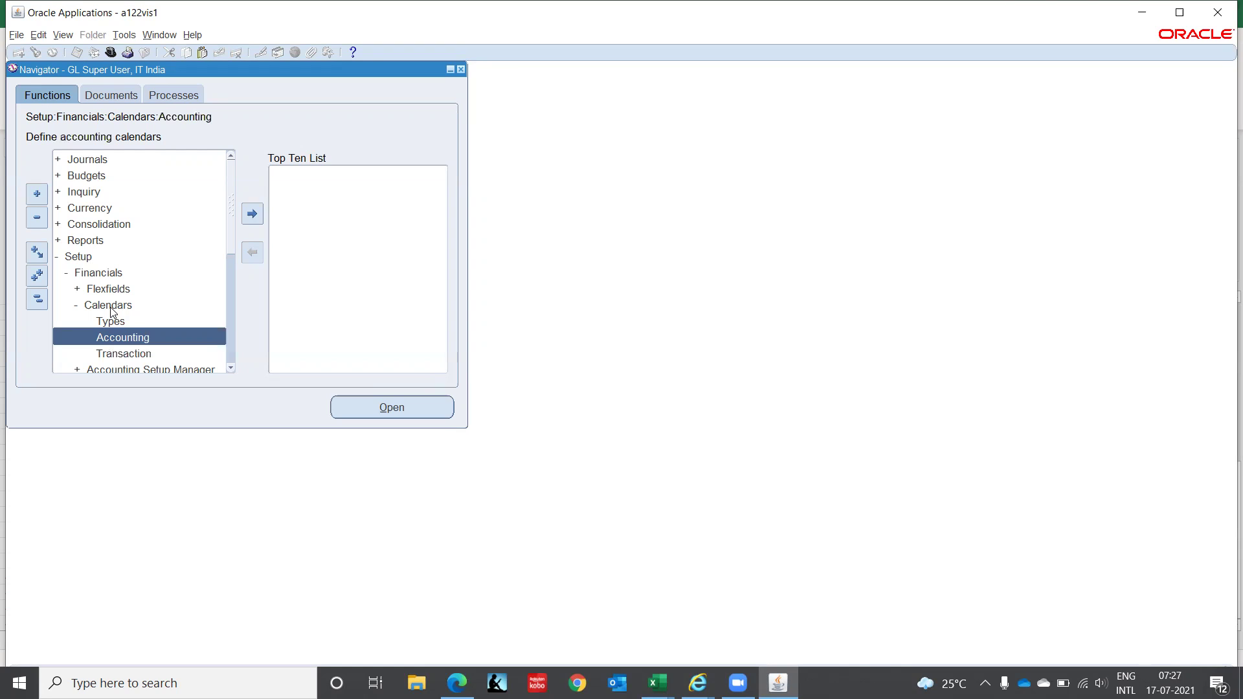
pyautogui.press('Up')
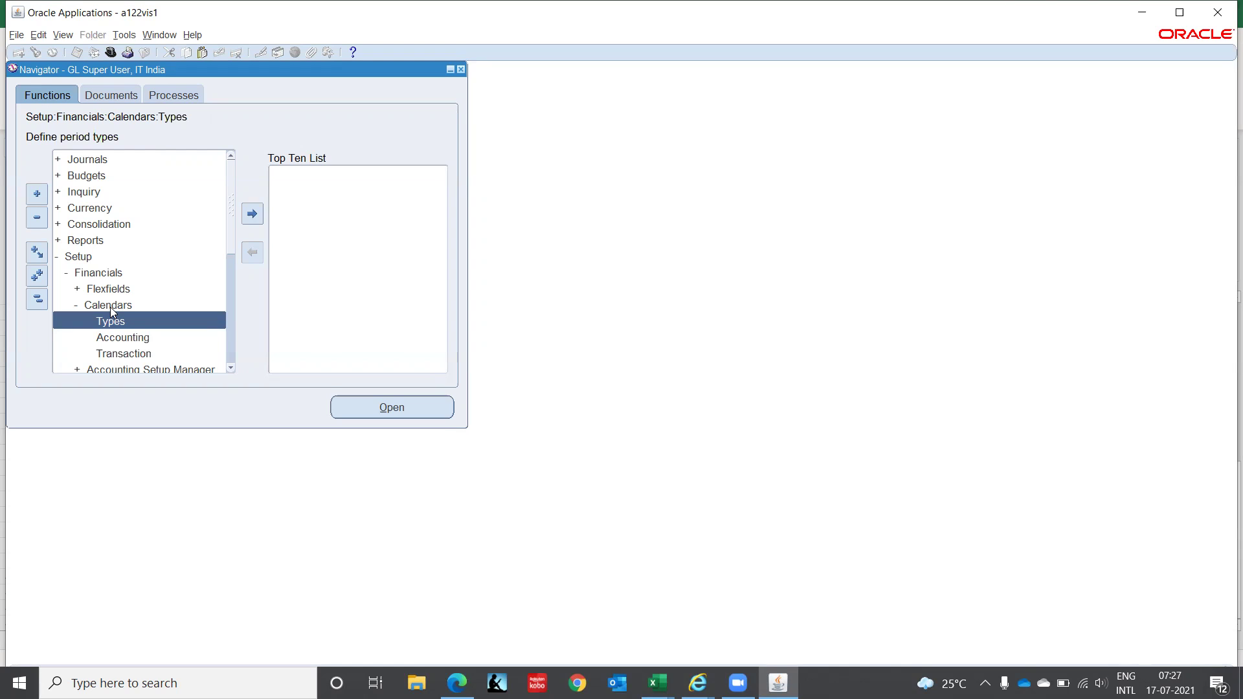
# - Open the Period Types form and browse through all the defined period types
pyautogui.press('Return')
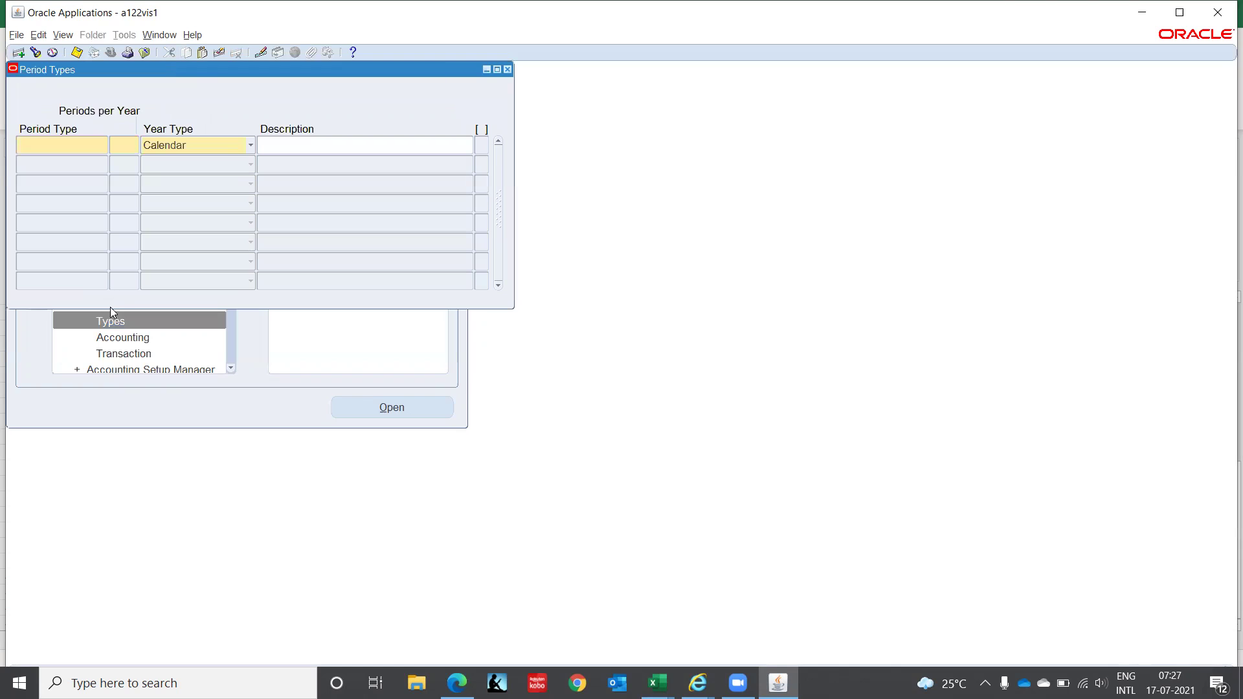
pyautogui.hotkey('ctrl', 'F11')
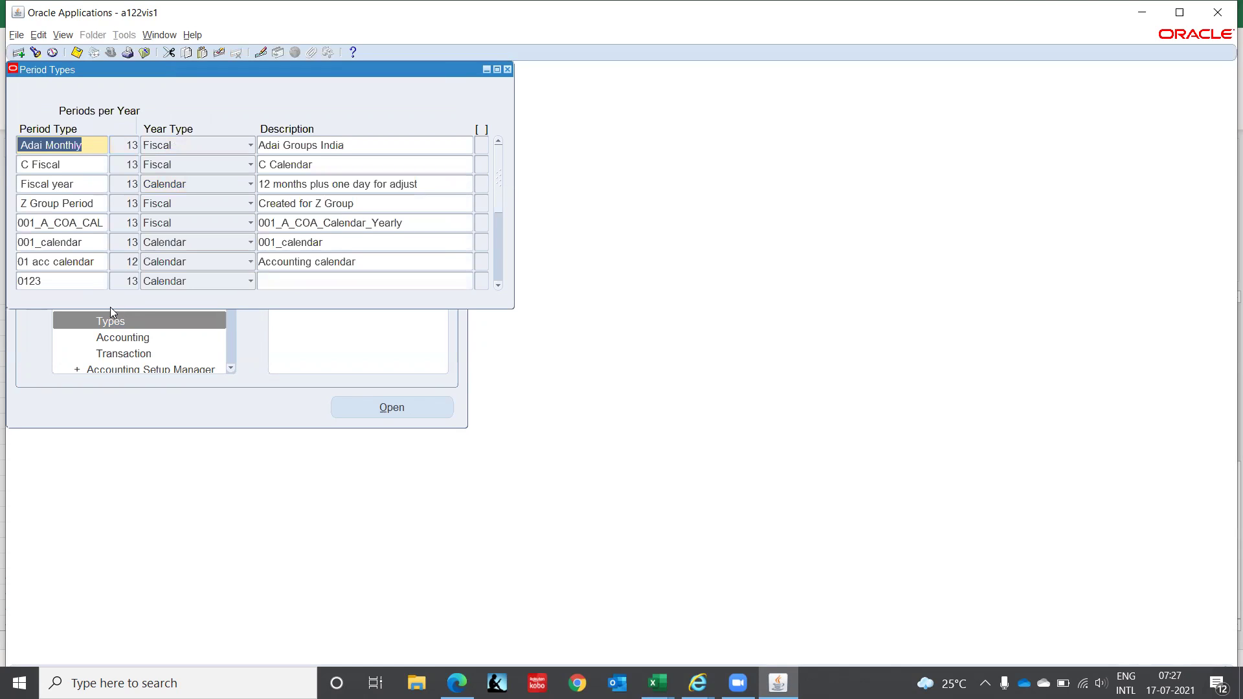
pyautogui.press('pagedown')
pyautogui.press('pagedown')
pyautogui.press('pagedown')
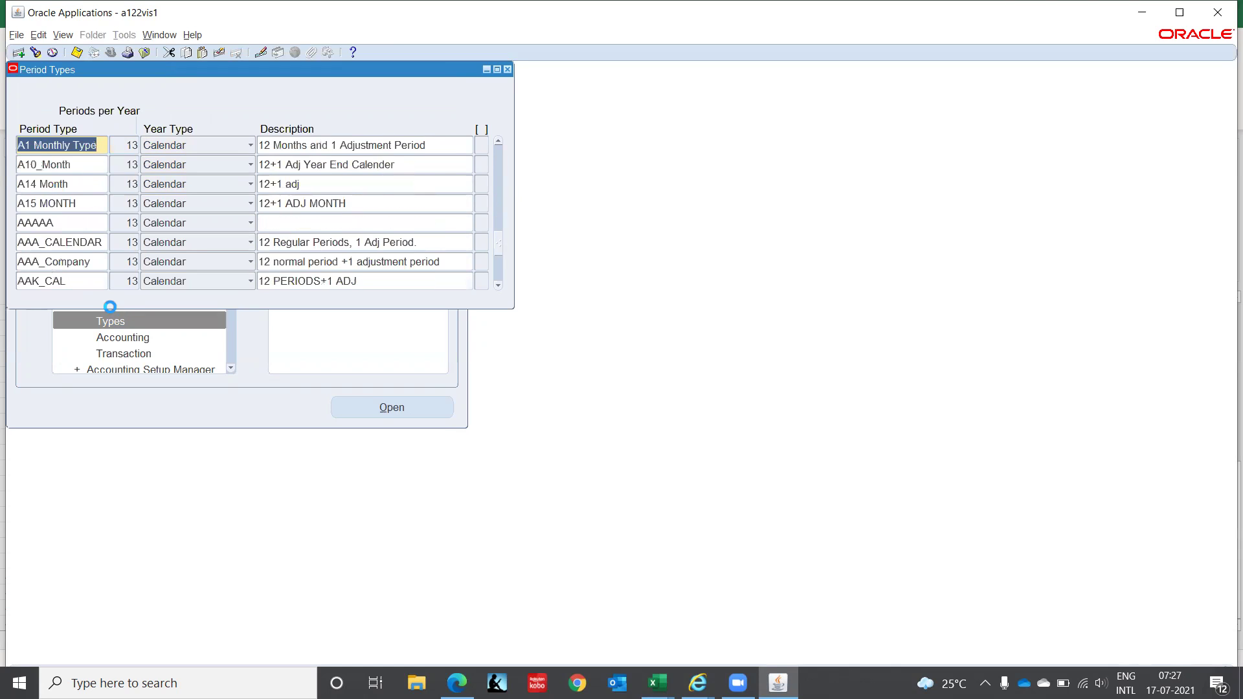
pyautogui.press('pagedown')
pyautogui.press('pagedown')
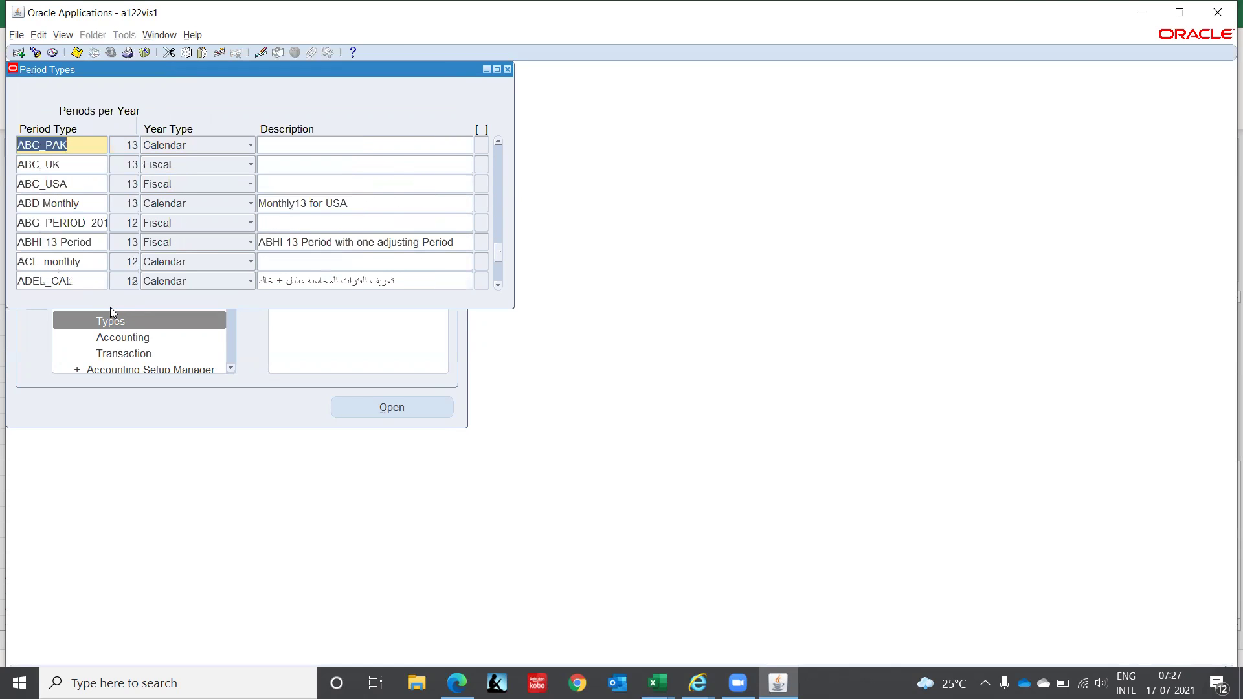
# - Query the Period Types form for the Monthly period type
pyautogui.press('F11')
pyautogui.write('M')
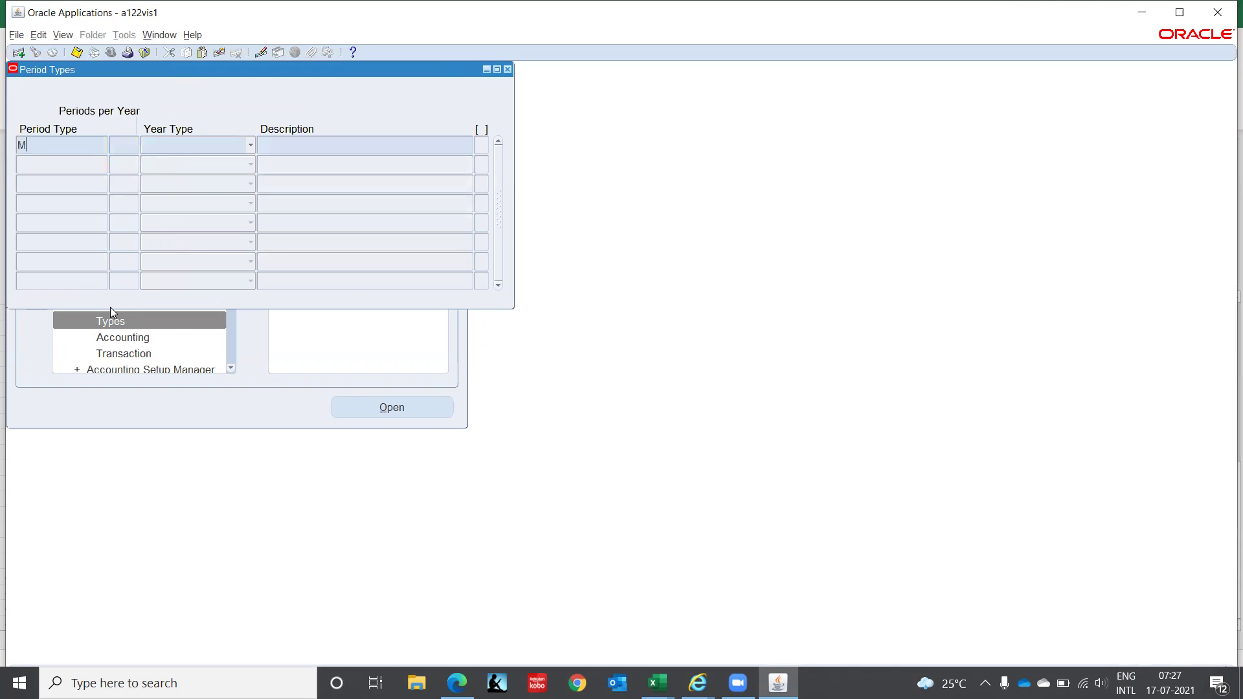
pyautogui.write('onthly')
pyautogui.hotkey('ctrl', 'F11')
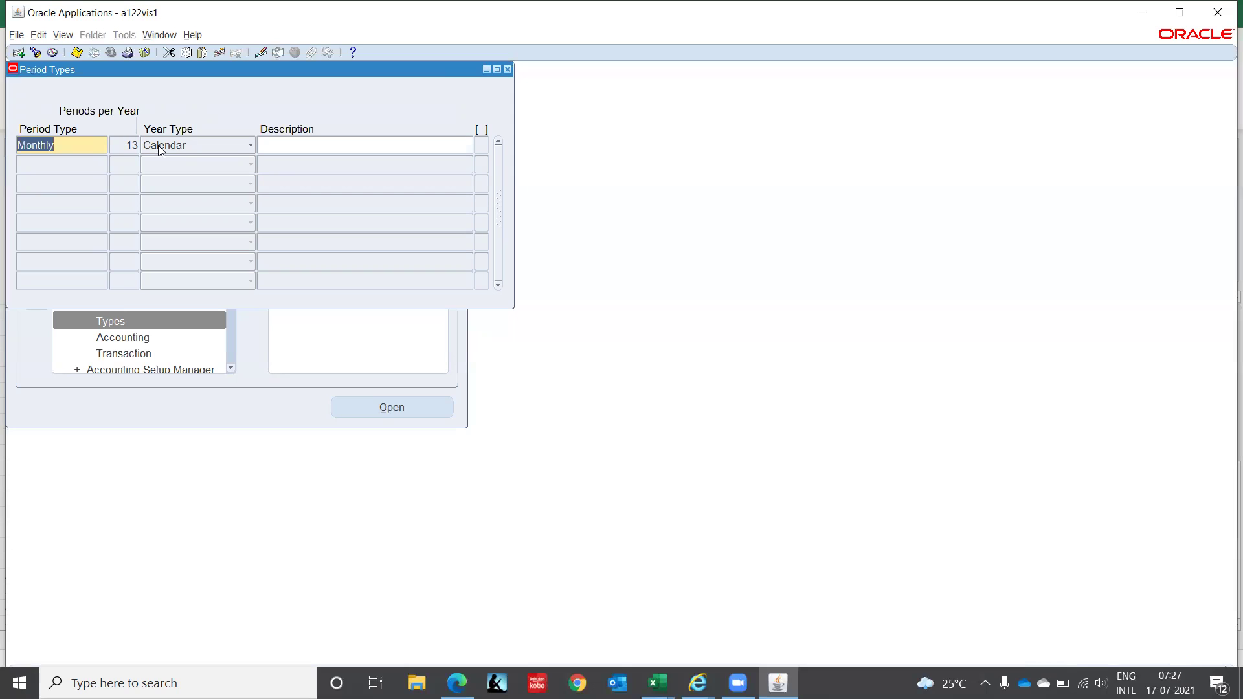
# - Review the Calendar and Fiscal year type options for the Monthly period type, keeping Calendar
pyautogui.click(229, 146)
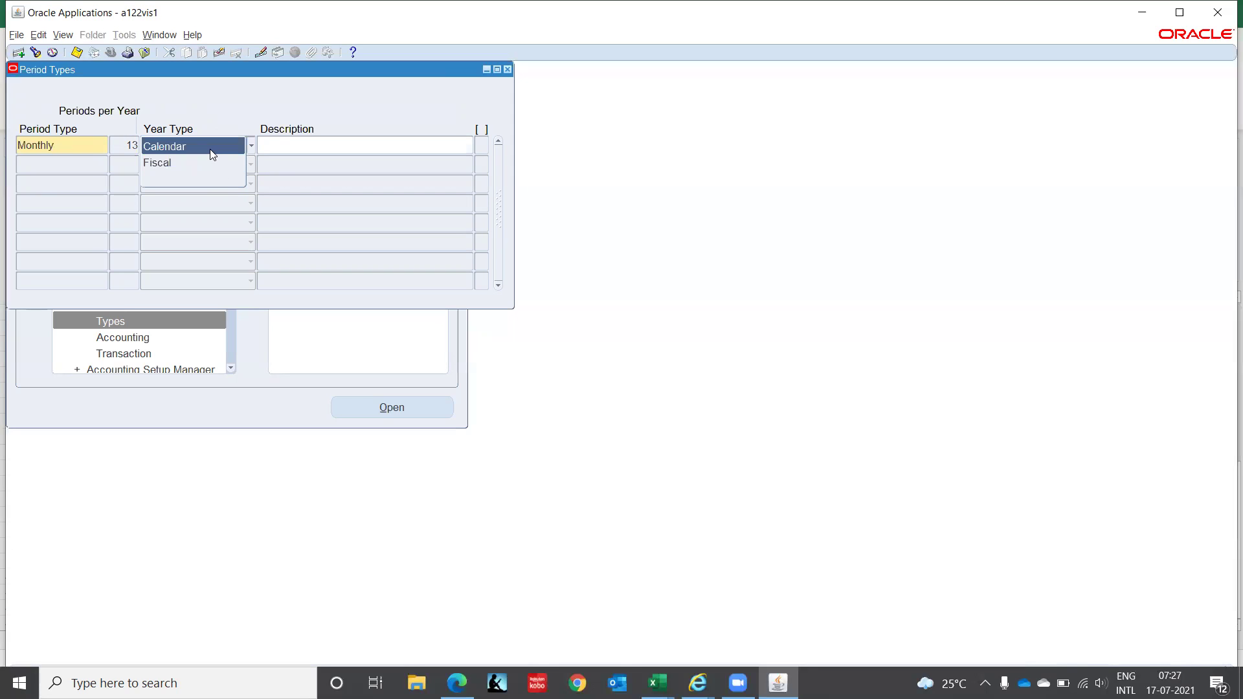
pyautogui.click(210, 147)
pyautogui.click(210, 148)
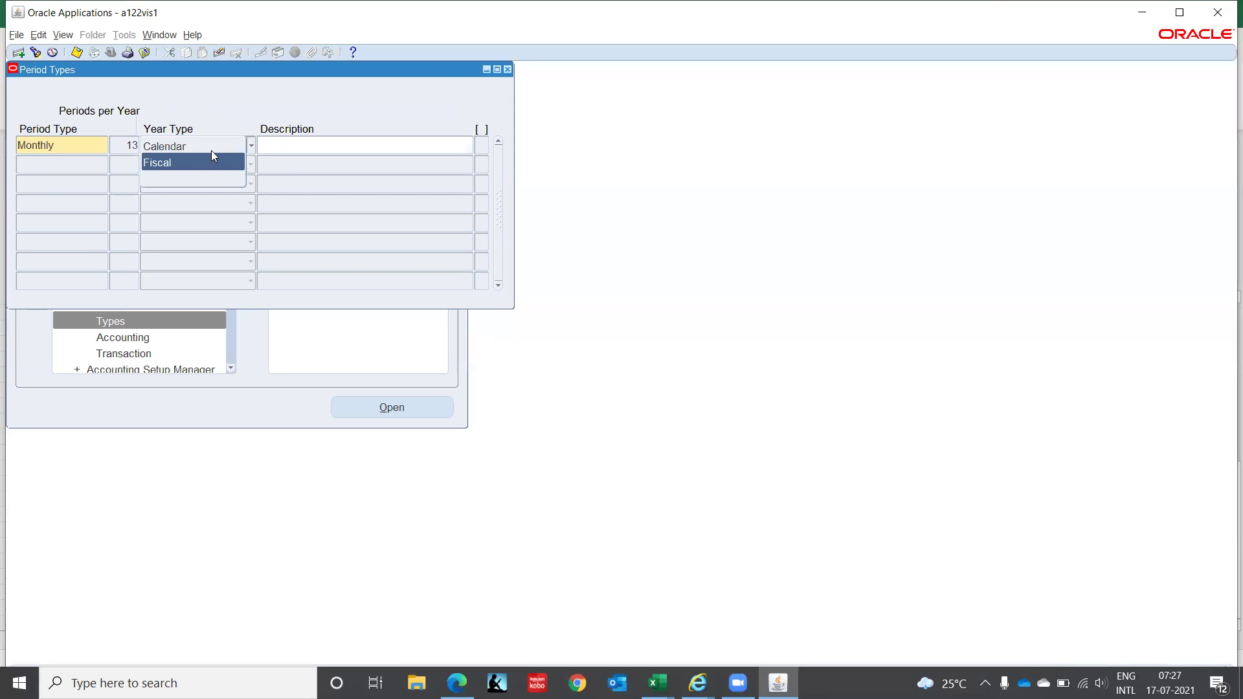
pyautogui.click(211, 148)
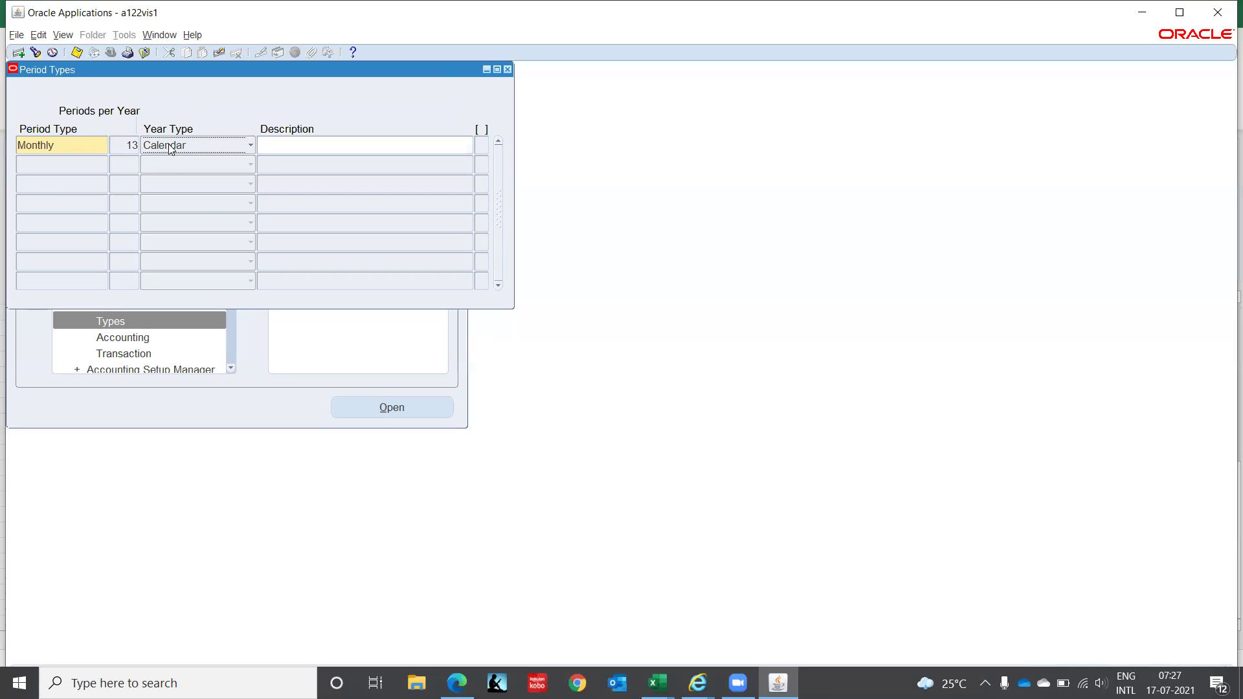
pyautogui.click(224, 149)
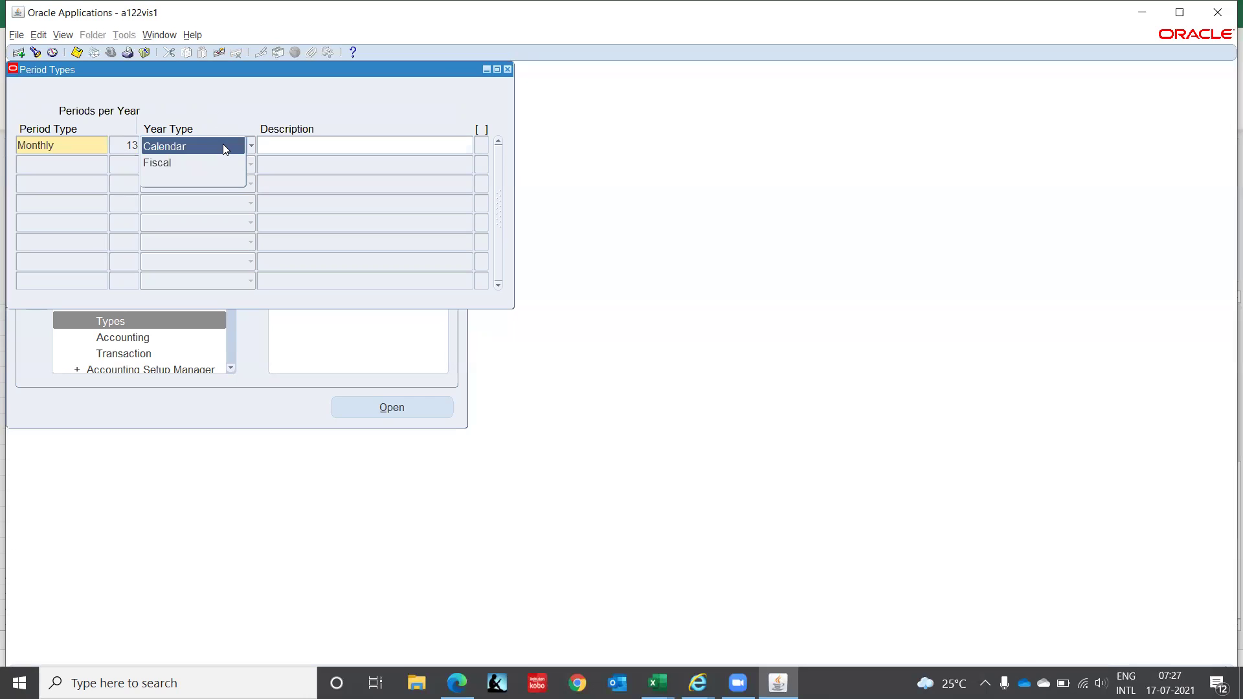
pyautogui.click(225, 147)
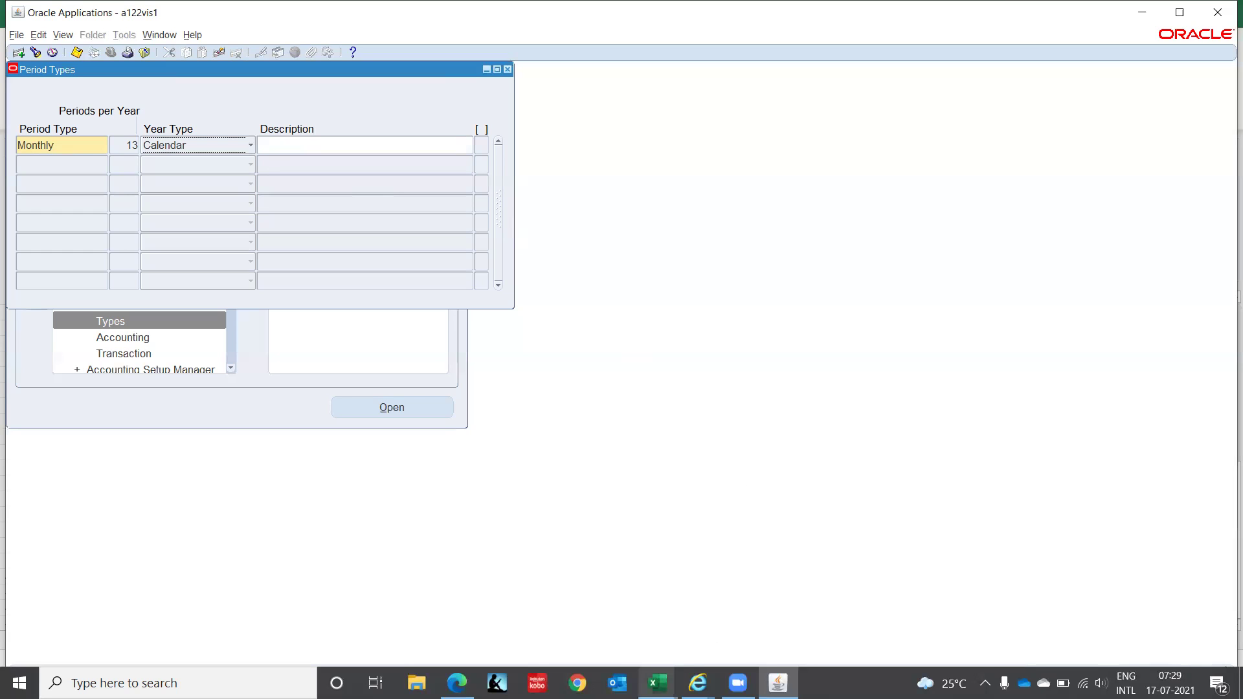
# - Switch to the Excel workbook, select D38 below the calendar name, and return to Oracle Applications
pyautogui.moveTo(657, 684)
pyautogui.click(591, 641)
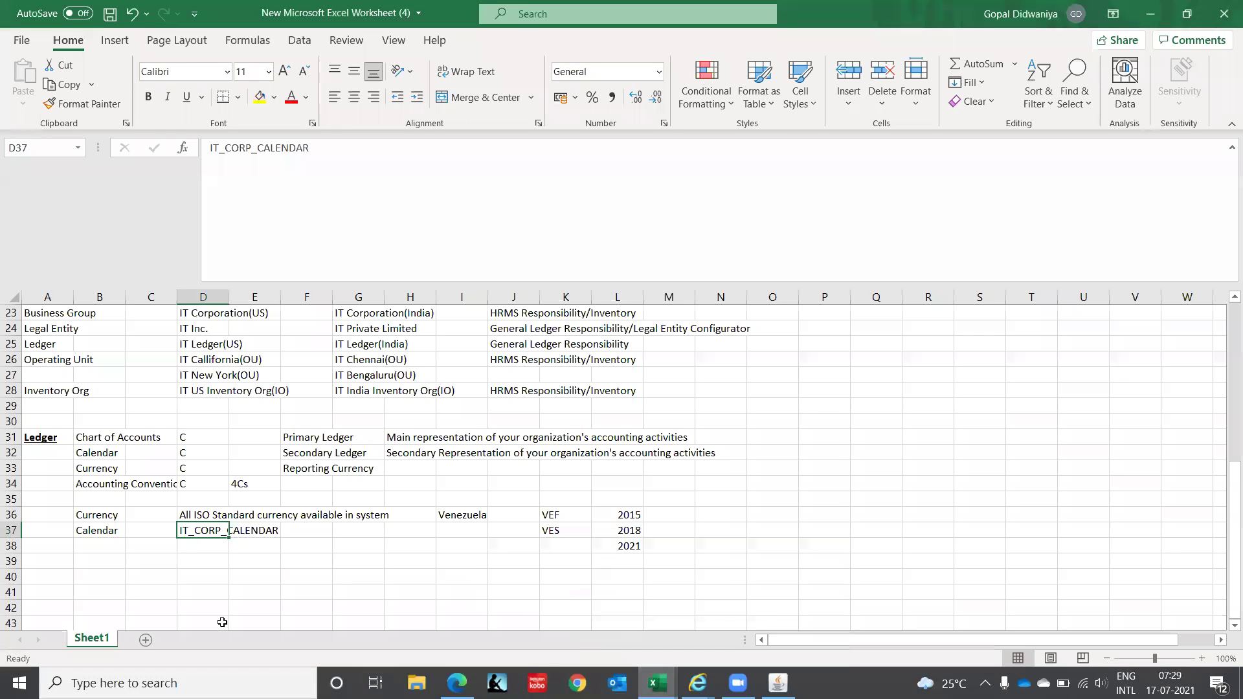
pyautogui.click(203, 542)
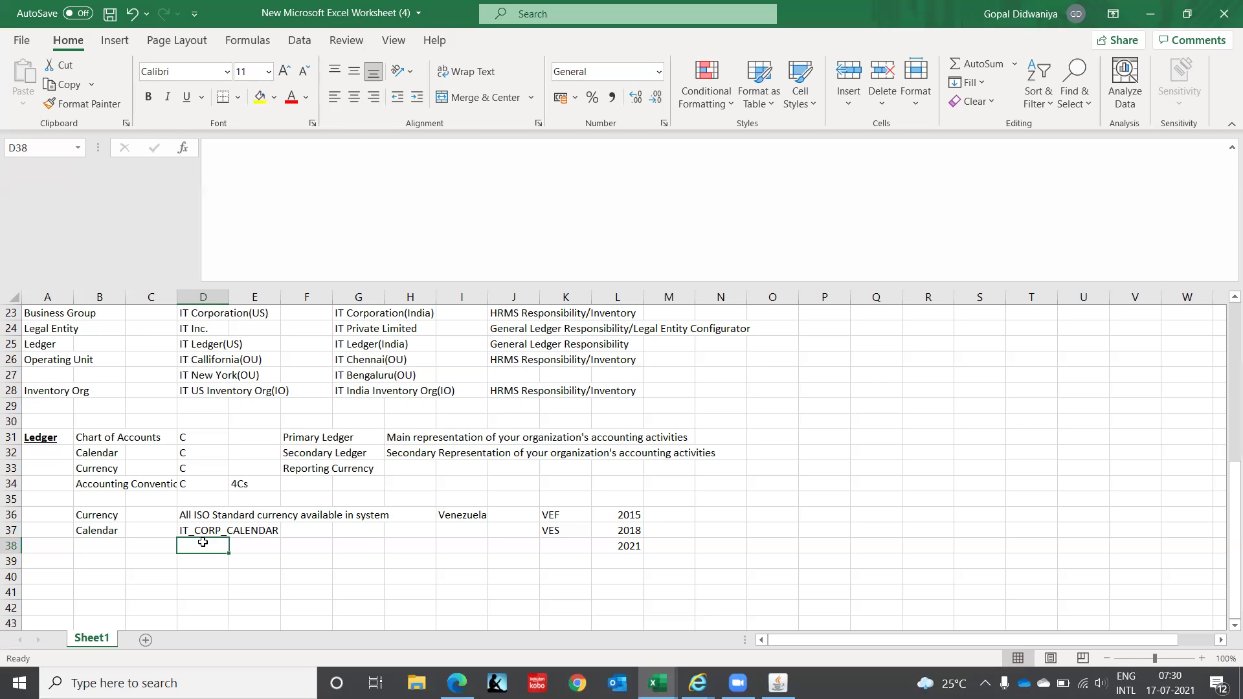
pyautogui.hotkey('alt', 'Tab')
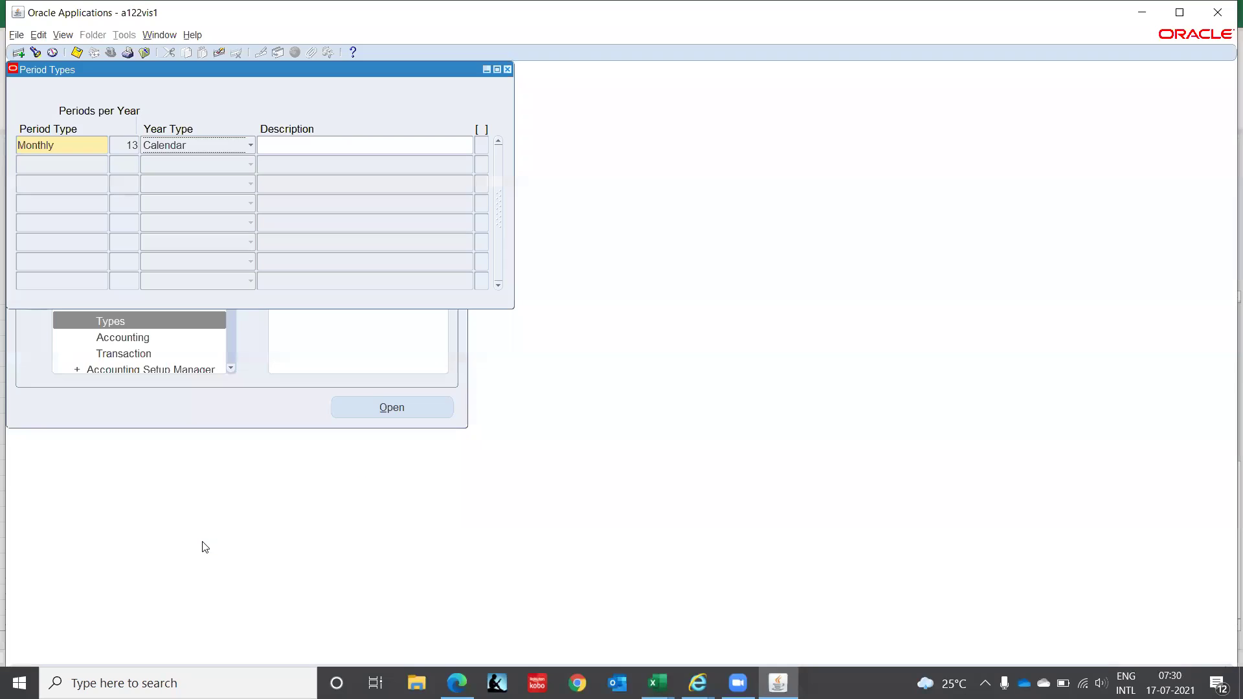
# - Query the Period Types form for the Weekly period type
pyautogui.doubleClick(74, 145)
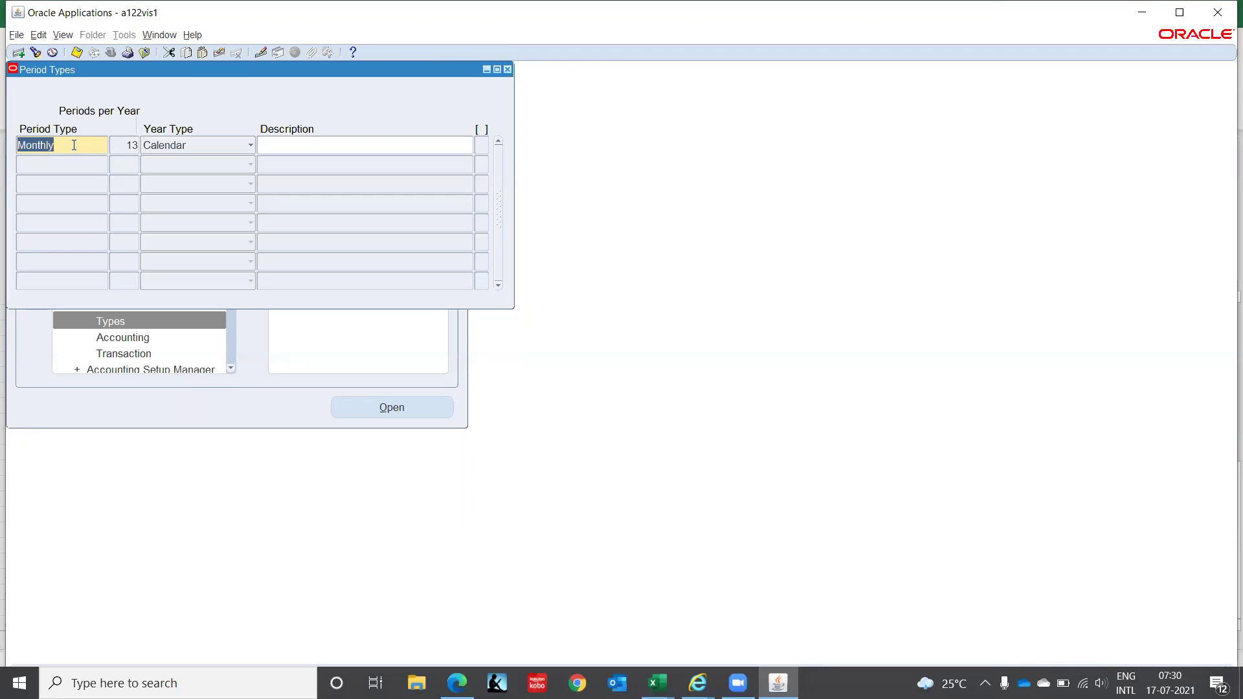
pyautogui.press('F6')
pyautogui.write('Weekly')
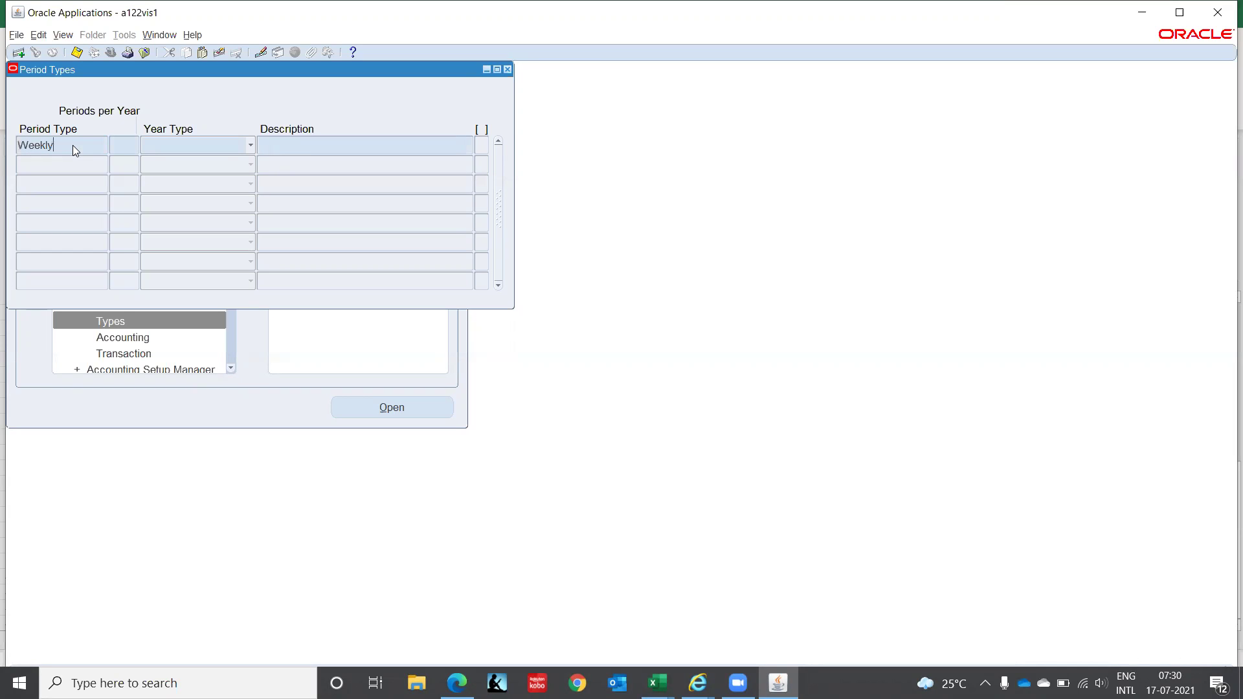
pyautogui.press('Tab')
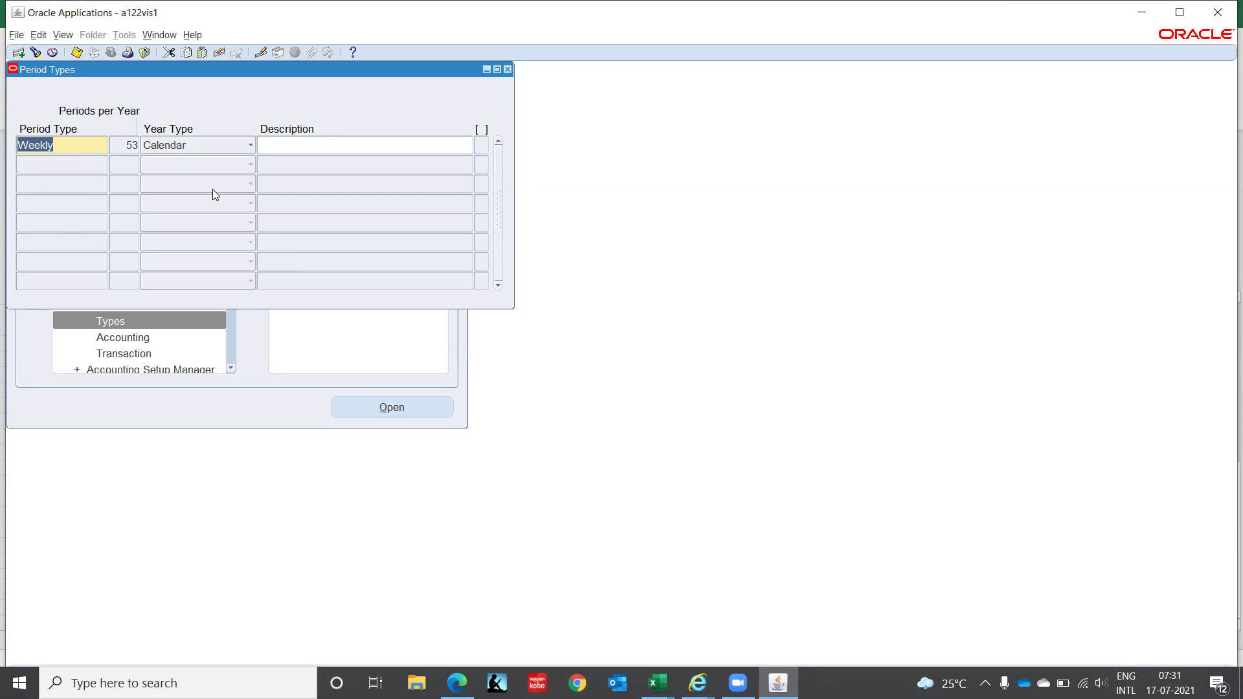
# - Close the Period Types form and open the Accounting calendar form with its Calendar name field active
pyautogui.press('F4')
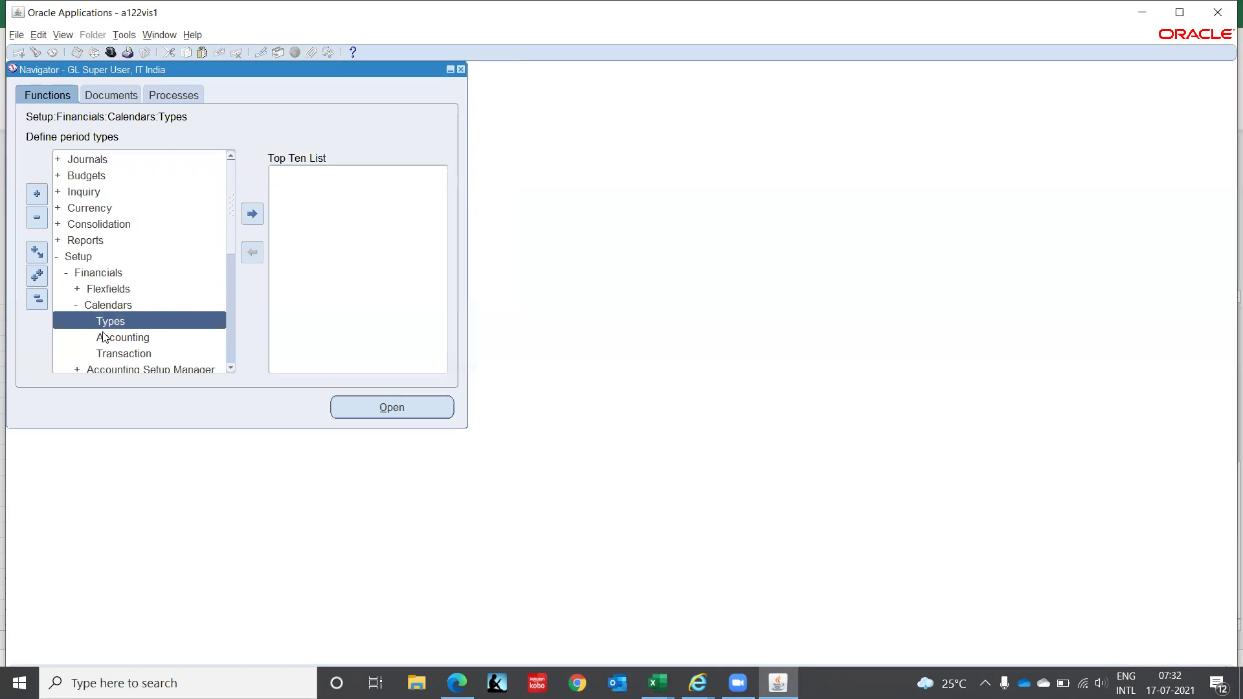
pyautogui.doubleClick(137, 337)
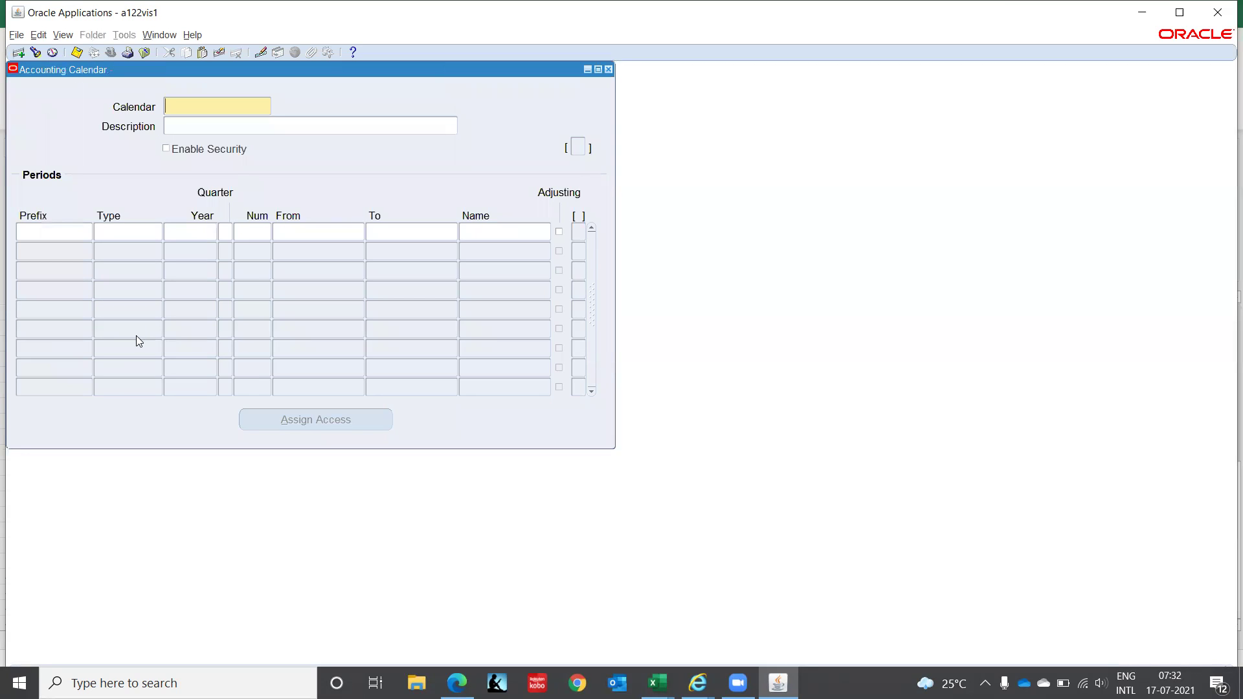
pyautogui.click(181, 104)
# - Copy the calendar name IT_CORP_CALENDAR from cell D37 of the Excel workbook and return to Oracle Applications
pyautogui.hotkey('alt', 'Tab')
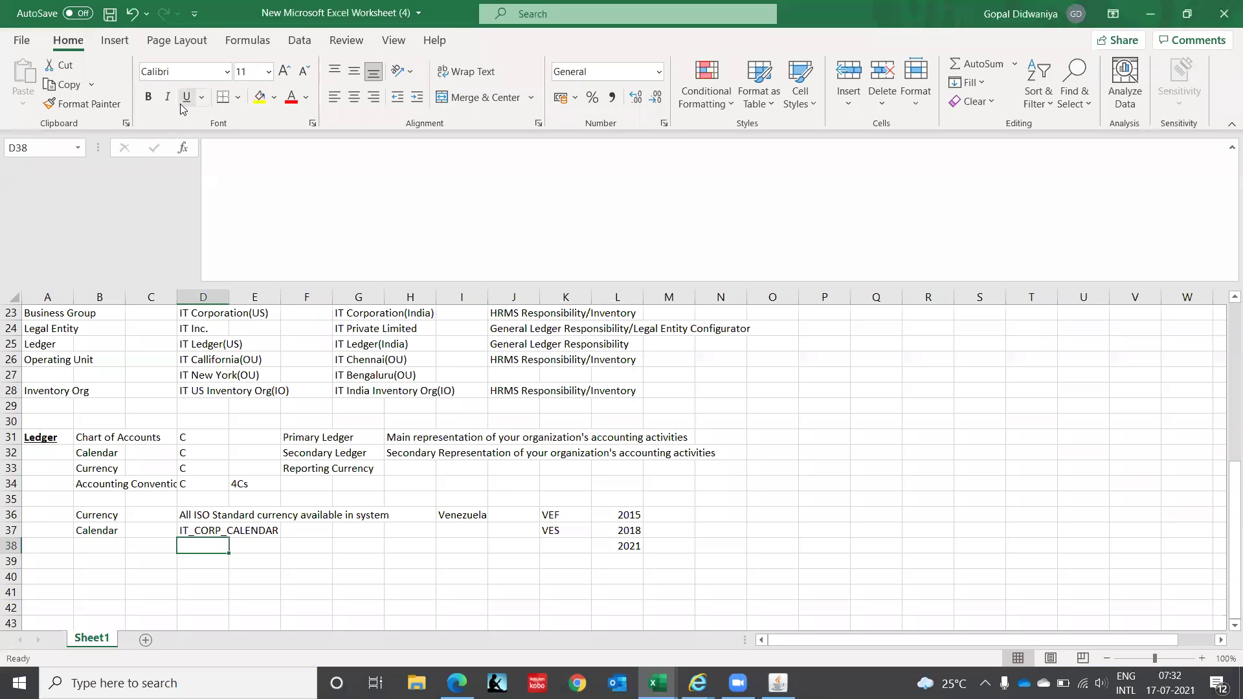
pyautogui.hotkey('ctrl', 'c')
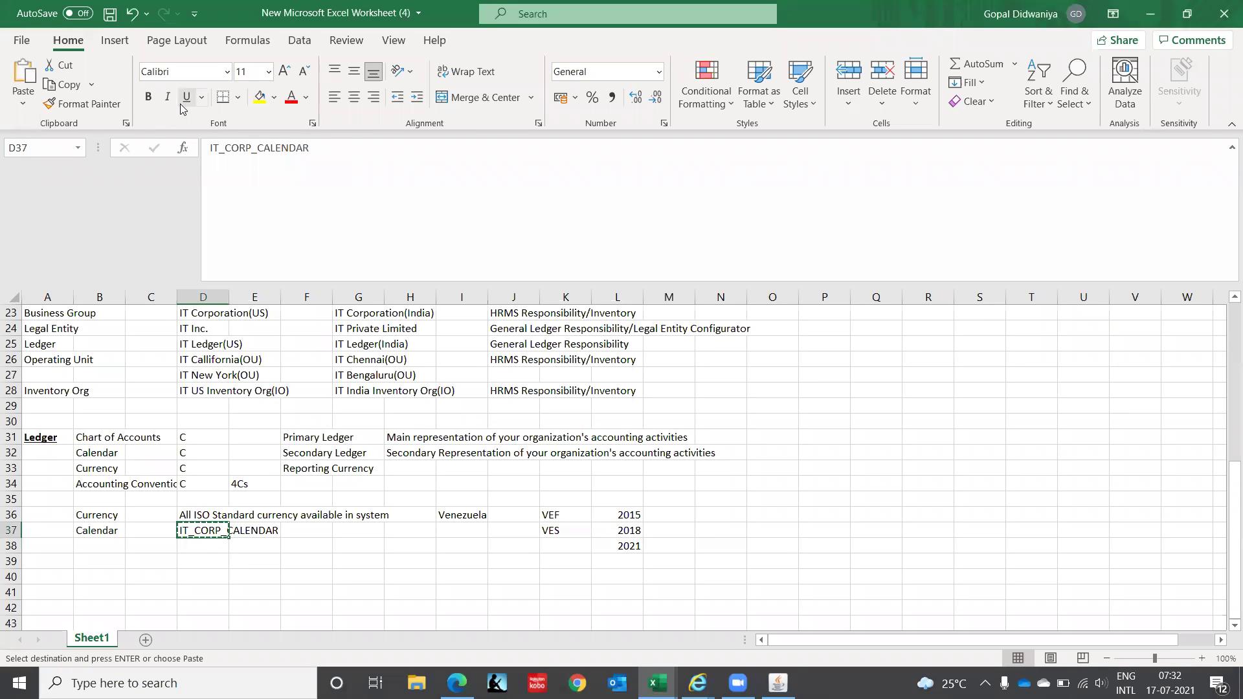
pyautogui.hotkey('alt', 'Tab')
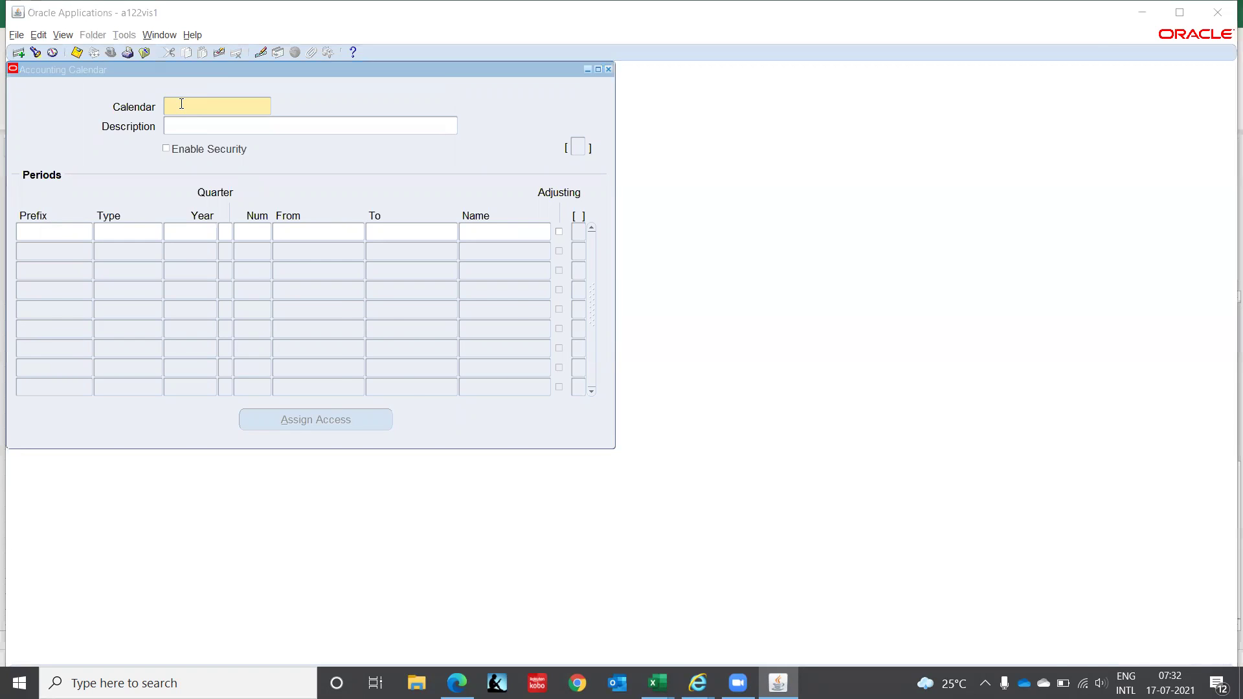
pyautogui.hotkey('alt', 'Tab')
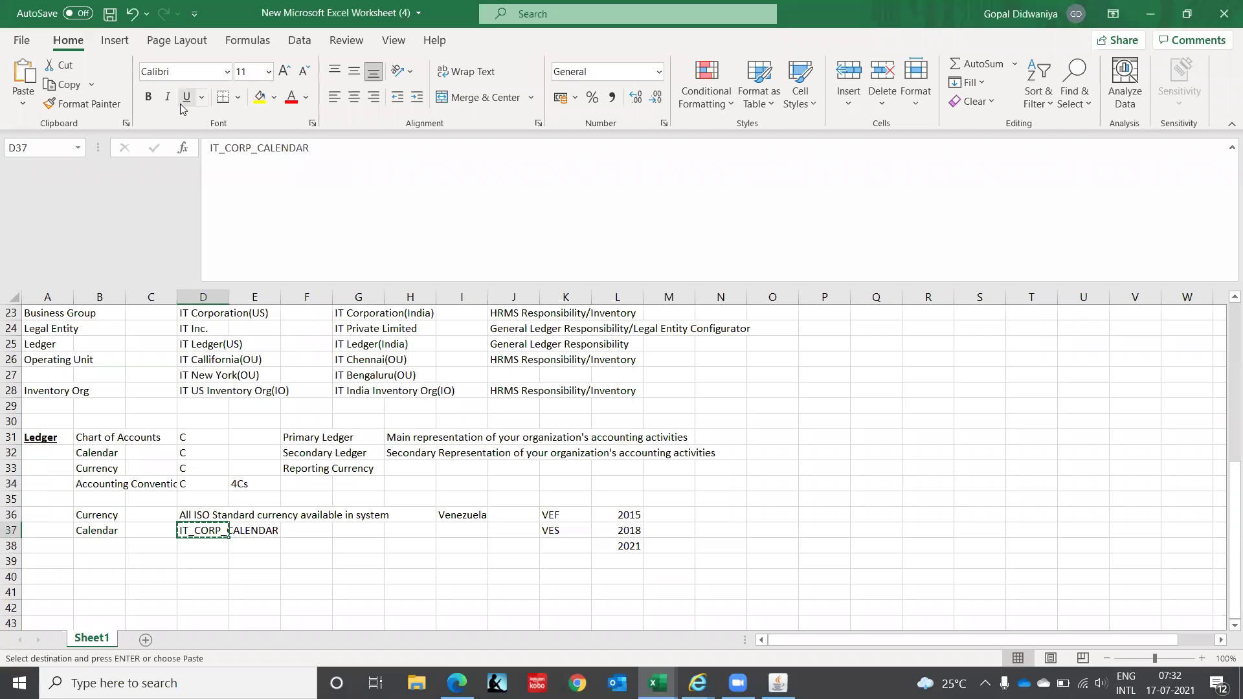
pyautogui.hotkey('alt', 'Tab')
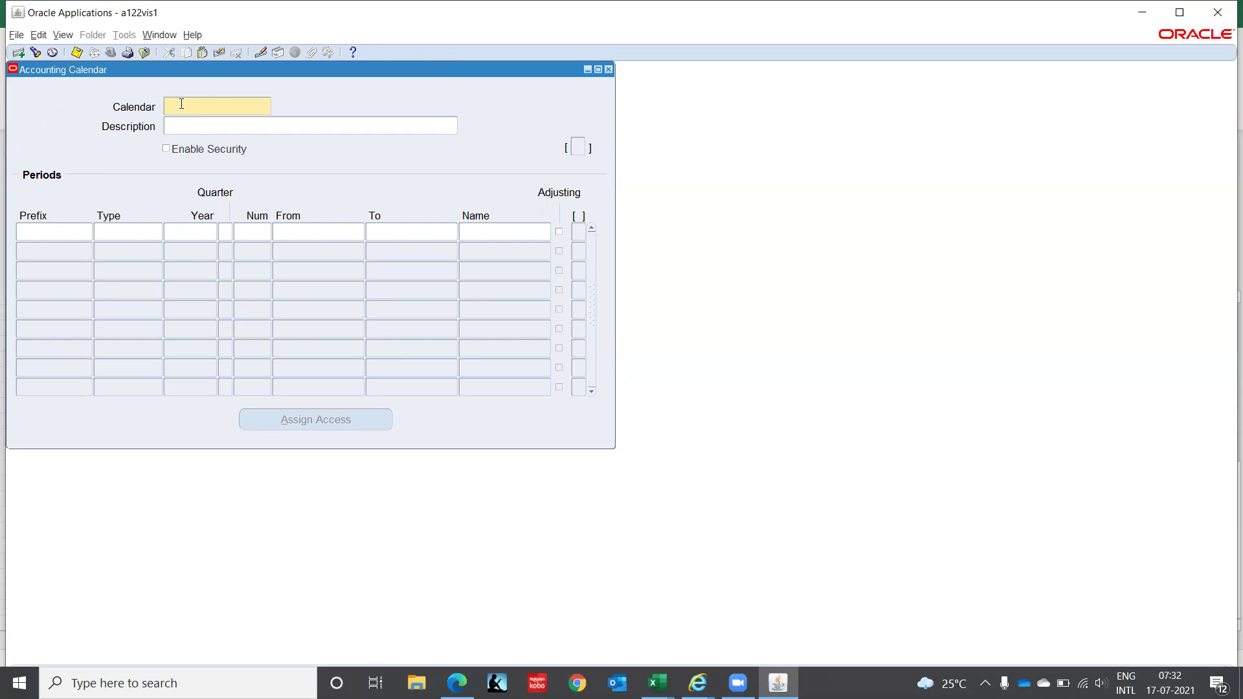
pyautogui.write('IT')
pyautogui.write('_CORP')
pyautogui.write('_CALENDA')
pyautogui.press('BackSpace')
pyautogui.press('BackSpace')
pyautogui.press('BackSpace')
pyautogui.press('BackSpace')
pyautogui.press('BackSpace')
pyautogui.press('BackSpace')
pyautogui.press('BackSpace')
pyautogui.press('BackSpace')
pyautogui.press('BackSpace')
pyautogui.press('BackSpace')
pyautogui.press('BackSpace')
pyautogui.press('BackSpace')
pyautogui.press('BackSpace')
pyautogui.press('BackSpace')
pyautogui.press('BackSpace')
# - Name the accounting calendar IT_CORP_MONTHLY
pyautogui.write('IT_CORP_MONTHLY')
pyautogui.press('Tab')
pyautogui.hotkey('ctrl', 'v')
pyautogui.press('BackSpace')
pyautogui.press('BackSpace')
pyautogui.press('BackSpace')
pyautogui.press('BackSpace')
pyautogui.press('BackSpace')
pyautogui.press('BackSpace')
pyautogui.press('BackSpace')
pyautogui.press('BackSpace')
pyautogui.press('BackSpace')
pyautogui.press('BackSpace')
pyautogui.press('BackSpace')
pyautogui.press('BackSpace')
pyautogui.press('BackSpace')
pyautogui.press('BackSpace')
pyautogui.press('BackSpace')
pyautogui.press('BackSpace')
# - Enter "IT Corporation Monthly Calendar" as the calendar description
pyautogui.write('IT Corporation Monthl')
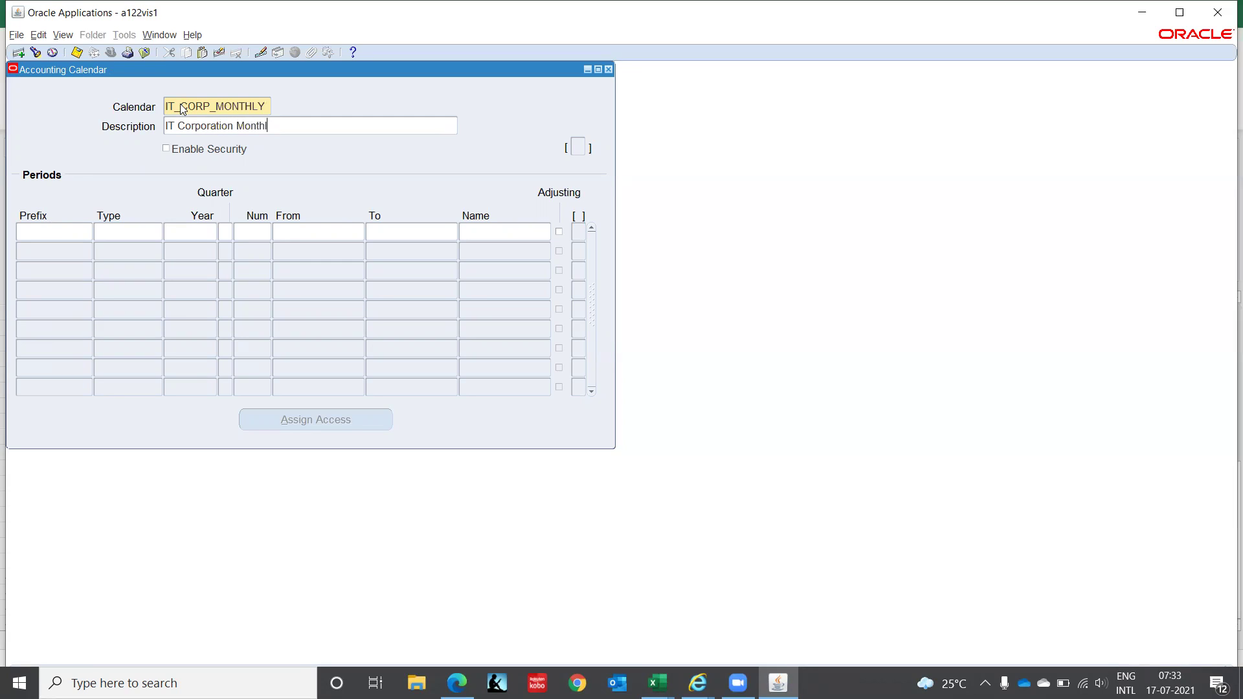
pyautogui.write('y Calendar')
pyautogui.click(336, 124)
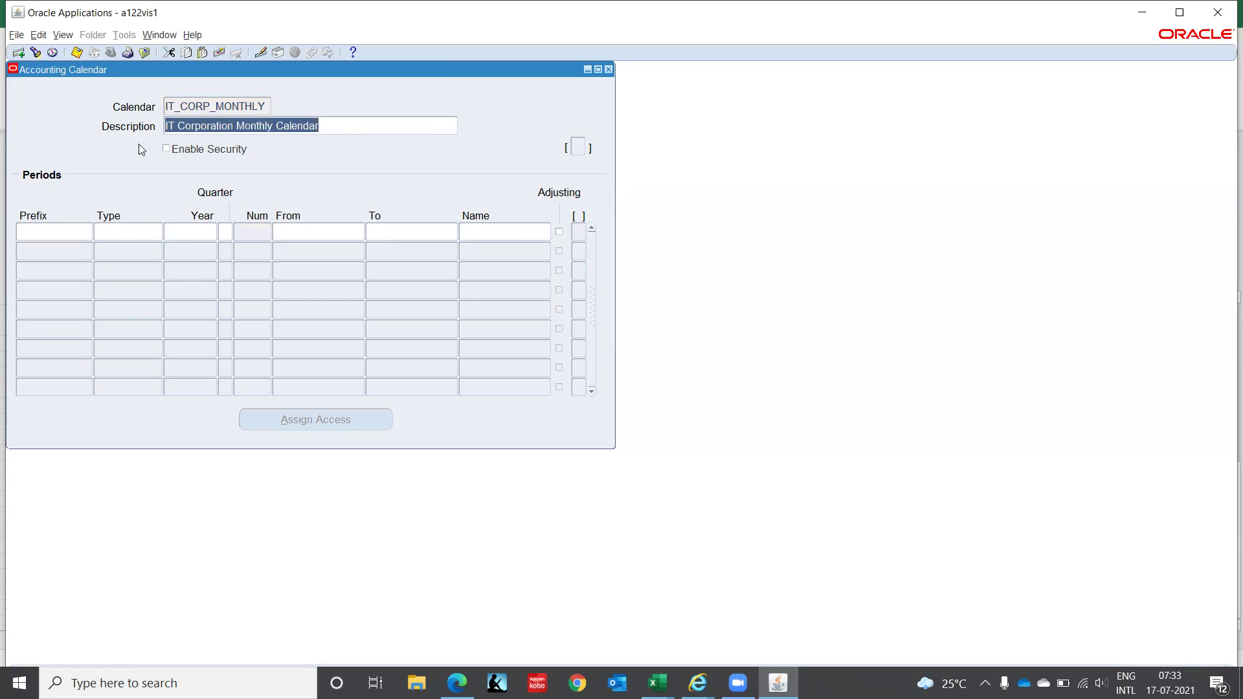
# - Add a first period row with prefix JAN and the period type Monthly
pyautogui.click(53, 234)
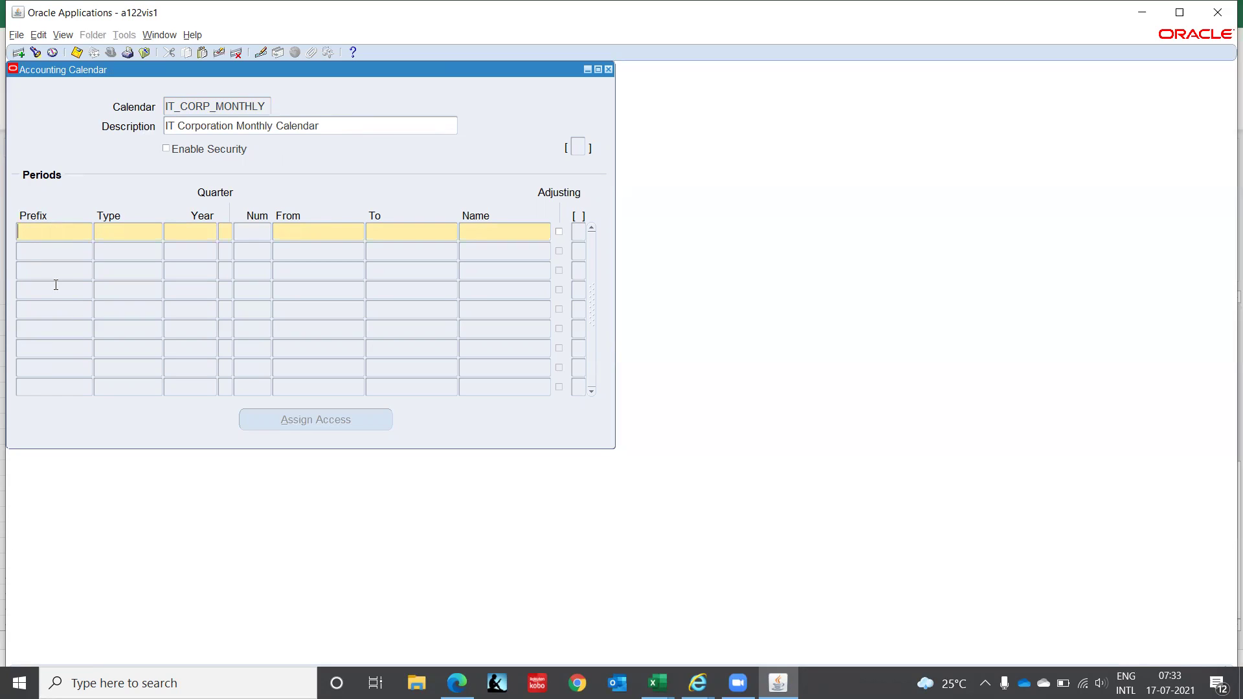
pyautogui.write('JAN')
pyautogui.press('Tab')
pyautogui.write('MONTH')
pyautogui.press('Tab')
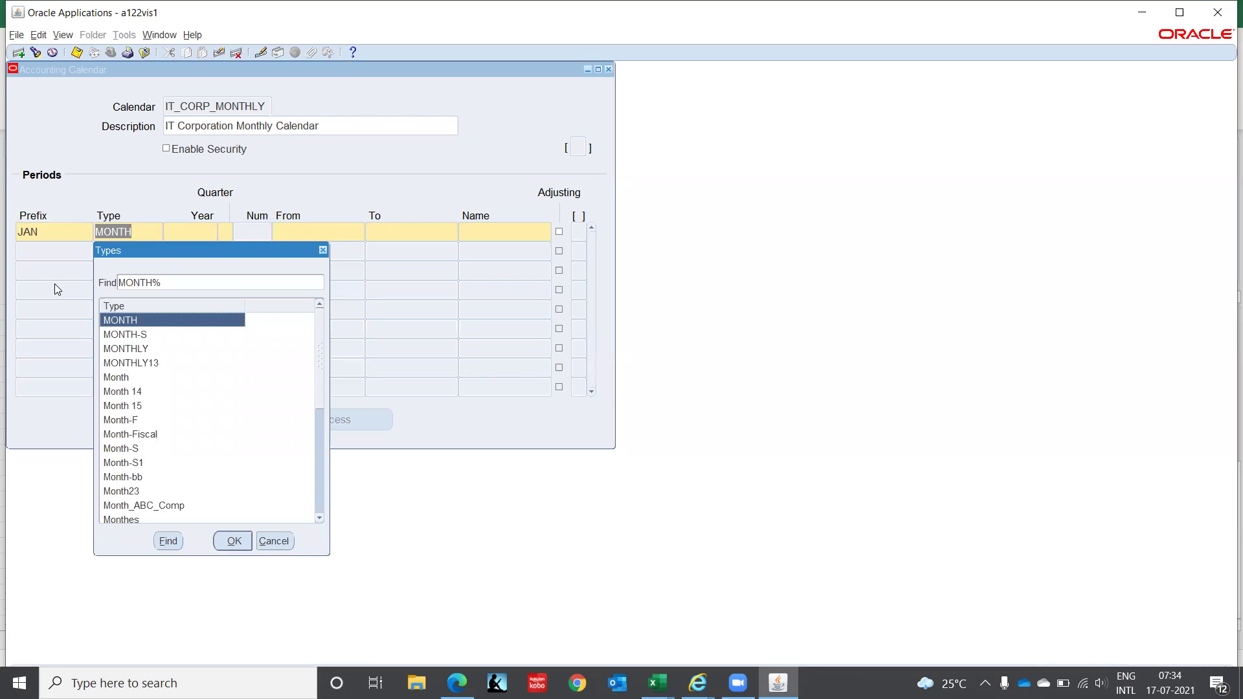
pyautogui.press('Down')
pyautogui.press('Down')
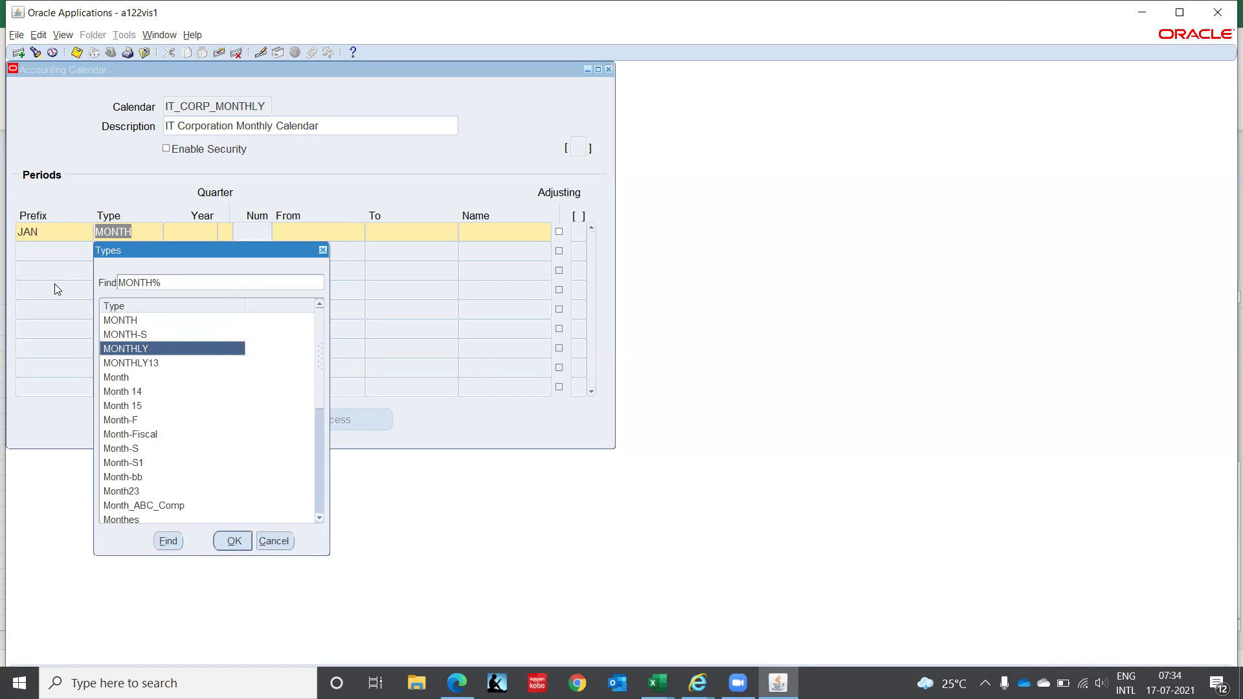
pyautogui.press('Down')
pyautogui.press('Down')
pyautogui.press('Down')
pyautogui.press('Down')
pyautogui.press('Down')
pyautogui.press('Down')
pyautogui.press('Down')
pyautogui.press('Down')
pyautogui.press('Down')
pyautogui.press('Down')
pyautogui.press('Down')
pyautogui.press('Down')
pyautogui.press('Down')
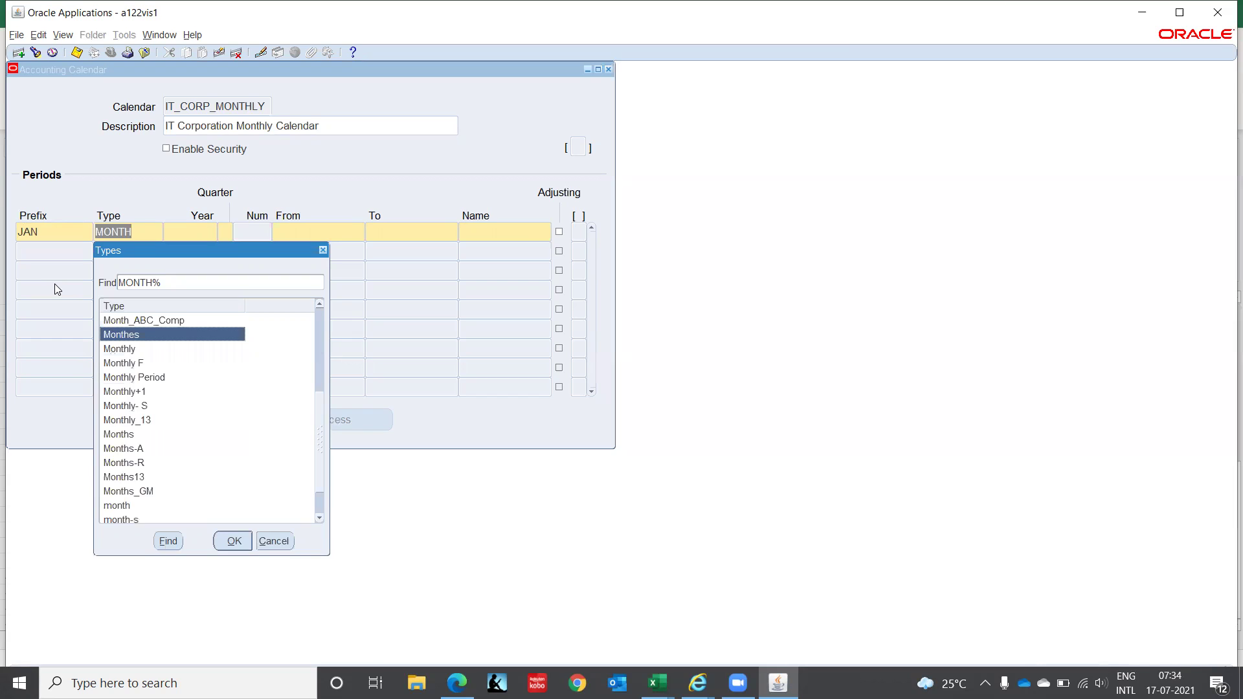
pyautogui.press('Return')
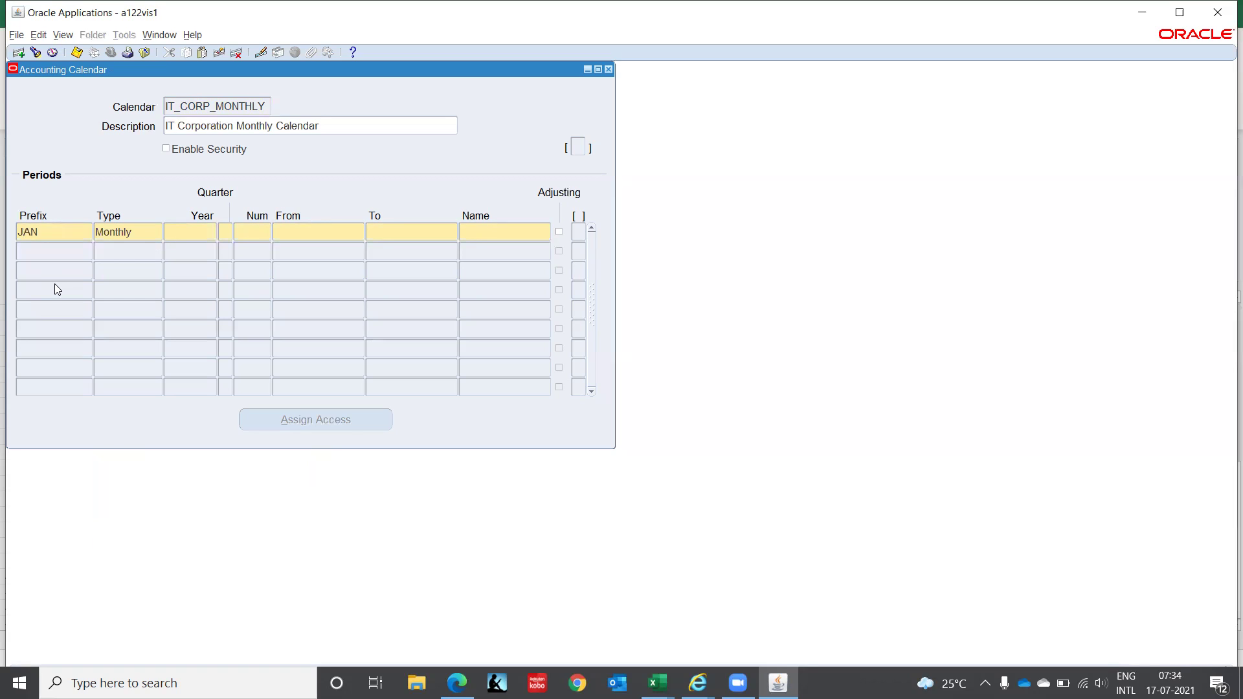
# - Set the JAN period's year to 2021, its quarter to 1 and its period number to 1
pyautogui.write('2021')
pyautogui.write('31')
pyautogui.press('Tab')
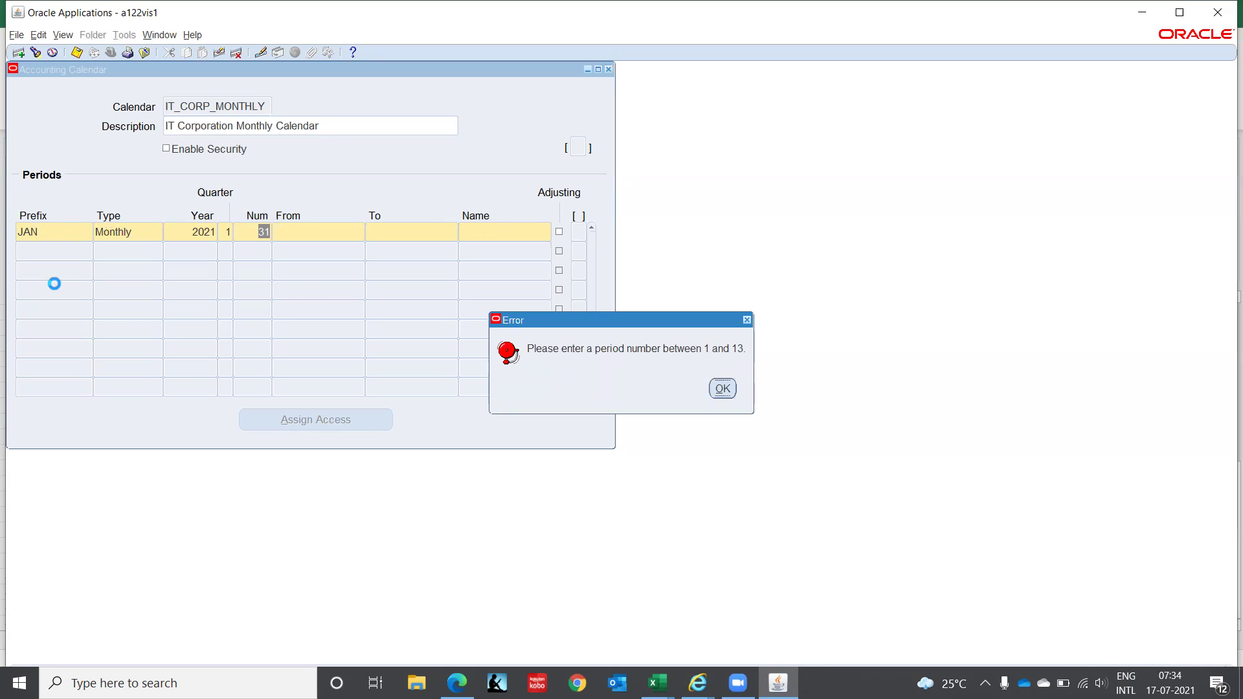
pyautogui.press('Return')
pyautogui.press('BackSpace')
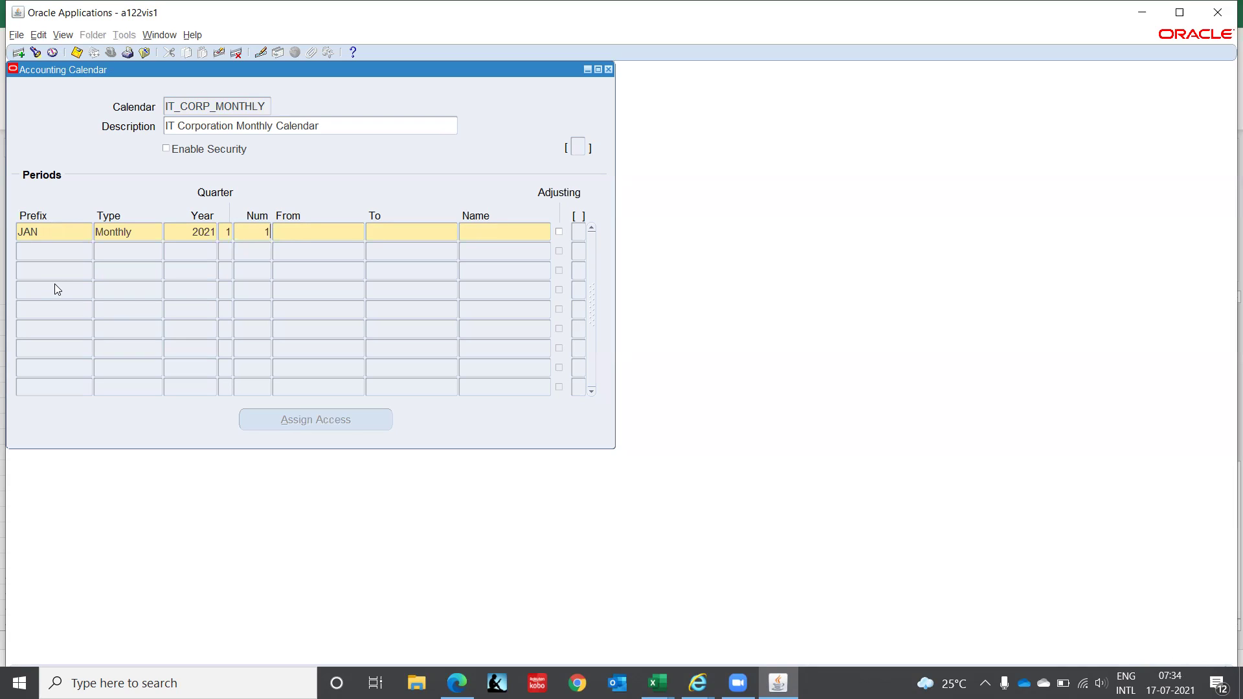
pyautogui.press('Tab')
# - Set the JAN period's date range from 01-JAN-2021 to 31-JAN-2021, keeping the suggested name and leaving it non-adjusting
pyautogui.click(76, 253)
pyautogui.write('01012021')
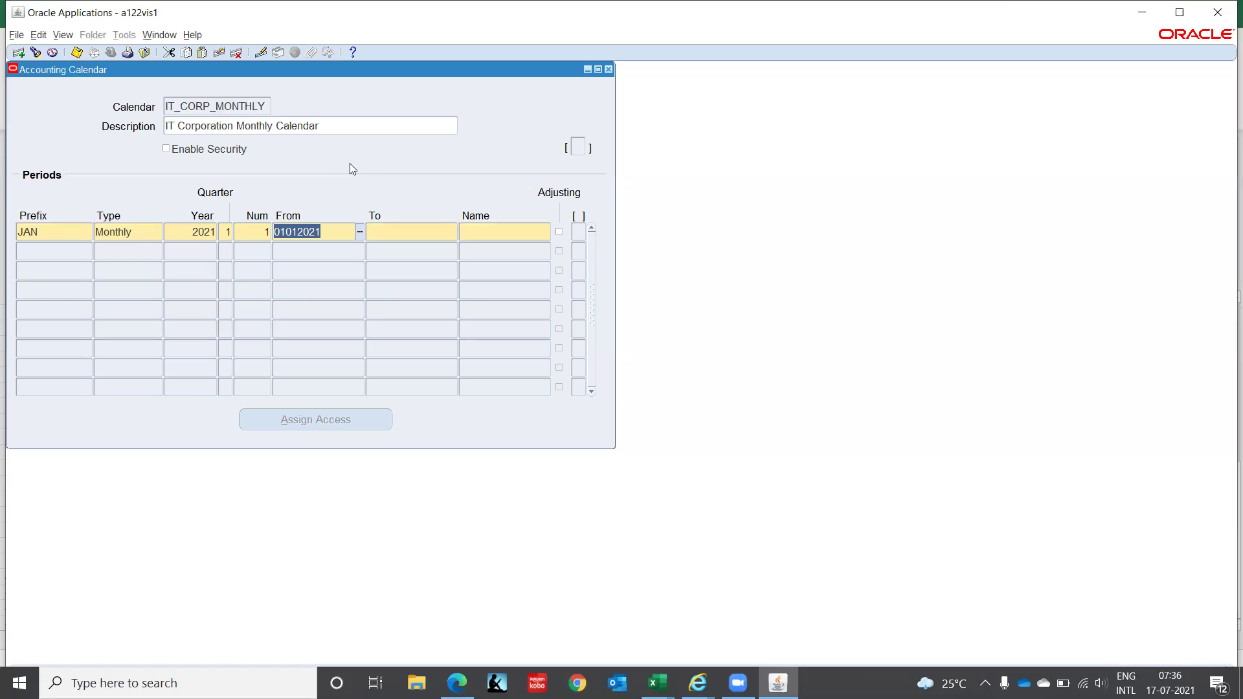
pyautogui.write('01')
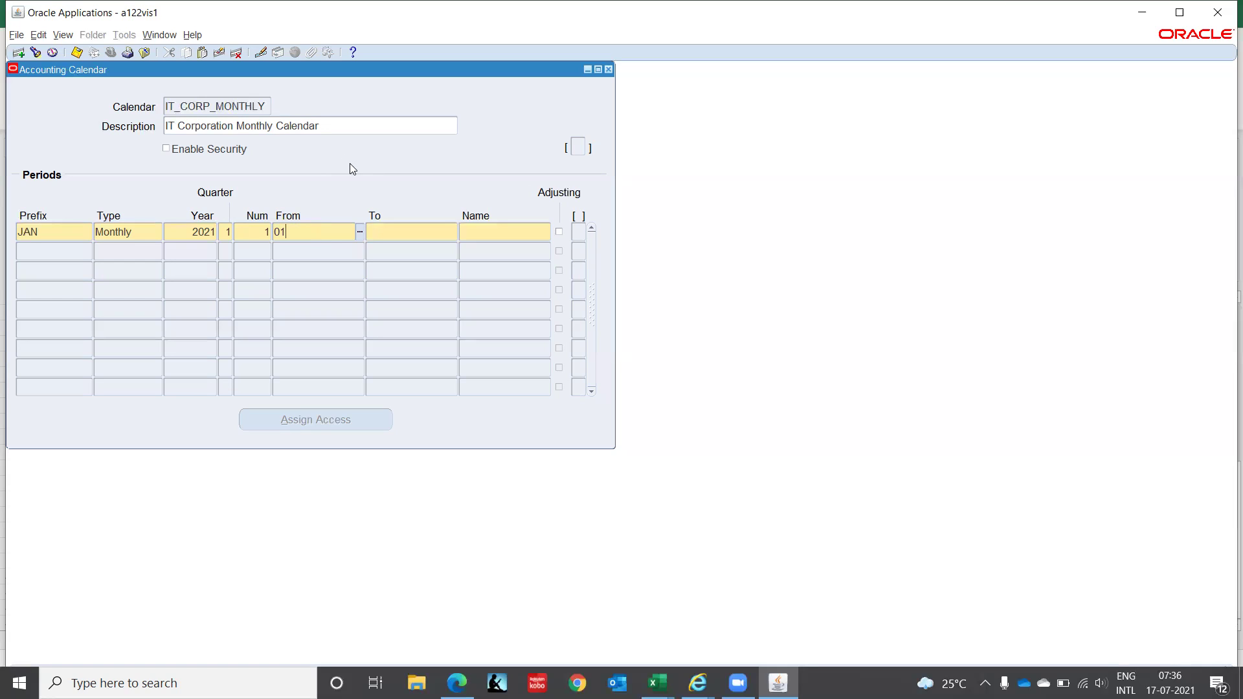
pyautogui.write('JAN2021')
pyautogui.press('Tab')
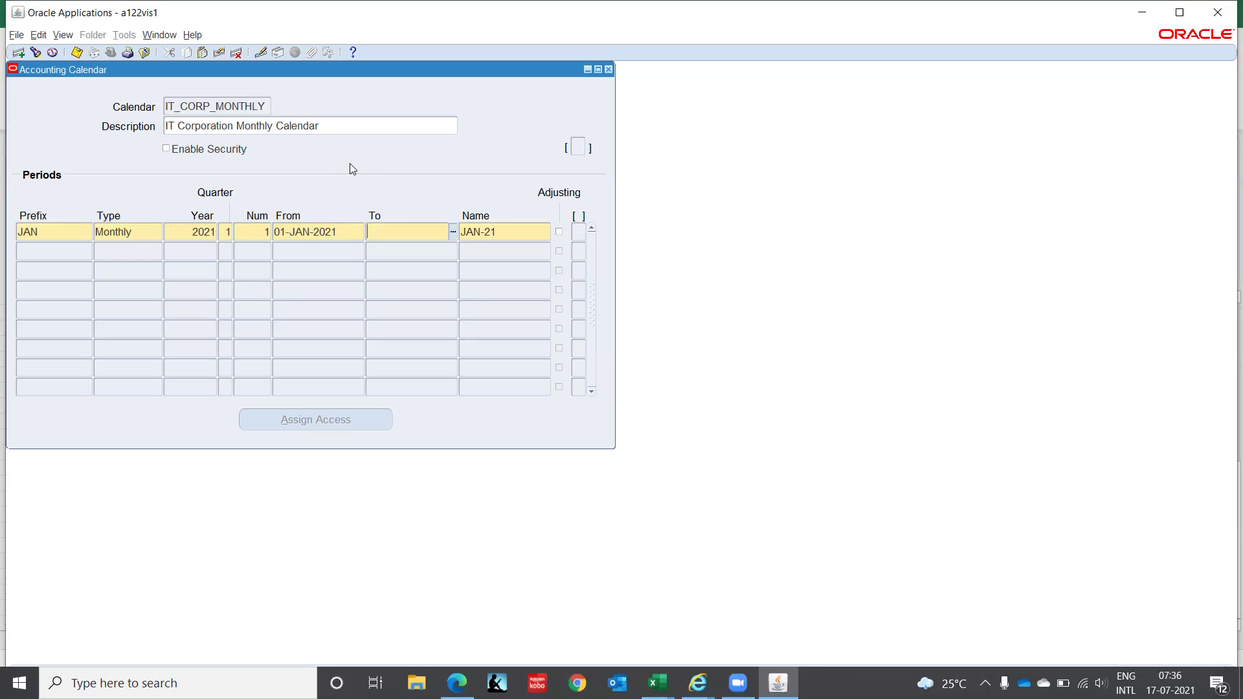
pyautogui.write('31-')
pyautogui.write('JAN-202')
pyautogui.write('1')
pyautogui.press('Tab')
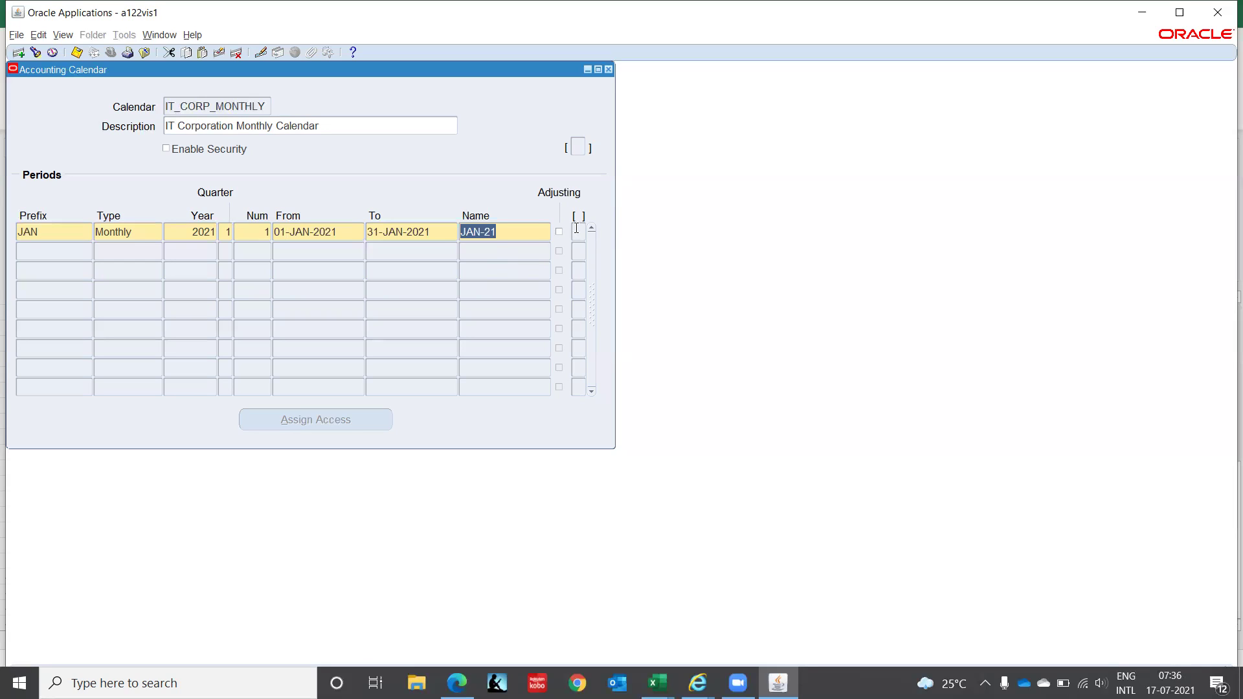
pyautogui.press('Tab')
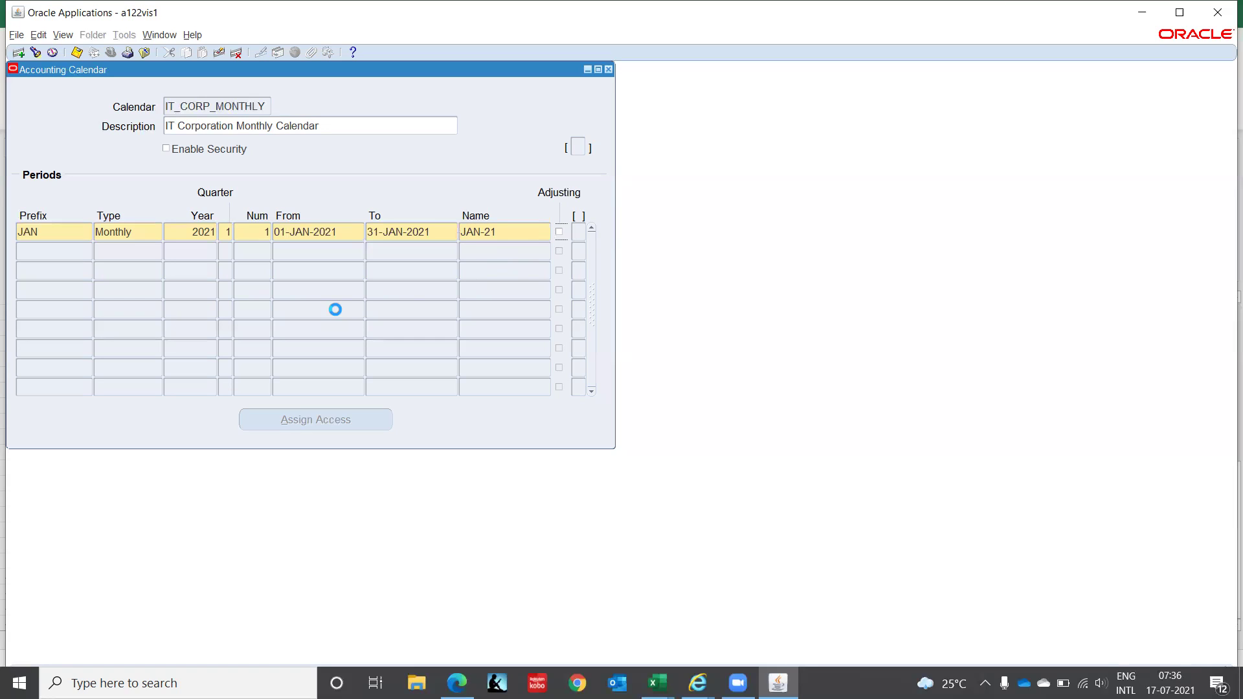
# - Add a second period row with prefix FEB, type Monthly, year 2021 and quarter 1
pyautogui.write('FEB')
pyautogui.press('Tab')
pyautogui.write('MONTHLY')
pyautogui.press('Tab')
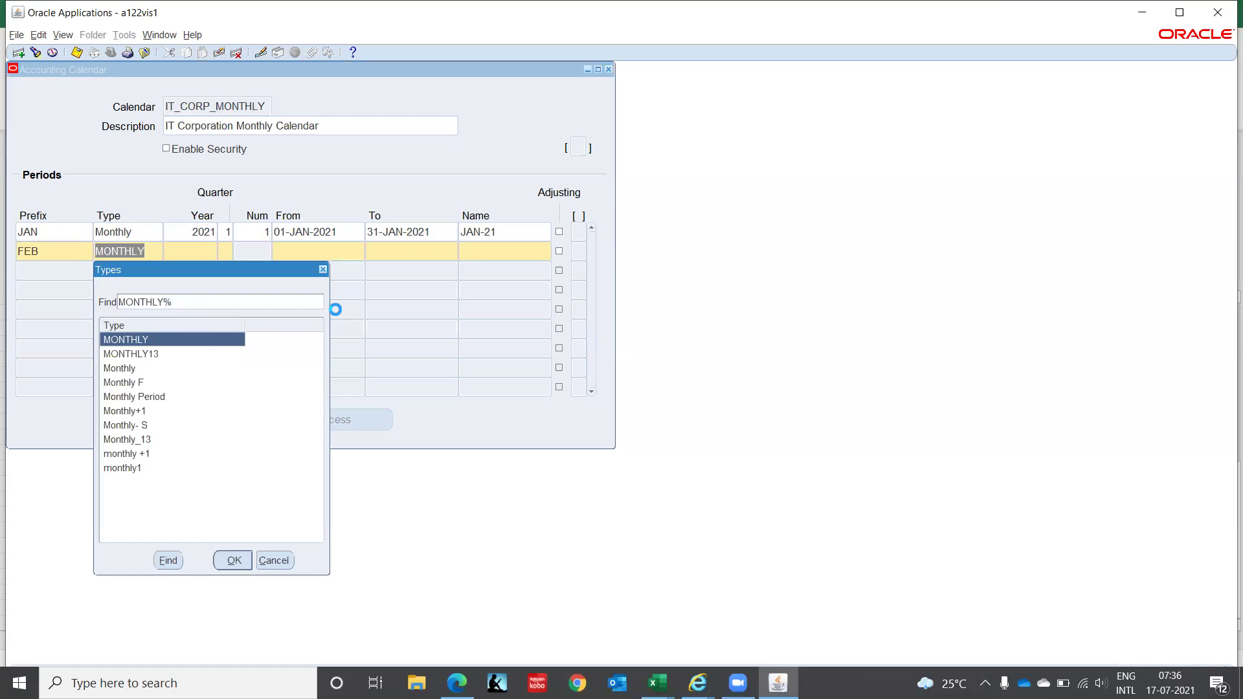
pyautogui.press('Down')
pyautogui.press('Down')
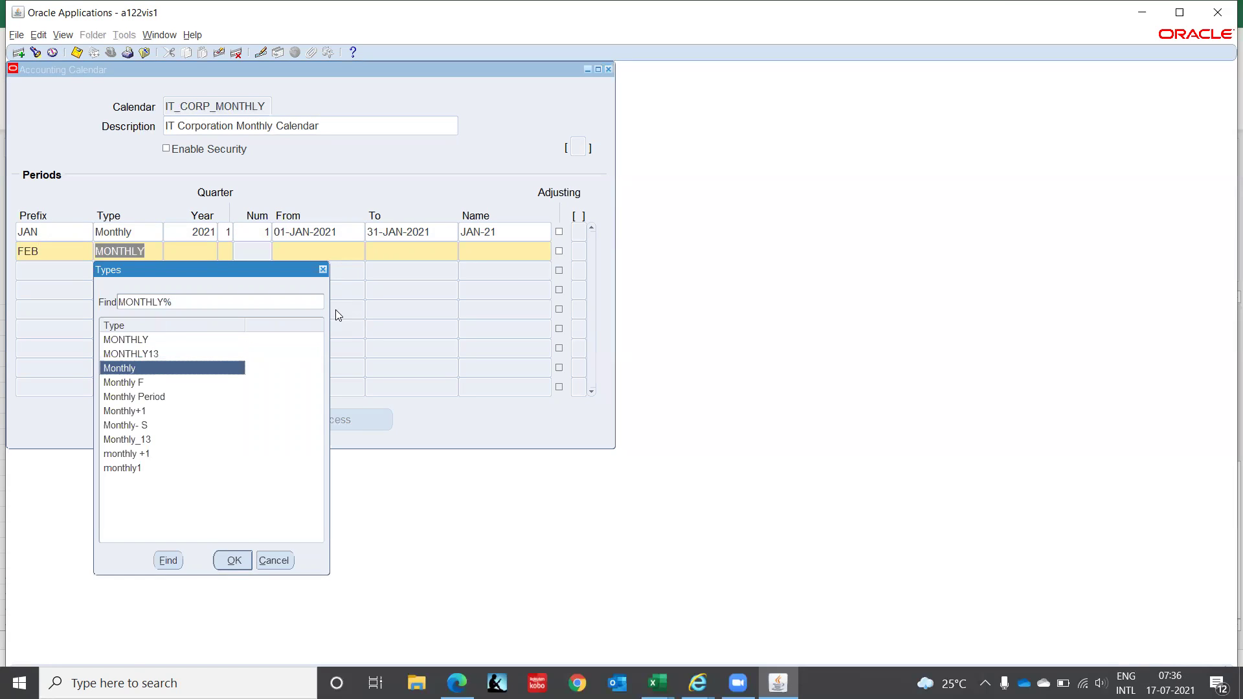
pyautogui.press('Return')
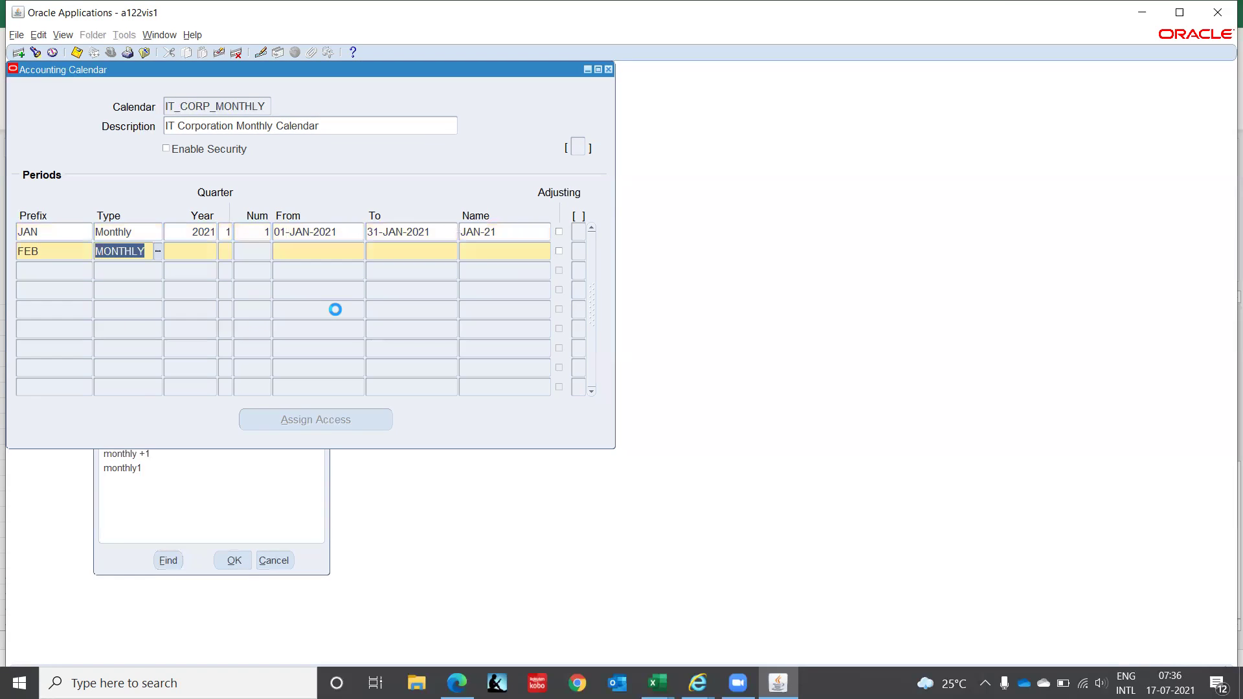
pyautogui.write('2021')
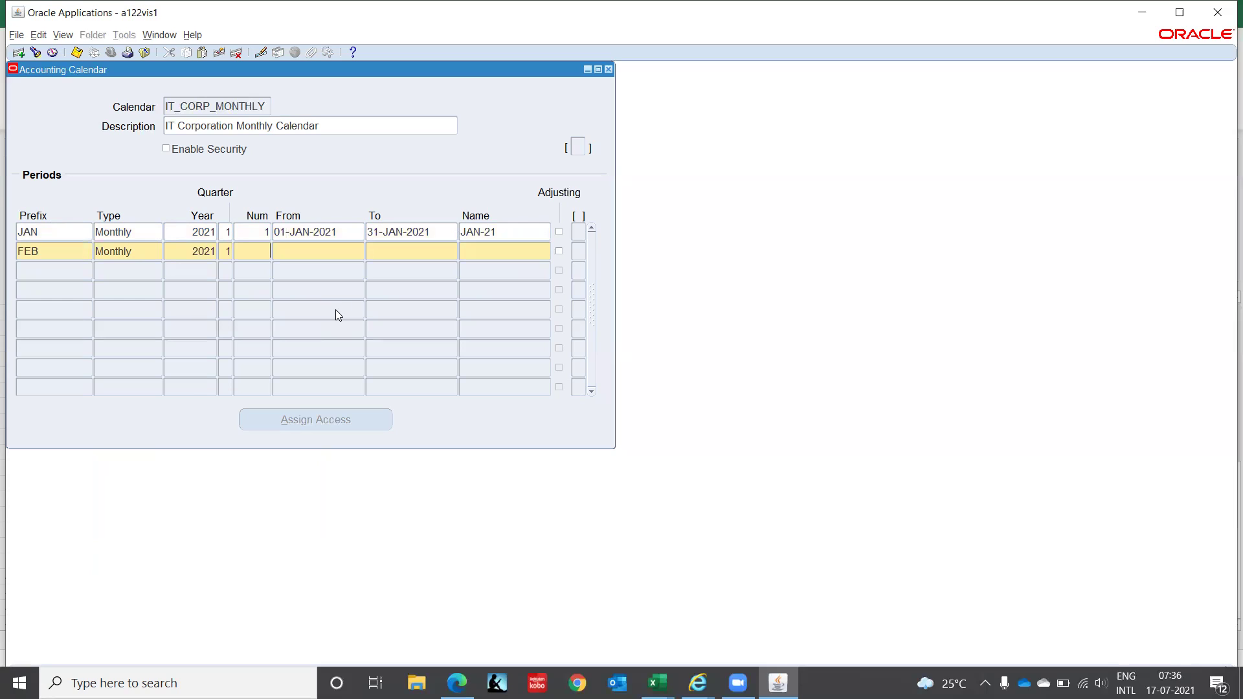
# - Give the FEB period number 2 and the date range 01-FEB-2021 to 28-FEB-2021
pyautogui.write('2')
pyautogui.press('Tab')
pyautogui.write('01-')
pyautogui.write('FEB-202')
pyautogui.write('1')
pyautogui.press('Tab')
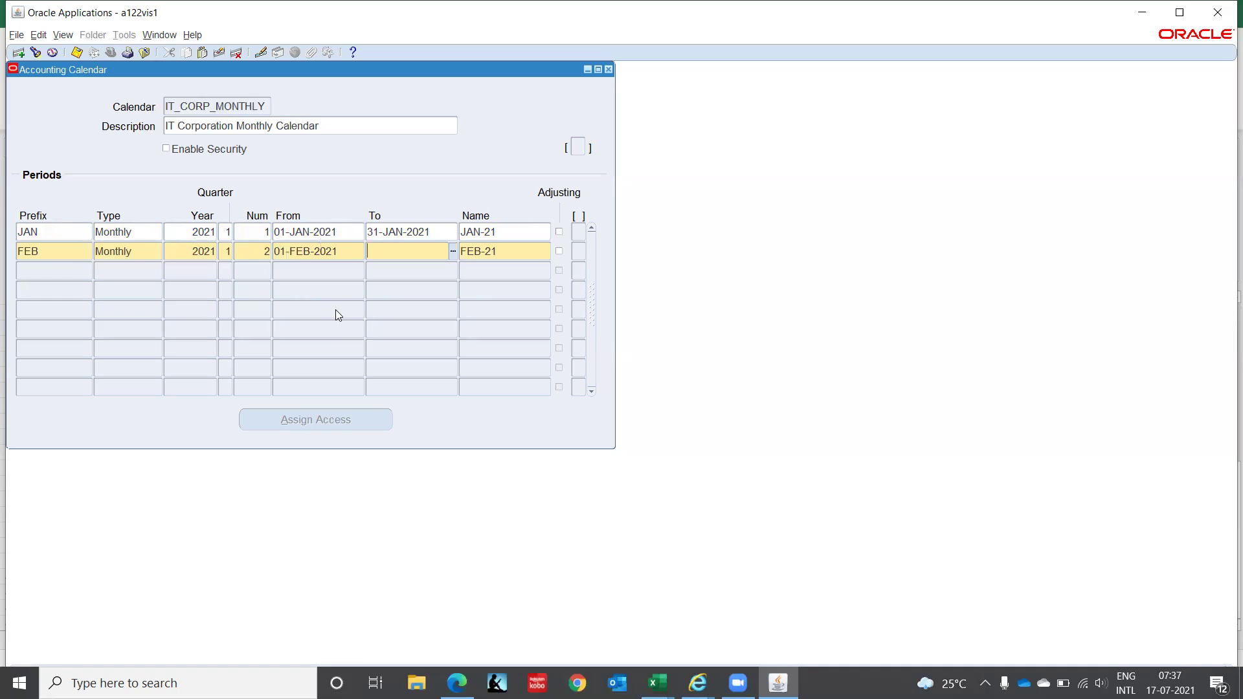
pyautogui.write('28-')
pyautogui.write('FEB-202')
pyautogui.write('1')
pyautogui.press('Tab')
pyautogui.press('Tab')
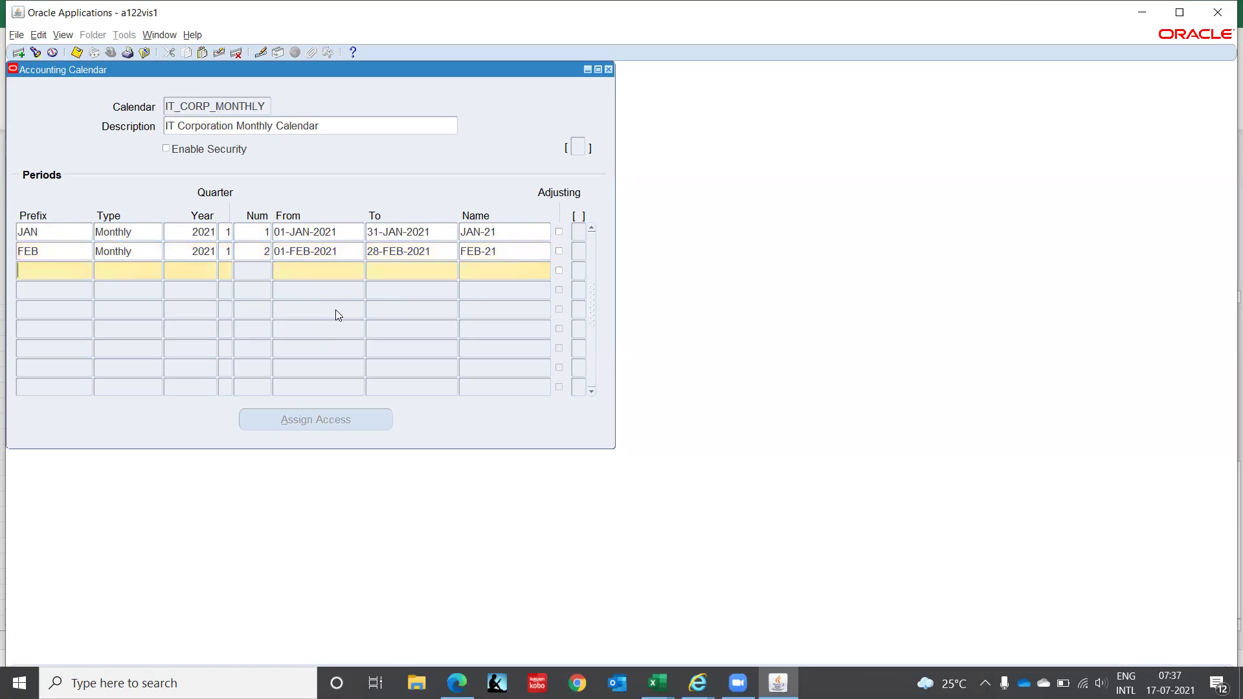
# - Add a third period row with prefix MAR, type Monthly, year 2021 and quarter 1
pyautogui.write('MAR')
pyautogui.press('Tab')
pyautogui.click(102, 280)
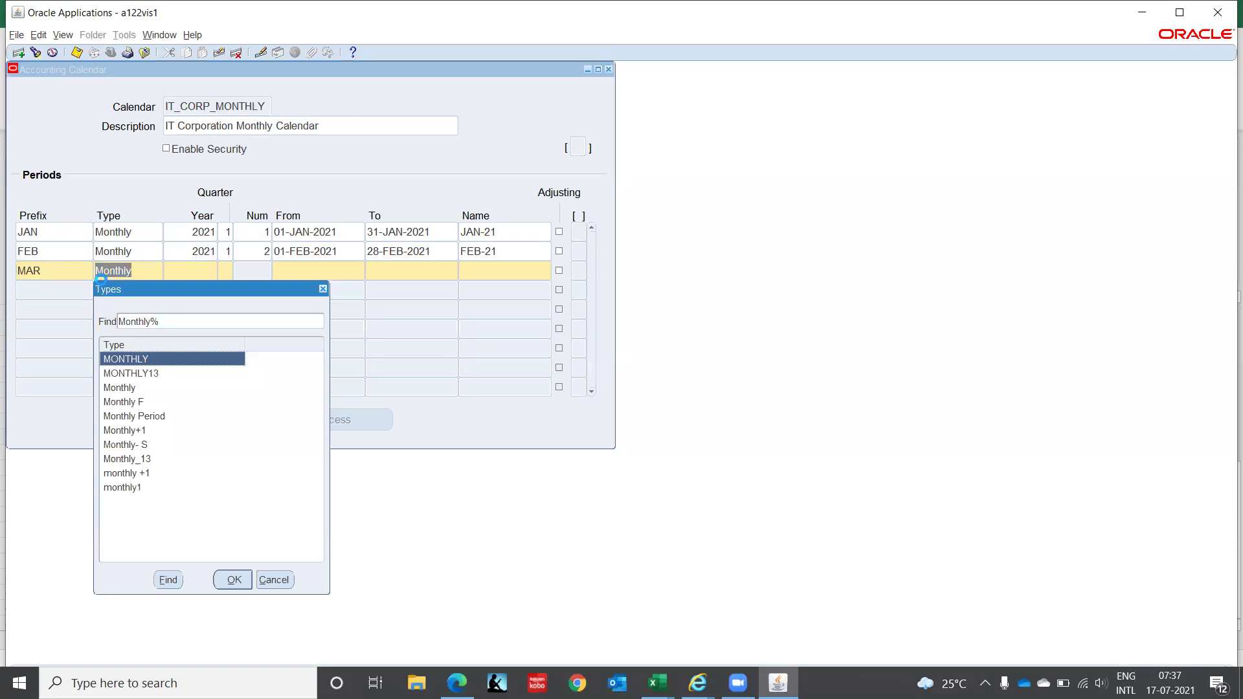
pyautogui.press('Down')
pyautogui.press('Down')
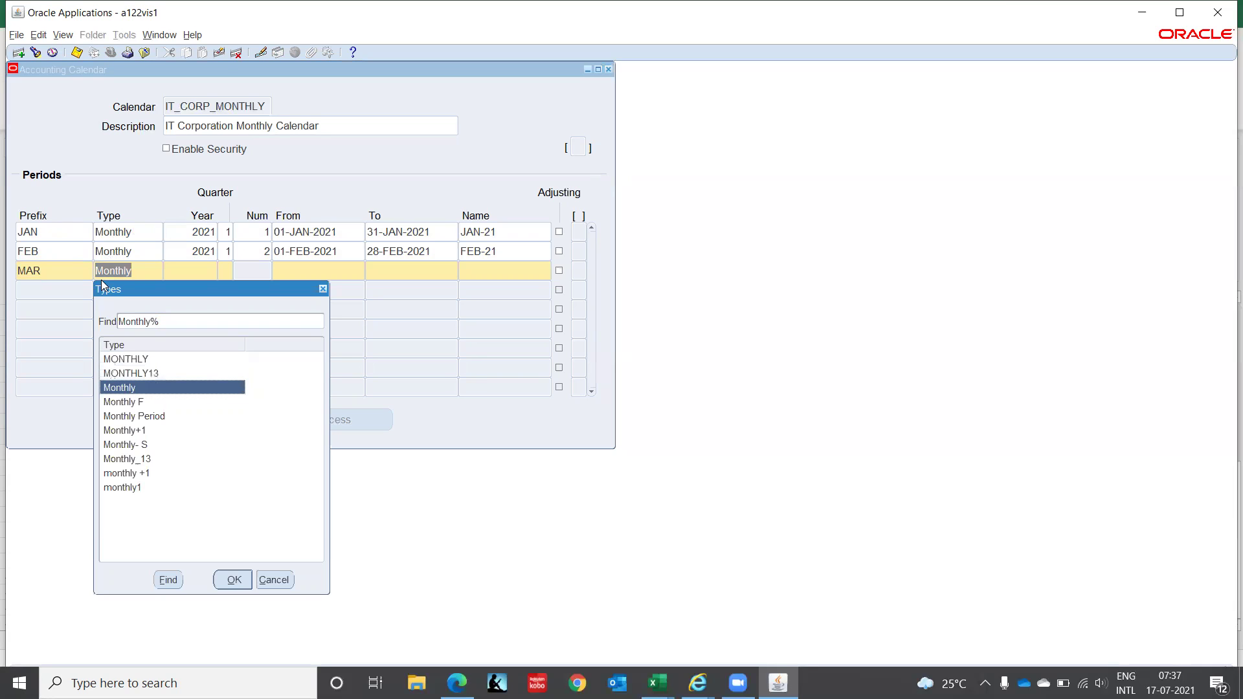
pyautogui.press('Return')
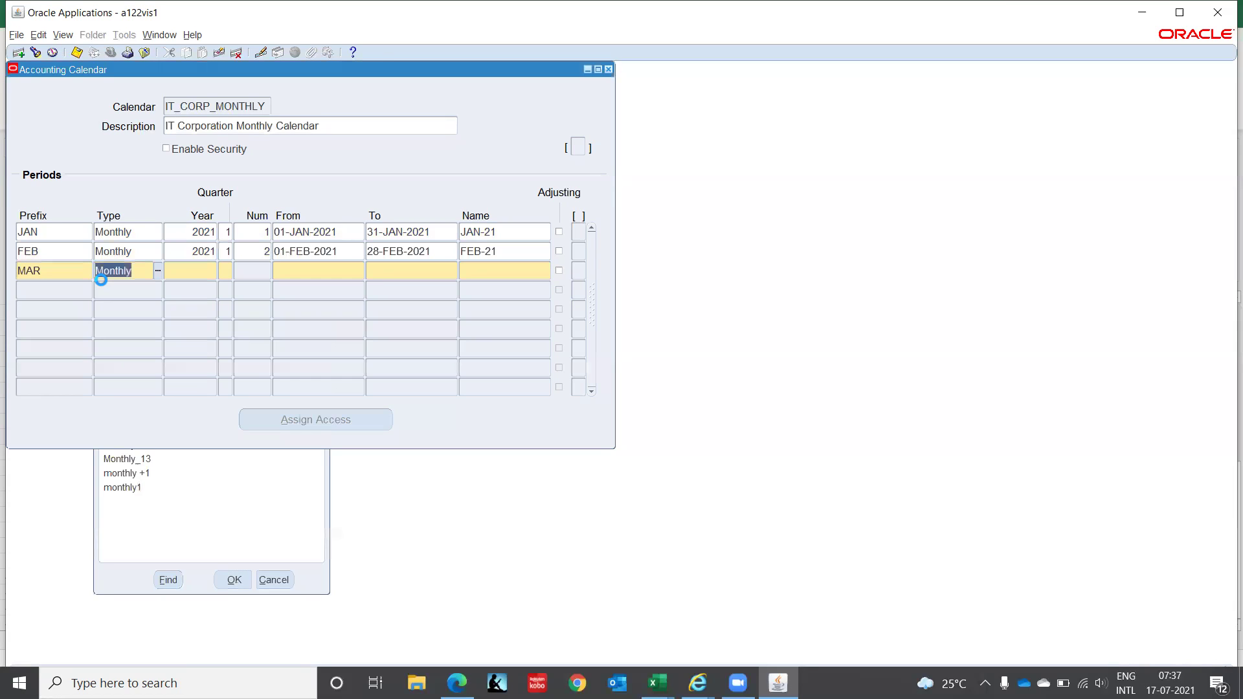
pyautogui.write('2021')
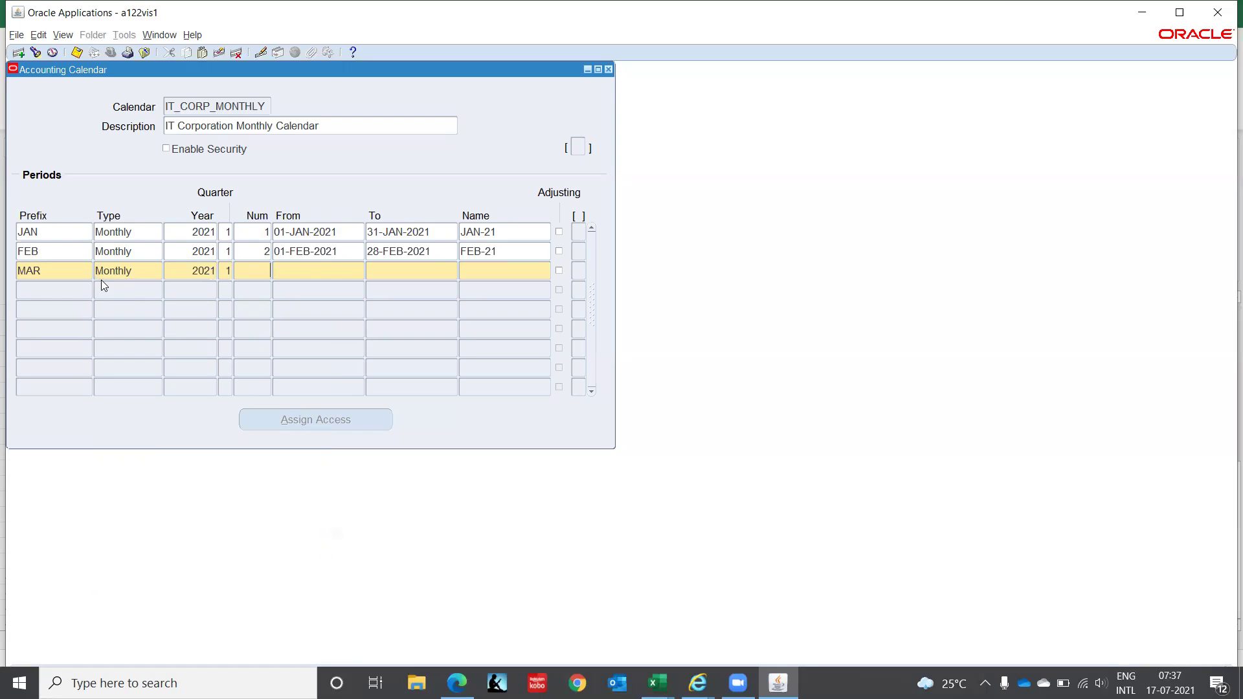
# - Give the MAR period number 3 and the date range 01-MAR-2021 to 31-MAR-2021
pyautogui.write('3')
pyautogui.press('Tab')
pyautogui.write('01MAR2021')
pyautogui.press('Tab')
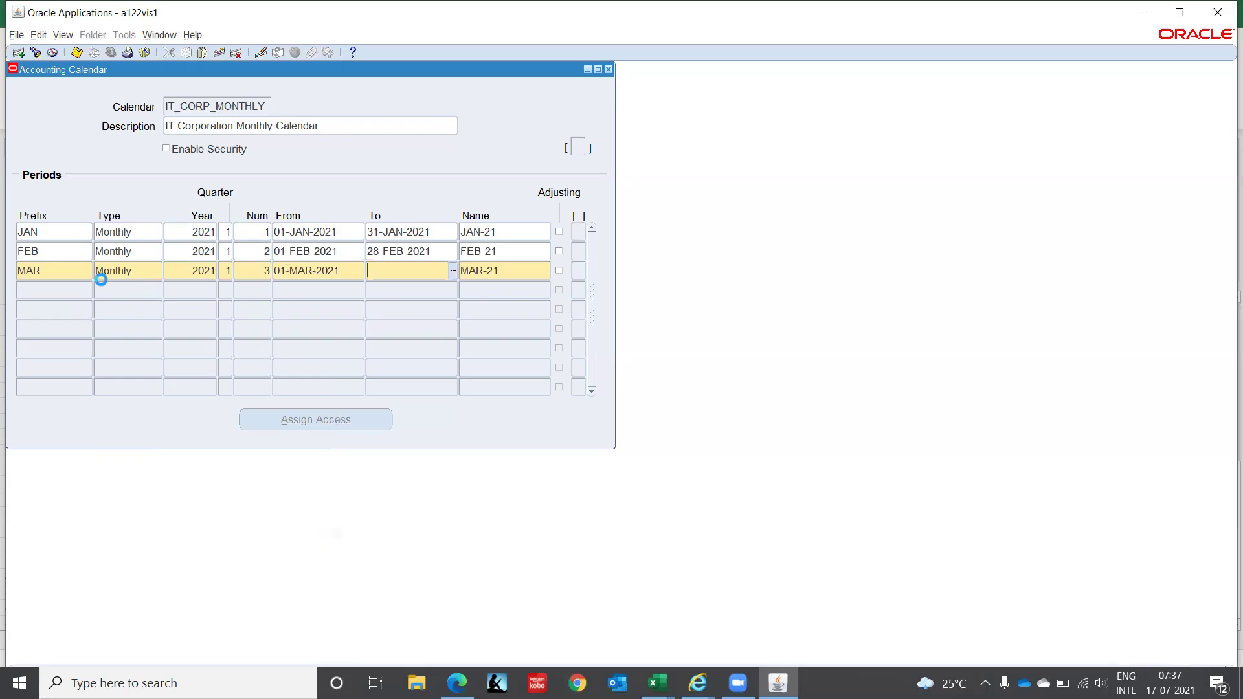
pyautogui.write('31MAR2021')
pyautogui.press('Tab')
# - Add a fourth period row with prefix APR, type Monthly, year 2021 and quarter 2
pyautogui.write('APR')
pyautogui.press('Tab')
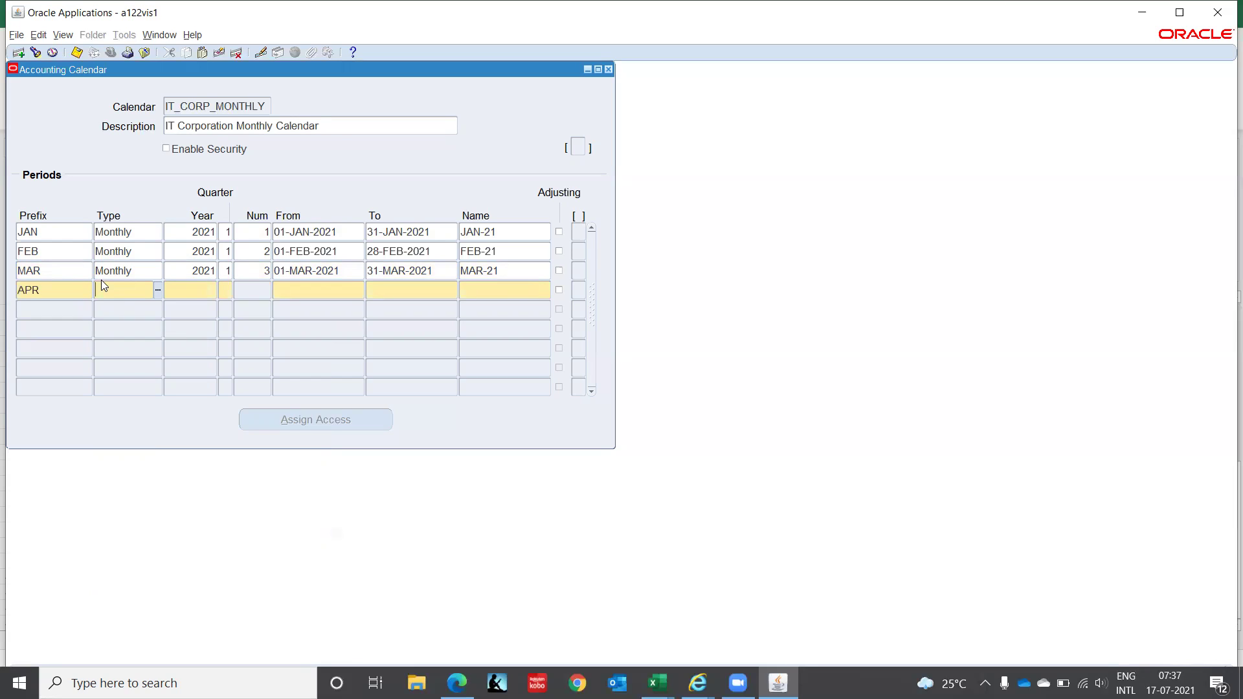
pyautogui.write('MONTHLY')
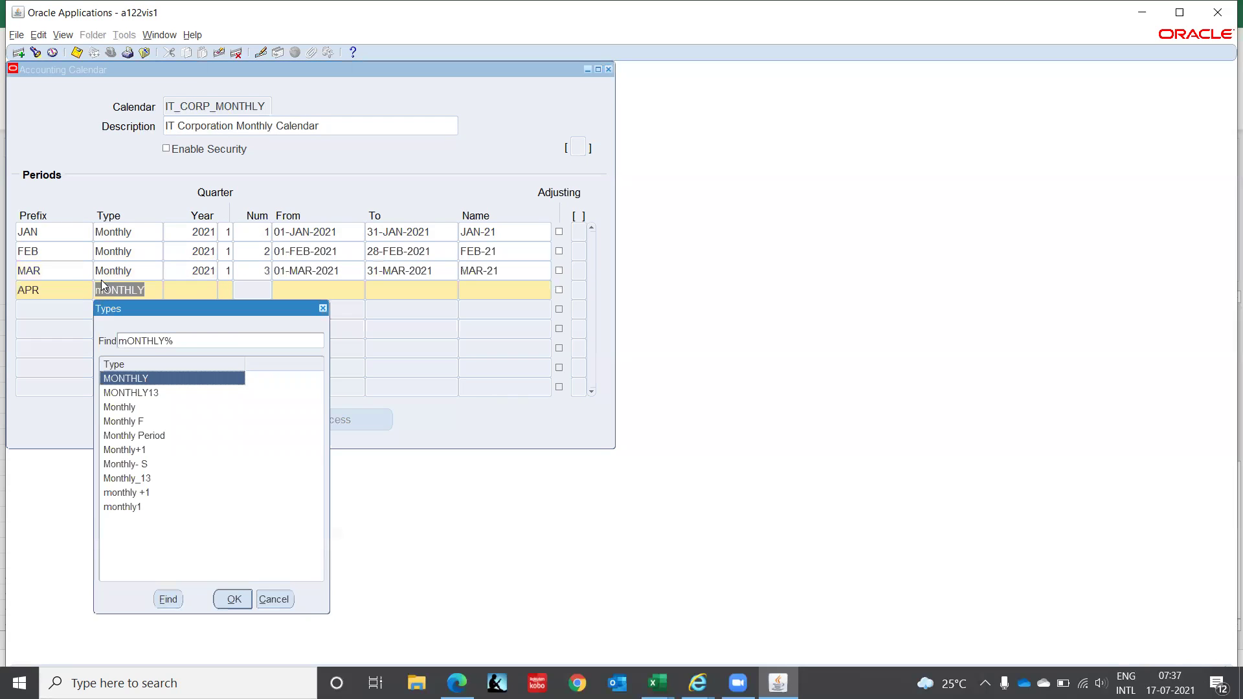
pyautogui.press('Down')
pyautogui.press('Down')
pyautogui.press('Return')
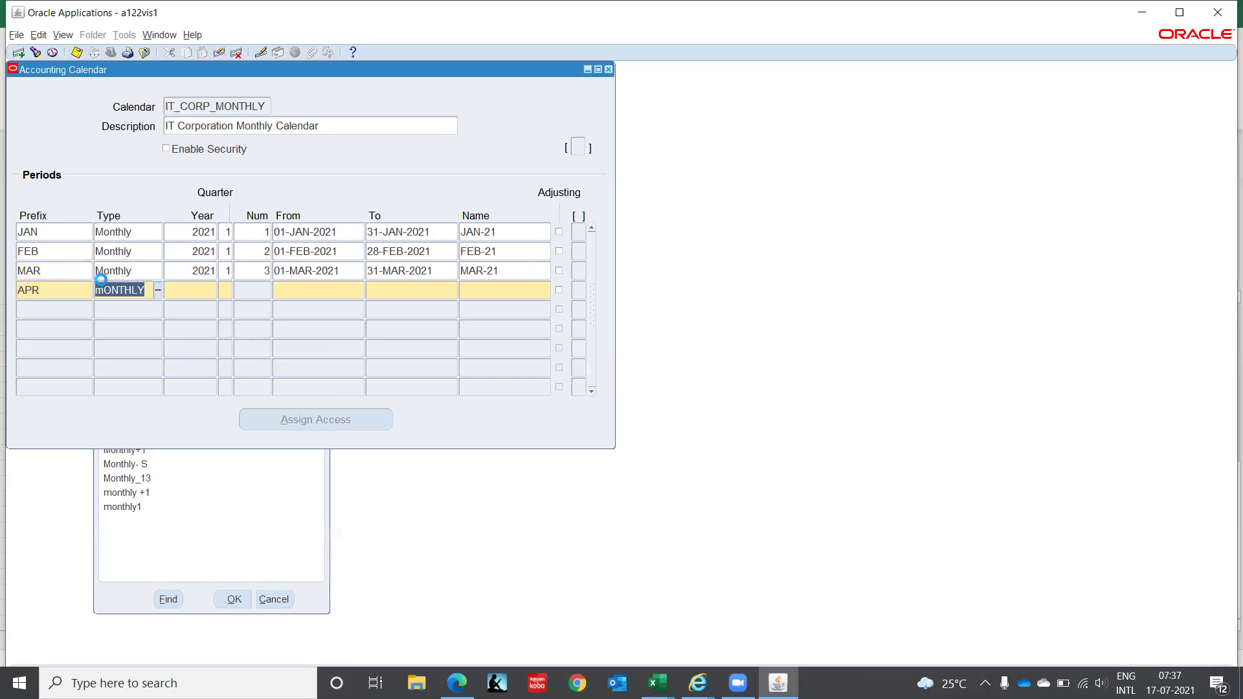
pyautogui.write('20')
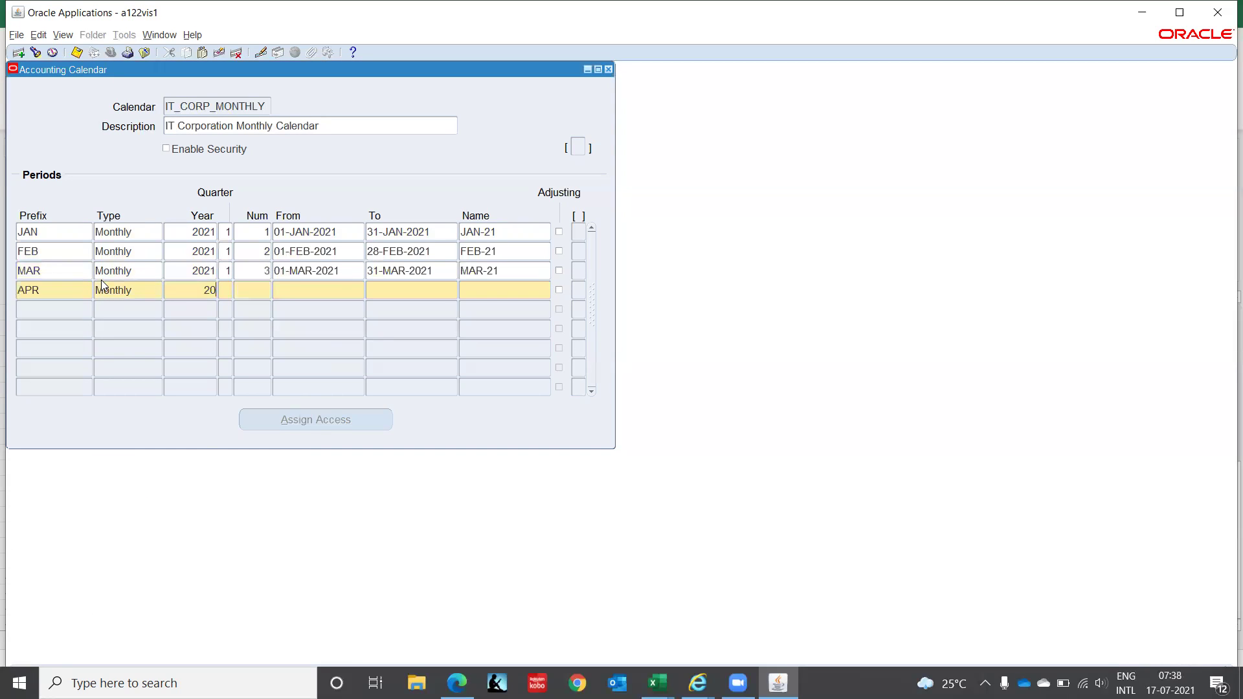
pyautogui.write('212')
# - Give the APR period number 4 and the date range 01-APR-2021 to 30-APR-2021
pyautogui.write('4')
pyautogui.press('Tab')
pyautogui.write('01-')
pyautogui.write('APR-20')
pyautogui.write('21')
pyautogui.press('Tab')
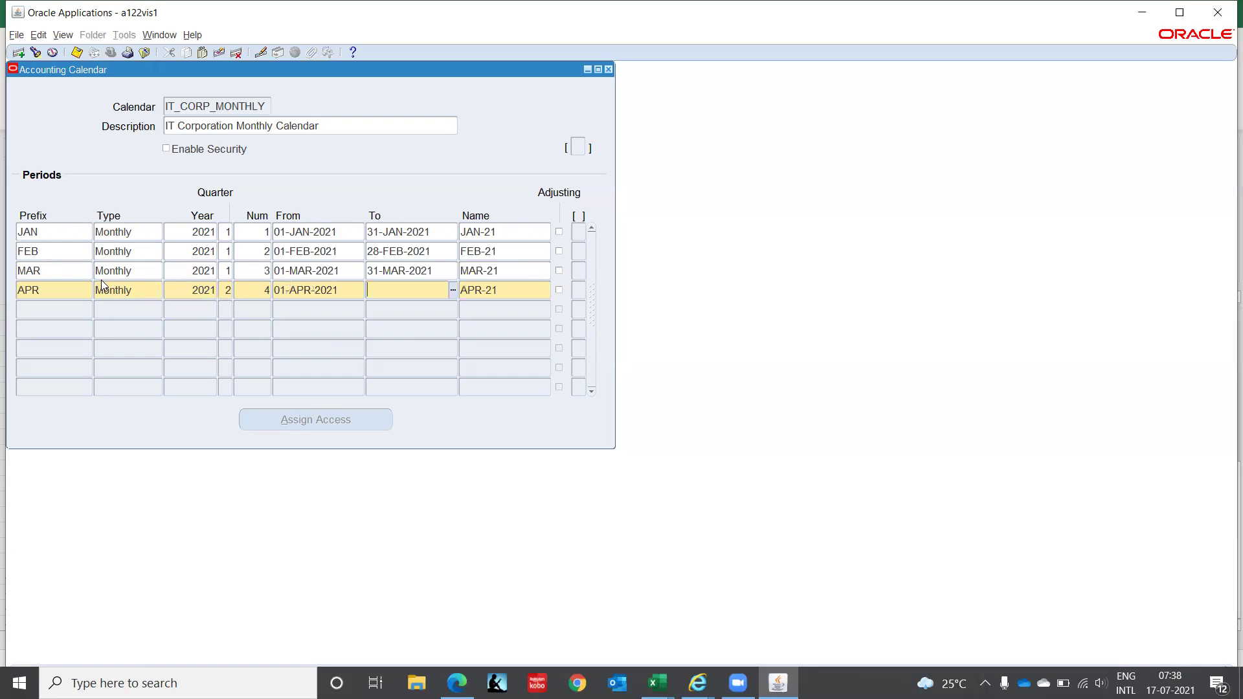
pyautogui.write('30-APR-')
pyautogui.write('2021')
pyautogui.press('Tab')
# - Start a fifth period row in the calendar with the prefix MAY
pyautogui.press('Tab')
pyautogui.write('MAY')
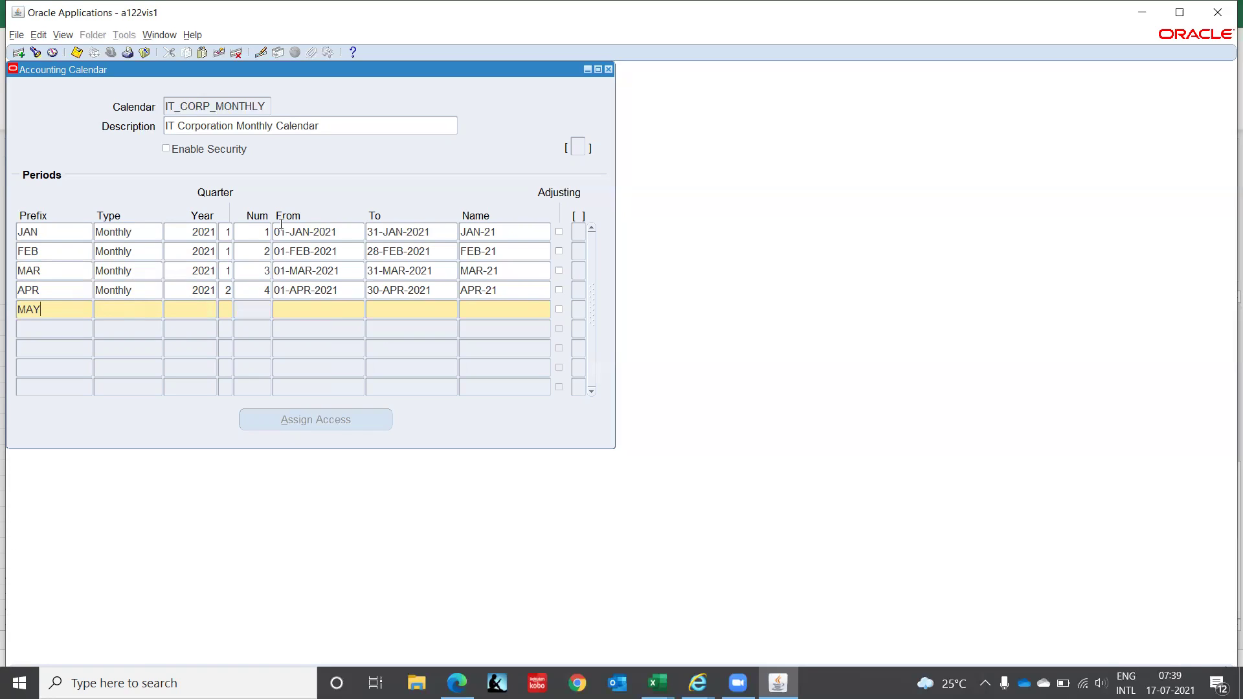
pyautogui.press('Tab')
pyautogui.write('Month')
pyautogui.press('Down')
pyautogui.press('Down')
pyautogui.press('Down')
pyautogui.press('Down')
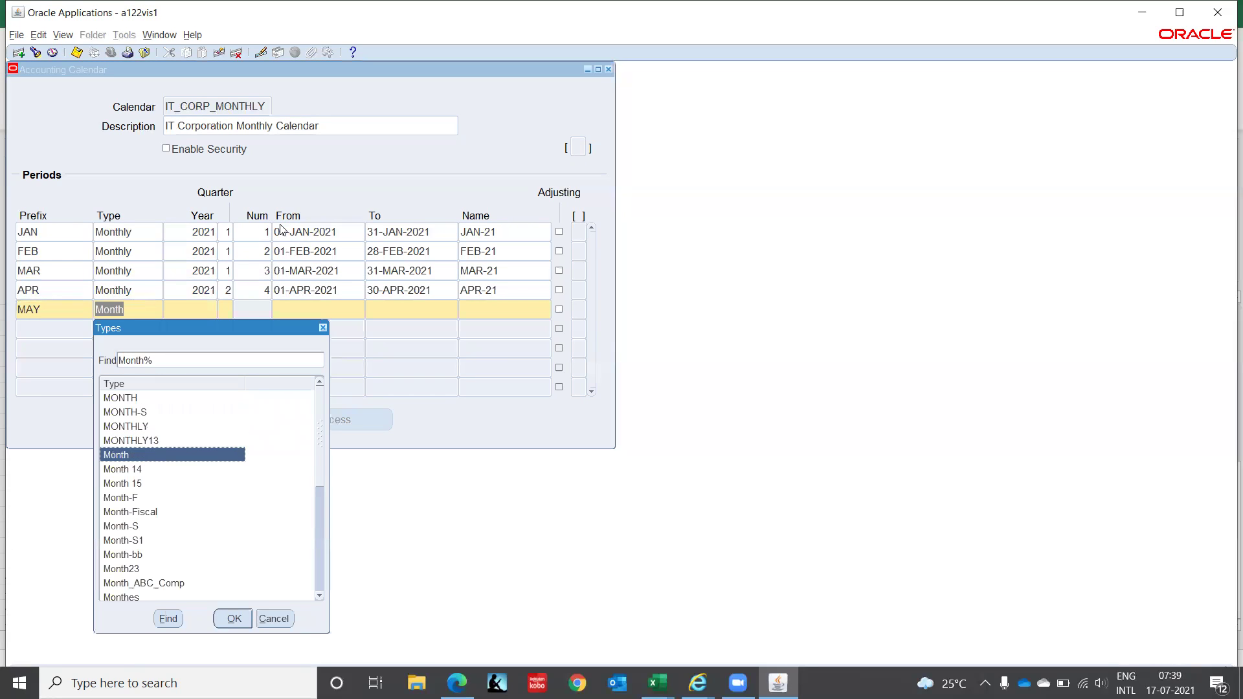
pyautogui.click(275, 618)
# - Set the MAY period's type to Monthly, its year to 2021 and its quarter to 2
pyautogui.write('Monthlu')
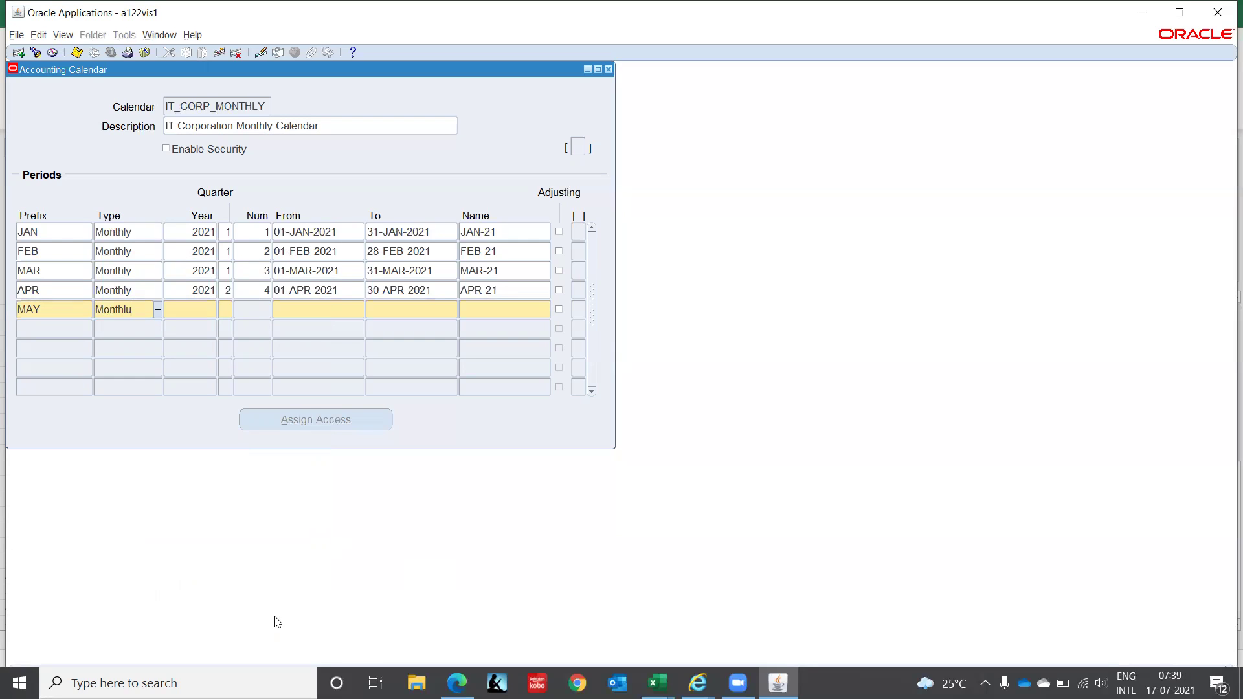
pyautogui.press('BackSpace')
pyautogui.write('Y')
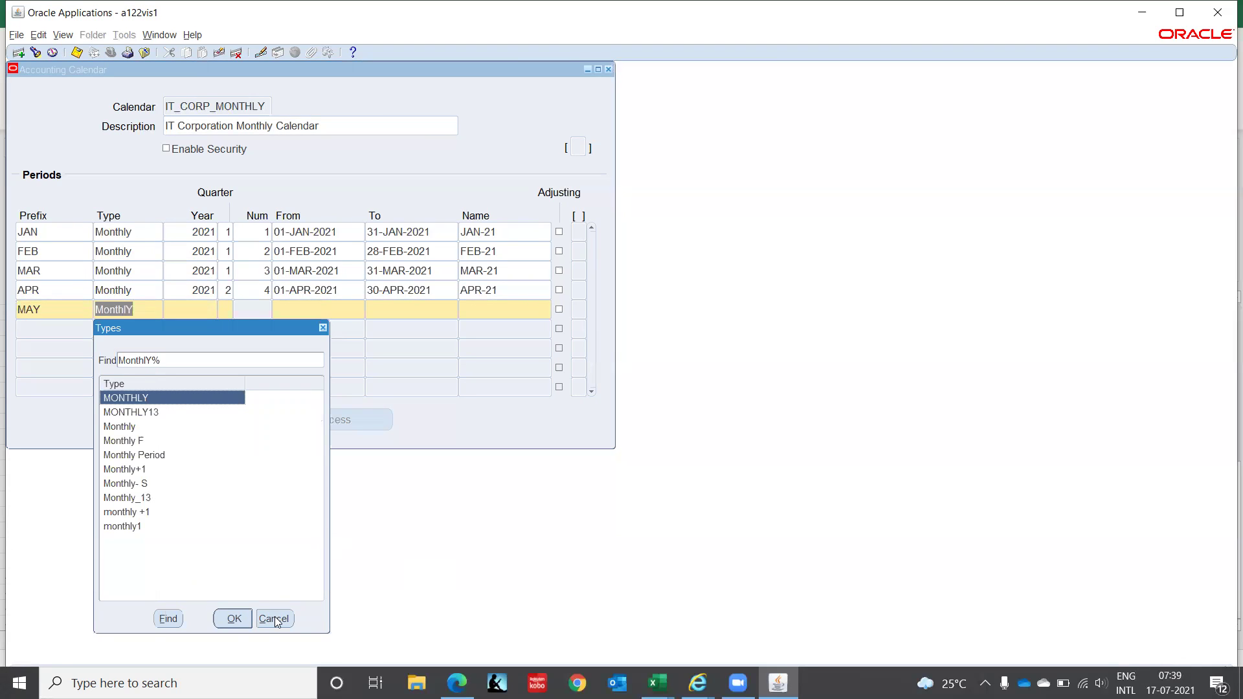
pyautogui.press('Down')
pyautogui.press('Down')
pyautogui.press('Return')
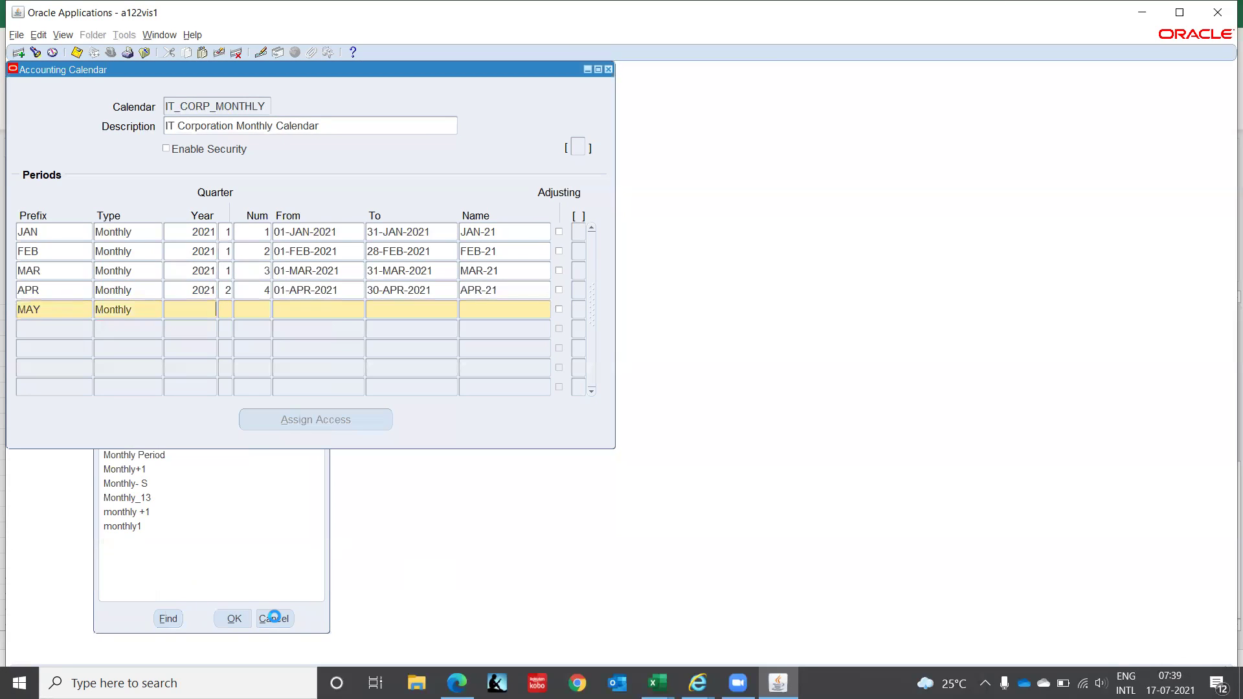
pyautogui.write('2021')
pyautogui.press('Tab')
pyautogui.write('2')
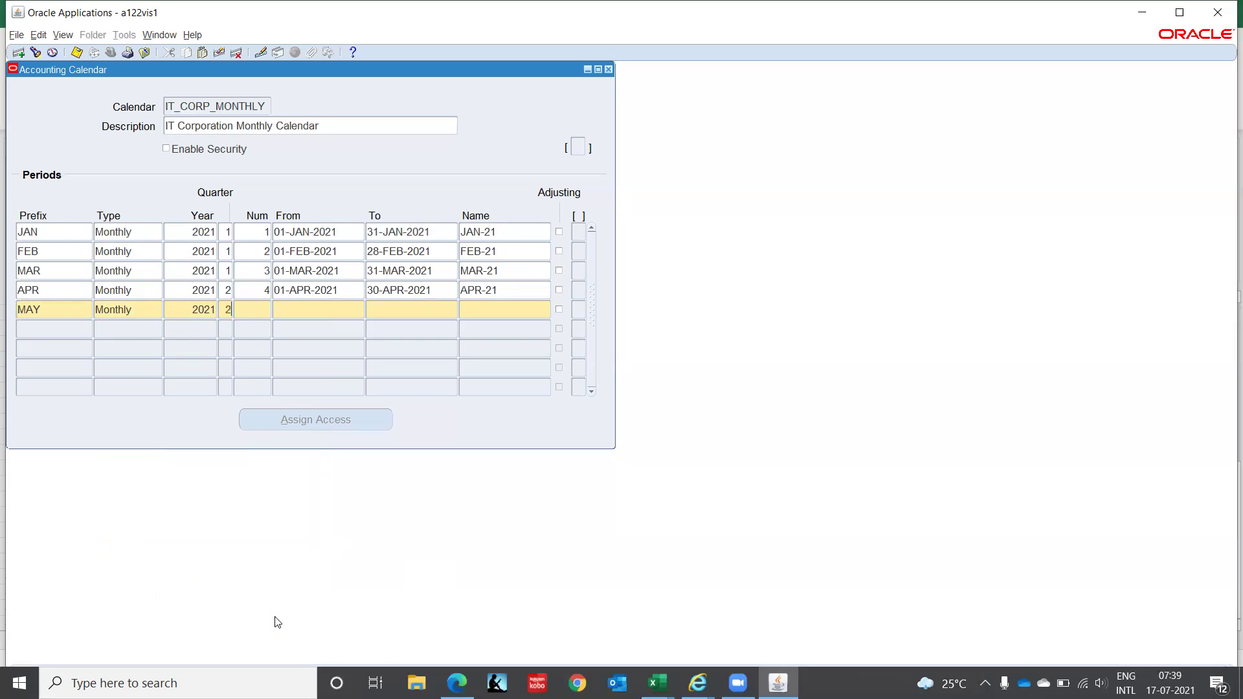
# - Give the MAY period number 5 and the date range 01-MAY-2021 to 31-MAY-2021
pyautogui.press('Tab')
pyautogui.write('5')
pyautogui.press('Tab')
pyautogui.write('01MAY2021')
pyautogui.press('Tab')
pyautogui.write('31-')
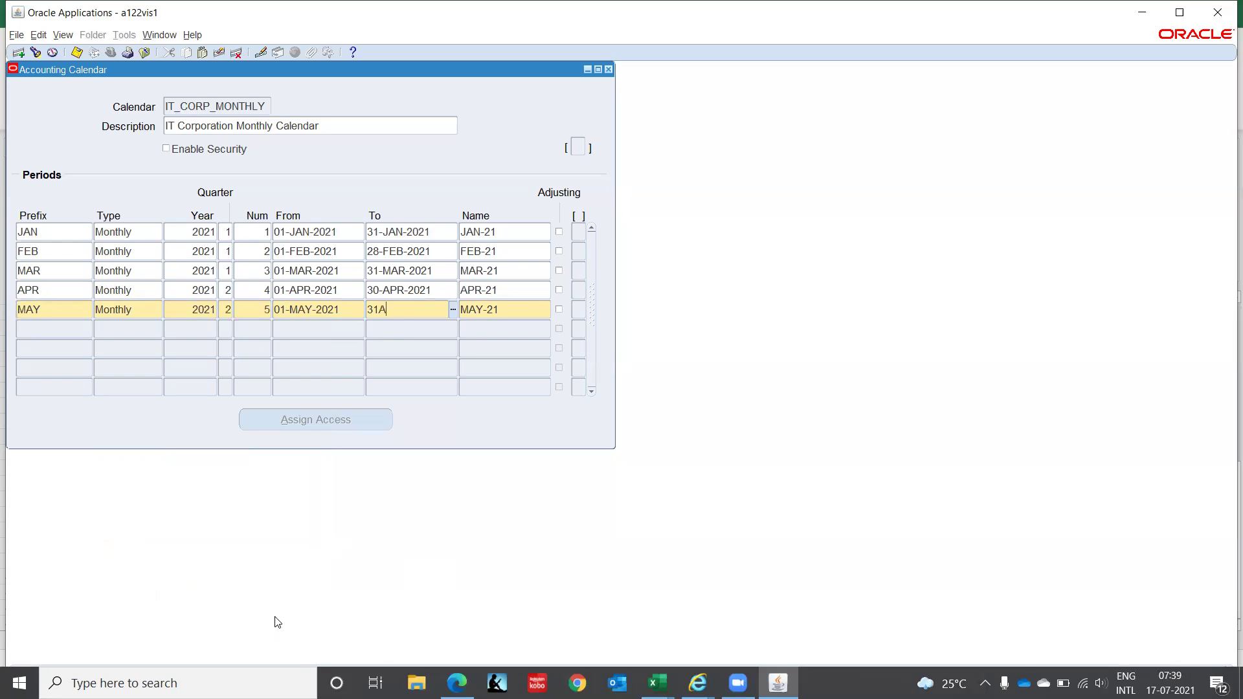
pyautogui.write('MAY-2021')
pyautogui.press('Tab')
# - Start a sixth period row in the calendar with the prefix JUN
pyautogui.press('Tab')
pyautogui.press('Tab')
pyautogui.write('jun')
pyautogui.press('BackSpace')
pyautogui.press('BackSpace')
pyautogui.write('JUN')
pyautogui.press('Tab')
# - Set the JUN period's type to Monthly, its year to 2021 and its quarter to 2
pyautogui.write('Mo')
pyautogui.press('BackSpace')
pyautogui.press('BackSpace')
pyautogui.write('MONTHLY')
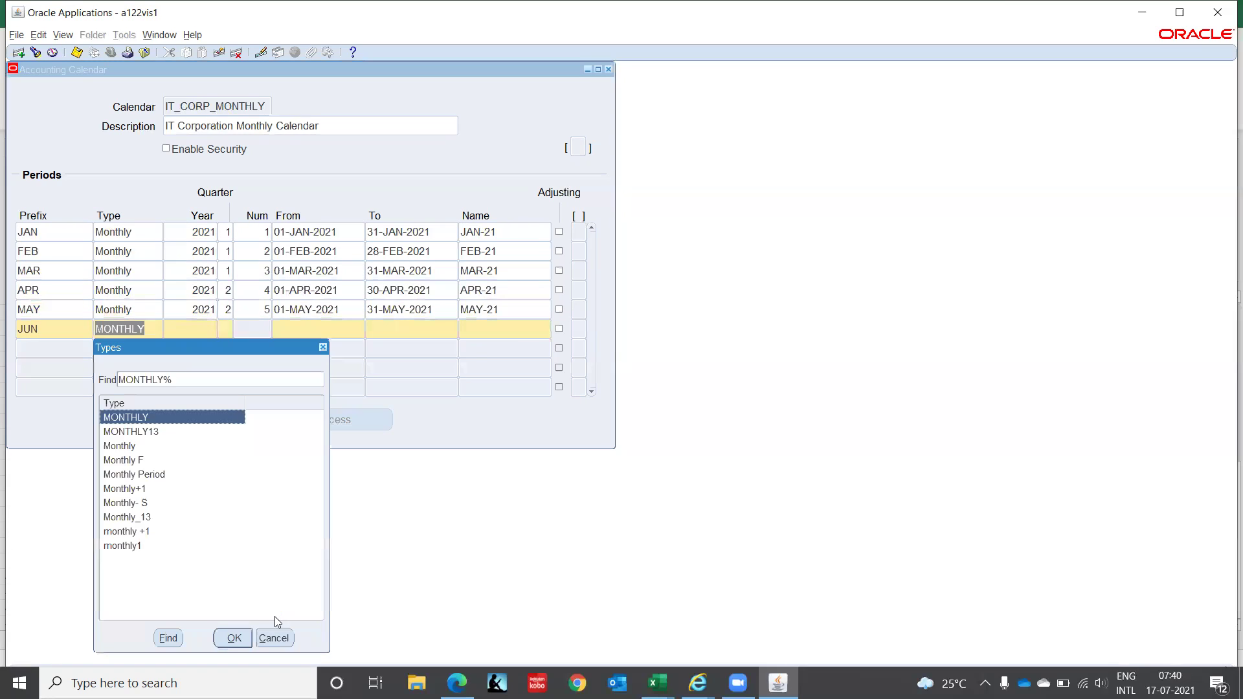
pyautogui.press('Down')
pyautogui.press('Down')
pyautogui.press('Down')
pyautogui.press('Up')
pyautogui.press('Return')
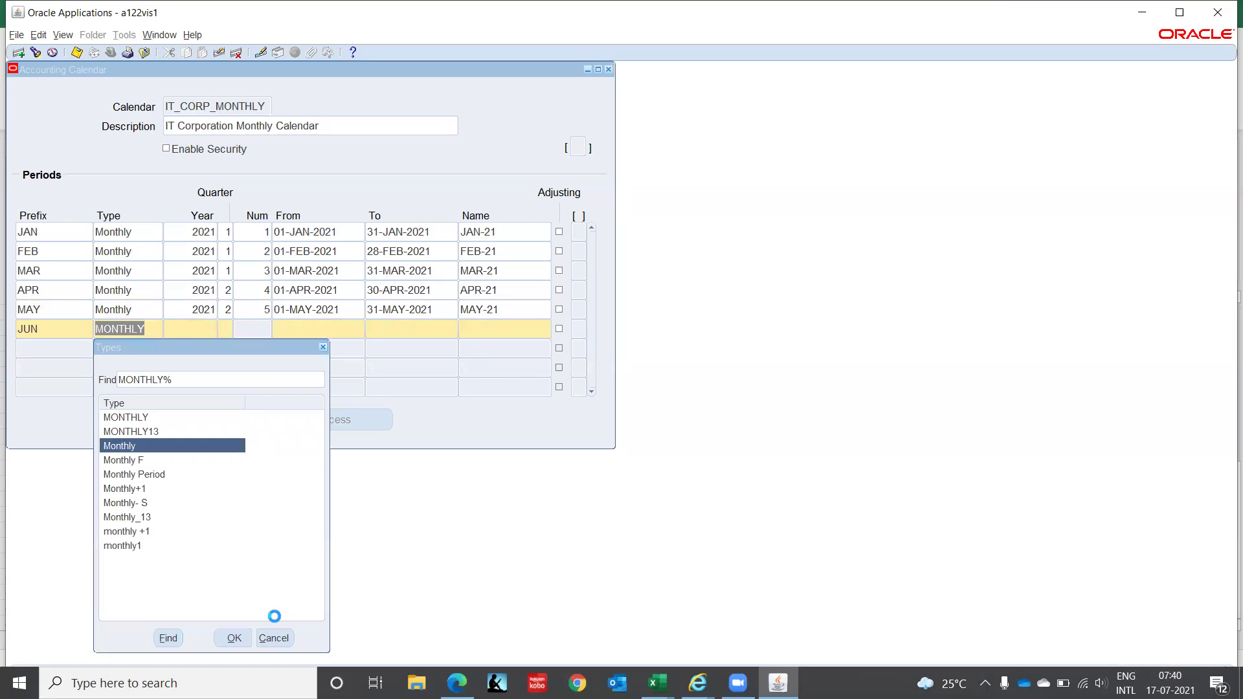
pyautogui.write('2021')
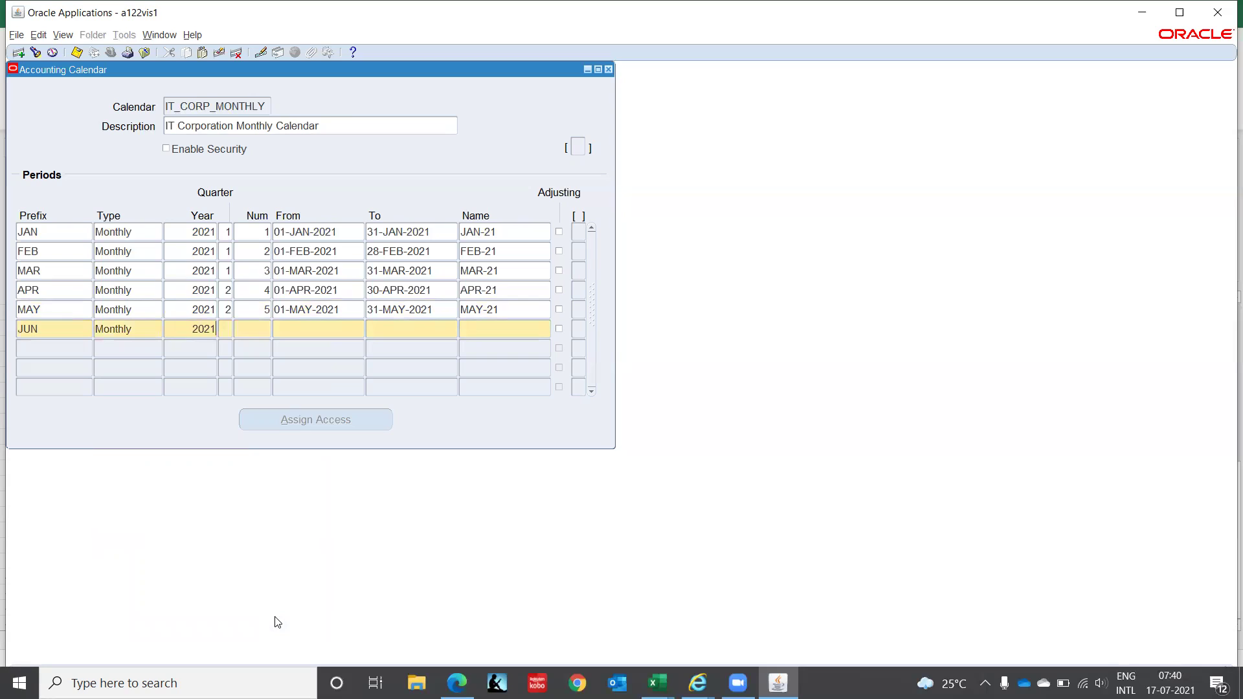
pyautogui.press('Tab')
pyautogui.write('2')
# - Give the JUN period number 6 and the date range 01-JUN-2021 to 30-JUN-2021
pyautogui.press('Tab')
pyautogui.write('6')
pyautogui.press('Tab')
pyautogui.write('01-JUN-2021')
pyautogui.press('Tab')
pyautogui.write('30-JUN-2021')
pyautogui.press('Tab')
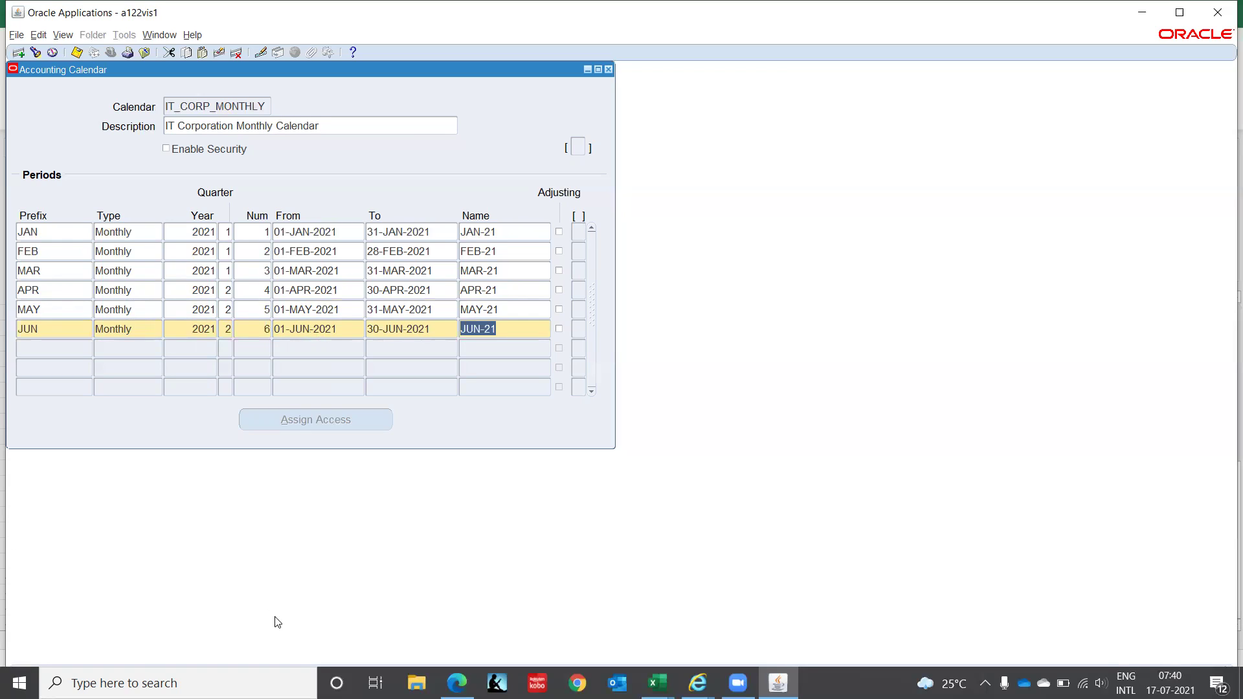
# - Add a seventh period row with prefix JUL, type Monthly, year 2021 and quarter 3
pyautogui.press('Down')
pyautogui.write('JUL')
pyautogui.press('Tab')
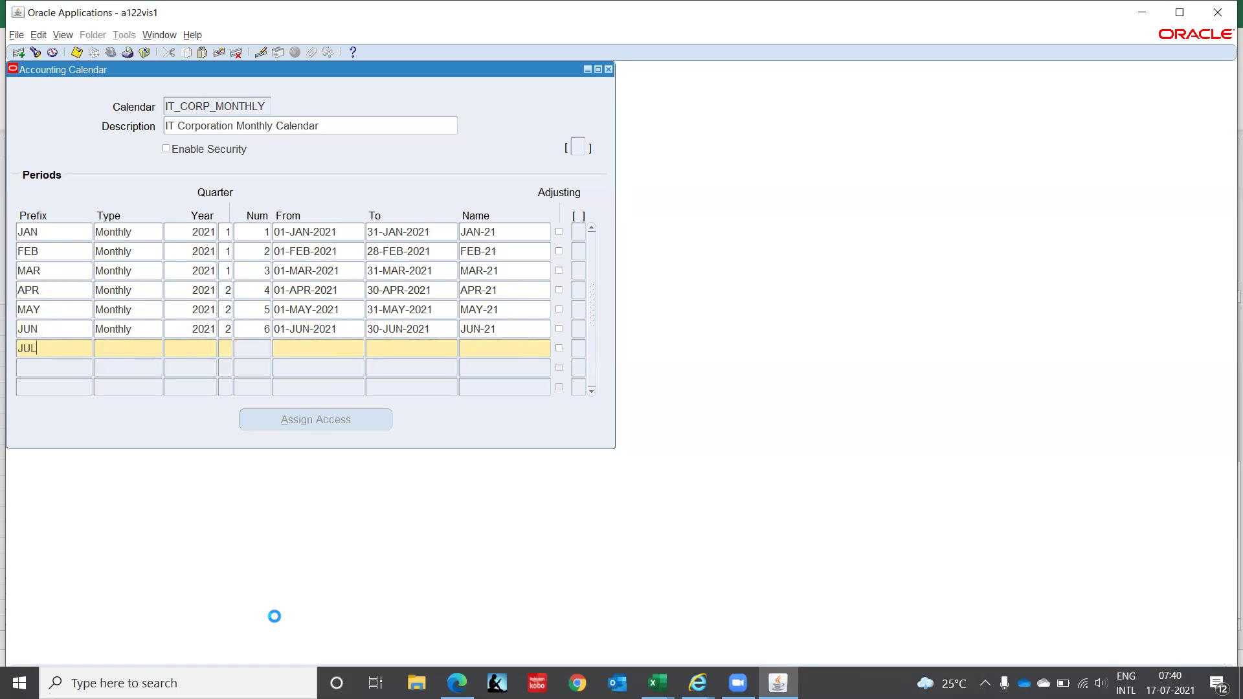
pyautogui.write('MONTHLY')
pyautogui.press('Tab')
pyautogui.press('Down')
pyautogui.press('Down')
pyautogui.press('Return')
pyautogui.write('2021')
pyautogui.press('Tab')
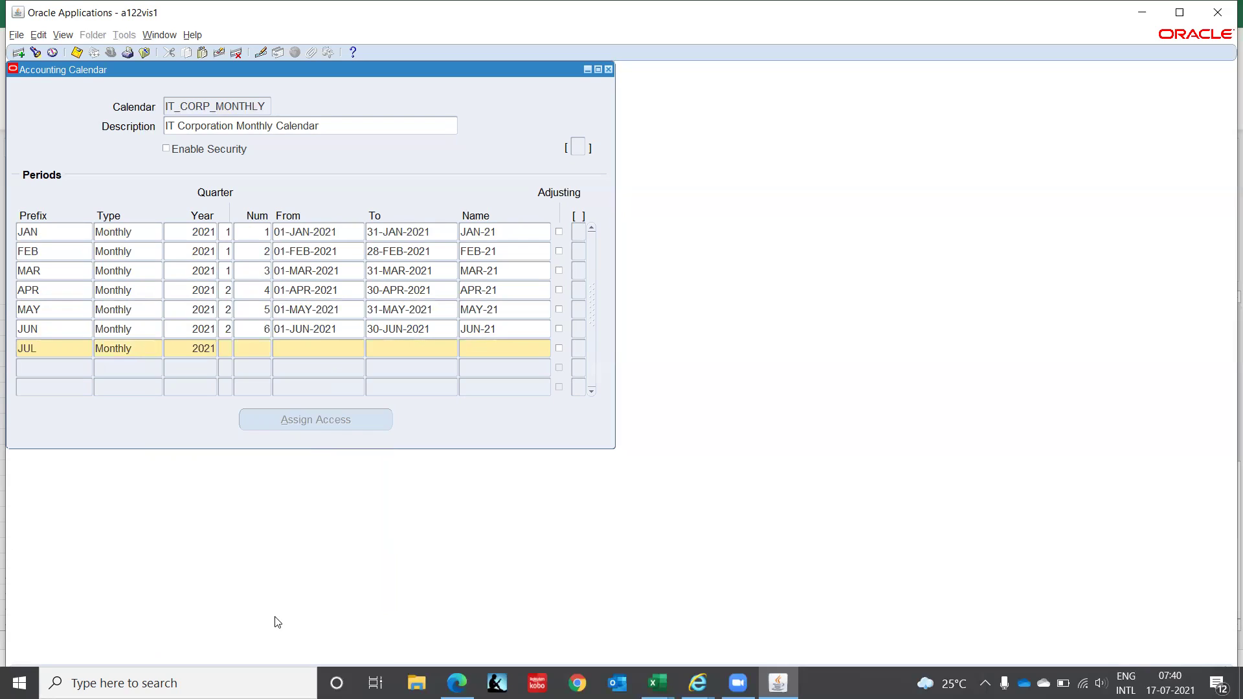
pyautogui.press('Tab')
# - Give the JUL period number 7 and the date range 01-JUL-2021 to 31-JUL-2021
pyautogui.press('Tab')
pyautogui.write('01JUL2021')
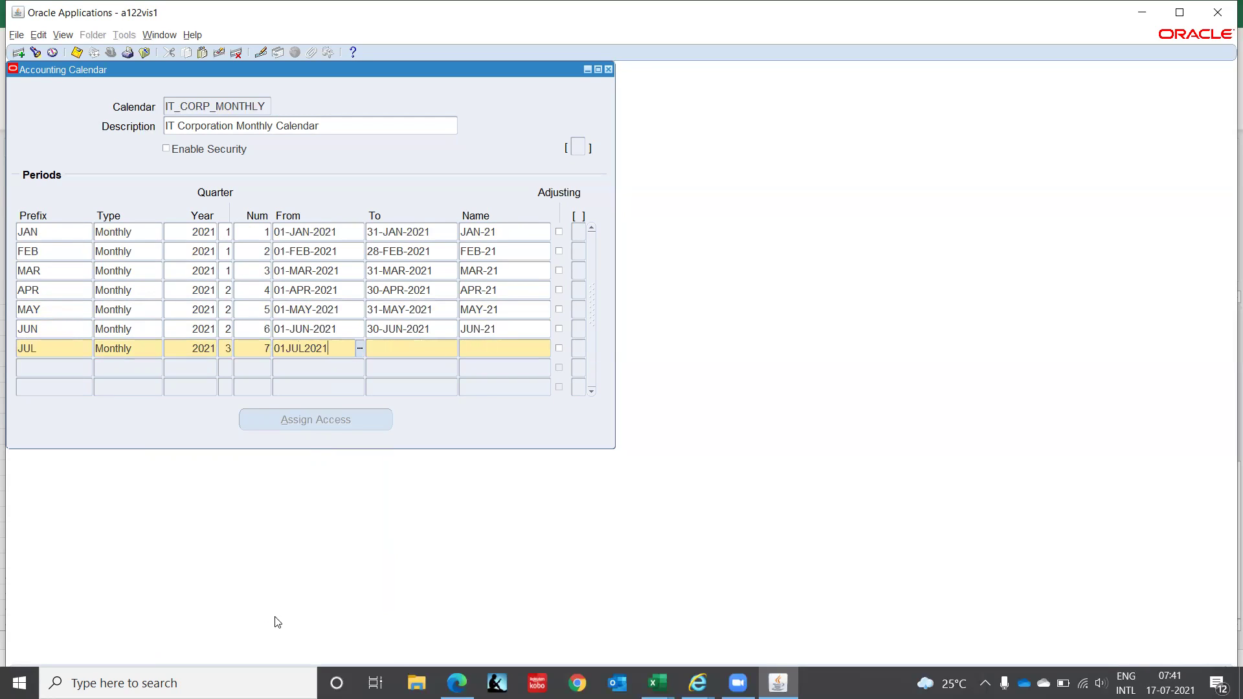
pyautogui.press('Tab')
pyautogui.write('31-JUL-20')
pyautogui.write('21')
pyautogui.press('Tab')
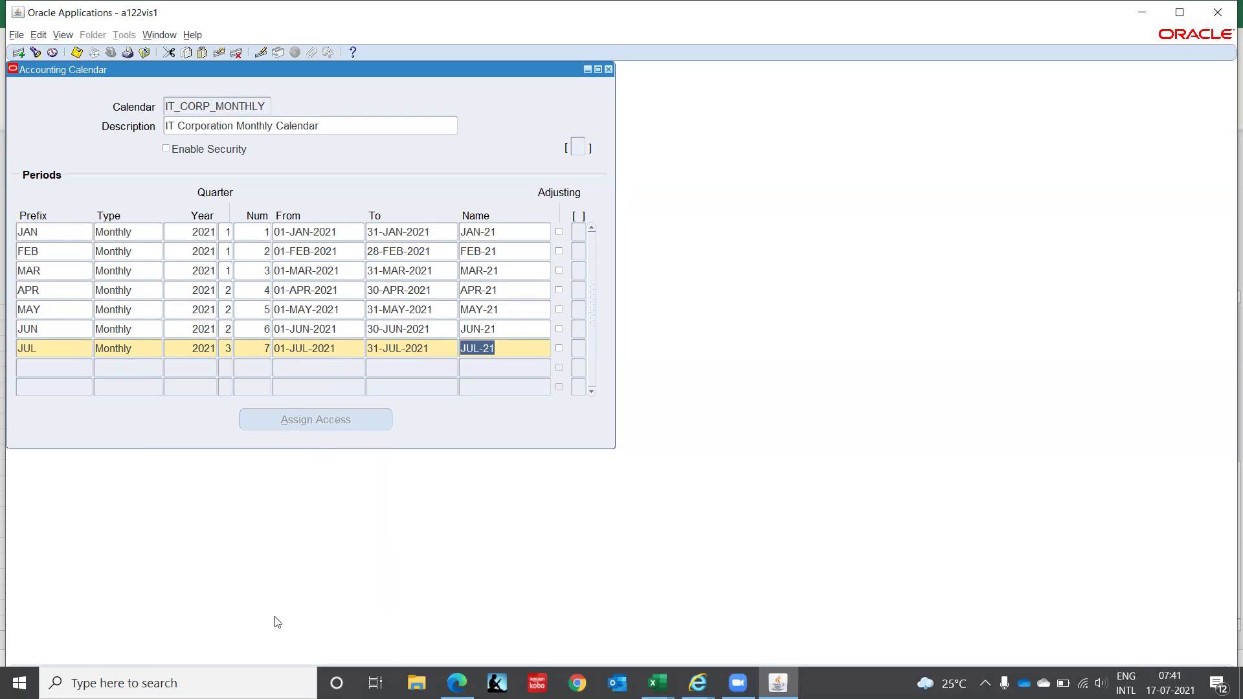
# - Add an eighth period row with prefix AUG, type Monthly, year 2021 and quarter 3
pyautogui.press('Tab')
pyautogui.write('AUG')
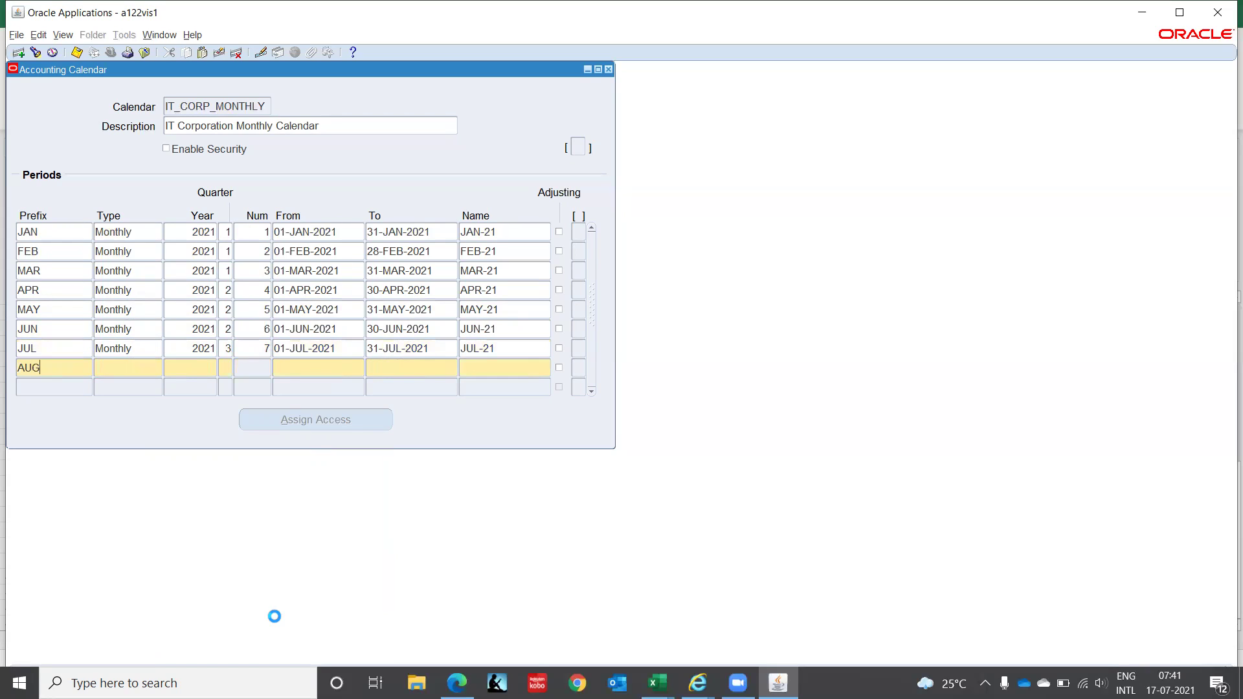
pyautogui.press('Tab')
pyautogui.write('MONTHLY')
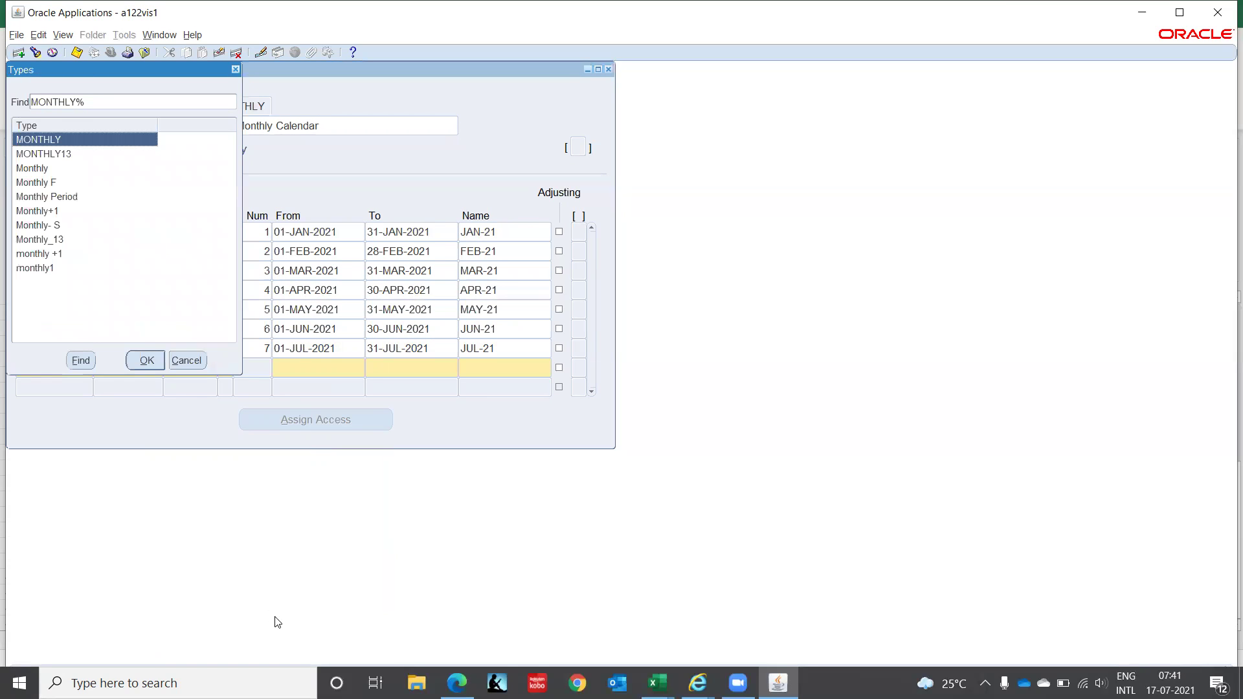
pyautogui.press('Down')
pyautogui.press('Down')
pyautogui.press('Return')
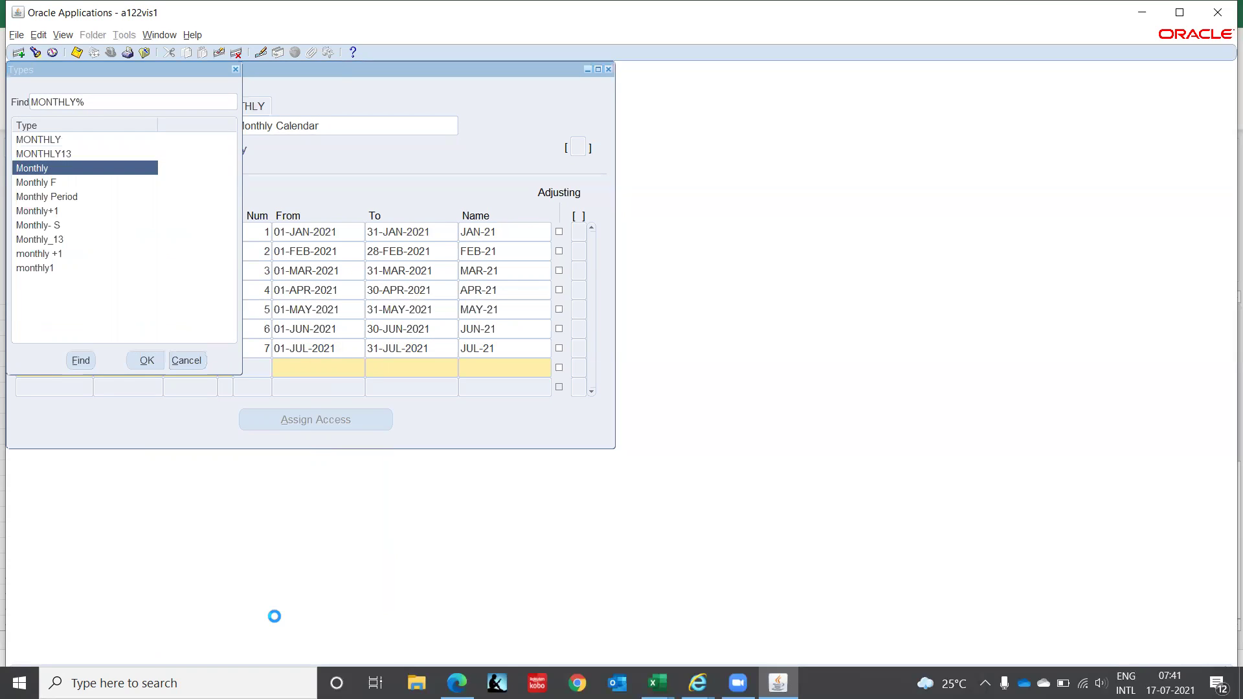
pyautogui.write('2021')
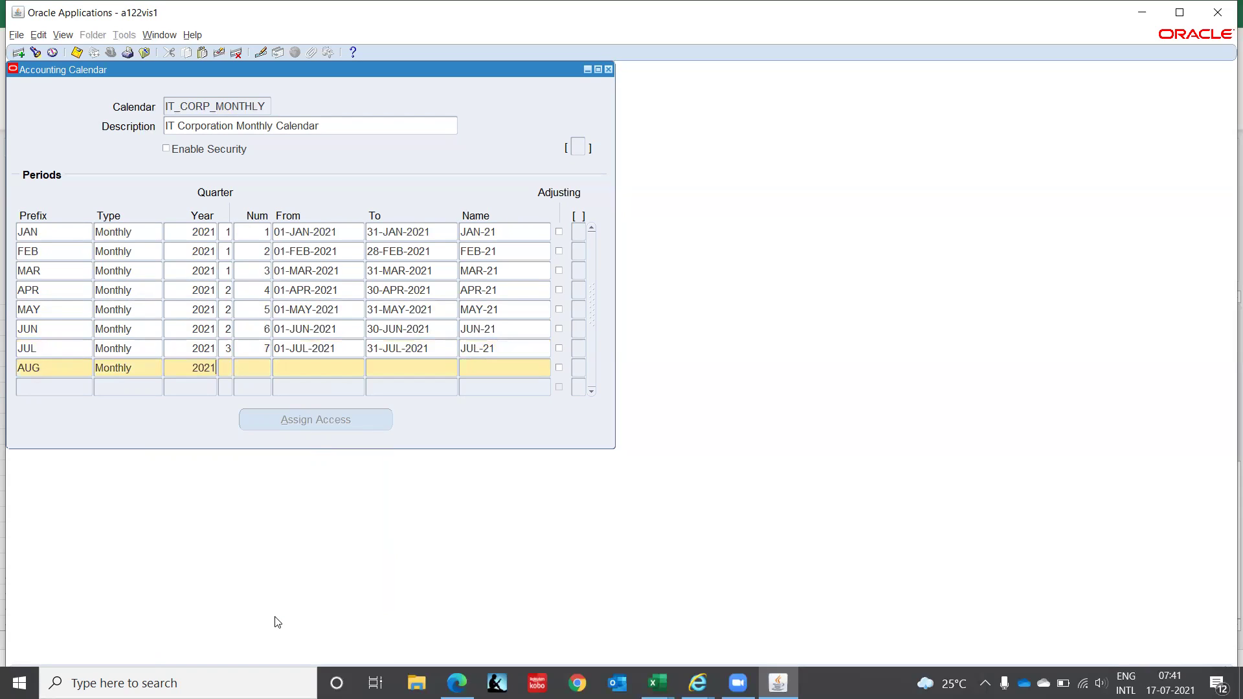
pyautogui.press('Tab')
pyautogui.write('3')
# - Give the AUG period number 8 and the date range 01-AUG-2021 to 31-AUG-2021
pyautogui.press('Tab')
pyautogui.write('8')
pyautogui.press('Tab')
pyautogui.write('01-')
pyautogui.write('AUG-202')
pyautogui.write('1')
pyautogui.press('Tab')
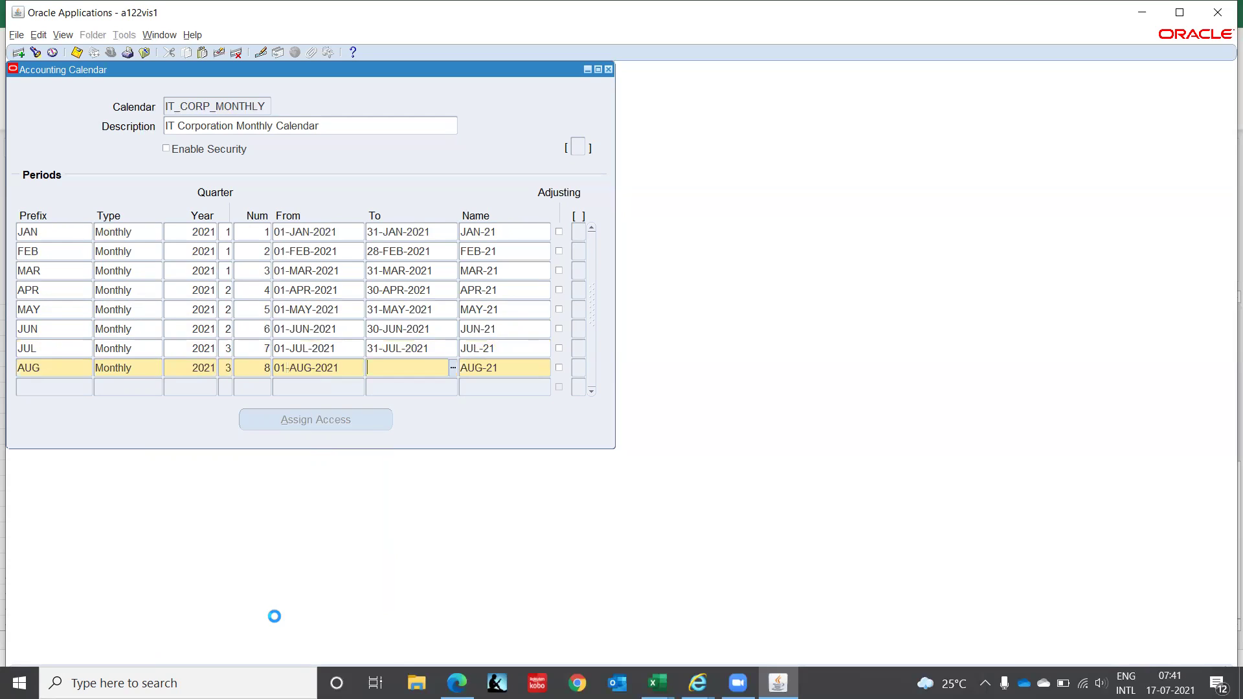
pyautogui.write('31AUG2021')
pyautogui.press('Tab')
# - Add a ninth period row with prefix SEP, type Monthly, year 2021 and quarter 3
pyautogui.press('Tab')
pyautogui.write('SEP')
pyautogui.press('Tab')
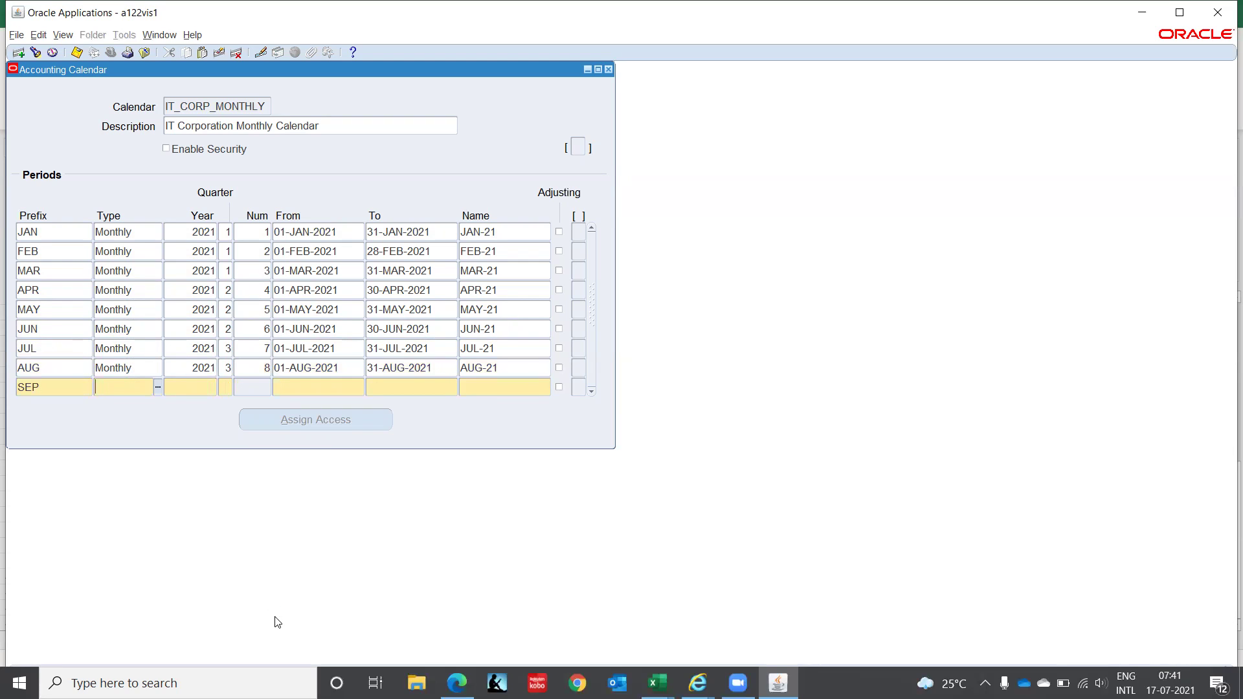
pyautogui.write('MONTHLY')
pyautogui.press('Tab')
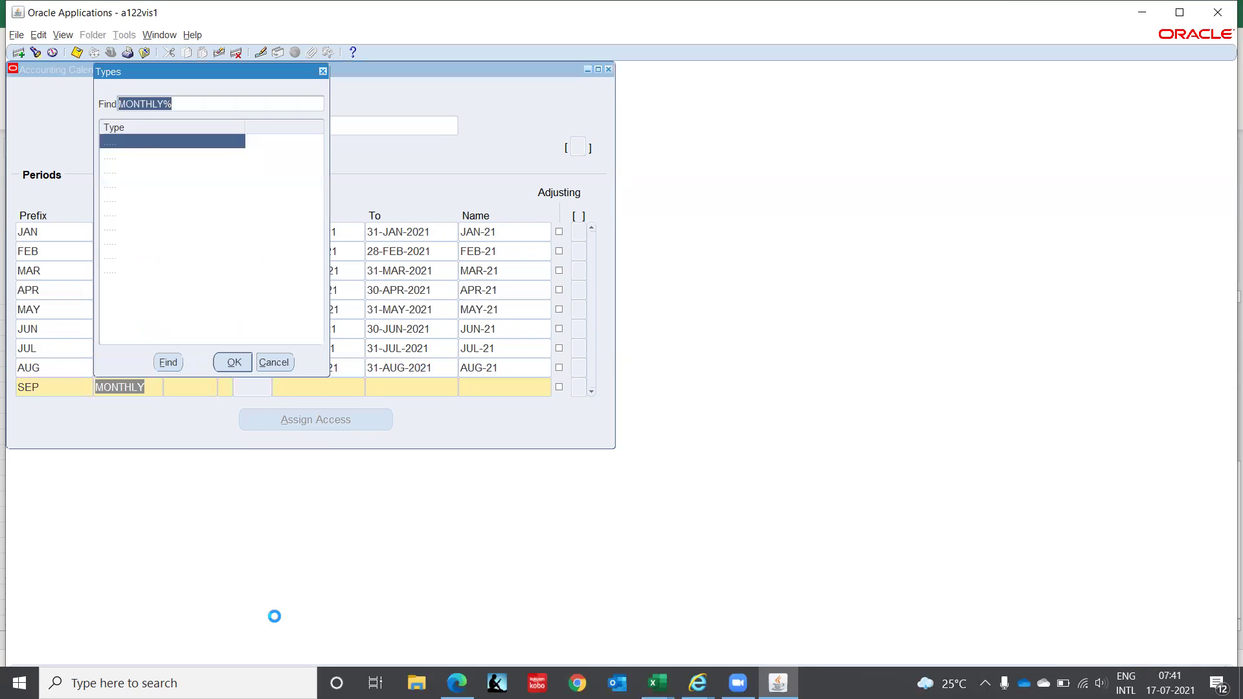
pyautogui.press('Down')
pyautogui.press('Down')
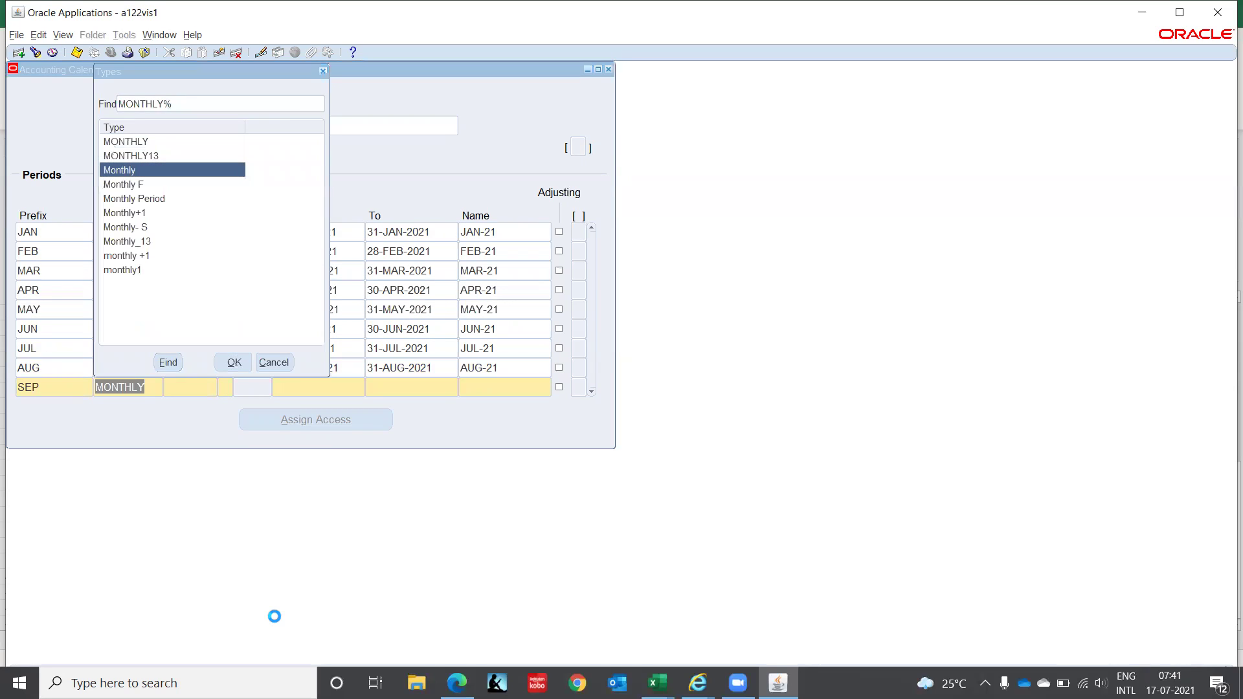
pyautogui.press('Return')
pyautogui.press('Tab')
pyautogui.write('2021')
pyautogui.press('Tab')
pyautogui.write('3')
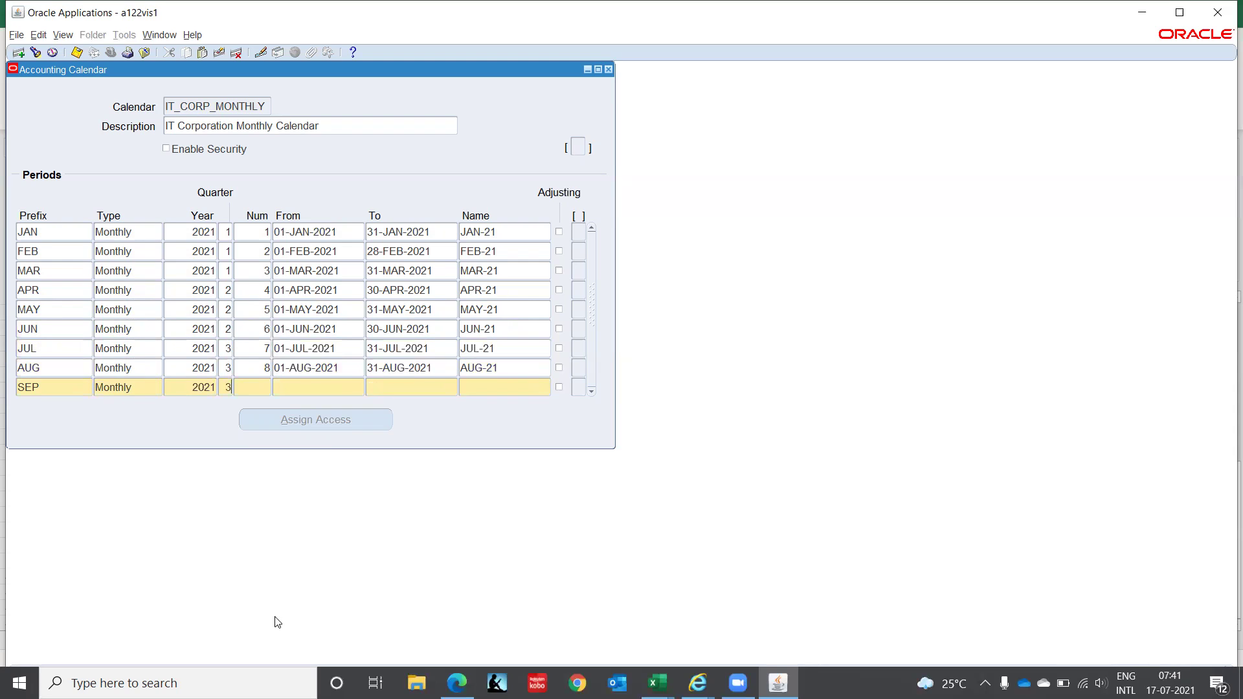
# - Give the SEP period number 9 and the date range 01-SEP-2021 to 30-SEP-2021
pyautogui.press('Tab')
pyautogui.press('Tab')
pyautogui.write('01-SEP-2')
pyautogui.write('021')
pyautogui.press('Tab')
pyautogui.write('30-SEP-')
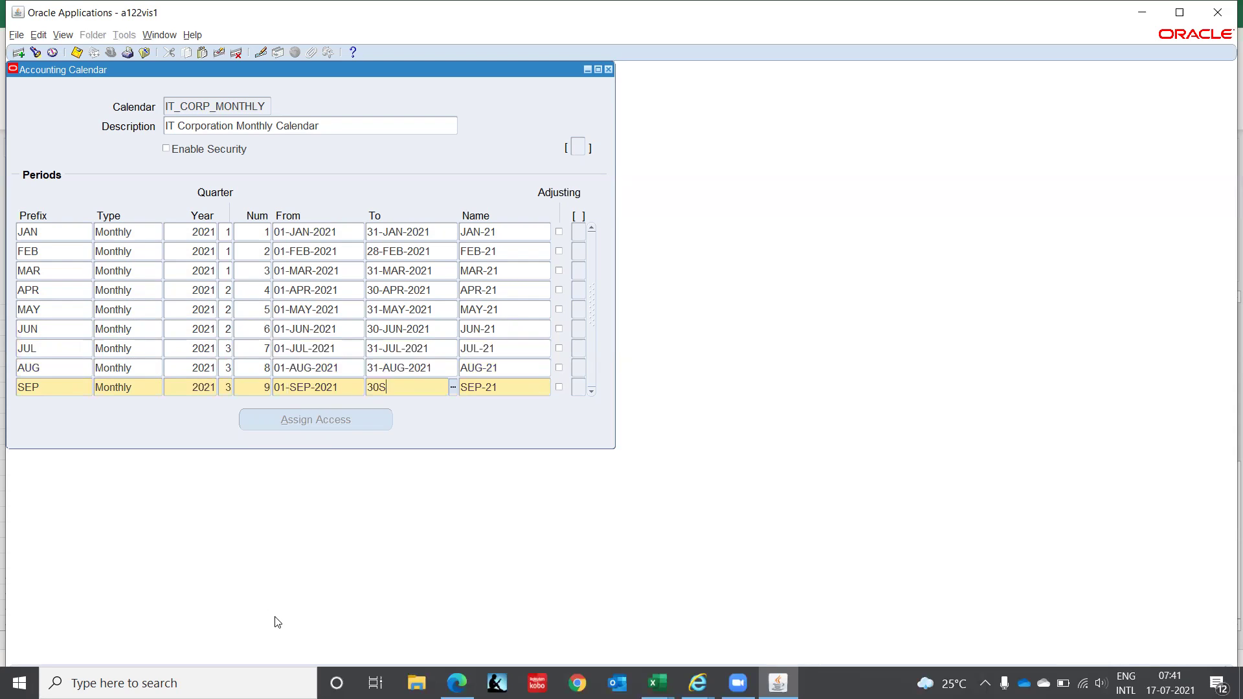
pyautogui.write('2021')
pyautogui.press('Tab')
# - Add a tenth period row with prefix OCT, type Monthly, year 2021 and quarter 4
pyautogui.press('Tab')
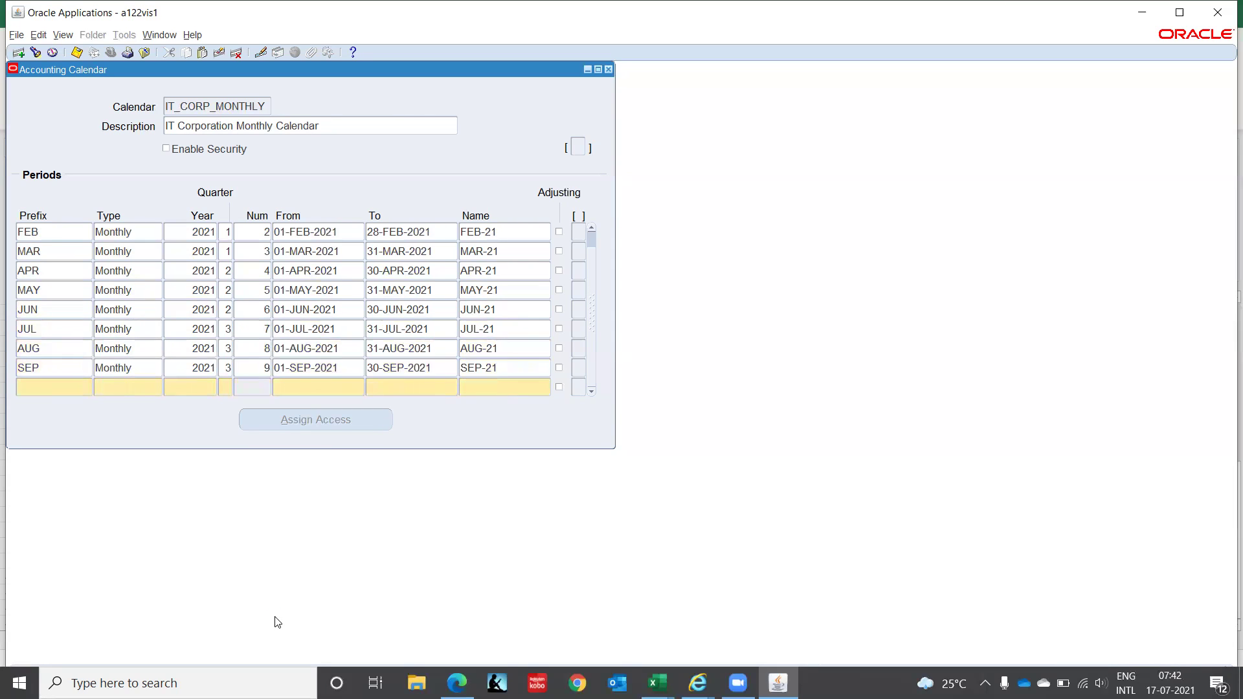
pyautogui.write('O')
pyautogui.press('Tab')
pyautogui.write('MONTHLY')
pyautogui.press('Down')
pyautogui.press('Down')
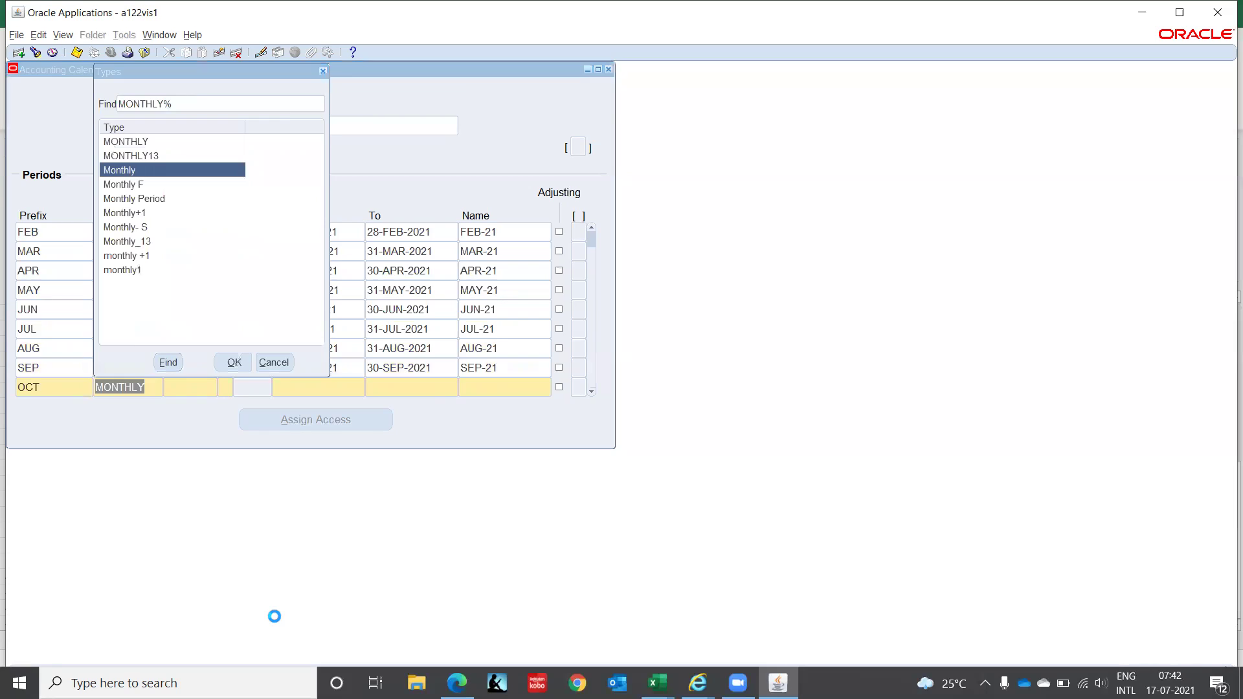
pyautogui.press('Return')
pyautogui.press('Tab')
pyautogui.write('2021')
pyautogui.press('Tab')
pyautogui.write('4')
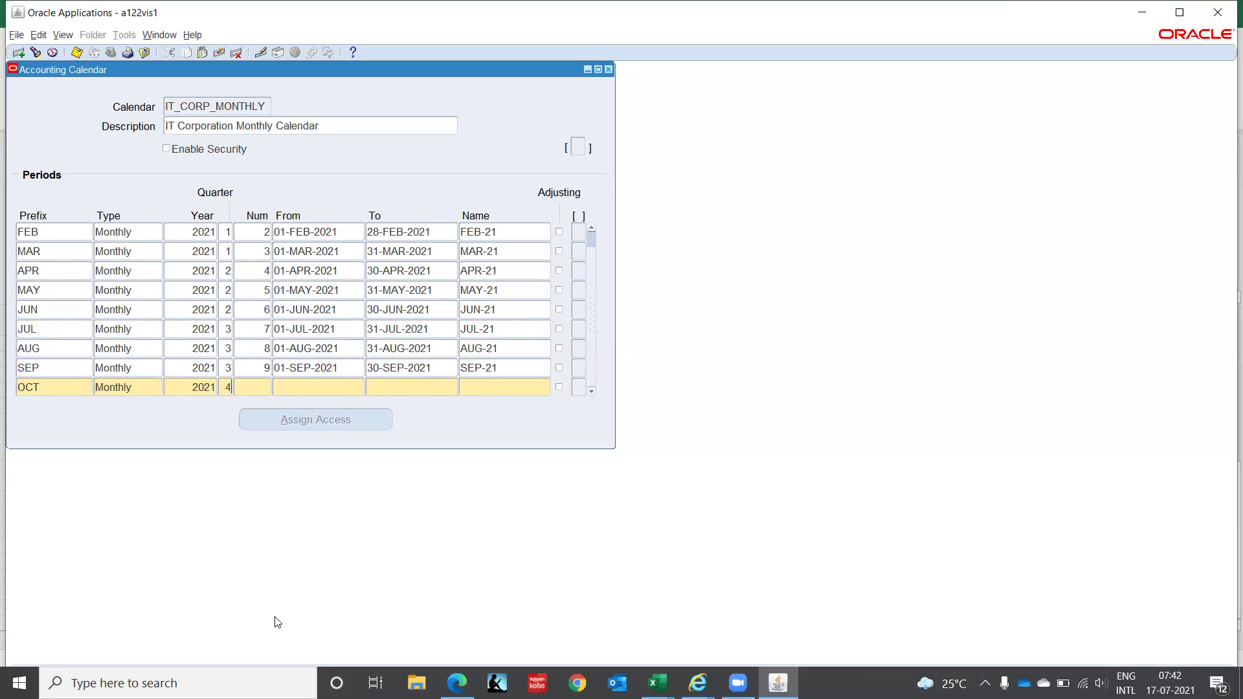
# - Give the OCT period number 10 and the date range 01-OCT-2021 to 31-OCT-2021
pyautogui.press('Tab')
pyautogui.write('01OCT2021')
pyautogui.press('Tab')
pyautogui.write('31-OCT-2021')
pyautogui.press('Tab')
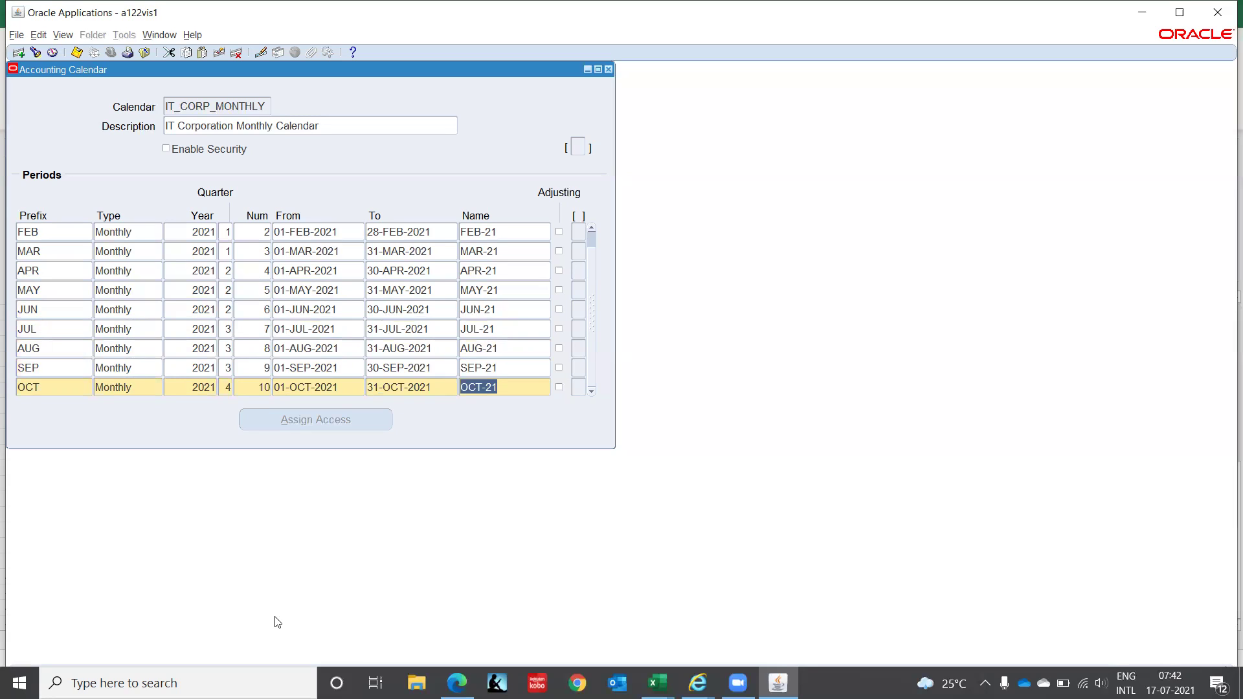
# - Add an eleventh period row with prefix NOV, type Monthly, year 2021 and quarter 4
pyautogui.press('Tab')
pyautogui.write('NOV')
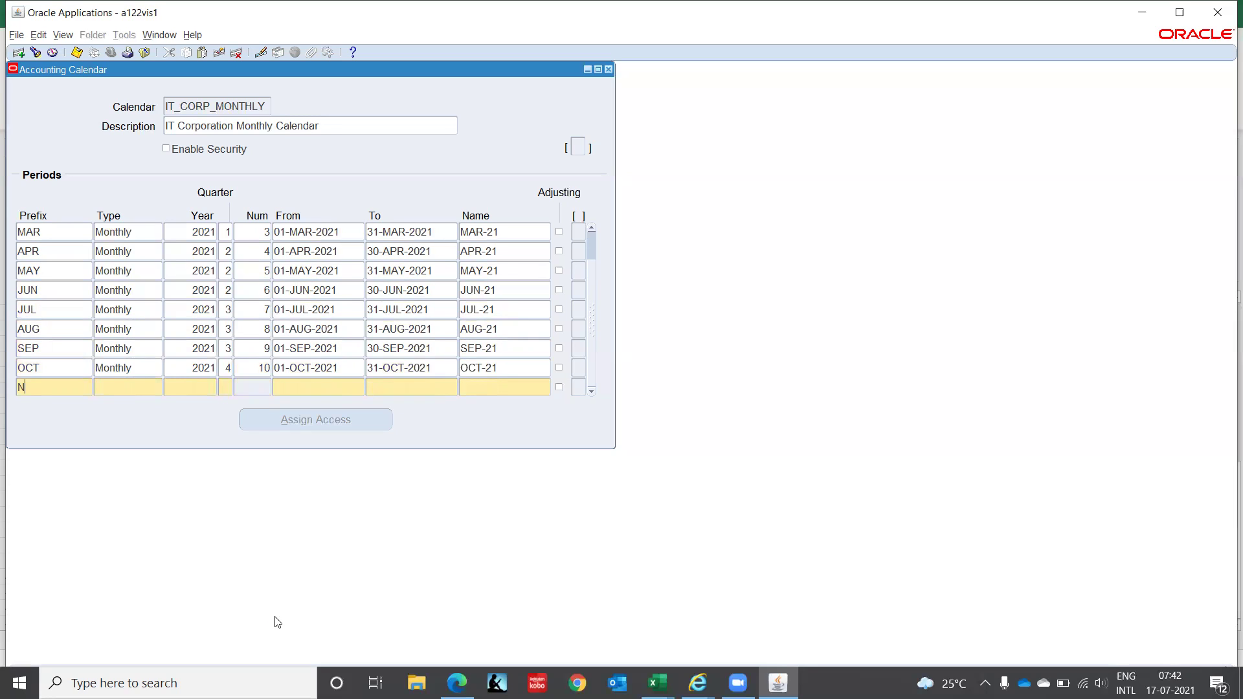
pyautogui.press('Tab')
pyautogui.write('MONTHLY')
pyautogui.press('Down')
pyautogui.press('Down')
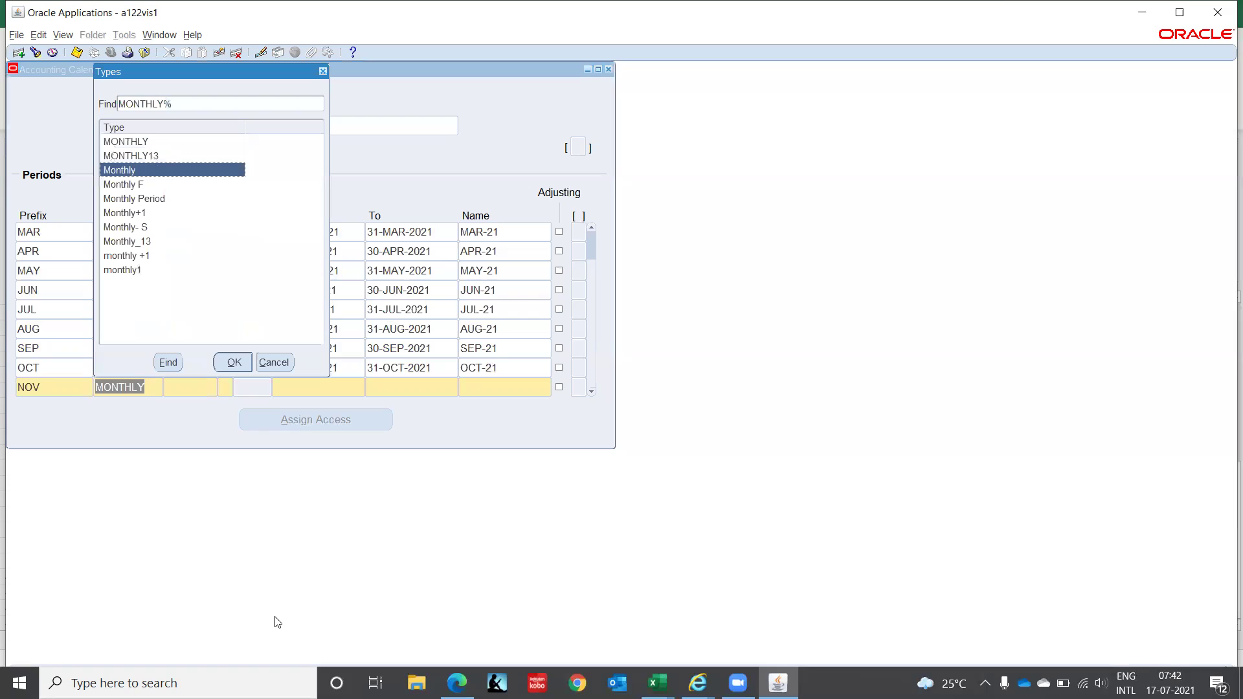
pyautogui.press('Return')
pyautogui.press('Tab')
pyautogui.write('2')
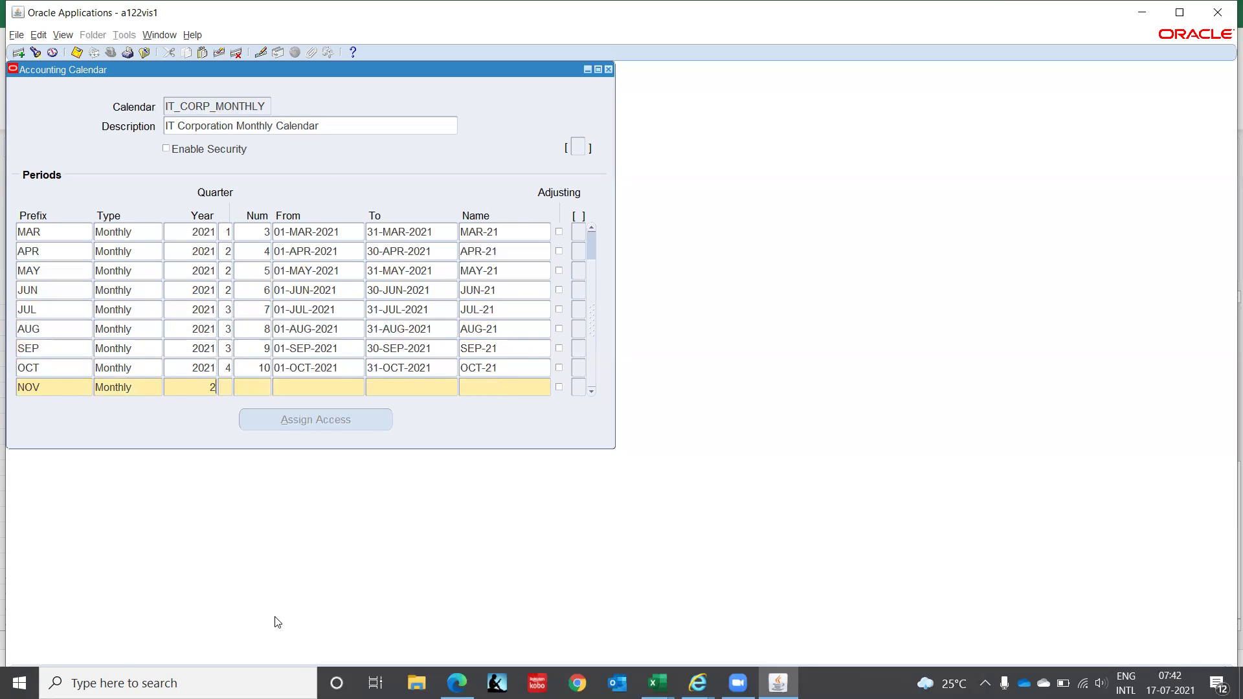
pyautogui.write('021')
pyautogui.press('Tab')
pyautogui.write('4')
# - Give the NOV period number 11 and the date range 01-NOV-2021 to 30-NOV-2021
pyautogui.press('Tab')
pyautogui.write('11')
pyautogui.press('Tab')
pyautogui.write('01NOV2021')
pyautogui.press('Tab')
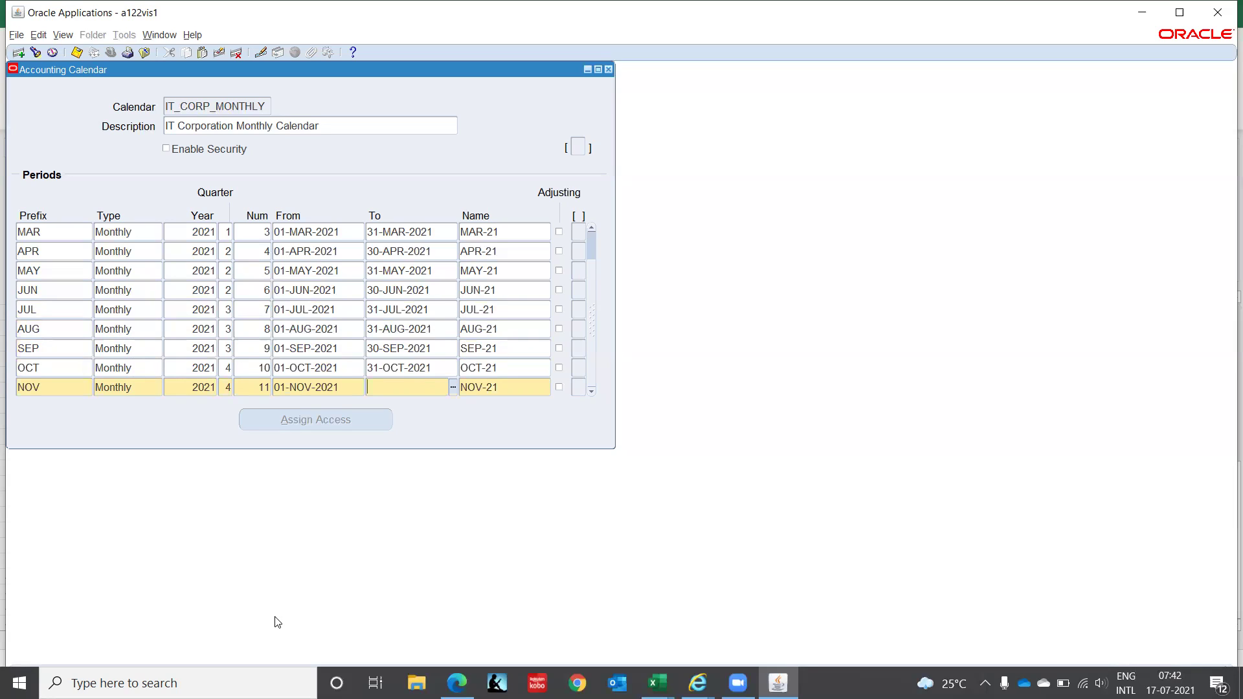
pyautogui.write('30-NOV-')
pyautogui.write('2021')
pyautogui.press('Tab')
# - Add a twelfth period row with prefix DEC, type Monthly, year 2021 and quarter 4
pyautogui.press('Tab')
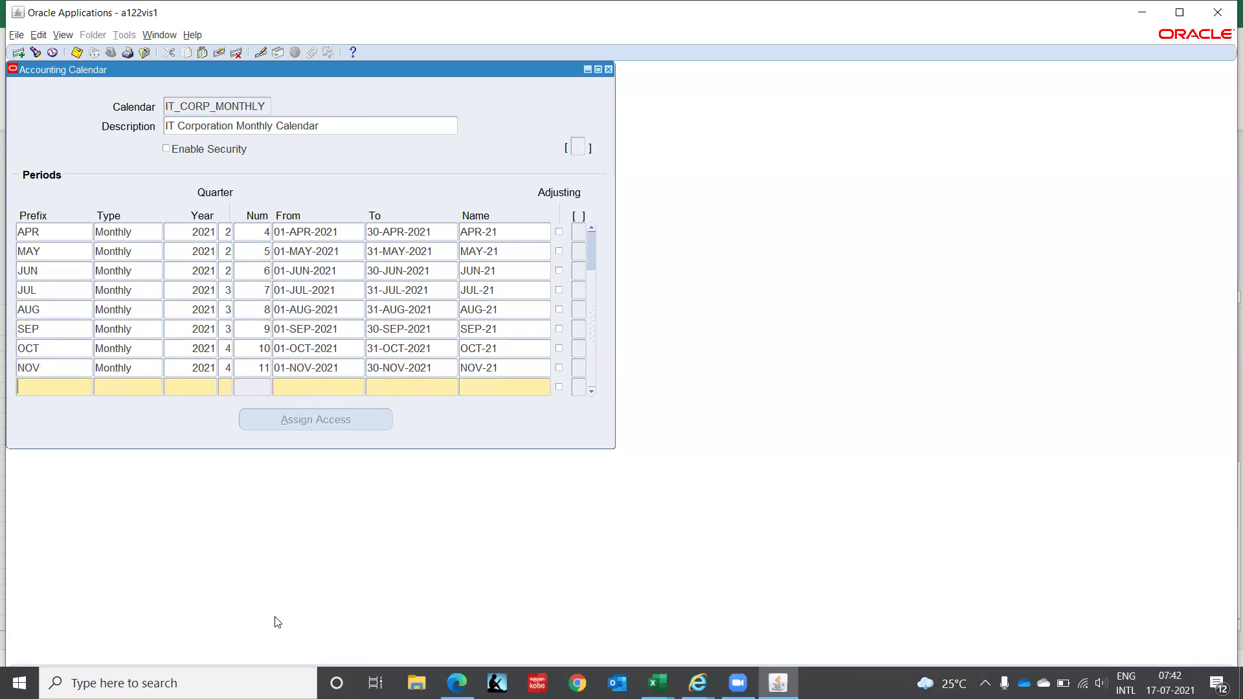
pyautogui.write('DEC')
pyautogui.press('Tab')
pyautogui.write('MONTHLY')
pyautogui.press('Down')
pyautogui.press('Down')
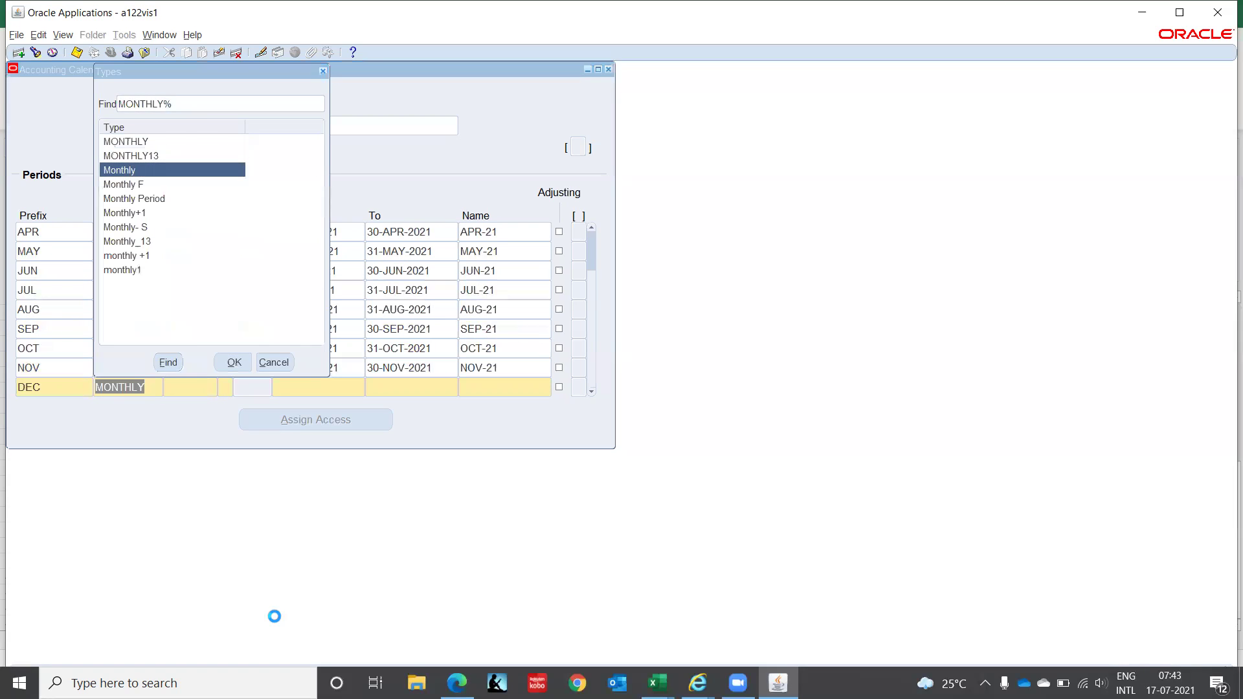
pyautogui.press('Return')
pyautogui.press('Tab')
pyautogui.write('2021')
pyautogui.press('Tab')
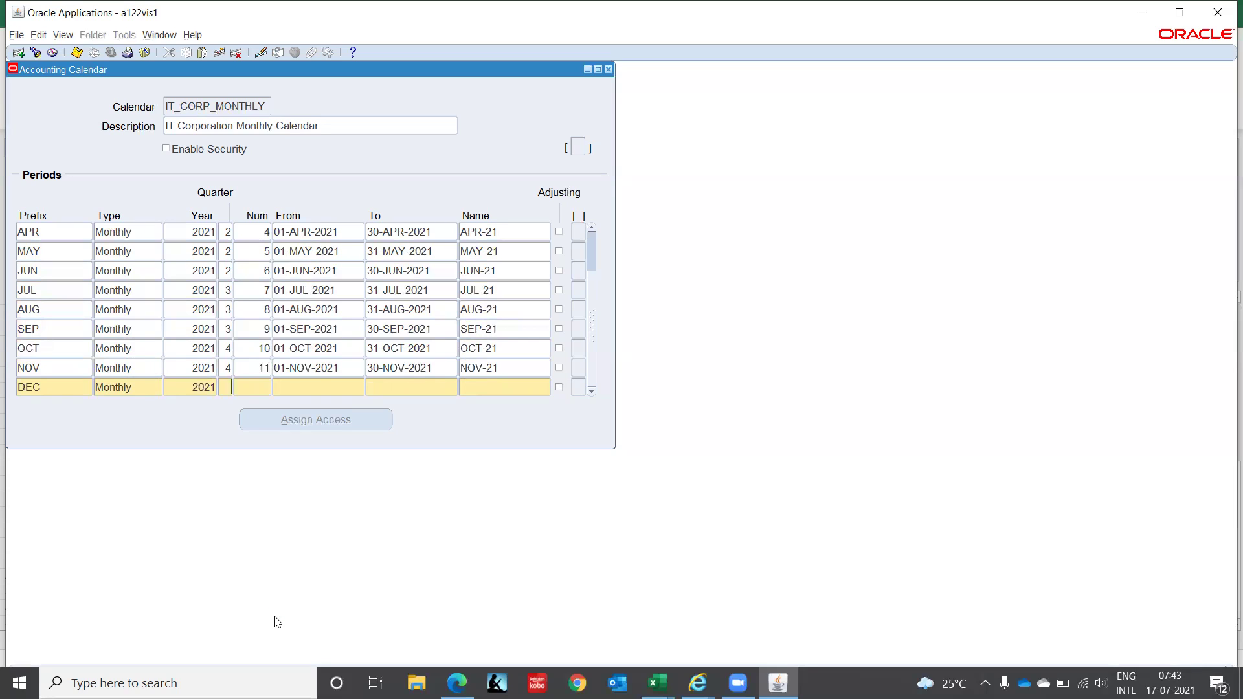
pyautogui.write('4')
# - Give the DEC period number 12 and the date range 01-DEC-2021 to 31-DEC-2021
pyautogui.press('Tab')
pyautogui.write('12')
pyautogui.press('Tab')
pyautogui.write('01-')
pyautogui.write('DEC-202')
pyautogui.write('1')
pyautogui.press('Tab')
pyautogui.write('31D')
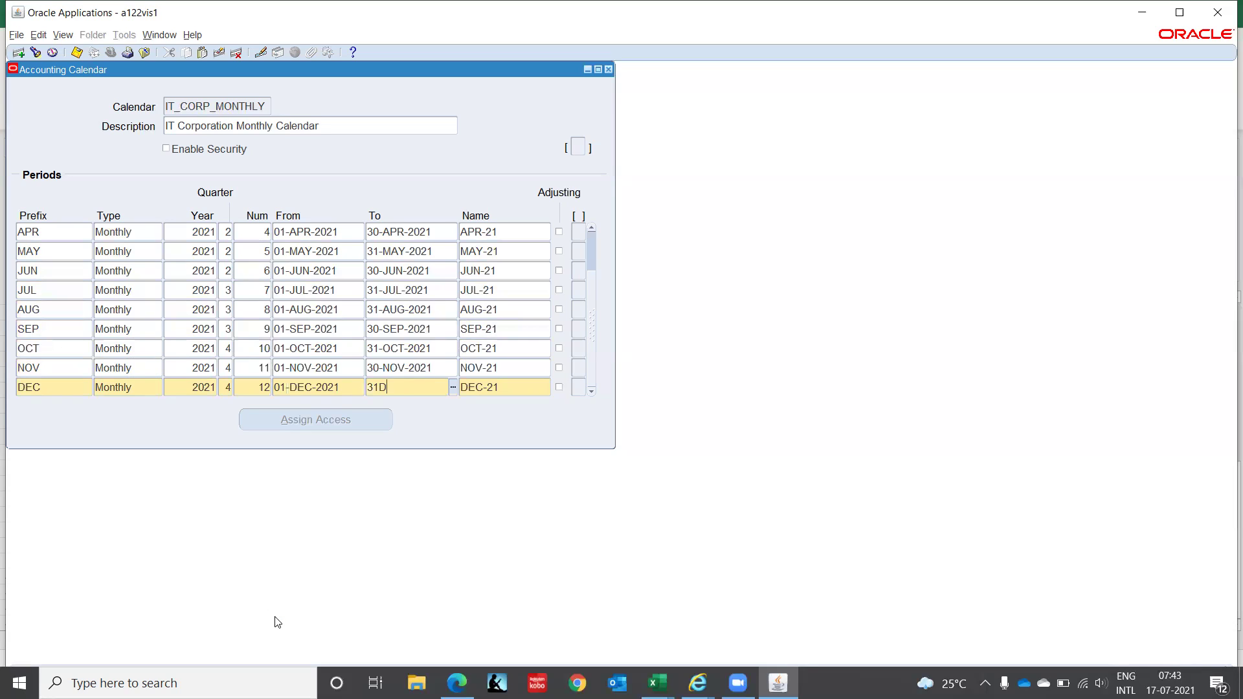
pyautogui.write('EC2021')
# - Add a thirteenth period row with prefix ADJ, type Monthly, year 2021 and quarter 4
pyautogui.press('Down')
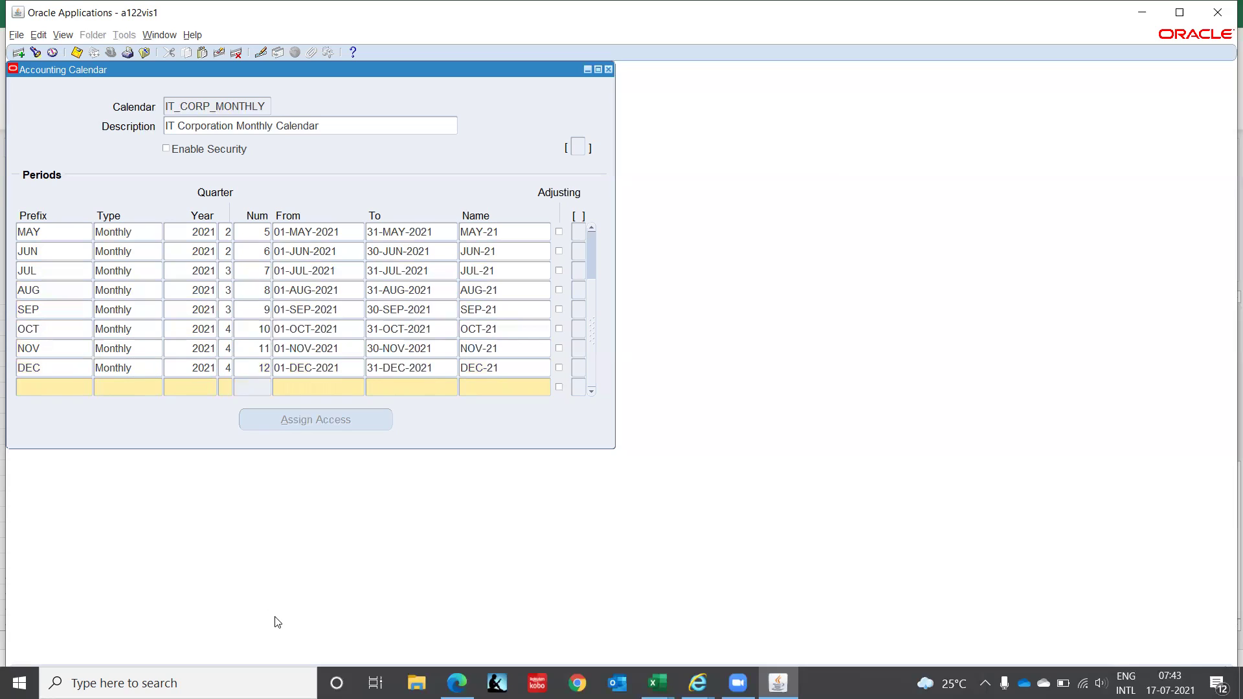
pyautogui.write('ADJ')
pyautogui.press('Tab')
pyautogui.write('MONTHLY')
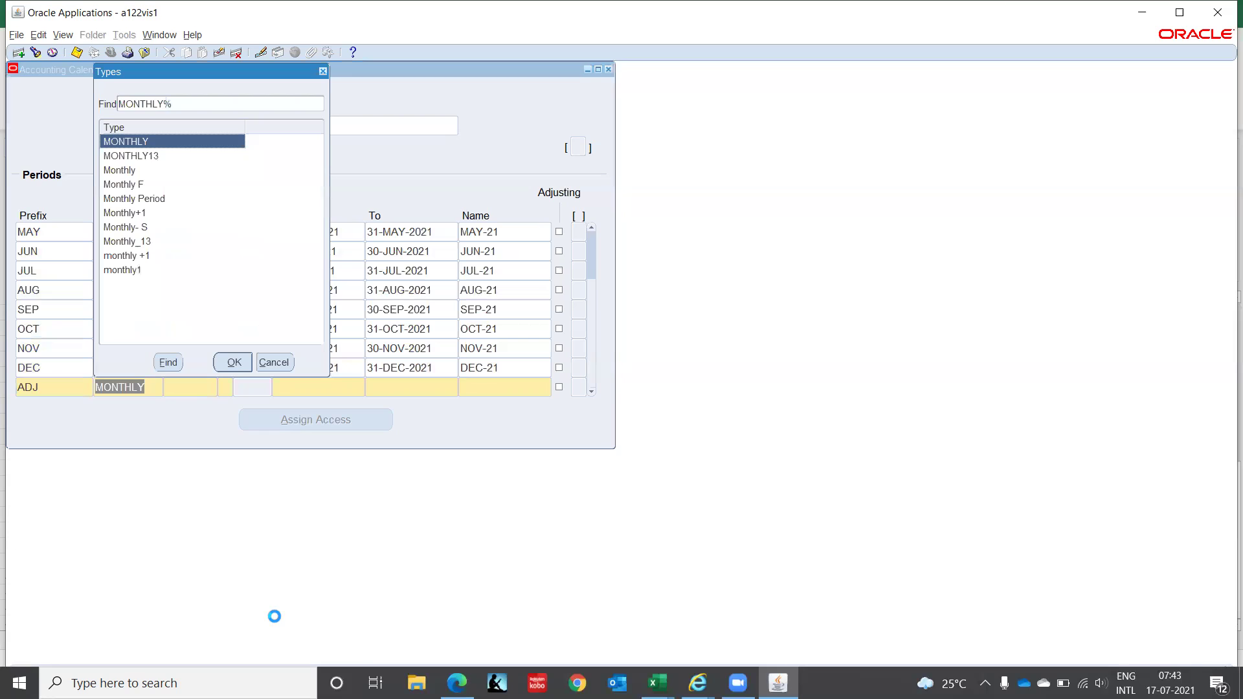
pyautogui.press('Down')
pyautogui.press('Down')
pyautogui.press('Return')
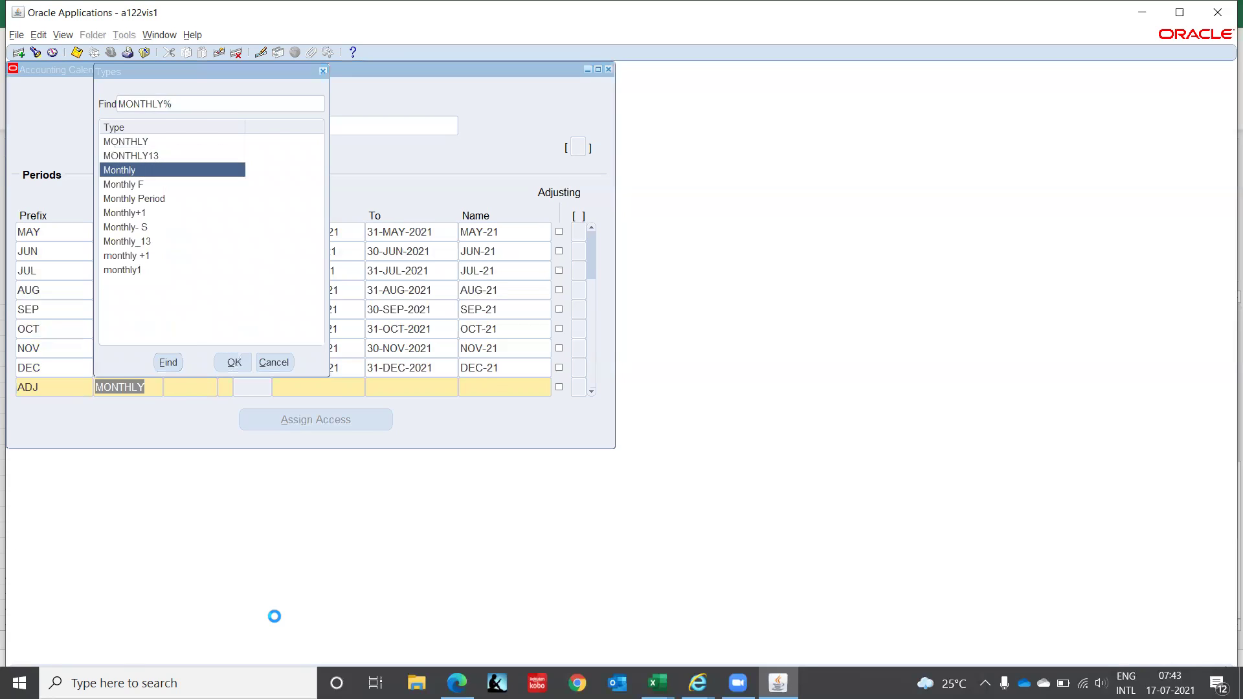
pyautogui.press('Tab')
pyautogui.write('2021')
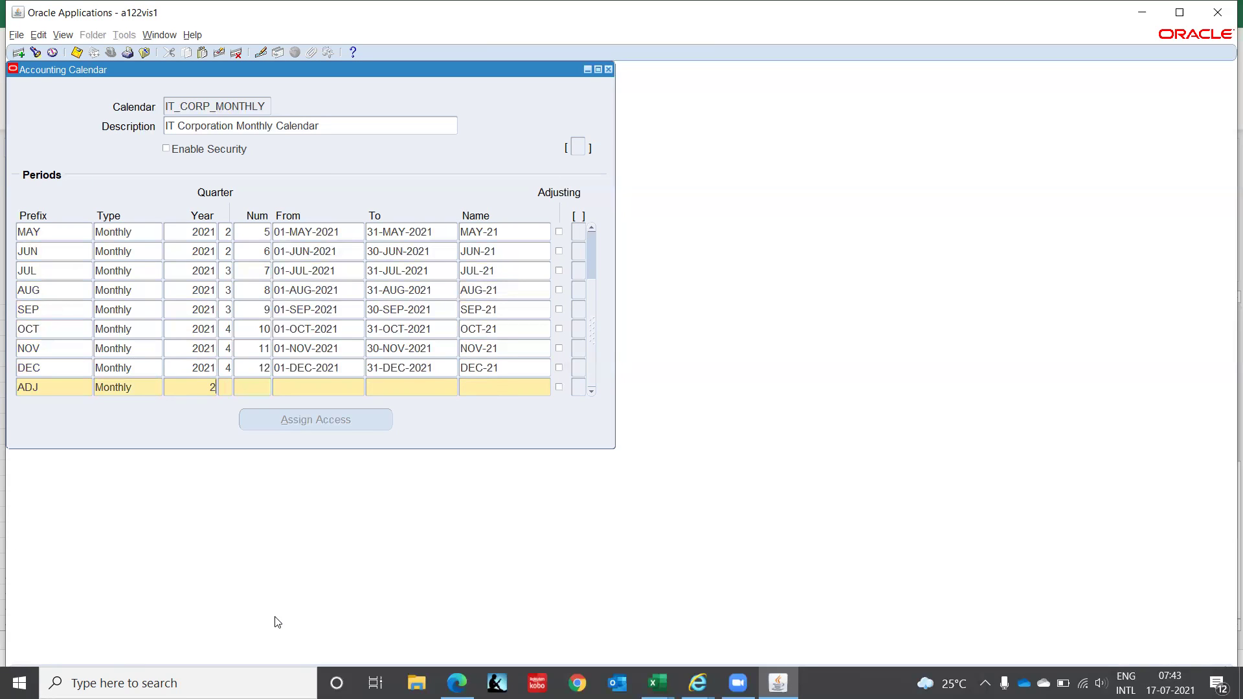
pyautogui.press('Tab')
pyautogui.write('4')
# - Give the ADJ period number 13, start and end date 31-DEC-2021, and mark it as an adjusting period
pyautogui.press('Tab')
pyautogui.write('13')
pyautogui.press('Tab')
pyautogui.write('31-')
pyautogui.write('DEC-202')
pyautogui.write('1')
pyautogui.press('Tab')
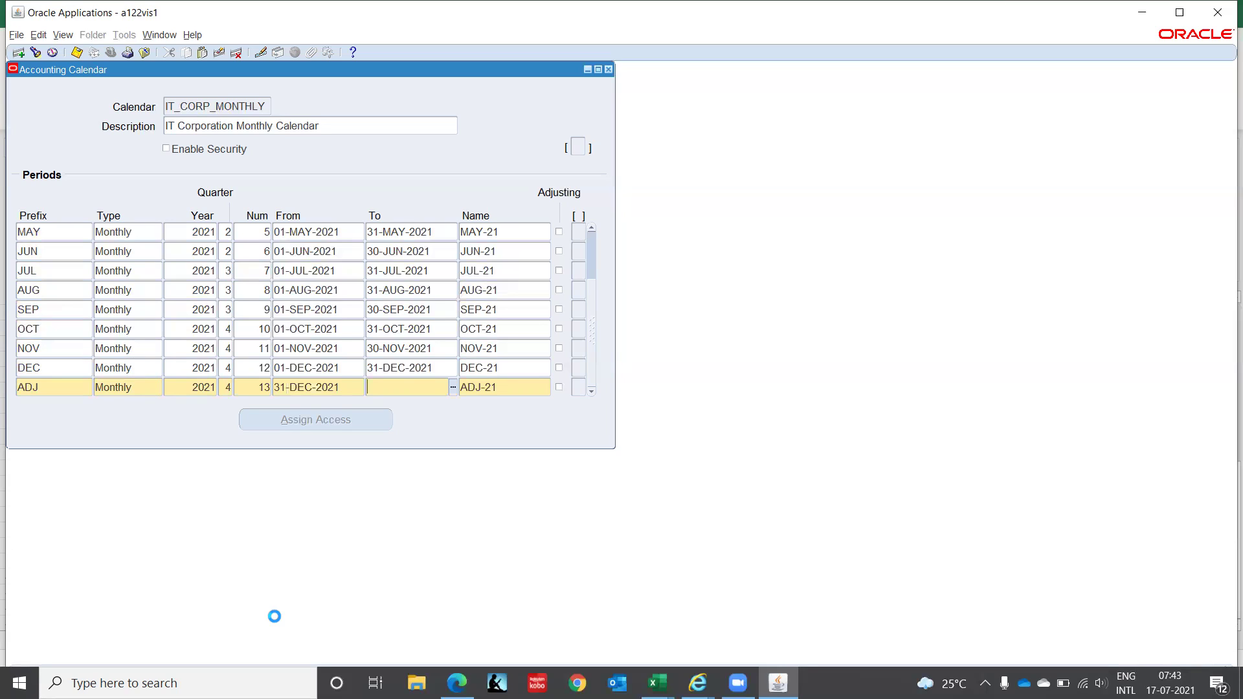
pyautogui.write('31-DEC-2021')
pyautogui.press('Tab')
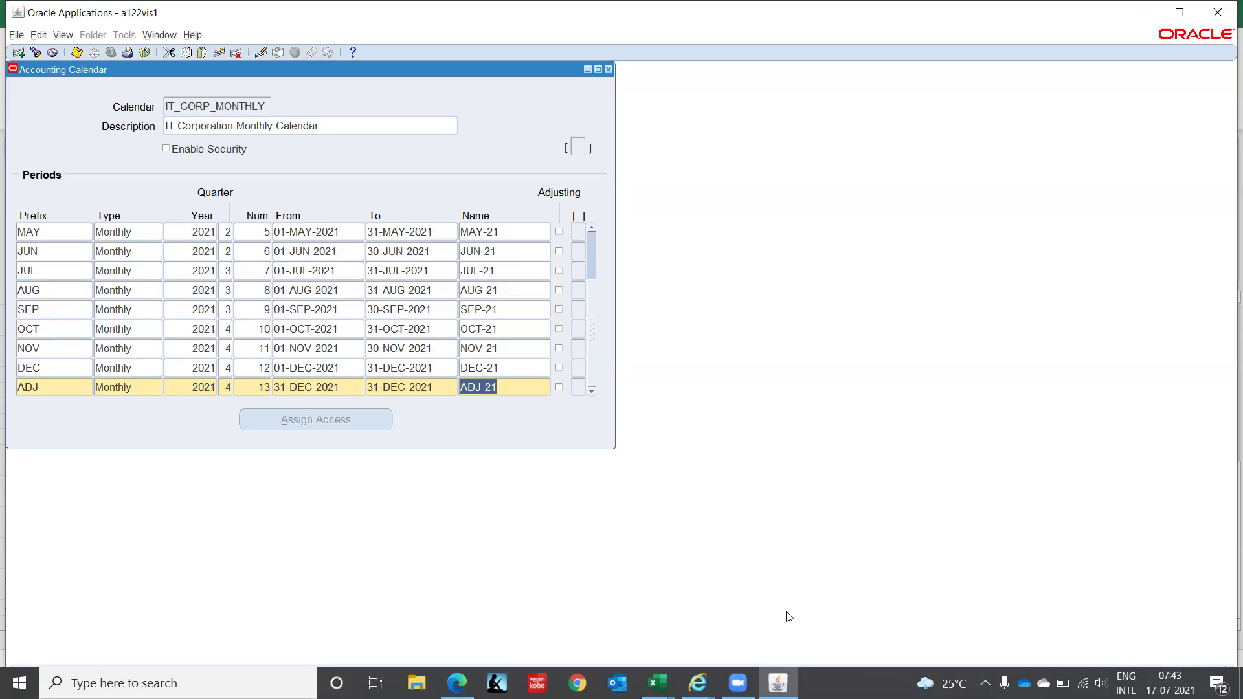
pyautogui.click(559, 387)
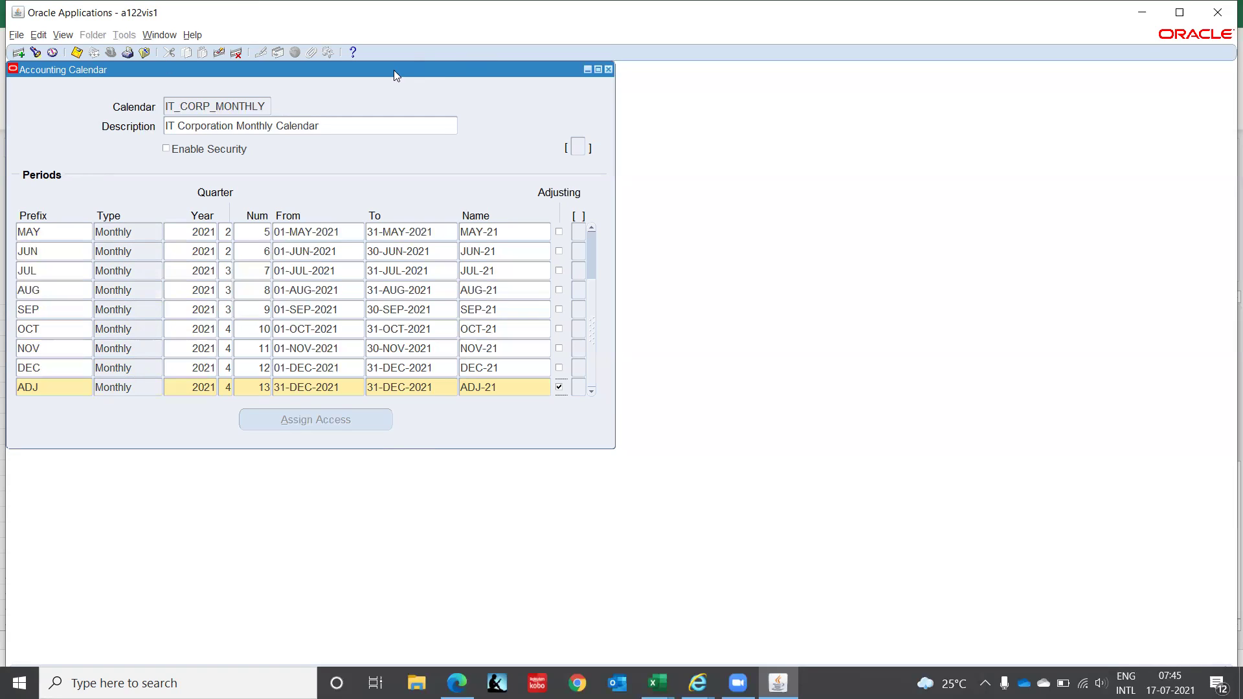
# - Close the accounting calendar and submit validation for the current calendar only
pyautogui.click(608, 69)
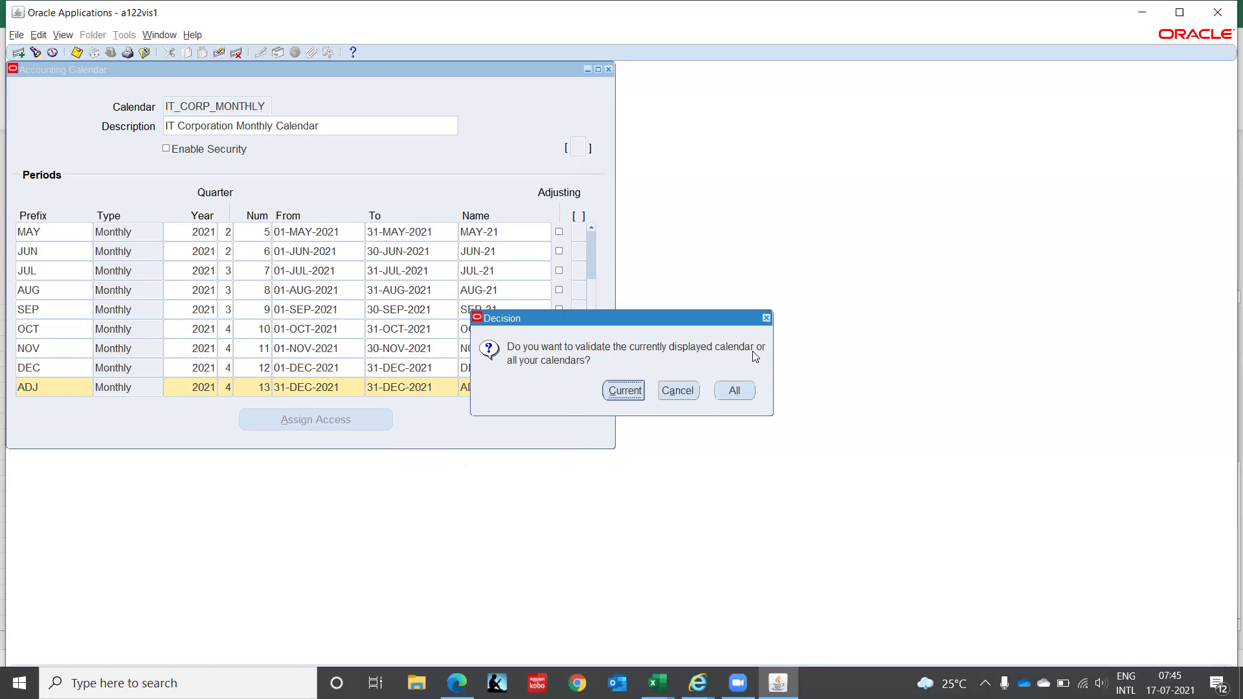
pyautogui.click(618, 392)
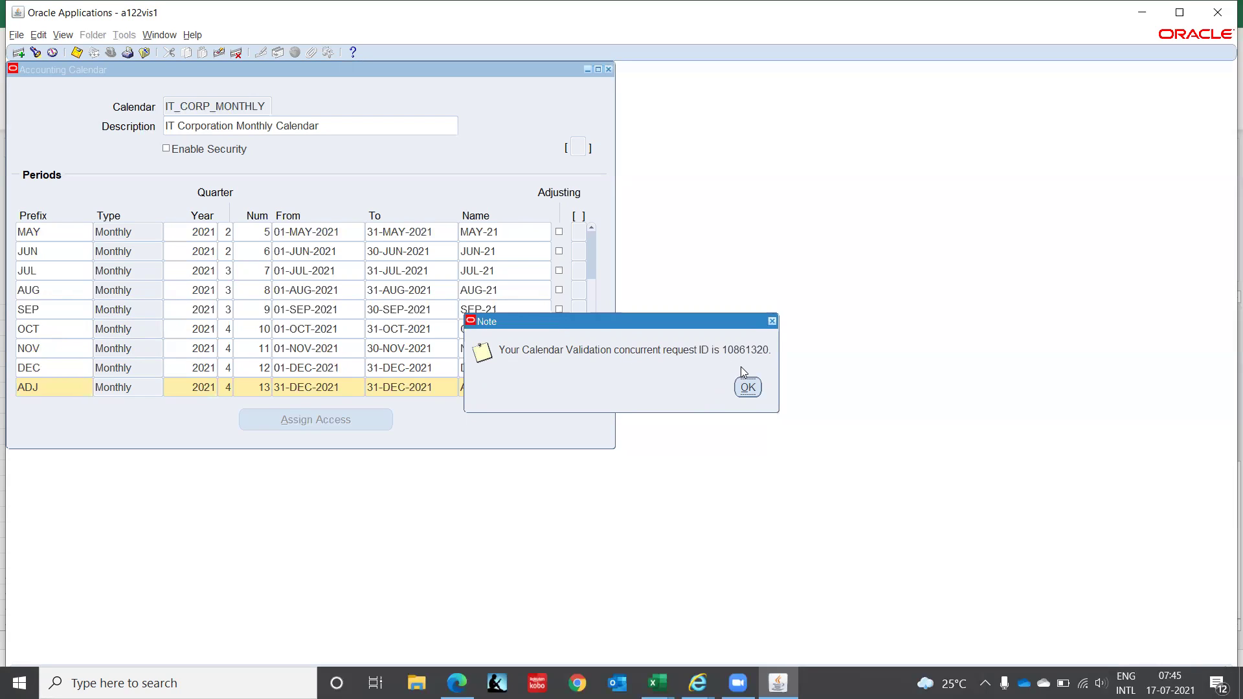
pyautogui.click(748, 387)
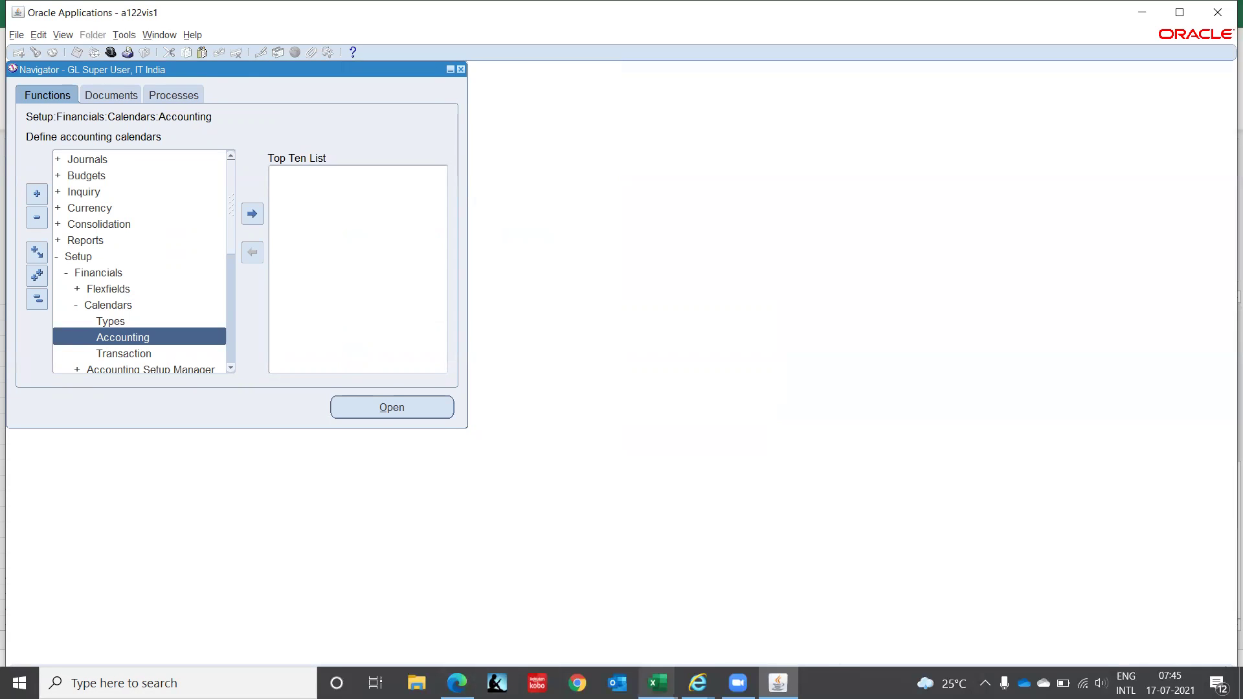
# - Switch to the Excel worksheet and enter the heading "Chart of Account" in cell B39
pyautogui.moveTo(658, 681)
pyautogui.click(550, 618)
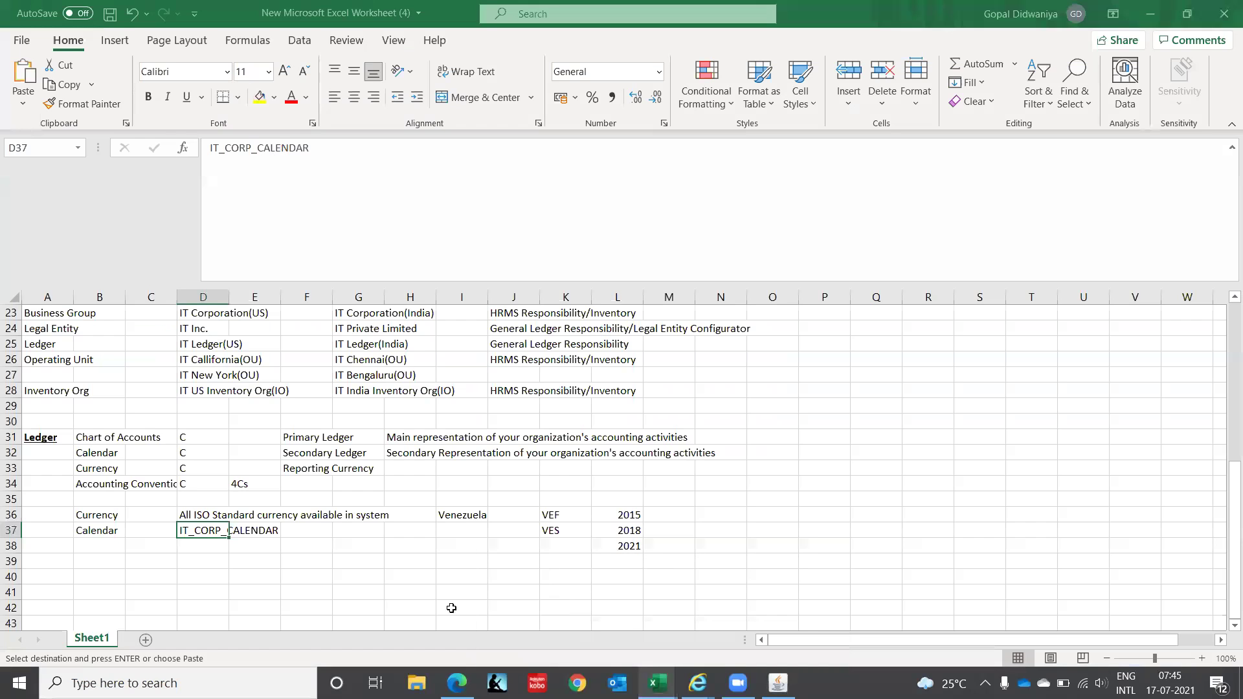
pyautogui.click(94, 532)
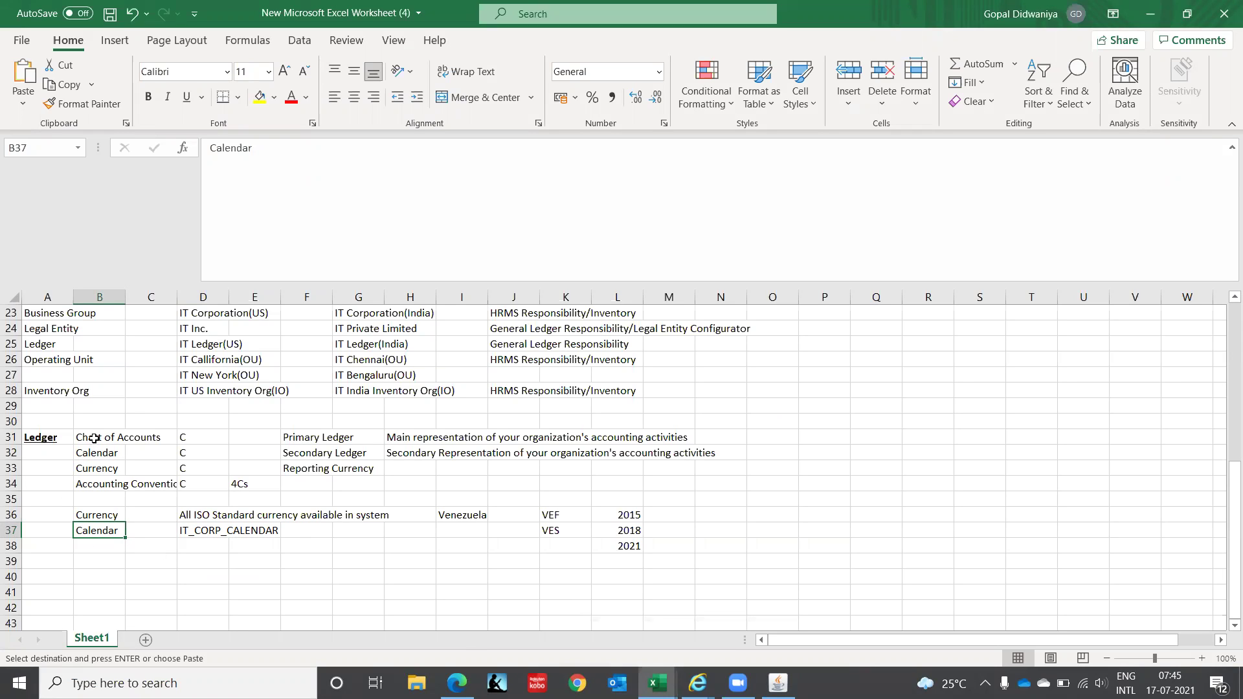
pyautogui.click(91, 557)
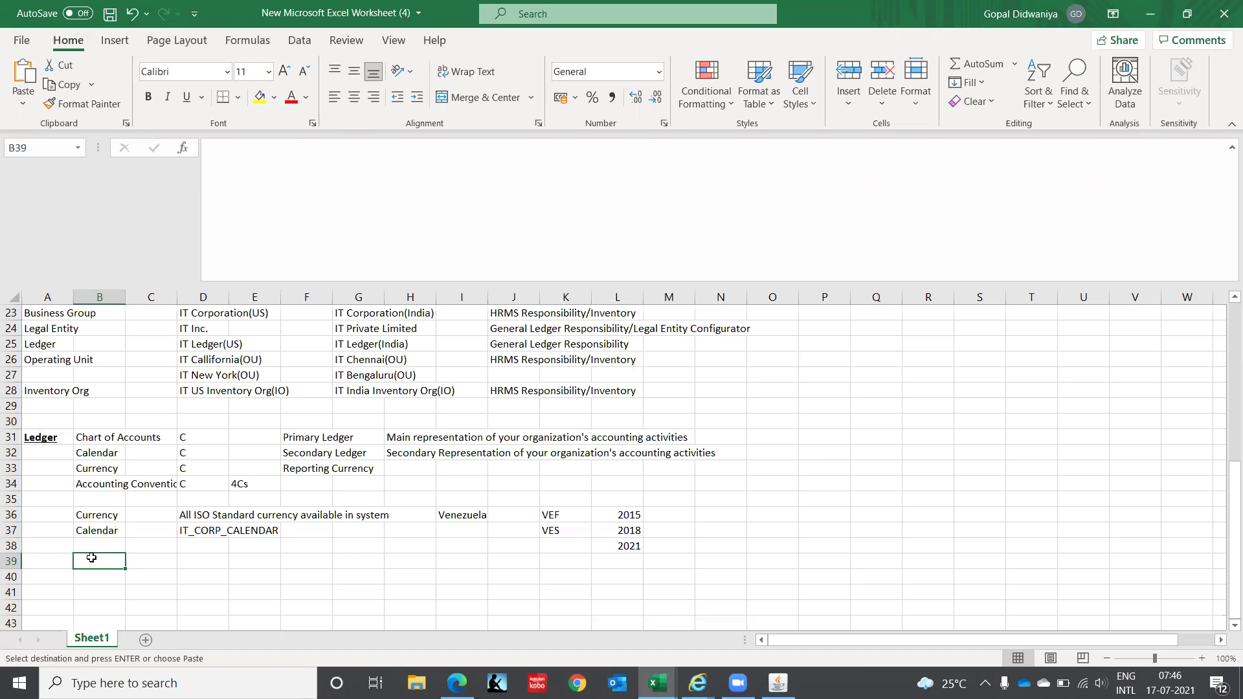
pyautogui.write('Chart of Account')
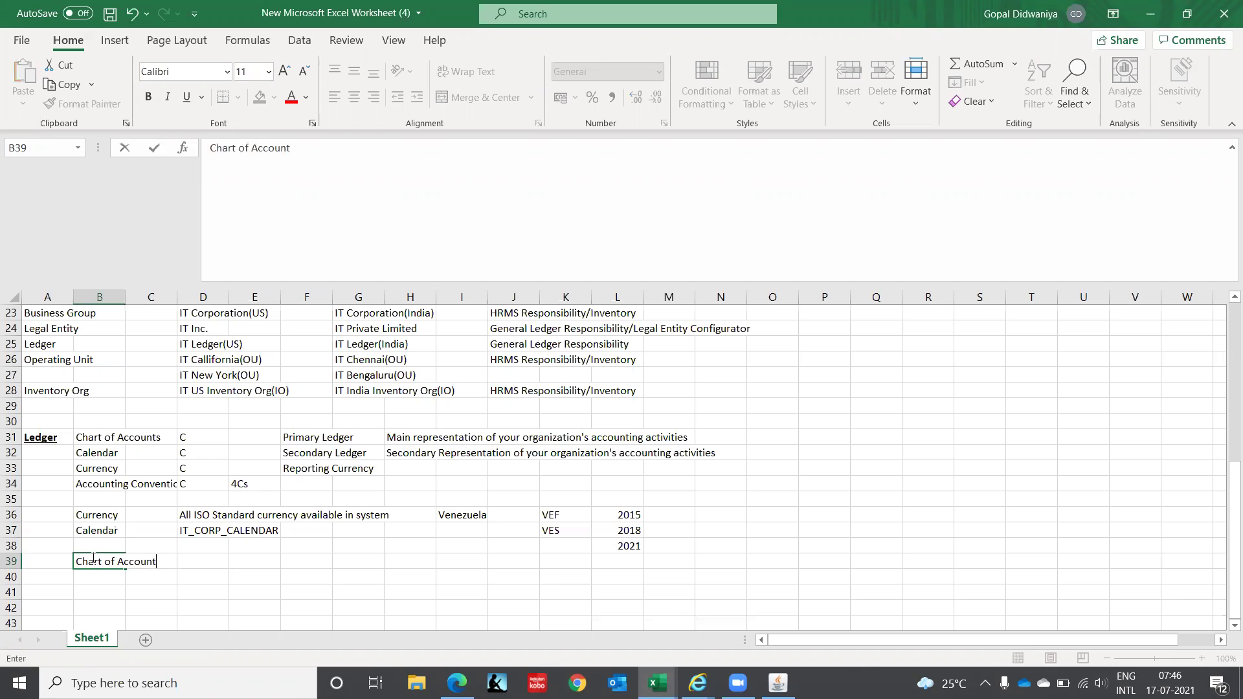
pyautogui.press('Return')
# - Make the "Chart of Account" heading in cell B39 bold and underlined
pyautogui.click(92, 558)
pyautogui.hotkey('ctrl', 'b')
pyautogui.hotkey('ctrl', 'u')
pyautogui.press('Down')
pyautogui.press('Down')
pyautogui.press('Down')
pyautogui.press('Down')
pyautogui.press('Down')
pyautogui.press('Down')
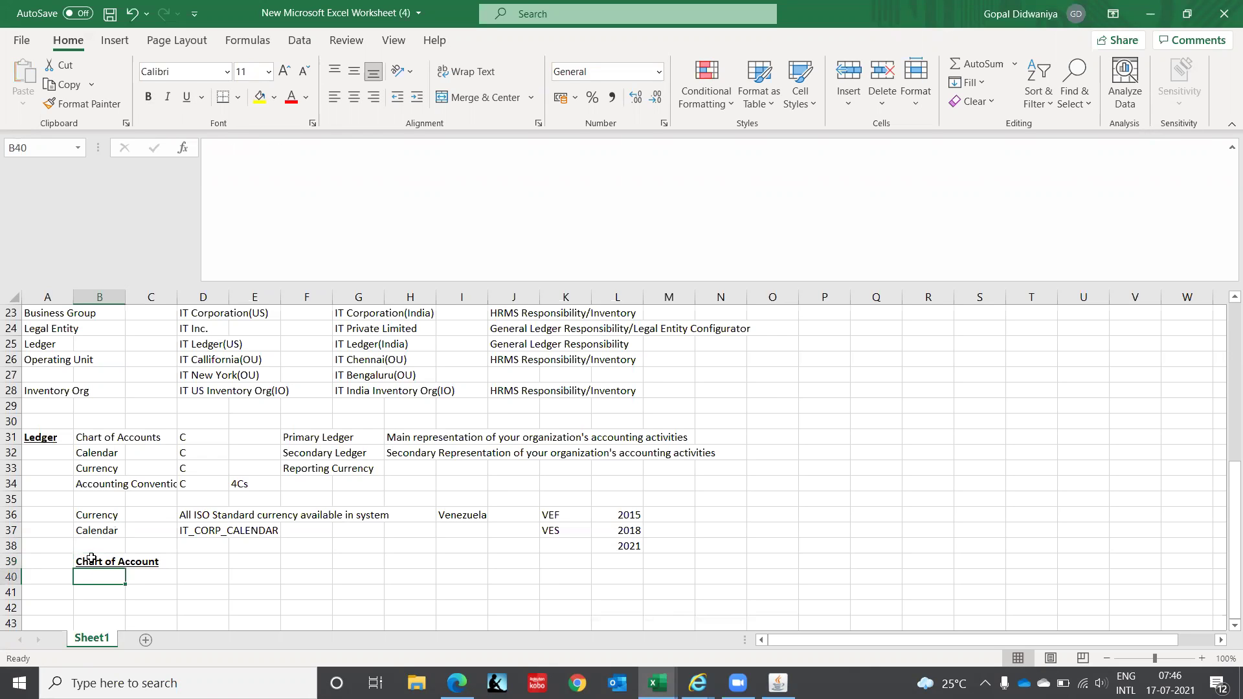
pyautogui.press('Down')
pyautogui.press('Down')
pyautogui.press('Down')
pyautogui.press('Down')
pyautogui.press('Down')
pyautogui.press('Down')
pyautogui.press('Down')
pyautogui.press('Down')
pyautogui.press('Down')
pyautogui.press('Down')
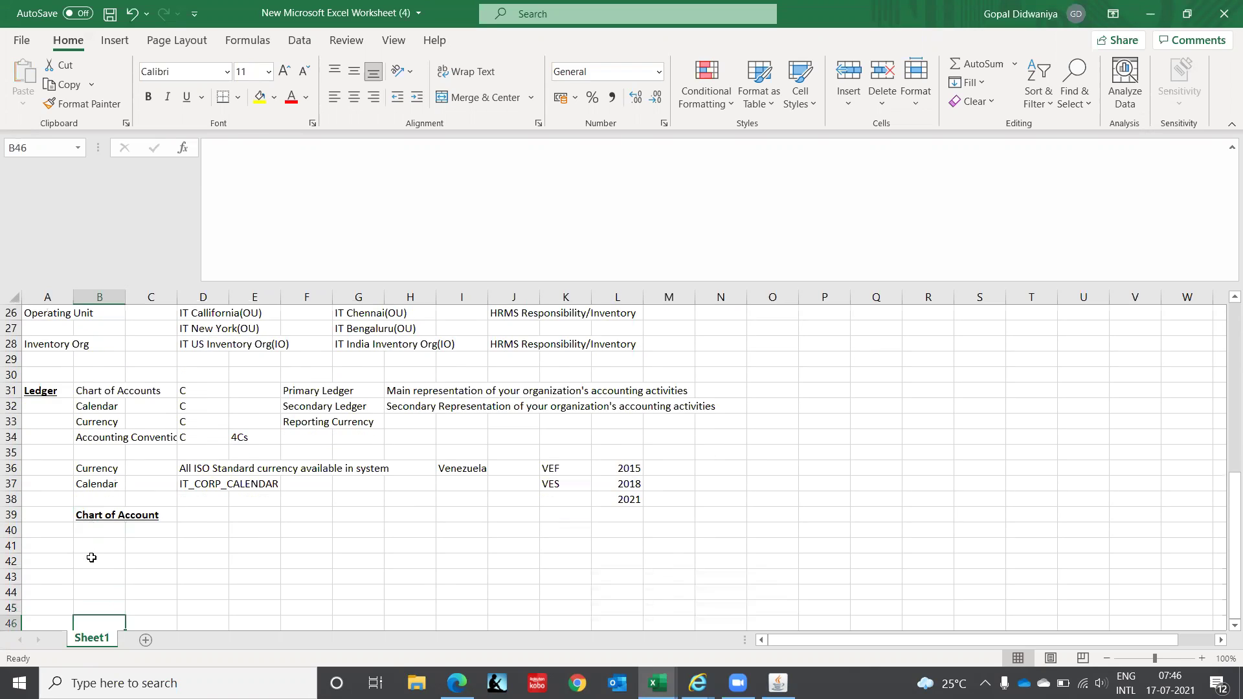
pyautogui.press('Up')
pyautogui.press('Up')
pyautogui.press('Up')
pyautogui.press('Up')
pyautogui.press('Up')
pyautogui.press('Up')
pyautogui.press('Up')
pyautogui.press('Up')
pyautogui.press('Up')
pyautogui.press('Up')
pyautogui.press('Up')
pyautogui.press('Up')
pyautogui.press('Up')
pyautogui.press('Up')
pyautogui.press('Up')
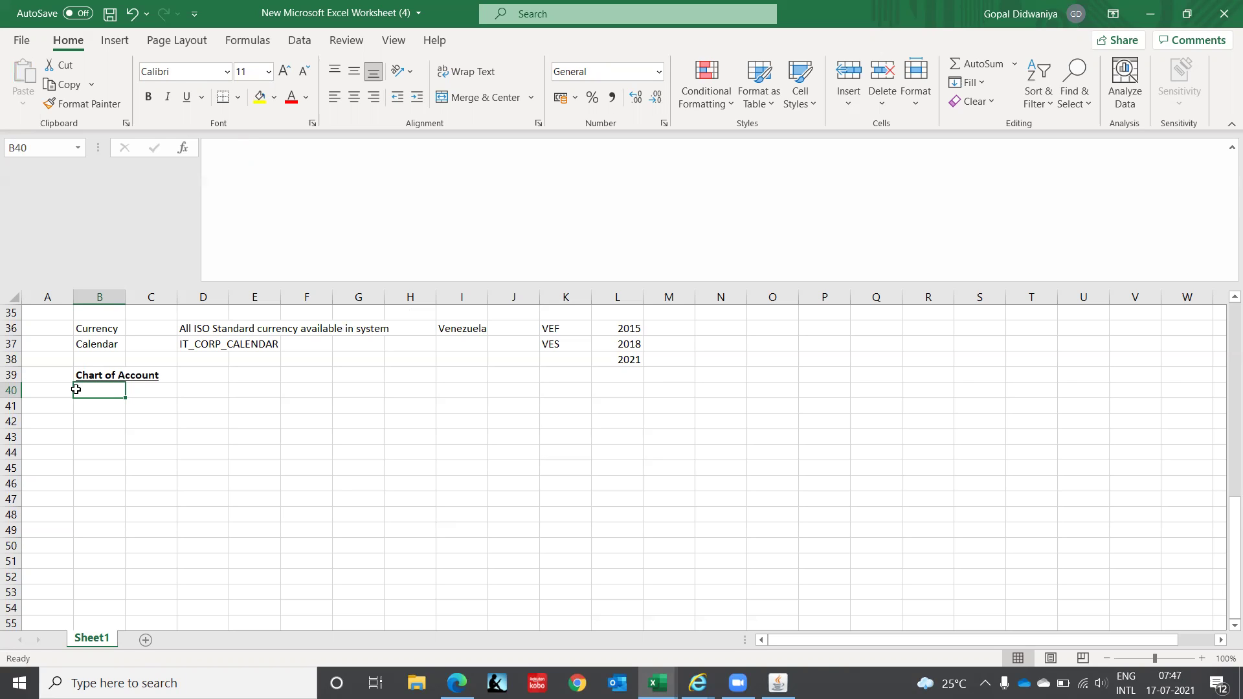
# - List the segments Company, Location, Function and Account in cells B40 to B43 beneath the Chart of Account heading
pyautogui.write('Comp')
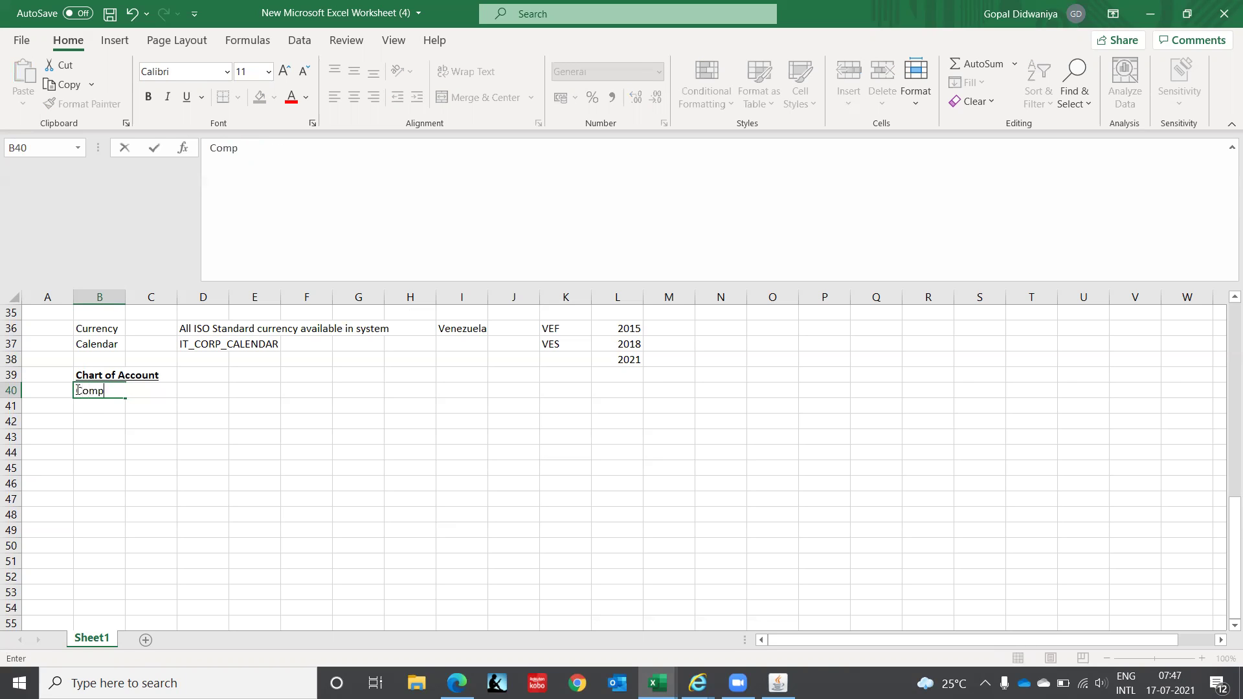
pyautogui.write('any')
pyautogui.press('Return')
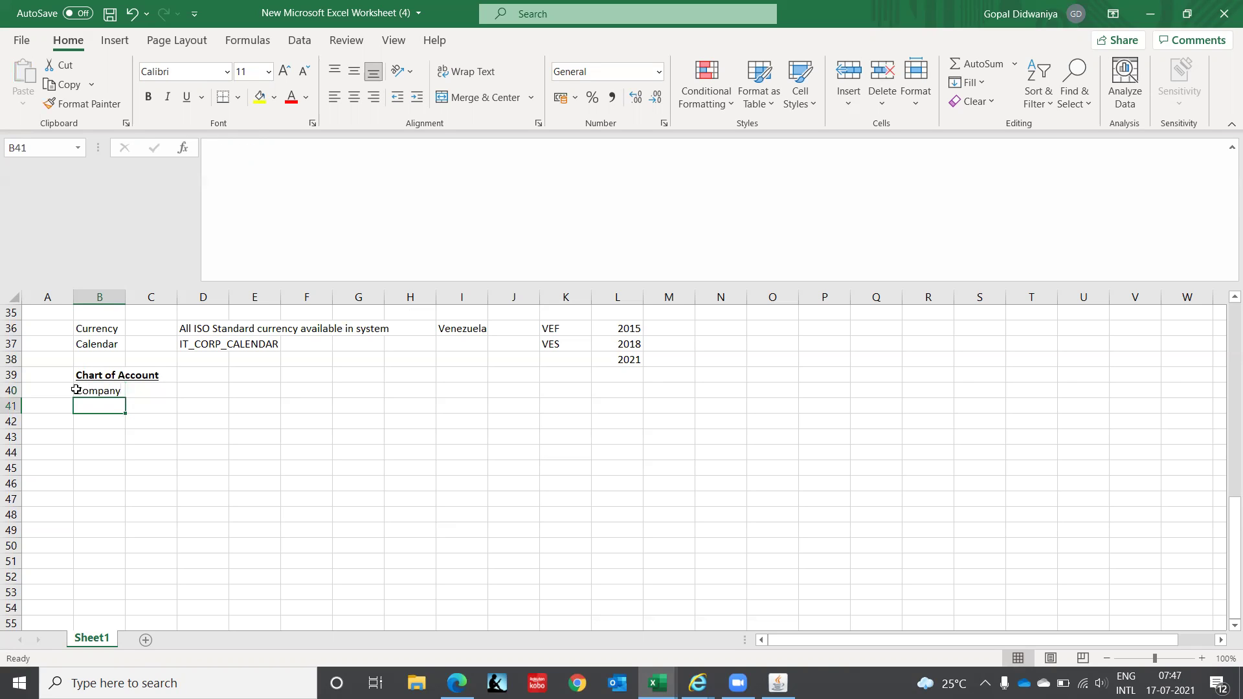
pyautogui.write('Locat')
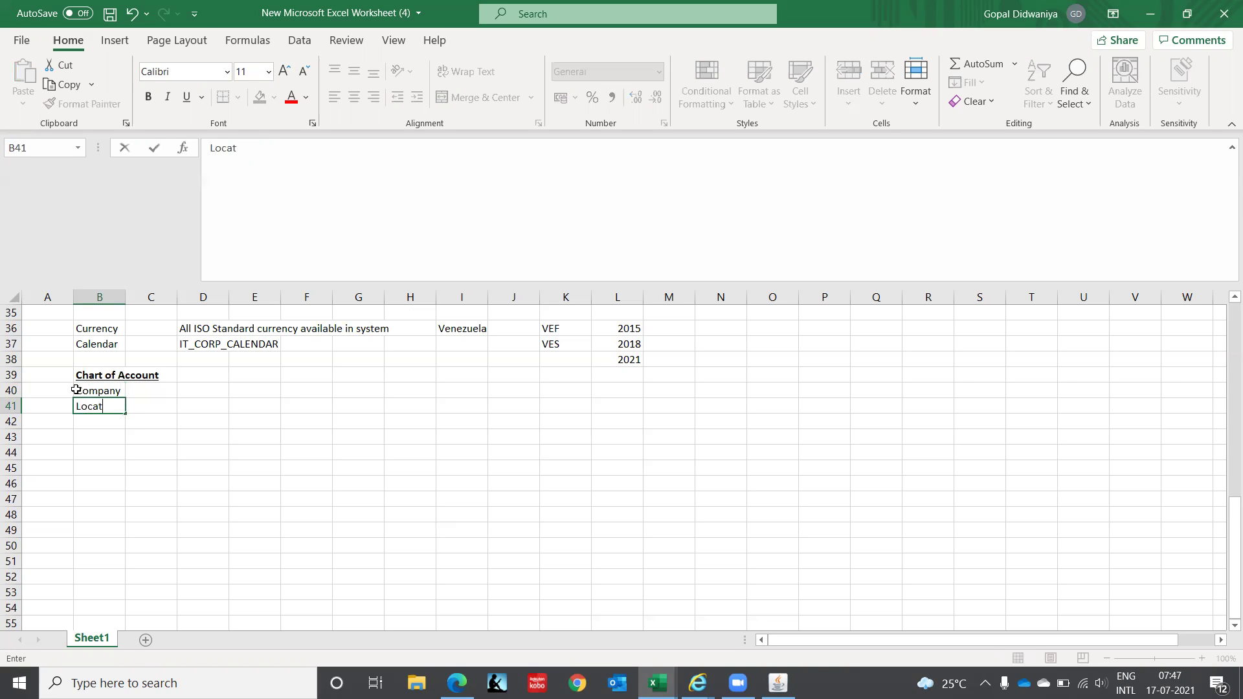
pyautogui.write('ion')
pyautogui.press('Return')
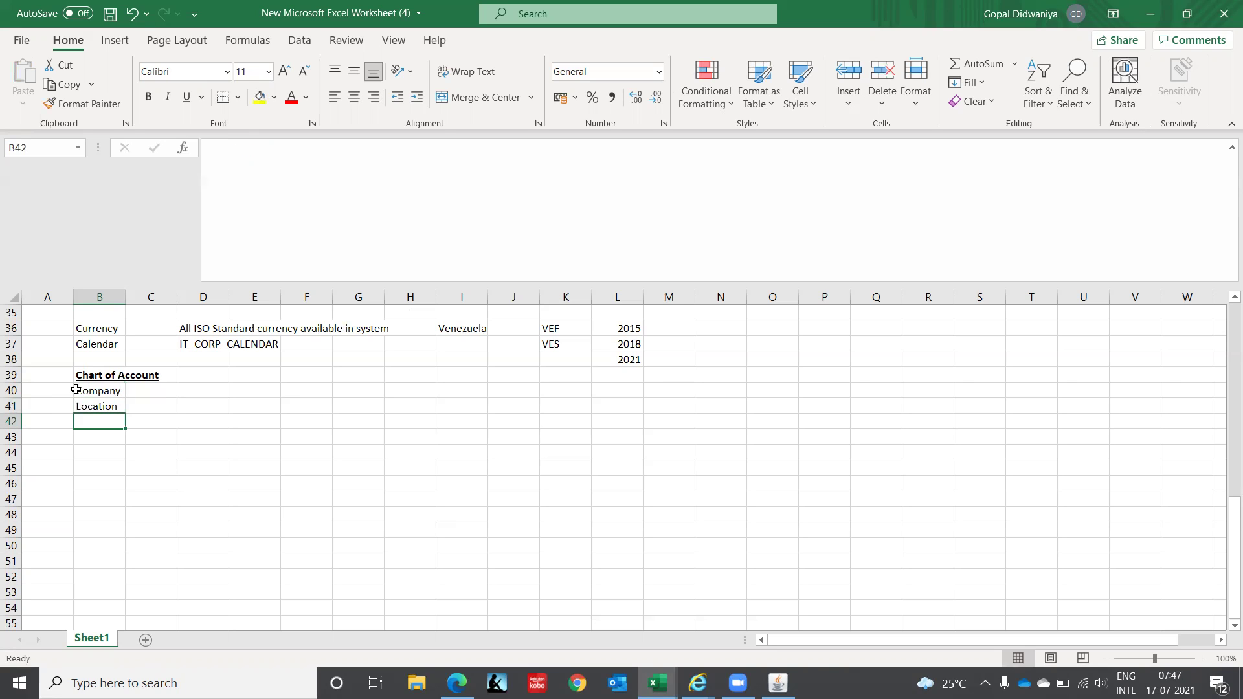
pyautogui.write('Fun')
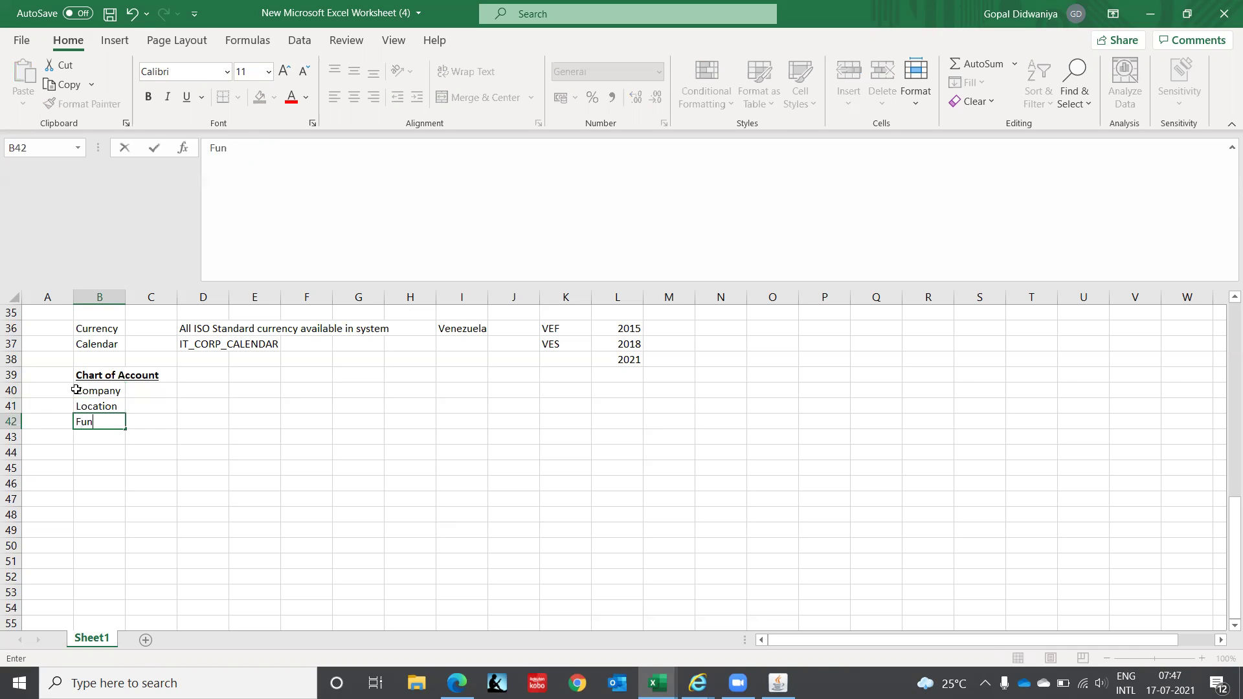
pyautogui.write('ction')
pyautogui.press('Return')
pyautogui.write('Ac')
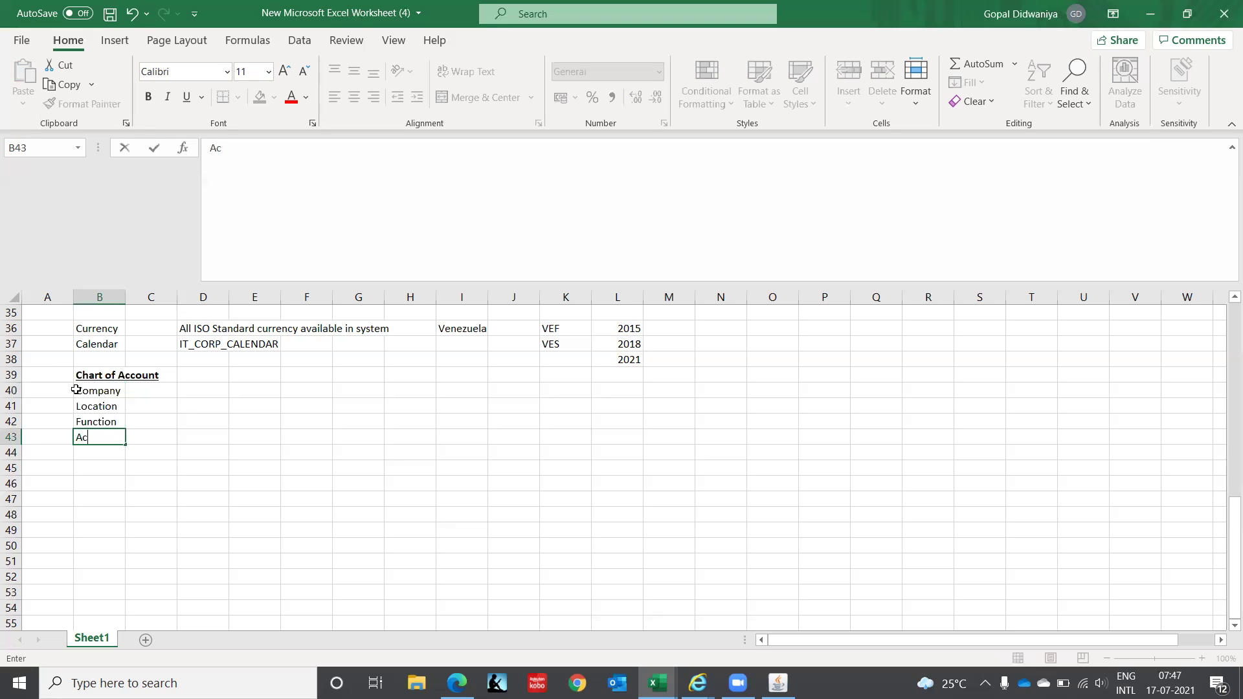
pyautogui.write('count')
pyautogui.press('Return')
# - Enter Nature as the fifth segment in cell B44, and replace it with Sub-Account
pyautogui.write('Nature')
pyautogui.press('Return')
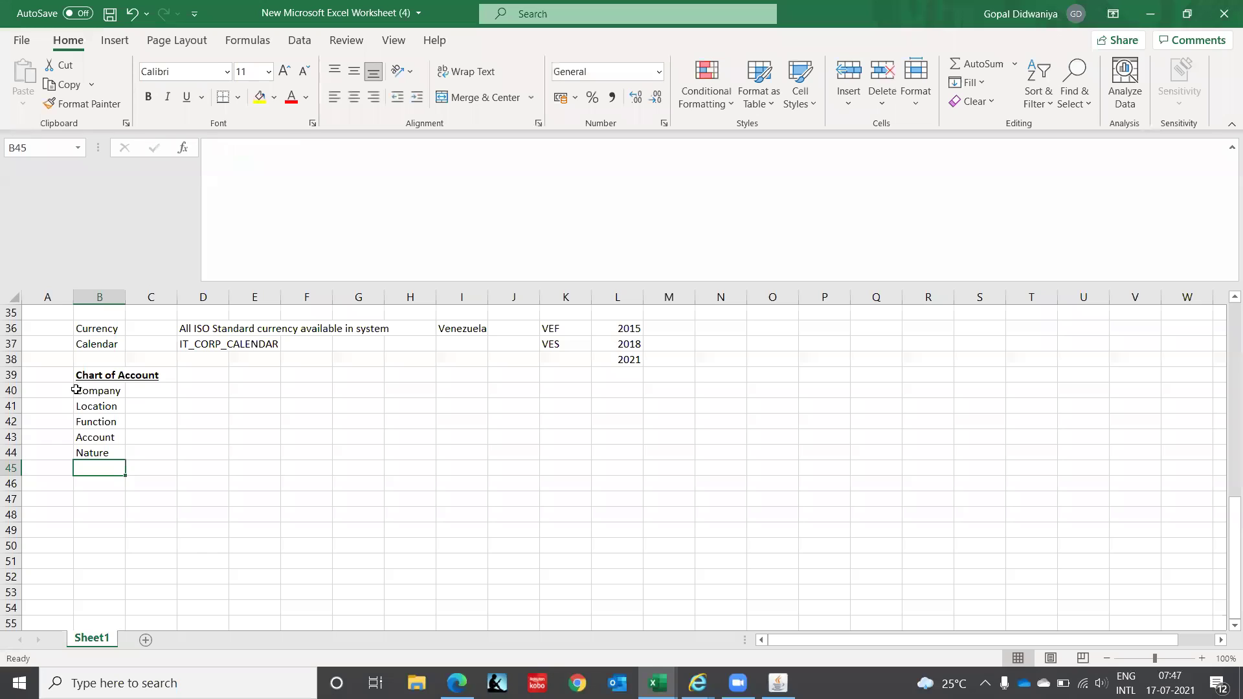
pyautogui.press('Up')
pyautogui.write('Su')
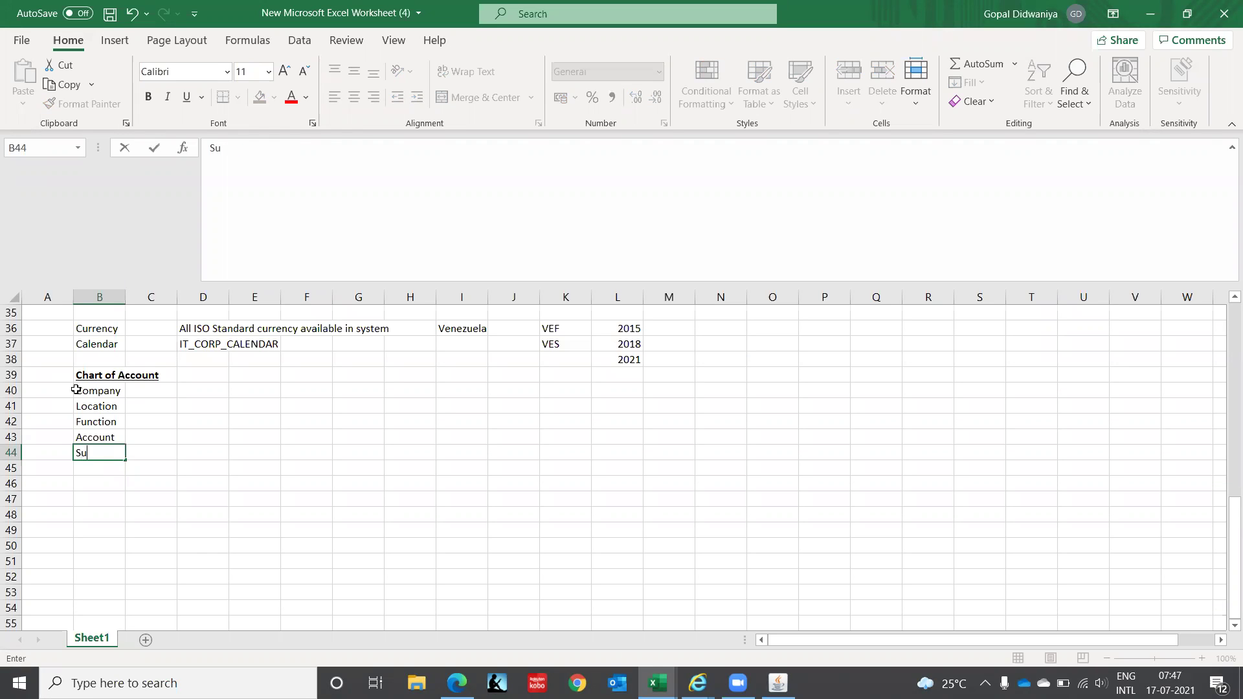
pyautogui.write('b-Account')
pyautogui.press('Return')
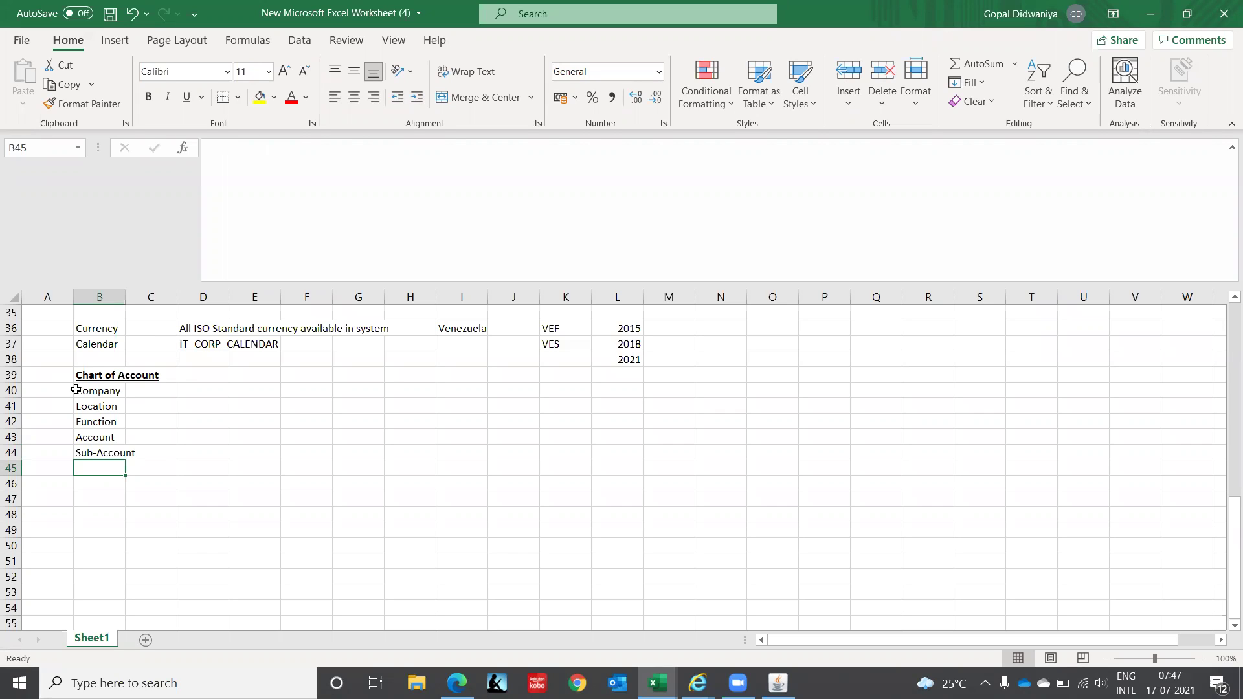
# - Add the segments Product in cell B45 and Project in cell B46 to the Chart of Account list
pyautogui.write('Pro')
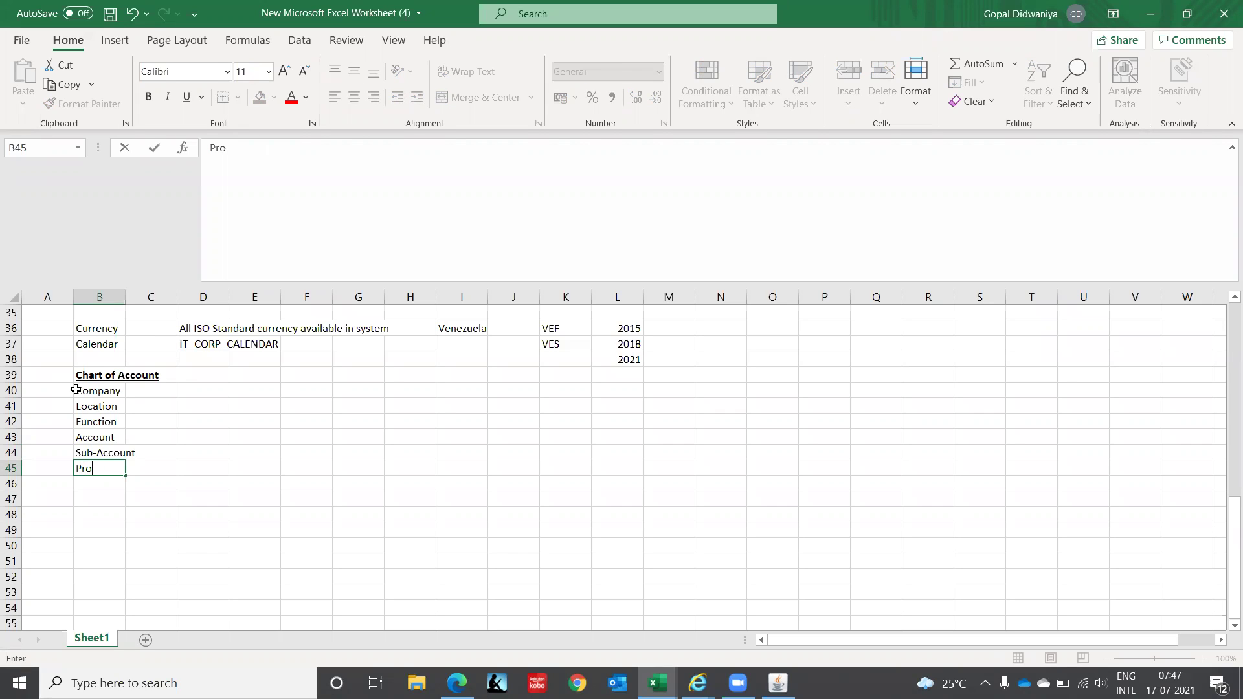
pyautogui.write('duct')
pyautogui.press('Return')
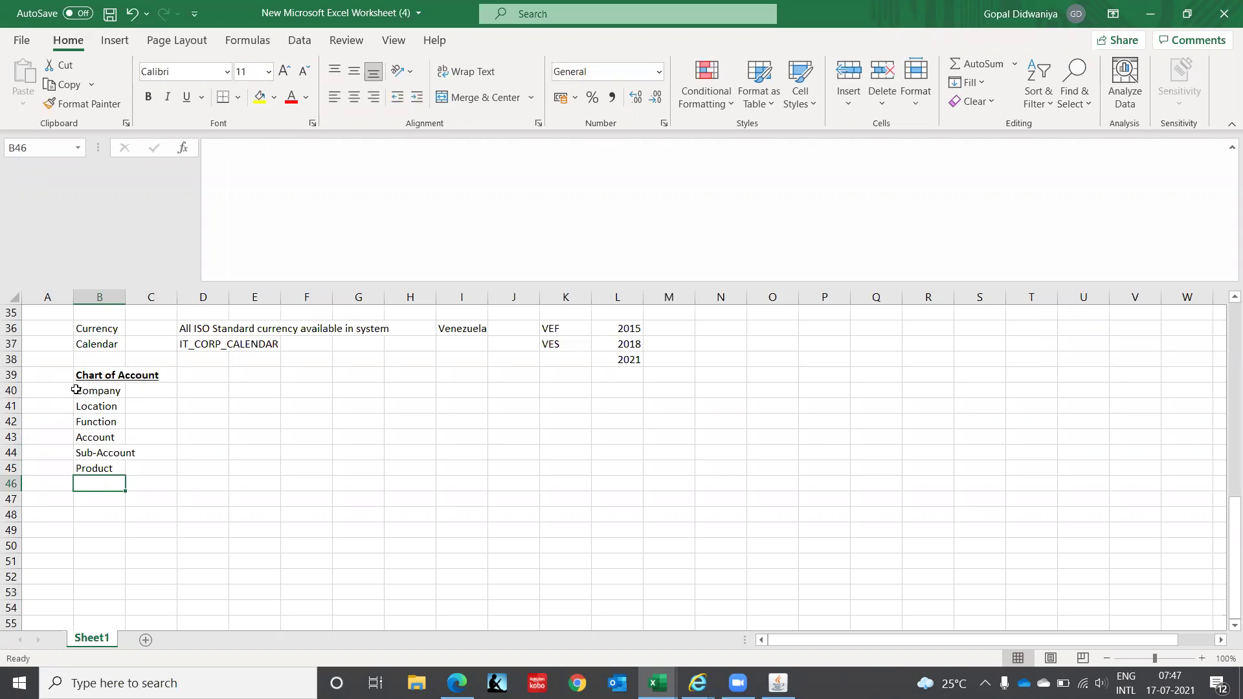
pyautogui.write('Project')
pyautogui.press('Return')
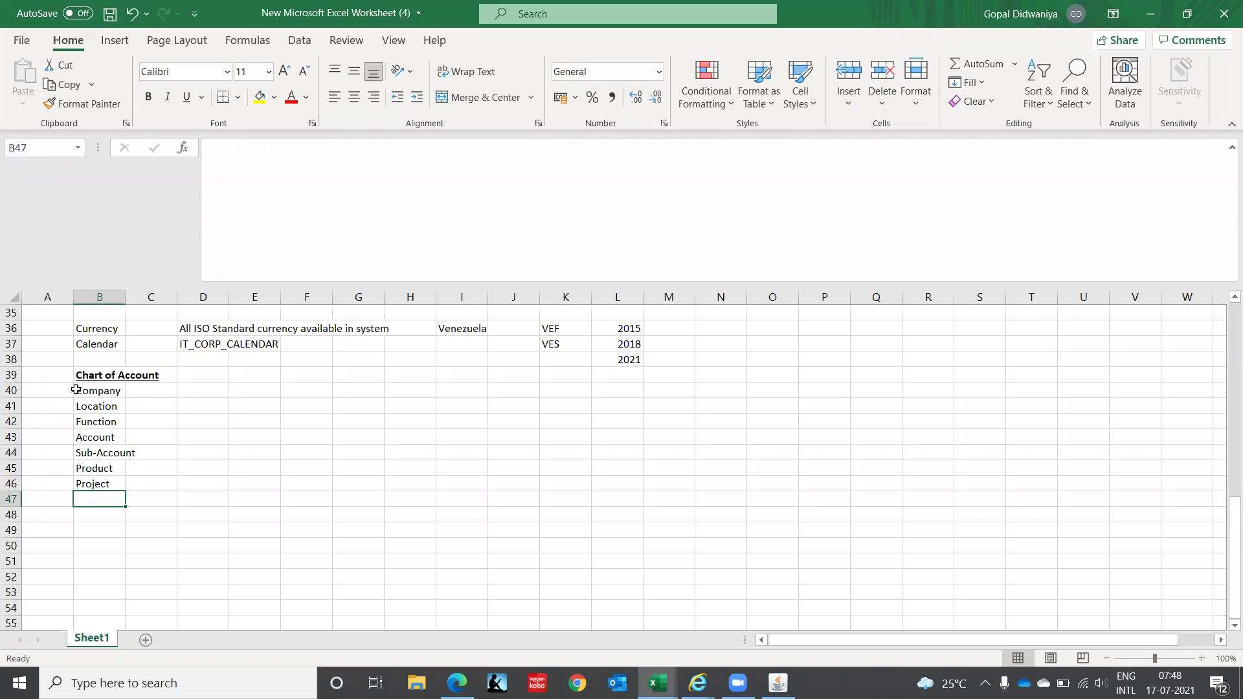
# - Add the segments Future1 in cell B47 and Future2 in cell B48 to the list
pyautogui.write('Fut')
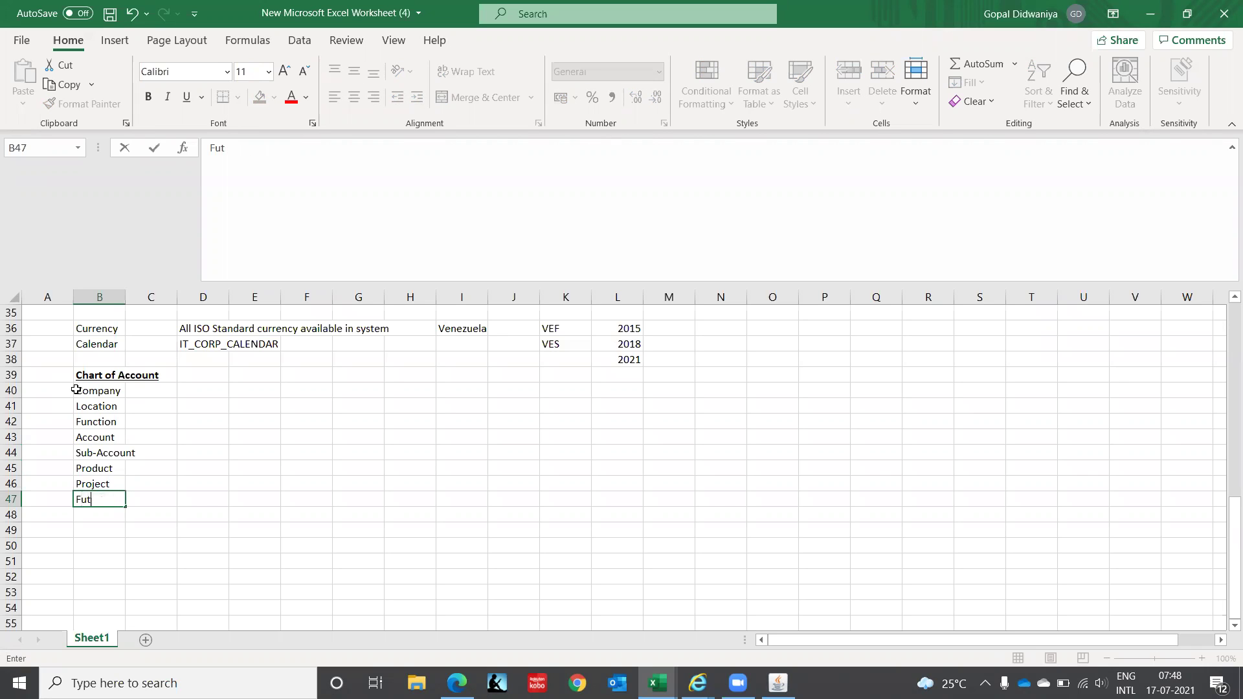
pyautogui.write('ure1')
pyautogui.press('Return')
pyautogui.write('Future1')
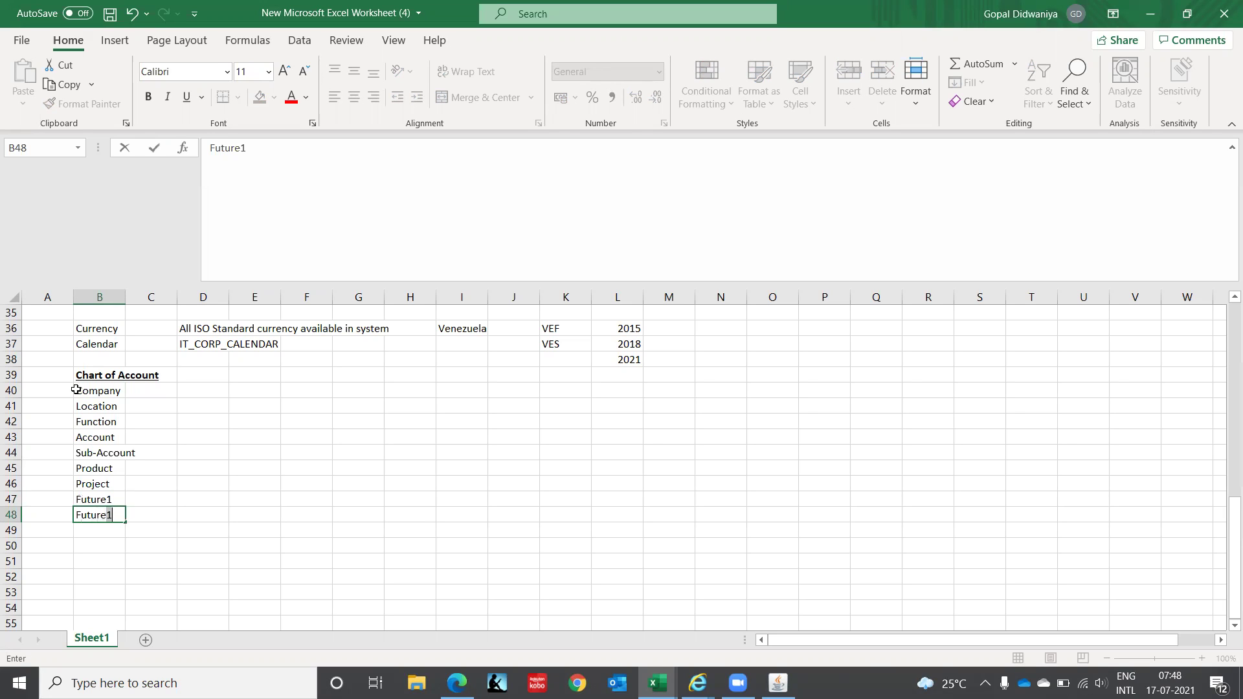
pyautogui.press('BackSpace')
pyautogui.write('2')
pyautogui.press('Return')
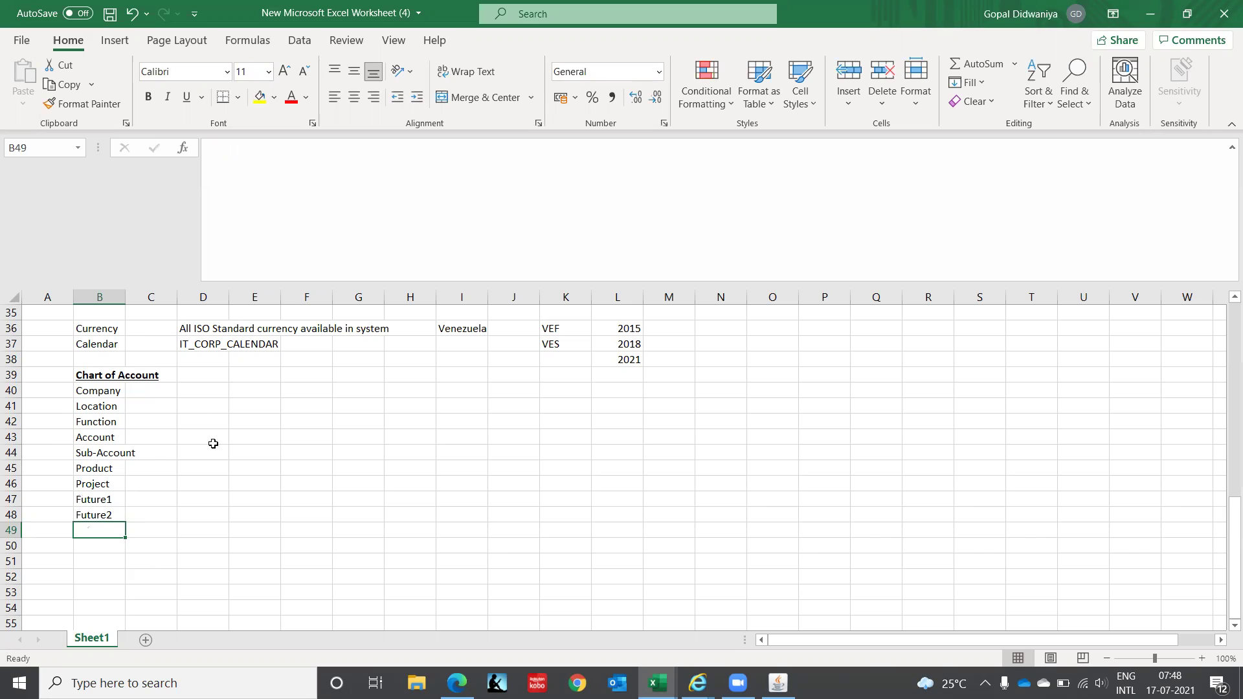
# - Move the Future1 and Future2 entries down one row to cells B48 and B49
pyautogui.click(152, 530)
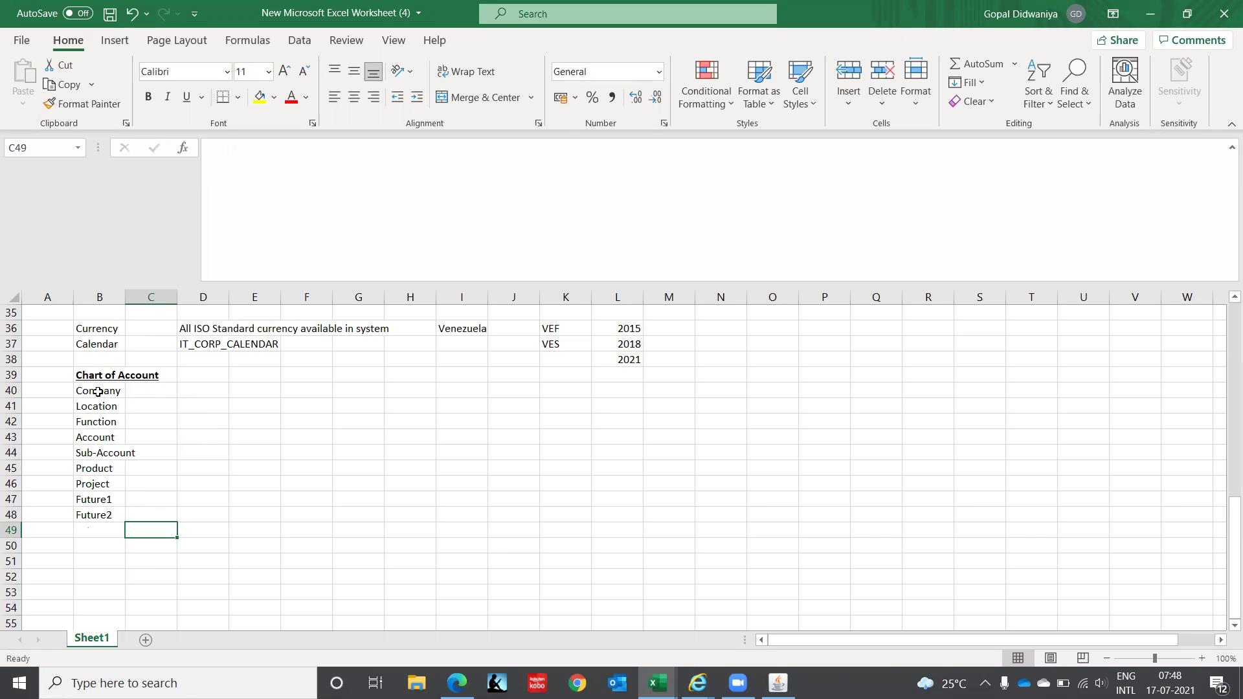
pyautogui.click(136, 392)
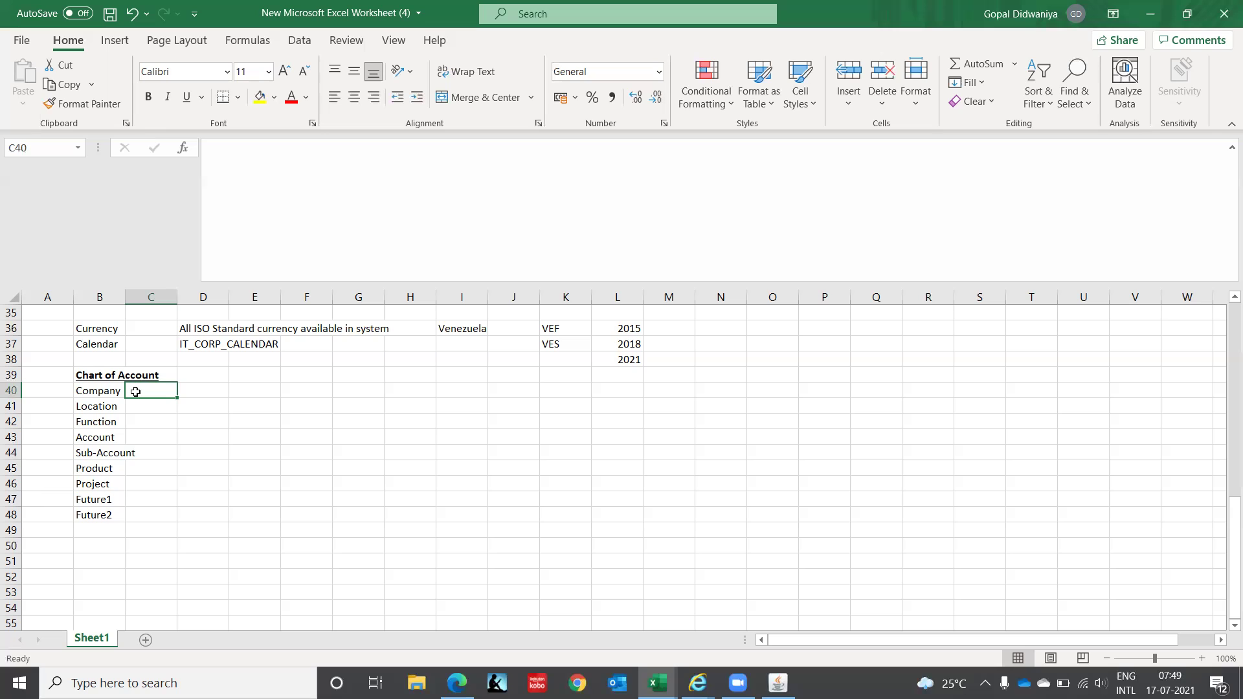
pyautogui.press('Down')
pyautogui.press('Down')
pyautogui.press('Down')
pyautogui.press('Down')
pyautogui.press('Down')
pyautogui.press('Down')
pyautogui.press('Down')
pyautogui.press('Left')
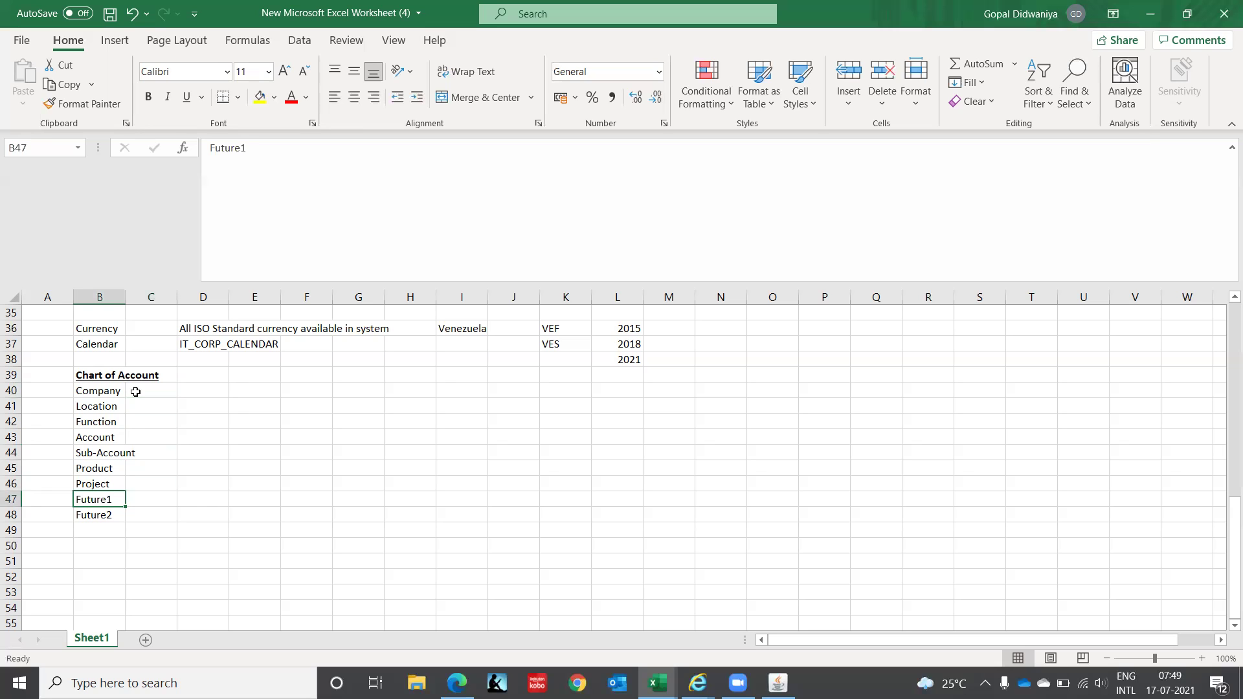
pyautogui.hotkey('shift', 'Down')
pyautogui.hotkey('ctrl', 'c')
pyautogui.hotkey('ctrl', 'q')
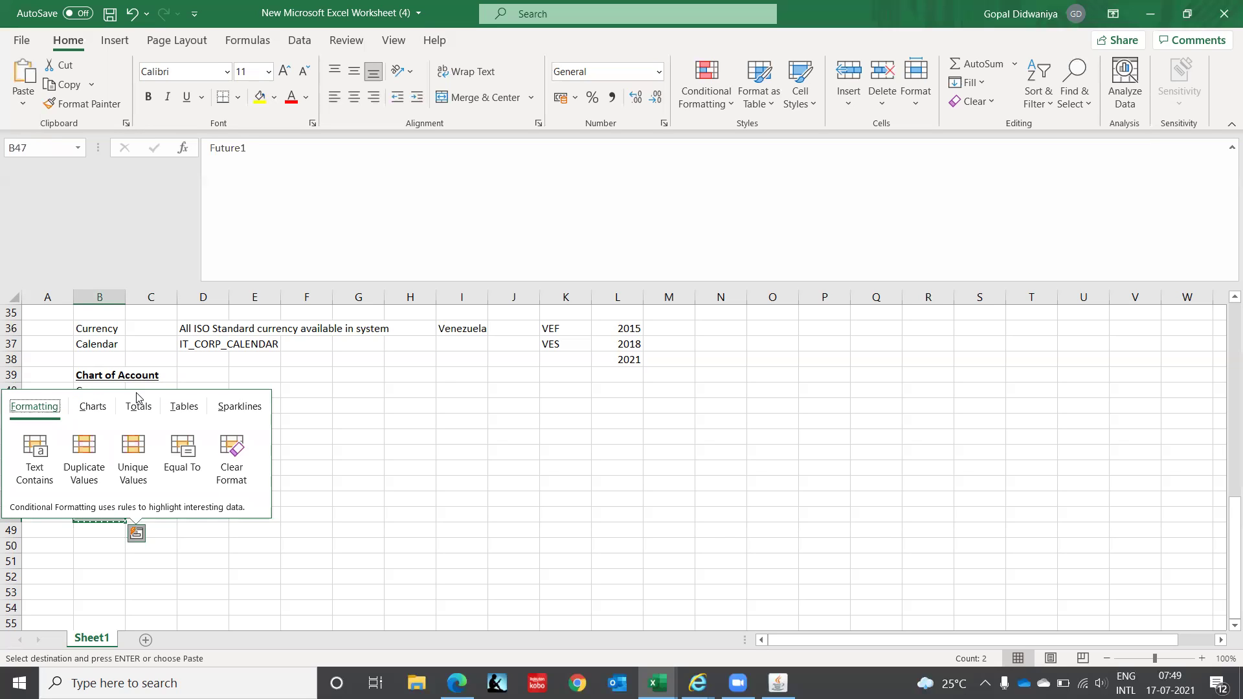
pyautogui.press('Escape')
pyautogui.press('Down')
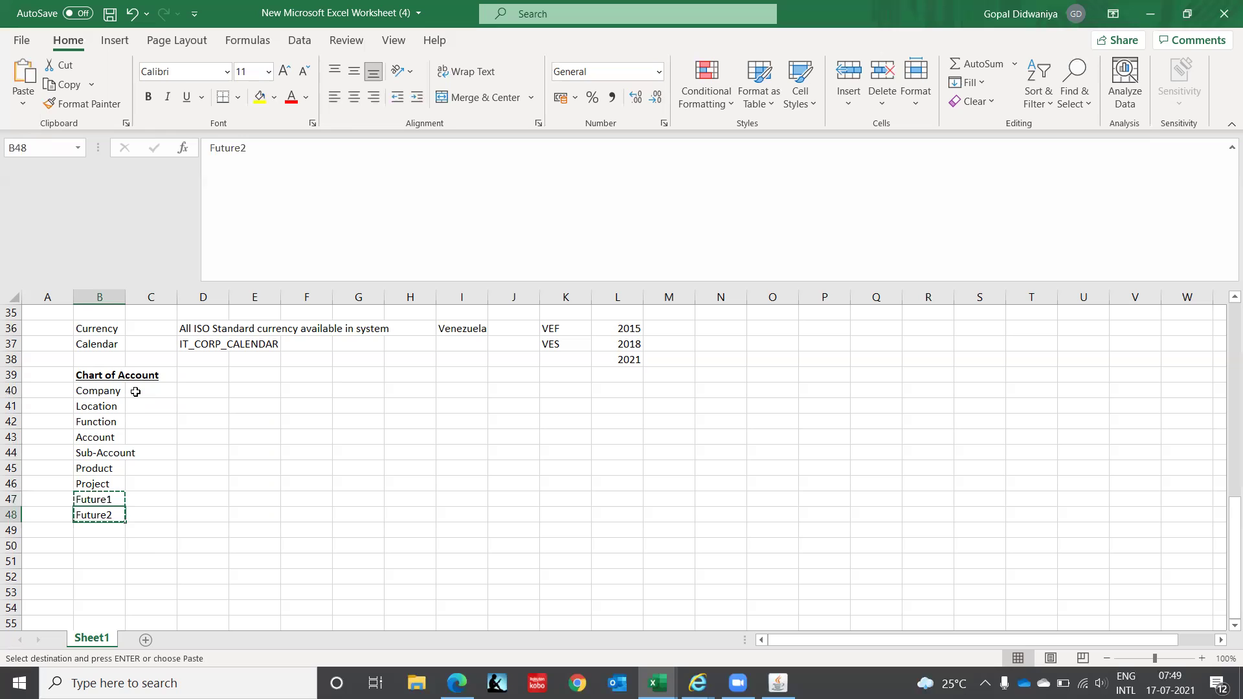
pyautogui.press('Return')
# - Enter the segment IC in cell B47, between Project and Future1
pyautogui.press('Up')
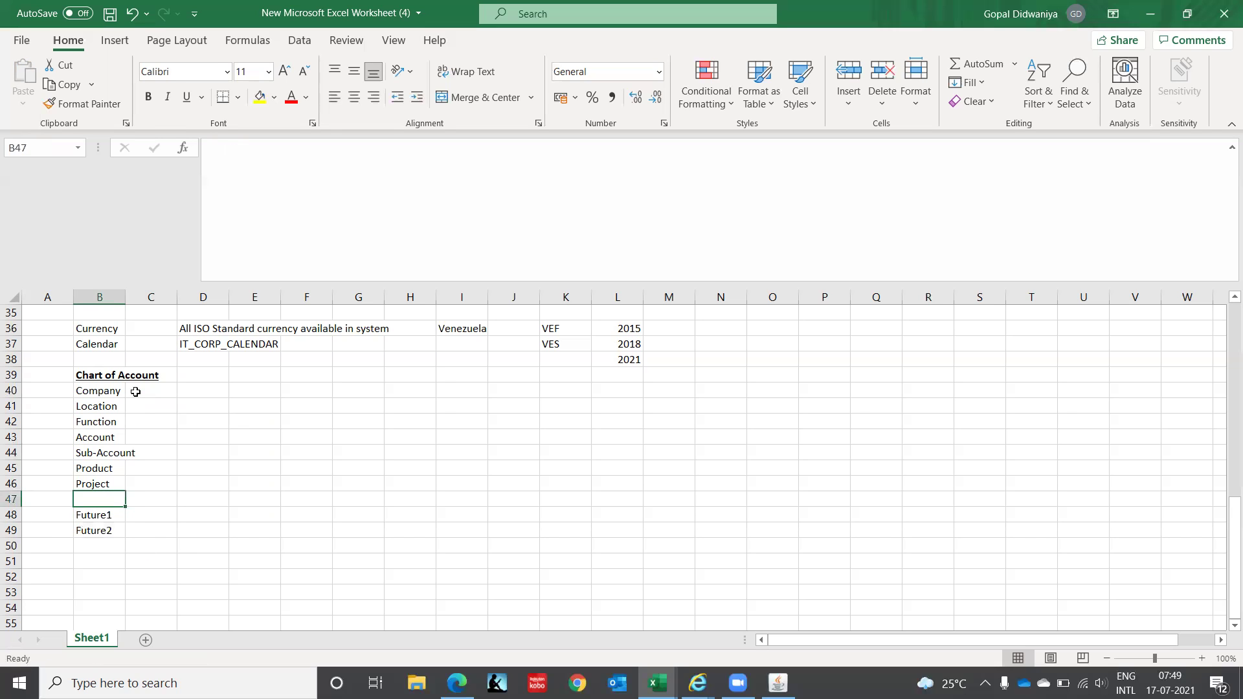
pyautogui.write('IC')
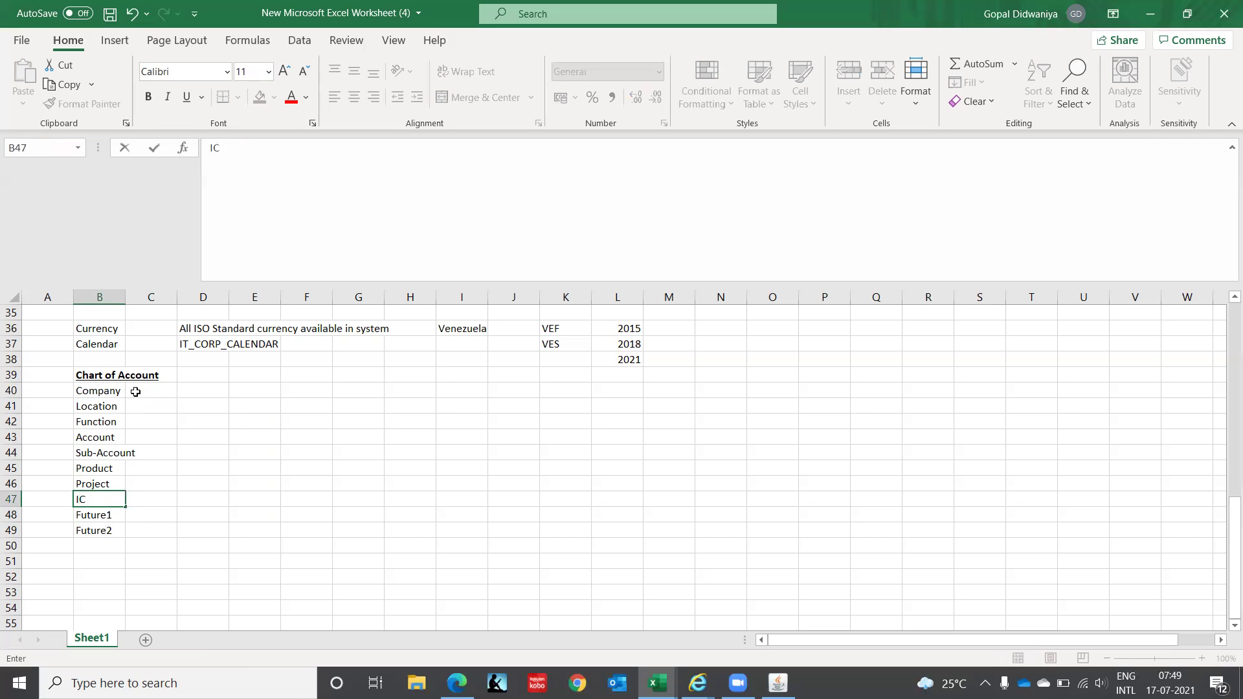
pyautogui.press('Up')
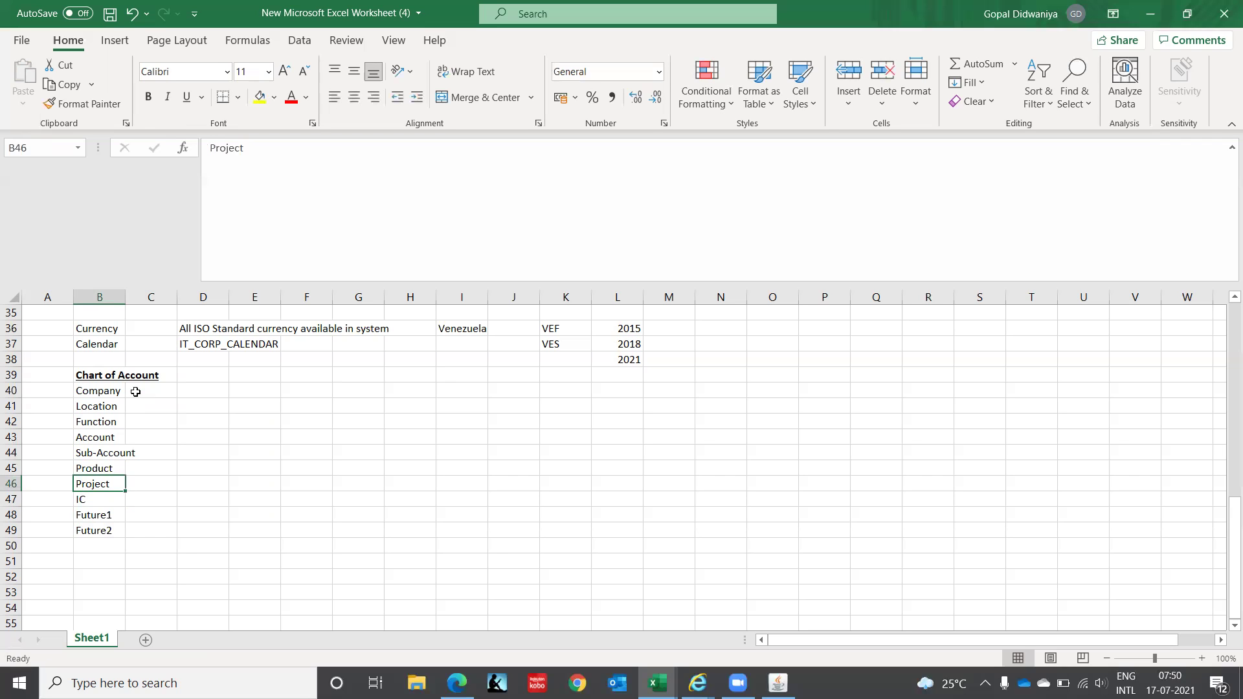
# - Review the Chart of Account segments in column B, from Company through Product
pyautogui.press('Up')
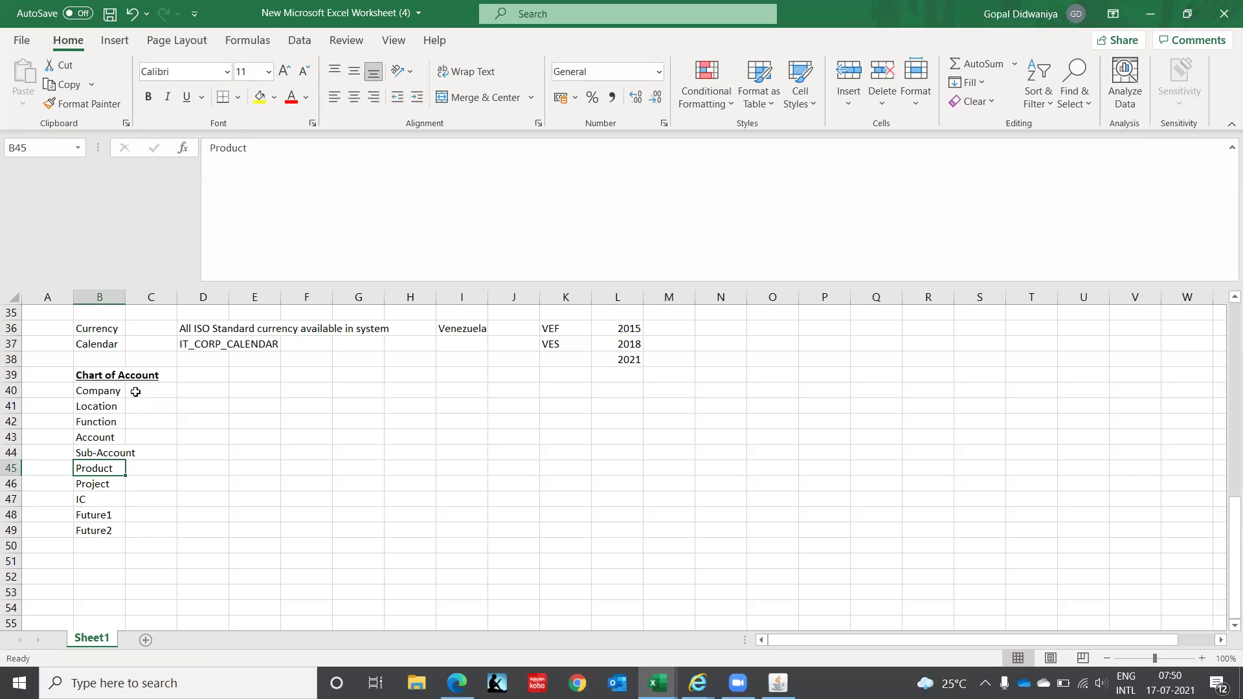
pyautogui.press('Up')
pyautogui.press('Up')
pyautogui.press('Up')
pyautogui.press('Up')
pyautogui.press('Up')
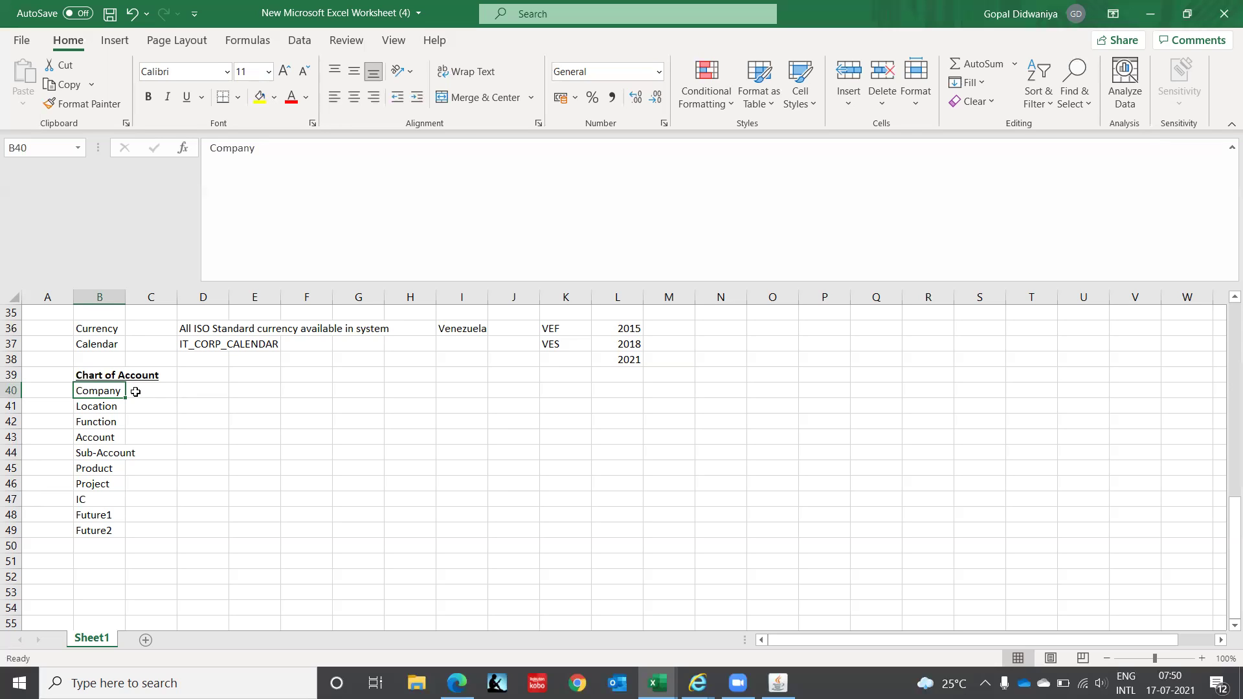
pyautogui.click(135, 392)
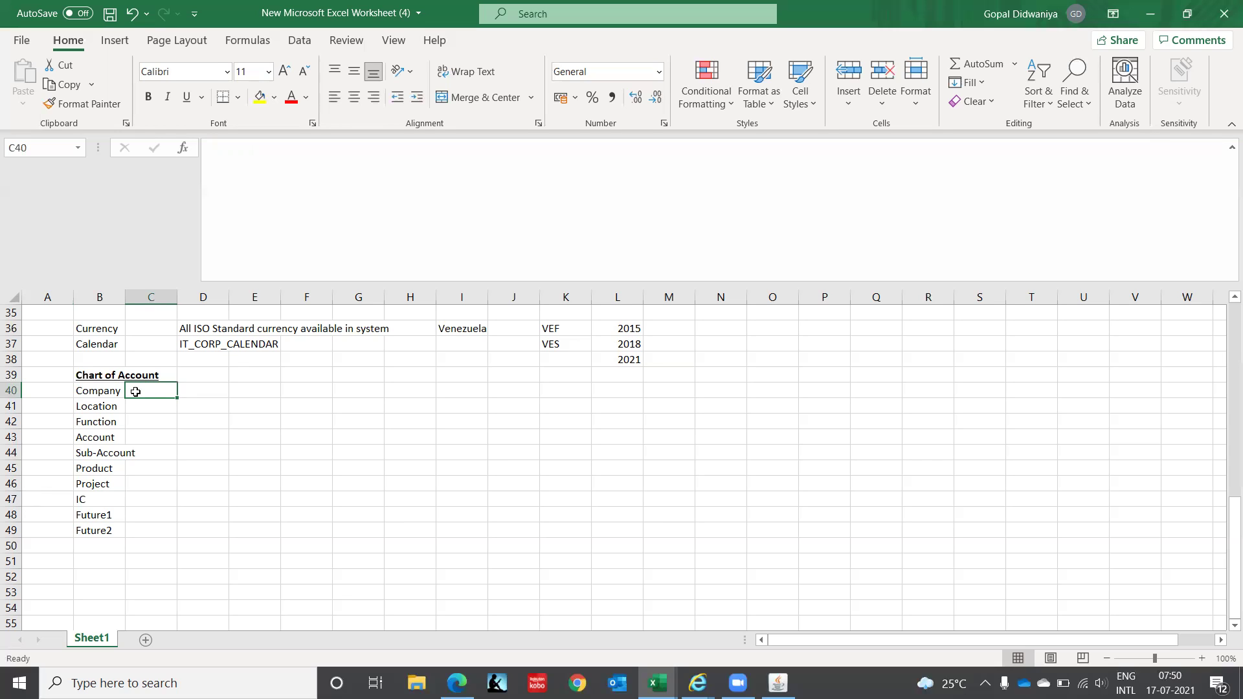
pyautogui.press('Left')
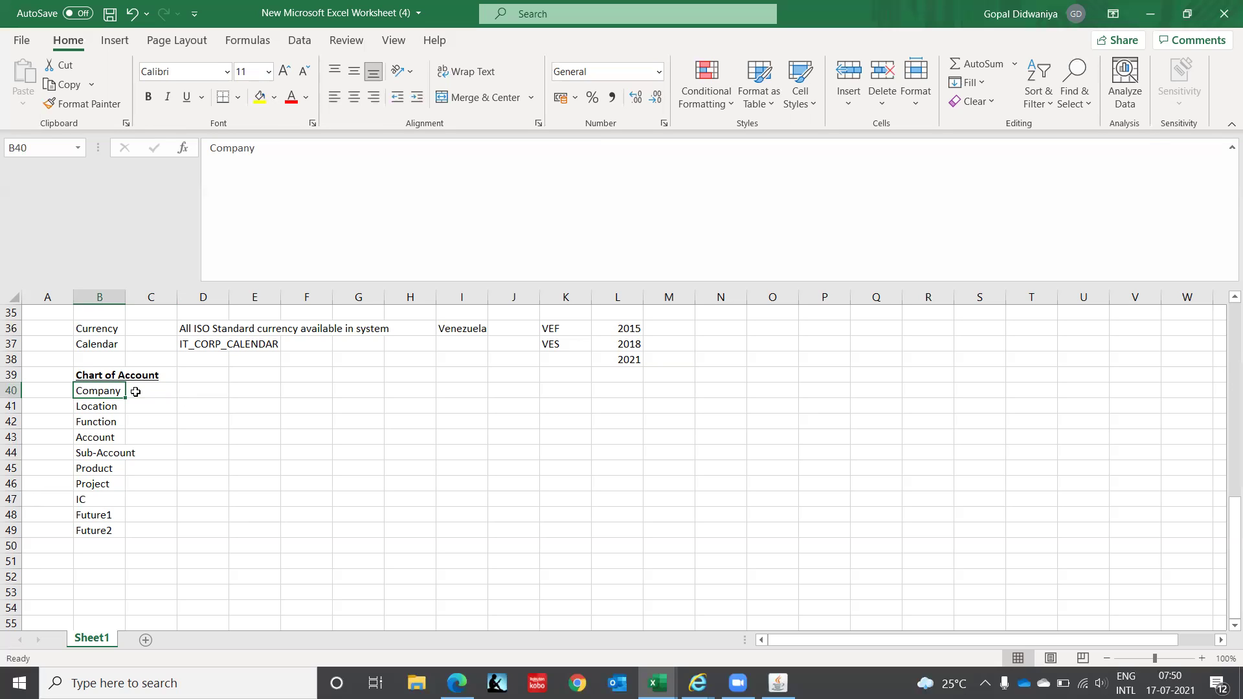
pyautogui.press('Down')
pyautogui.press('Down')
pyautogui.press('Down')
pyautogui.press('Down')
pyautogui.press('Down')
pyautogui.press('Up')
pyautogui.press('Up')
pyautogui.press('Up')
pyautogui.press('Up')
pyautogui.press('Up')
# - Enter "Balancing Segment" in cell G39, in the row of the Chart of Account heading
pyautogui.press('Right')
pyautogui.press('Right')
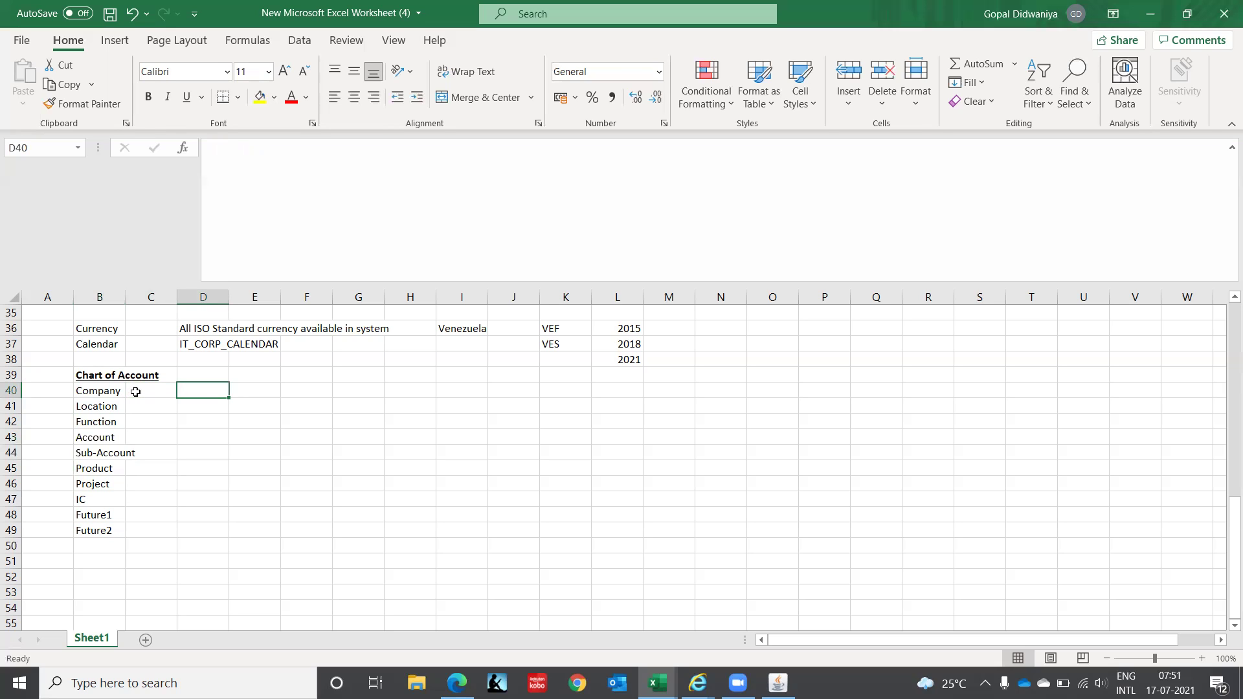
pyautogui.press('Right')
pyautogui.press('Right')
pyautogui.press('Right')
pyautogui.press('Up')
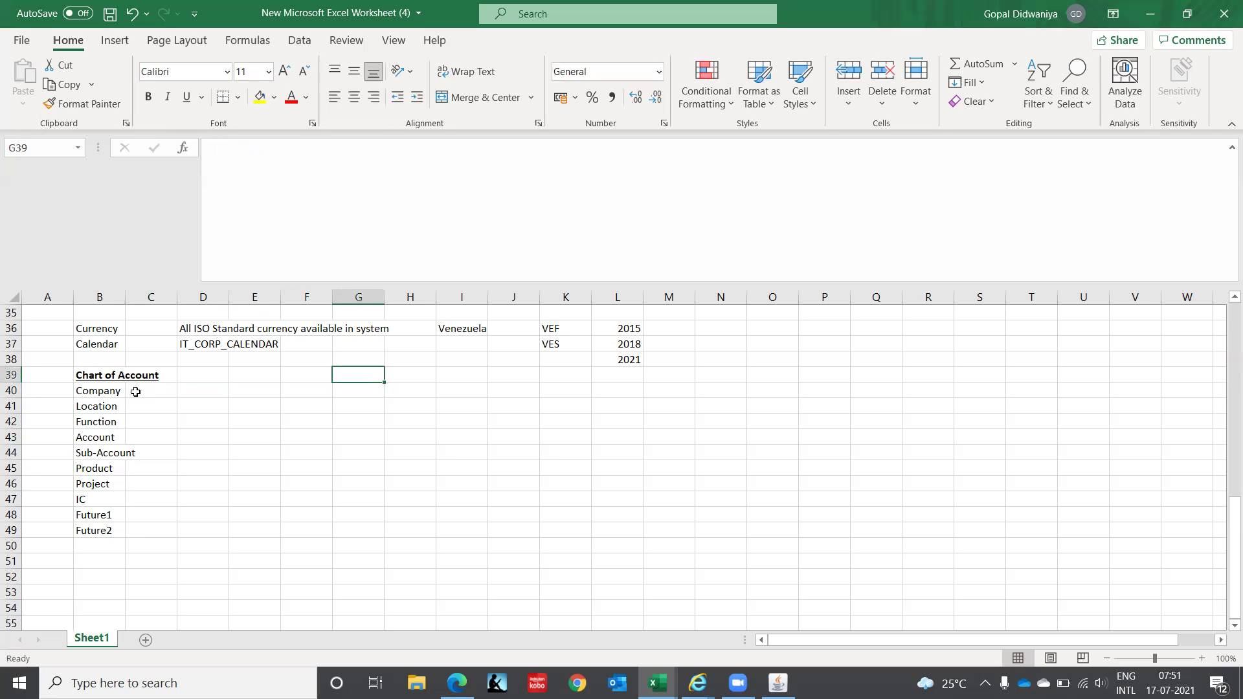
pyautogui.write('Bala')
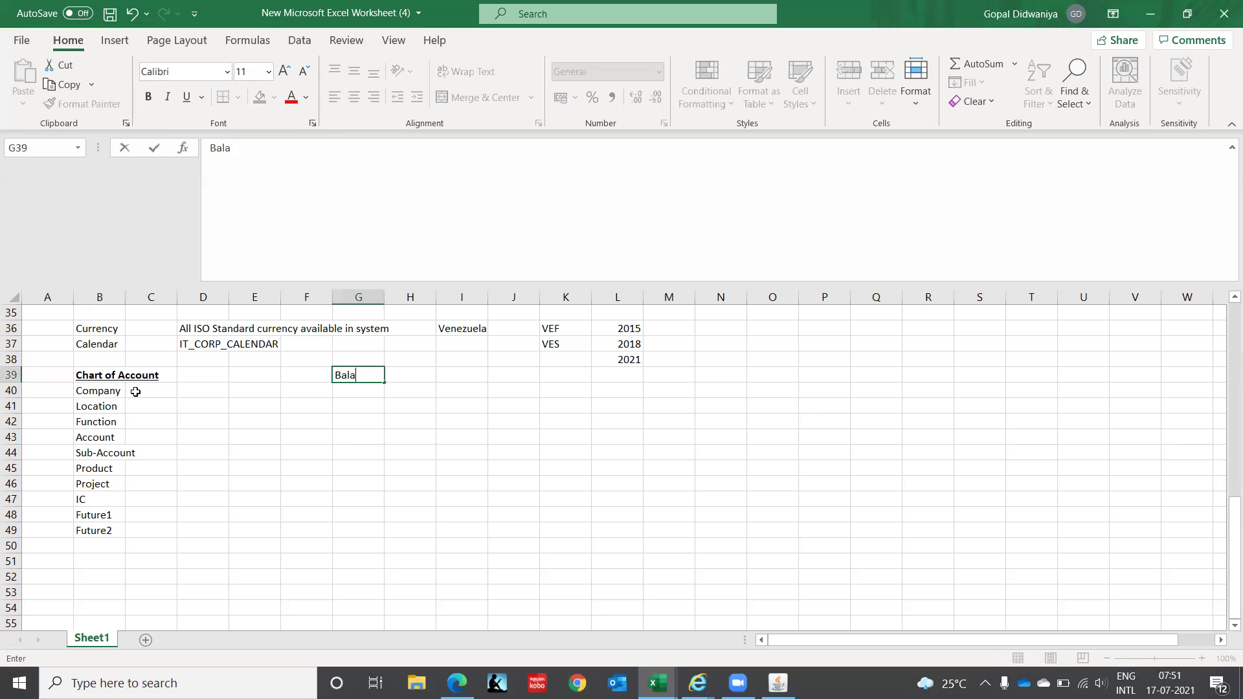
pyautogui.write('ncing Segment')
# - Describe the balancing segment in cell J39 as "Where the Debit equals to Credit"
pyautogui.press('Right')
pyautogui.press('Right')
pyautogui.press('Right')
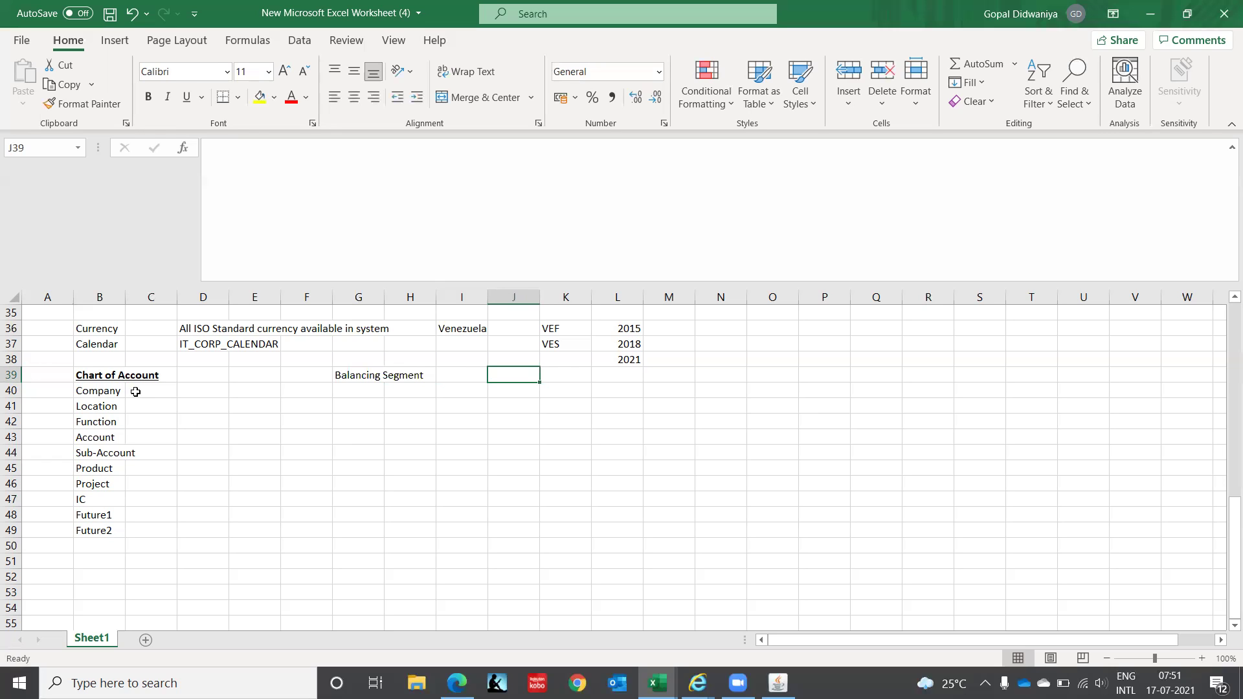
pyautogui.write('Where')
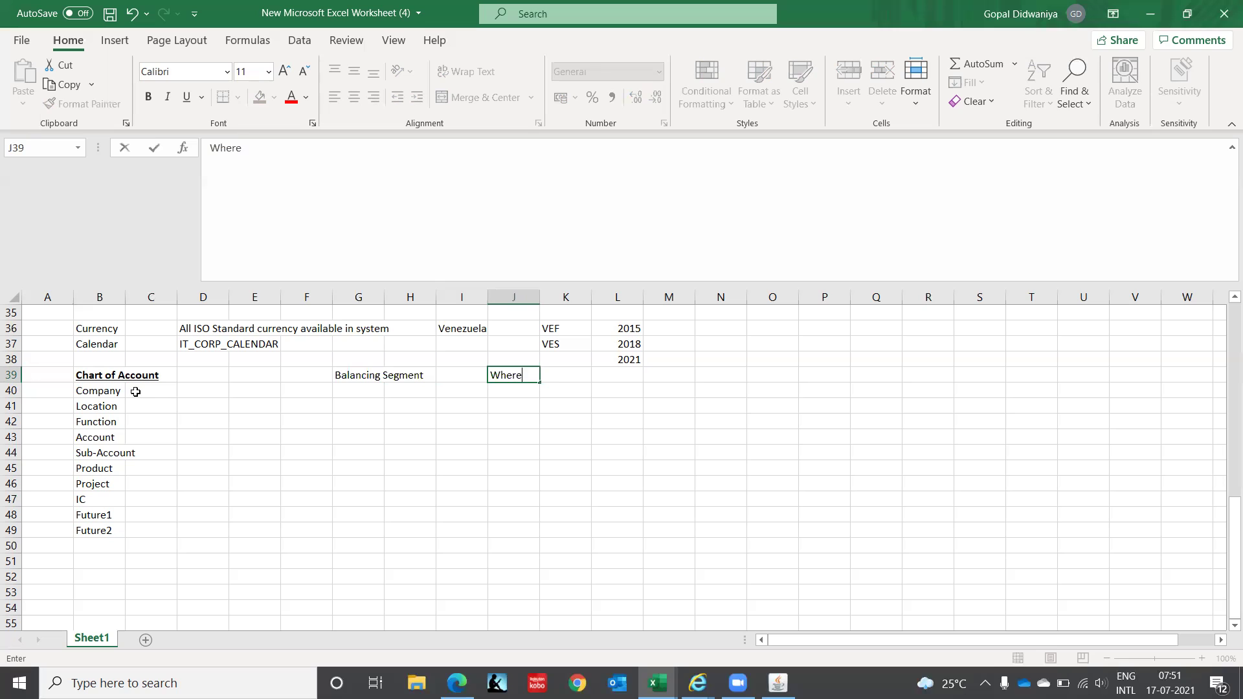
pyautogui.write(' the Debit equa')
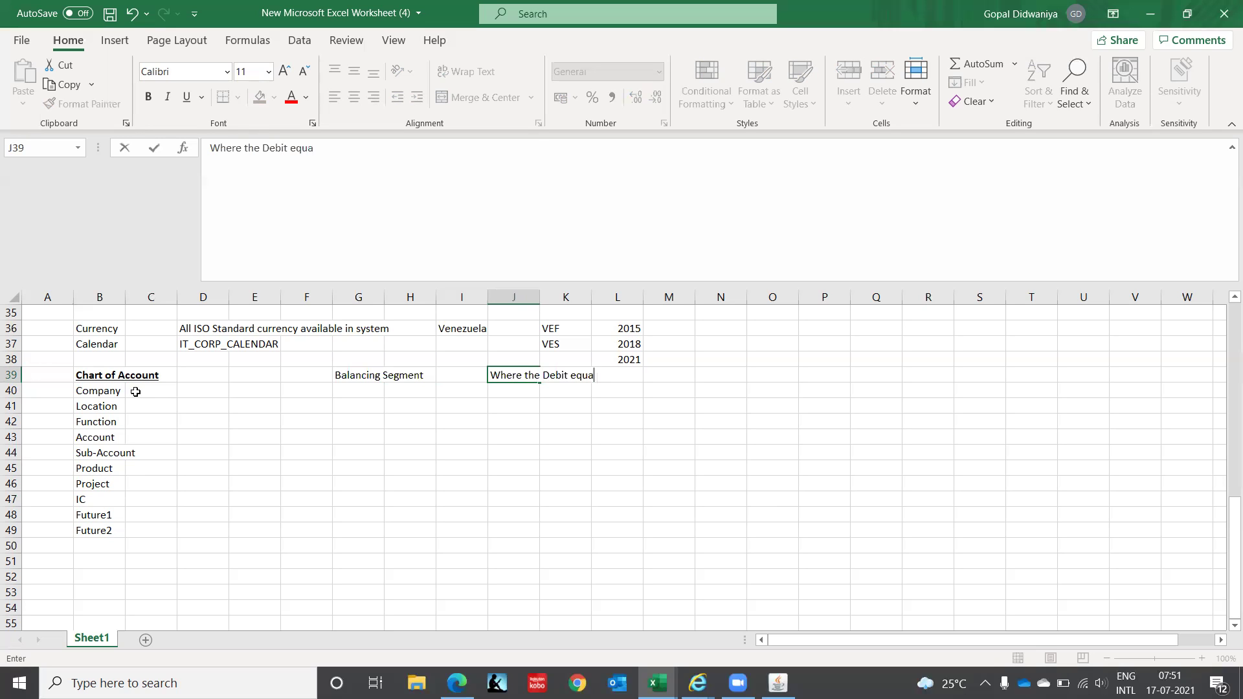
pyautogui.write('ls to Credit')
pyautogui.press('Return')
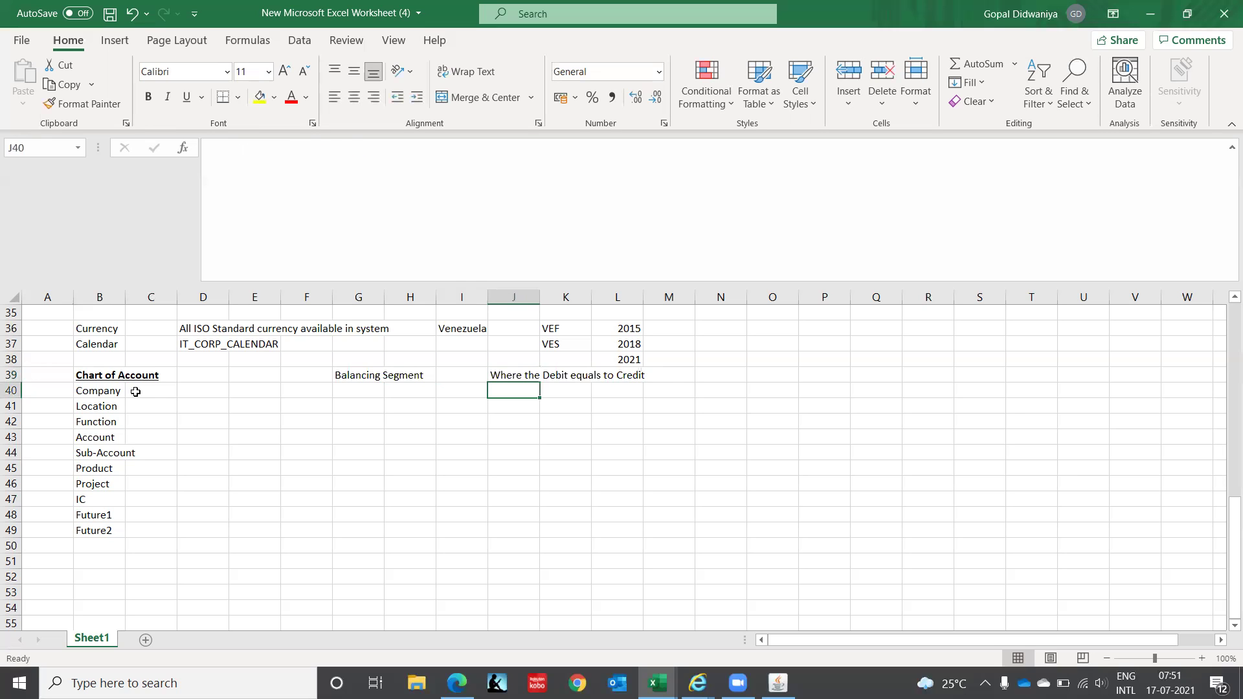
# - Copy the "Balancing Segment" label from G39 to cell D40, beside the Company segment
pyautogui.press('Left')
pyautogui.press('Left')
pyautogui.press('Left')
pyautogui.press('Left')
pyautogui.press('Right')
pyautogui.press('Up')
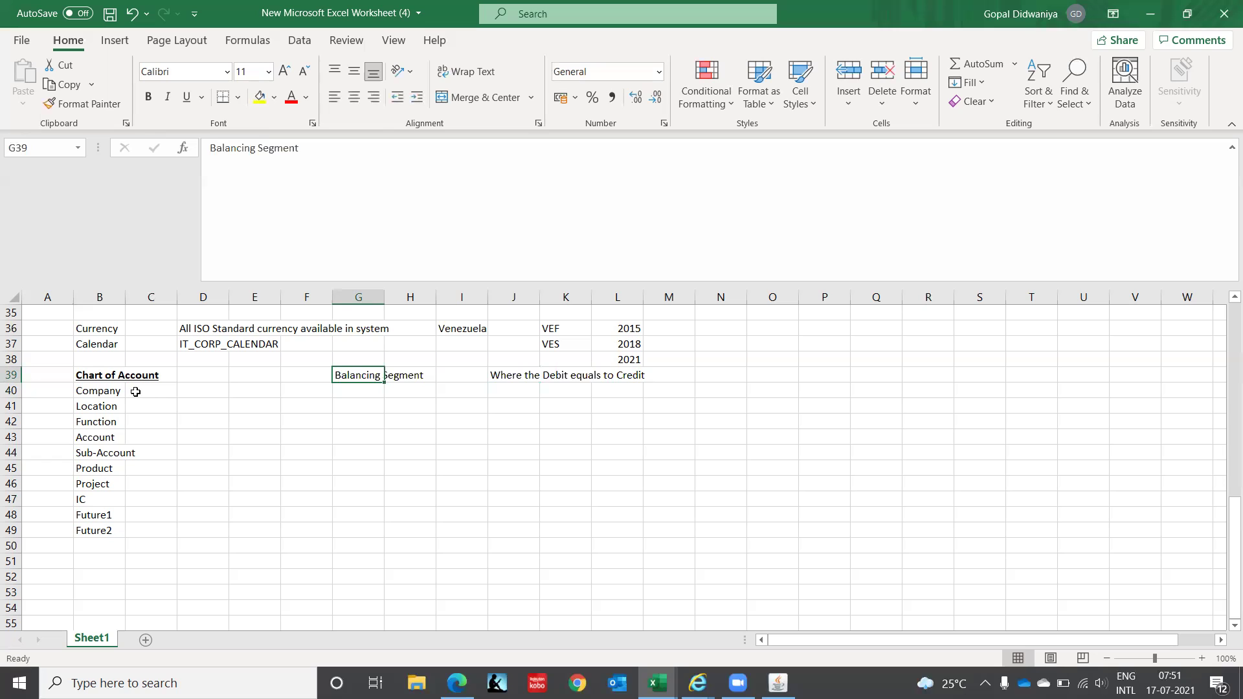
pyautogui.hotkey('ctrl', 'c')
pyautogui.press('Down')
pyautogui.press('Left')
pyautogui.press('Left')
pyautogui.press('Left')
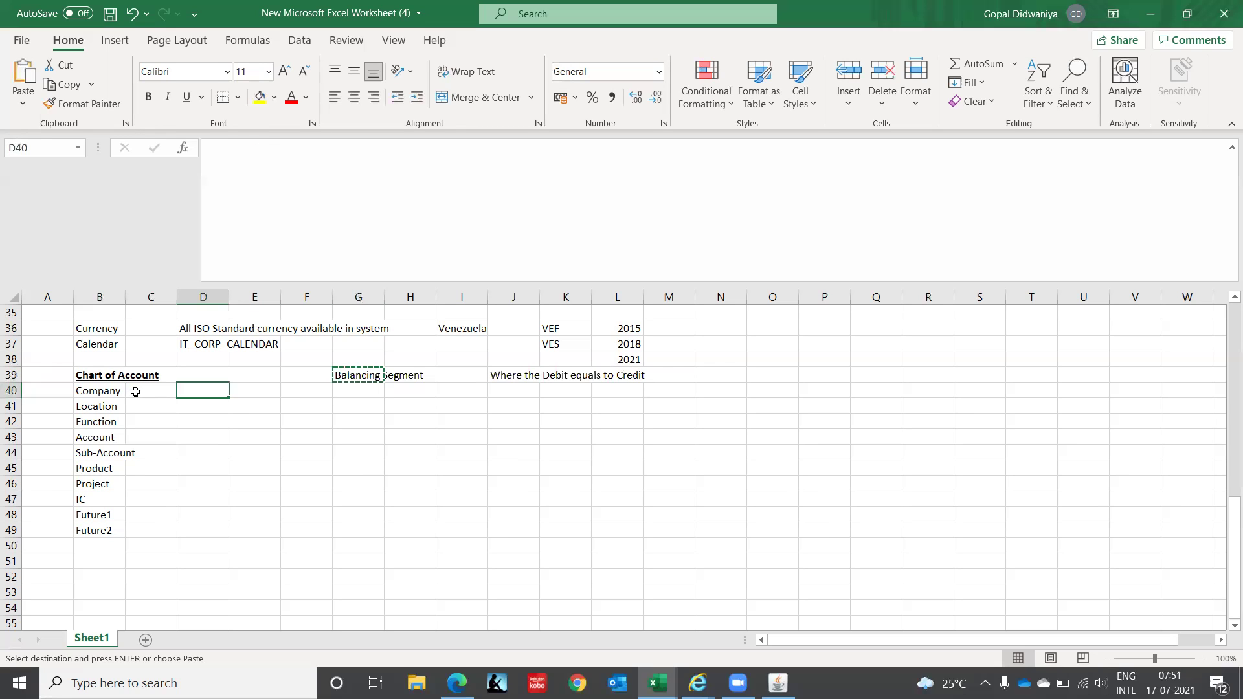
pyautogui.press('Return')
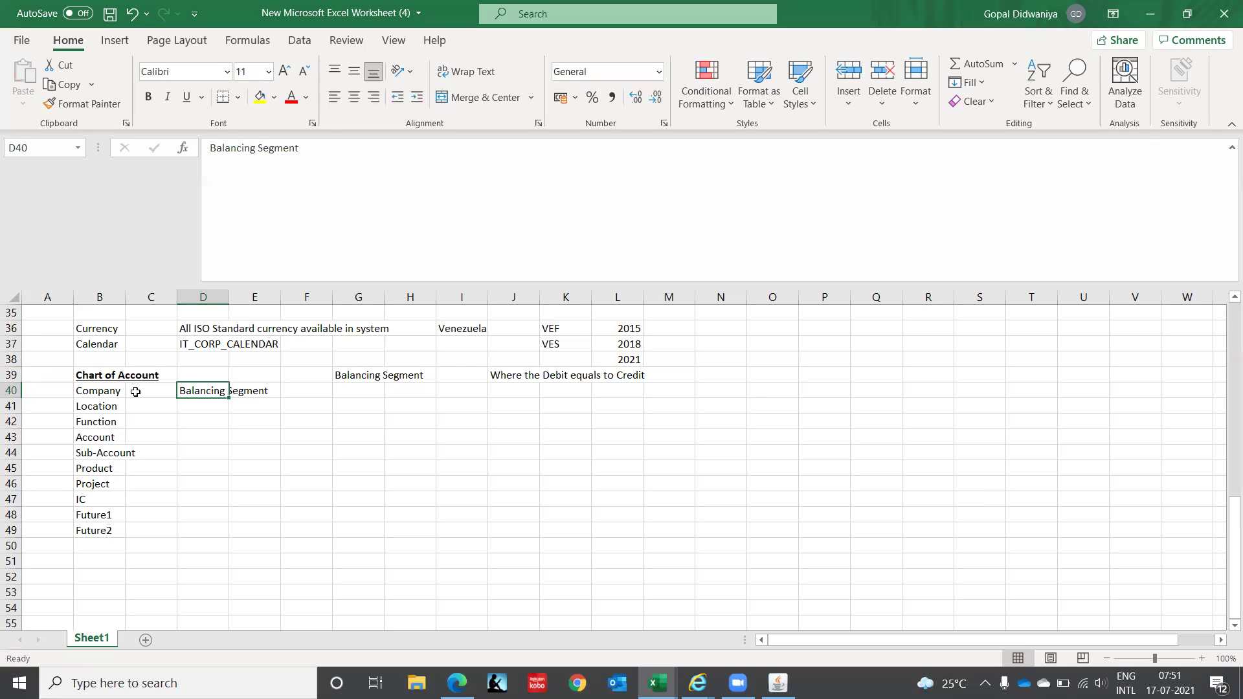
# - Enter "Natural Account" in cell G40, beneath the Balancing Segment label
pyautogui.press('Right')
pyautogui.press('Right')
pyautogui.press('Right')
pyautogui.press('Right')
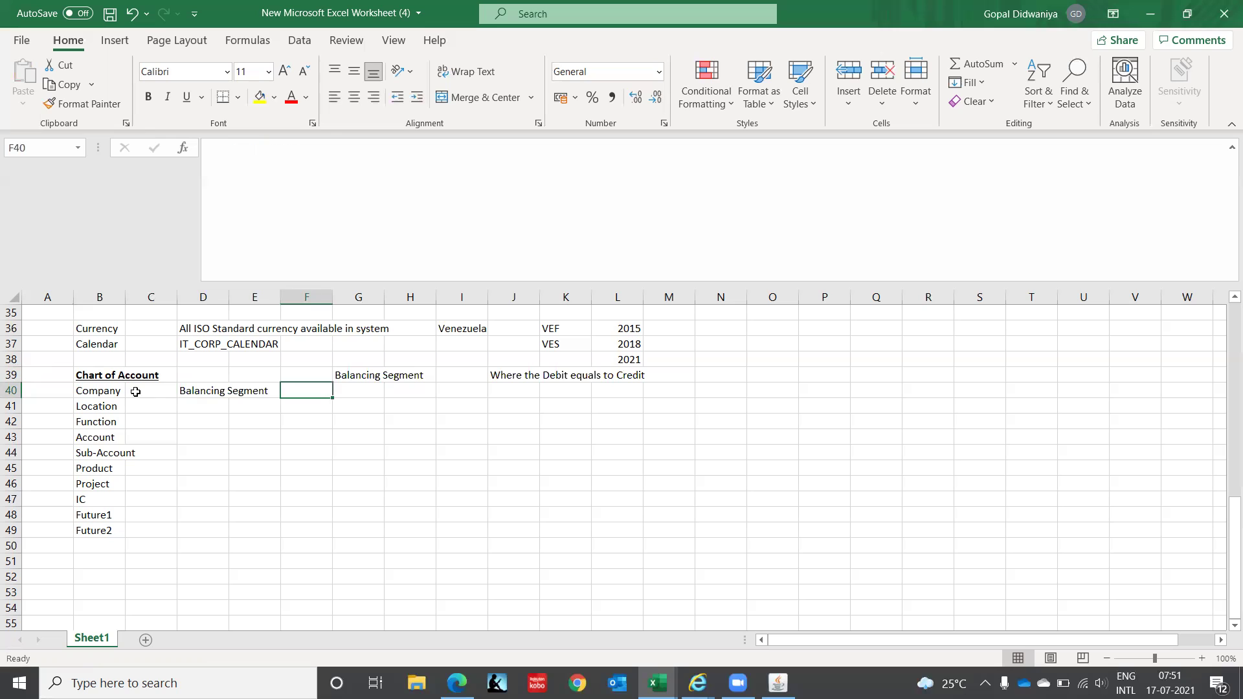
pyautogui.press('Left')
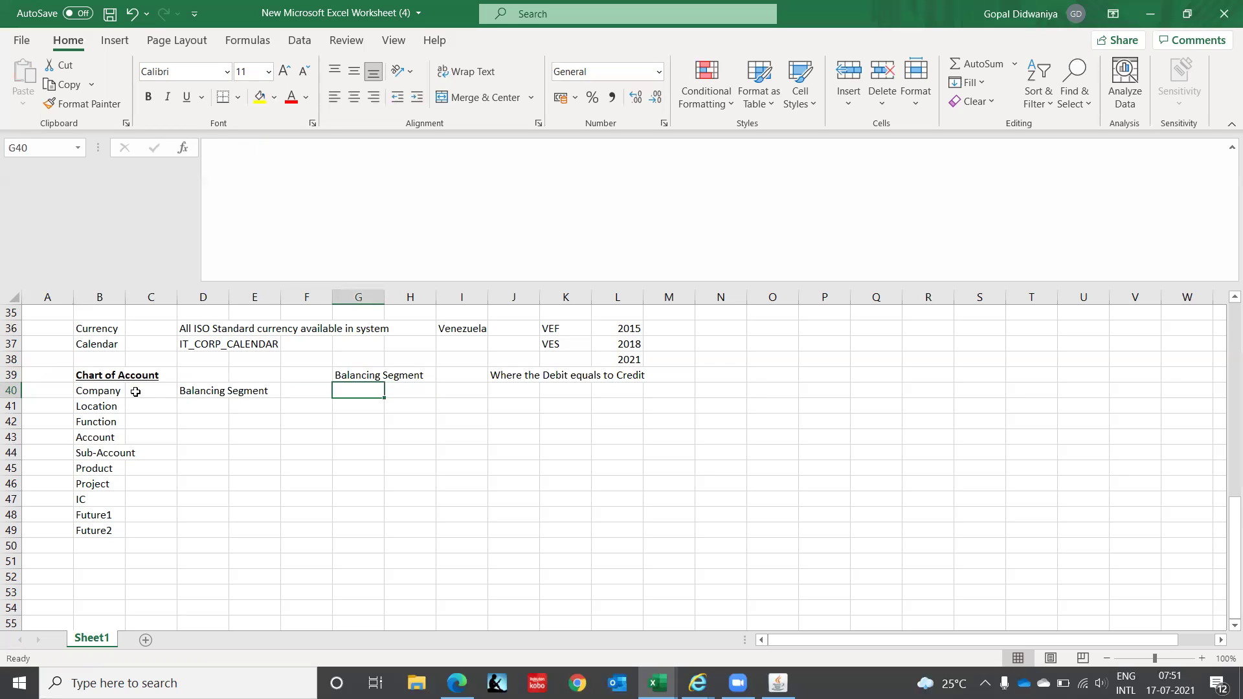
pyautogui.write('Natu')
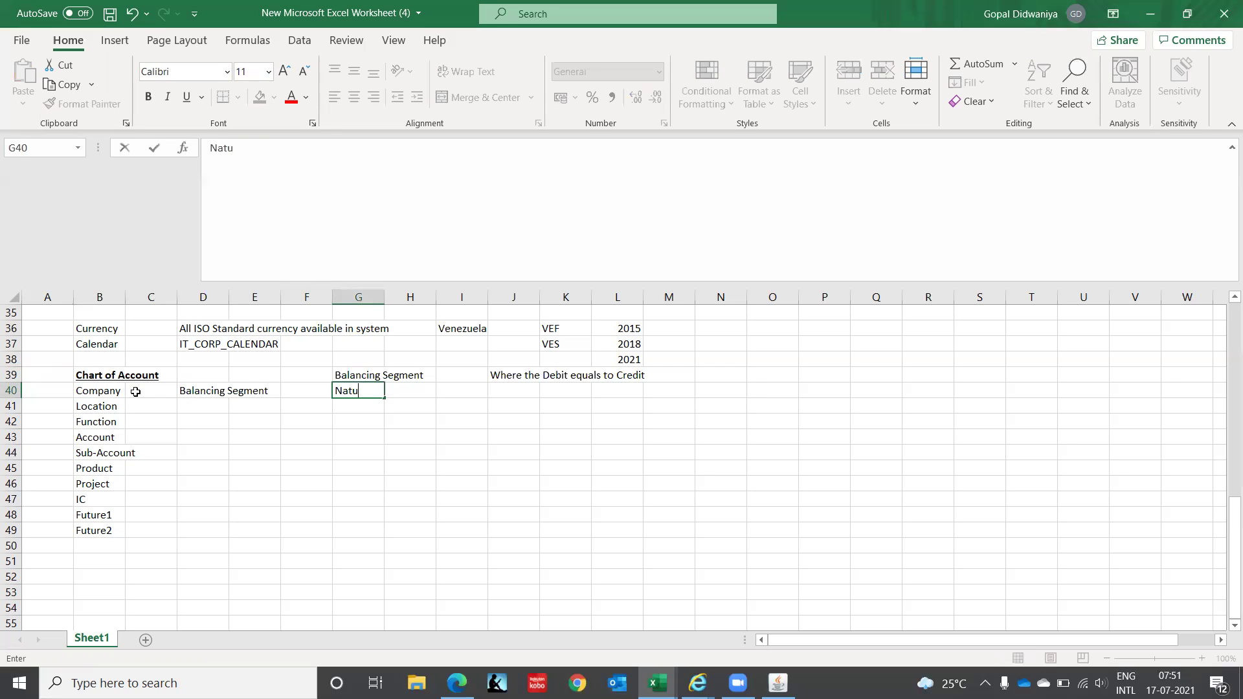
pyautogui.write('ral Account')
pyautogui.press('Return')
# - Copy the "Natural Account" label from G40 to cell D43, beside the Account segment
pyautogui.press('Up')
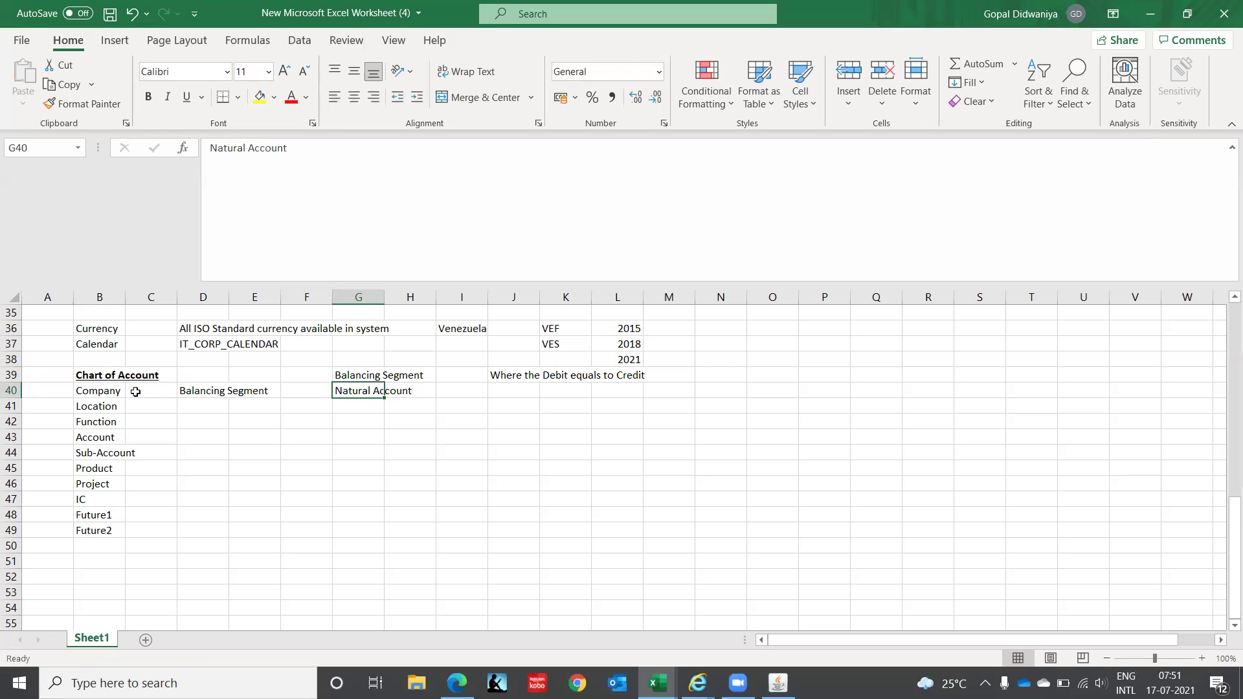
pyautogui.hotkey('ctrl', 'c')
pyautogui.press('Down')
pyautogui.press('Left')
pyautogui.press('Left')
pyautogui.press('Left')
pyautogui.press('Down')
pyautogui.press('Down')
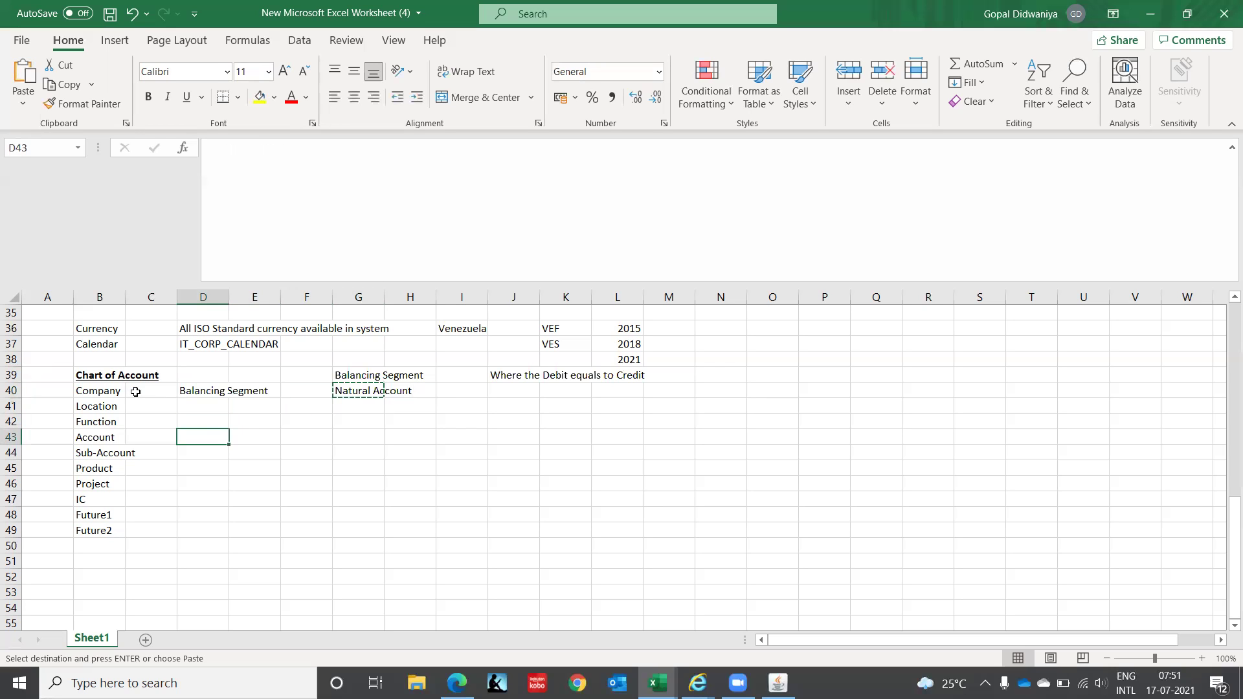
pyautogui.press('Return')
# - Enter "Cost Center" in cell G41, beneath the Natural Account label in the qualifier list
pyautogui.press('Left')
pyautogui.press('Left')
pyautogui.press('Left')
pyautogui.press('Right')
pyautogui.press('Right')
pyautogui.press('Right')
pyautogui.press('Right')
pyautogui.press('Right')
pyautogui.press('Right')
pyautogui.press('Up')
pyautogui.press('Up')
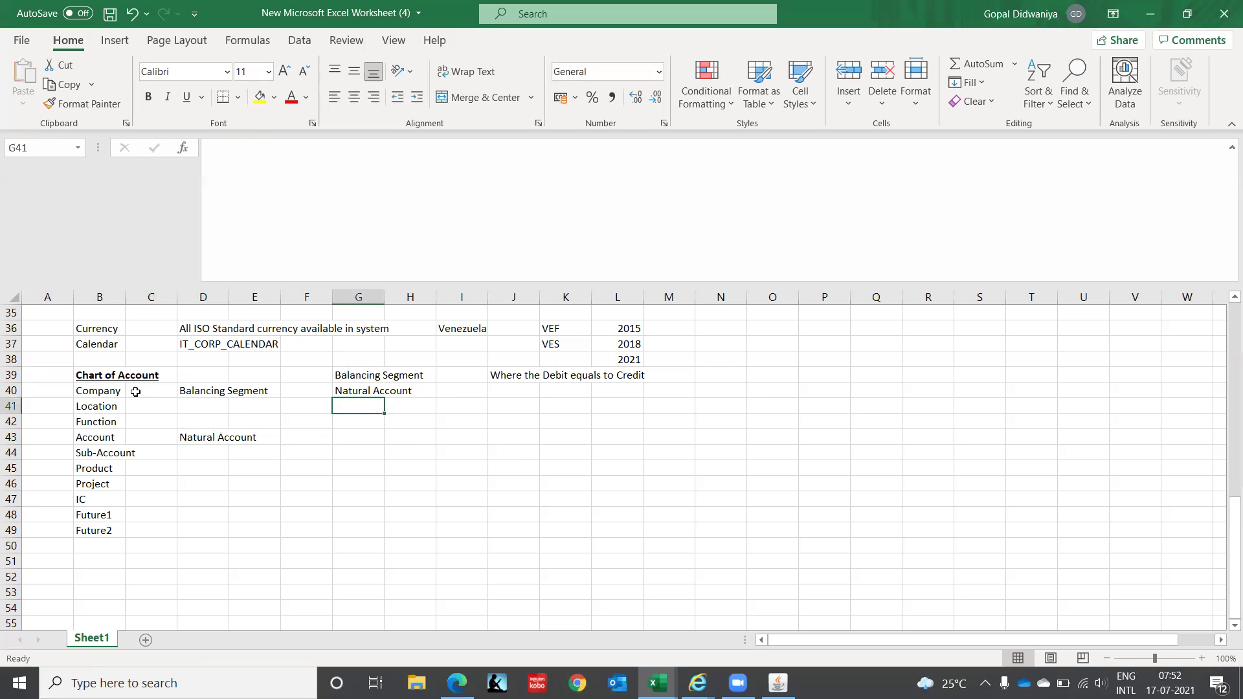
pyautogui.write('Cos')
pyautogui.write('t Center')
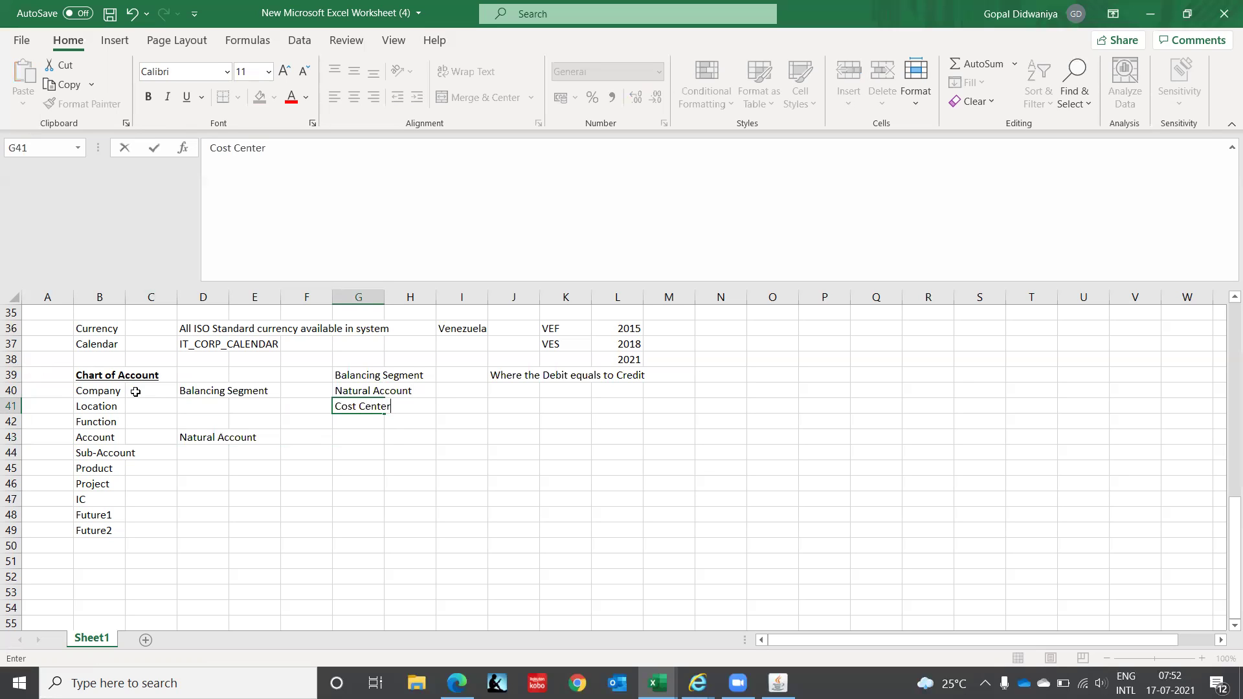
pyautogui.press('Return')
# - Copy the "Cost Center" label from G41 to cell D42, beside the Function segment
pyautogui.press('Up')
pyautogui.hotkey('ctrl', 'c')
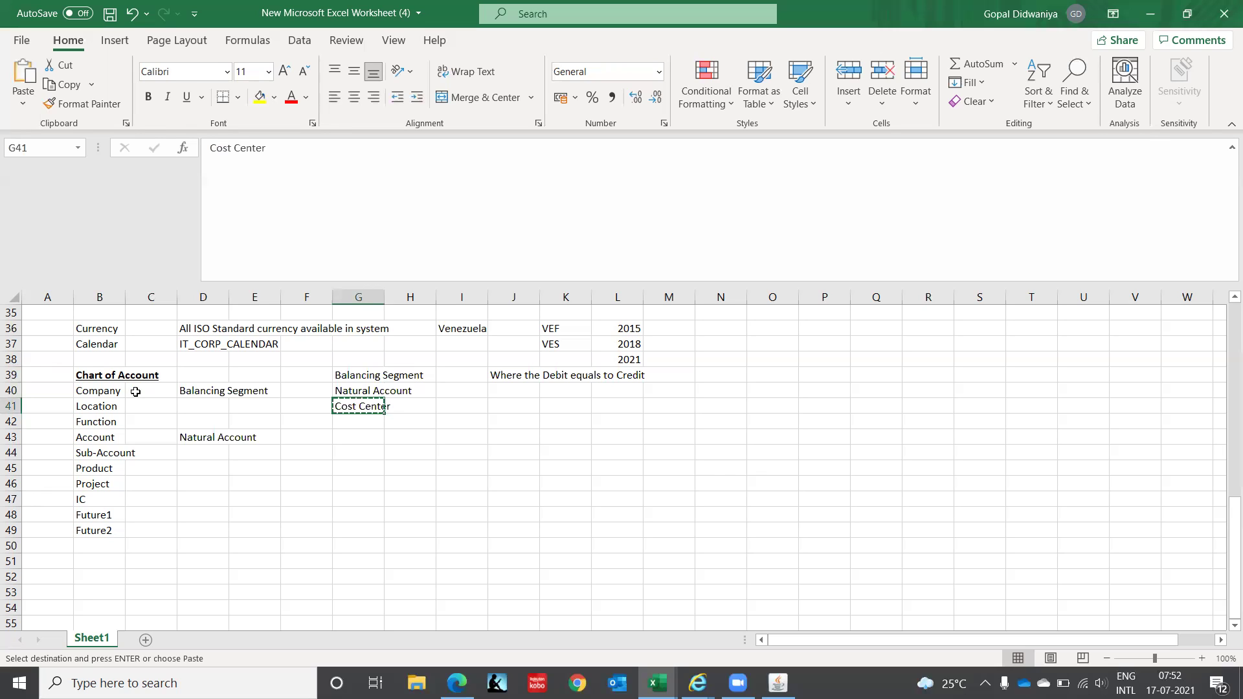
pyautogui.press('Left')
pyautogui.press('Left')
pyautogui.press('Left')
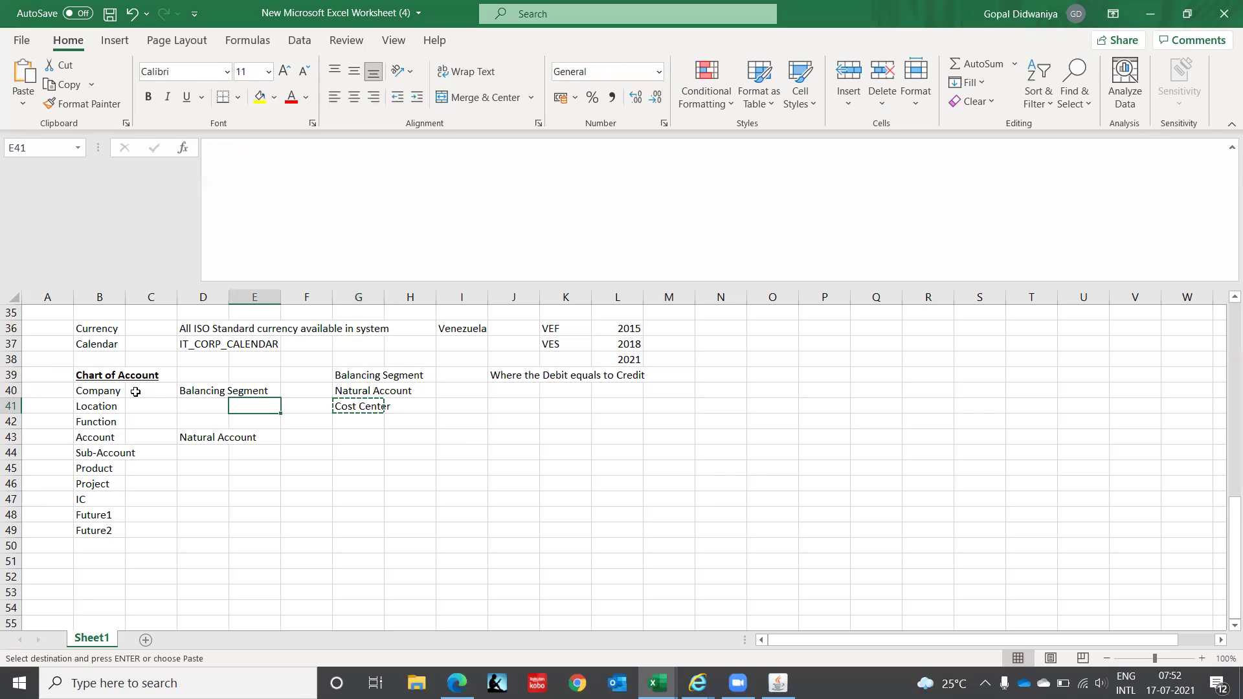
pyautogui.press('Down')
pyautogui.hotkey('ctrl', 'v')
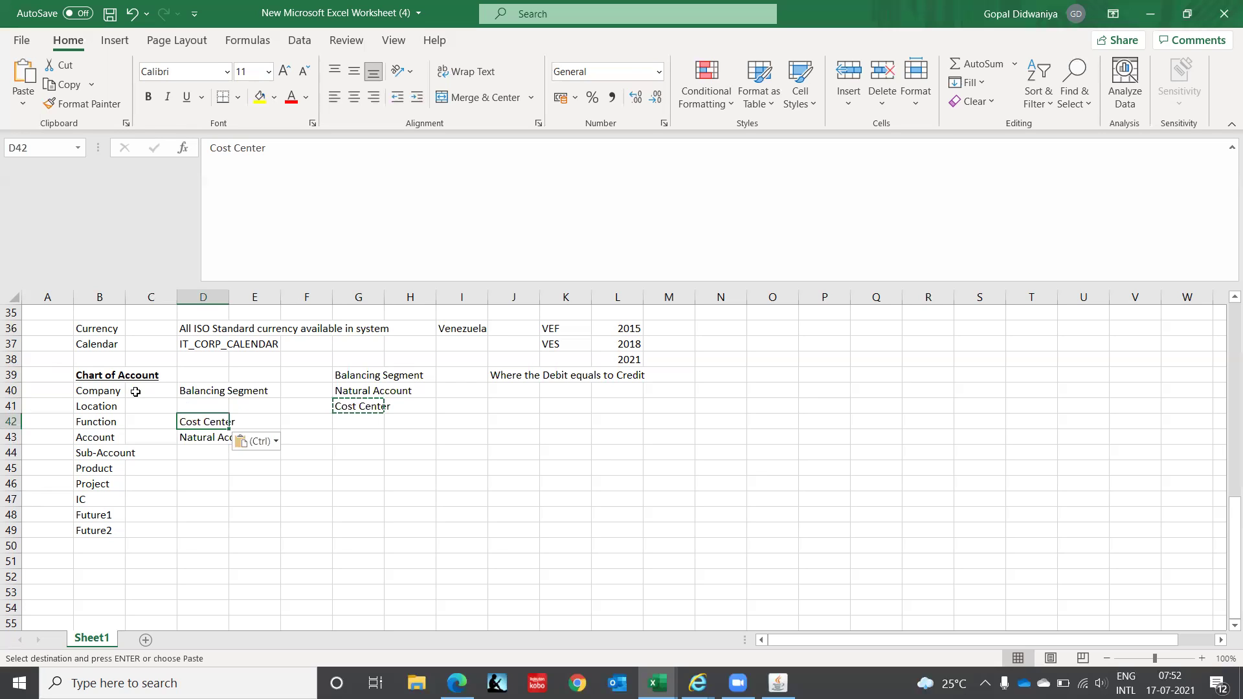
# - Look over the chart of accounts segments and the qualifiers assigned beside them, from Location down to Project
pyautogui.press('Down')
pyautogui.press('Down')
pyautogui.press('Down')
pyautogui.press('Down')
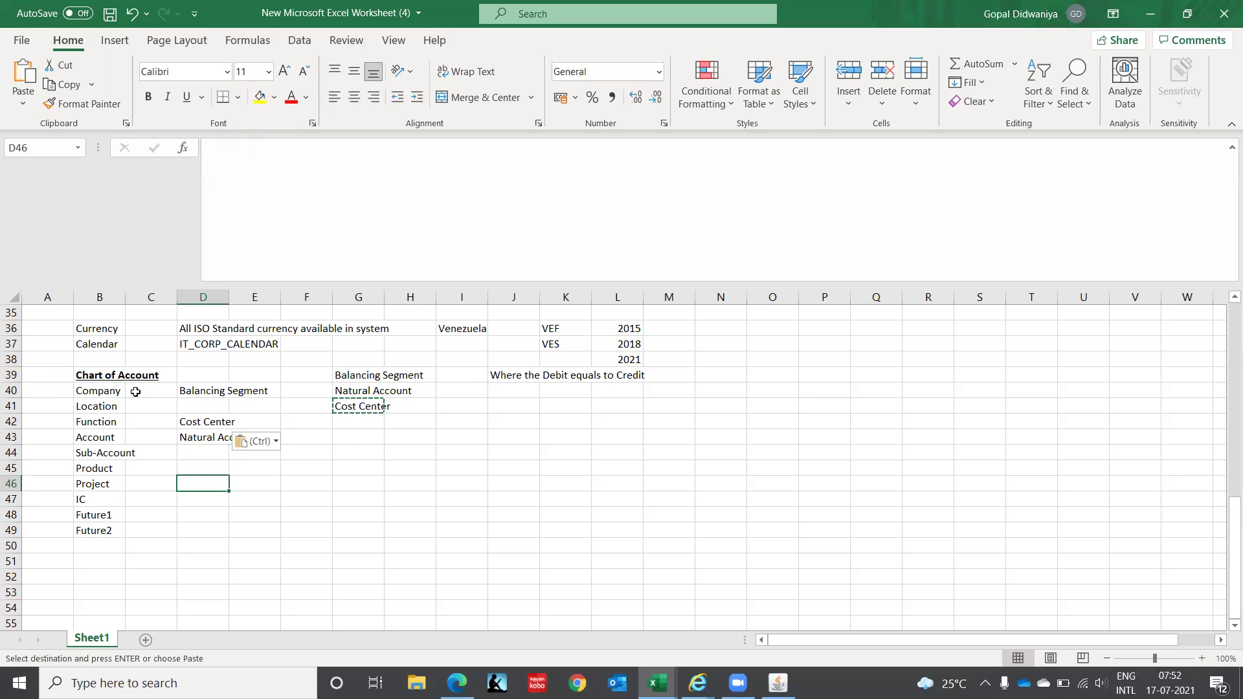
pyautogui.press('Up')
pyautogui.press('Up')
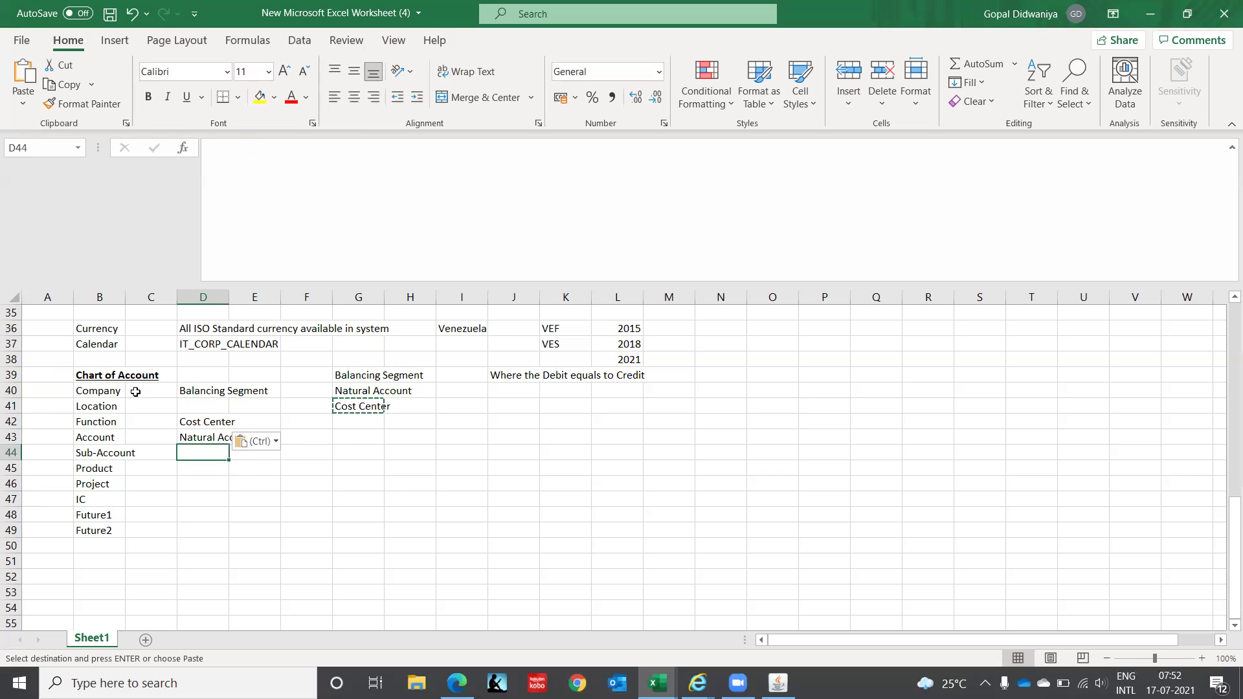
pyautogui.press('Up')
pyautogui.press('Up')
pyautogui.press('Up')
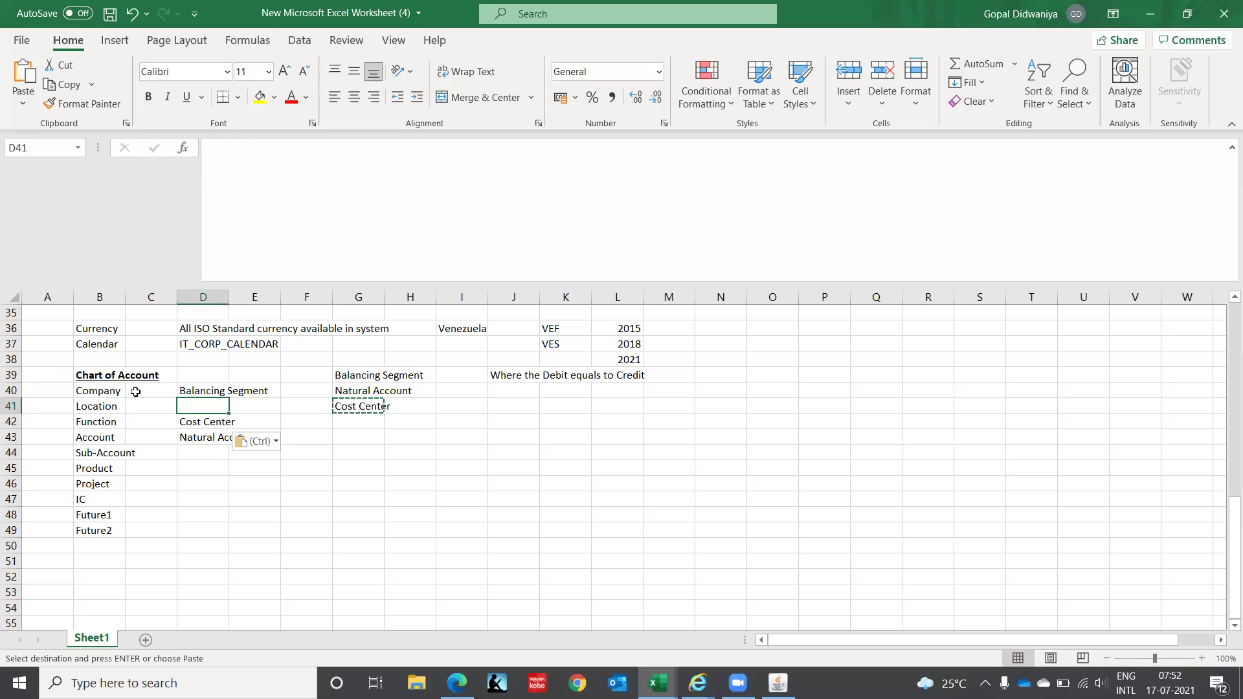
pyautogui.press('Down')
pyautogui.press('Left')
pyautogui.press('Left')
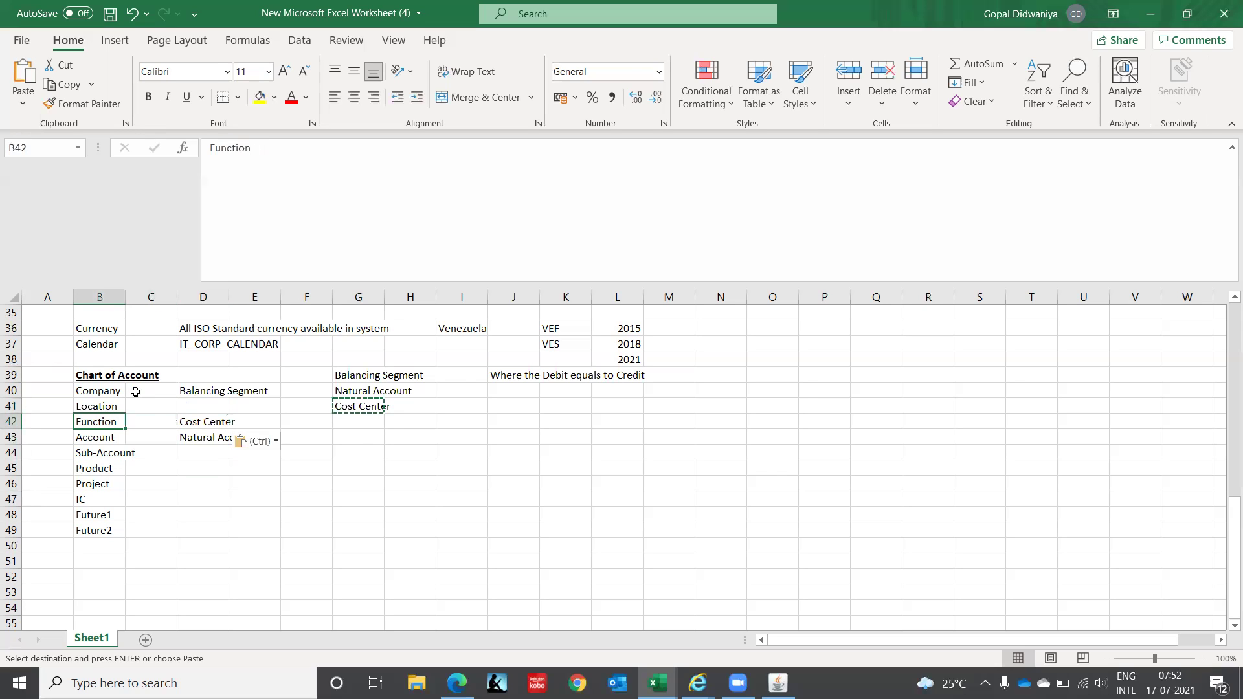
pyautogui.press('Right')
pyautogui.press('Right')
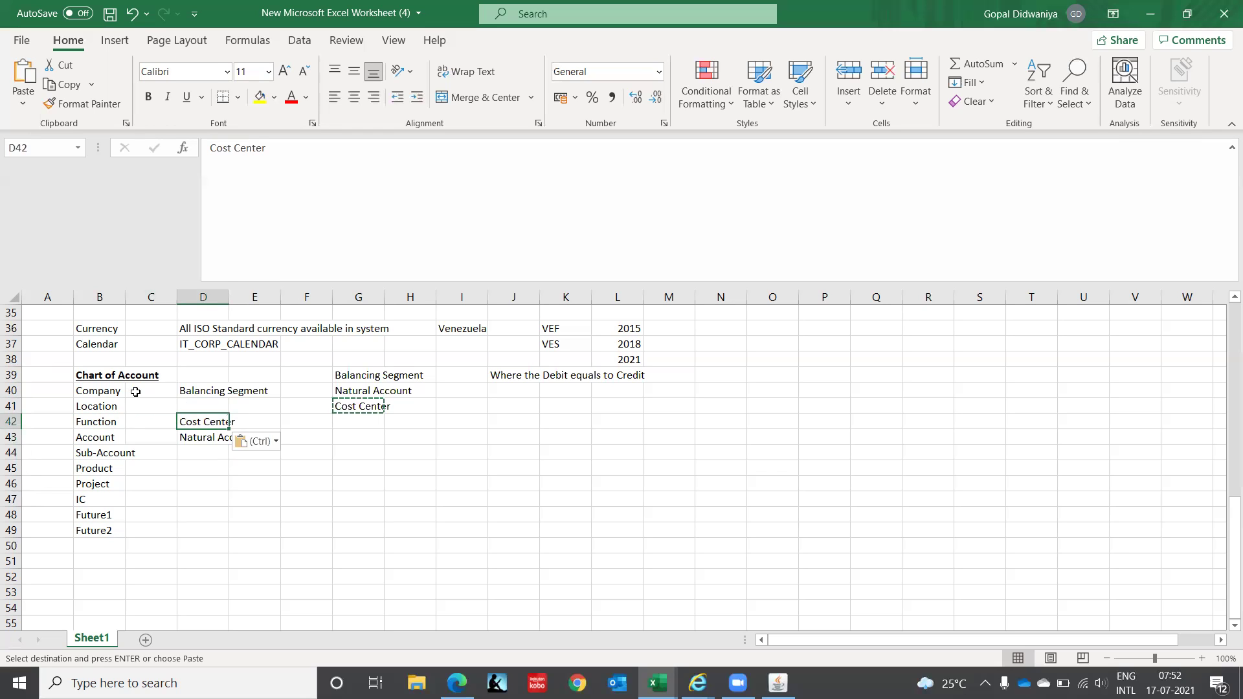
# - Enter "Intercompany" in cell G42, beneath the Cost Center label
pyautogui.press('Right')
pyautogui.press('Right')
pyautogui.press('Right')
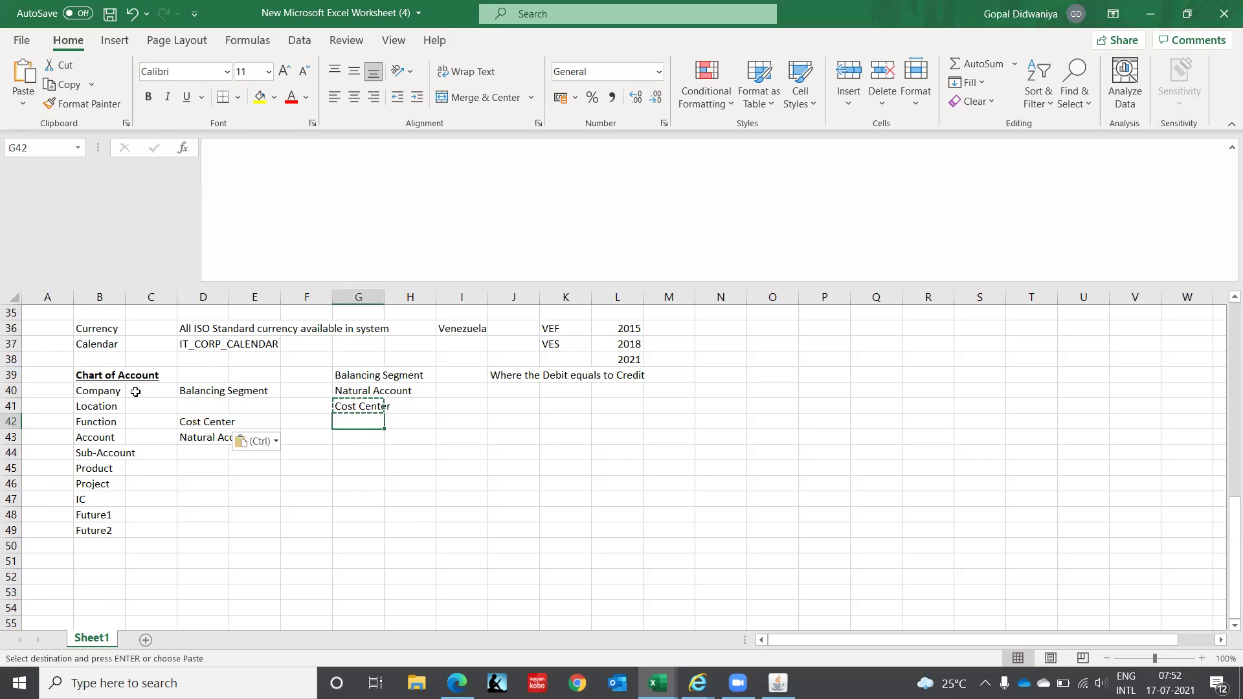
pyautogui.press('Up')
pyautogui.press('Down')
pyautogui.write('Int')
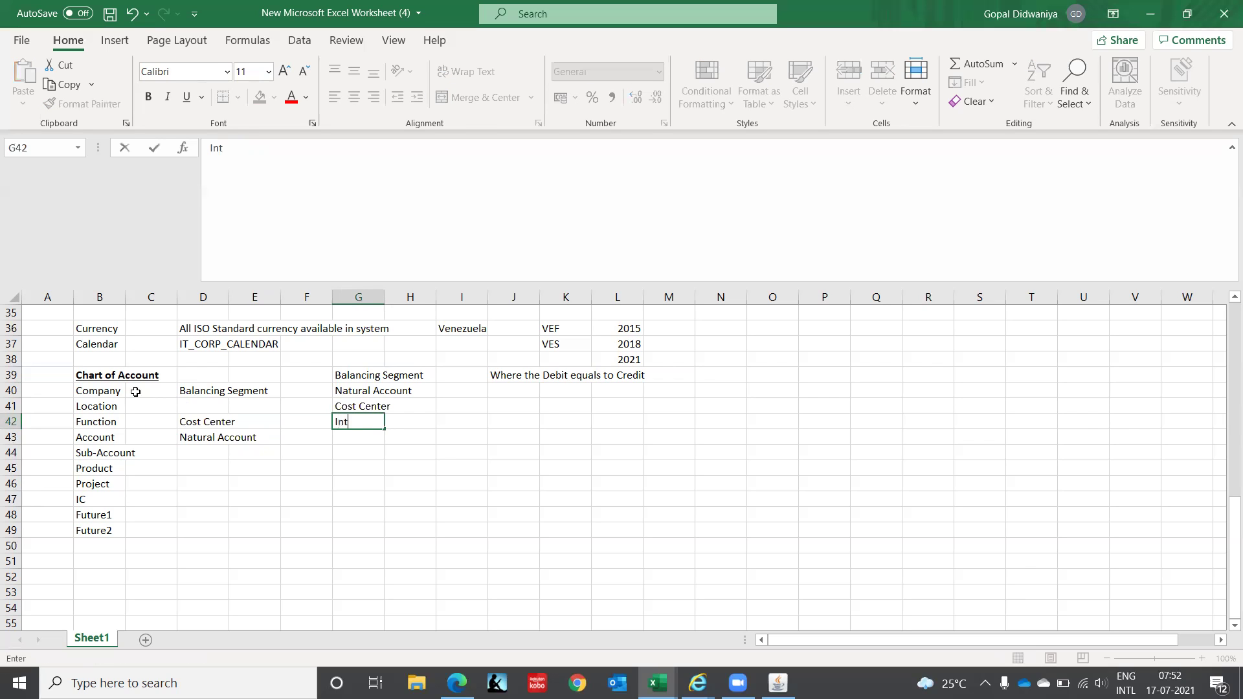
pyautogui.write('ercompany')
pyautogui.press('Return')
# - Copy the "Intercompany" label from G42 to cell D47, beside the IC segment
pyautogui.press('Up')
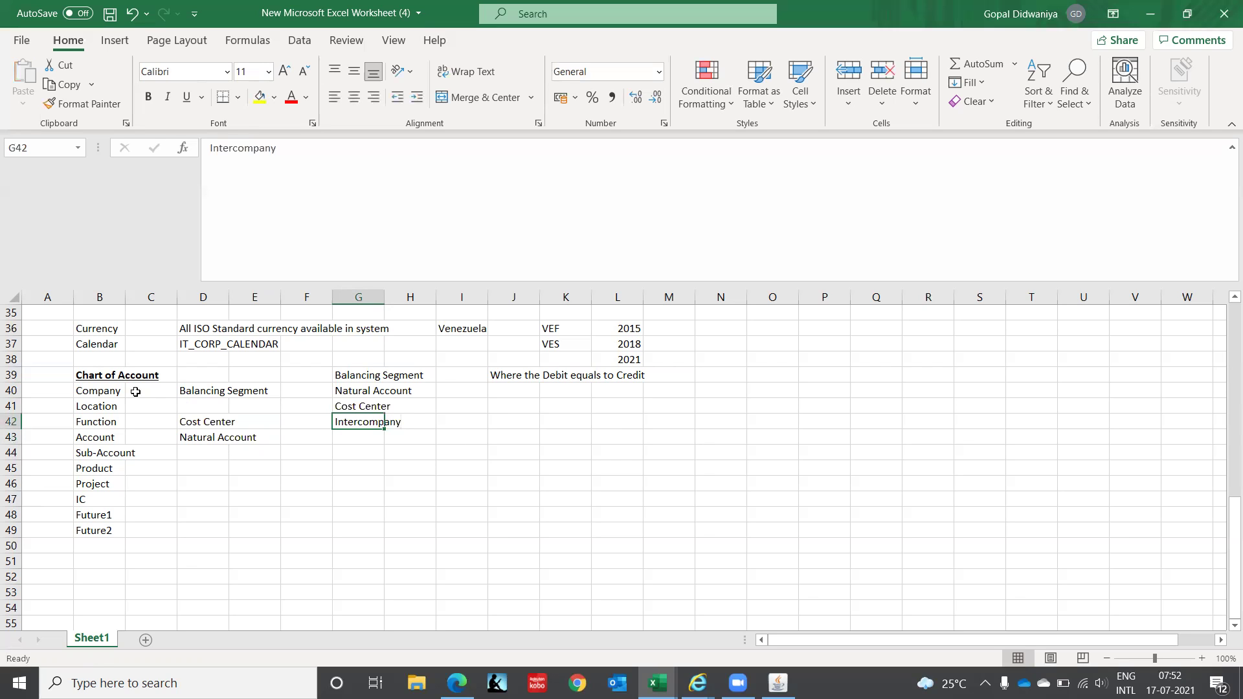
pyautogui.hotkey('ctrl', 'c')
pyautogui.press('Down')
pyautogui.press('Down')
pyautogui.press('Down')
pyautogui.press('Down')
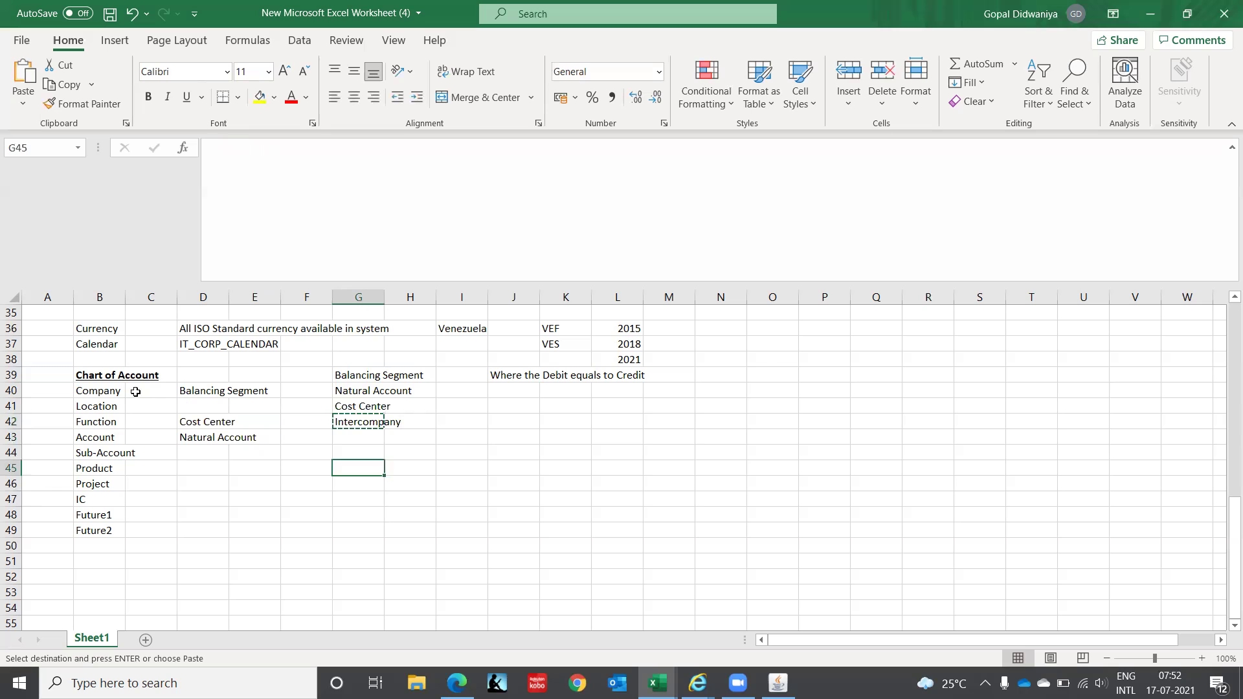
pyautogui.press('Down')
pyautogui.press('Left')
pyautogui.press('Left')
pyautogui.press('Left')
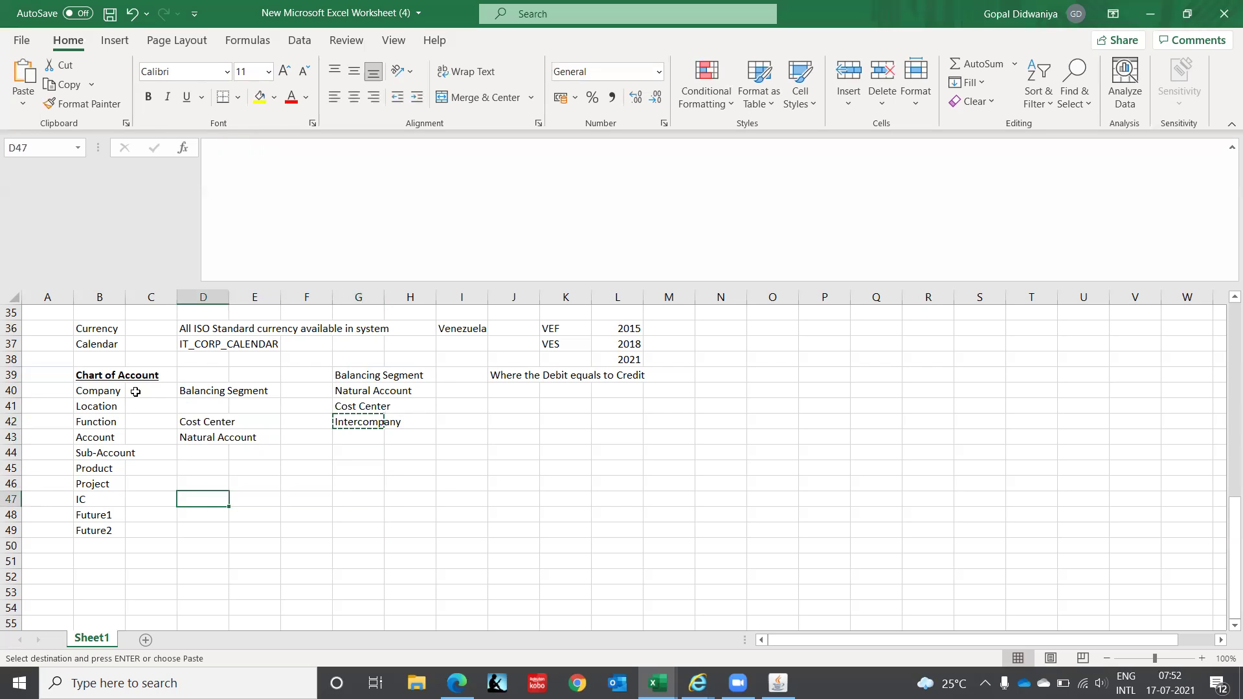
pyautogui.press('Return')
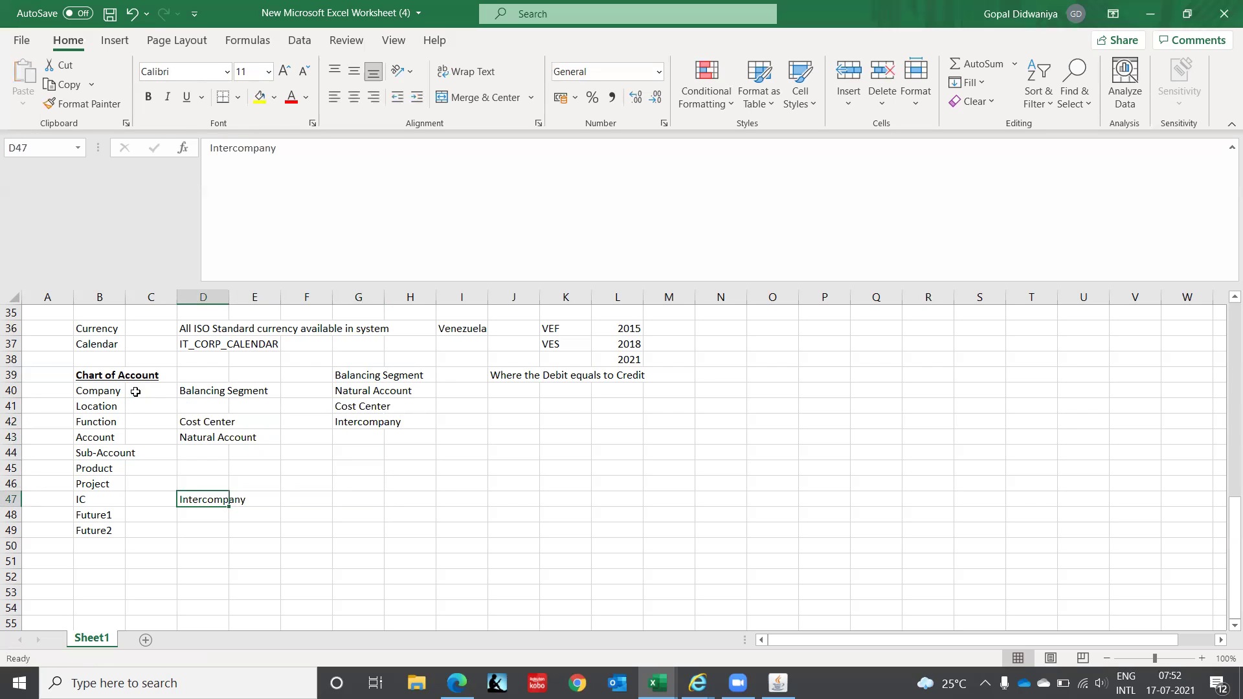
# - Enter "Secondary Reporting" in cell G43, beneath the Intercompany label
pyautogui.press('Up')
pyautogui.press('Up')
pyautogui.press('Up')
pyautogui.press('Right')
pyautogui.press('Right')
pyautogui.press('Right')
pyautogui.press('Right')
pyautogui.press('Up')
pyautogui.press('Left')
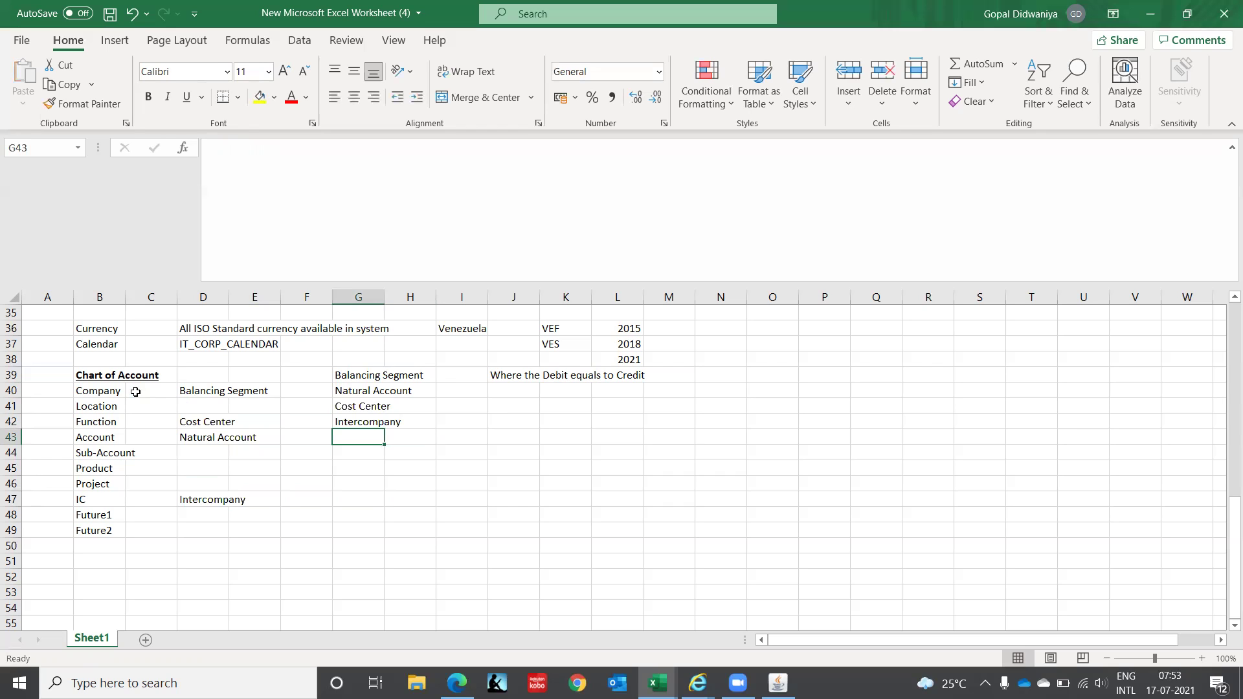
pyautogui.write('Seconday')
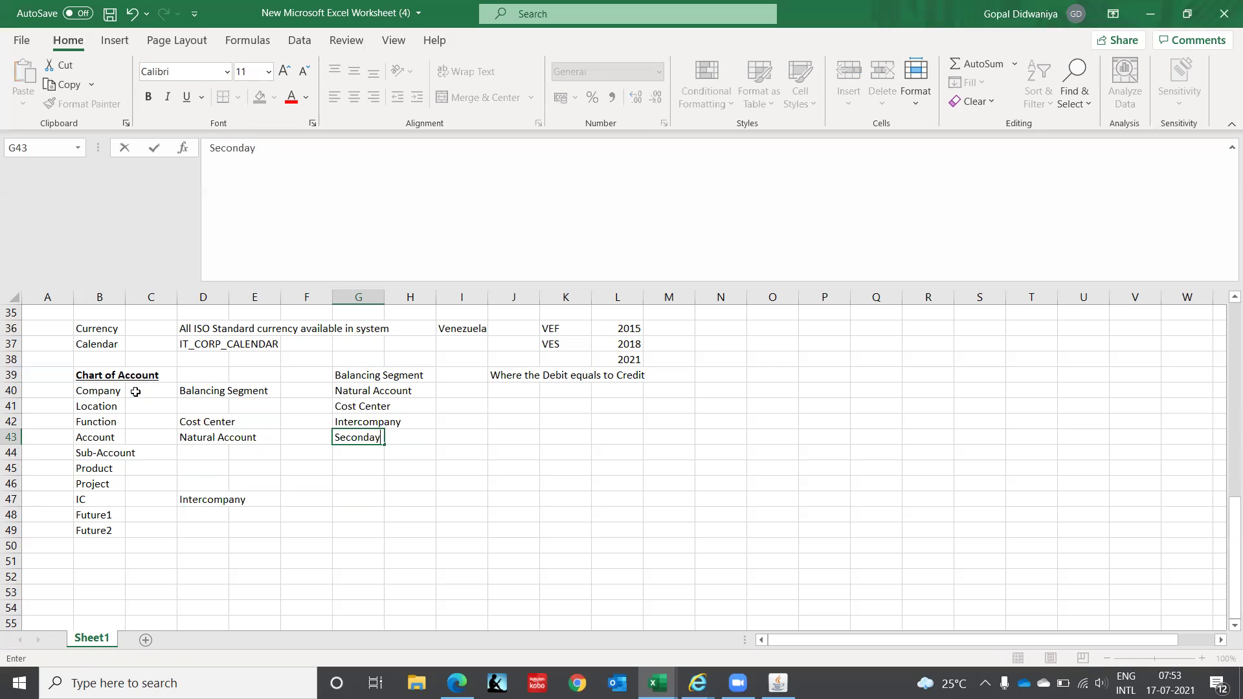
pyautogui.press('BackSpace')
pyautogui.write('ry Reporting')
pyautogui.press('Return')
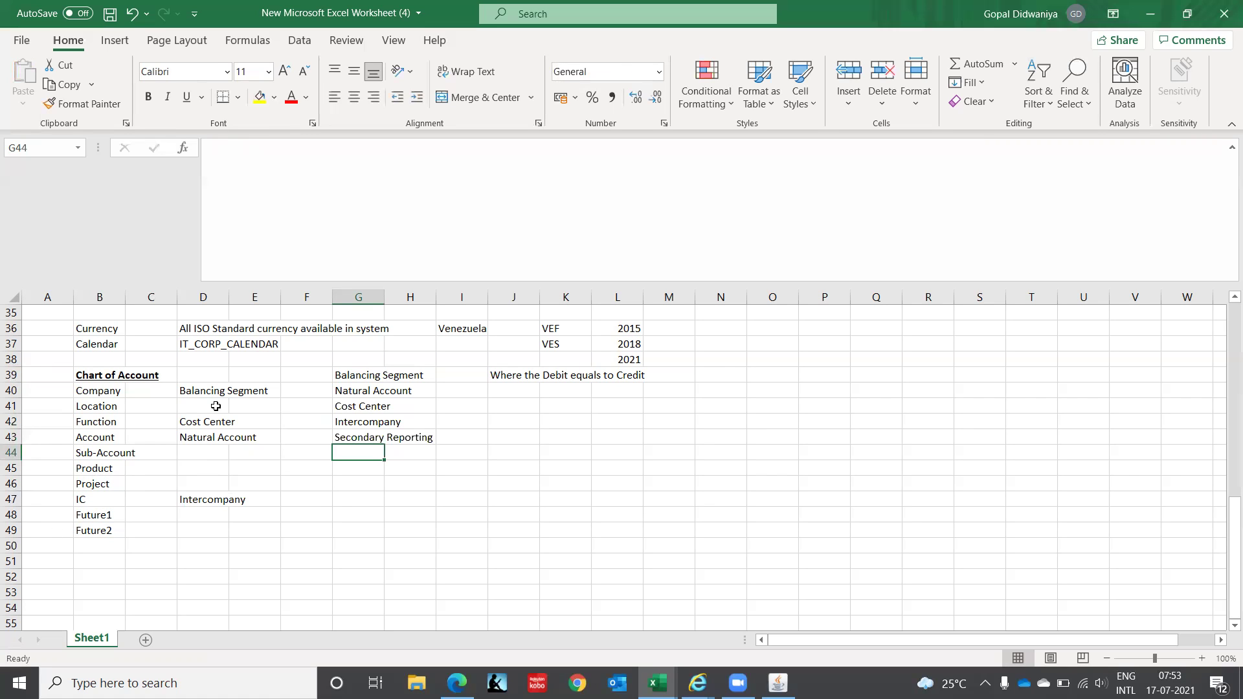
# - Copy the "Secondary Reporting" label from G43 to cell D41, beside the Location segment
pyautogui.click(343, 440)
pyautogui.hotkey('ctrl', 'c')
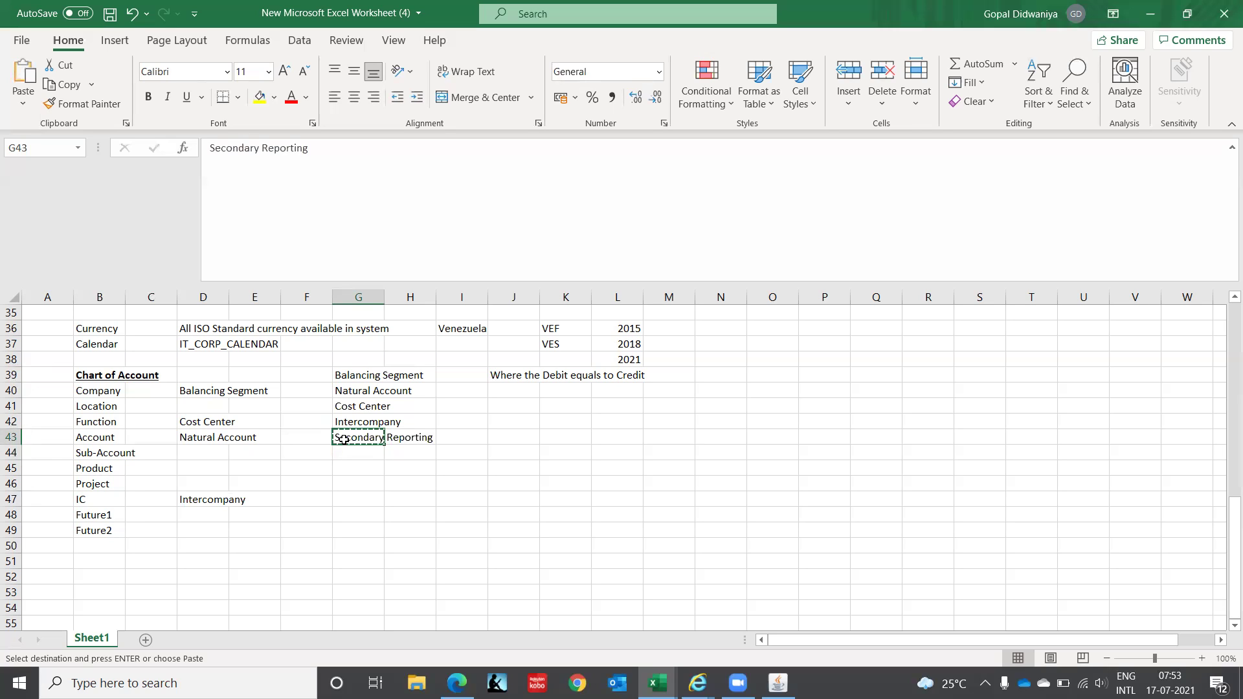
pyautogui.press('Left')
pyautogui.press('Left')
pyautogui.press('Left')
pyautogui.press('Left')
pyautogui.press('Up')
pyautogui.press('Up')
pyautogui.press('Right')
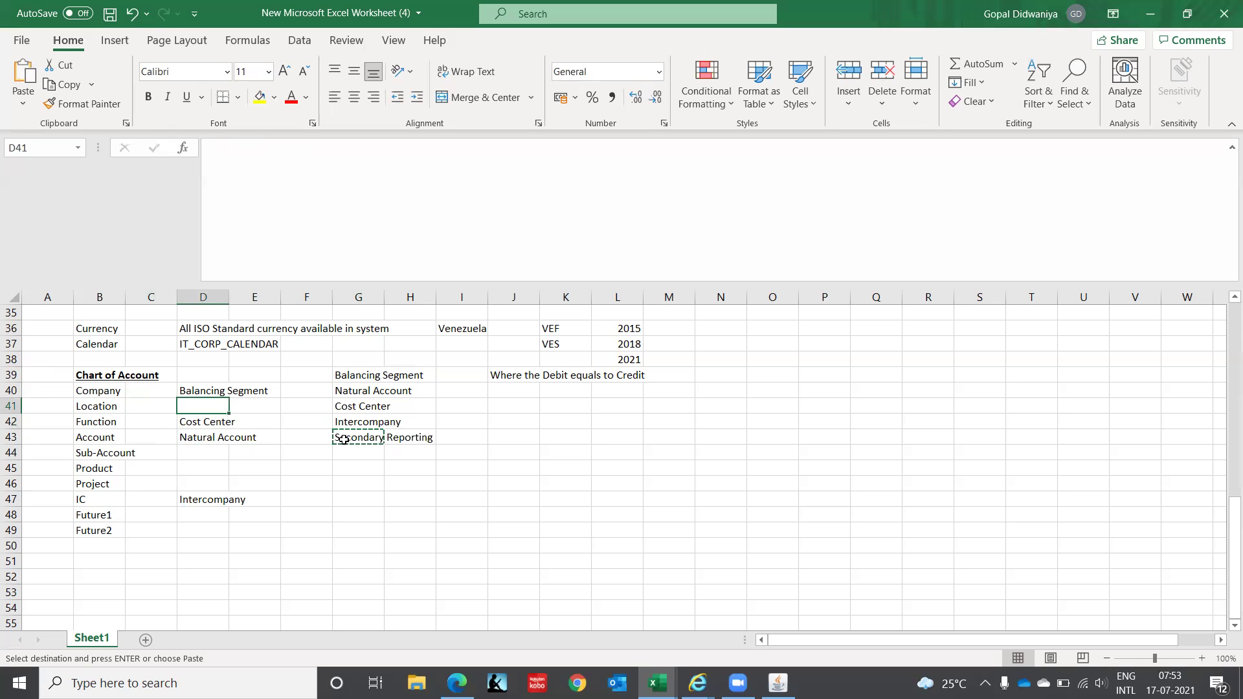
pyautogui.press('Return')
# - Enter "Managemnet" in cell G44, beneath the Secondary Reporting label
pyautogui.press('Down')
pyautogui.press('Down')
pyautogui.press('Down')
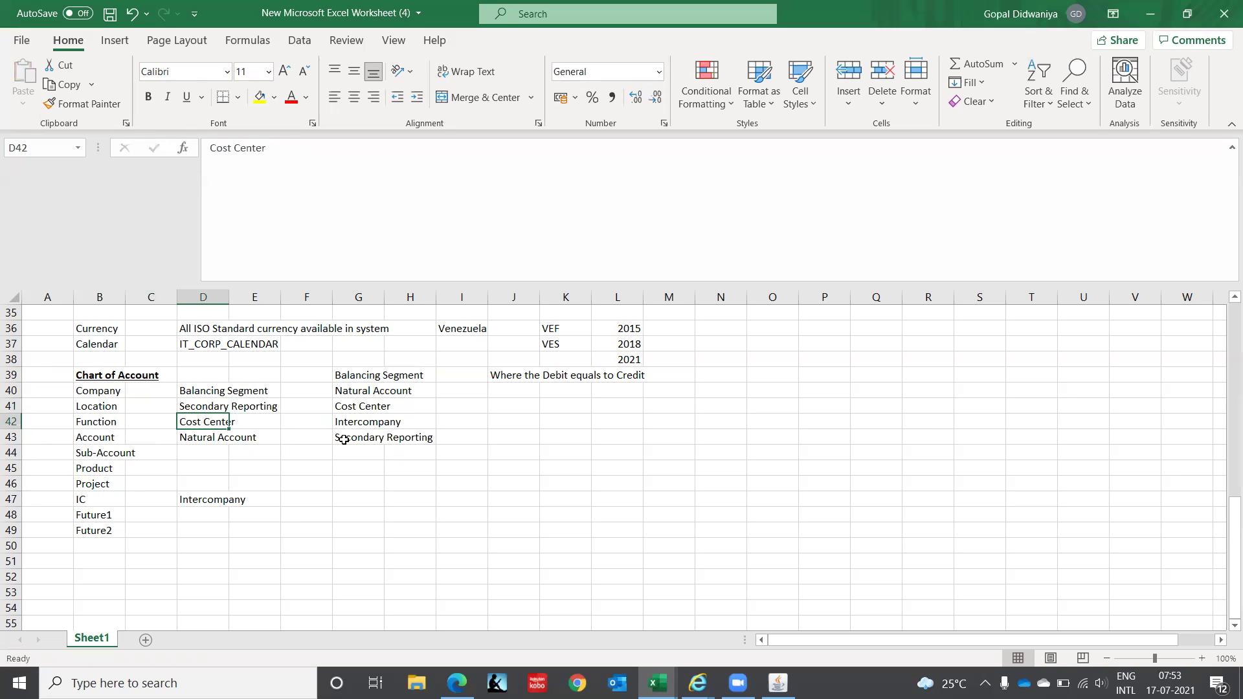
pyautogui.press('Right')
pyautogui.press('Right')
pyautogui.press('Right')
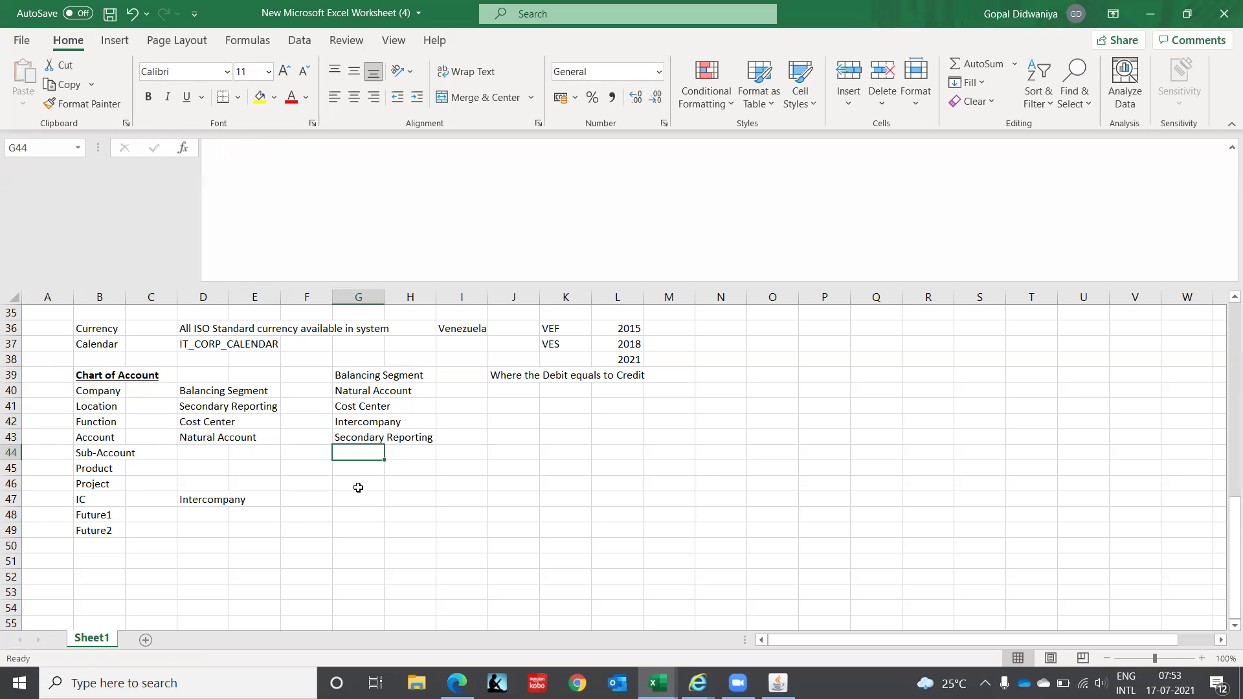
pyautogui.write('Mana')
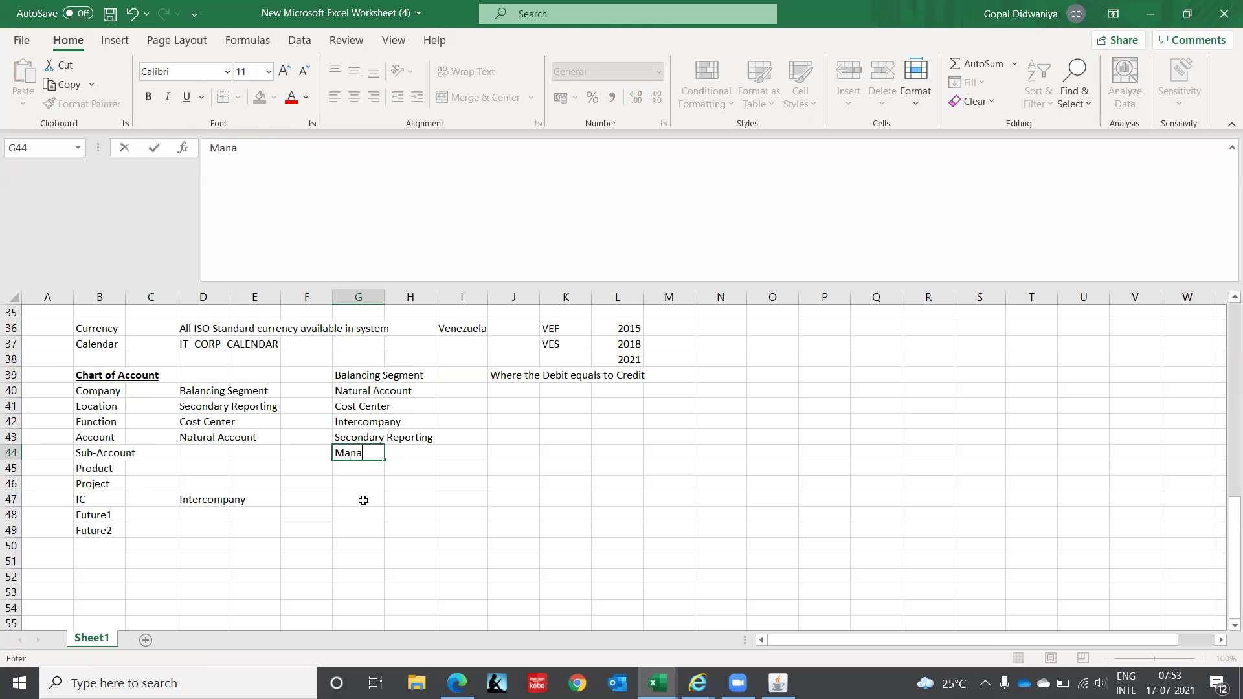
pyautogui.write('gemnet')
pyautogui.press('Return')
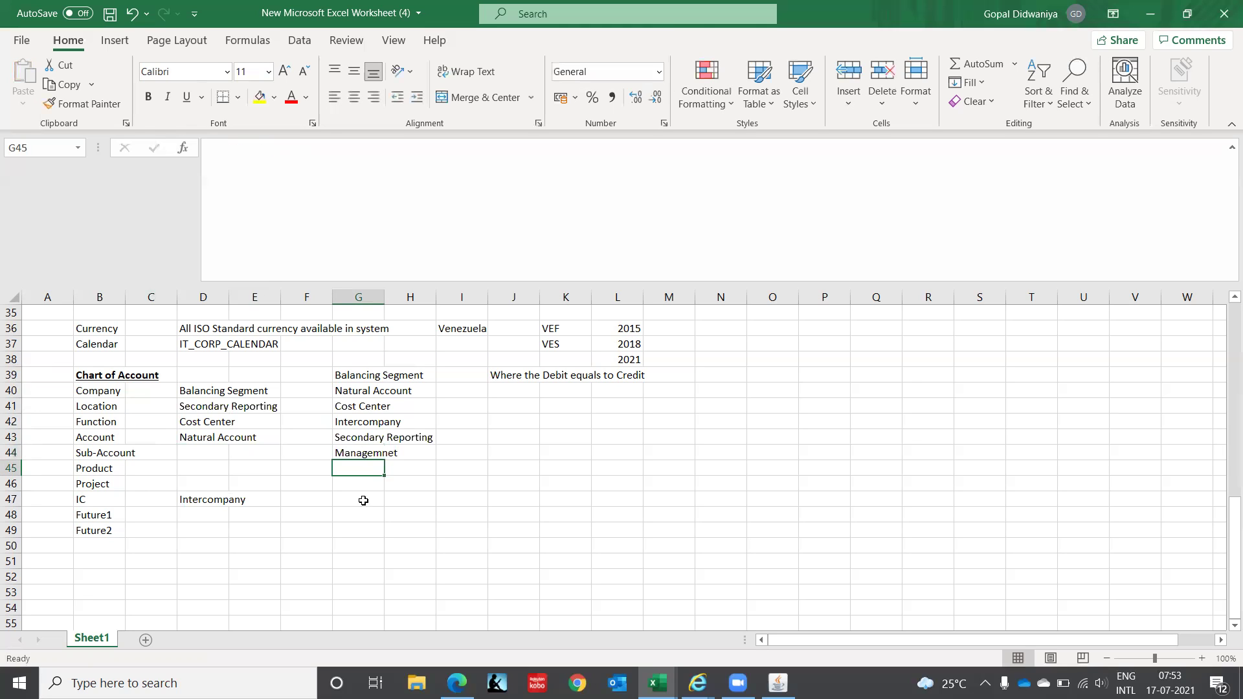
# - Copy the "Managemnet" label from G44 to cell D45, beside the Product segment
pyautogui.press('Up')
pyautogui.hotkey('ctrl', 'c')
pyautogui.press('Down')
pyautogui.press('Left')
pyautogui.press('Left')
pyautogui.press('Left')
pyautogui.press('Up')
pyautogui.press('Down')
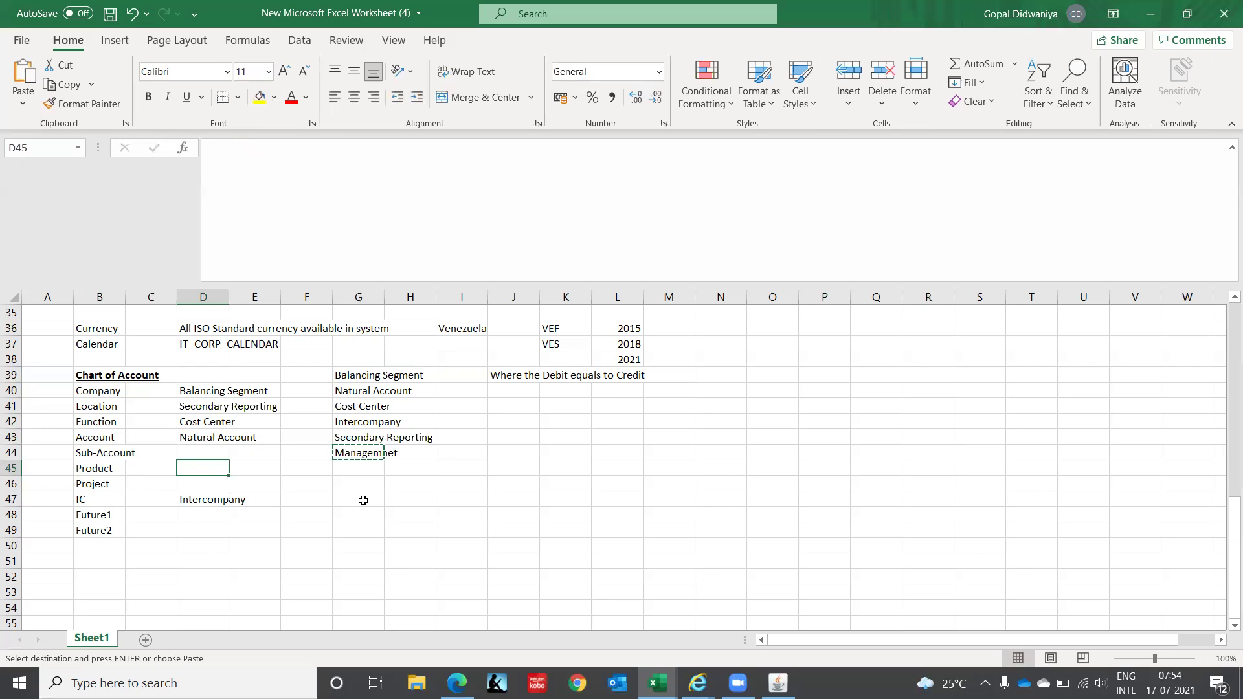
pyautogui.hotkey('ctrl', 'v')
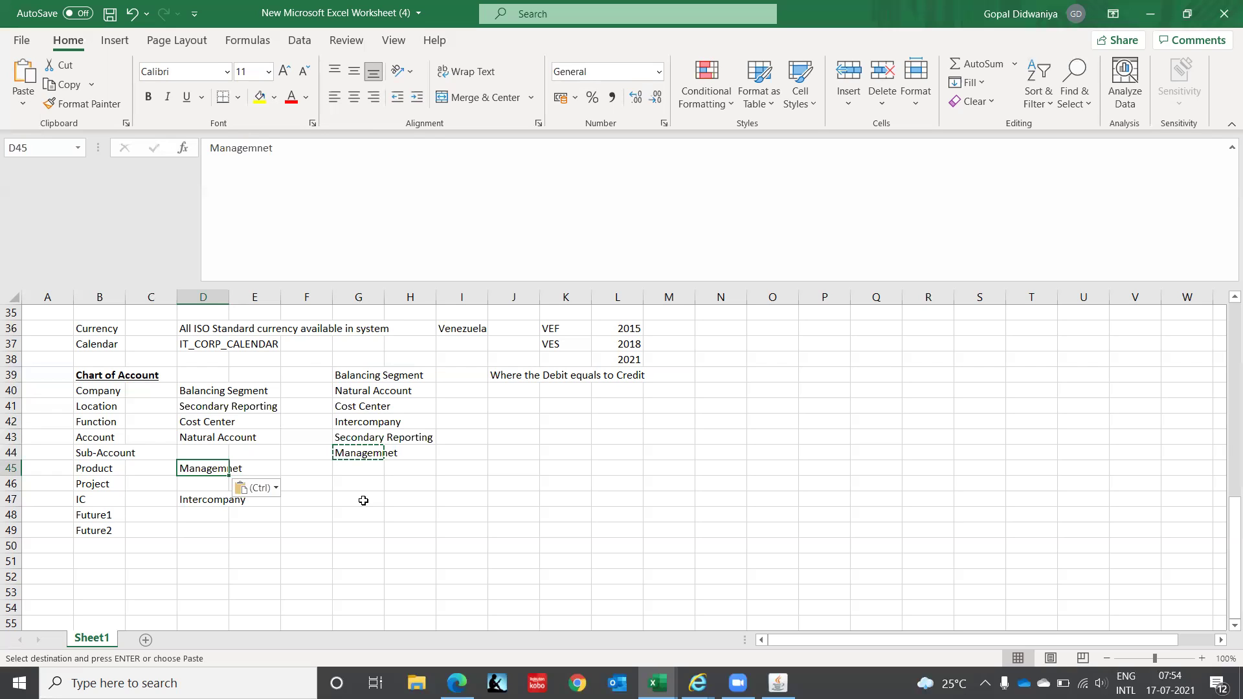
# - Describe the Natural Account qualifier in cell J40 as "For accounts"
pyautogui.press('Right')
pyautogui.press('Right')
pyautogui.press('Right')
pyautogui.press('Up')
pyautogui.press('Up')
pyautogui.press('Up')
pyautogui.press('Up')
pyautogui.press('Up')
pyautogui.press('Up')
pyautogui.press('Down')
pyautogui.press('Down')
pyautogui.press('Up')
pyautogui.press('Up')
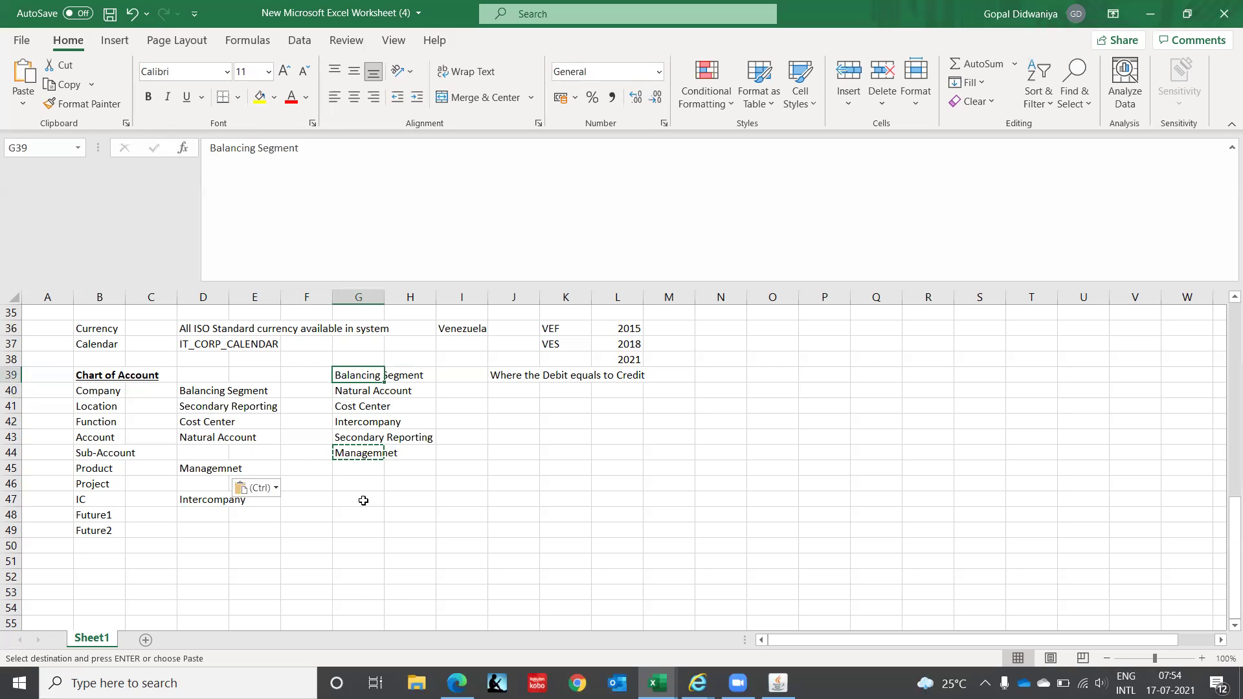
pyautogui.press('Down')
pyautogui.press('Right')
pyautogui.press('Right')
pyautogui.press('Right')
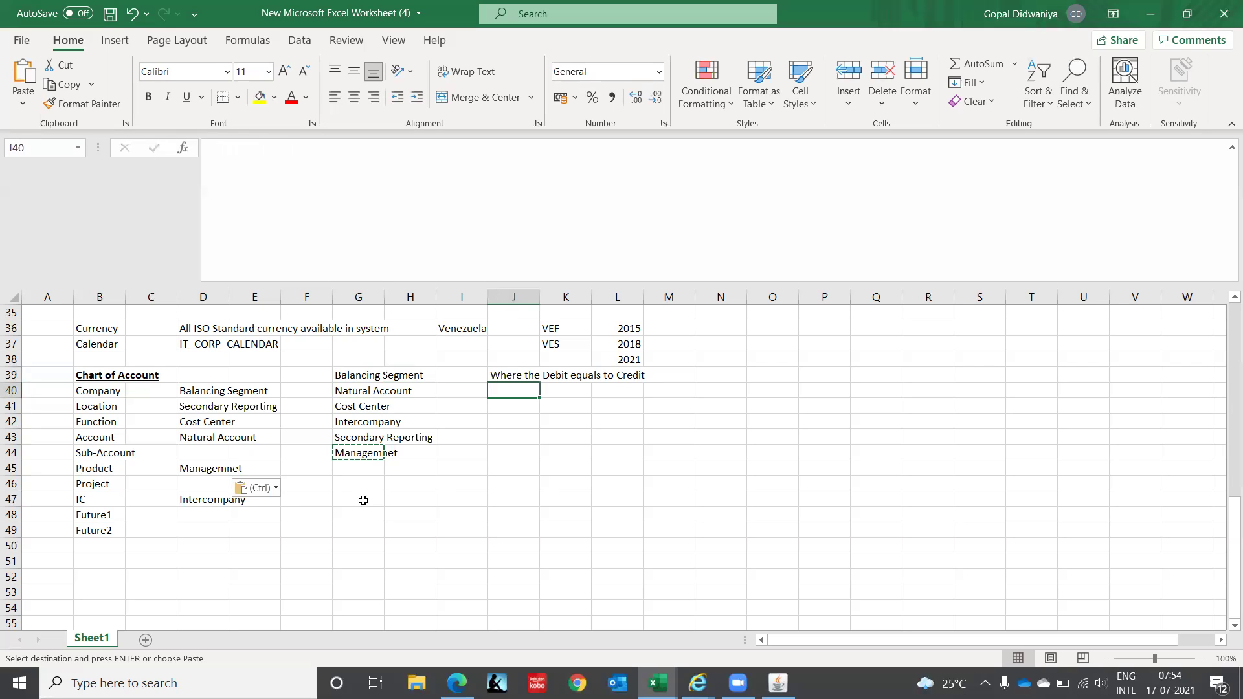
pyautogui.write('F')
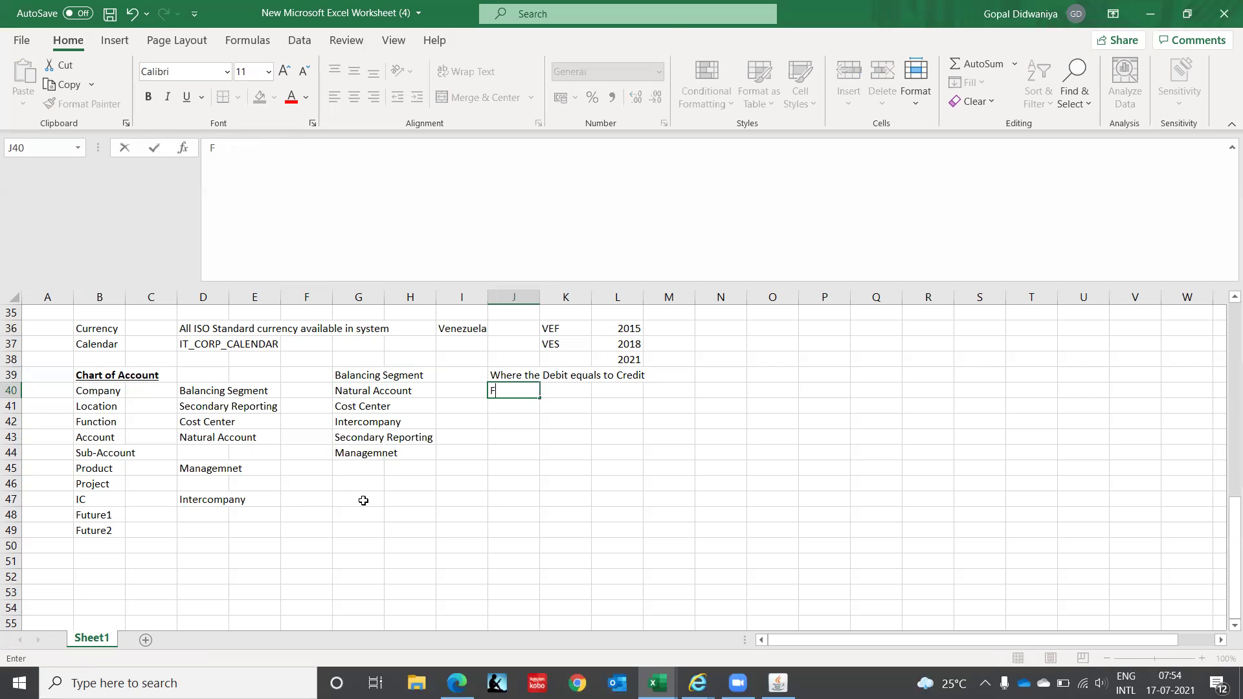
pyautogui.write('or accounts')
pyautogui.press('Return')
pyautogui.press('Down')
pyautogui.press('Down')
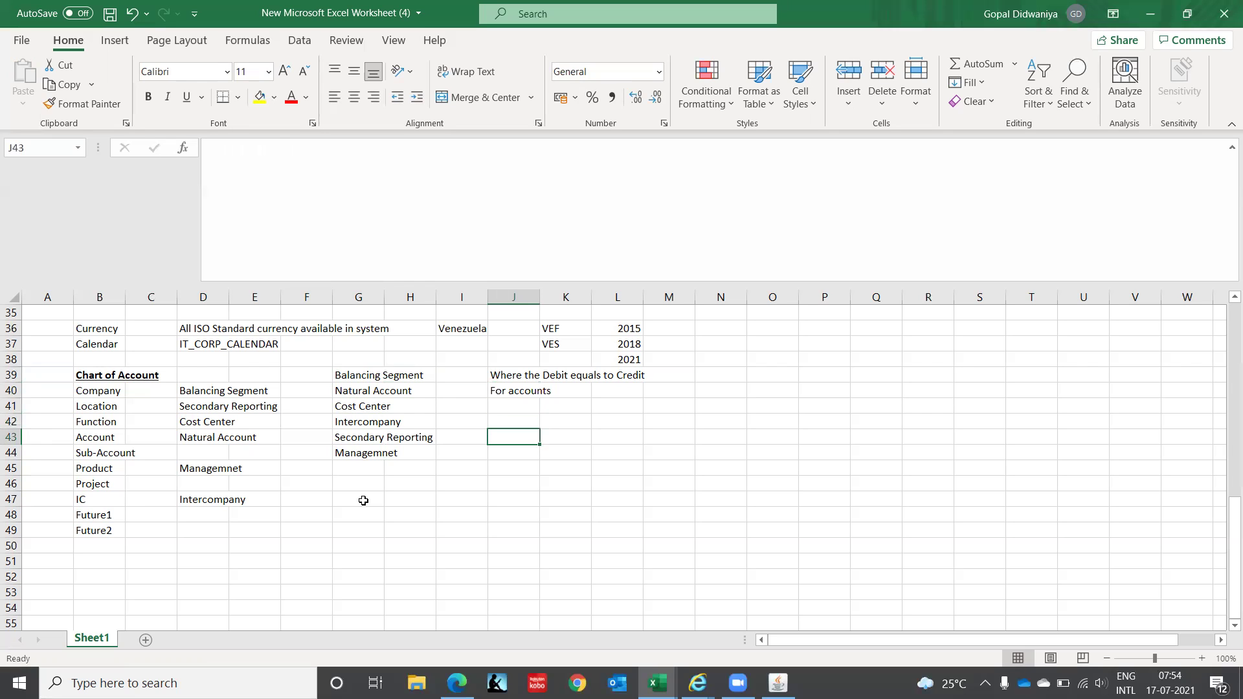
pyautogui.press('Down')
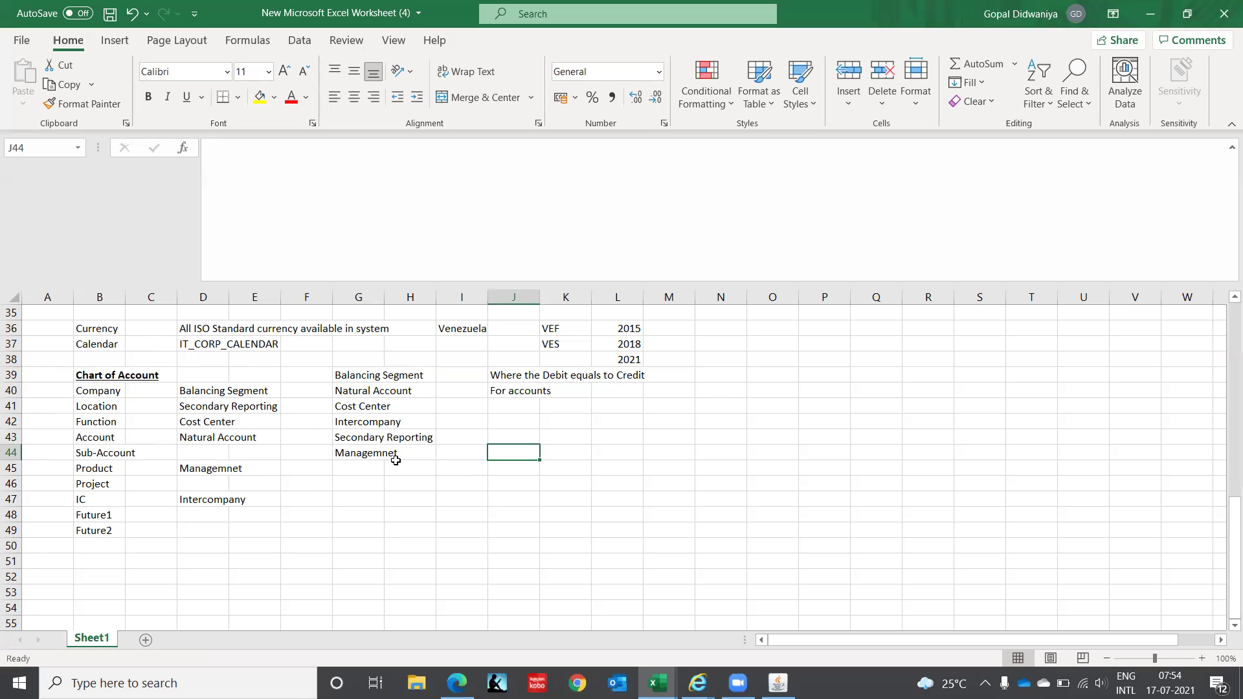
# - Highlight the Company through Sub-Account segments in cells B40:B44 with a yellow fill
pyautogui.click(98, 393)
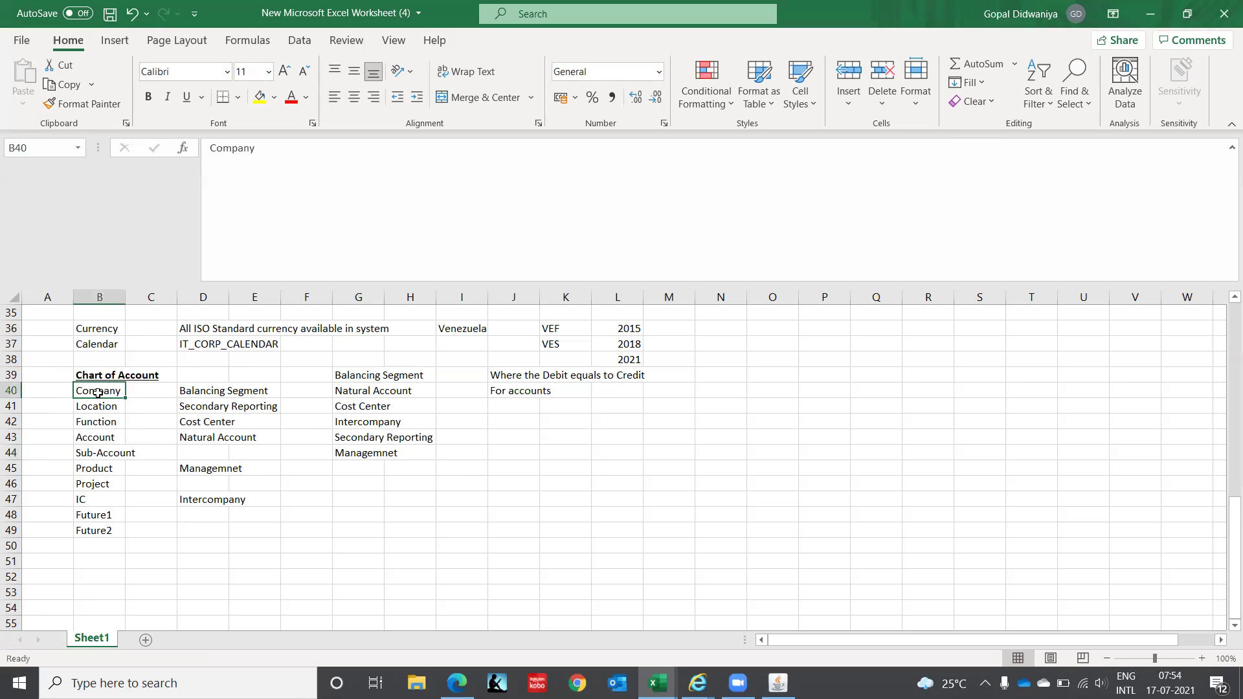
pyautogui.hotkey('shift', 'Down')
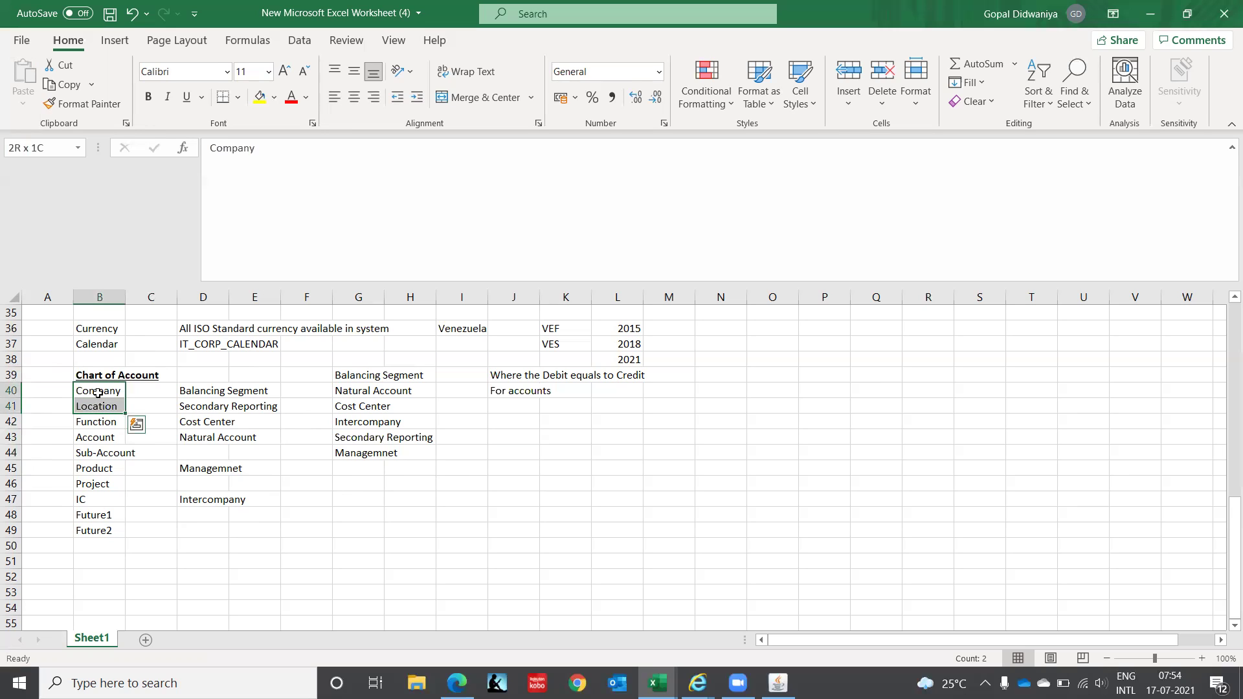
pyautogui.hotkey('shift', 'Down')
pyautogui.hotkey('shift', 'Down')
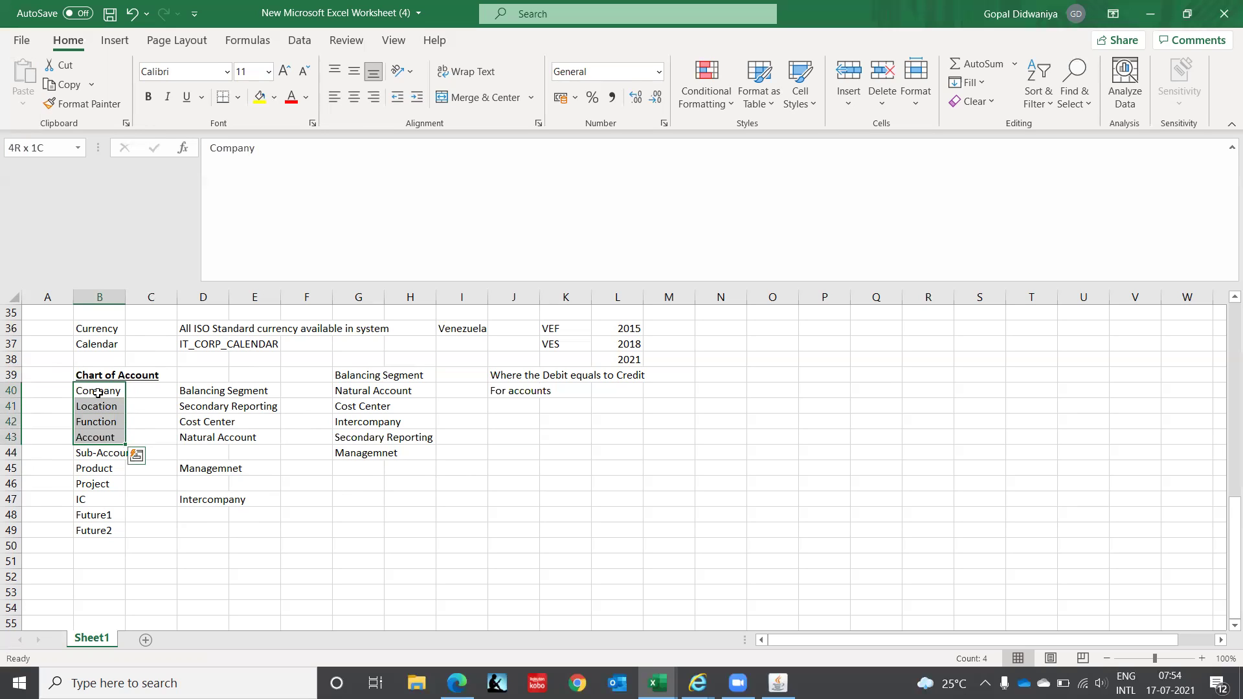
pyautogui.hotkey('shift', 'Down')
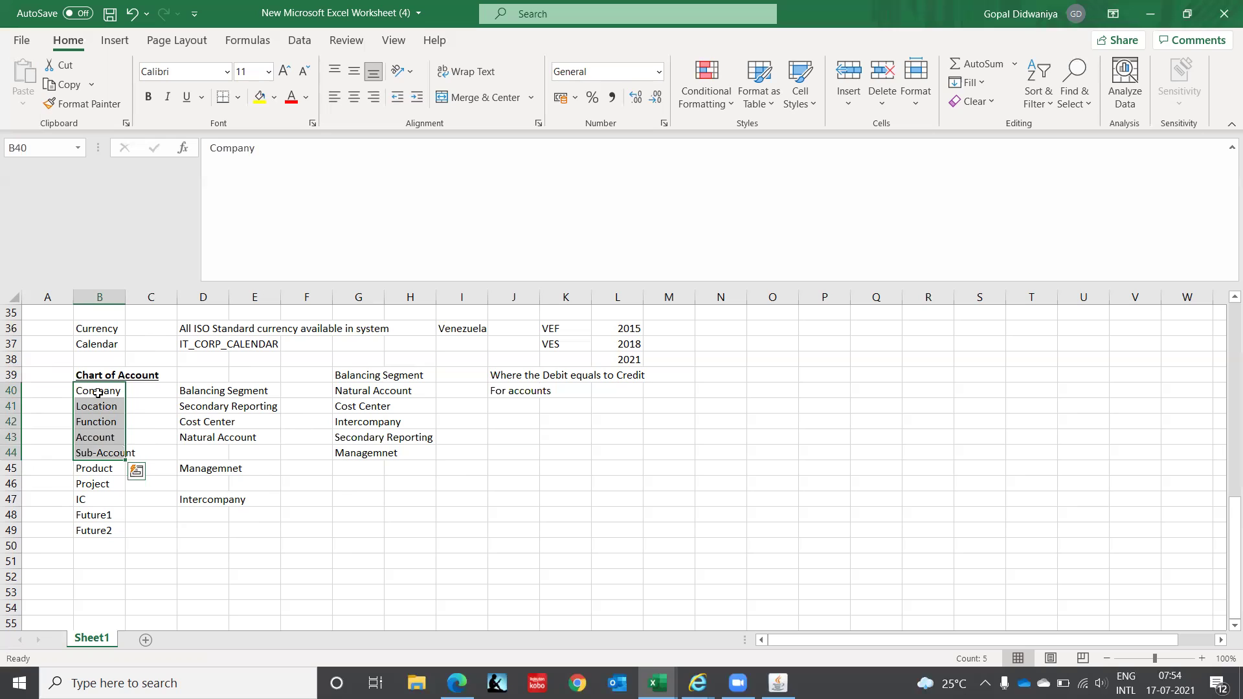
pyautogui.click(260, 98)
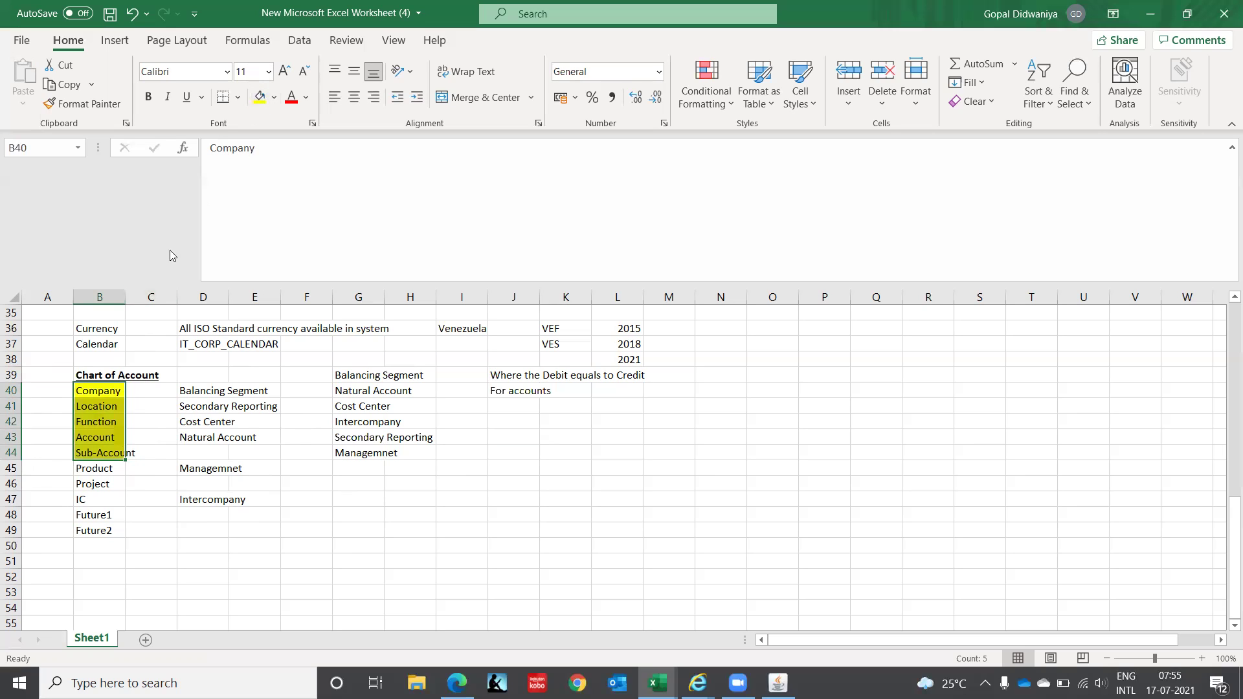
# - Apply the yellow fill to the IC and Future1 segments in cells B47:B48
pyautogui.click(91, 505)
pyautogui.moveTo(91, 504); pyautogui.dragTo(92, 516)
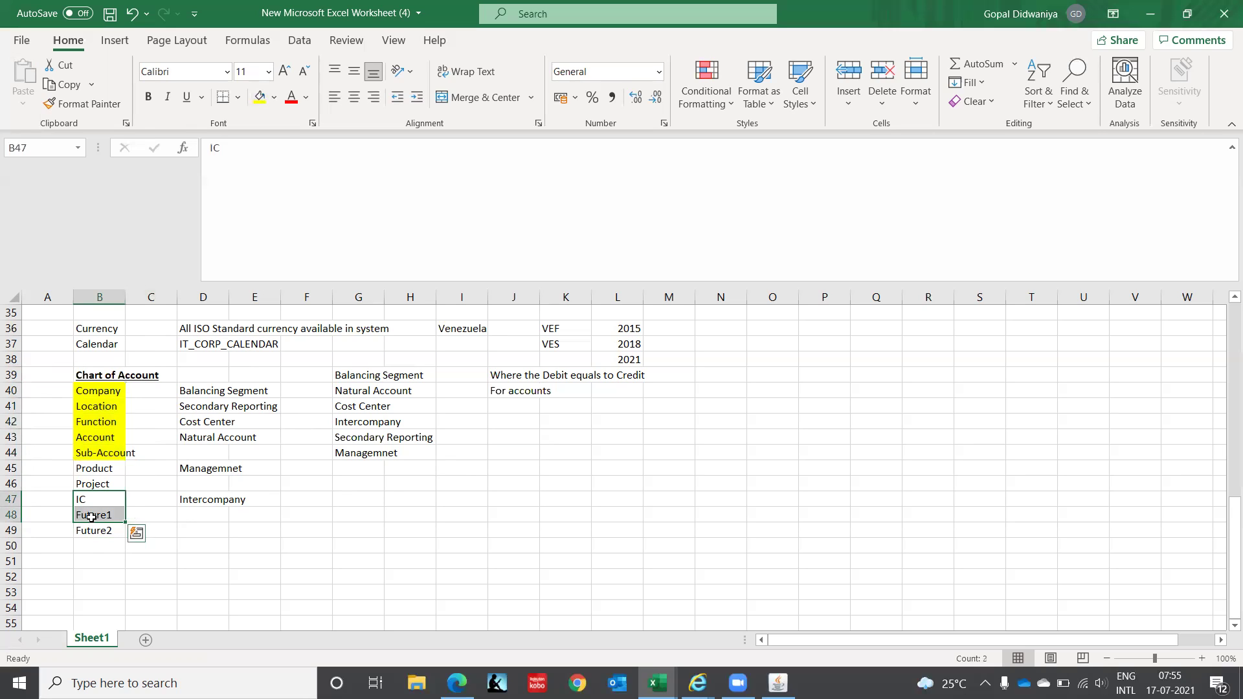
pyautogui.click(260, 97)
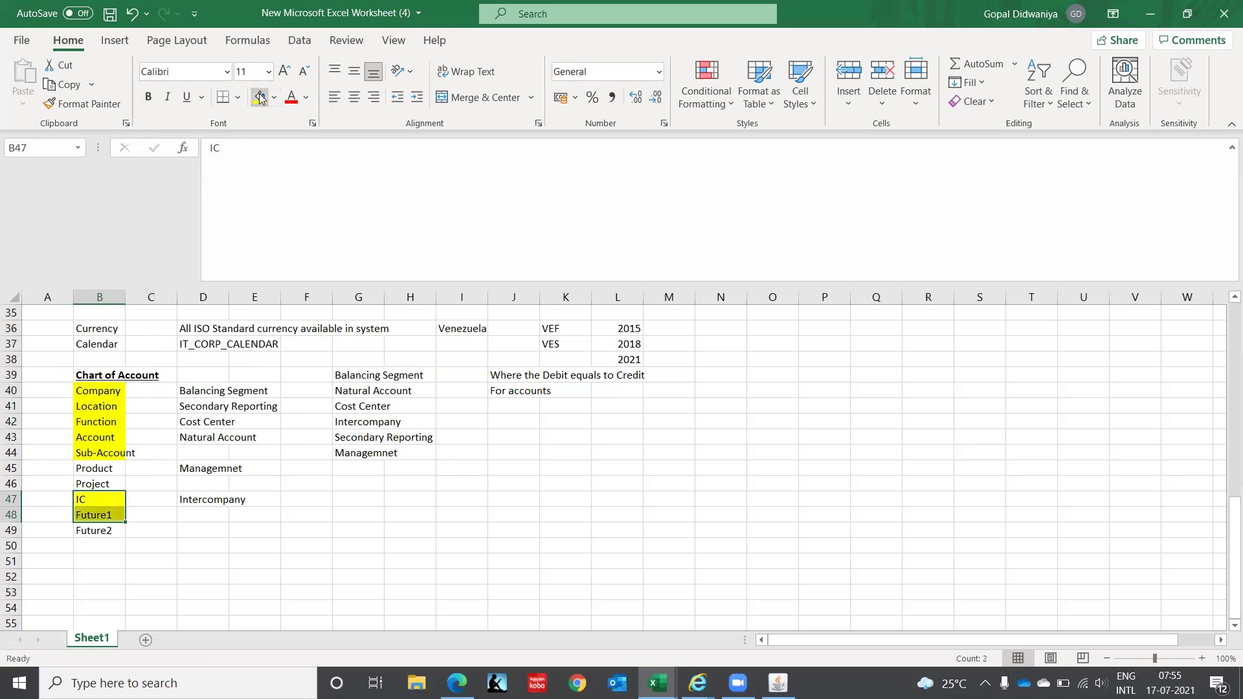
# - Review the unhighlighted Product and Project segments and the qualifiers assigned to Company, Location and Function
pyautogui.click(112, 517)
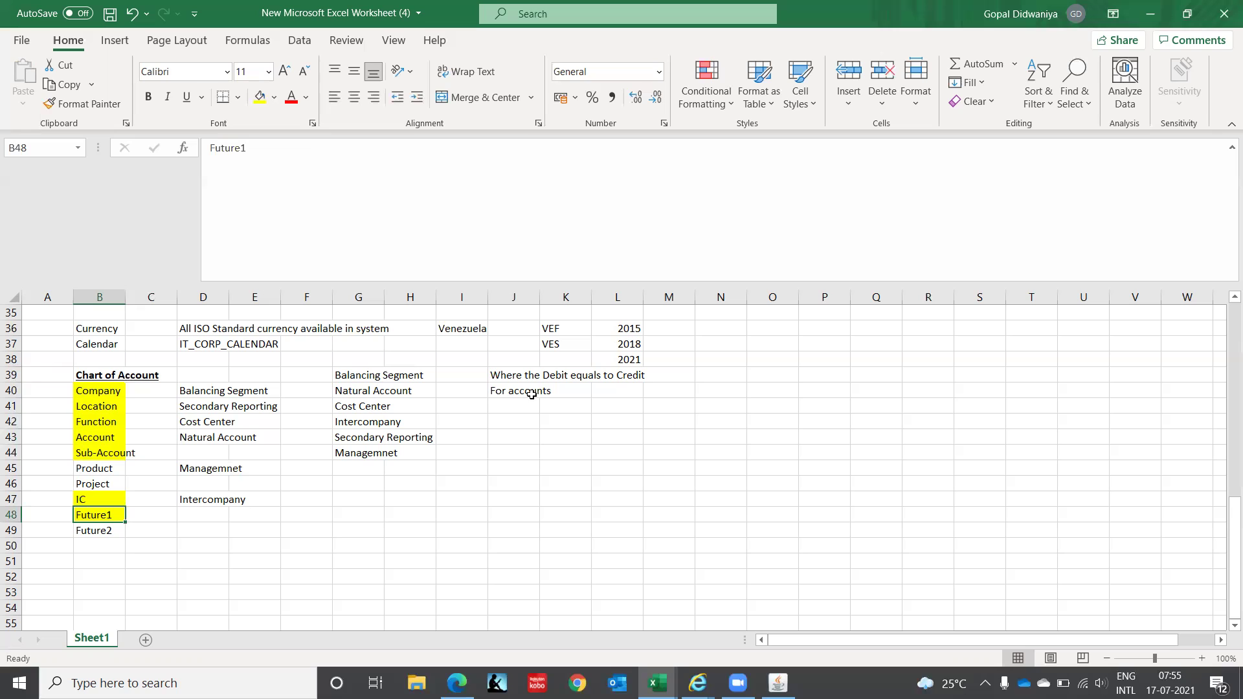
pyautogui.press('Up')
pyautogui.press('Up')
pyautogui.press('Up')
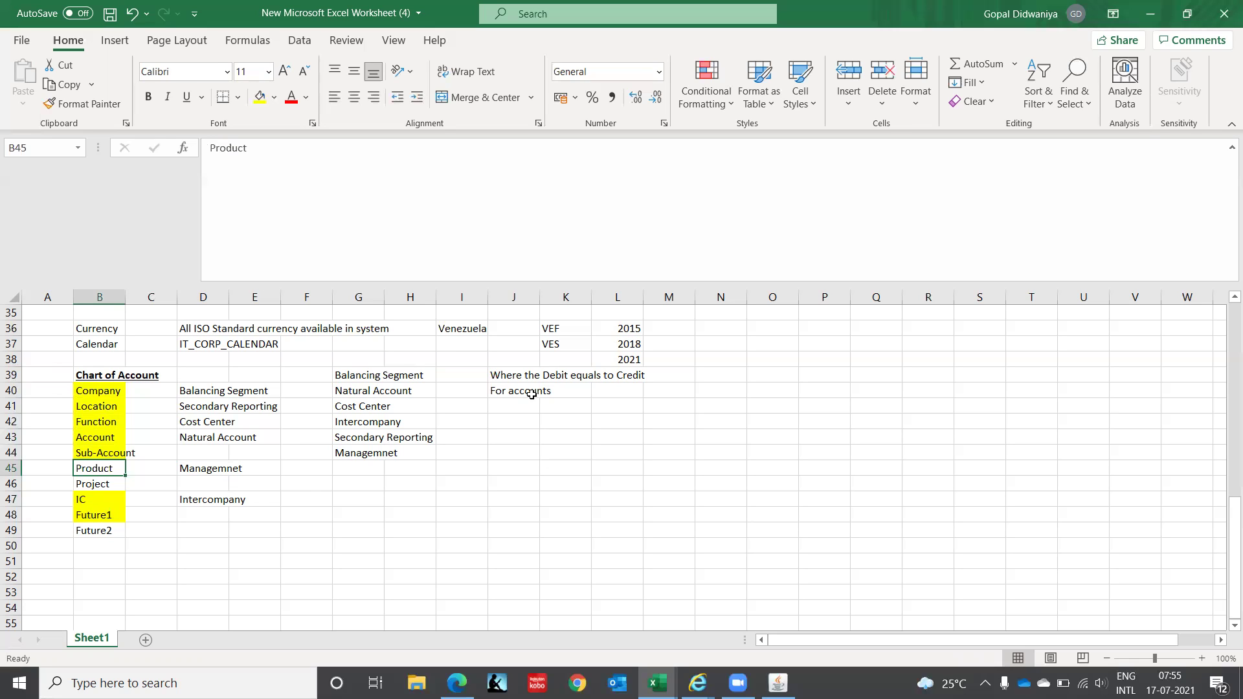
pyautogui.hotkey('shift', 'Down')
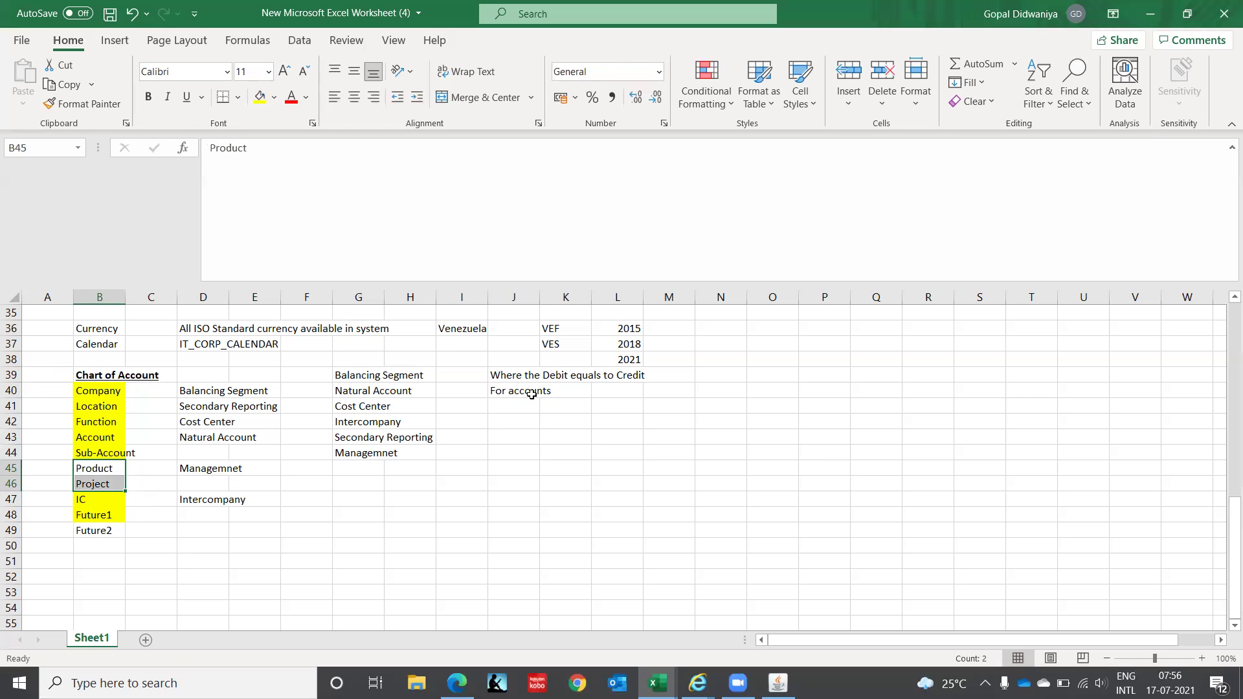
pyautogui.press('Up')
pyautogui.press('Up')
pyautogui.press('Up')
pyautogui.press('Up')
pyautogui.press('Up')
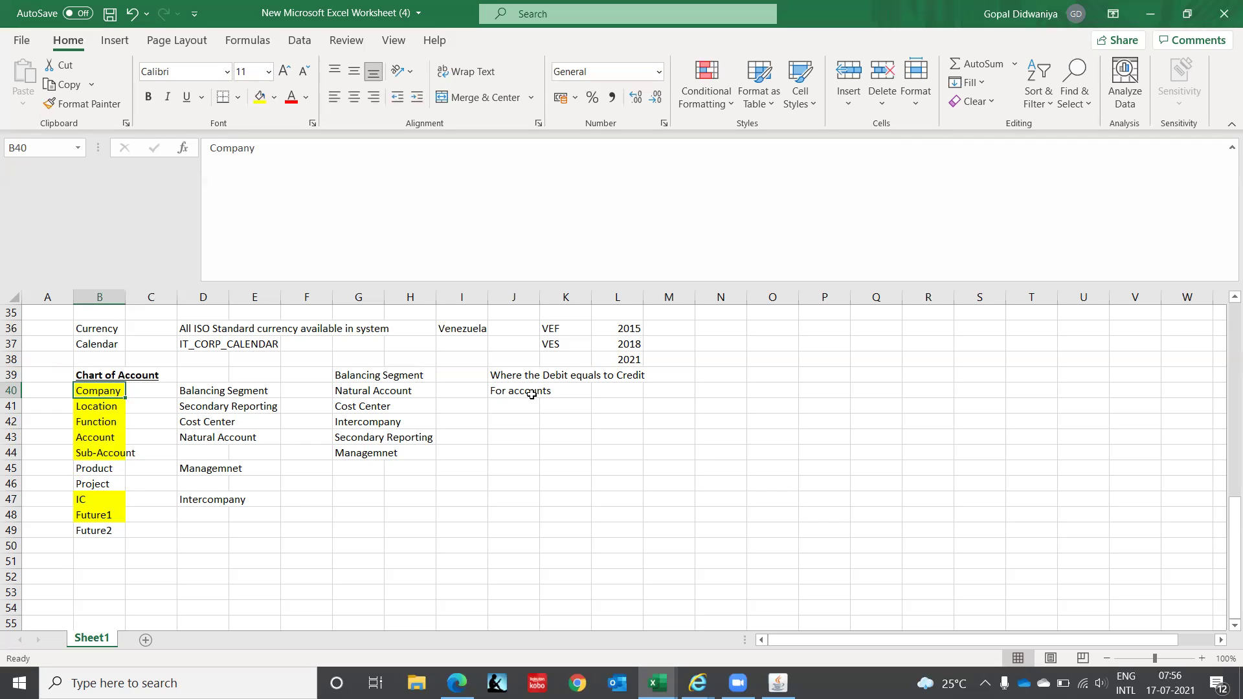
pyautogui.press('Up')
pyautogui.press('Down')
pyautogui.press('Right')
pyautogui.press('Right')
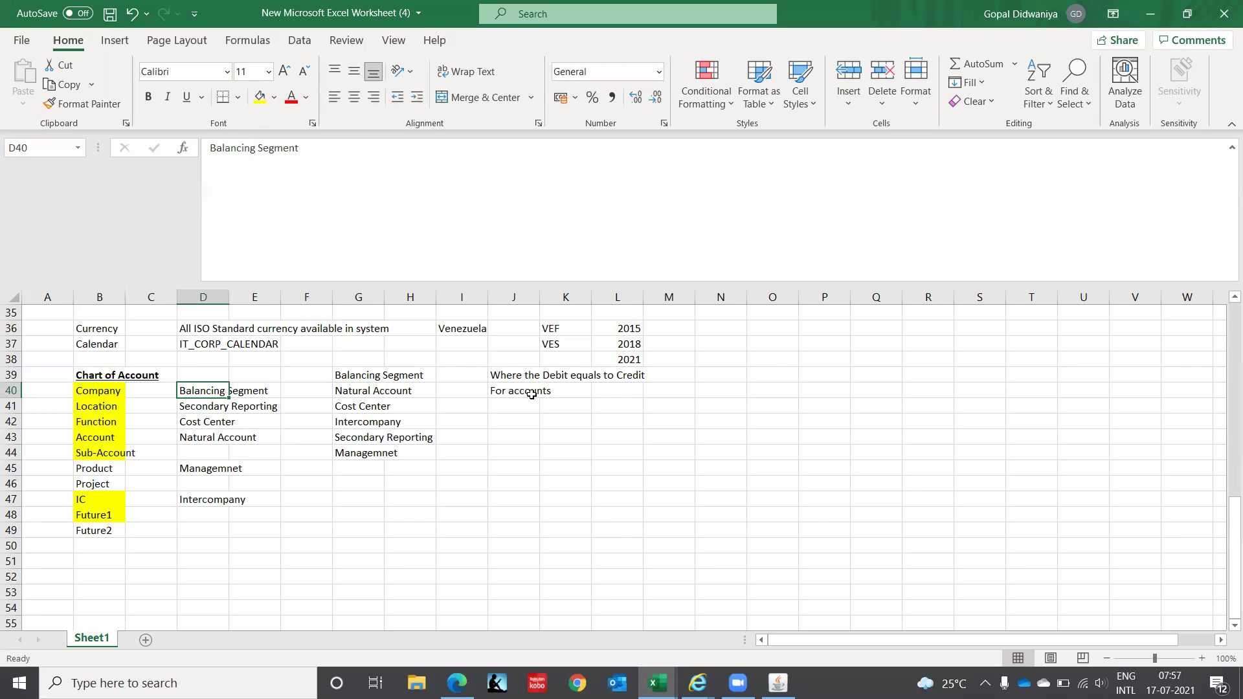
pyautogui.press('Down')
pyautogui.press('Down')
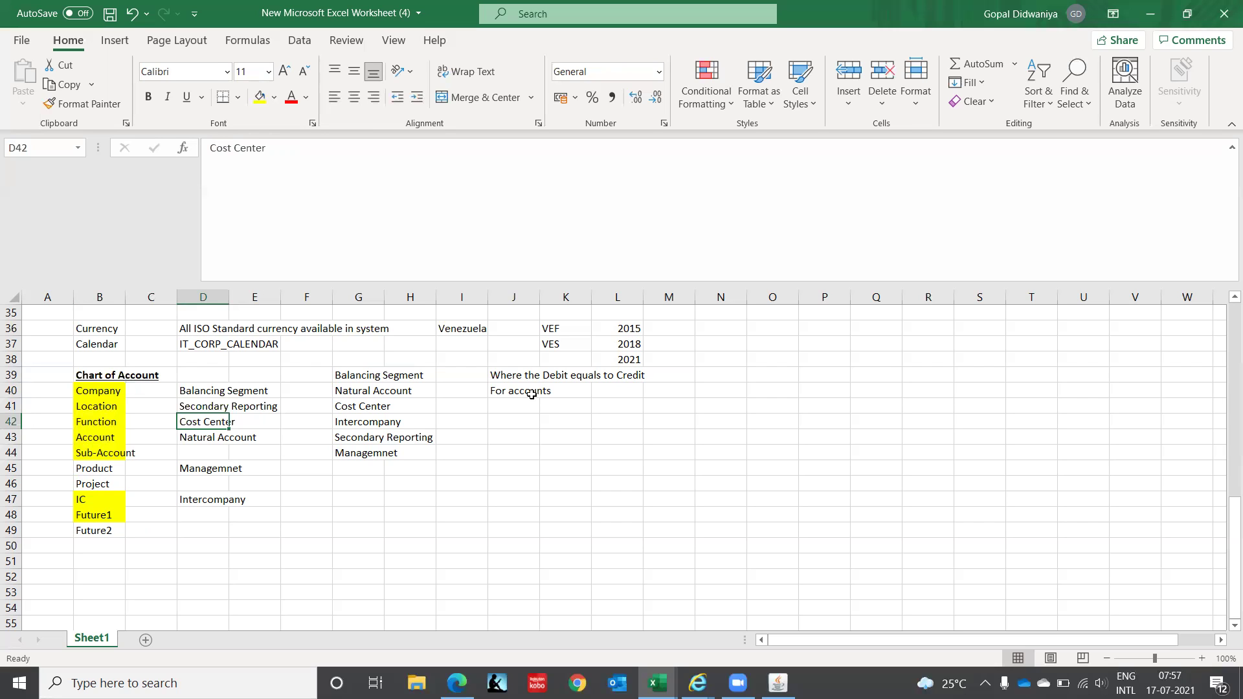
# - Enter "One Company" in cell J46 to start a plant location example beside the segment list
pyautogui.press('Right')
pyautogui.press('Right')
pyautogui.press('Right')
pyautogui.press('Right')
pyautogui.press('Right')
pyautogui.press('Right')
pyautogui.press('Right')
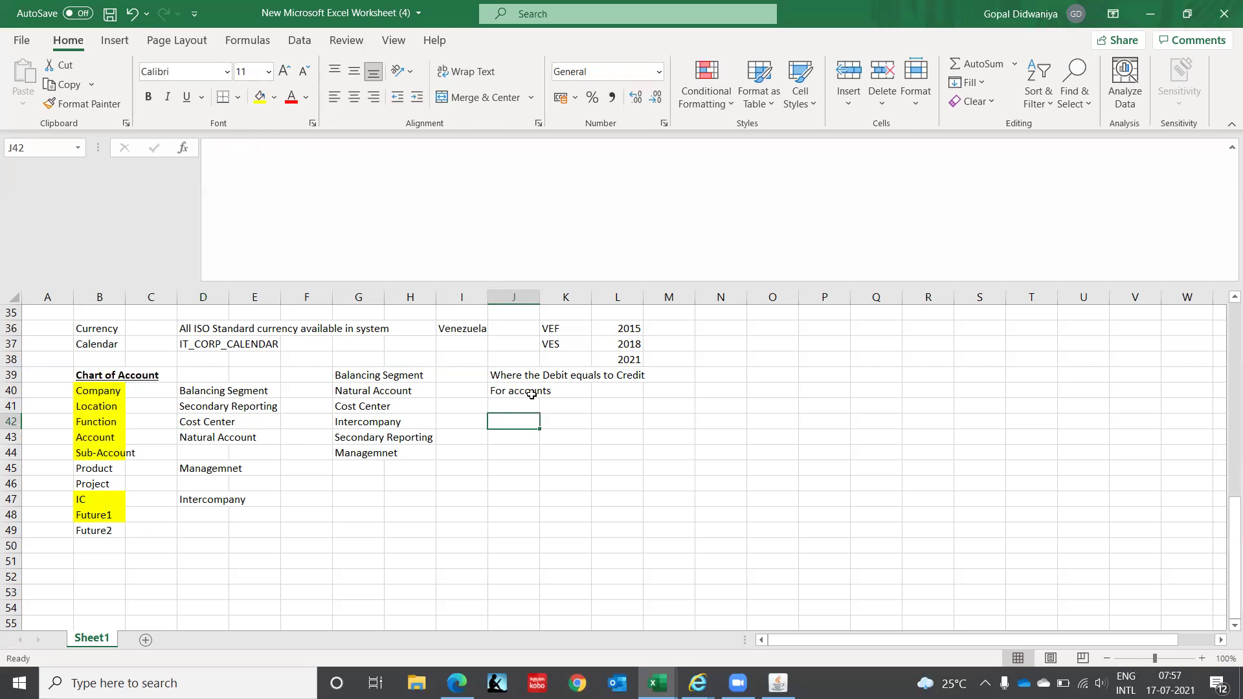
pyautogui.press('Right')
pyautogui.press('Down')
pyautogui.press('Down')
pyautogui.press('Down')
pyautogui.press('Down')
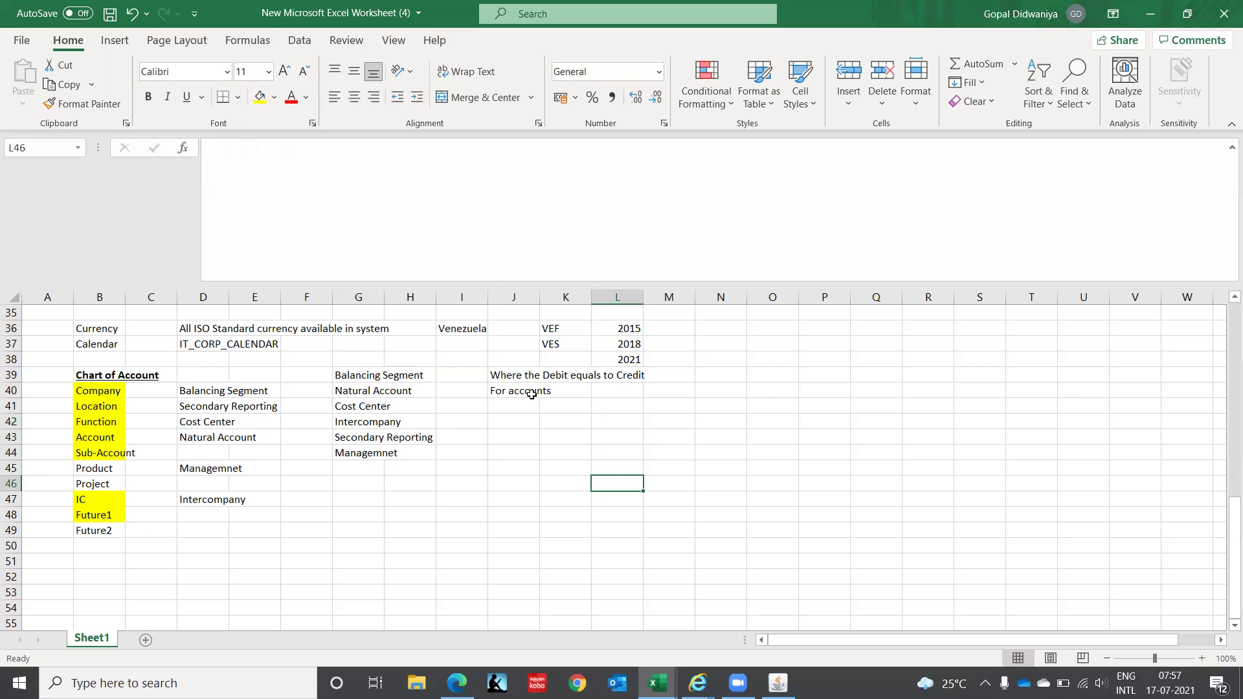
pyautogui.press('Left')
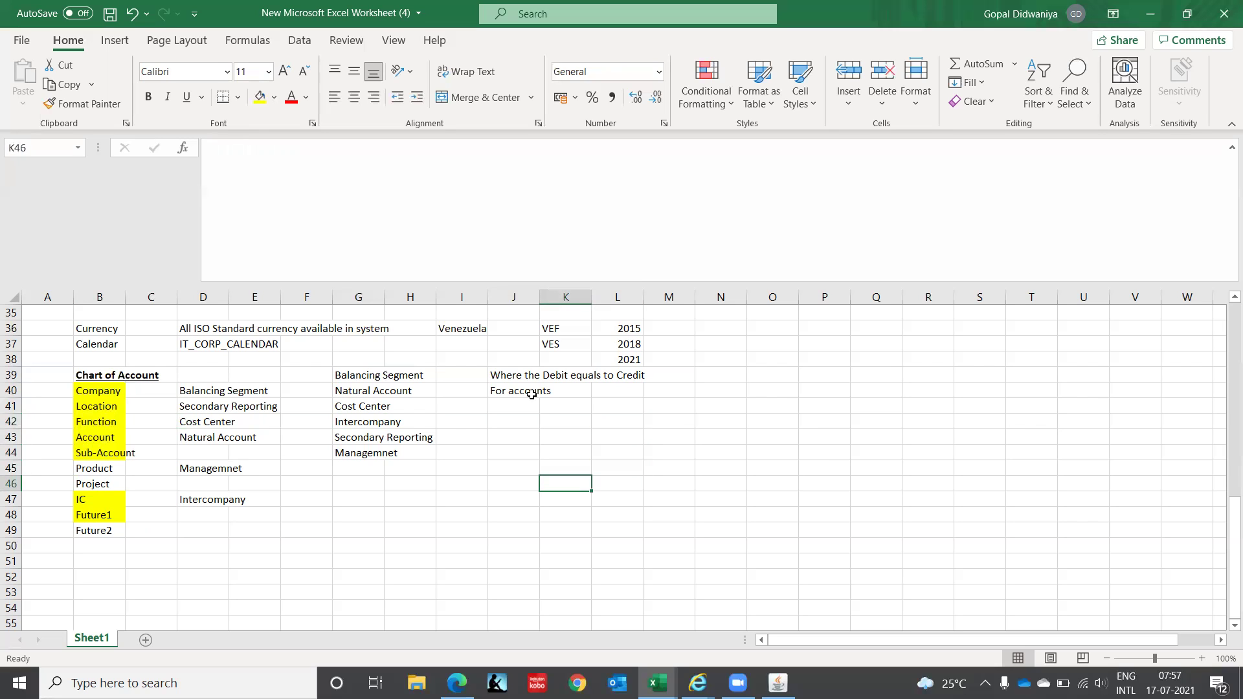
pyautogui.press('Left')
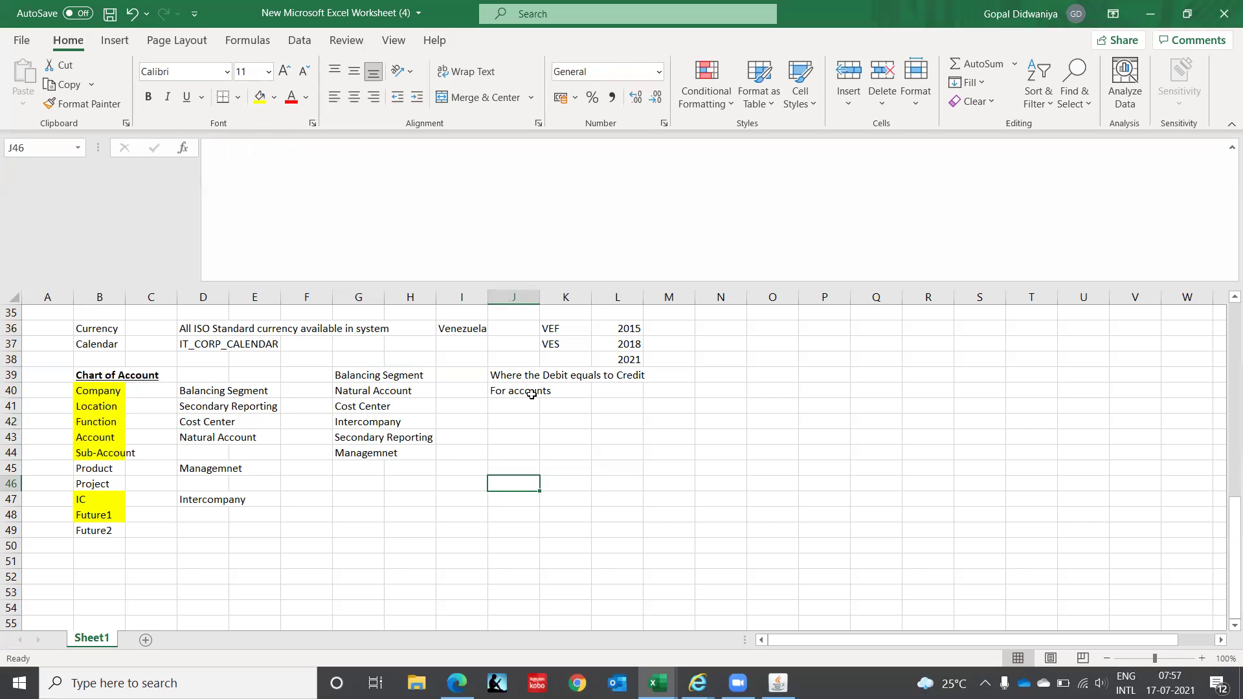
pyautogui.write('One ')
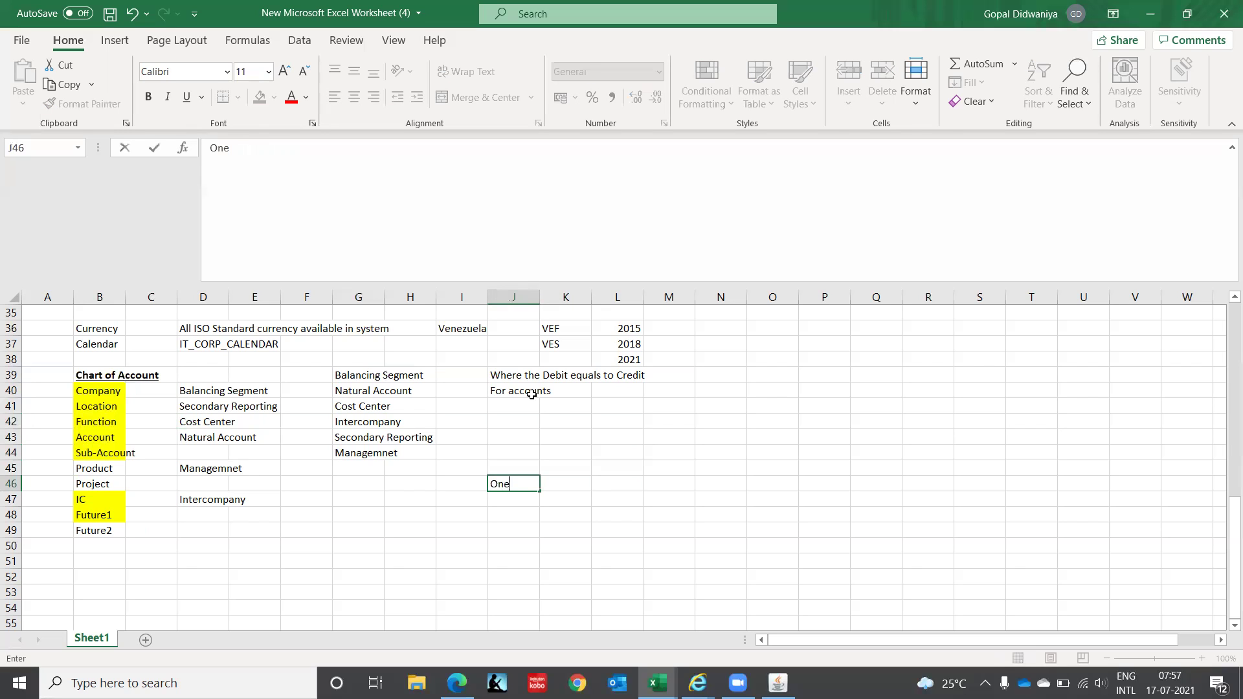
pyautogui.write('COmpany')
# - Enter "2 Plant Location" in cell L46, beside the One Company label
pyautogui.press('Right')
pyautogui.press('Right')
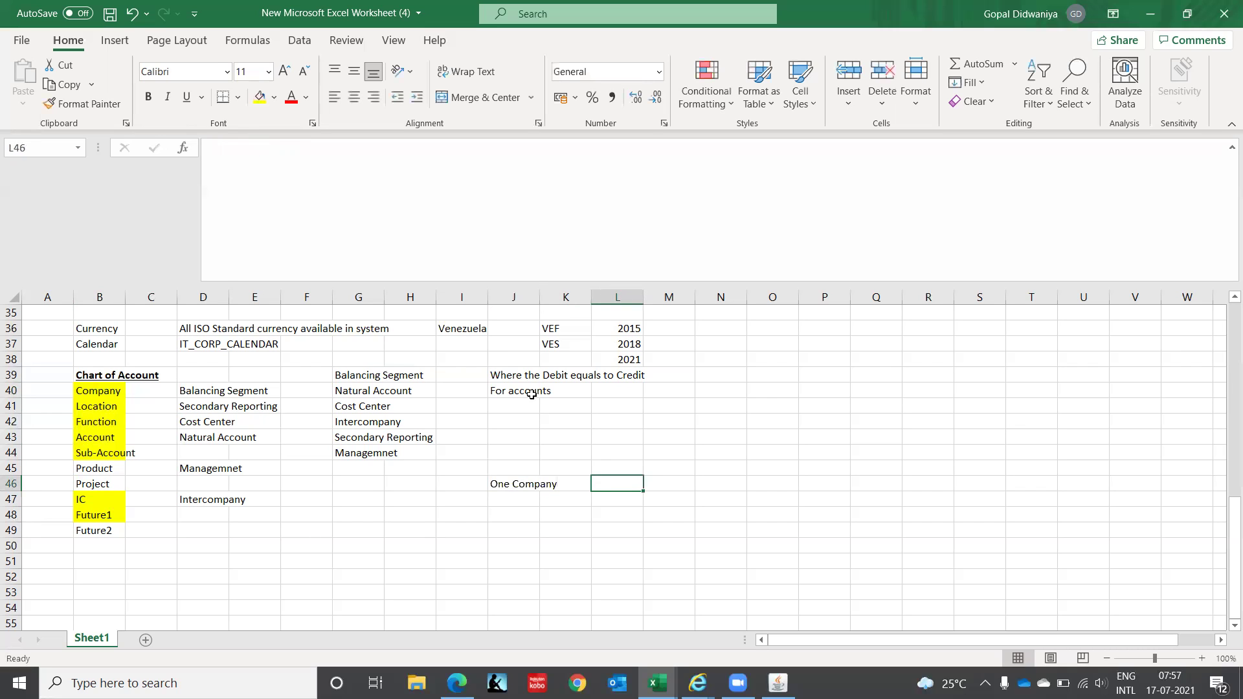
pyautogui.write('2 Pl')
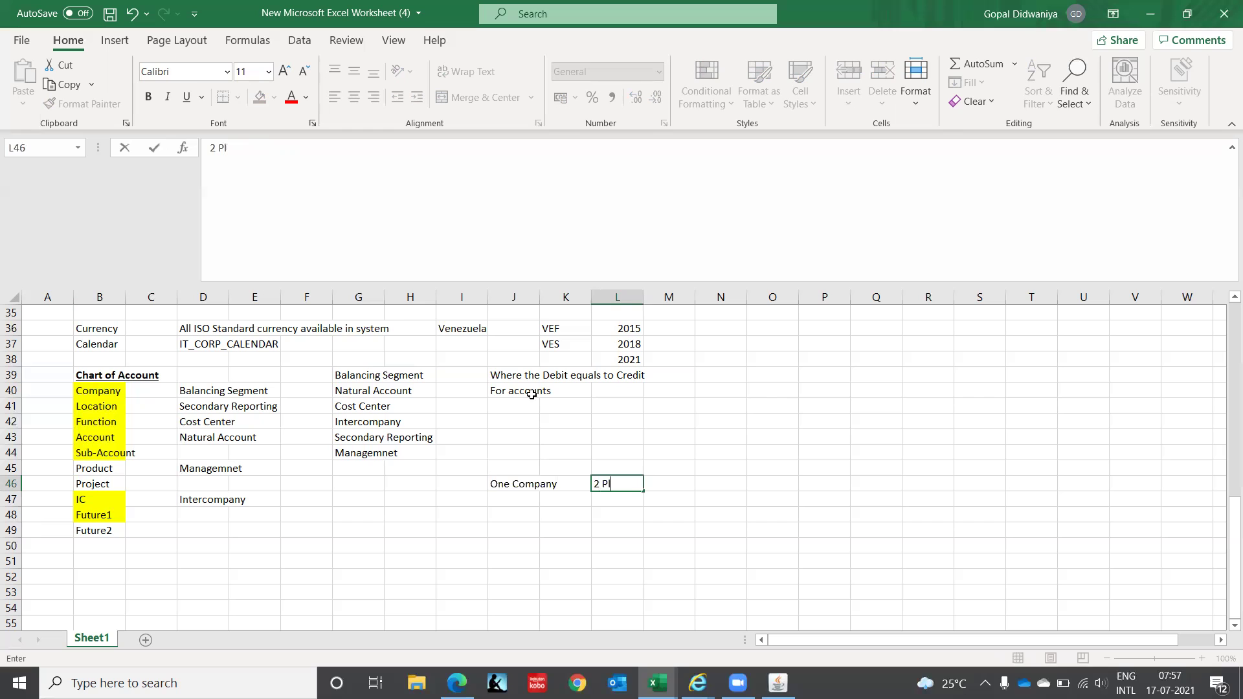
pyautogui.write('ant Location')
pyautogui.press('Return')
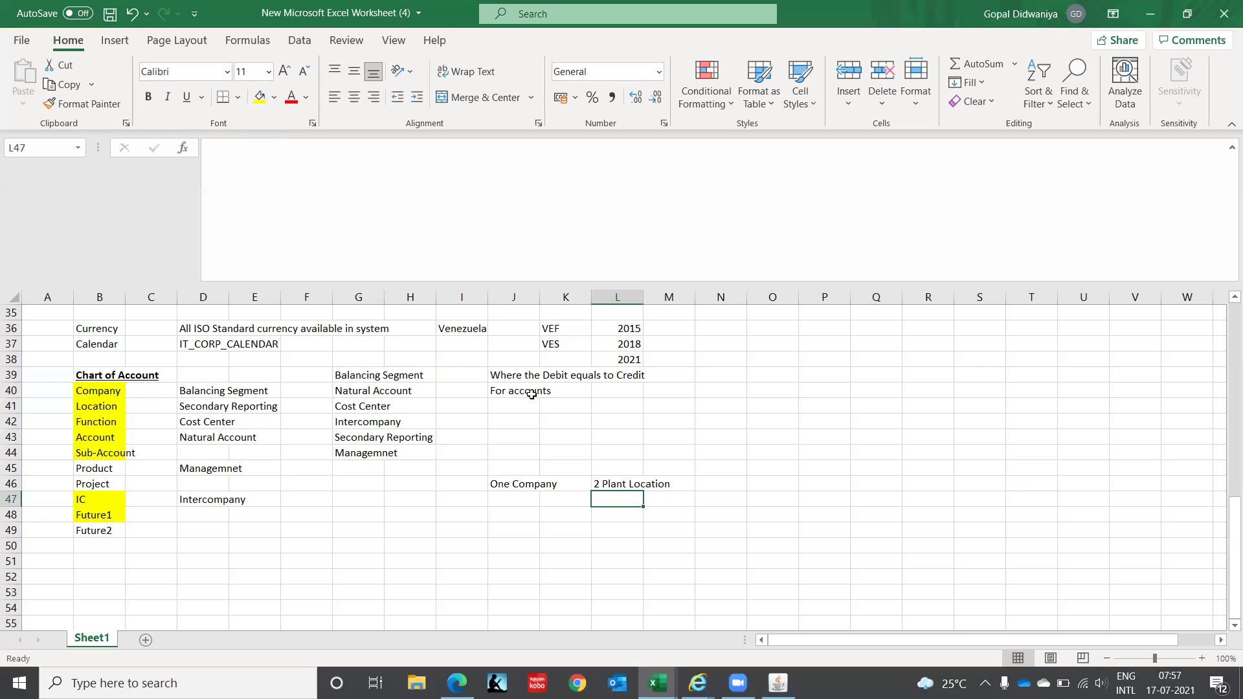
pyautogui.press('Left')
pyautogui.press('Left')
pyautogui.press('Left')
pyautogui.press('Right')
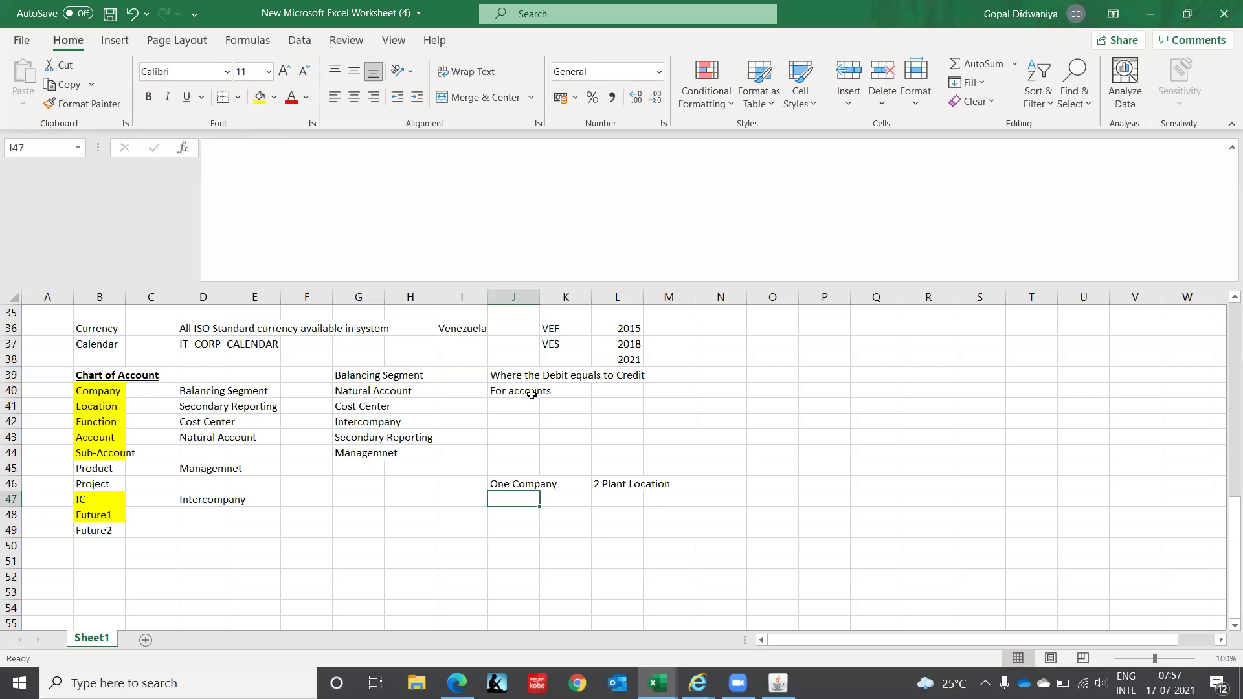
pyautogui.press('Right')
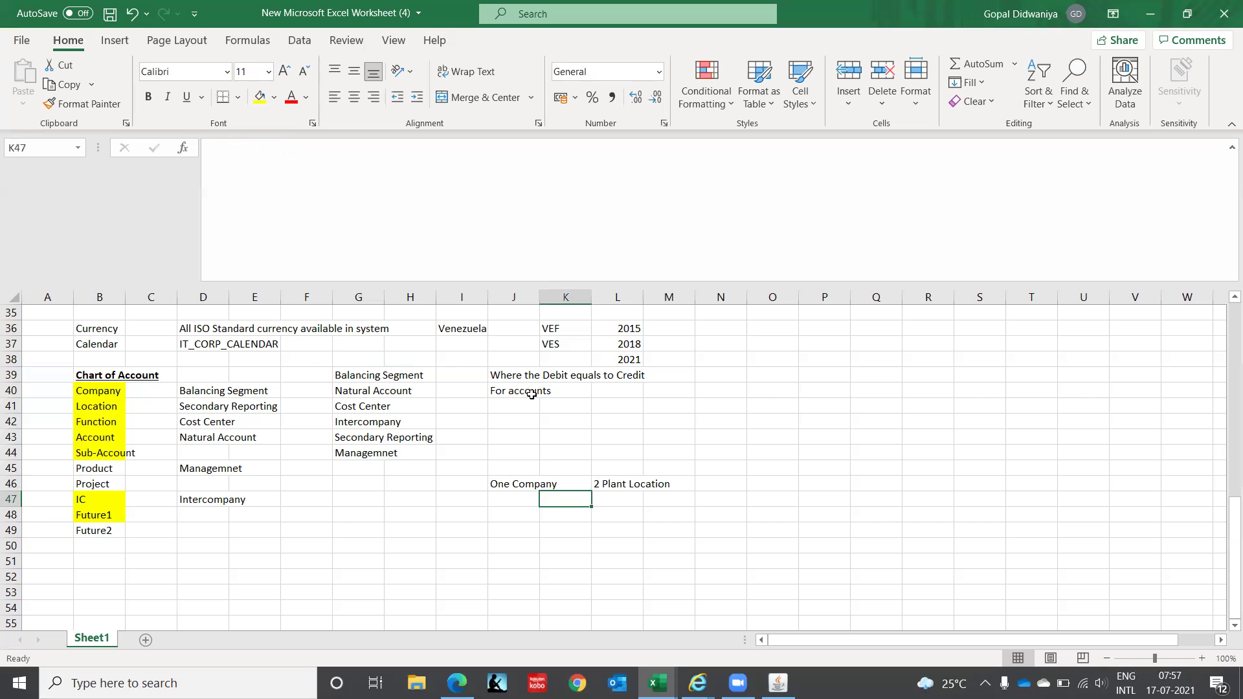
pyautogui.press('Right')
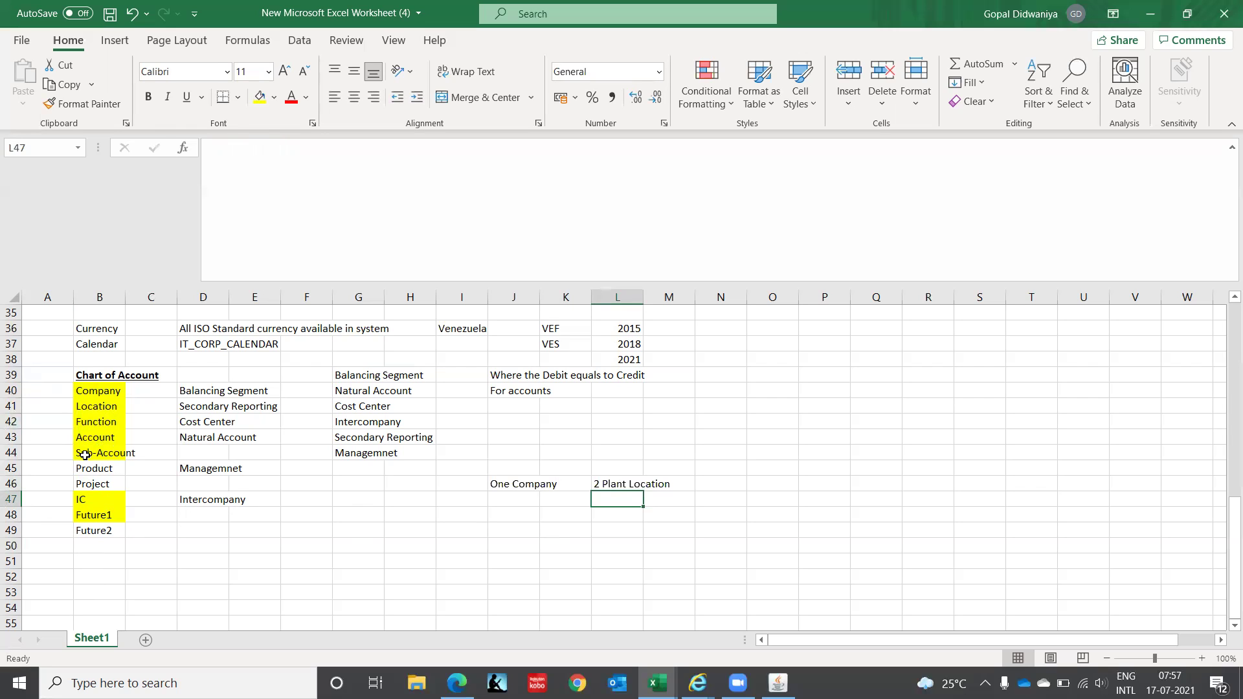
# - Rename the Product segment in cell B45 to "Plant"
pyautogui.click(98, 471)
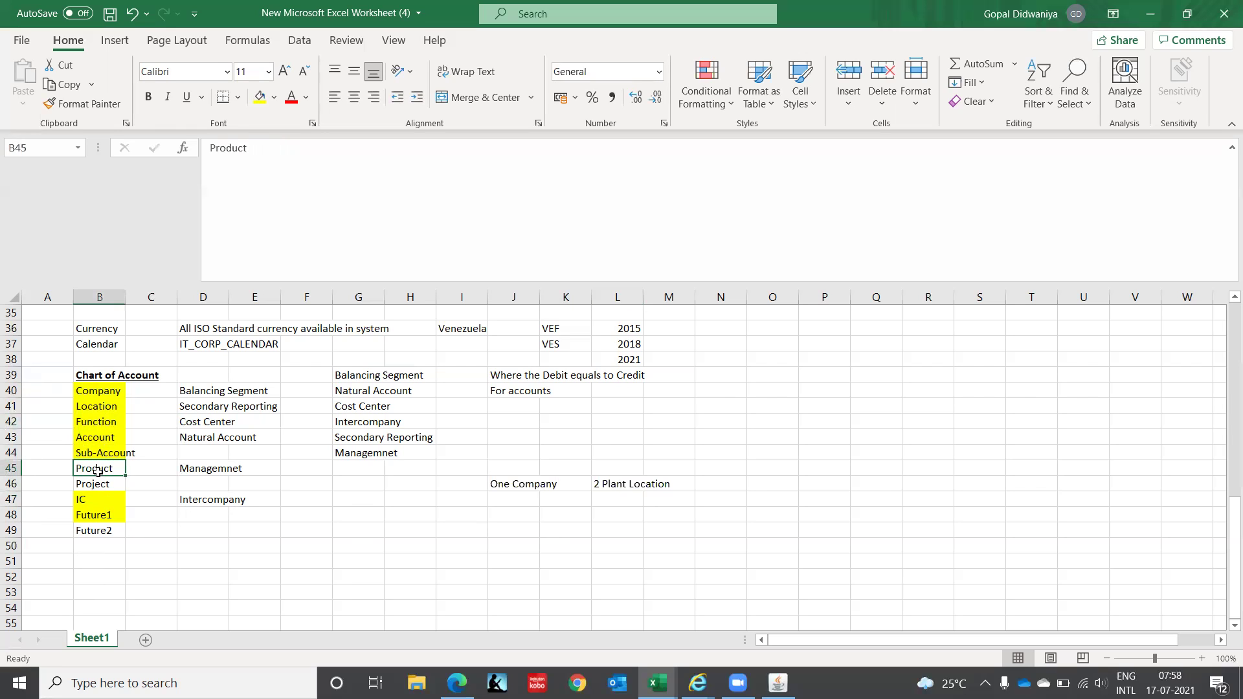
pyautogui.write('Plant')
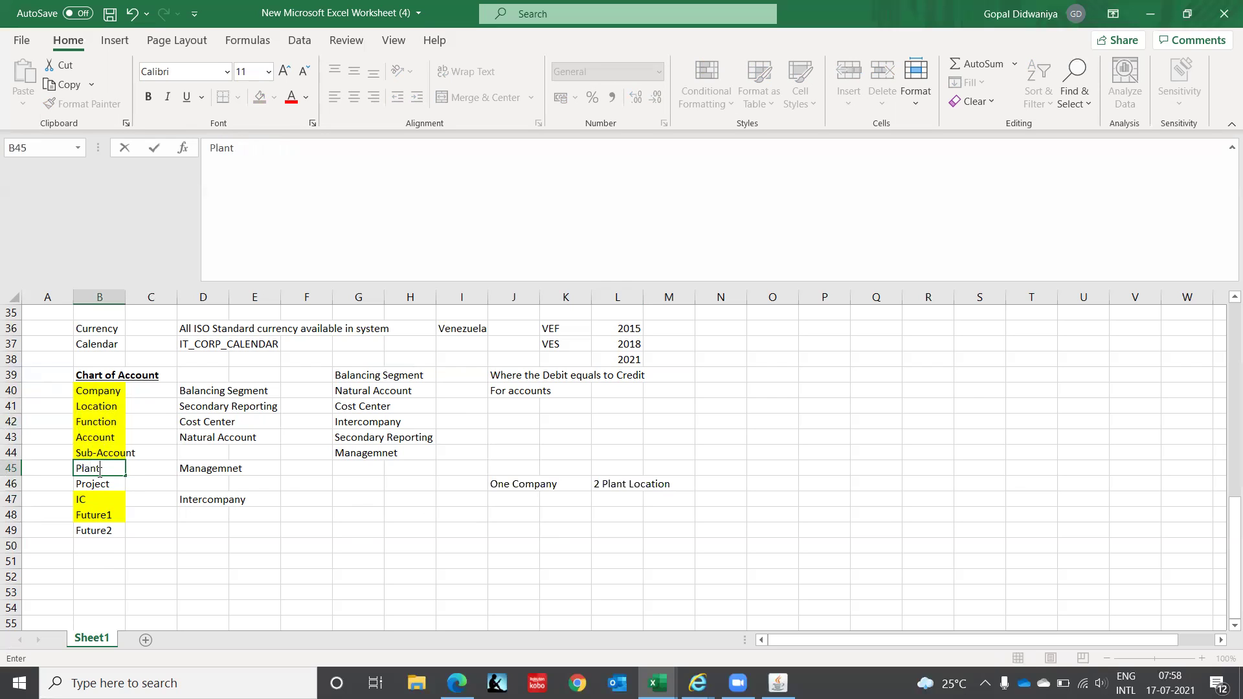
pyautogui.press('Return')
pyautogui.click(97, 470)
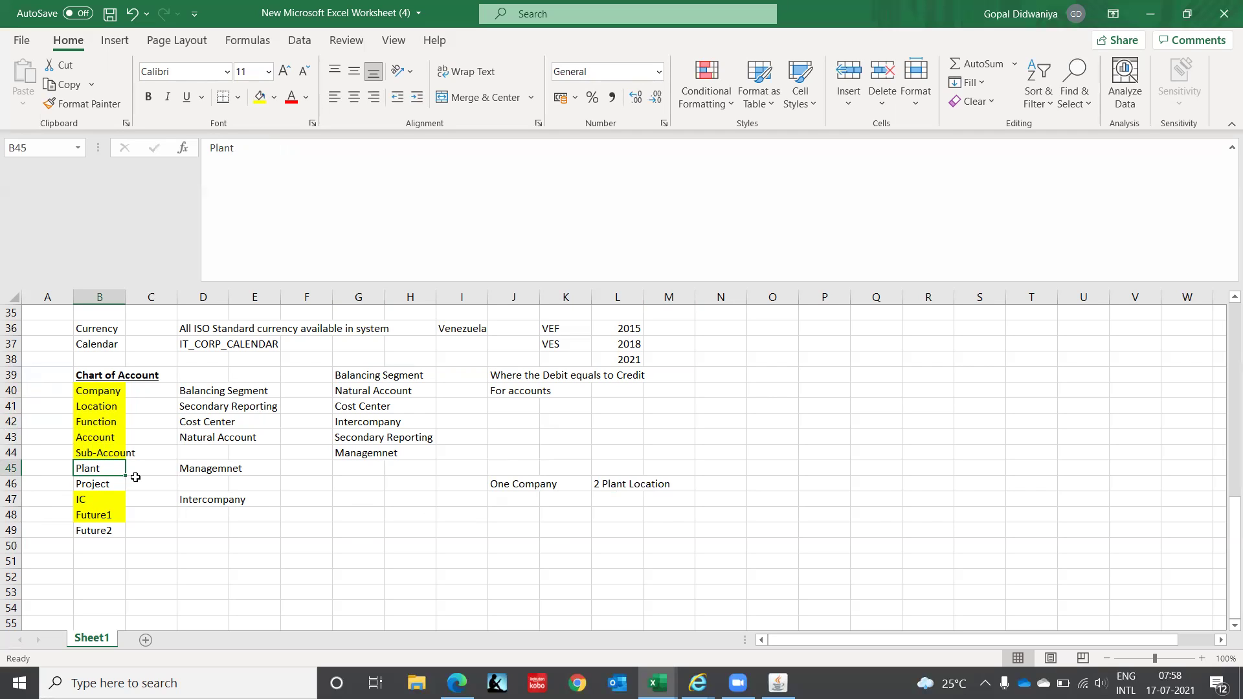
# - Number cells J48 to J50 as 1, 2 and 3 beneath the One Company label
pyautogui.press('Right')
pyautogui.press('Right')
pyautogui.press('Right')
pyautogui.press('Right')
pyautogui.press('Right')
pyautogui.press('Right')
pyautogui.press('Right')
pyautogui.press('Right')
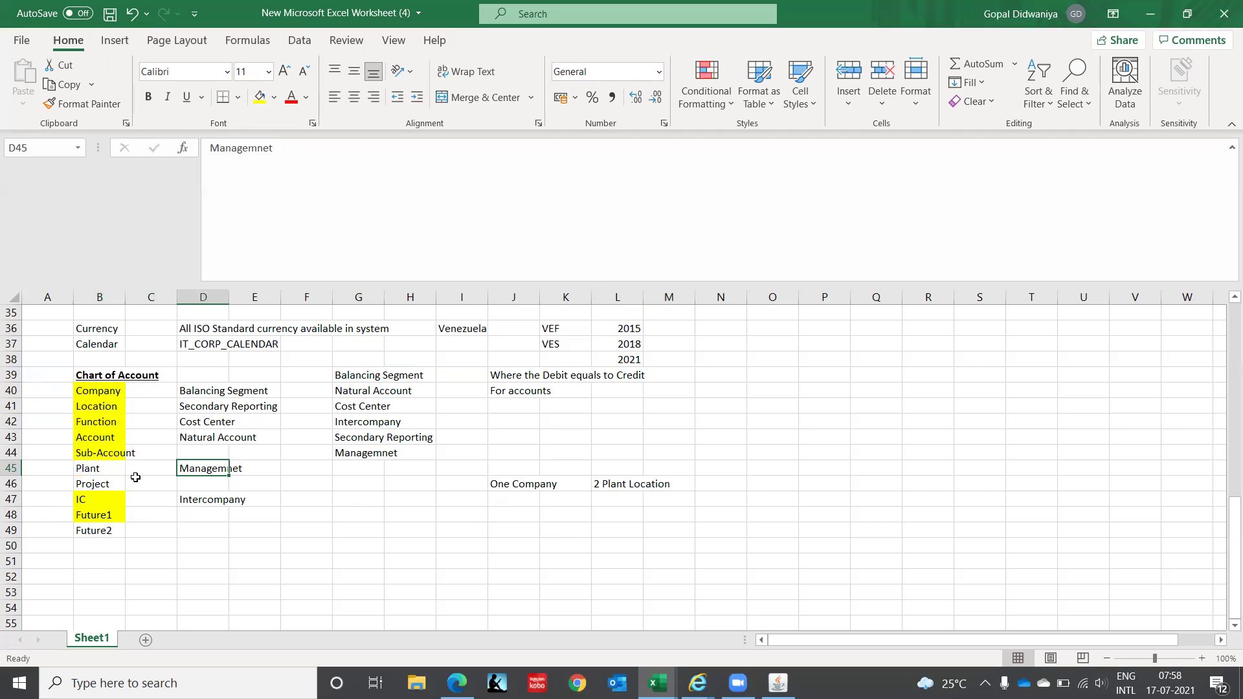
pyautogui.press('Down')
pyautogui.press('Down')
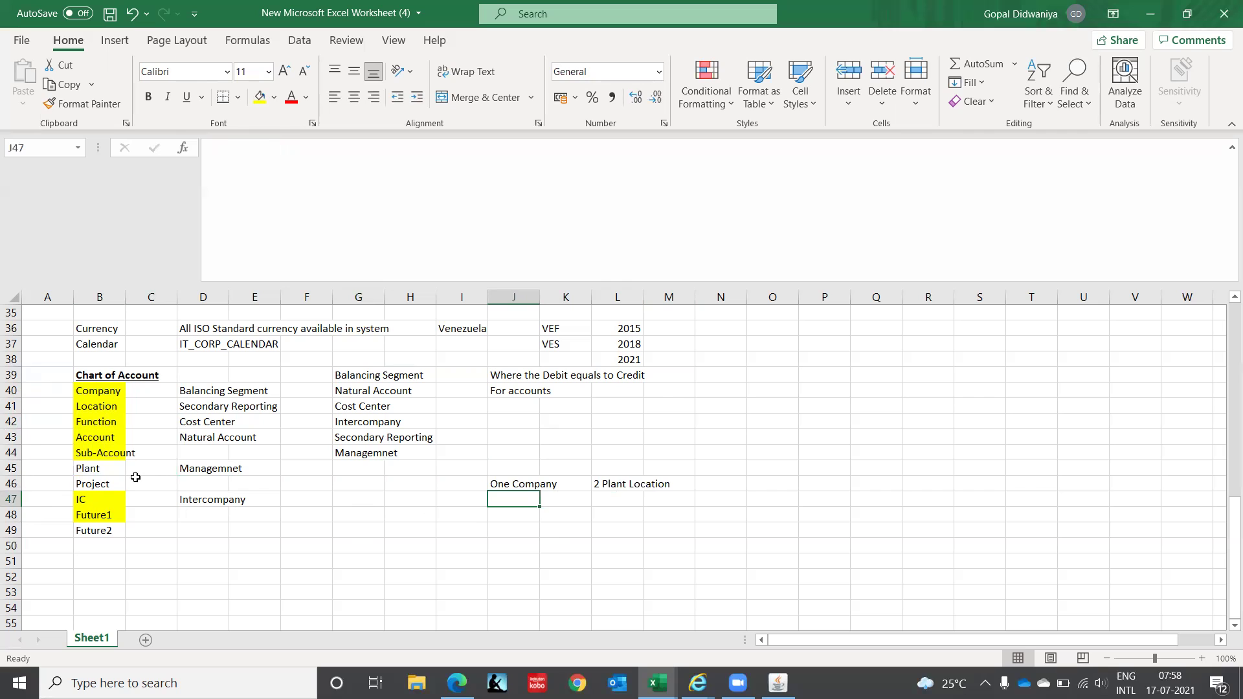
pyautogui.press('Down')
pyautogui.write('1')
pyautogui.press('Return')
pyautogui.write('2')
pyautogui.press('Return')
pyautogui.write('3')
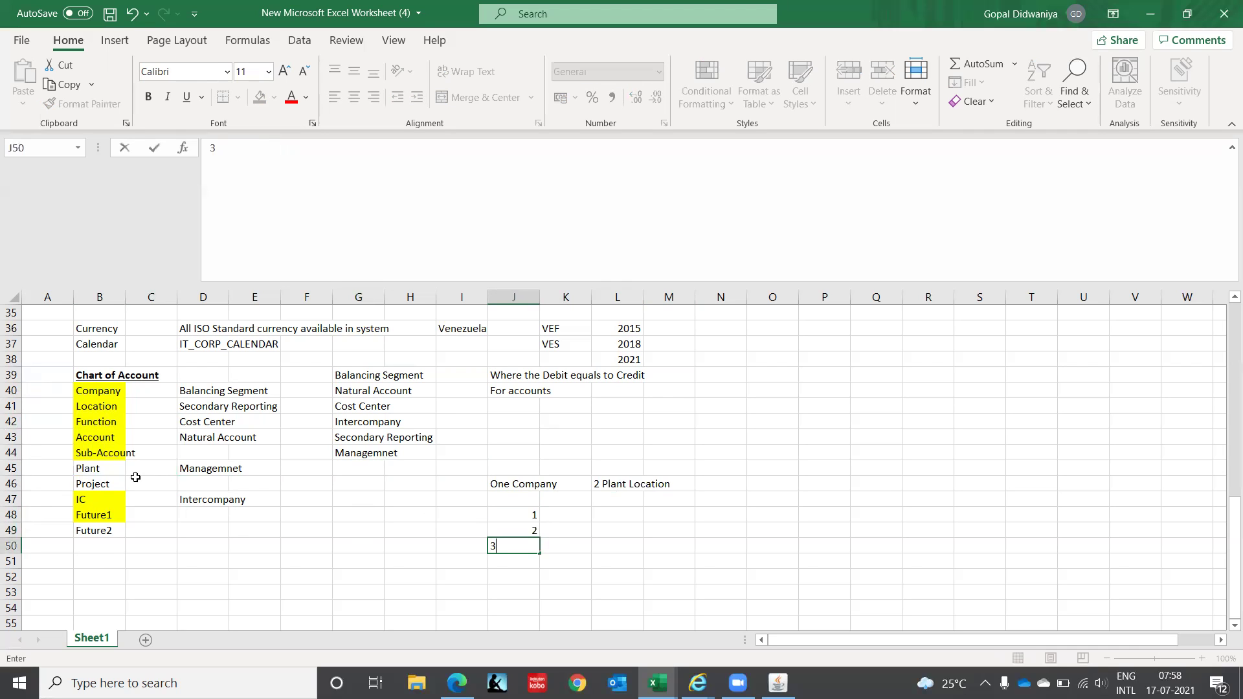
pyautogui.press('Right')
# - Enter 1 in cell L48, beneath the 2 Plant Location label
pyautogui.press('Right')
pyautogui.press('Right')
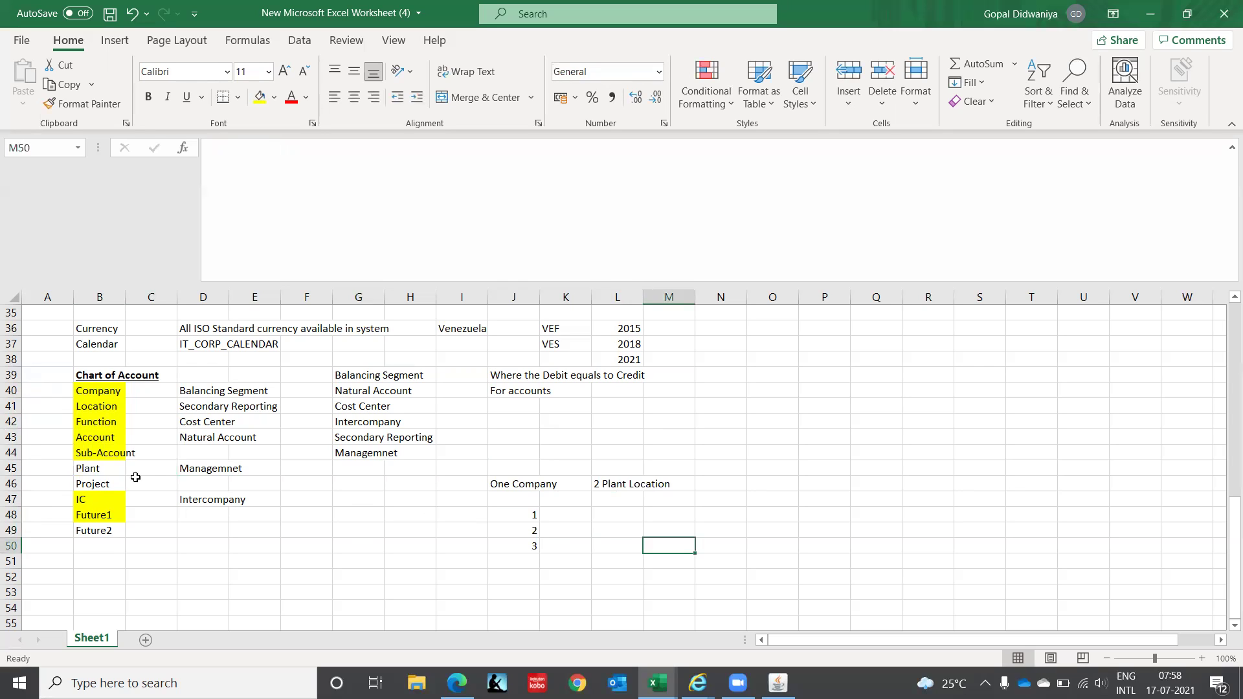
pyautogui.press('Left')
pyautogui.press('Up')
pyautogui.press('Up')
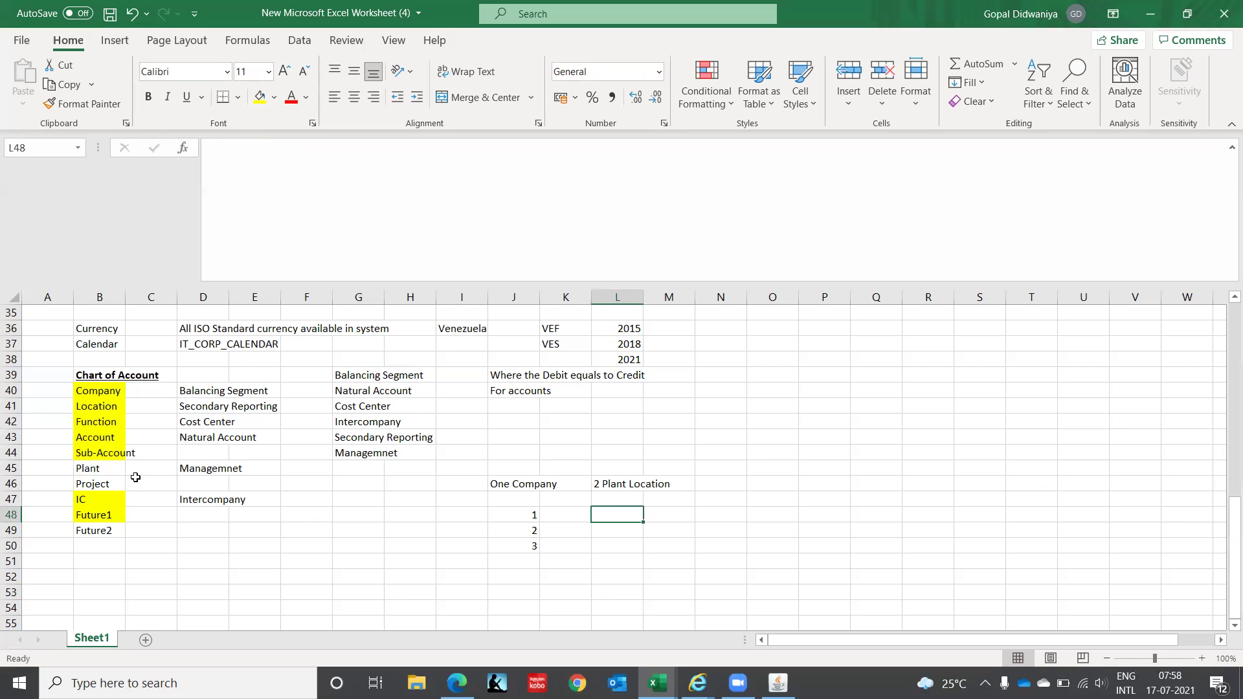
pyautogui.write('1')
pyautogui.press('Return')
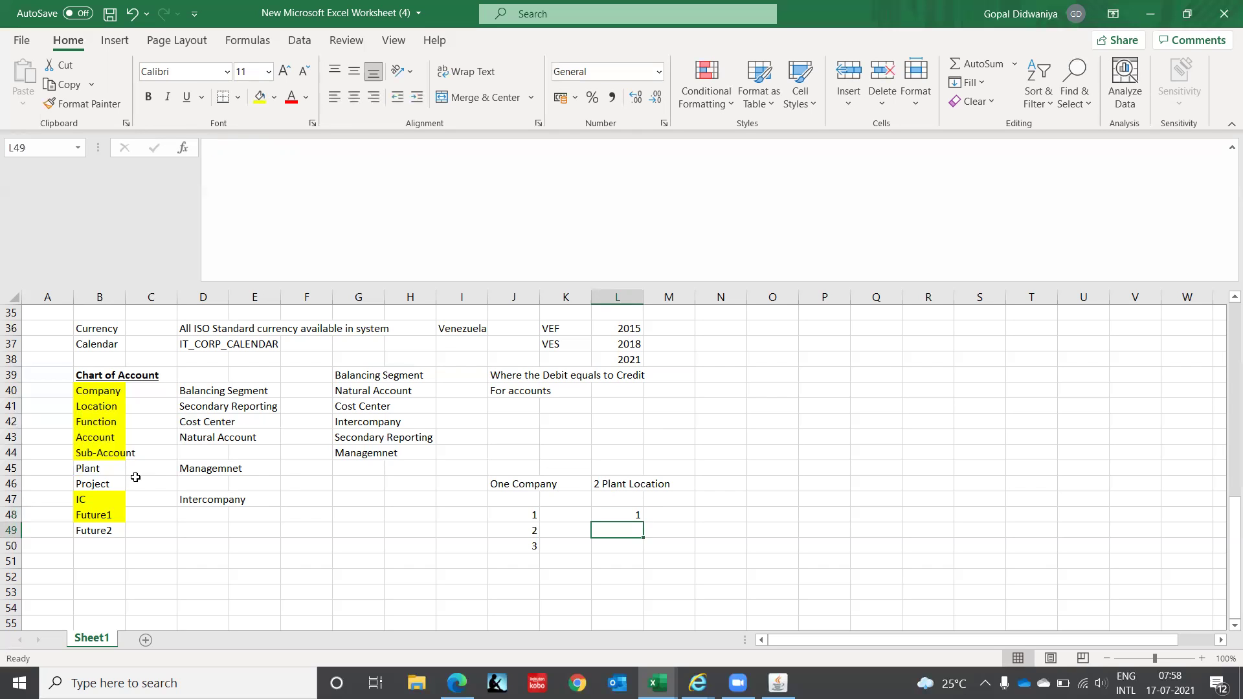
# - Replace the first company number in cell J48 with "C1"
pyautogui.press('Left')
pyautogui.press('Left')
pyautogui.press('Up')
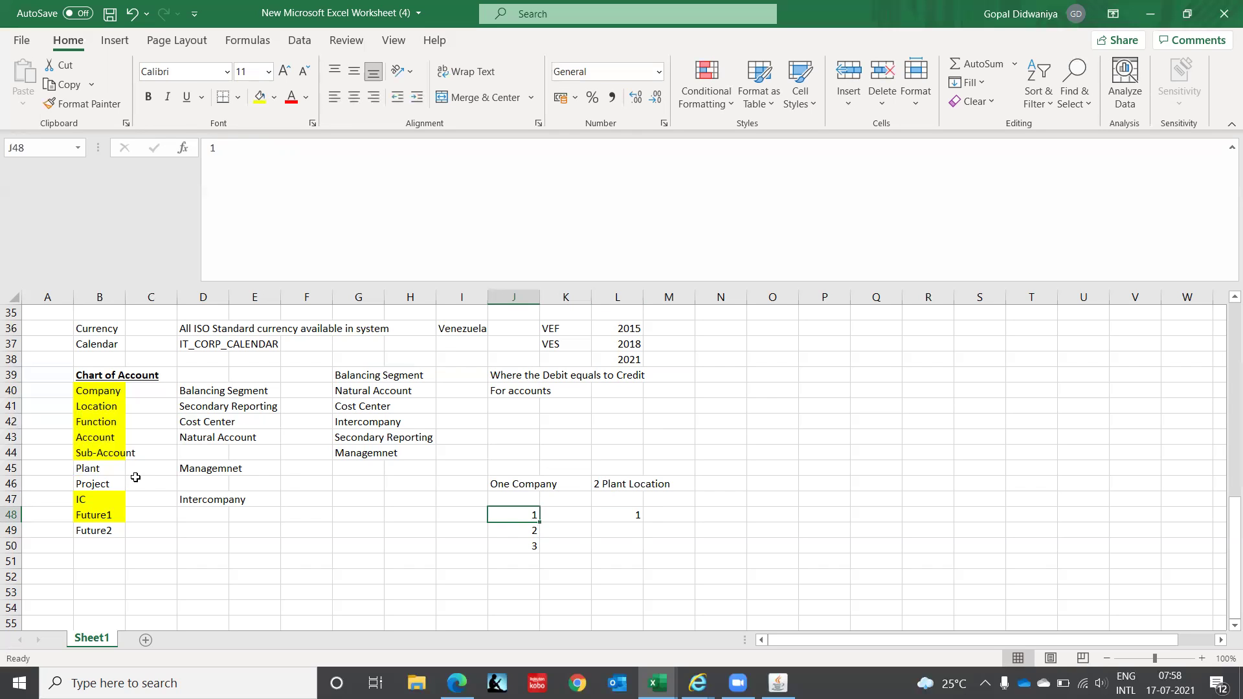
pyautogui.write('C1')
pyautogui.press('Return')
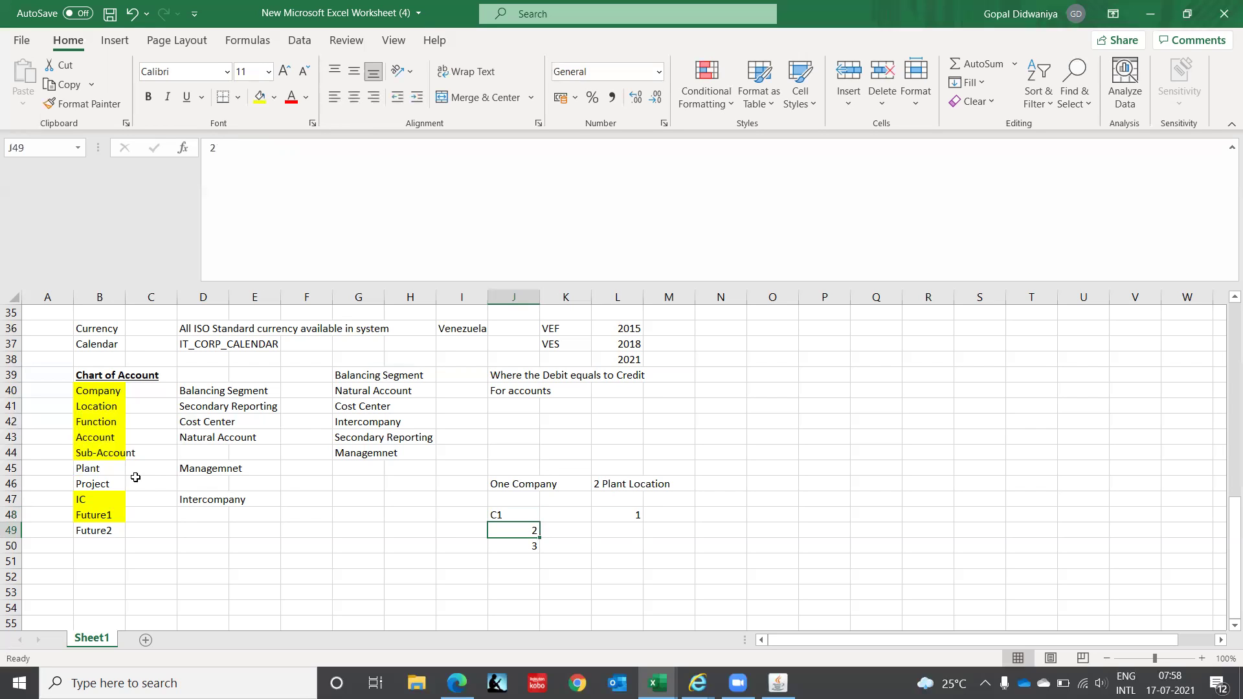
# - Replace the second and third company numbers in cells J49 and J50 with "C2" and "C3"
pyautogui.write('C2')
pyautogui.press('Return')
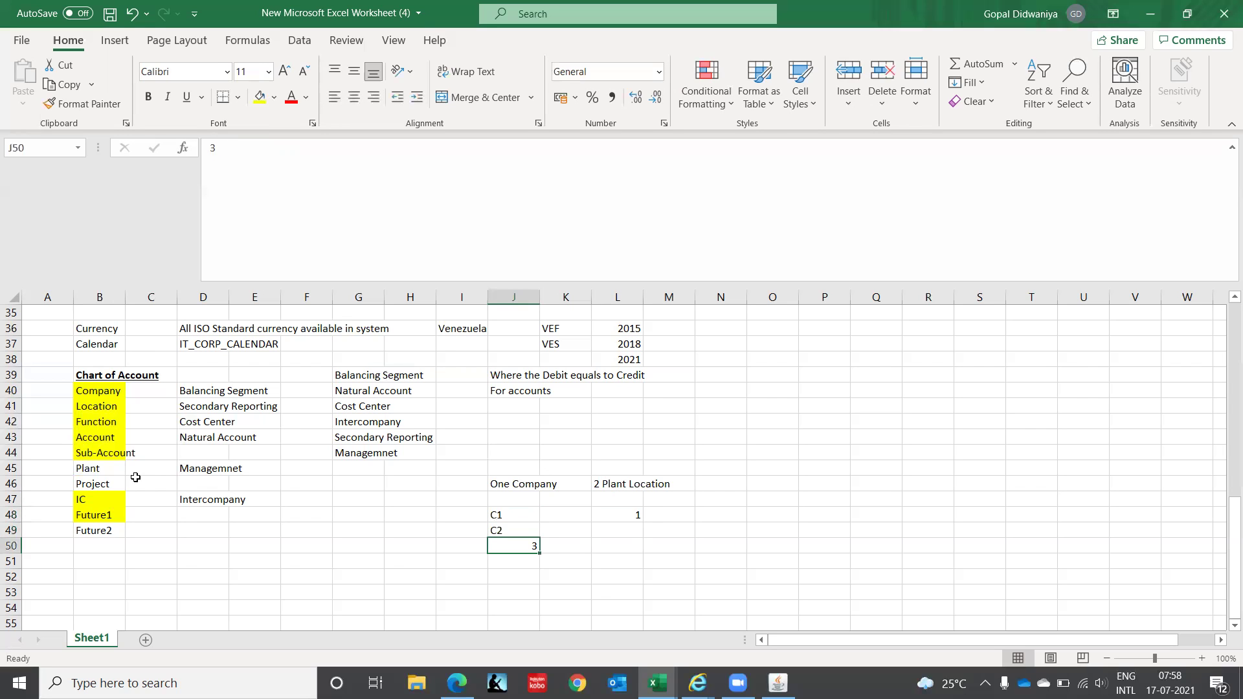
pyautogui.write('C3')
pyautogui.press('Tab')
# - Clear cell L48 and list the plant codes "P1", "P2" and "P3" in cells K48 to K50, beside the company codes
pyautogui.press('Up')
pyautogui.press('Up')
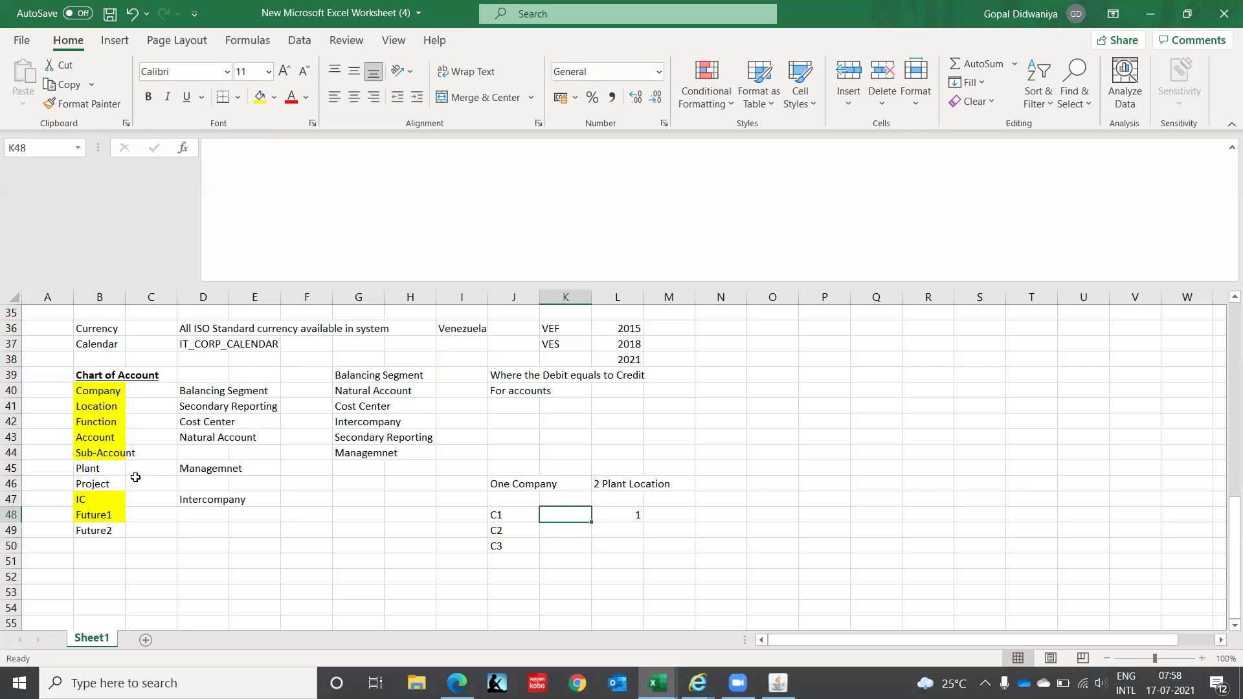
pyautogui.press('Right')
pyautogui.press('Right')
pyautogui.press('Left')
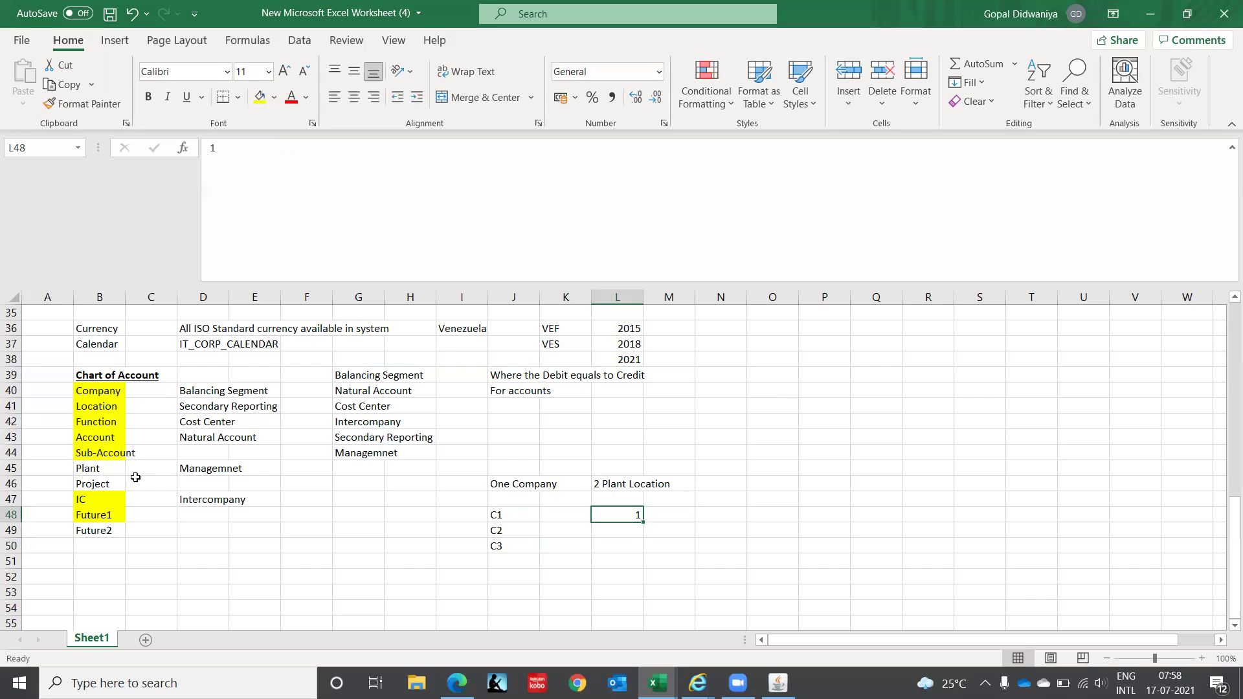
pyautogui.press('Left')
pyautogui.write('P')
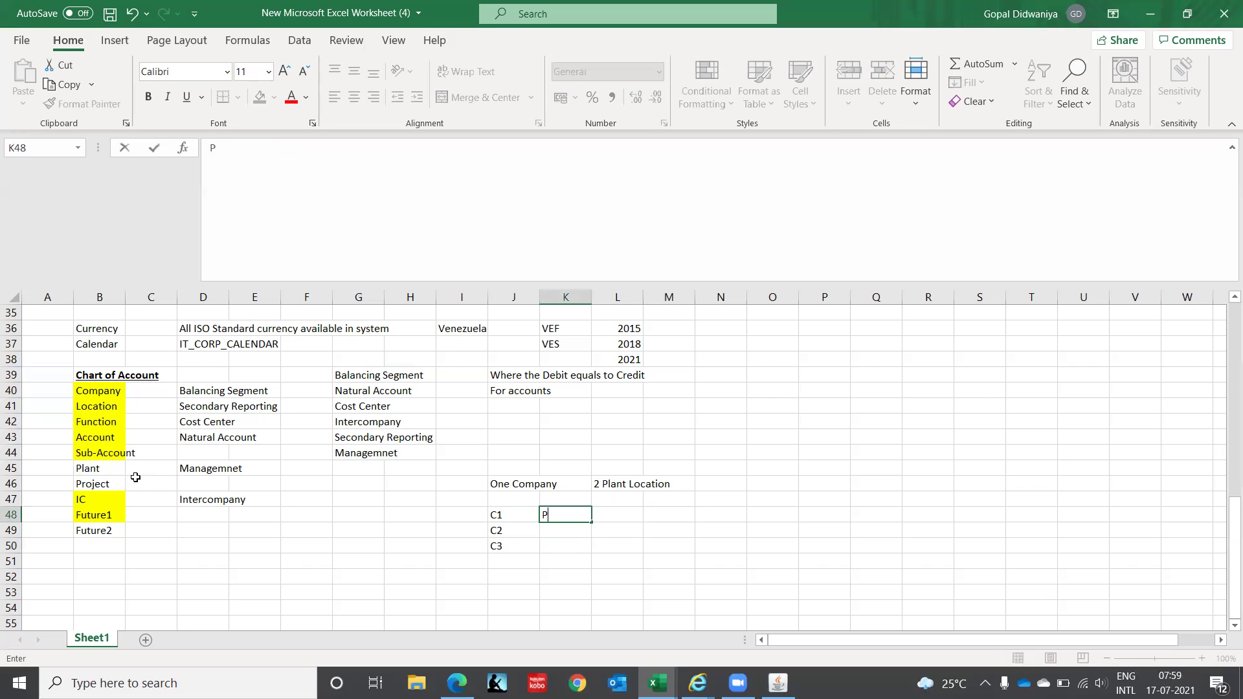
pyautogui.write('1')
pyautogui.press('Return')
pyautogui.write('P2')
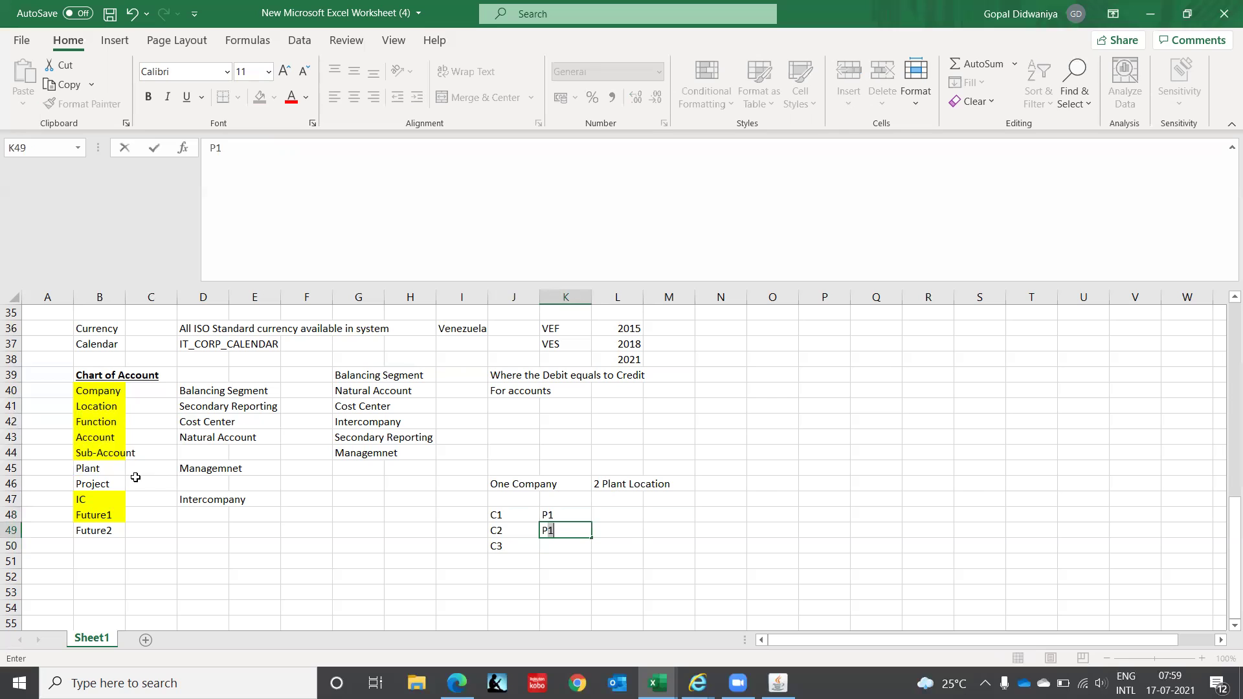
pyautogui.press('Return')
pyautogui.write('P3')
pyautogui.press('Return')
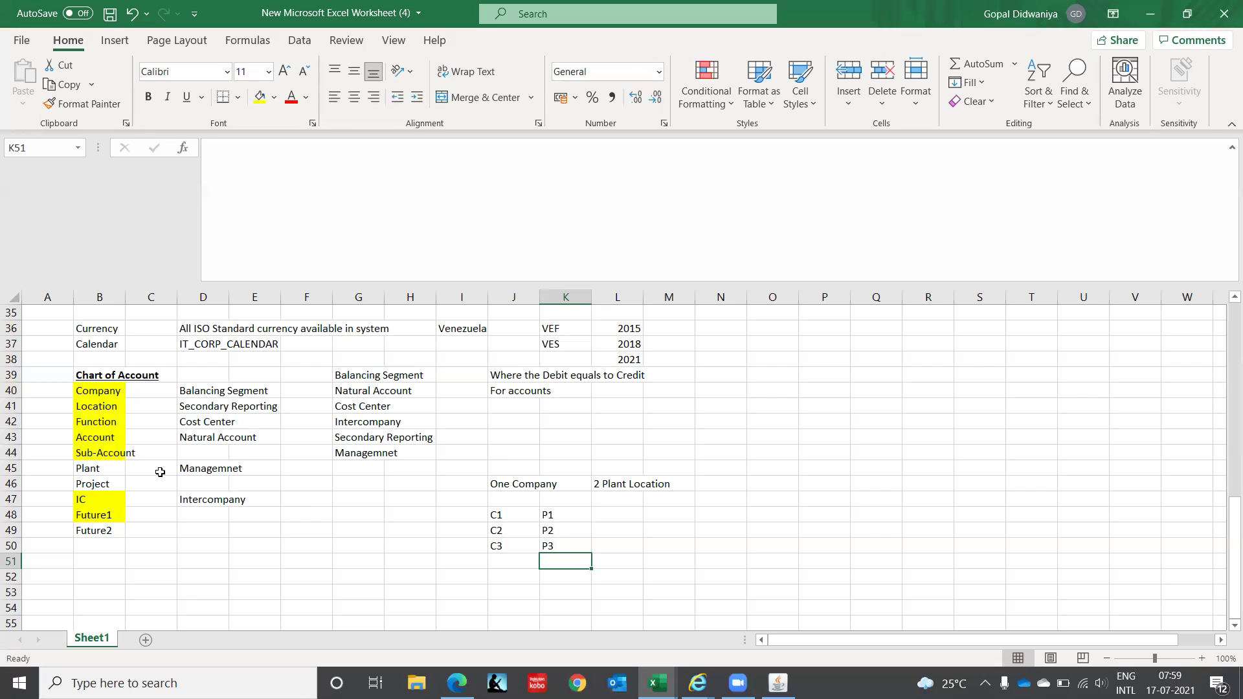
pyautogui.click(503, 516)
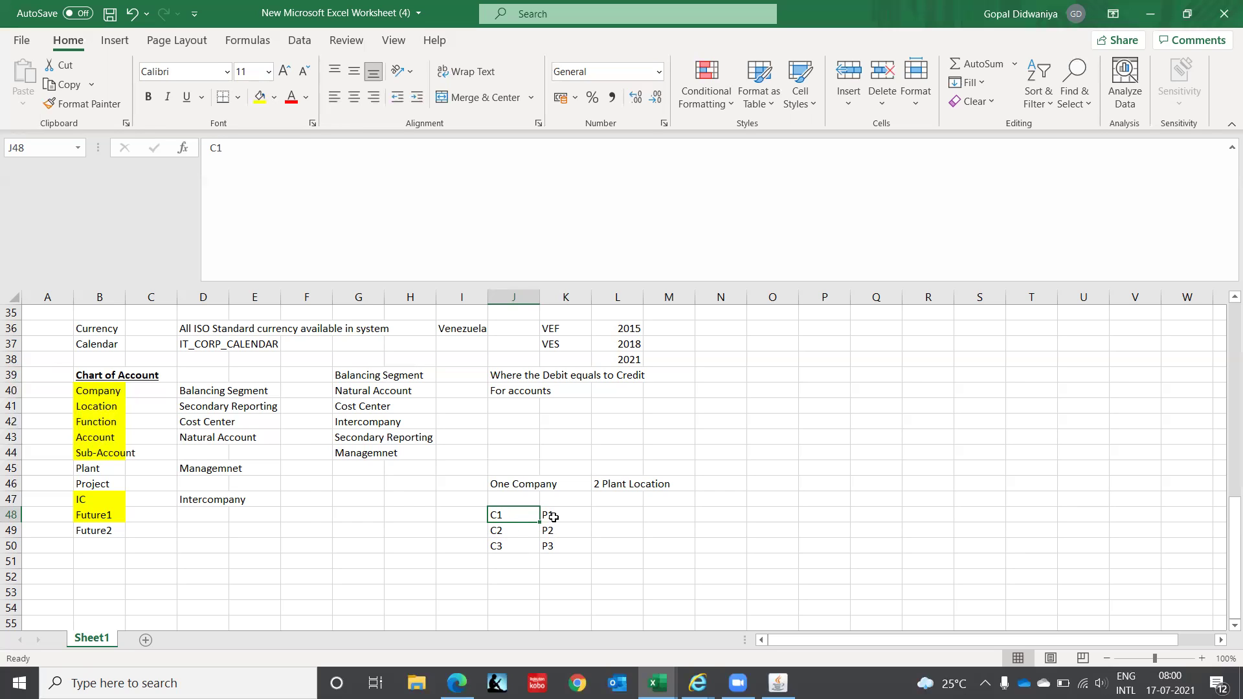
pyautogui.moveTo(553, 517); pyautogui.dragTo(552, 546)
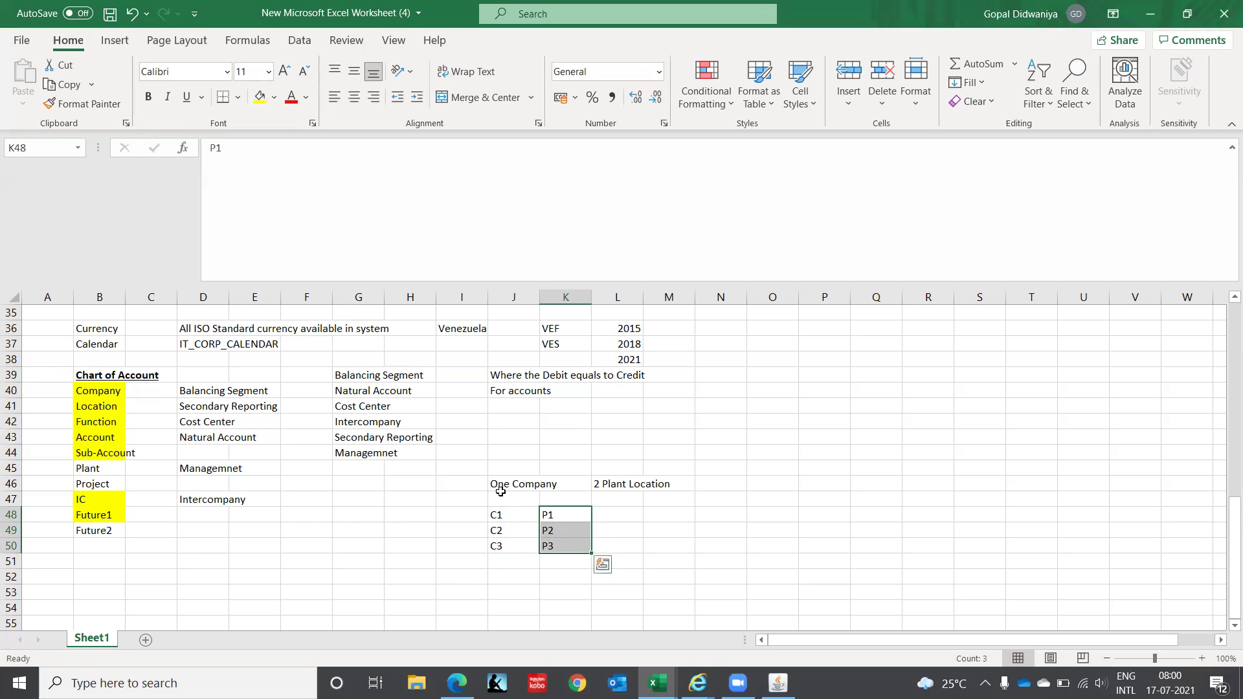
pyautogui.click(504, 516)
pyautogui.moveTo(504, 516); pyautogui.dragTo(501, 544)
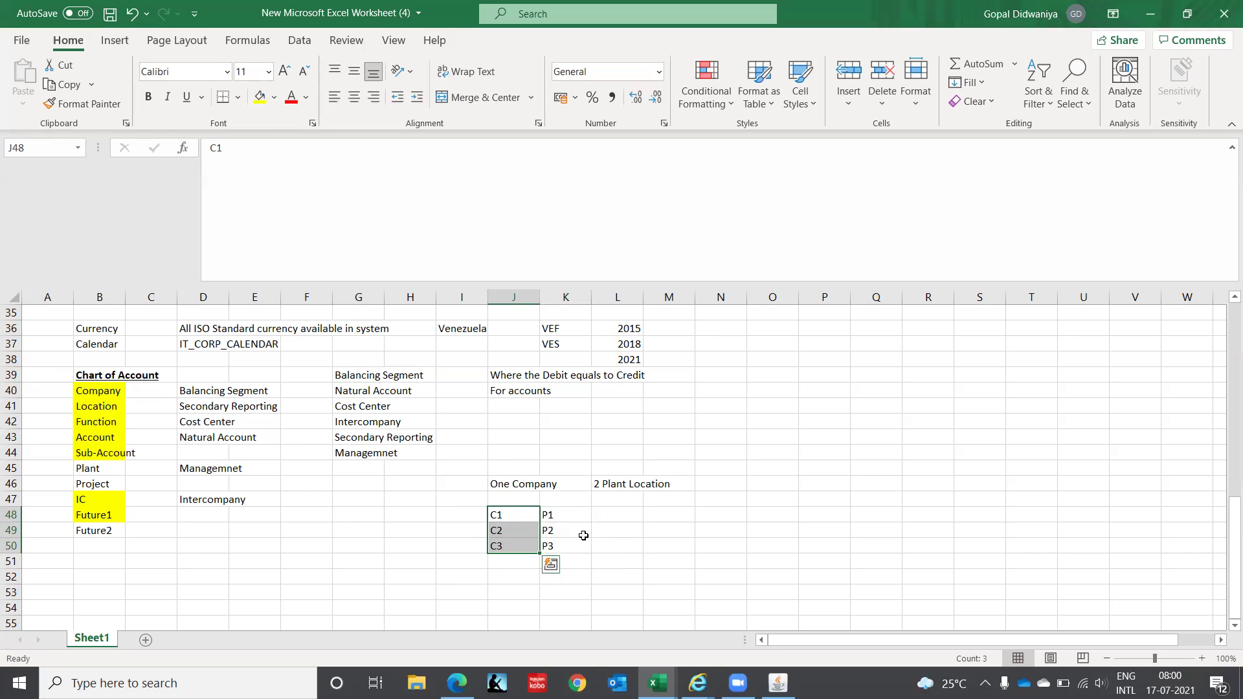
# - Enter the company-plant combination "C1-P1" in cell L48 and start the second combination with "C2" in cell L49
pyautogui.click(618, 514)
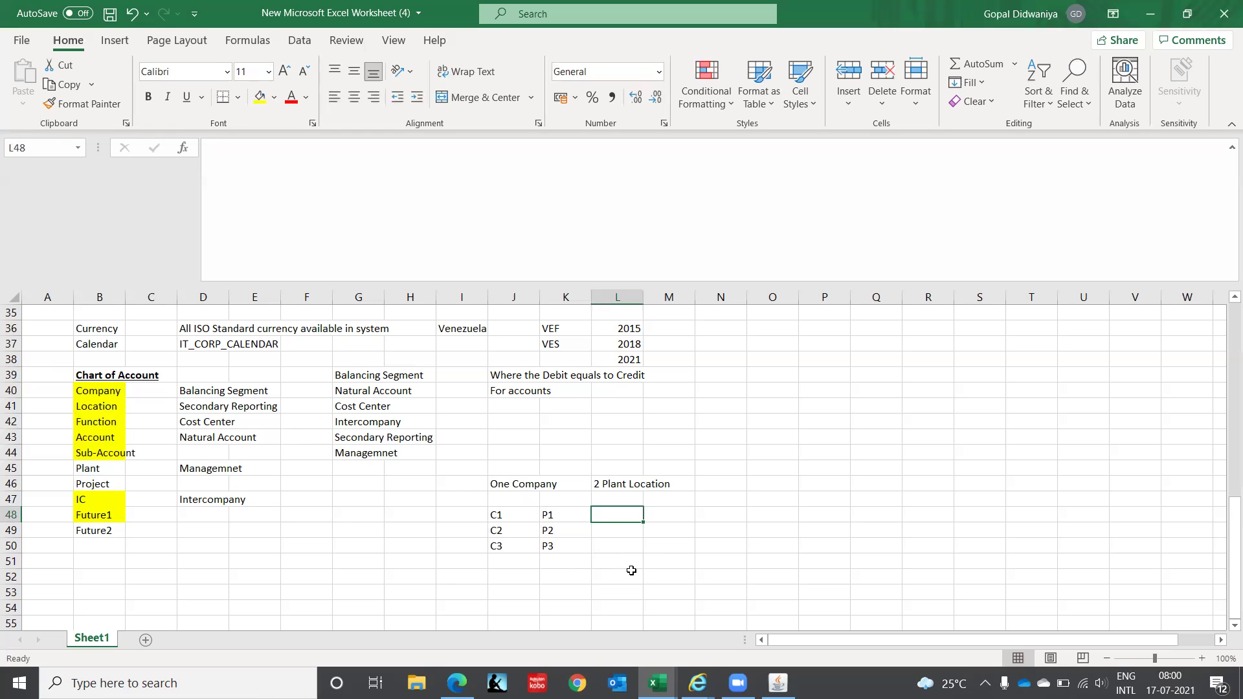
pyautogui.write('C1-P1')
pyautogui.press('Return')
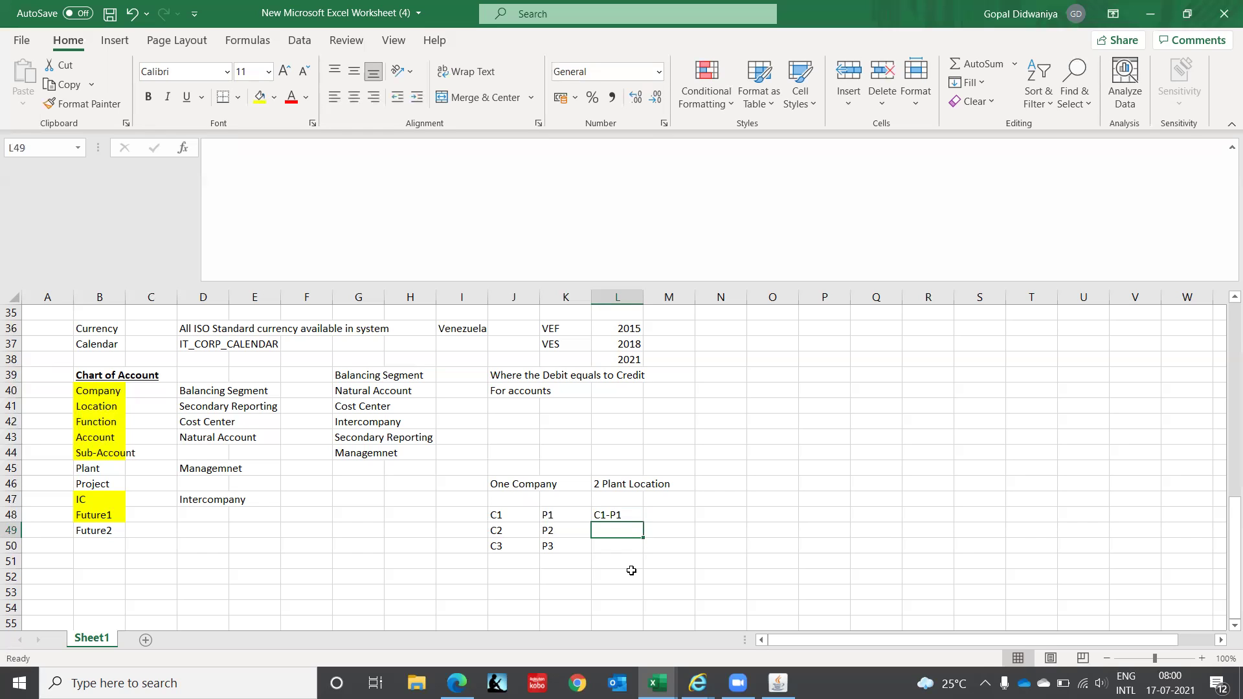
pyautogui.write('C2')
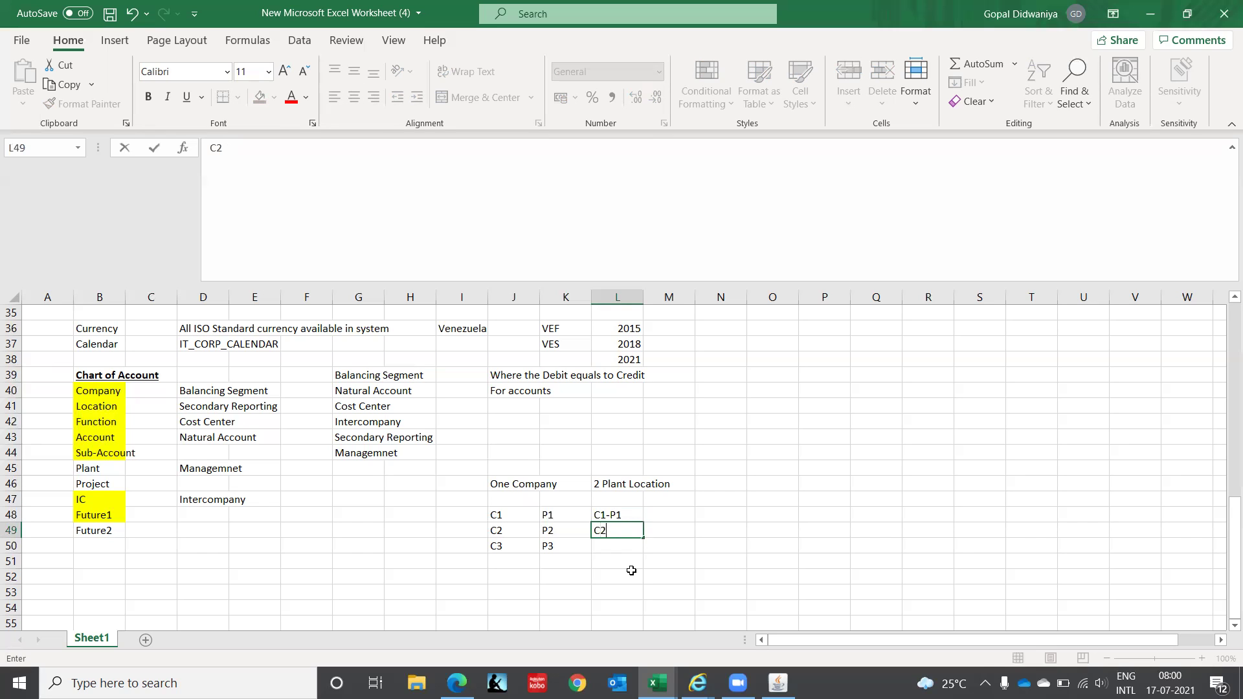
# - Complete the company-plant combinations by entering C2-P2 in L49 and C3-P3 in L50
pyautogui.write('-P2')
pyautogui.press('Return')
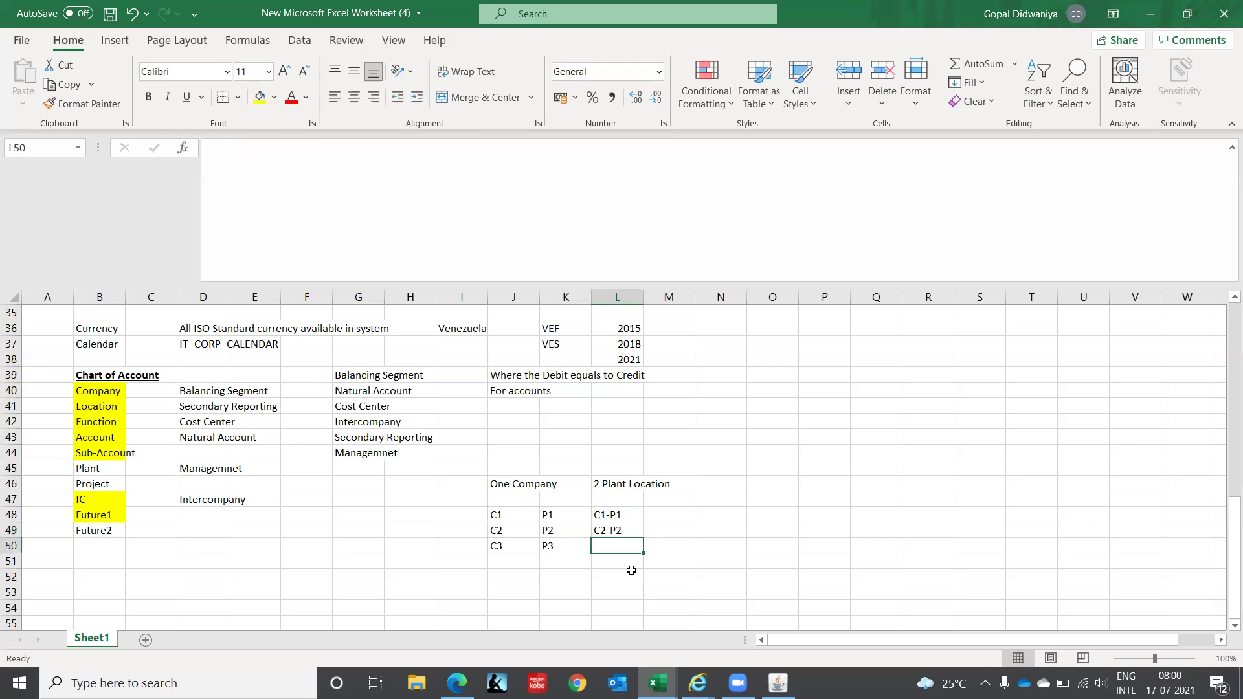
pyautogui.write('C3-')
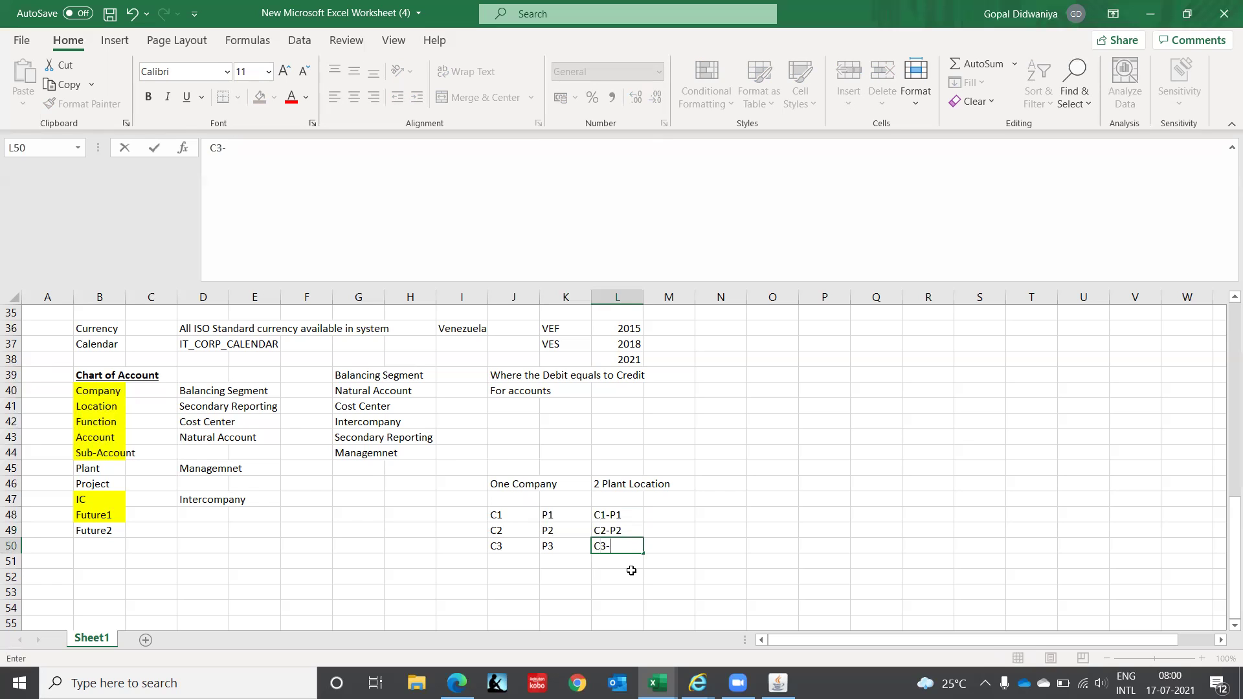
pyautogui.write('P3')
pyautogui.press('Return')
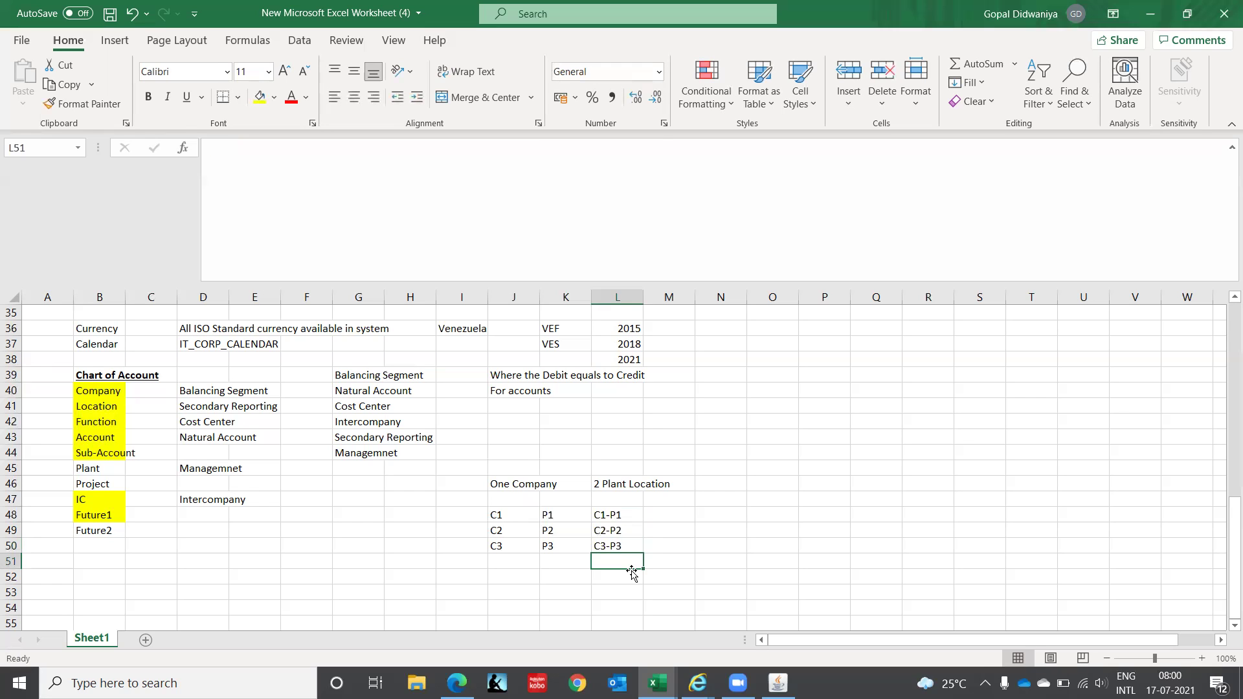
# - Enter the heading Company in cell L47, above the company-plant combinations
pyautogui.press('Up')
pyautogui.press('Up')
pyautogui.press('Up')
pyautogui.press('Up')
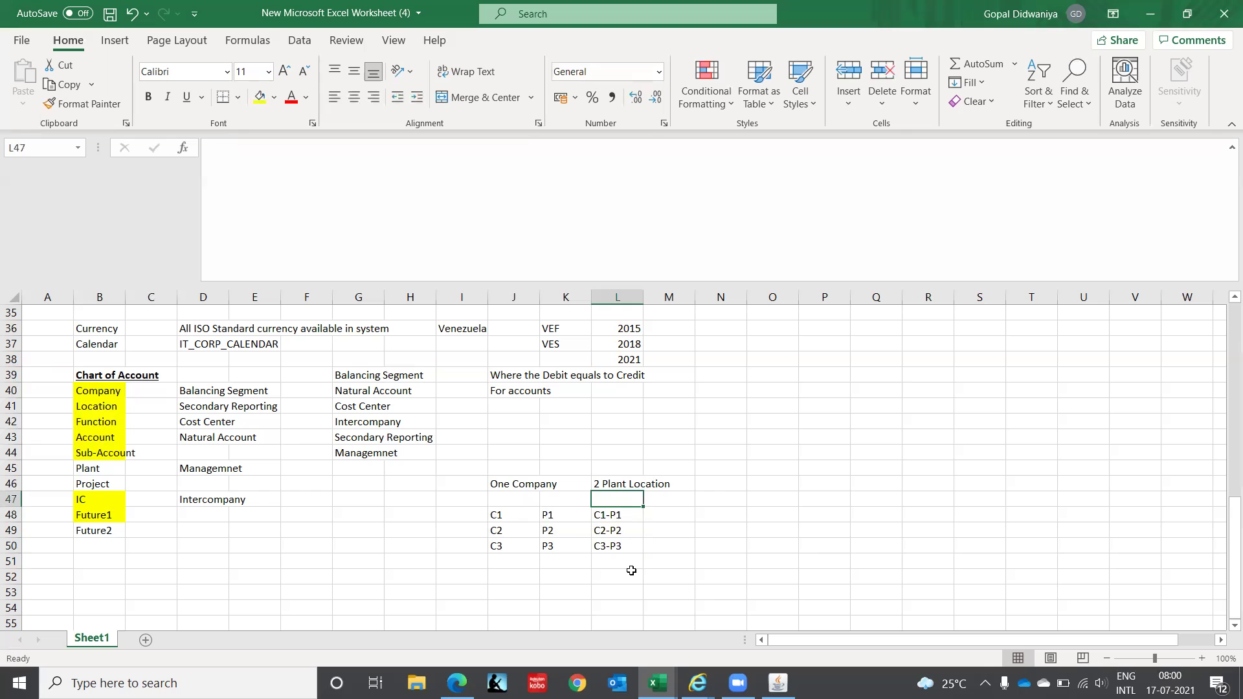
pyautogui.press('Down')
pyautogui.press('Down')
pyautogui.press('Up')
pyautogui.press('Up')
pyautogui.press('Down')
pyautogui.hotkey('shift', 'Down')
pyautogui.hotkey('shift', 'Down')
pyautogui.press('Up')
pyautogui.write('Company')
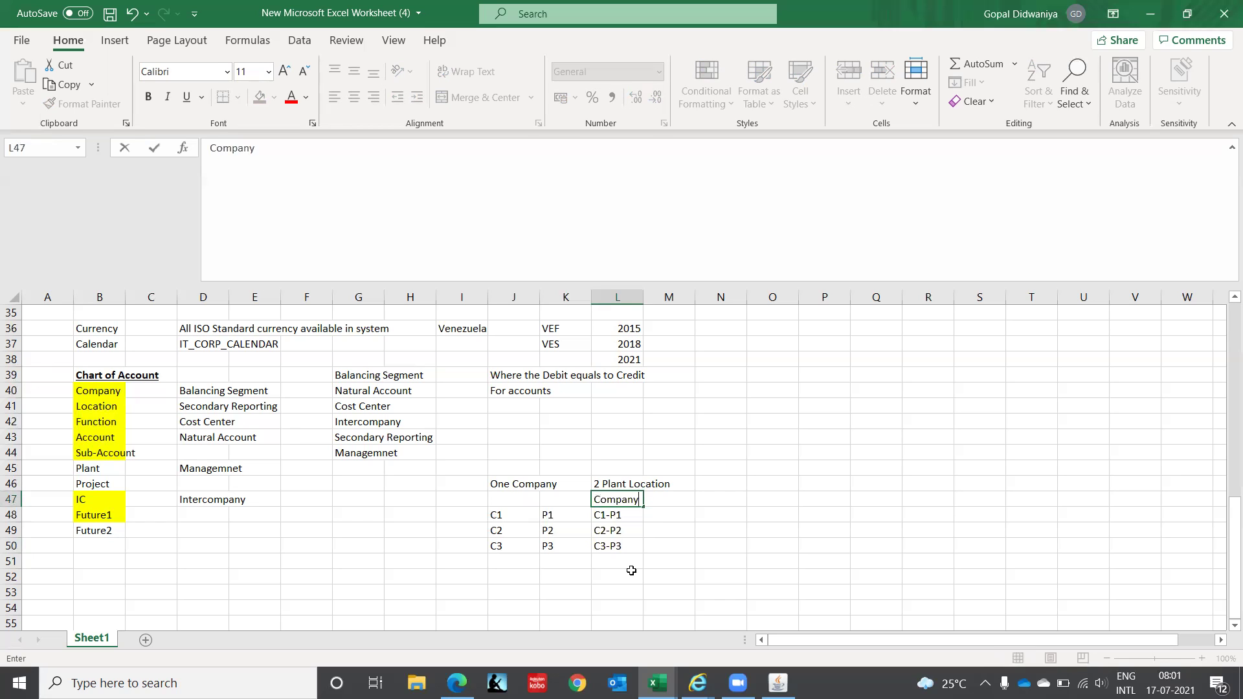
pyautogui.press('Return')
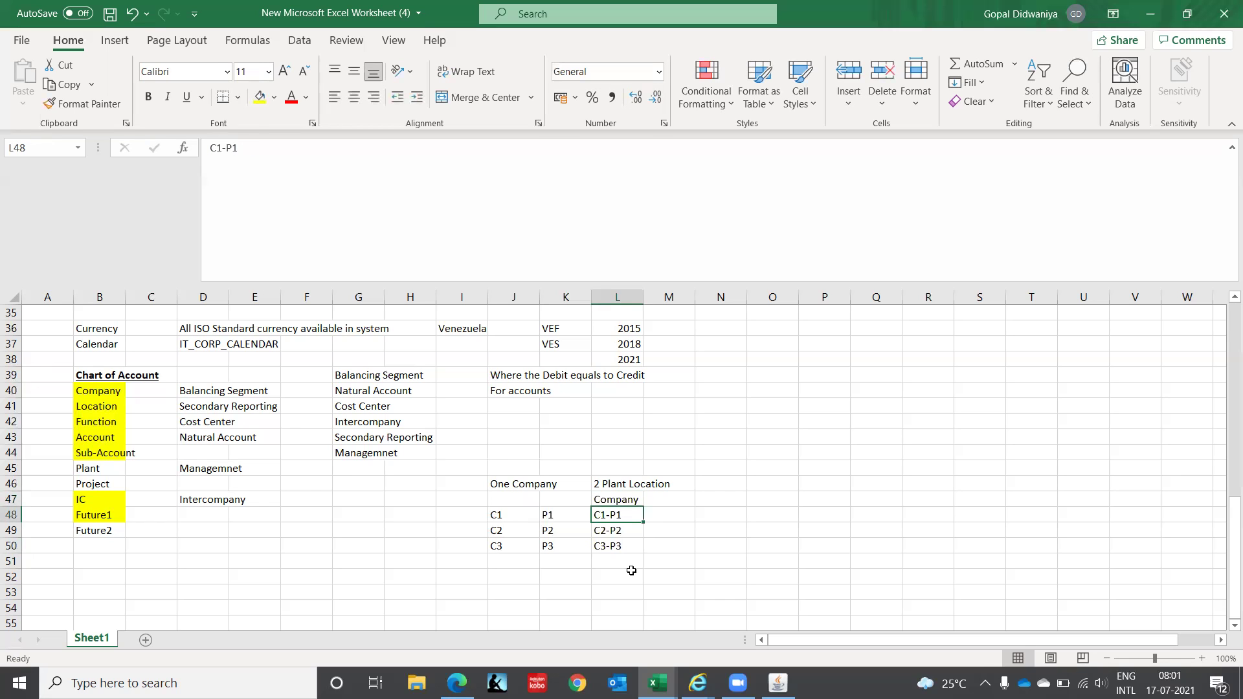
# - Delete the Plant entry from the Chart of Account segment list in cell B45
pyautogui.hotkey('shift', 'Down')
pyautogui.hotkey('shift', 'Down')
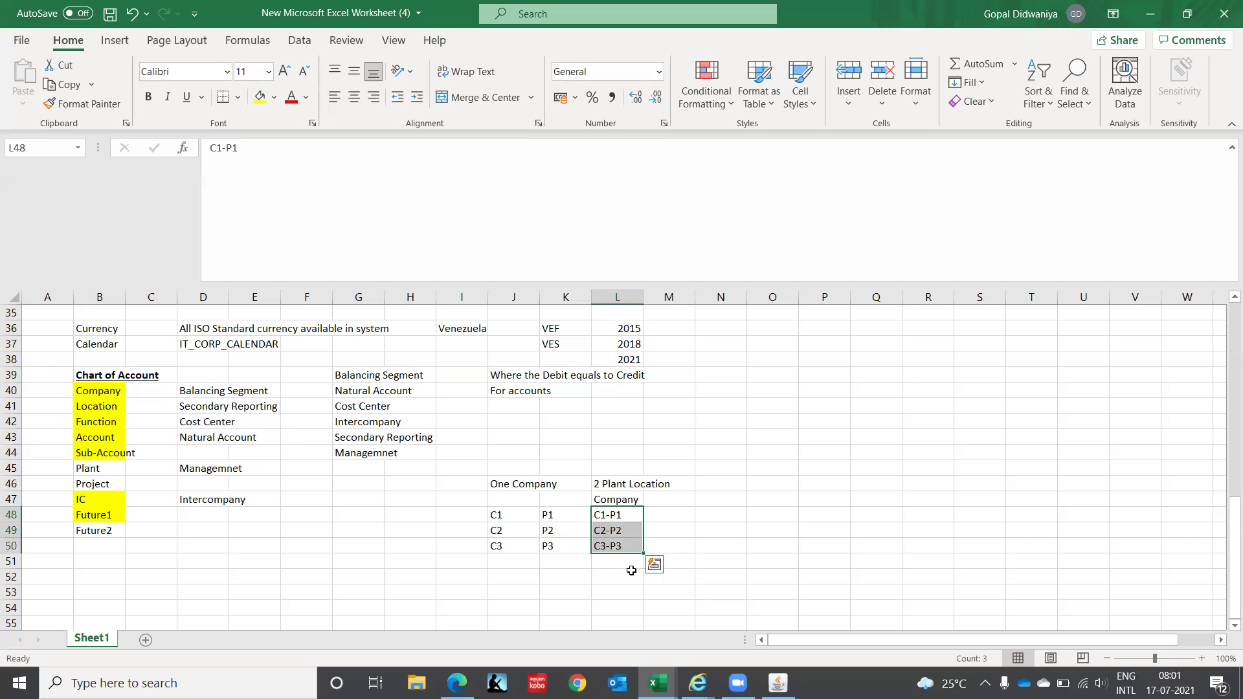
pyautogui.click(82, 474)
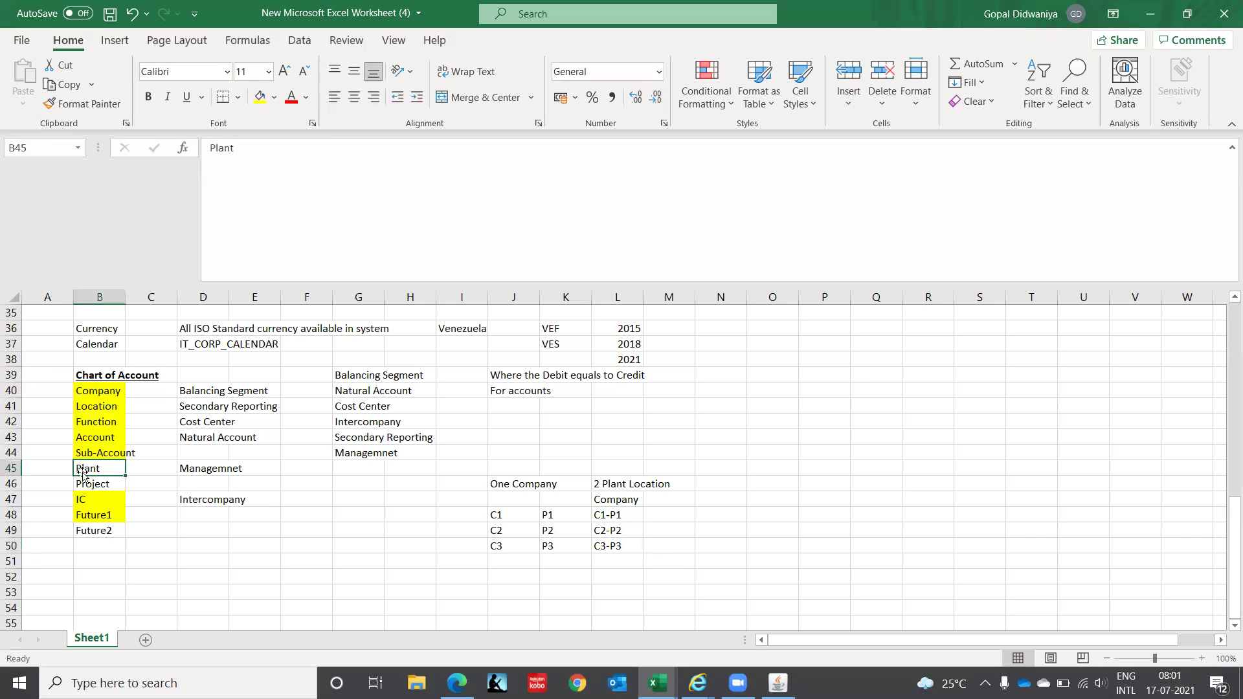
pyautogui.press('Delete')
pyautogui.click(636, 514)
pyautogui.moveTo(636, 513); pyautogui.dragTo(636, 544)
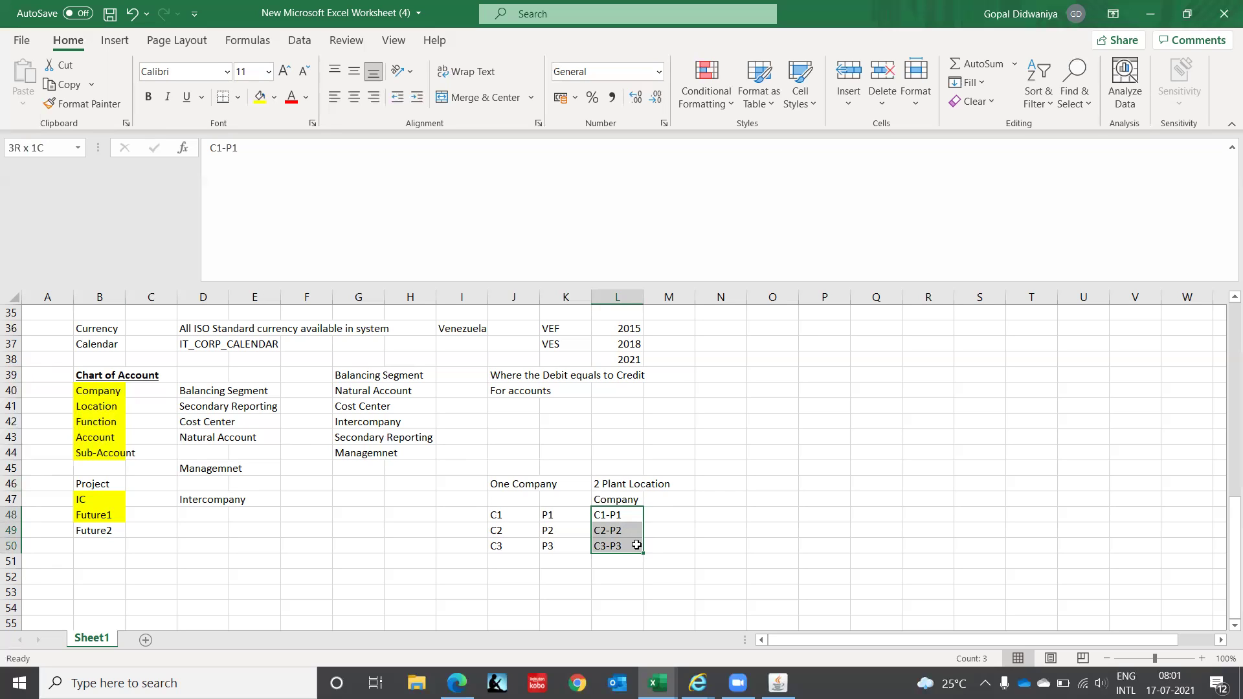
pyautogui.moveTo(636, 545); pyautogui.dragTo(637, 545)
pyautogui.click(598, 515)
pyautogui.click(598, 530)
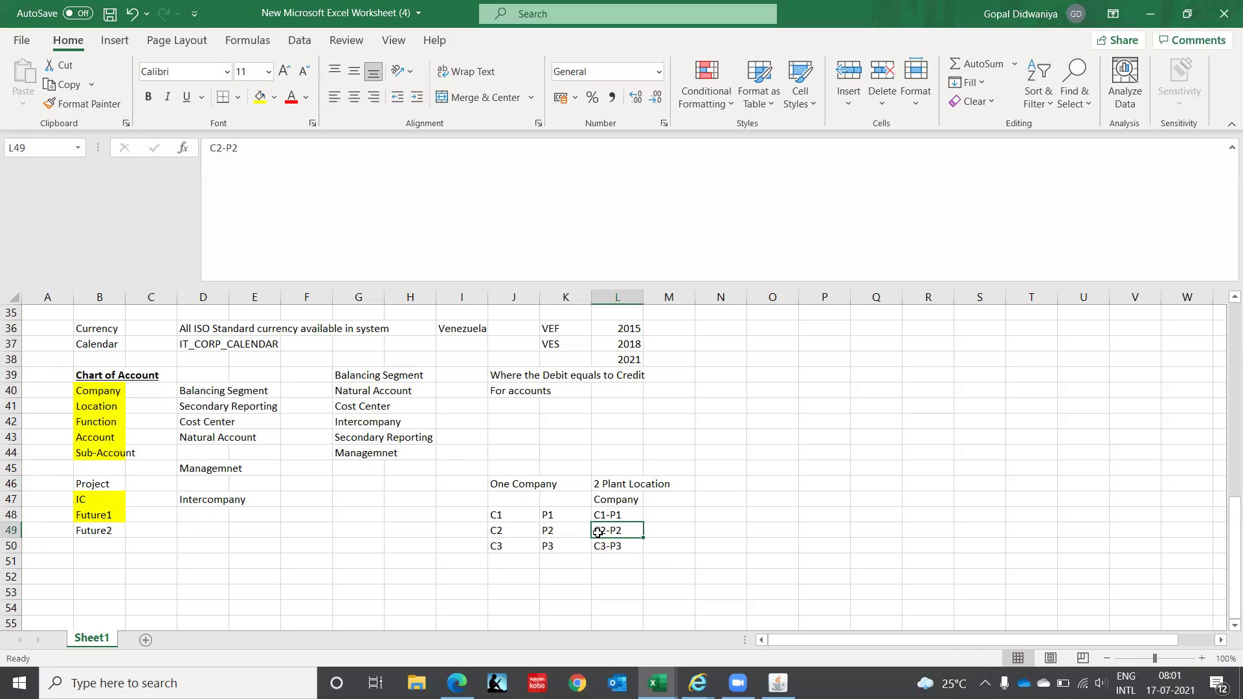
pyautogui.click(604, 547)
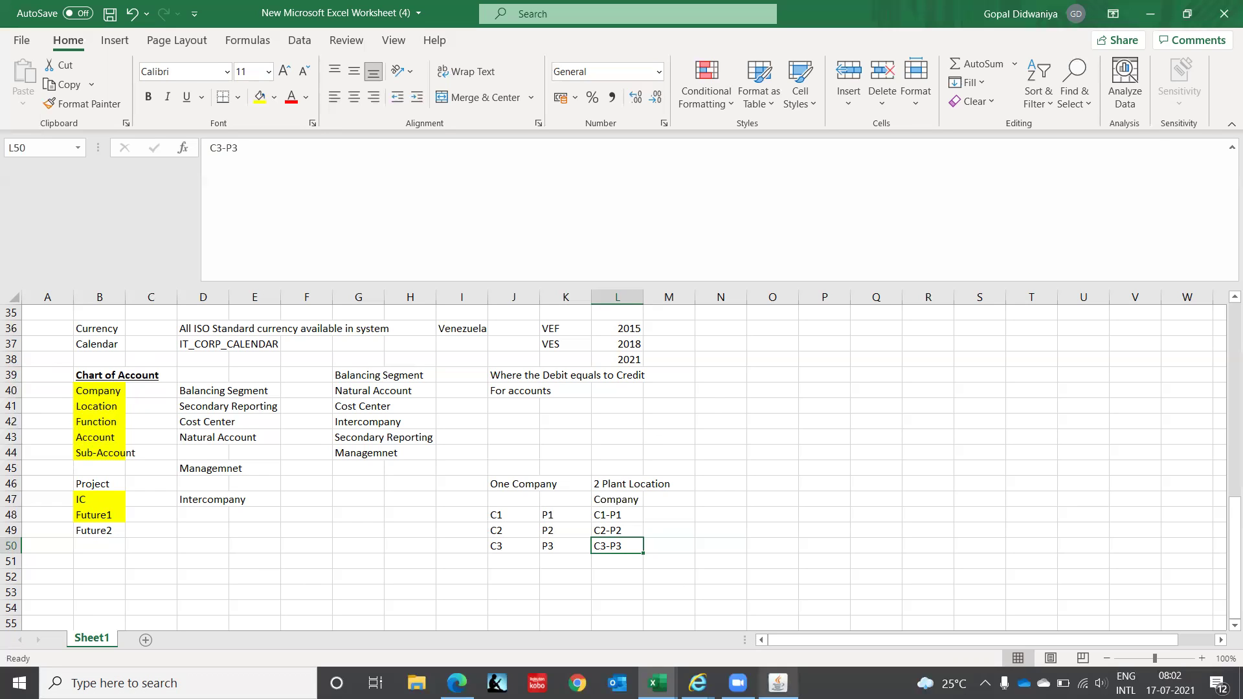
# - Switch to Oracle Applications and open the key flexfield Segments form under Setup, Financials, Flexfields, Key
pyautogui.click(777, 683)
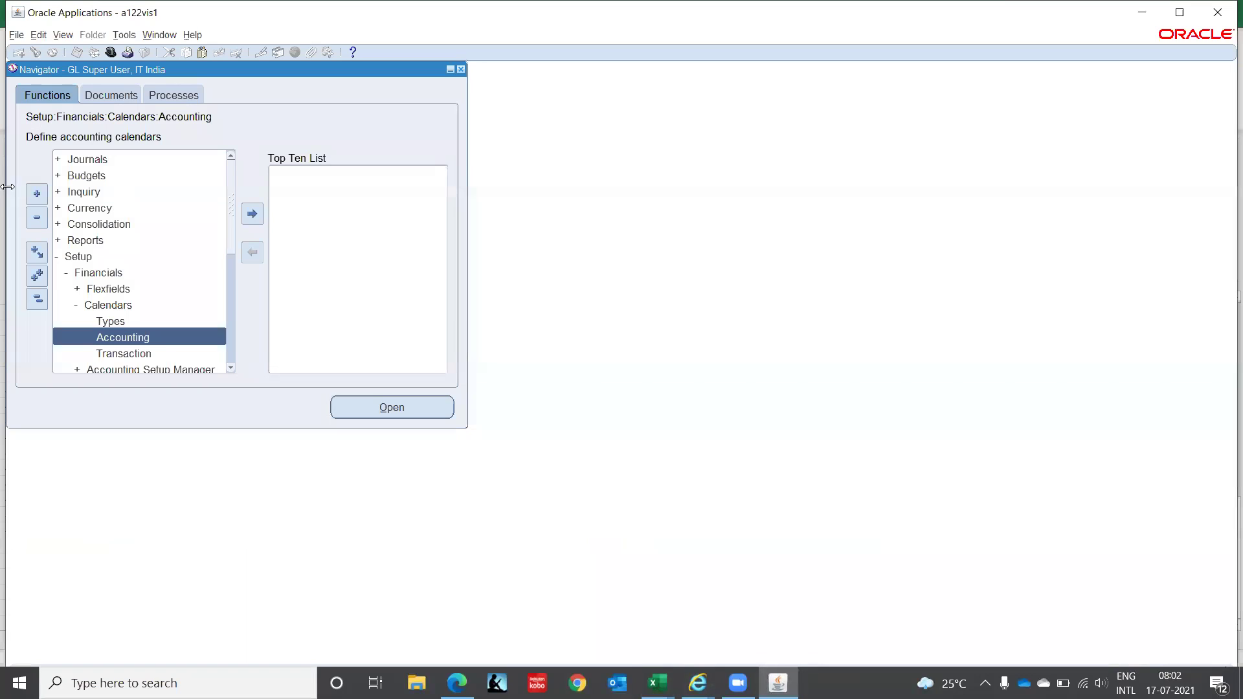
pyautogui.click(37, 299)
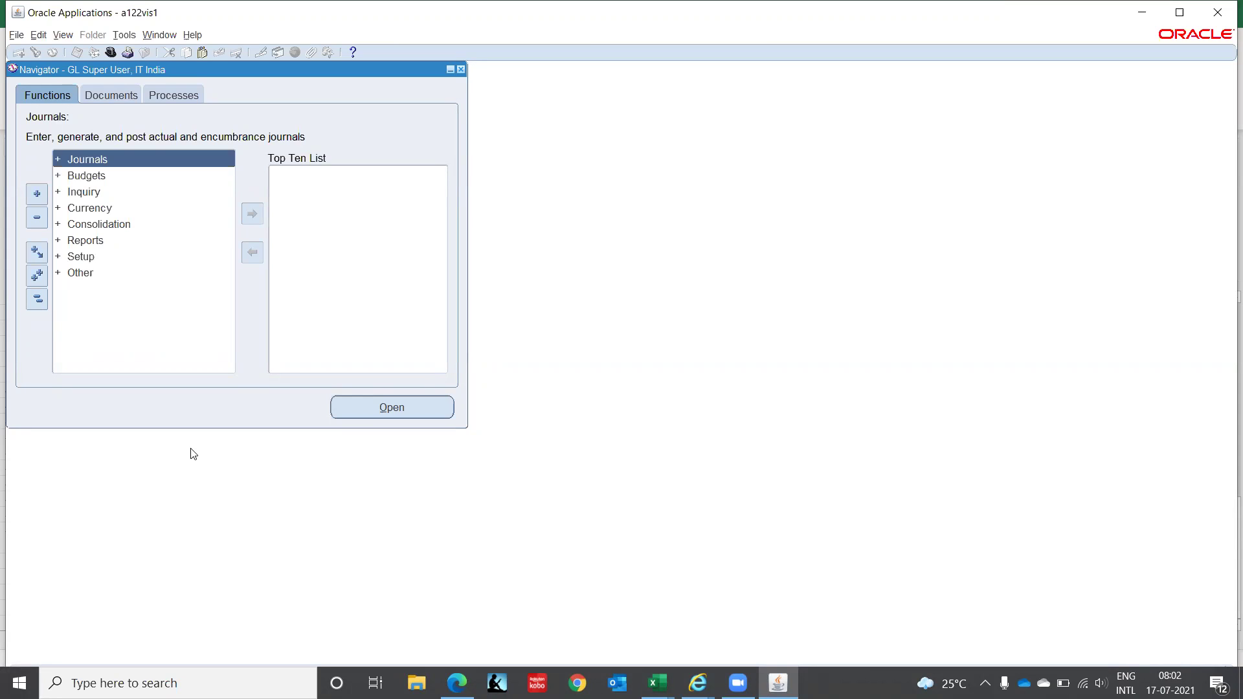
pyautogui.click(73, 257)
pyautogui.doubleClick(72, 257)
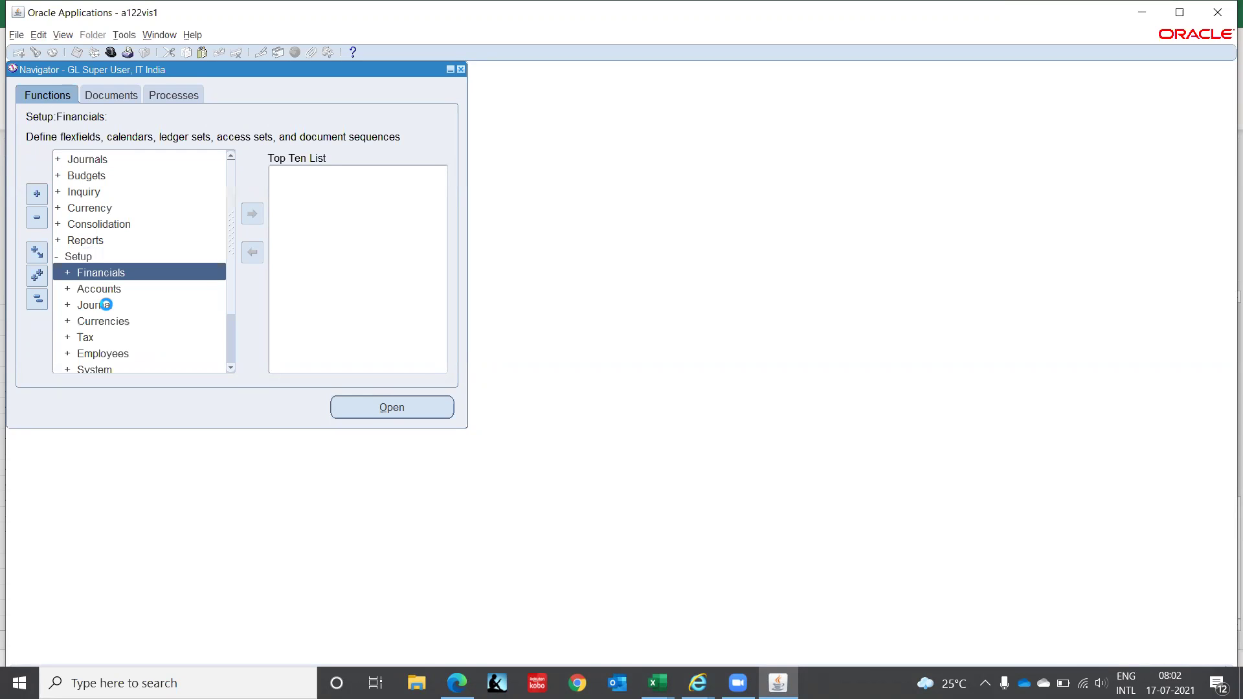
pyautogui.click(100, 273)
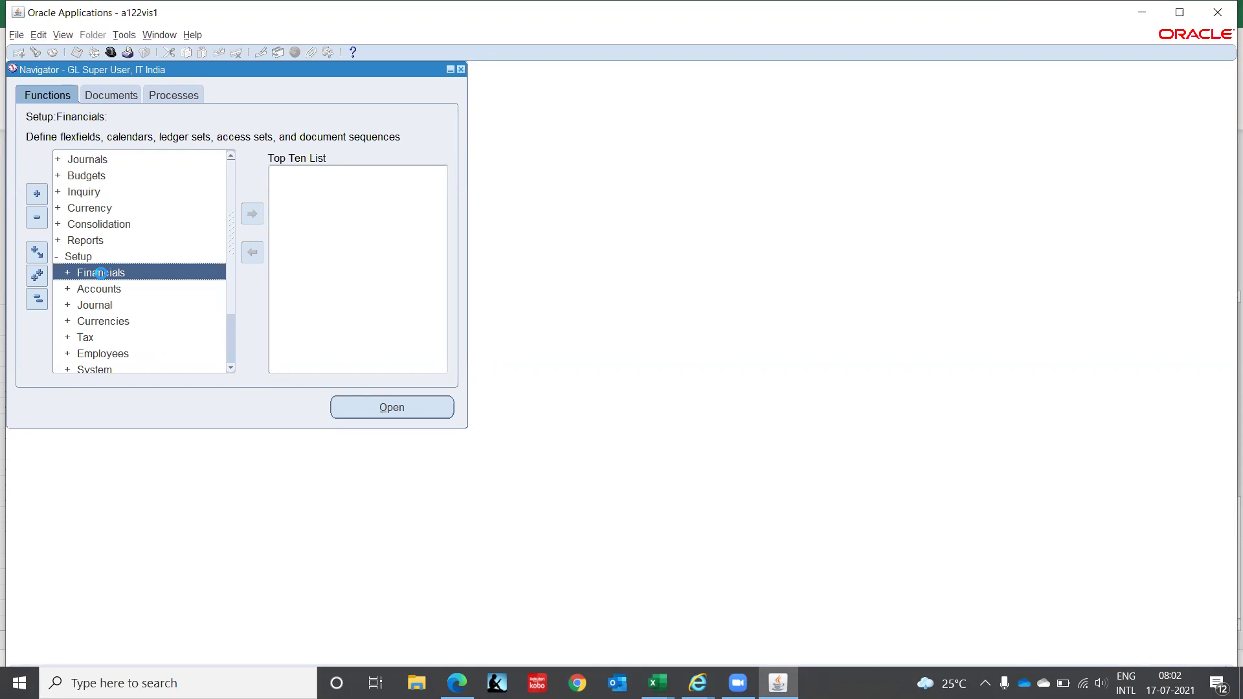
pyautogui.doubleClick(100, 273)
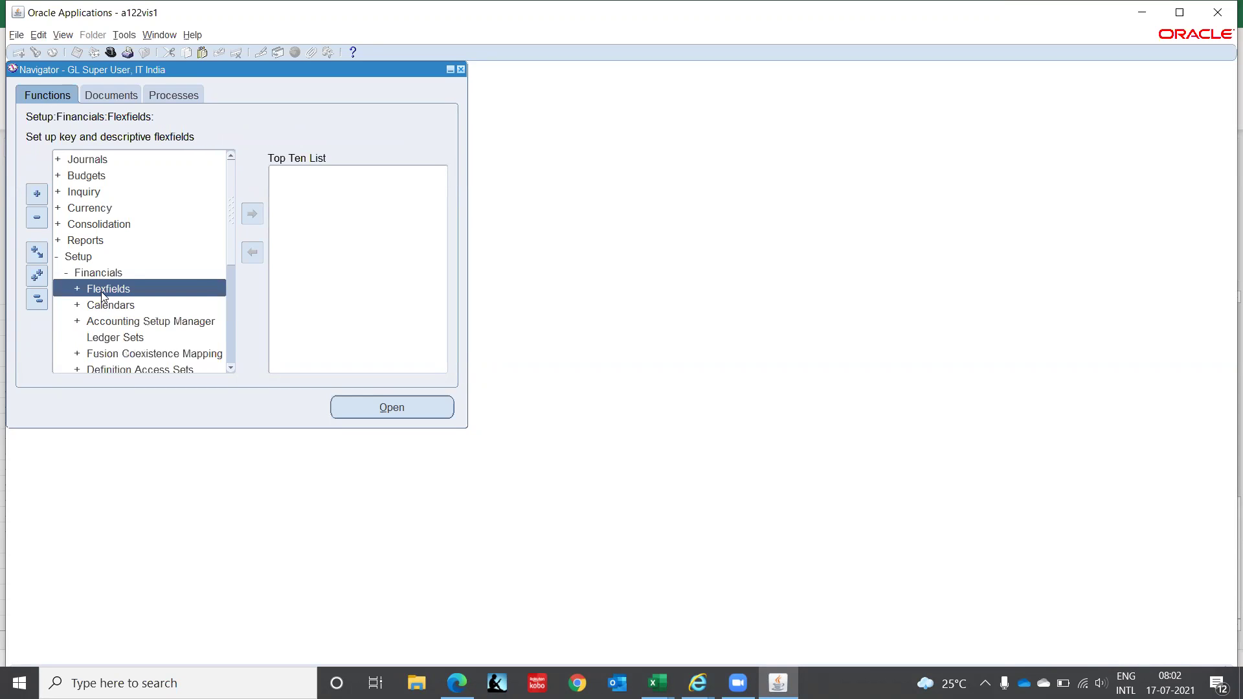
pyautogui.click(100, 288)
pyautogui.doubleClick(100, 289)
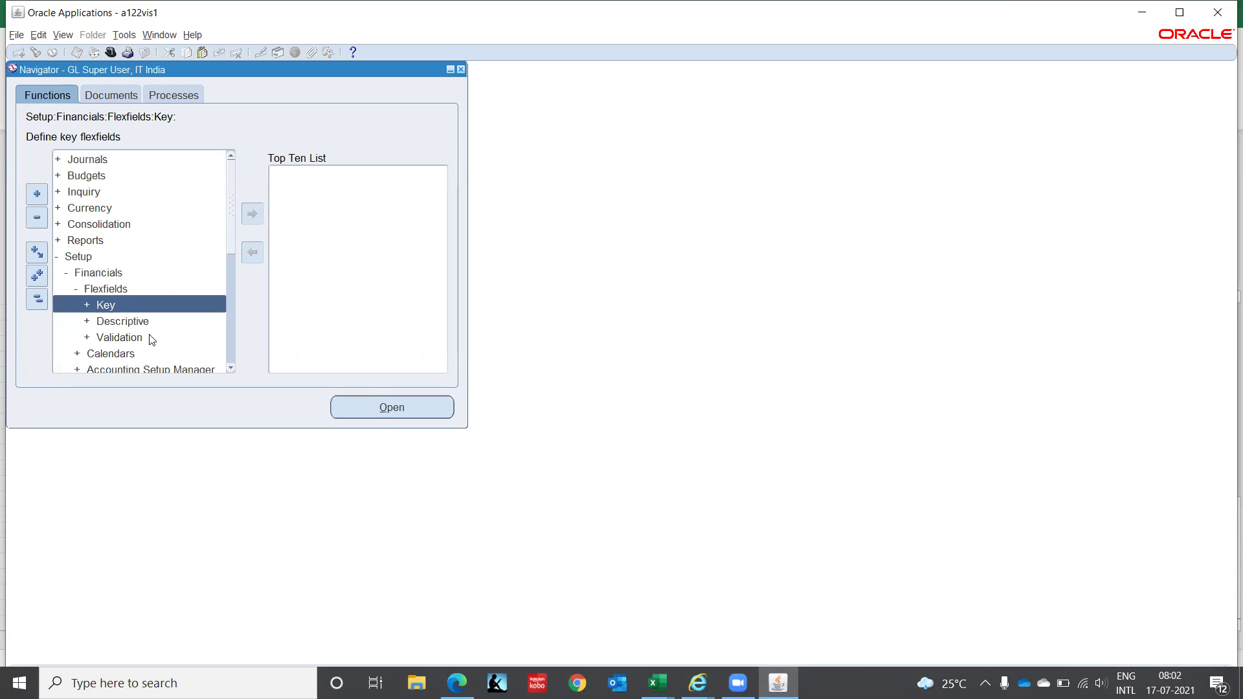
pyautogui.doubleClick(114, 306)
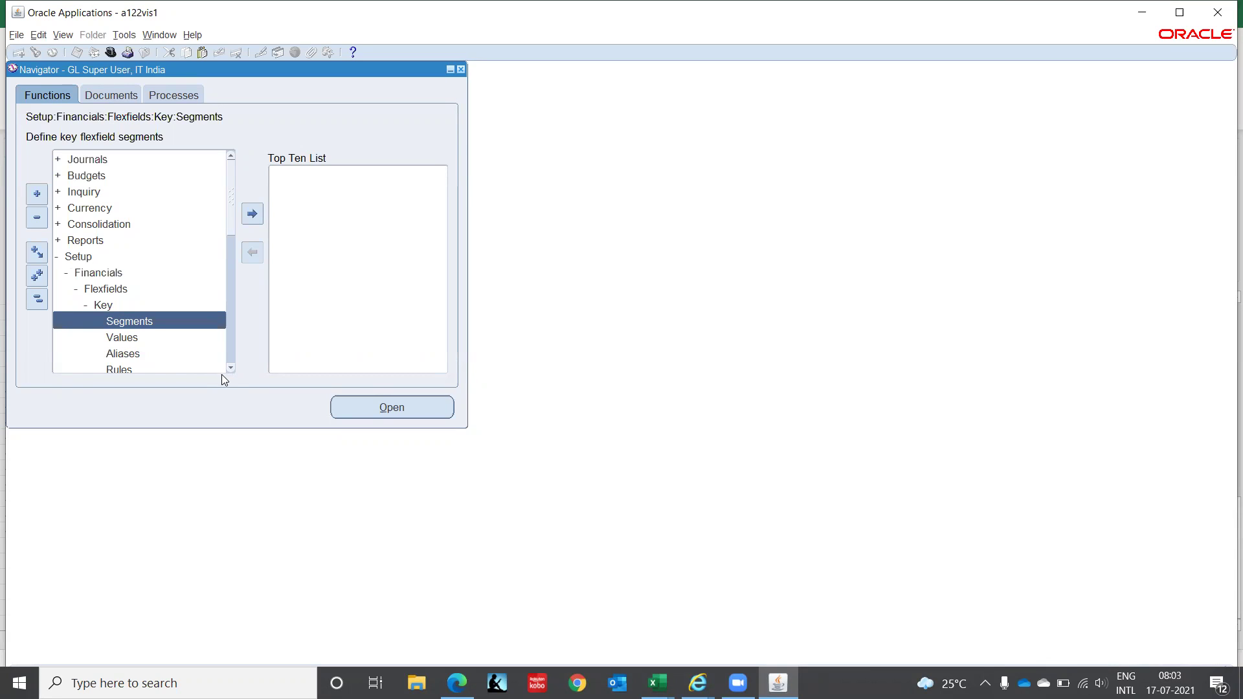
pyautogui.scroll(-4, 227, 371)
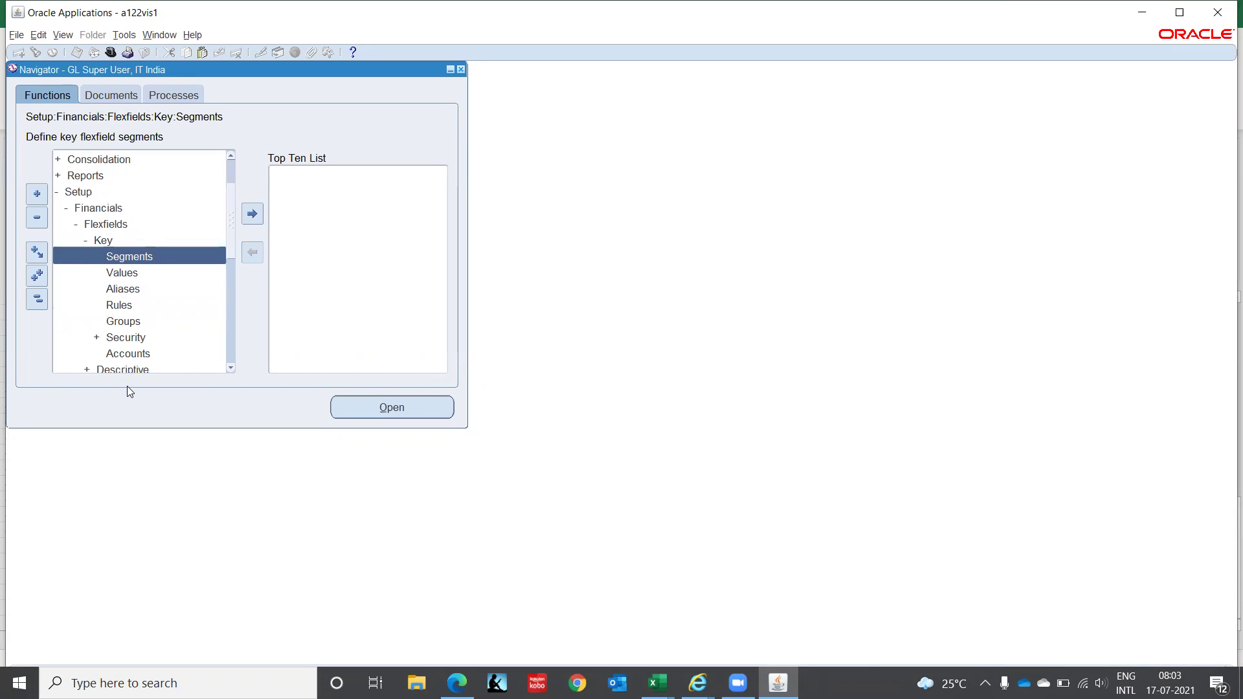
pyautogui.doubleClick(122, 258)
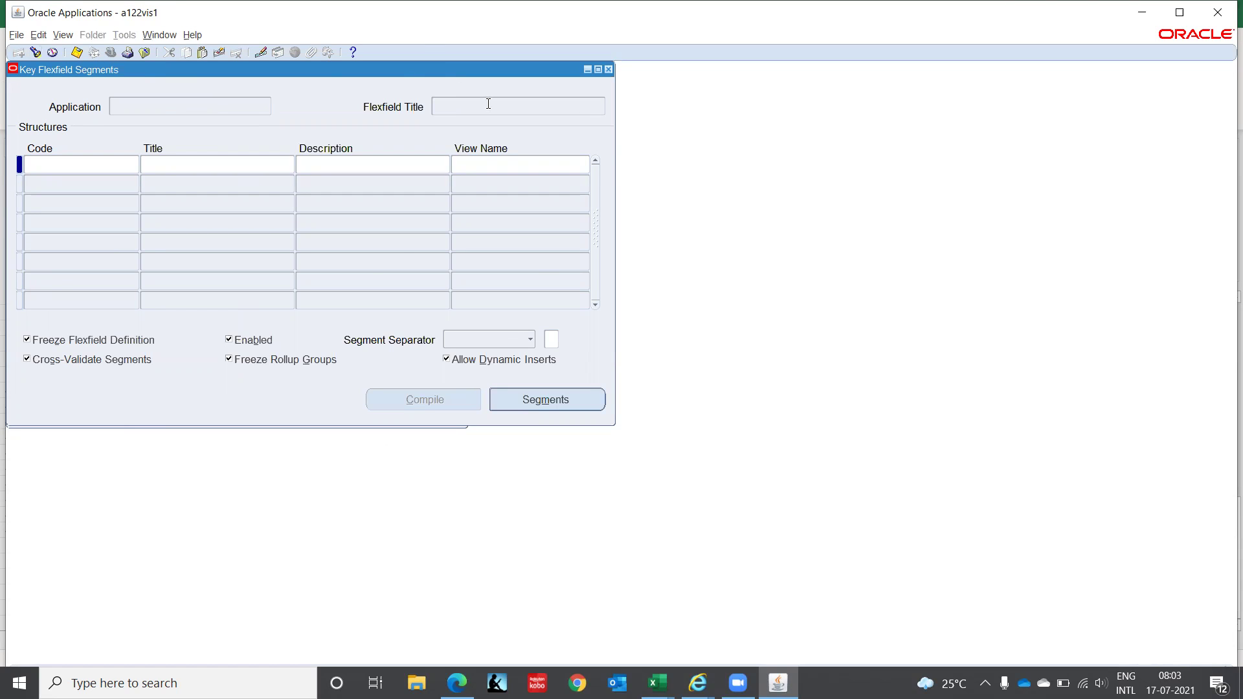
# - Query the key flexfields with application General% and flexfield title Account%
pyautogui.hotkey('alt', 'Tab')
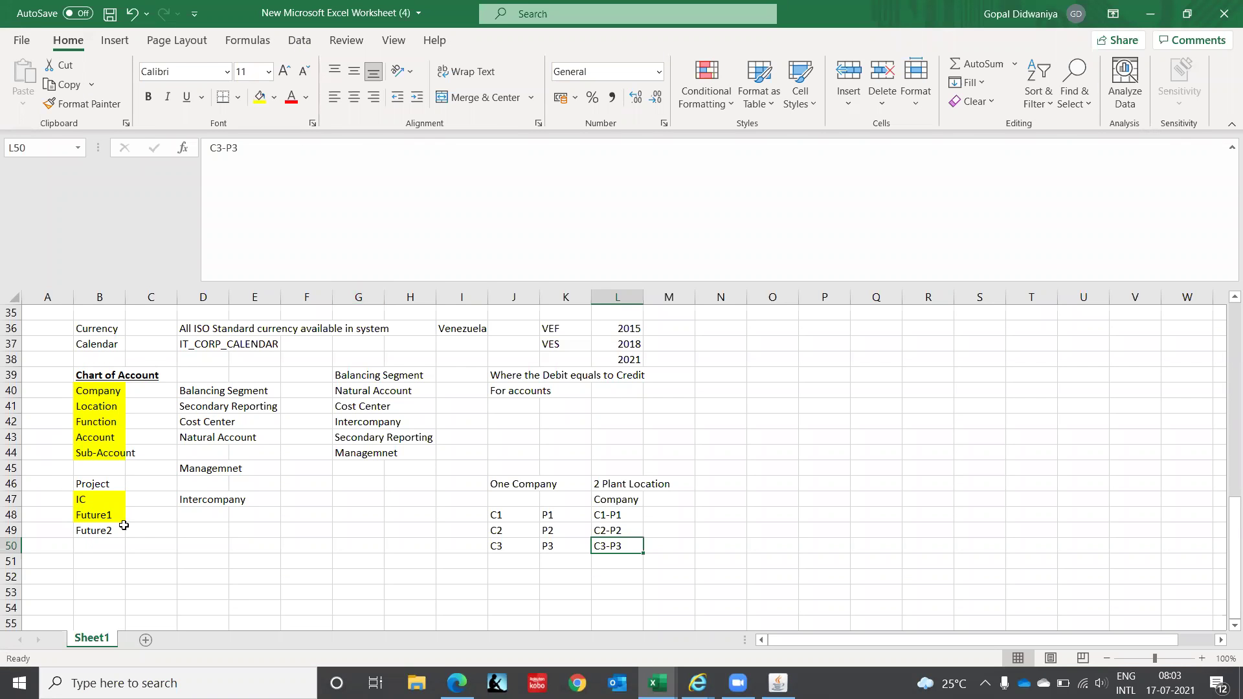
pyautogui.hotkey('alt', 'Tab')
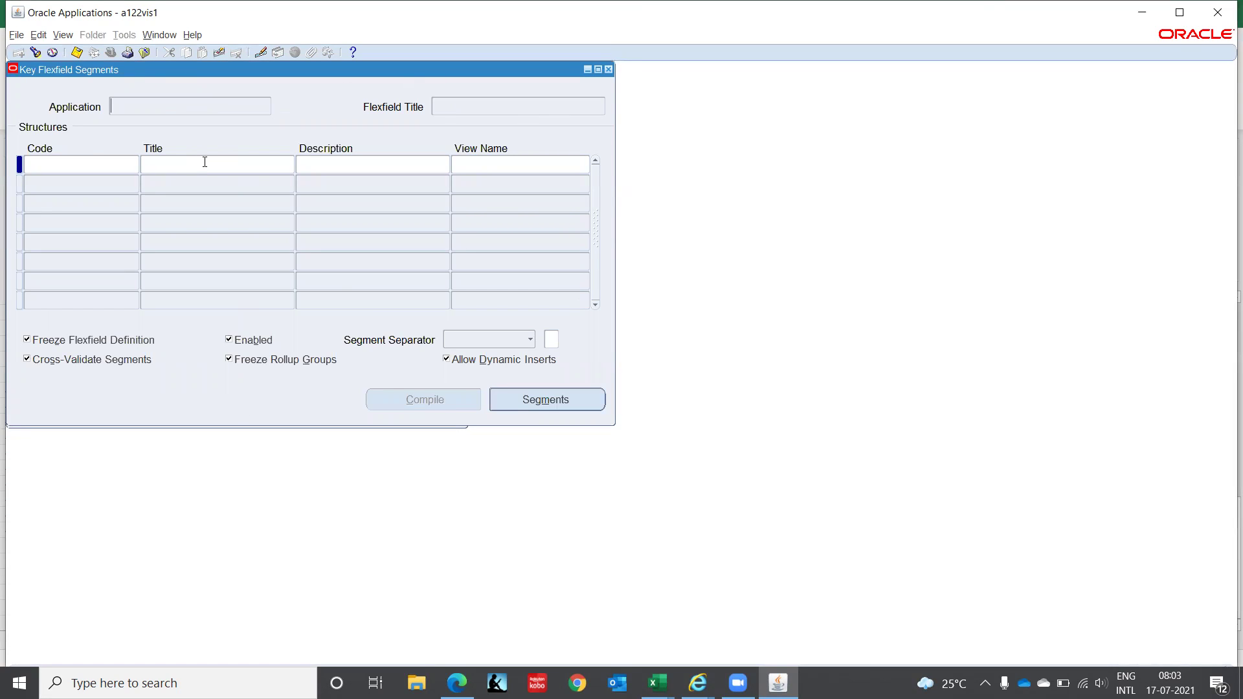
pyautogui.press('F11')
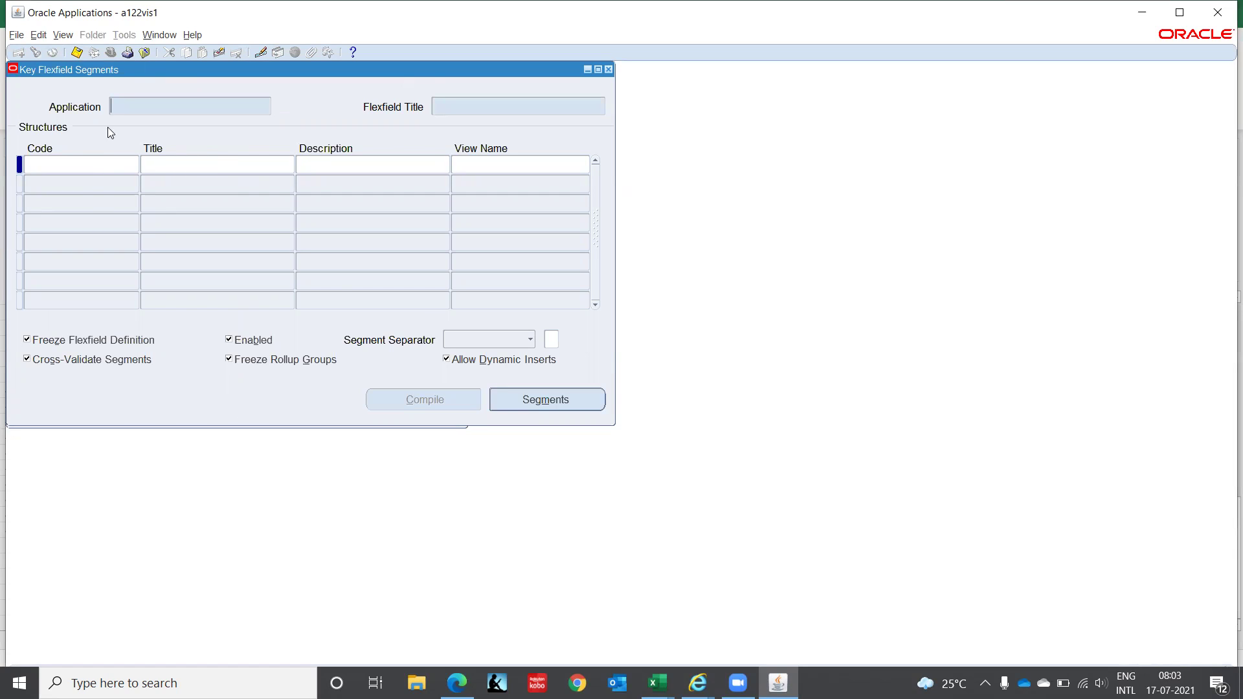
pyautogui.write('General%')
pyautogui.press('Tab')
pyautogui.write('Account%')
pyautogui.hotkey('ctrl', 'F11')
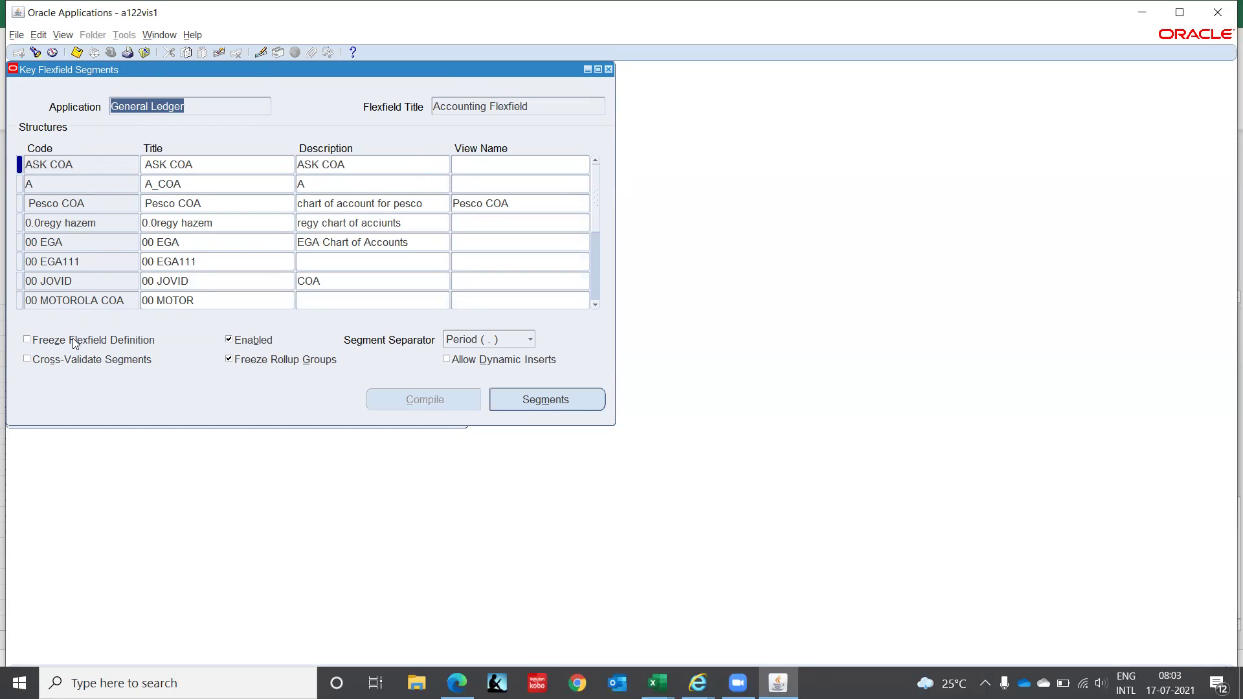
# - Add a new structure to the Accounting Flexfield with IT Corporation COA as its code and title
pyautogui.click(104, 158)
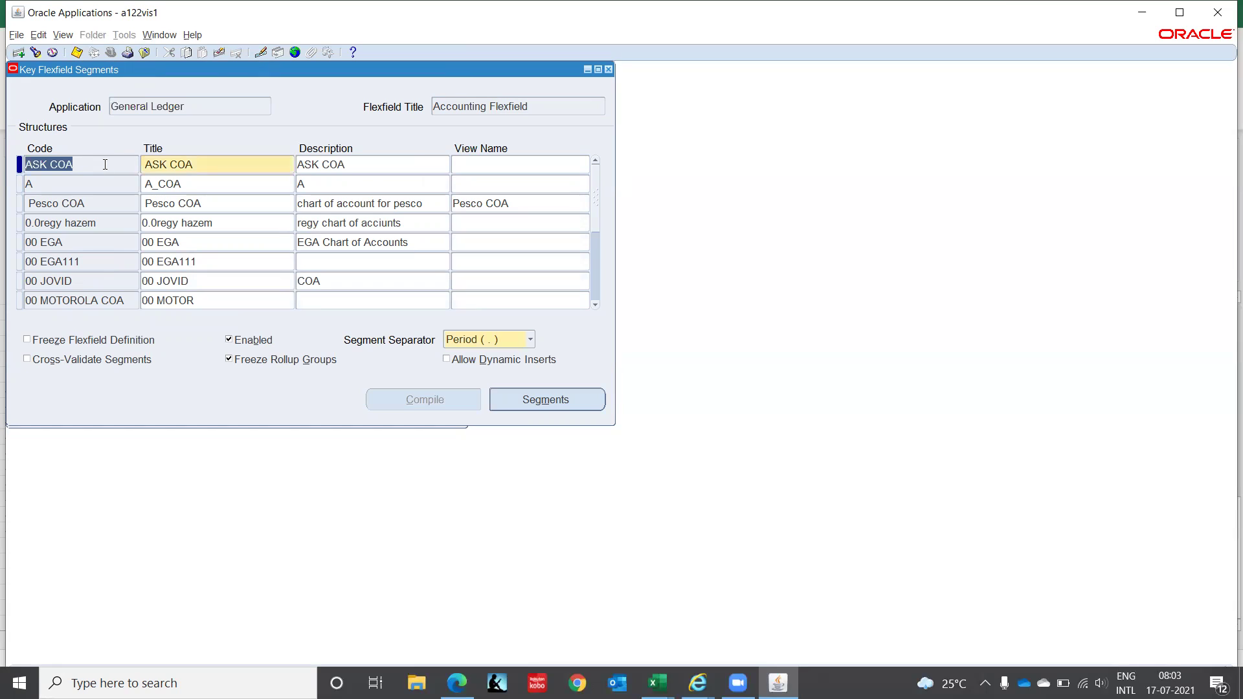
pyautogui.click(18, 52)
pyautogui.write('IT')
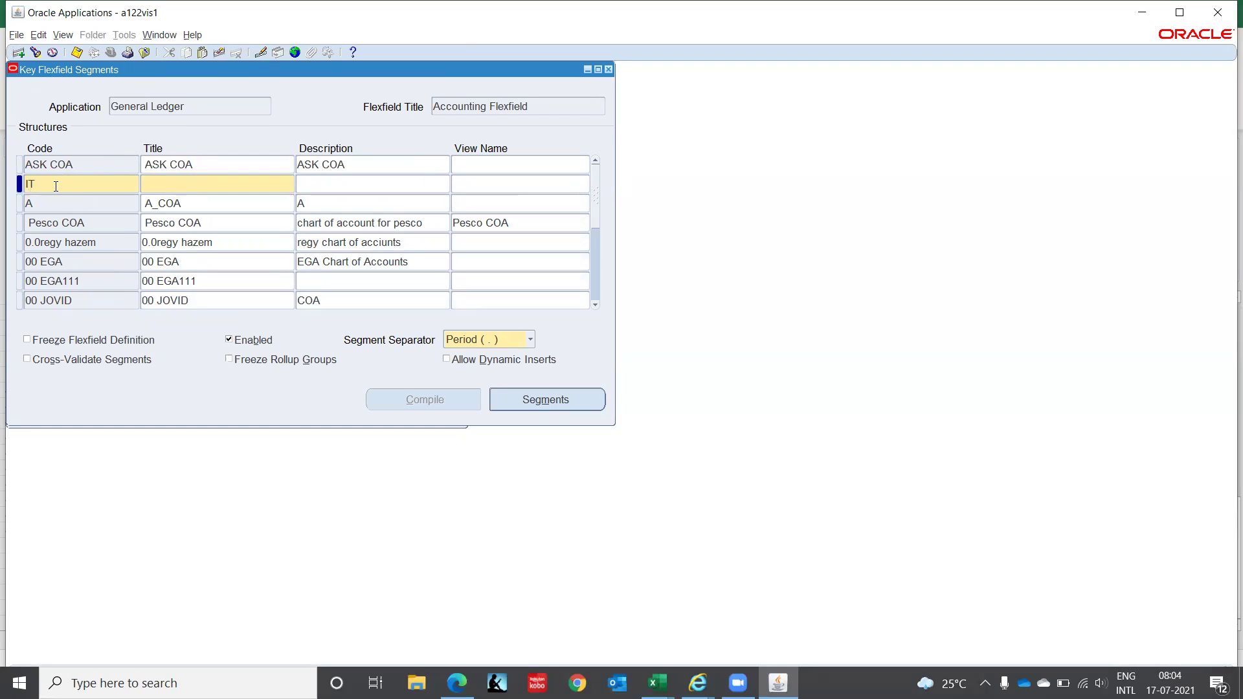
pyautogui.write(' Corporation COA')
pyautogui.press('Tab')
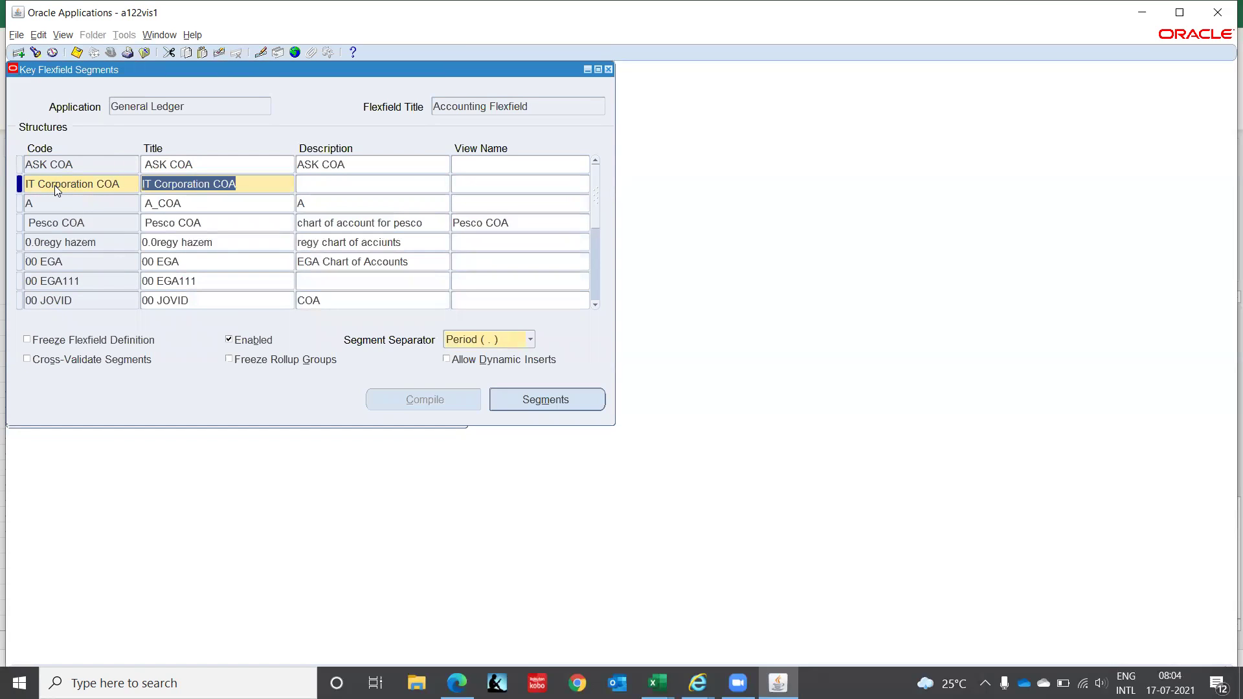
# - Copy the title IT Corporation COA into the new structure's description and save the record
pyautogui.press('Tab')
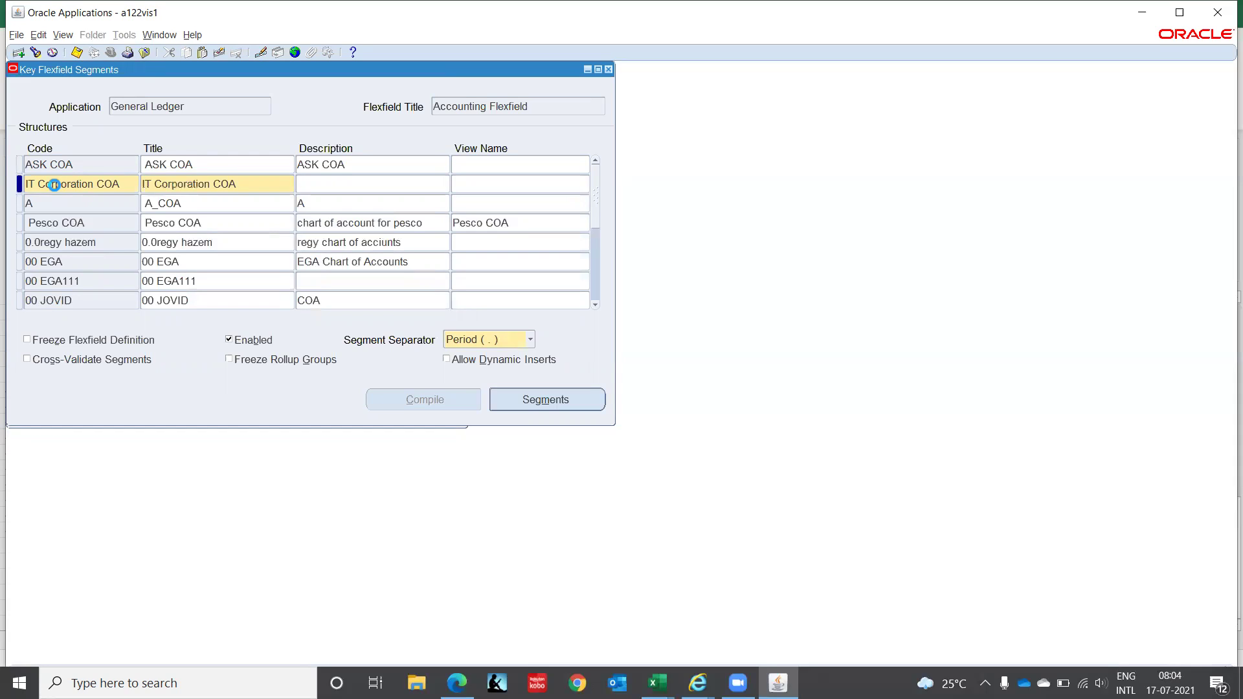
pyautogui.hotkey('shift', 'Tab')
pyautogui.hotkey('ctrl', 'c')
pyautogui.press('Tab')
pyautogui.hotkey('ctrl', 'v')
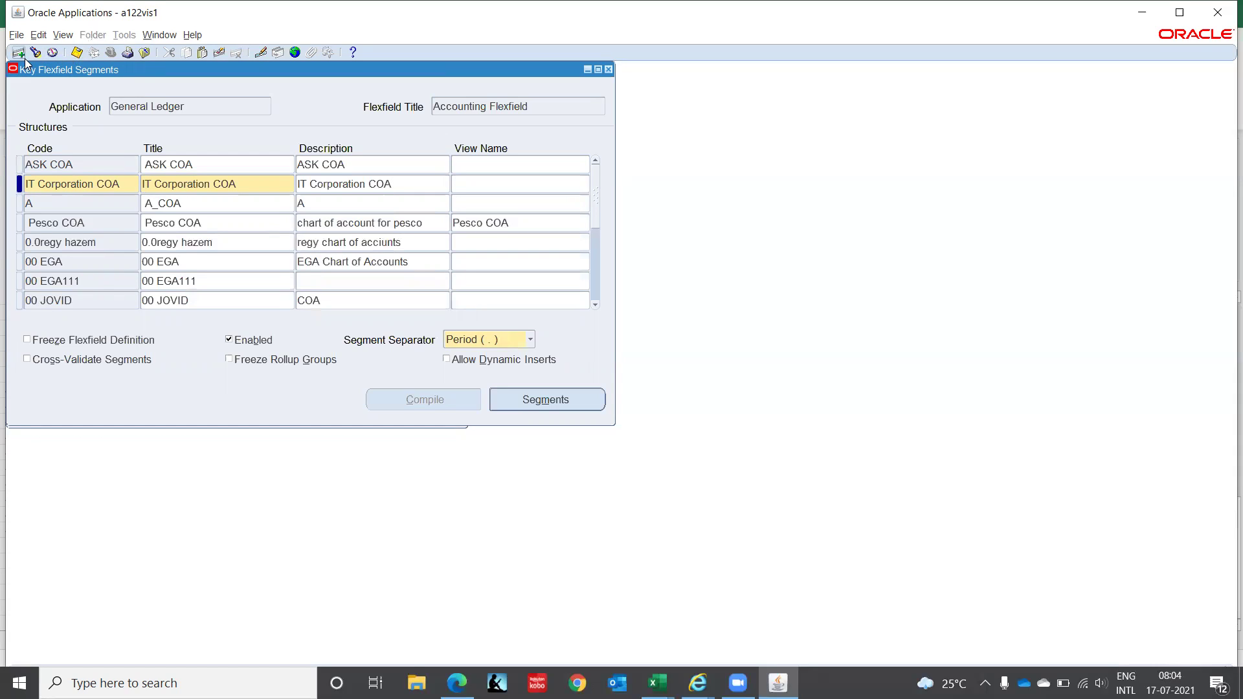
pyautogui.click(76, 52)
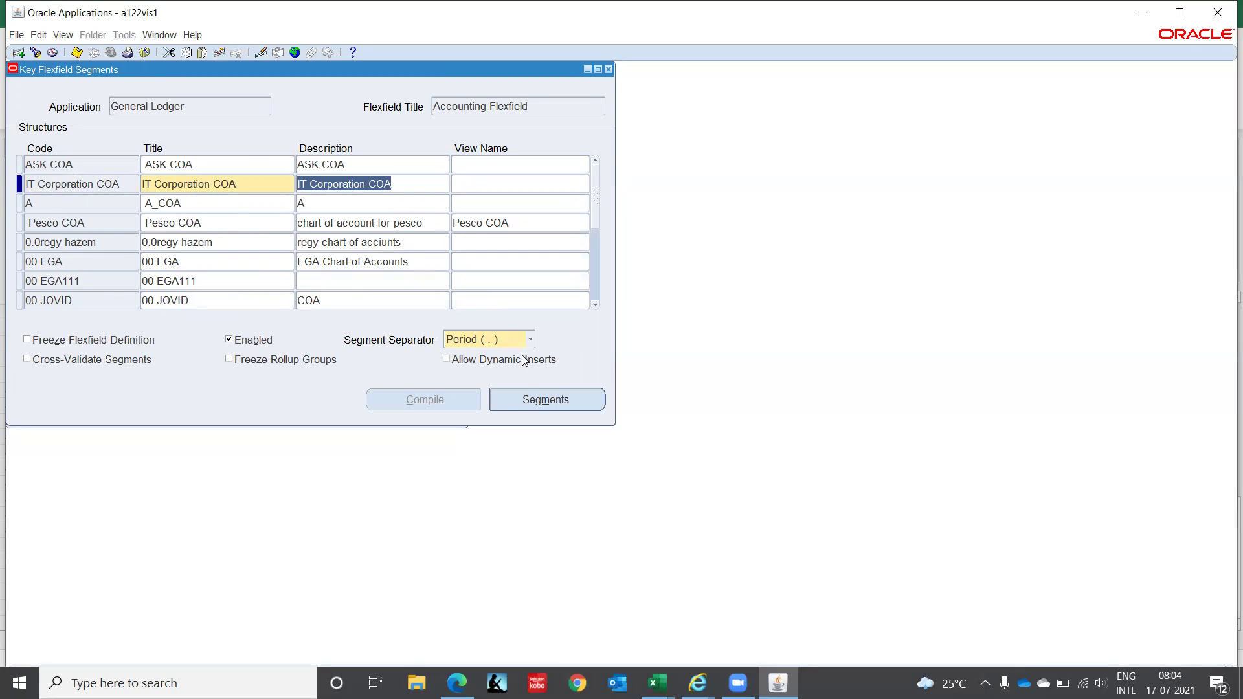
# - Open the new structure's segments and define segment 1 with name and window prompt Company and column SEGMENT1
pyautogui.click(548, 404)
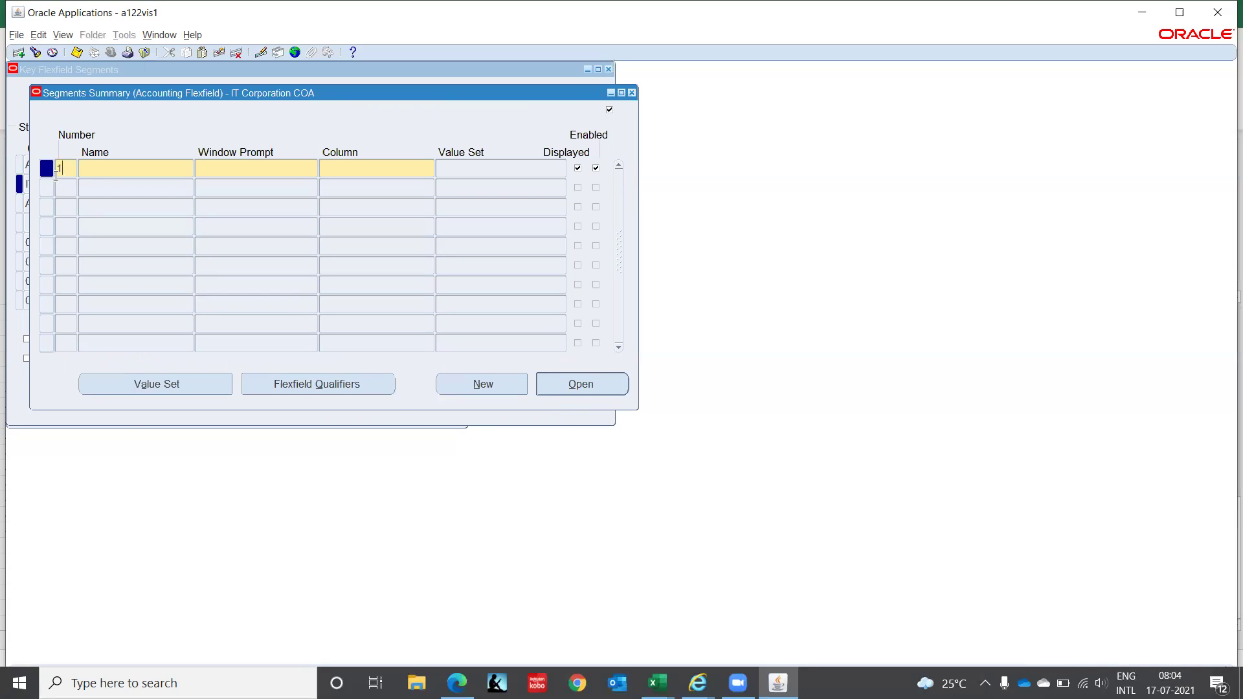
pyautogui.write('Company')
pyautogui.press('Tab')
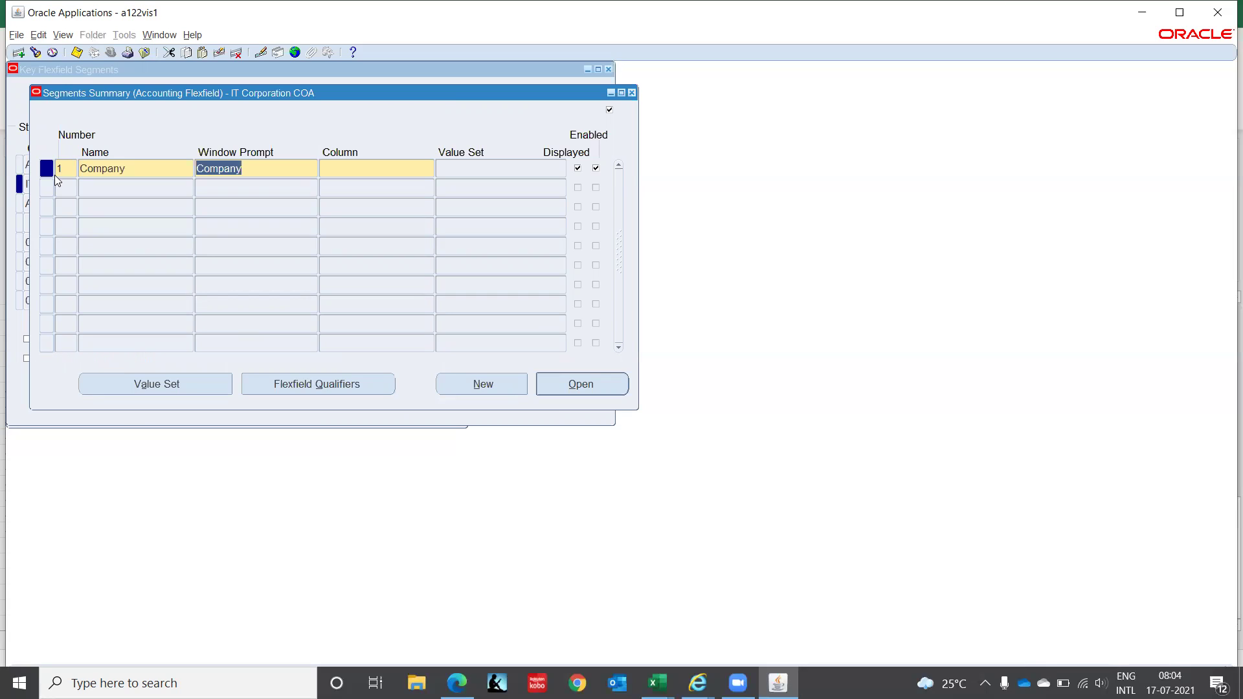
pyautogui.press('Tab')
pyautogui.write('Segm')
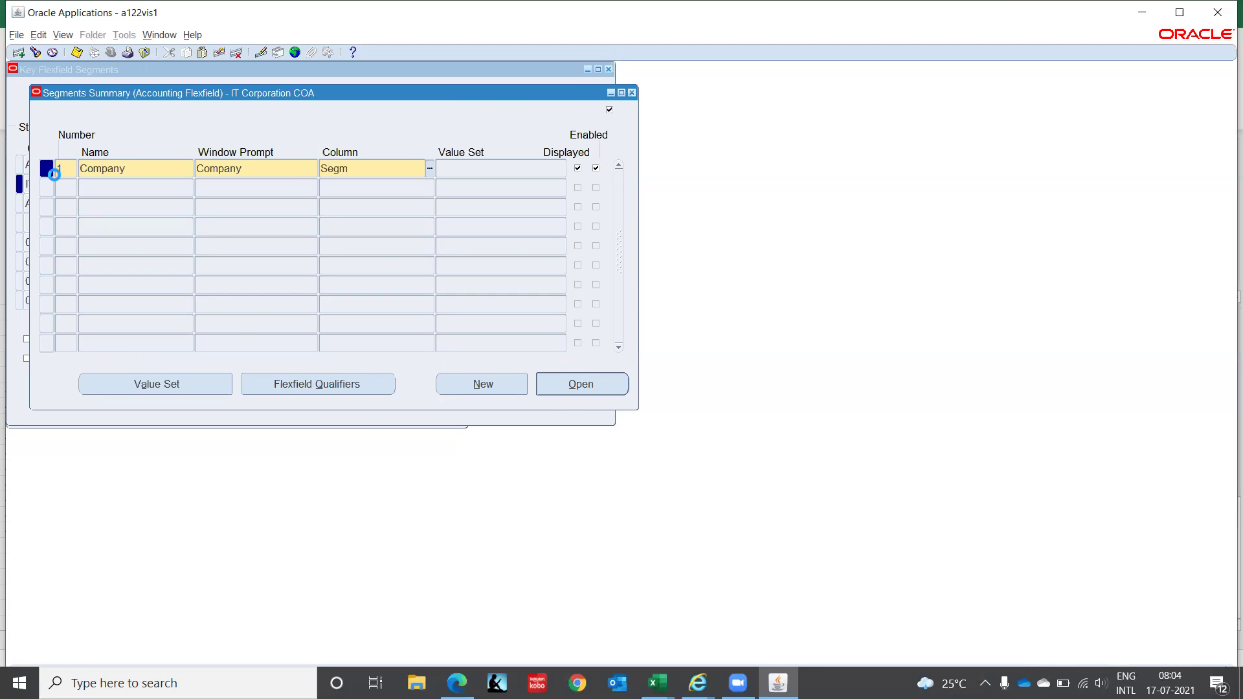
pyautogui.press('Tab')
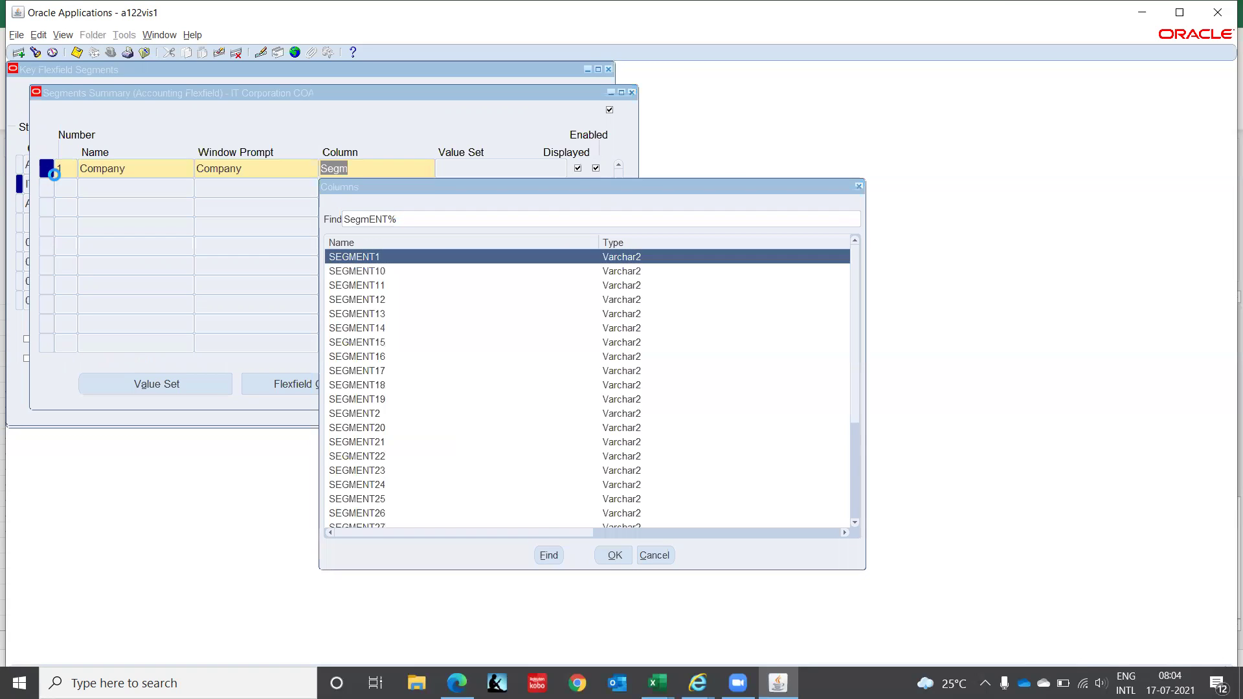
pyautogui.press('Return')
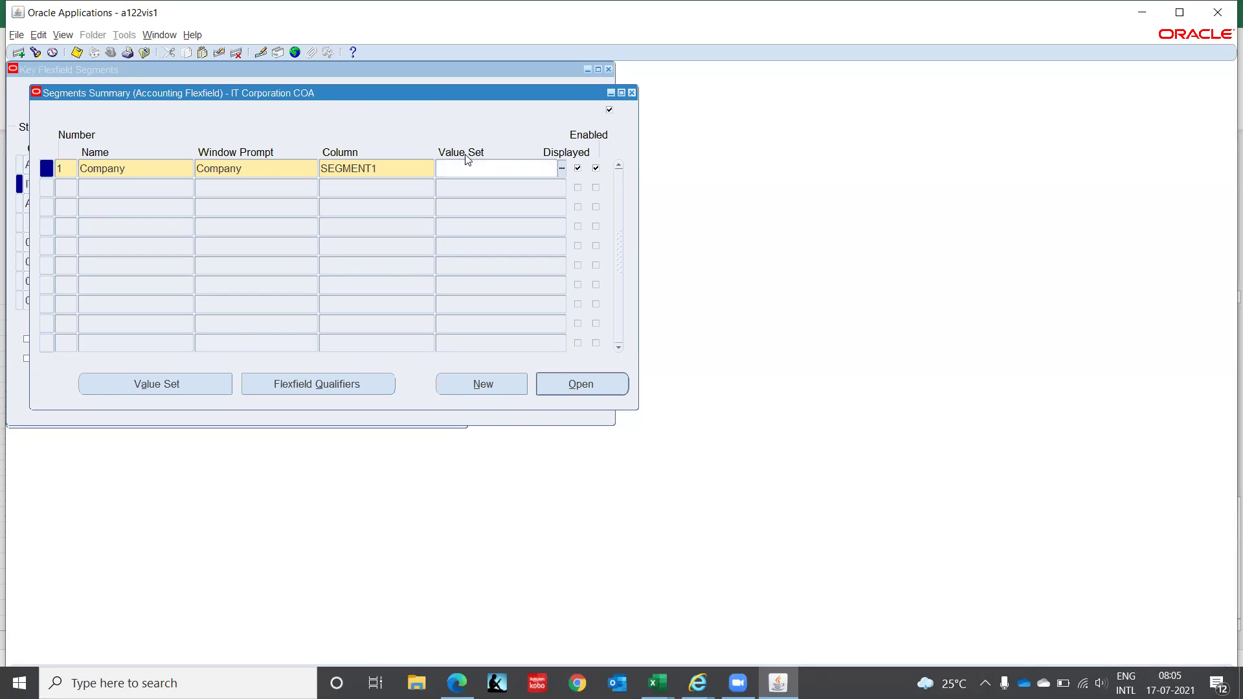
# - Create and save the value set IT_CO_COMPANY with list type List of Values, format type Char and maximum size 2
pyautogui.click(146, 384)
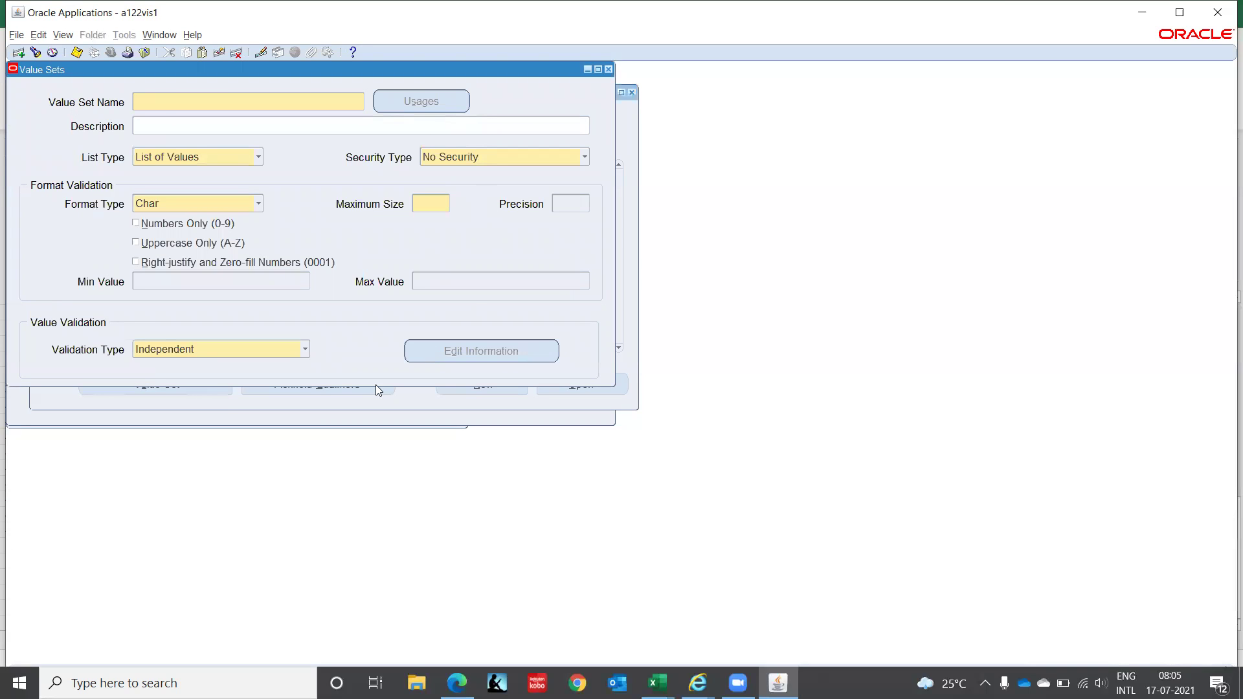
pyautogui.write('IT_CO_COMPANY')
pyautogui.press('Tab')
pyautogui.click(258, 159)
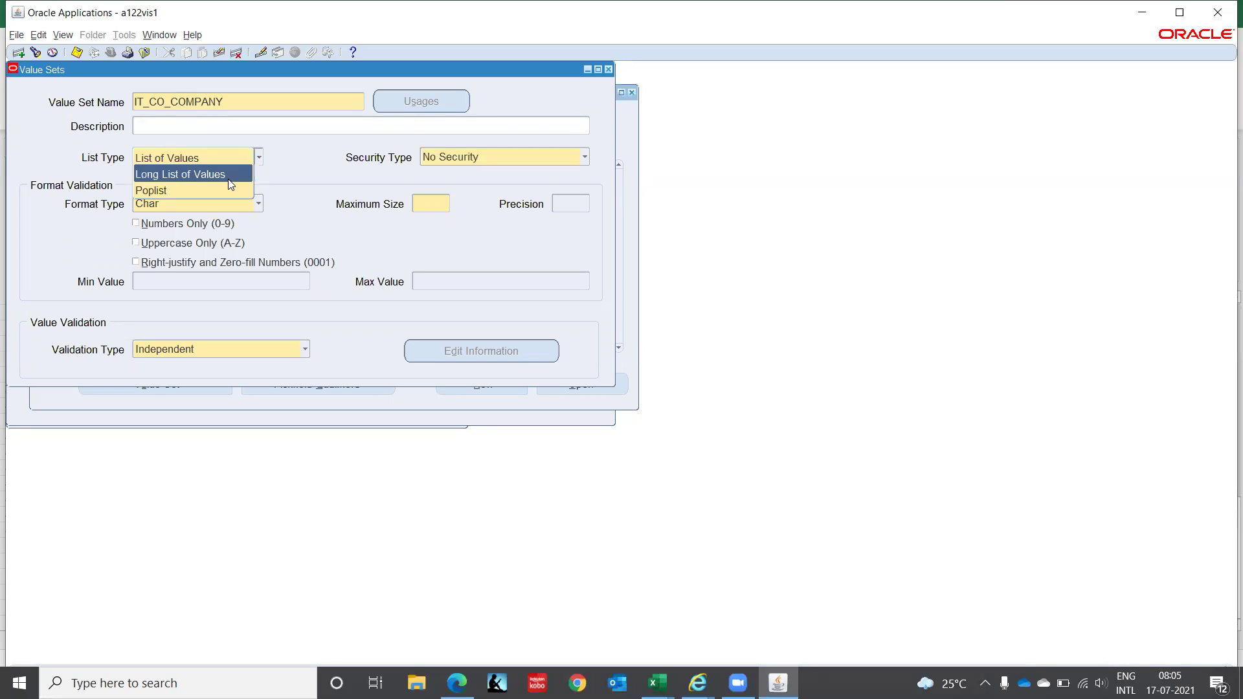
pyautogui.click(167, 160)
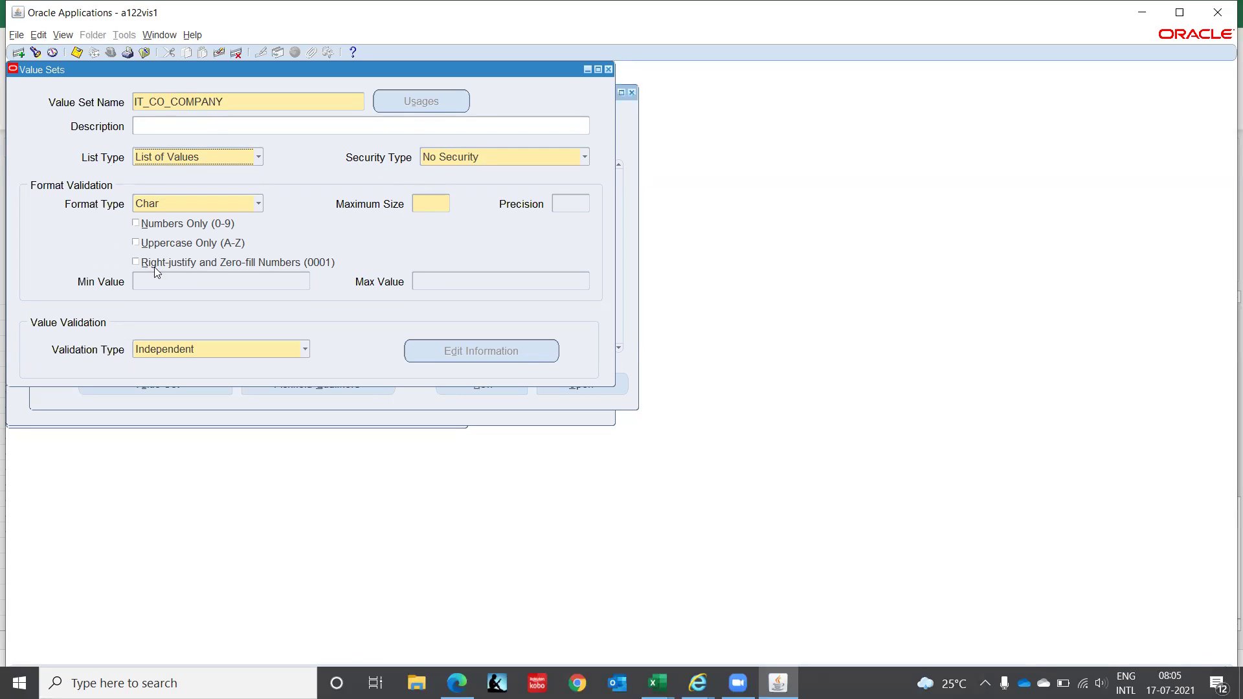
pyautogui.click(190, 200)
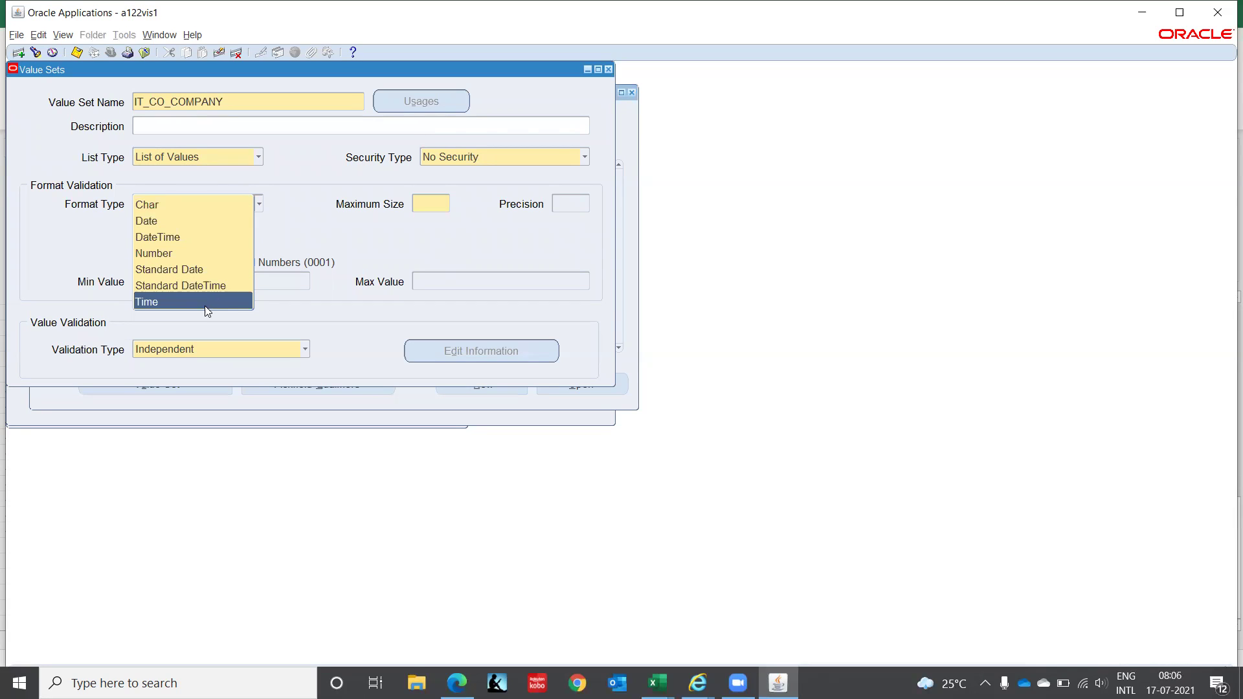
pyautogui.click(176, 201)
pyautogui.click(441, 206)
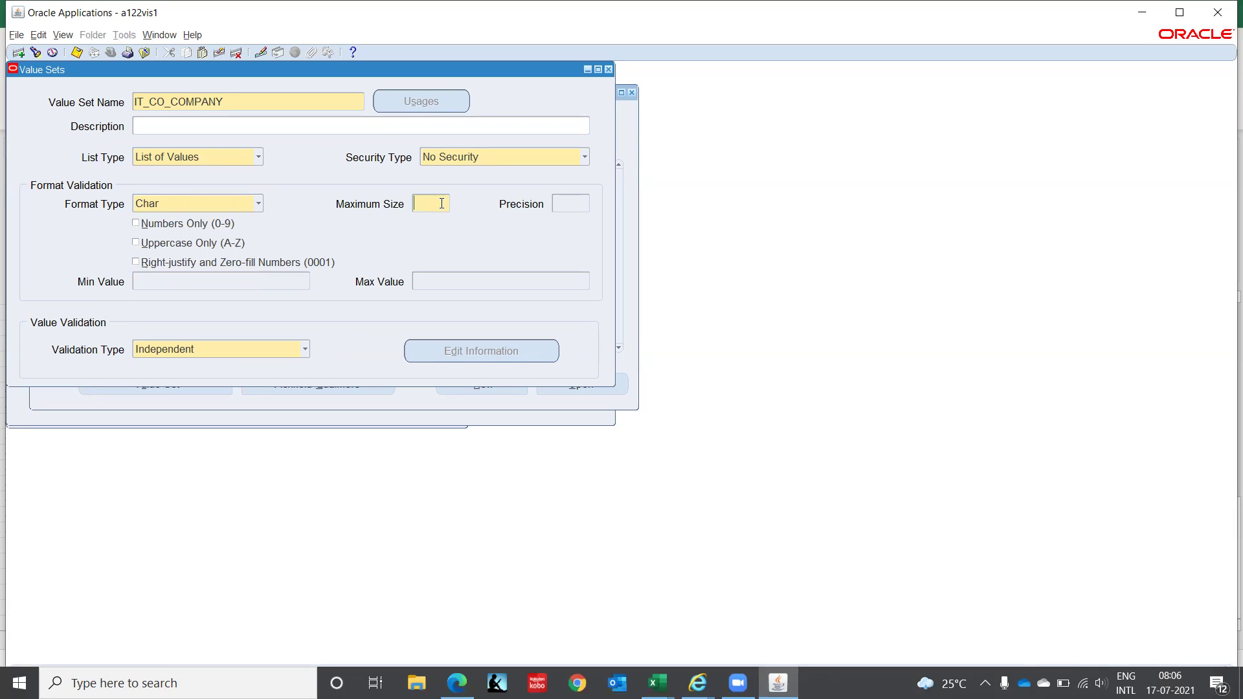
pyautogui.write('2')
pyautogui.click(74, 52)
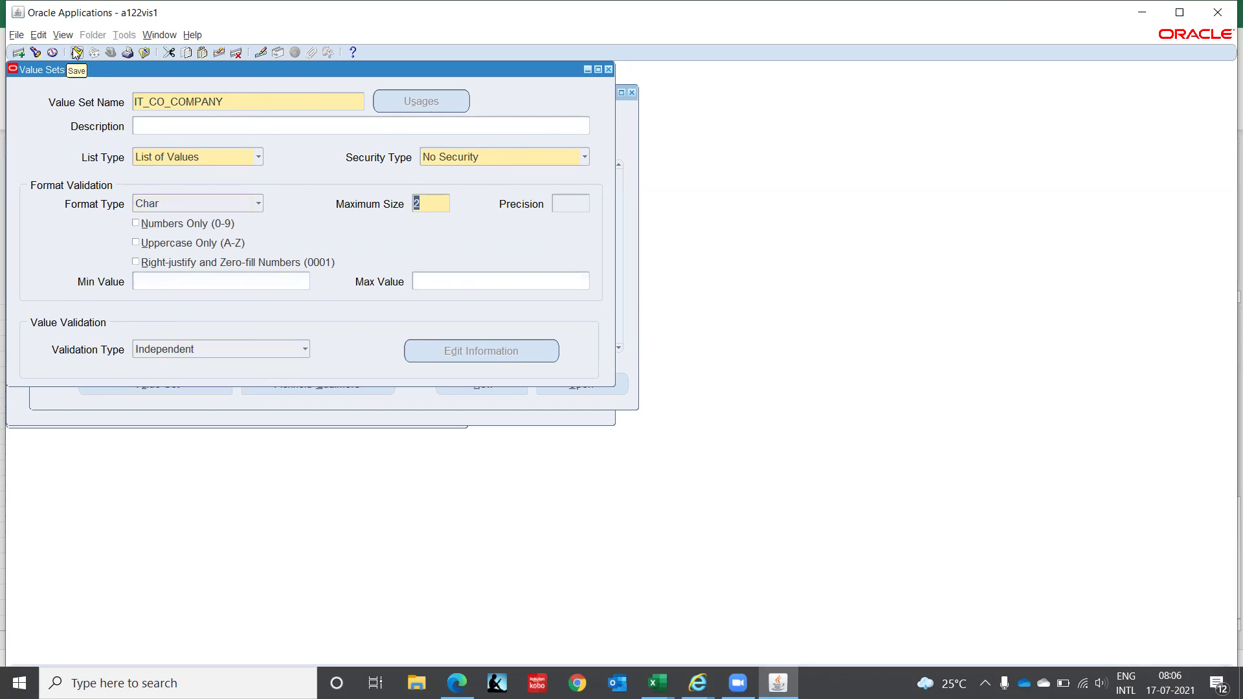
# - Copy the value set name IT_CO_COMPANY into the Company segment's value set and save the segment, accepting the caution
pyautogui.doubleClick(258, 101)
pyautogui.hotkey('ctrl', 'c')
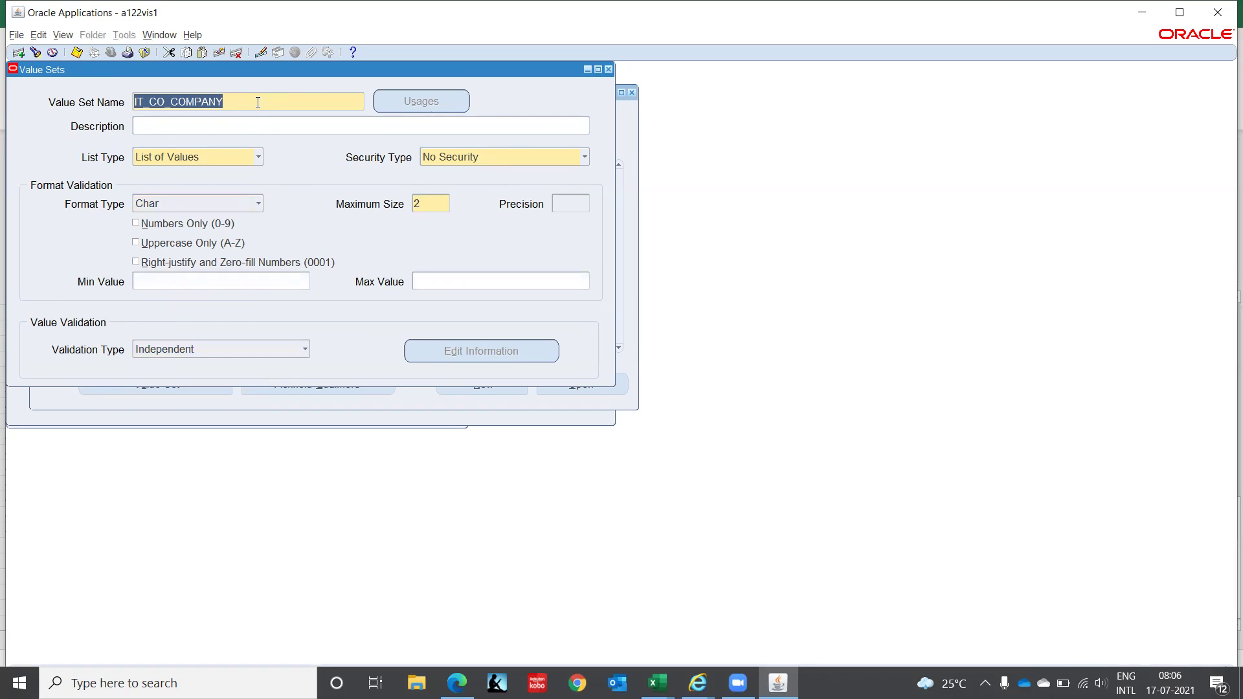
pyautogui.click(607, 69)
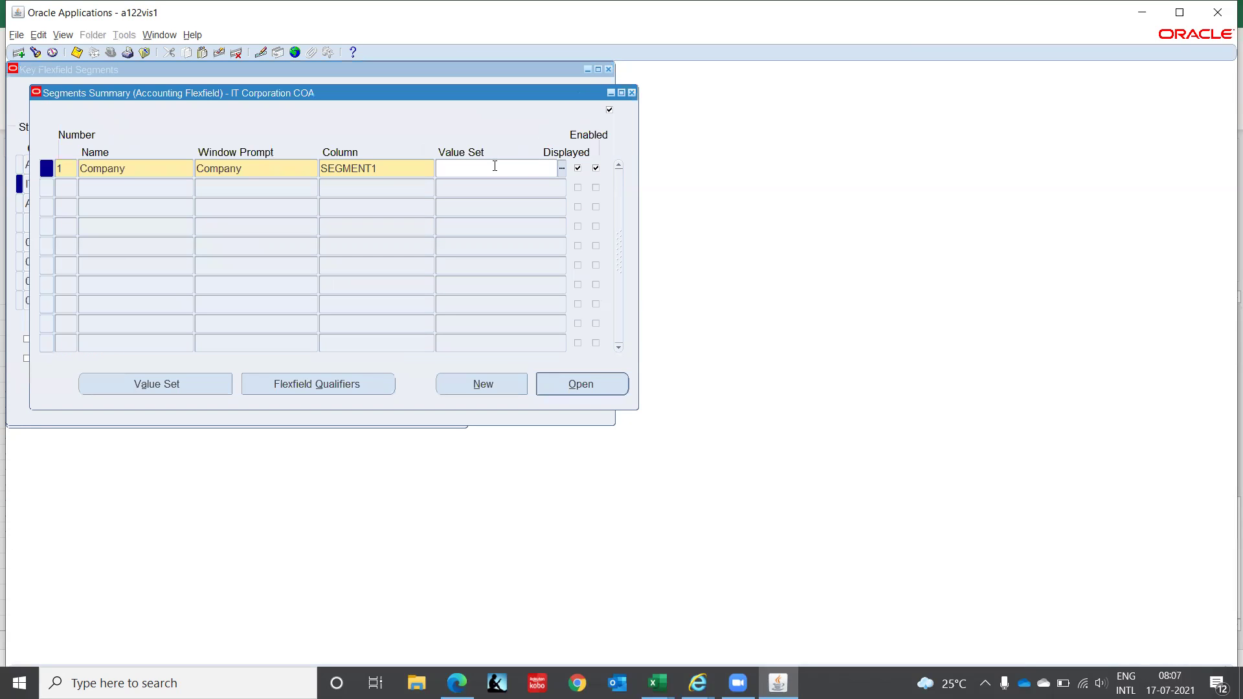
pyautogui.hotkey('ctrl', 'v')
pyautogui.press('Tab')
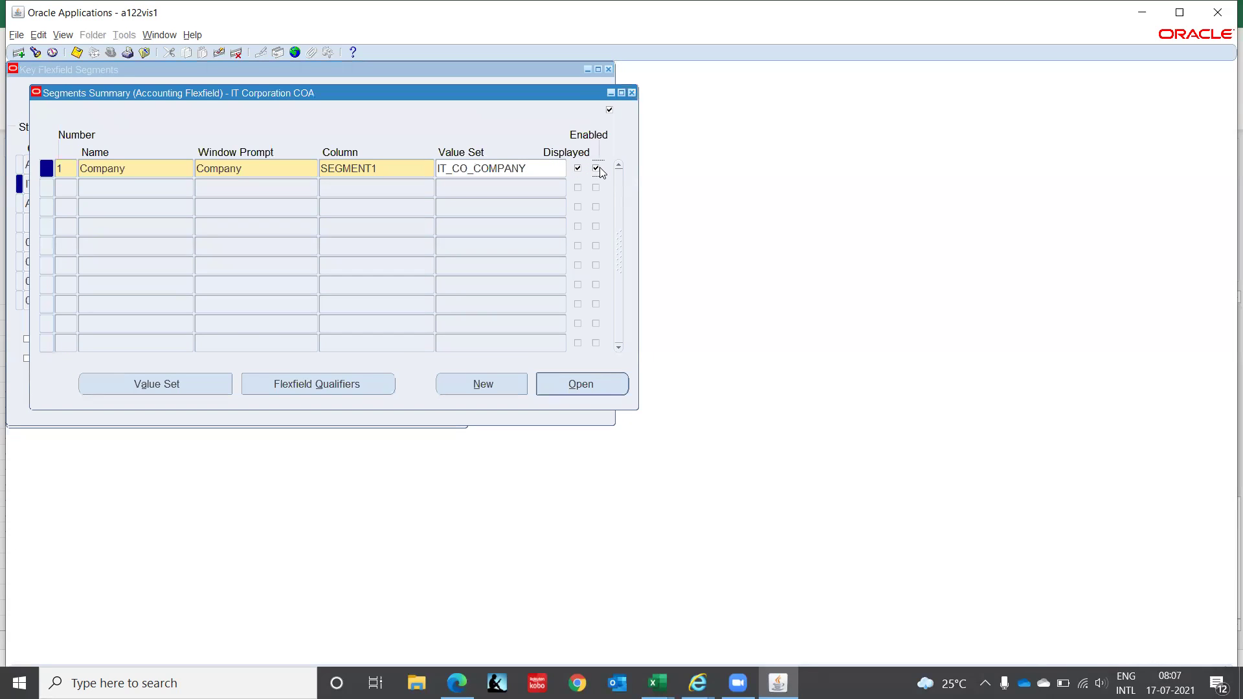
pyautogui.hotkey('ctrl', 's')
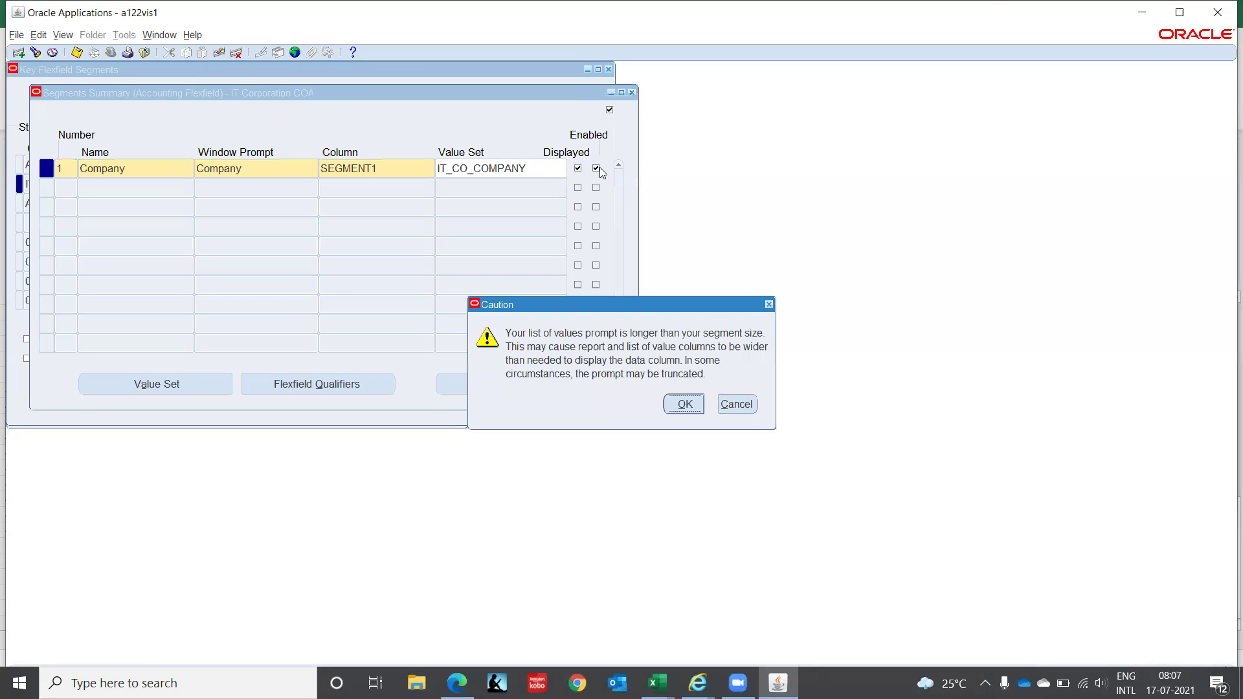
pyautogui.click(679, 404)
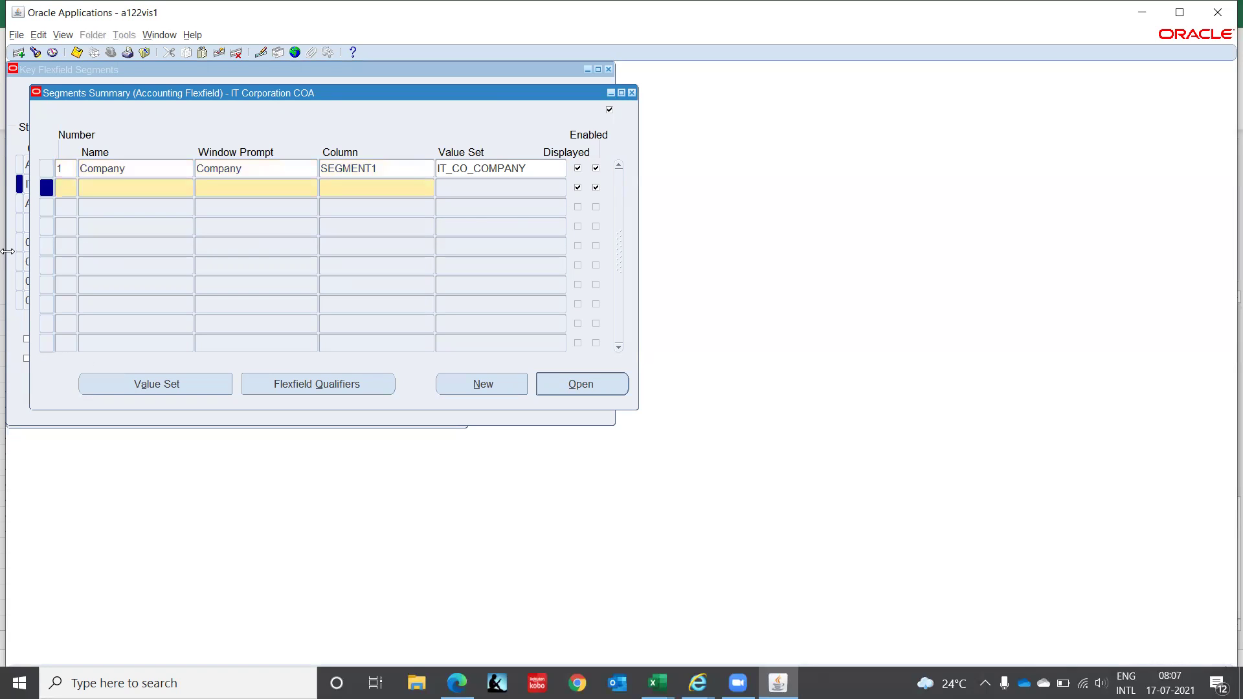
# - Define segment 2 with name and window prompt Location and column SEGMENT2
pyautogui.write('2')
pyautogui.write('Locati')
pyautogui.write('on')
pyautogui.press('Tab')
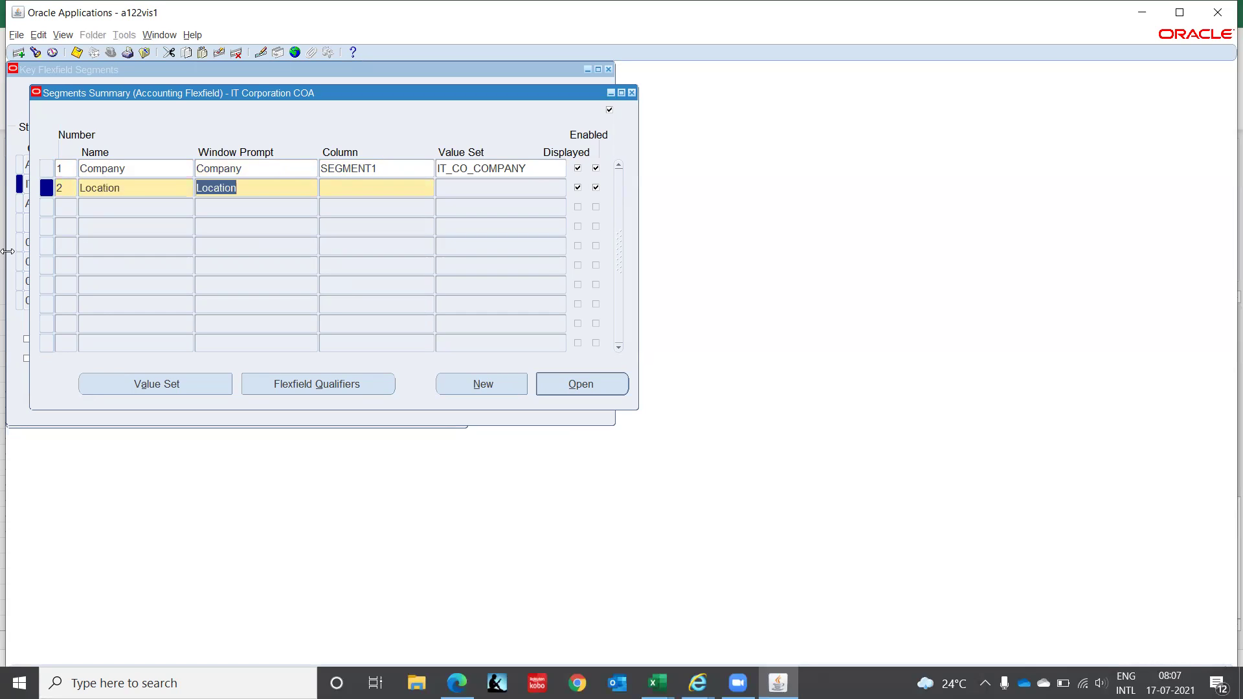
pyautogui.press('Tab')
pyautogui.write('Segme')
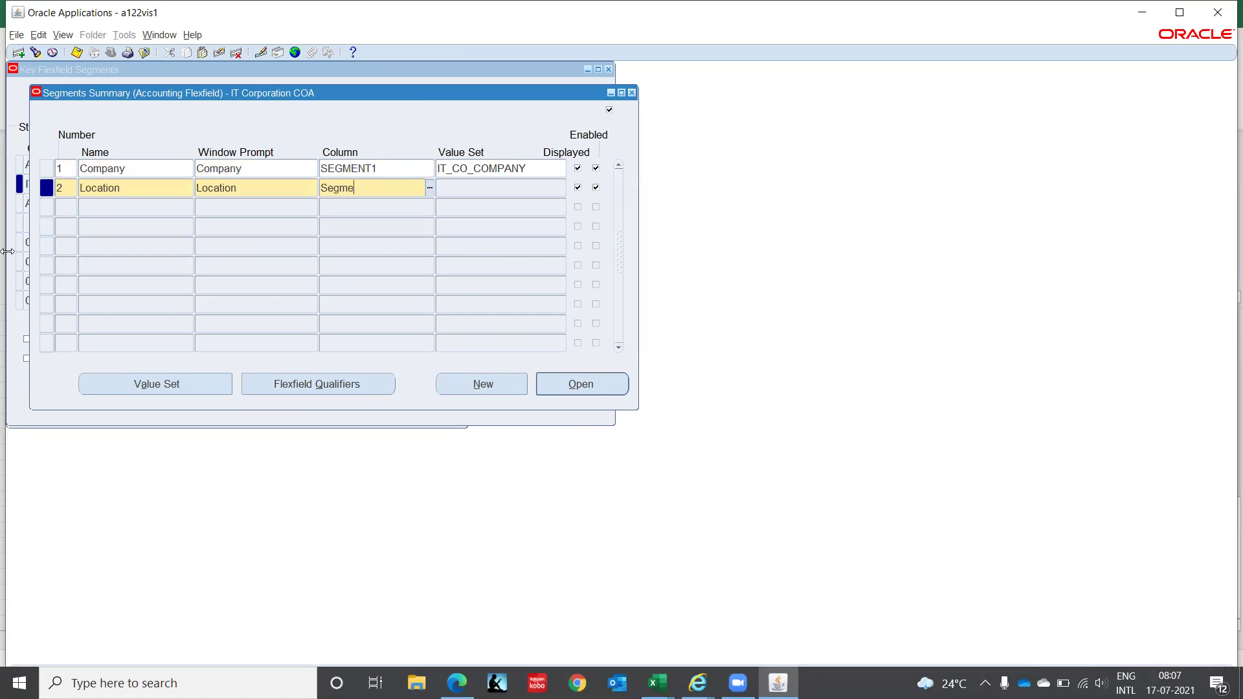
pyautogui.press('Tab')
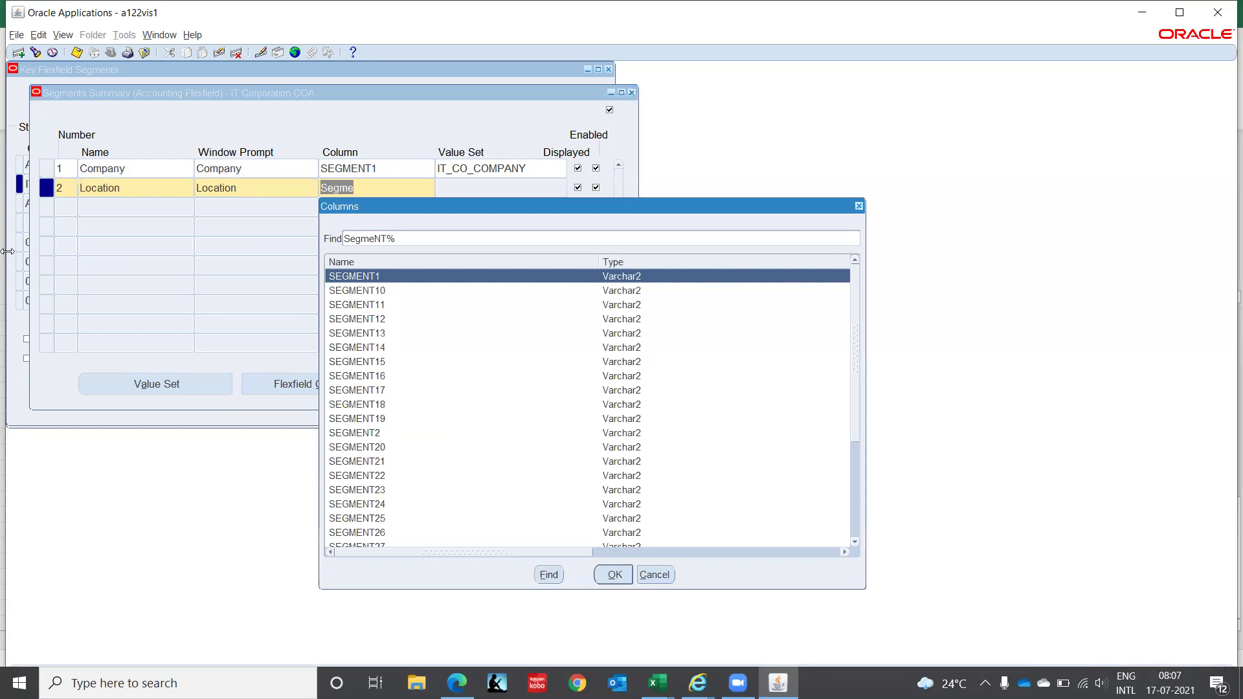
pyautogui.press('Down')
pyautogui.press('Down')
pyautogui.press('Down')
pyautogui.press('Down')
pyautogui.press('Down')
pyautogui.press('Down')
pyautogui.press('Down')
pyautogui.press('Down')
pyautogui.press('Down')
pyautogui.press('Down')
pyautogui.press('Down')
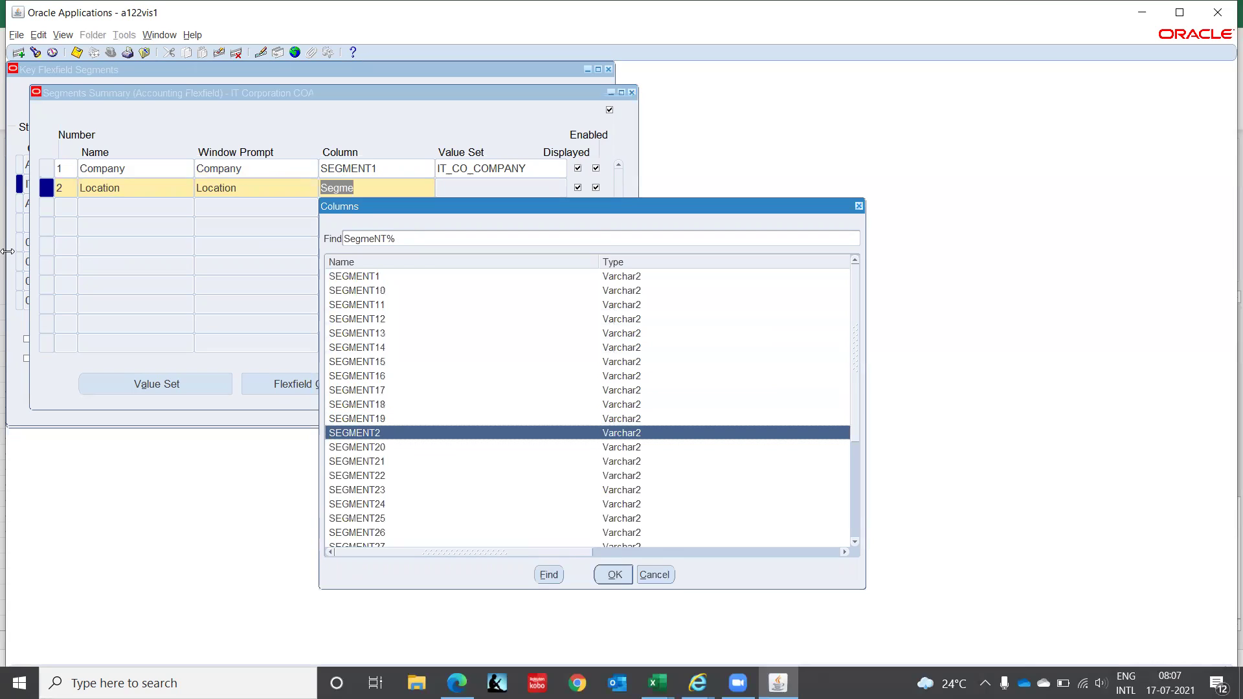
pyautogui.press('Return')
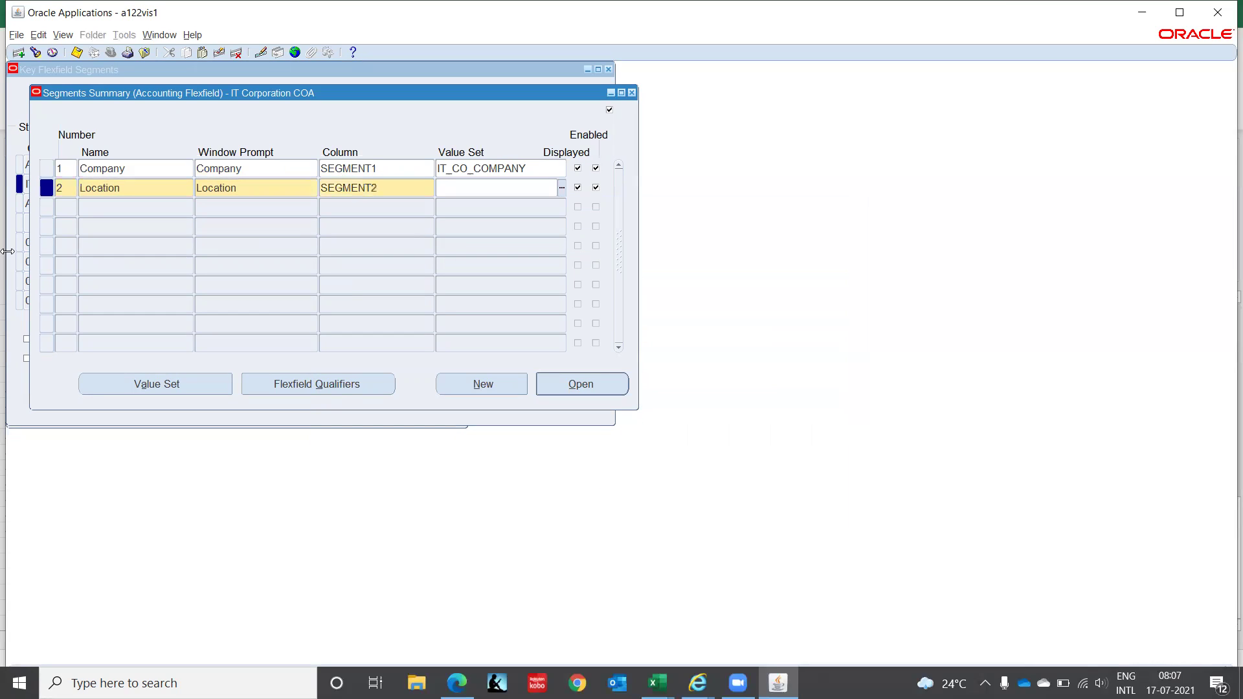
# - Create and save the value set IT_CO_LOCATION with a maximum size of 3
pyautogui.click(184, 386)
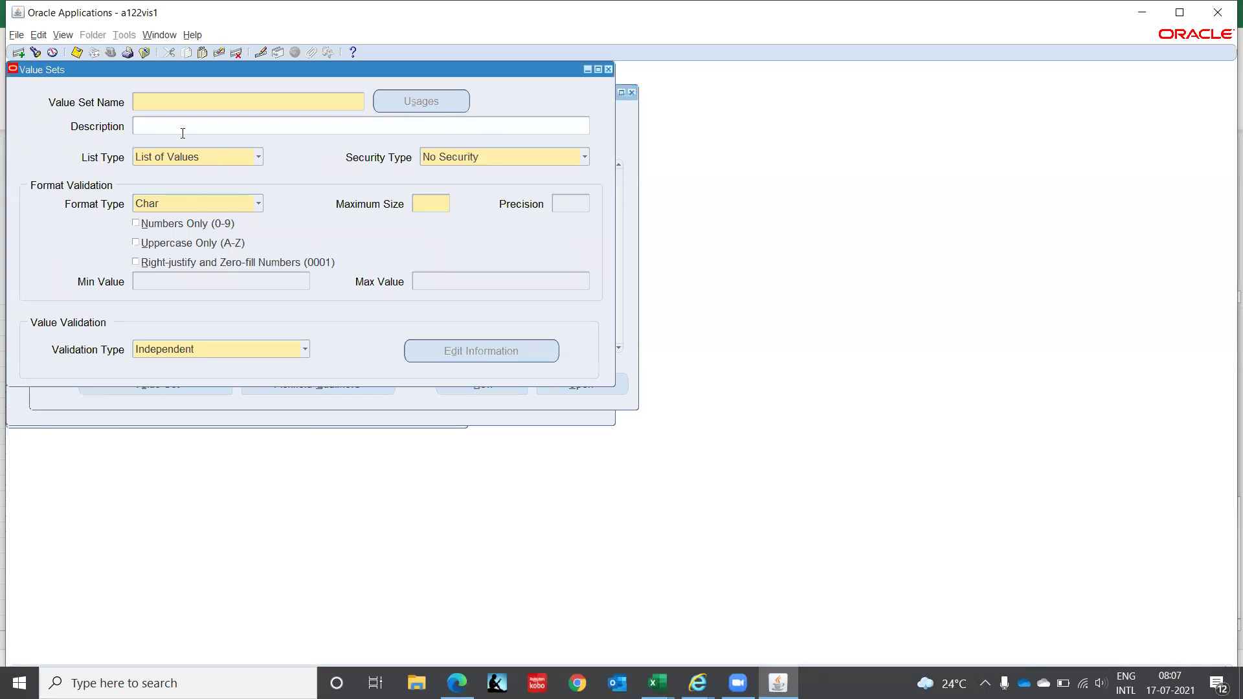
pyautogui.write('IT_CO_LOCATION')
pyautogui.press('Tab')
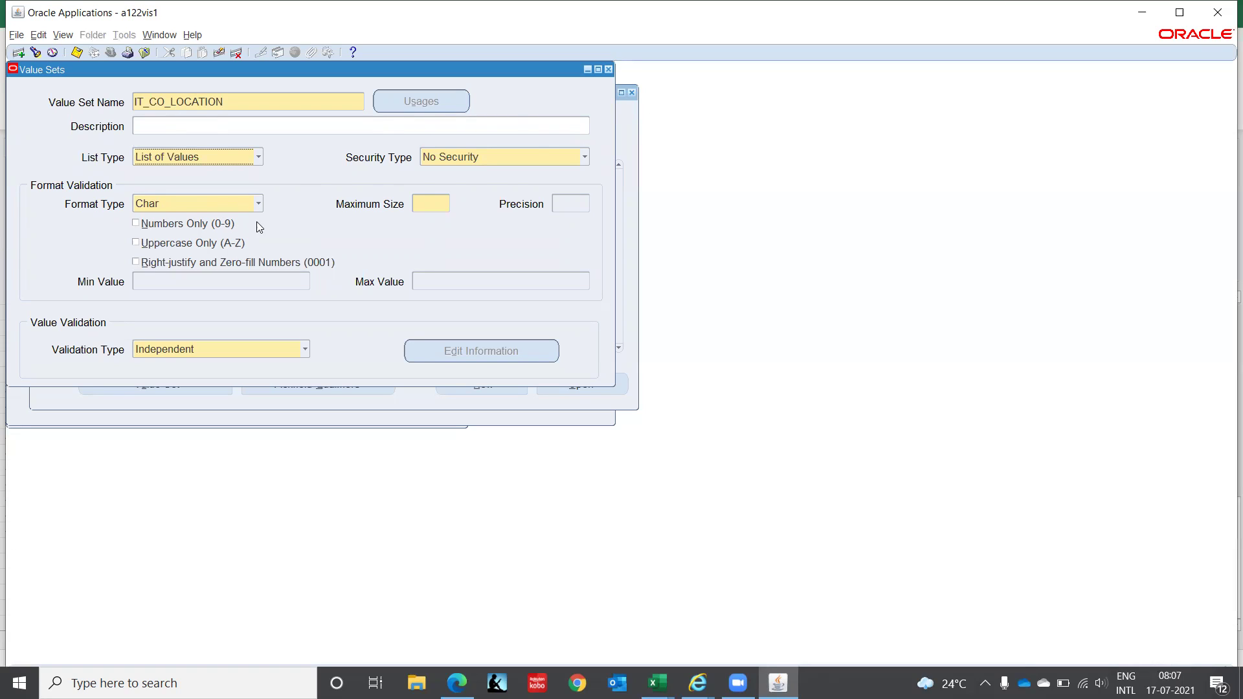
pyautogui.click(427, 203)
pyautogui.hotkey('ctrl', 's')
# - Copy the value set name IT_CO_LOCATION into the Location segment's value set and save the segment, accepting the caution
pyautogui.click(253, 98)
pyautogui.hotkey('ctrl', 'c')
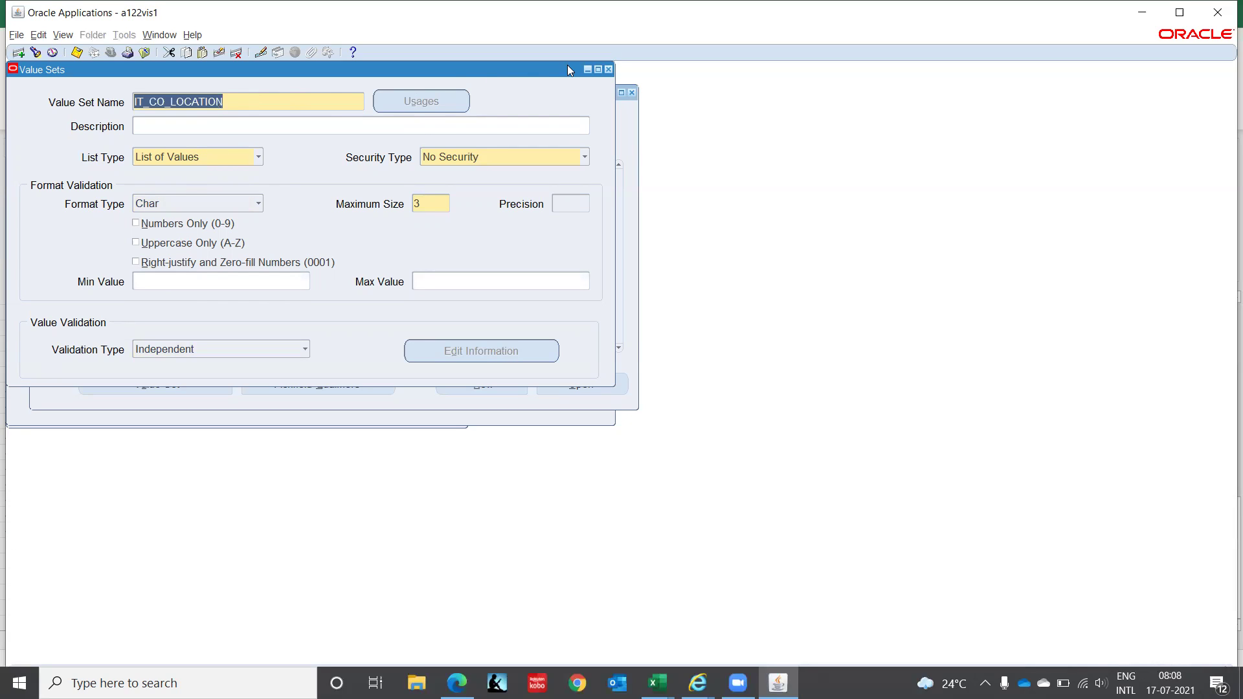
pyautogui.click(608, 68)
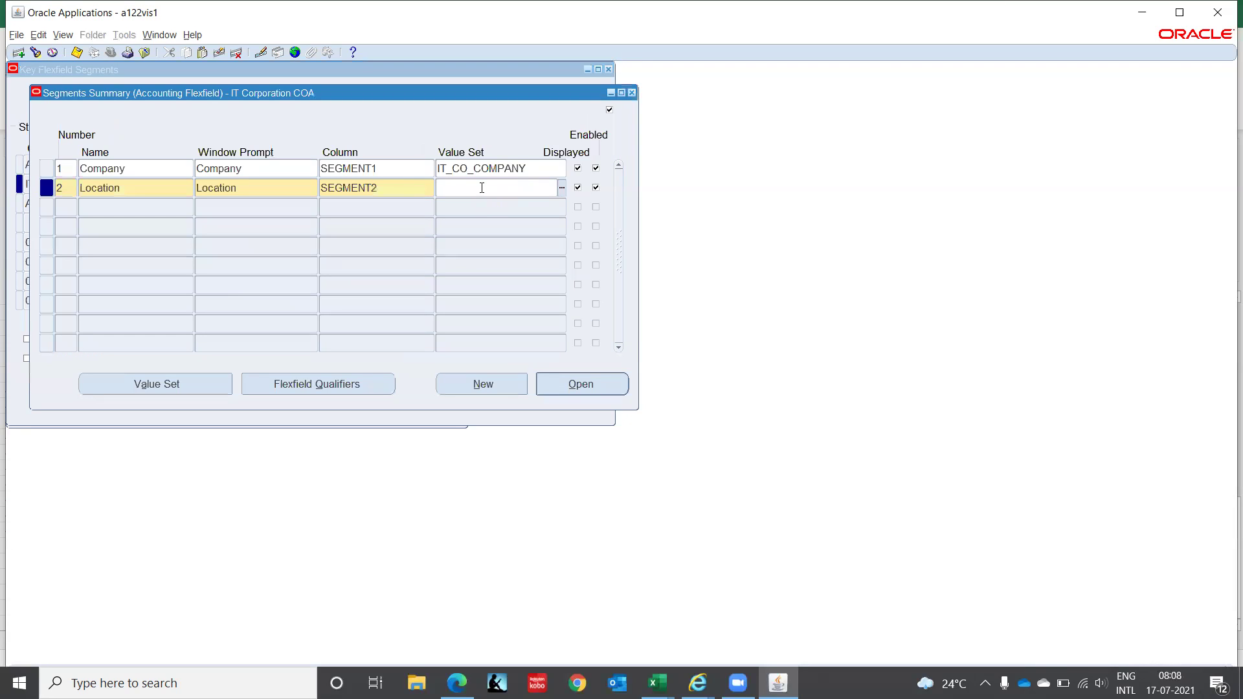
pyautogui.hotkey('ctrl', 'v')
pyautogui.press('Tab')
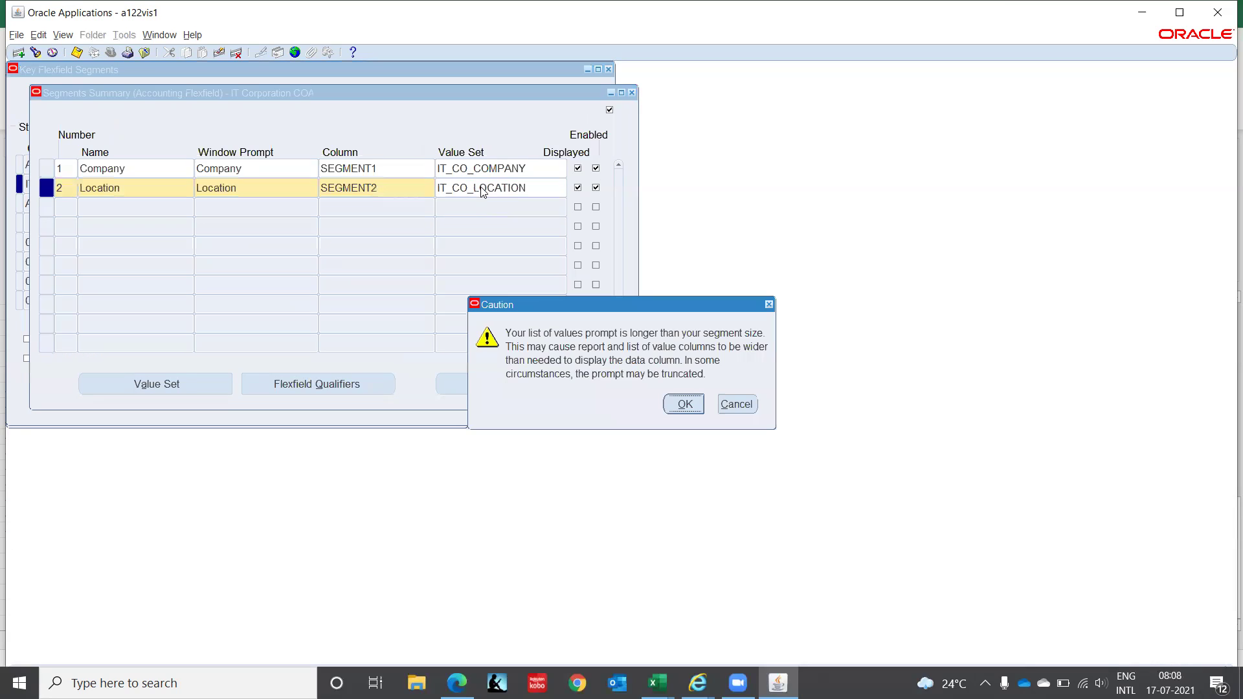
pyautogui.press('Return')
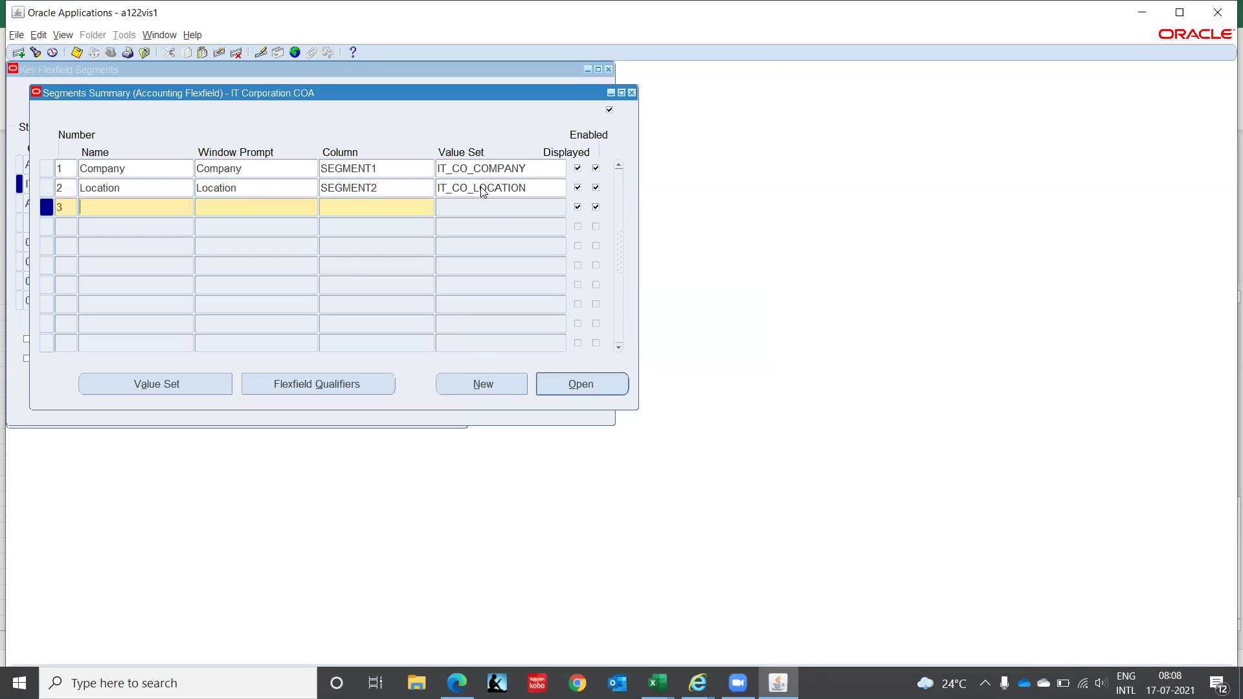
# - Define segment 3 with name and window prompt Function and column SEGMENT3
pyautogui.write('Function')
pyautogui.press('Tab')
pyautogui.press('Tab')
pyautogui.write('Segment3')
pyautogui.press('Tab')
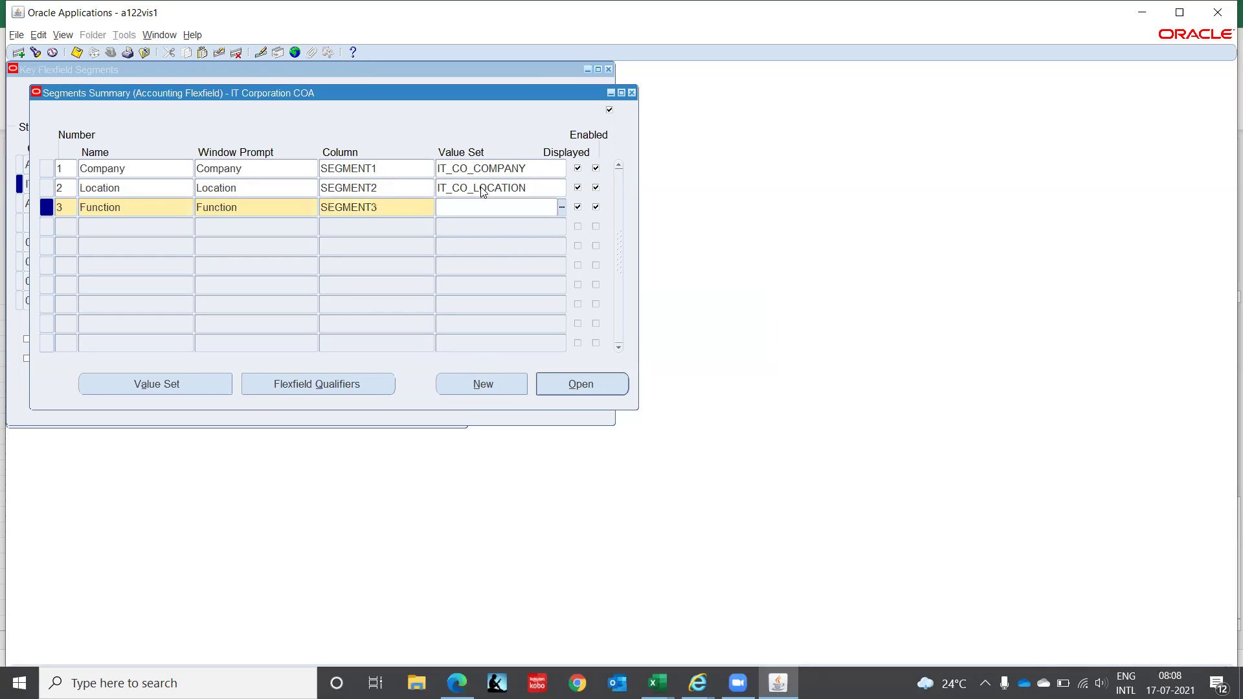
# - Create and save the value set IT_CO_FUNCTION with a maximum size of 3
pyautogui.click(206, 385)
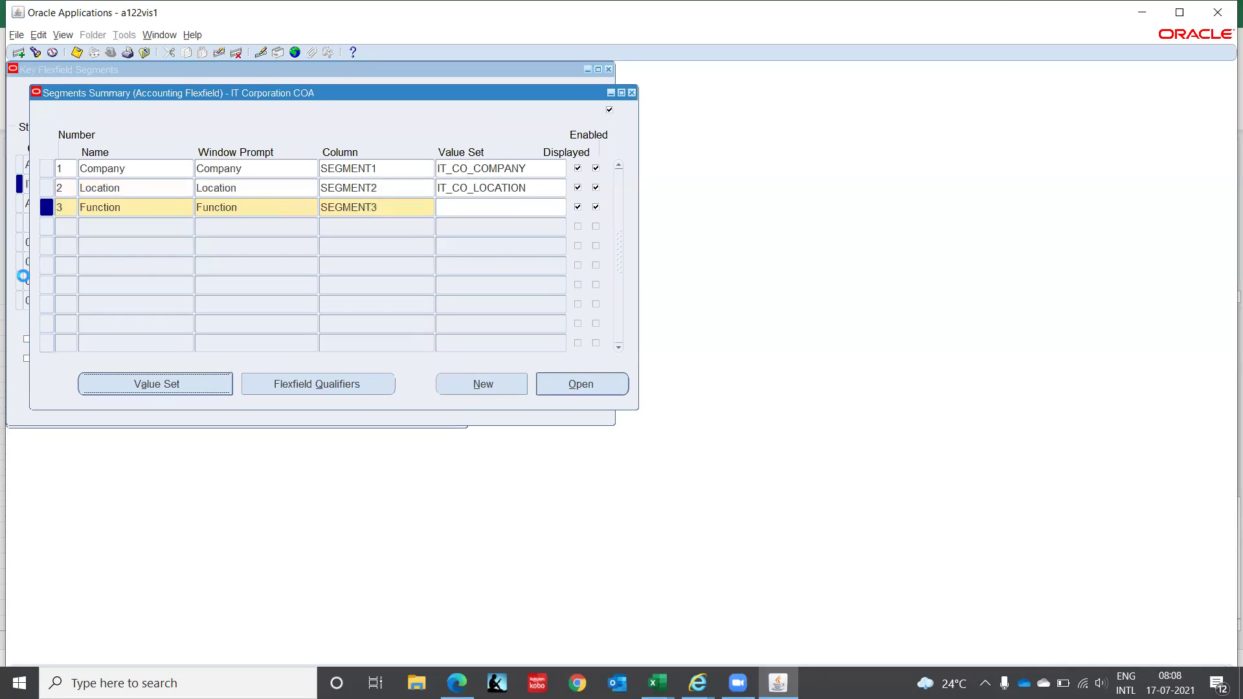
pyautogui.write('IT_CO')
pyautogui.write('_U')
pyautogui.write('ION')
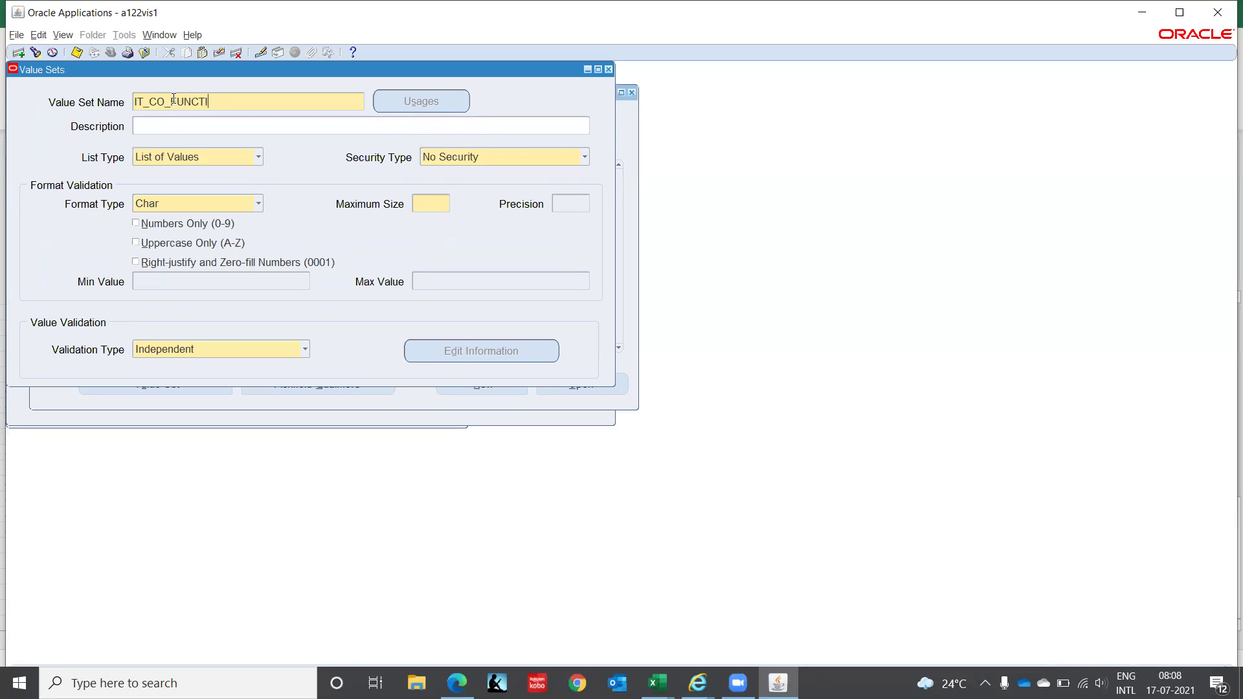
pyautogui.press('Tab')
pyautogui.press('Tab')
pyautogui.press('Tab')
pyautogui.press('Tab')
pyautogui.write('3')
pyautogui.hotkey('ctrl', 's')
# - Copy the value set name IT_CO_FUNCTION into the Function segment's value set and save the segment, accepting the caution
pyautogui.click(251, 102)
pyautogui.hotkey('ctrl', 'c')
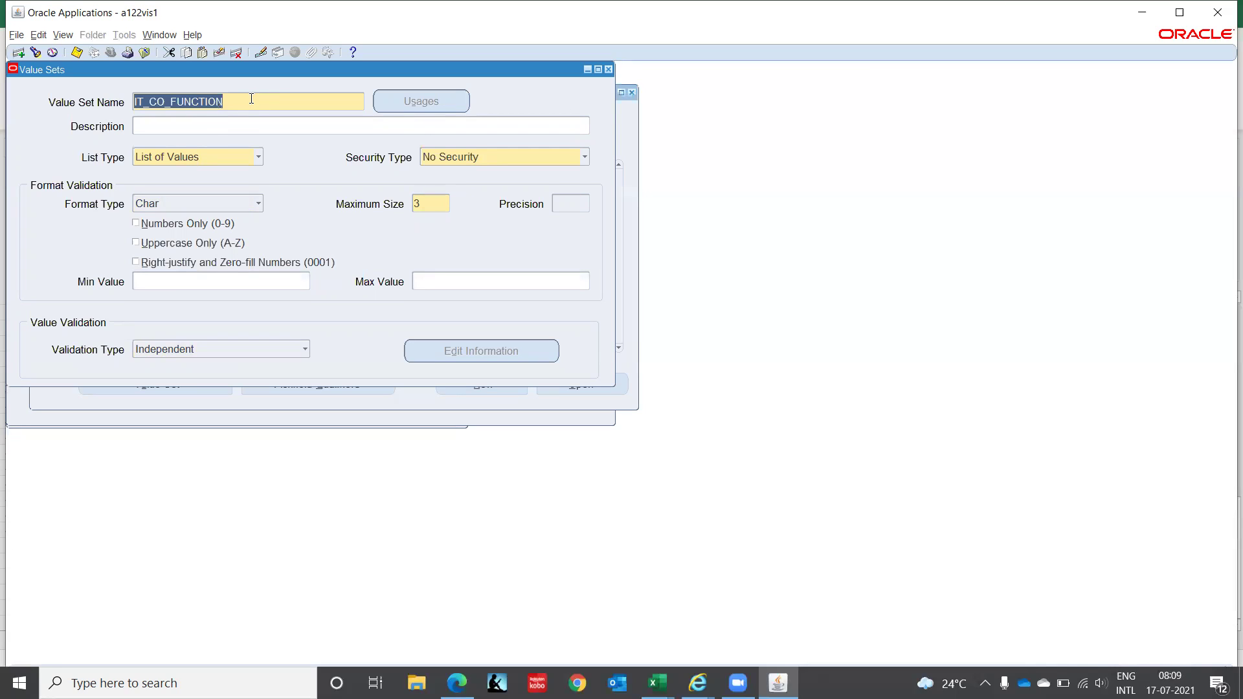
pyautogui.hotkey('alt', 'Tab')
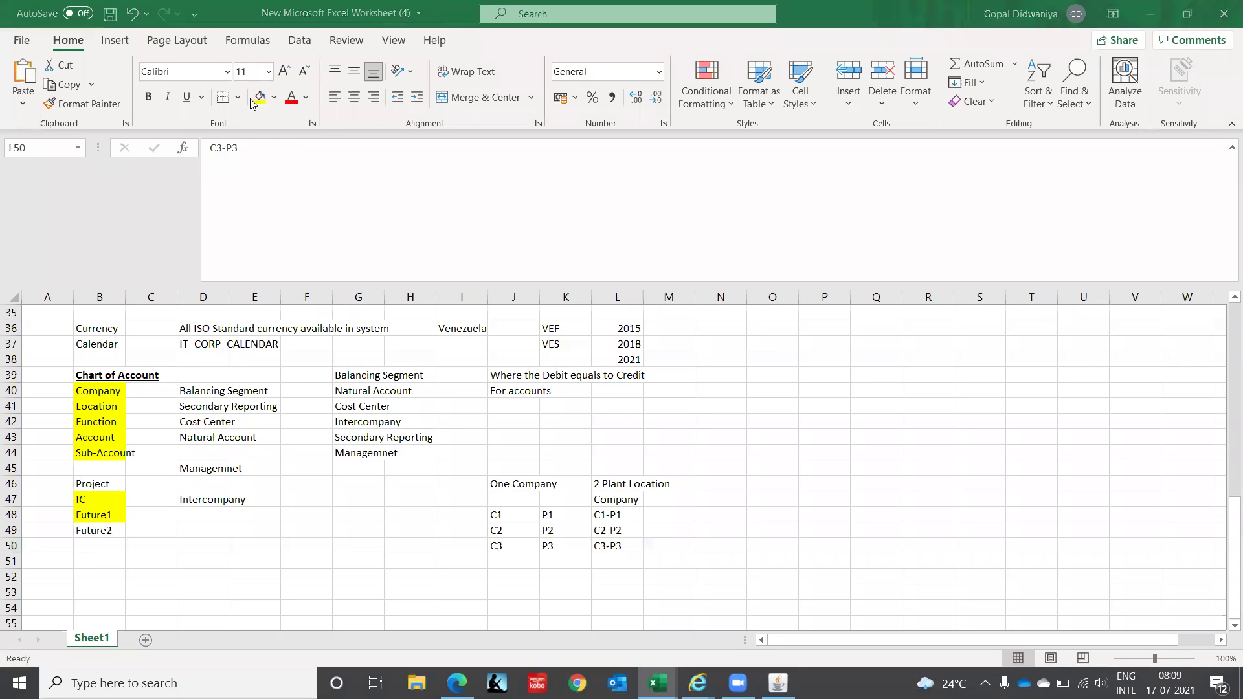
pyautogui.hotkey('alt', 'Tab')
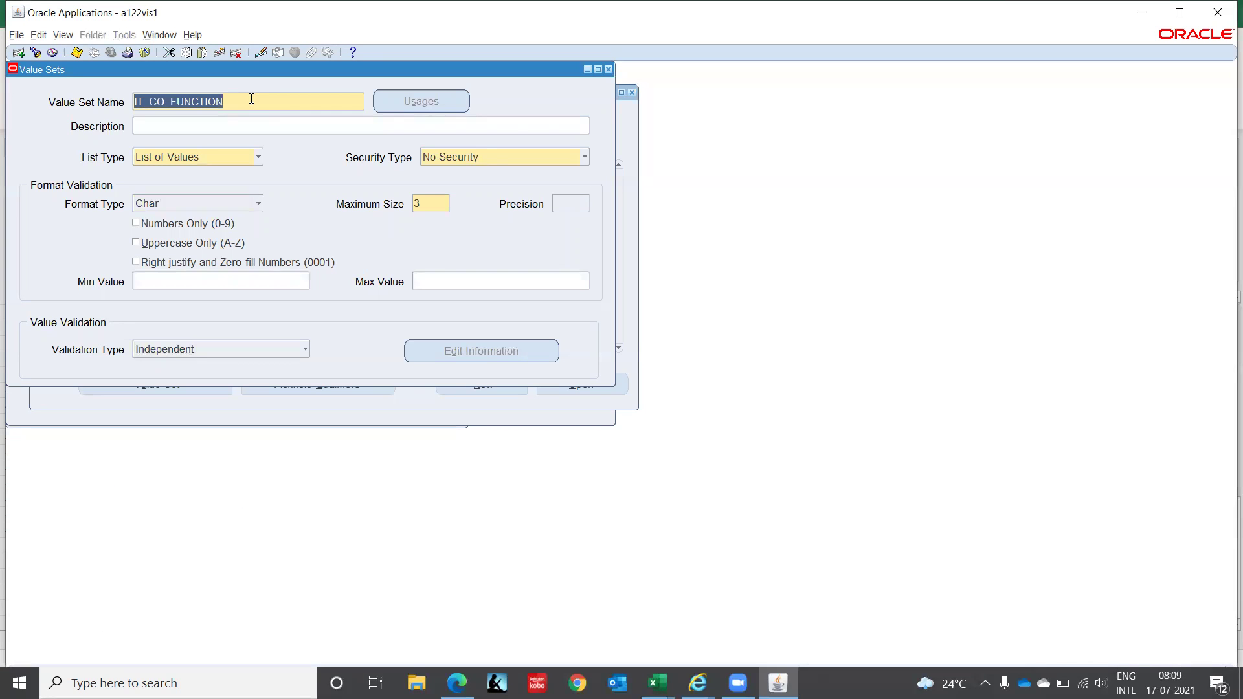
pyautogui.click(608, 68)
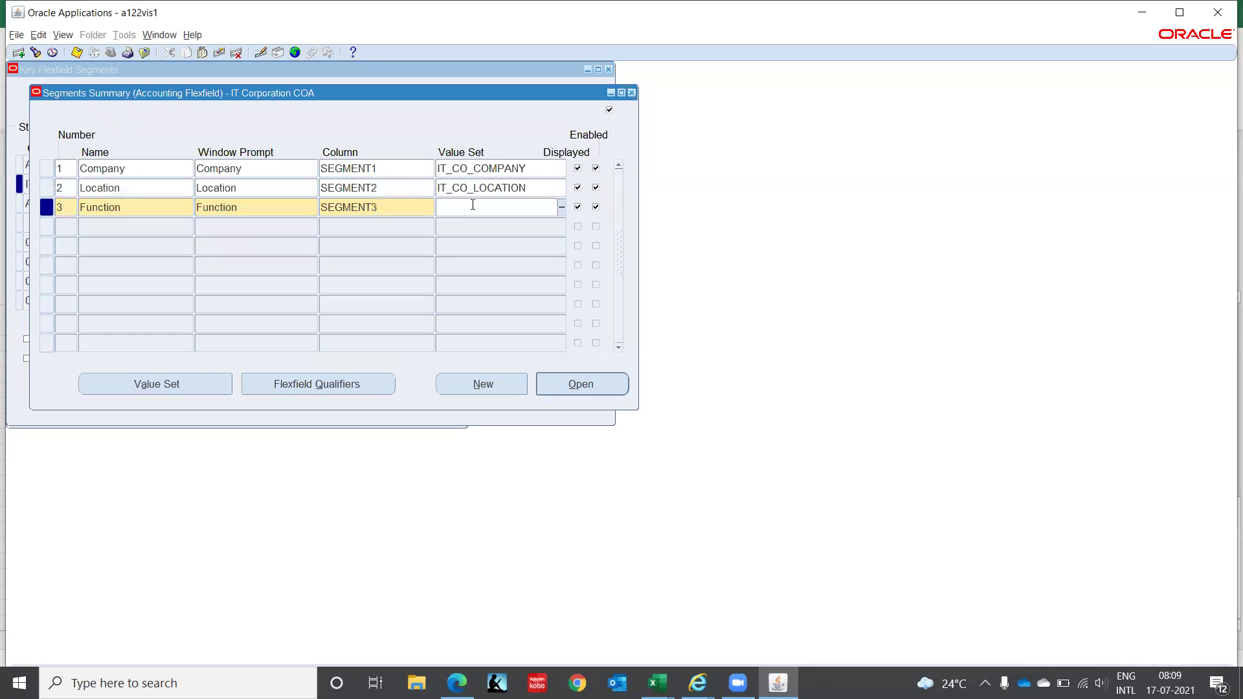
pyautogui.hotkey('ctrl', 'v')
pyautogui.press('Tab')
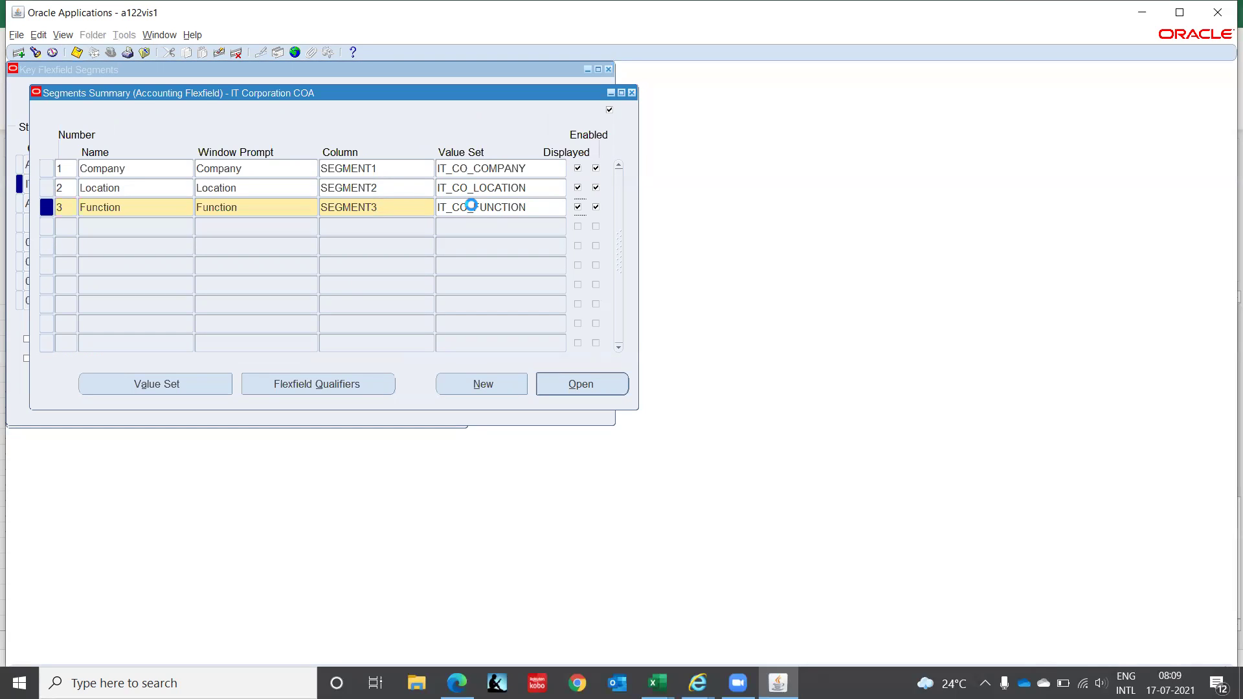
pyautogui.hotkey('ctrl', 's')
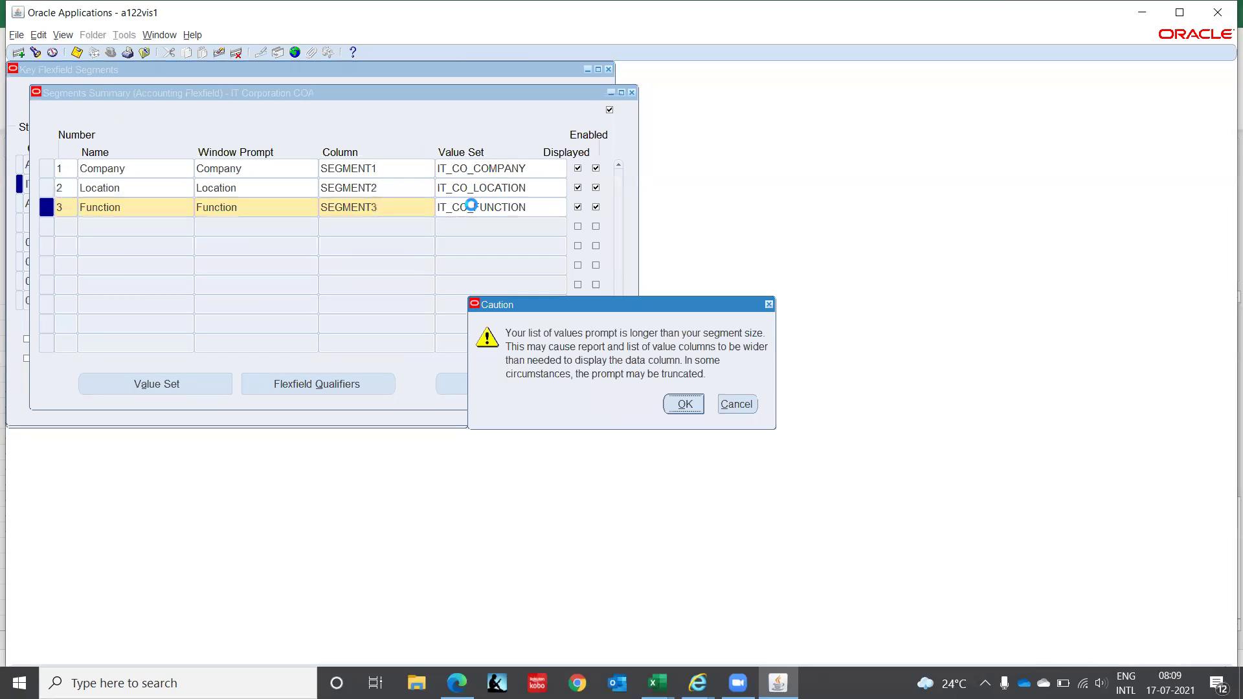
pyautogui.press('Return')
# - Define segment 4 with name and window prompt Account and column SEGMENT4
pyautogui.write('4')
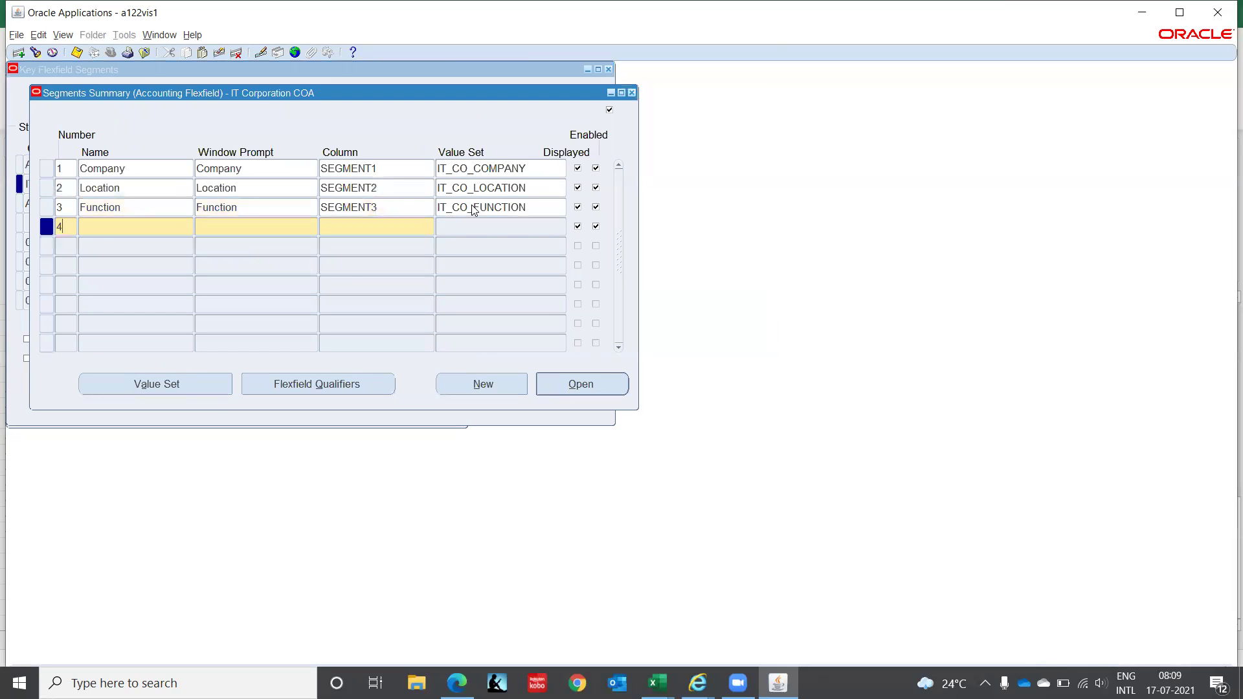
pyautogui.press('Tab')
pyautogui.write('Account')
pyautogui.press('Tab')
pyautogui.press('Tab')
pyautogui.write('SEGM')
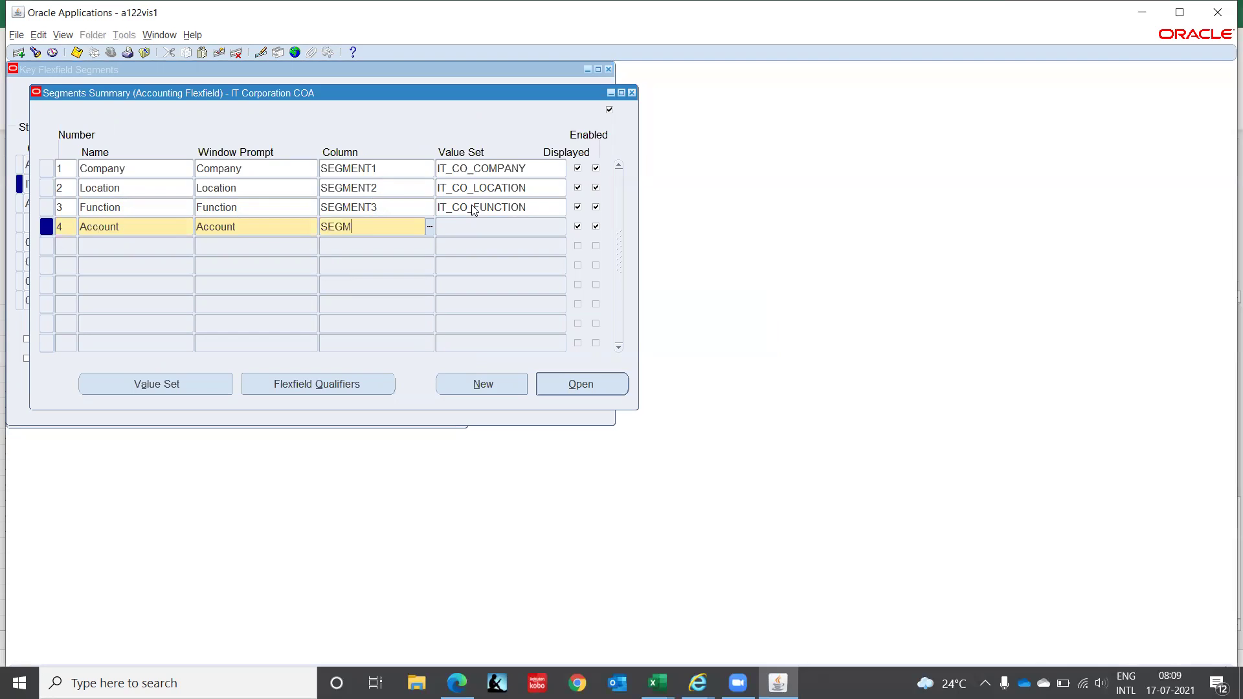
pyautogui.write('ENT4')
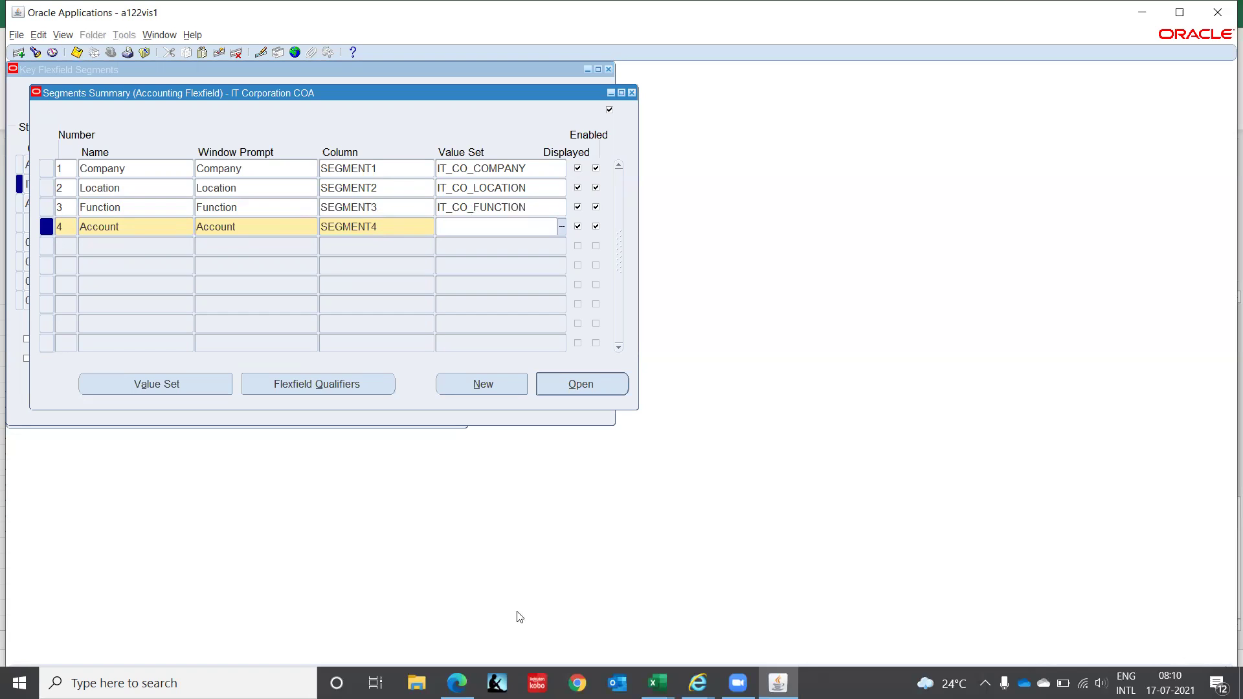
# - Switch to the Oracle 09112020 workbook and copy the India - Accounts heading from its CoA St sheet into the Account segment's value set
pyautogui.click(657, 683)
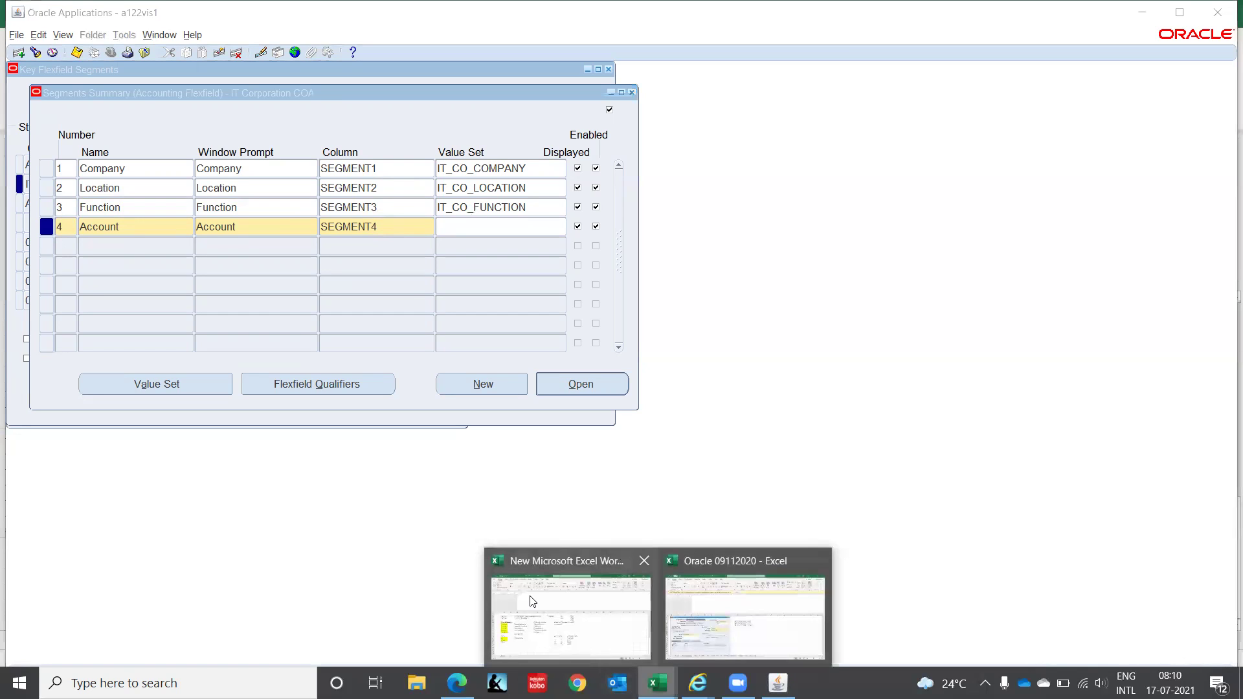
pyautogui.click(731, 624)
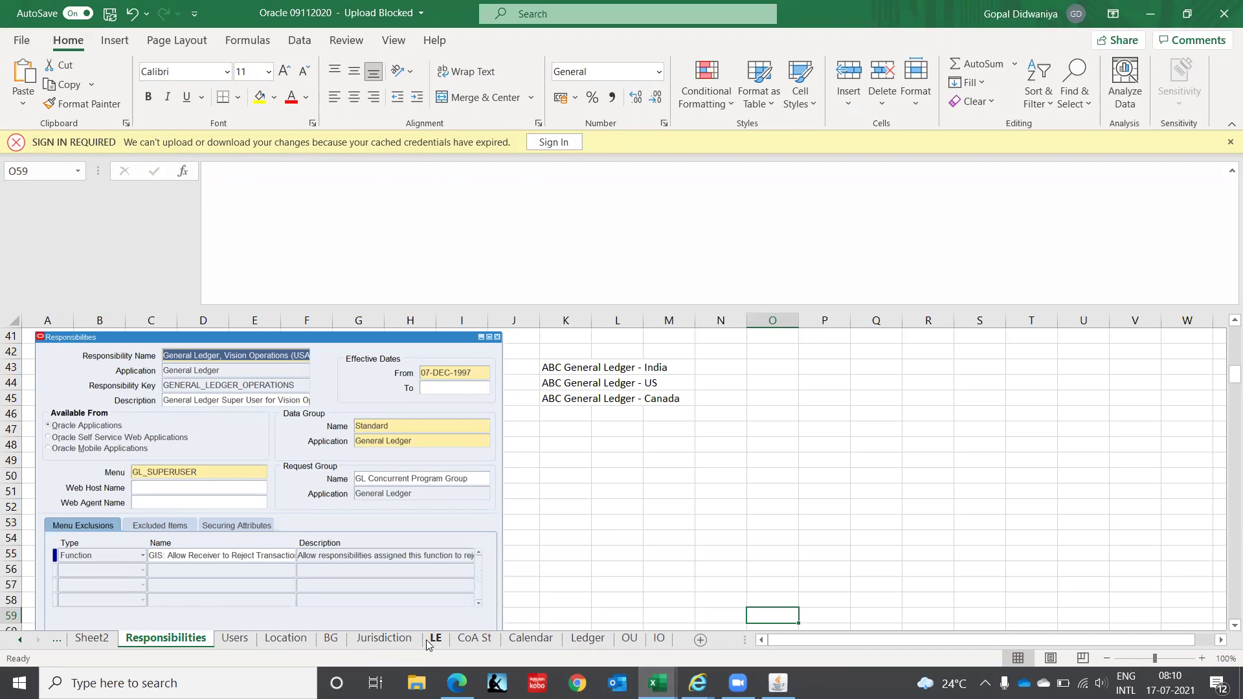
pyautogui.click(475, 640)
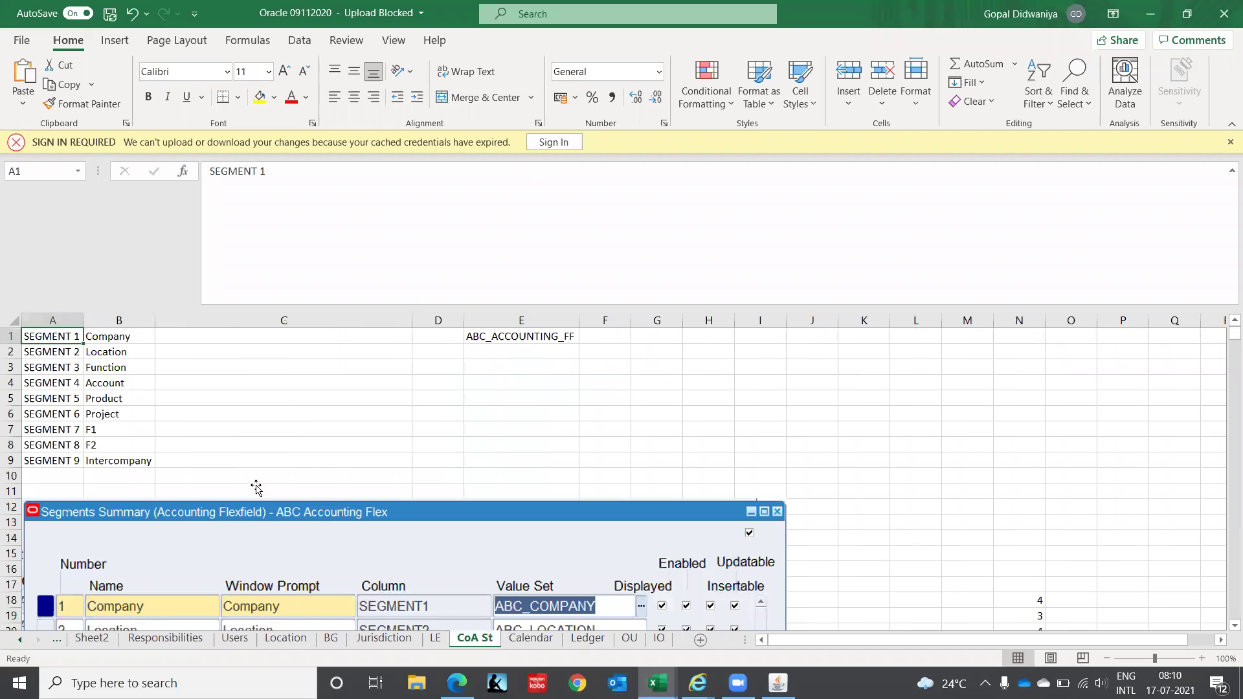
pyautogui.click(918, 459)
pyautogui.press('Down')
pyautogui.press('Down')
pyautogui.press('Down')
pyautogui.press('Down')
pyautogui.press('Down')
pyautogui.press('Down')
pyautogui.press('Down')
pyautogui.press('Down')
pyautogui.press('Down')
pyautogui.press('Down')
pyautogui.press('Down')
pyautogui.press('Down')
pyautogui.press('Down')
pyautogui.press('Down')
pyautogui.press('Down')
pyautogui.press('Down')
pyautogui.press('Down')
pyautogui.press('Down')
pyautogui.press('Down')
pyautogui.press('Down')
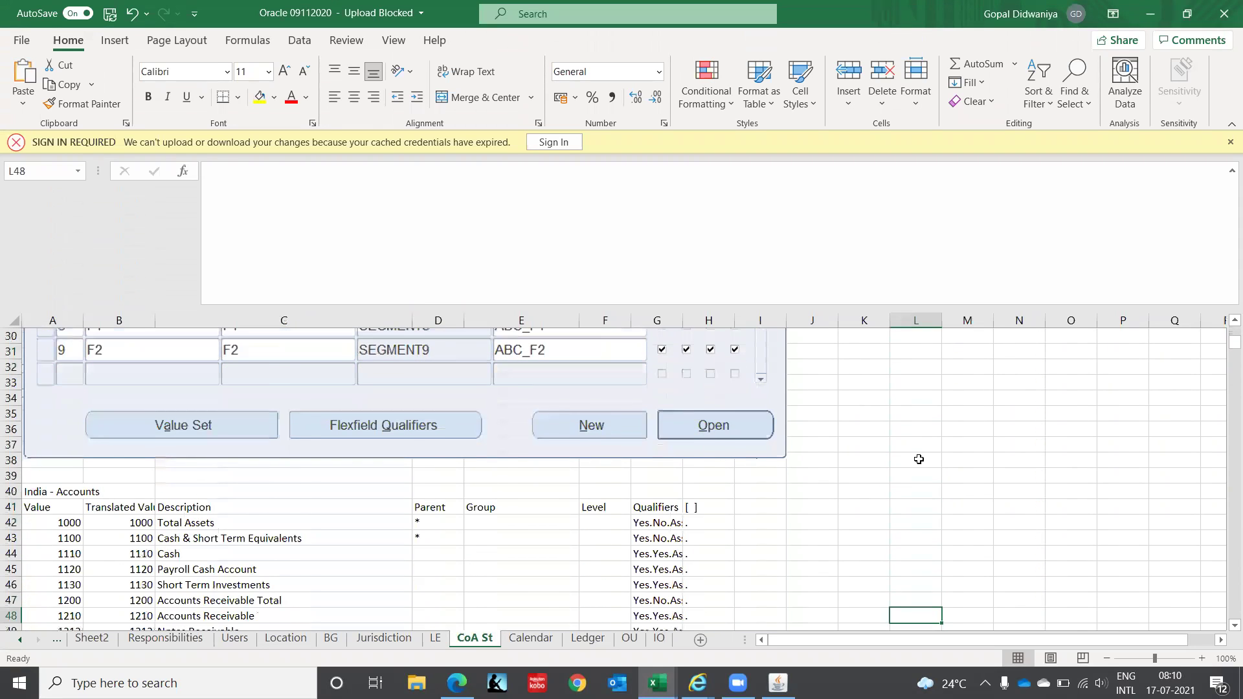
pyautogui.click(42, 493)
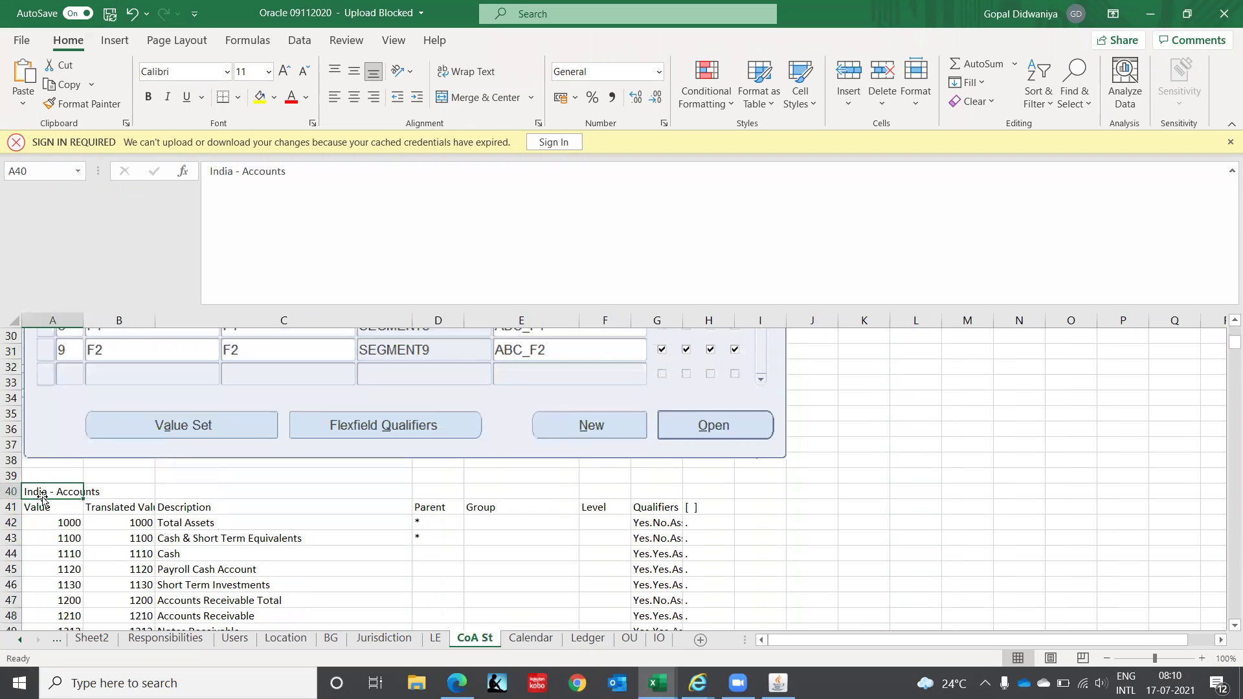
pyautogui.hotkey('ctrl', 'c')
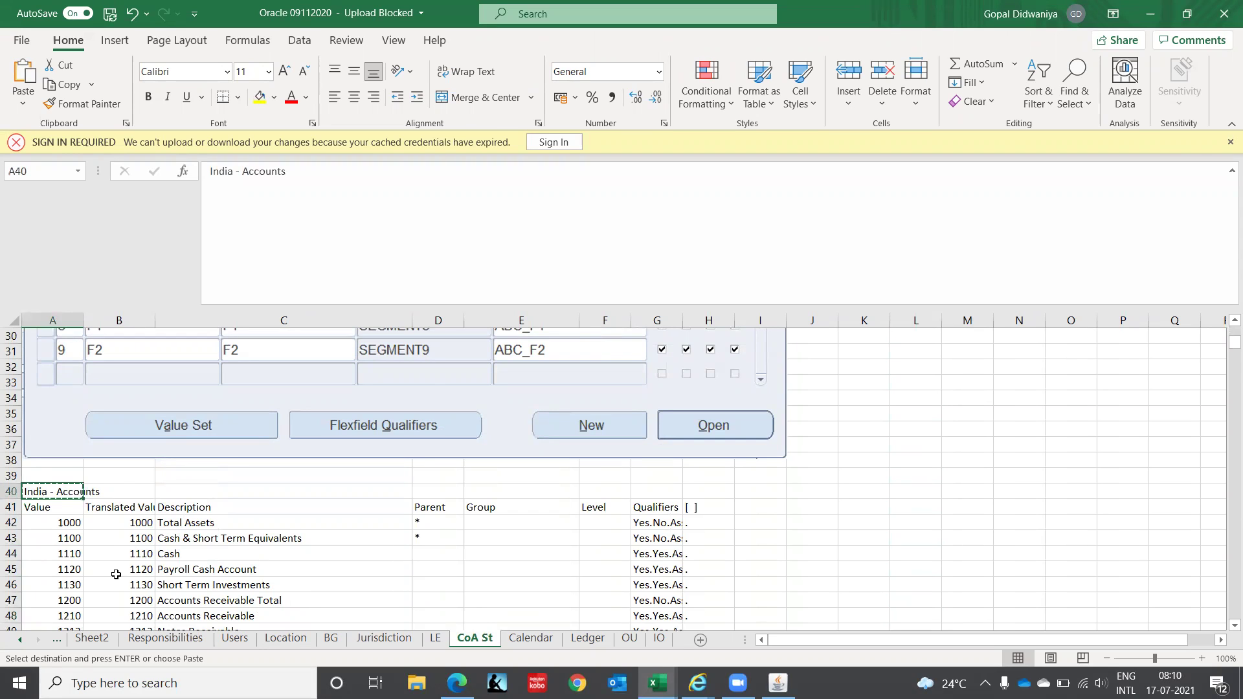
pyautogui.hotkey('alt', 'Tab')
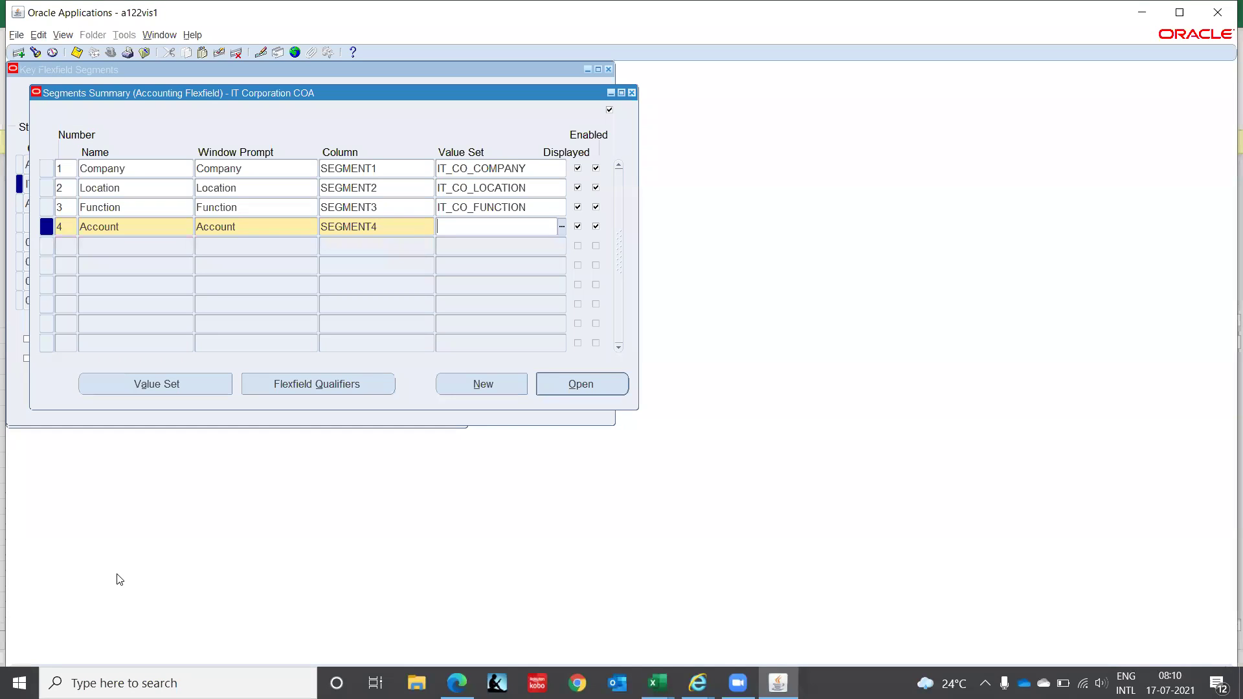
pyautogui.hotkey('ctrl', 'v')
pyautogui.hotkey('shift', 'Home')
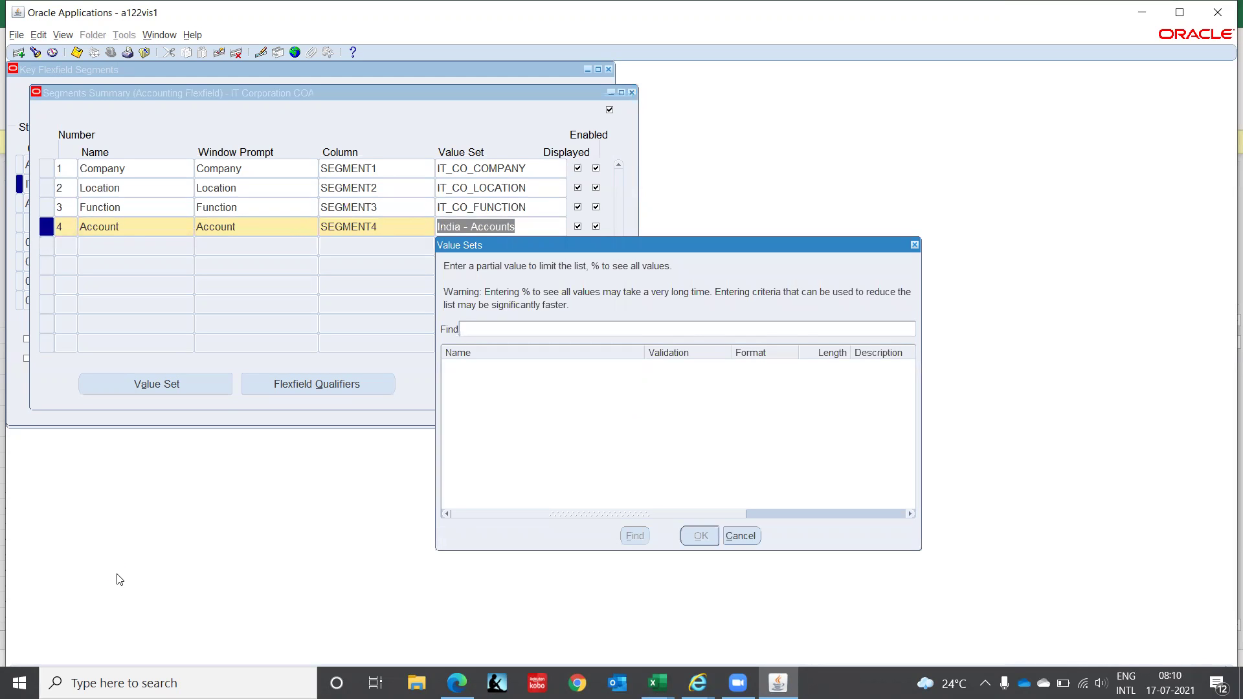
# - Search the value sets for India%, assign India - Account to the Account segment, and accept the caution
pyautogui.write('India %')
pyautogui.press('Return')
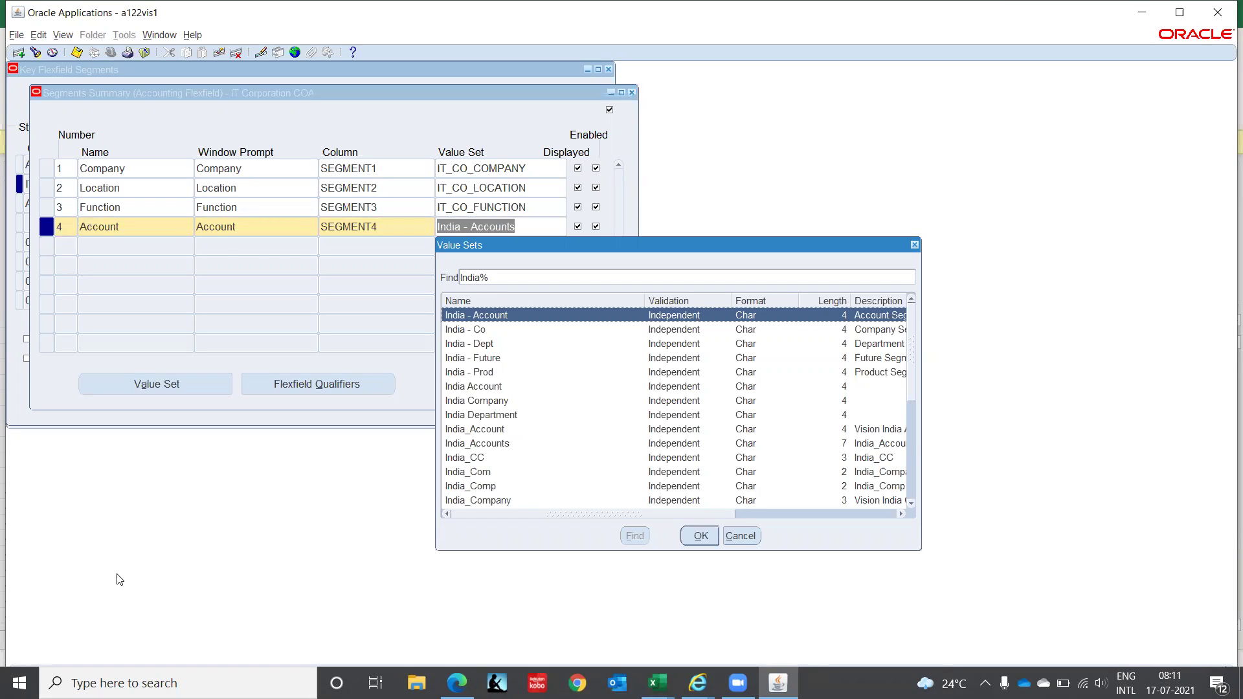
pyautogui.press('Down')
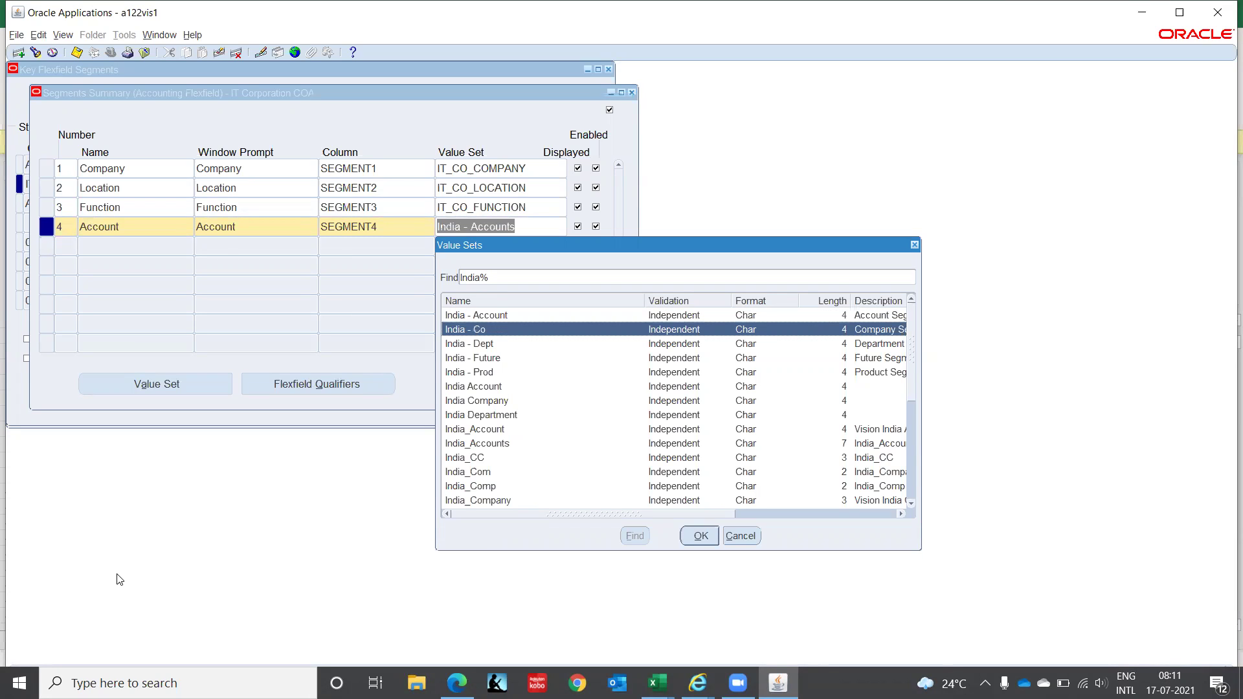
pyautogui.press('Down')
pyautogui.press('Down')
pyautogui.press('Down')
pyautogui.press('Down')
pyautogui.press('Down')
pyautogui.press('Down')
pyautogui.press('Down')
pyautogui.press('Down')
pyautogui.press('Down')
pyautogui.press('Down')
pyautogui.press('Down')
pyautogui.press('Down')
pyautogui.press('Down')
pyautogui.press('Down')
pyautogui.press('Down')
pyautogui.press('Down')
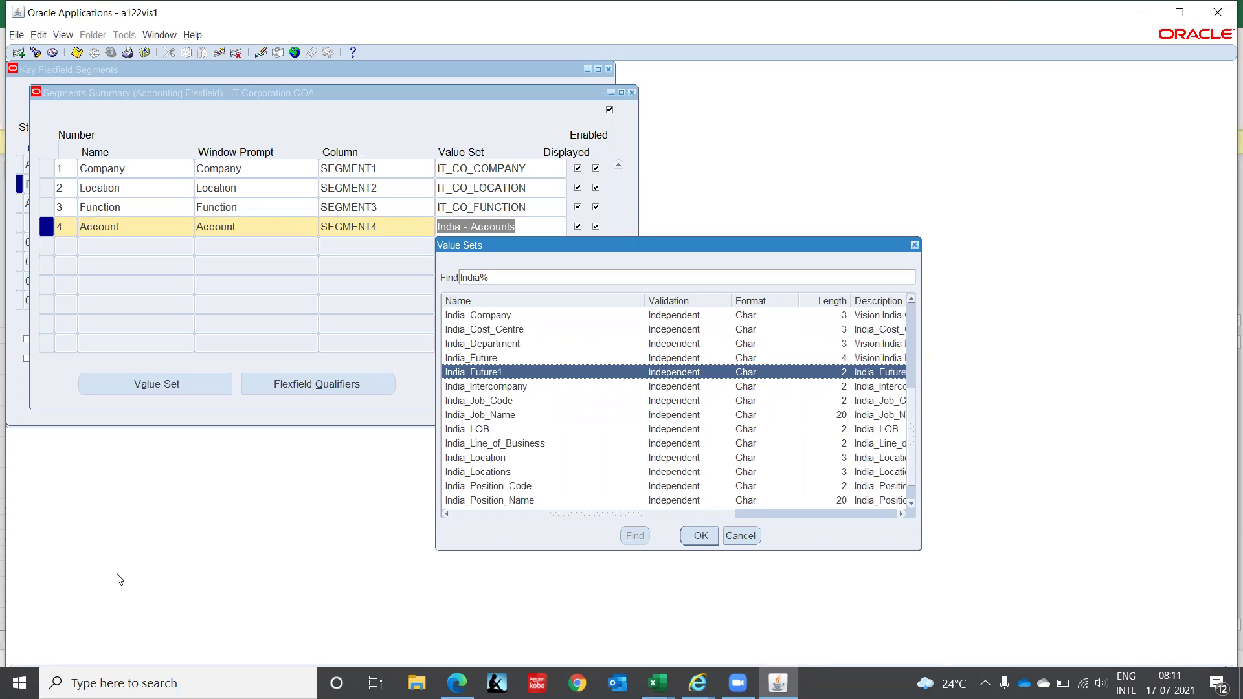
pyautogui.press('Down')
pyautogui.press('Down')
pyautogui.press('Down')
pyautogui.press('Down')
pyautogui.press('Down')
pyautogui.press('Down')
pyautogui.press('Down')
pyautogui.press('Down')
pyautogui.press('Down')
pyautogui.press('Down')
pyautogui.press('Down')
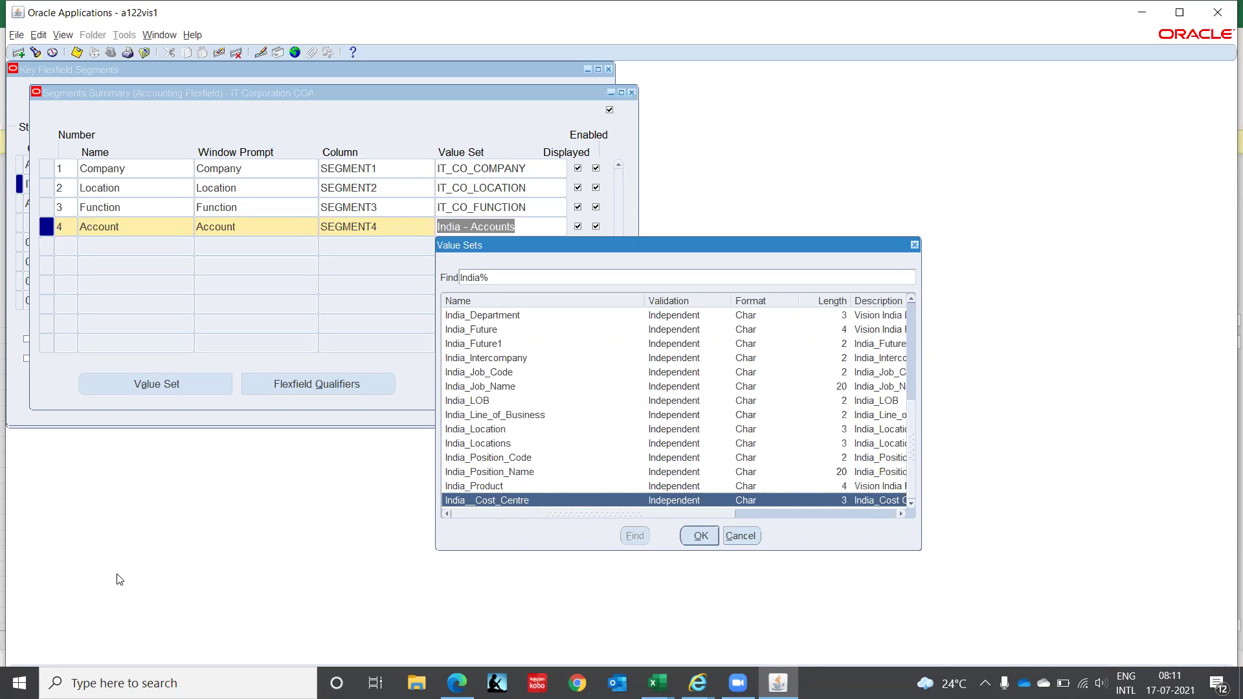
pyautogui.press('Up')
pyautogui.press('Up')
pyautogui.press('Up')
pyautogui.press('Up')
pyautogui.press('Up')
pyautogui.press('Up')
pyautogui.press('Up')
pyautogui.press('Up')
pyautogui.press('Up')
pyautogui.press('Up')
pyautogui.press('Up')
pyautogui.press('Up')
pyautogui.press('Up')
pyautogui.press('Up')
pyautogui.press('Up')
pyautogui.press('Up')
pyautogui.press('Up')
pyautogui.press('Up')
pyautogui.press('Up')
pyautogui.press('Up')
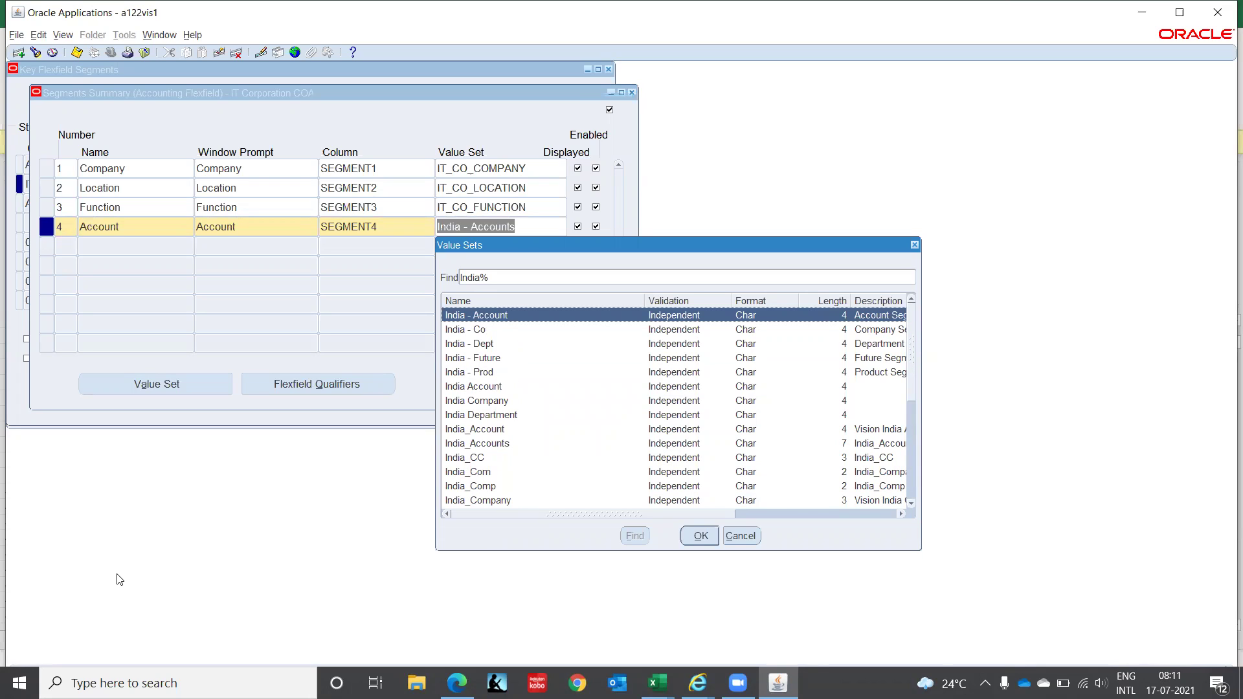
pyautogui.press('Return')
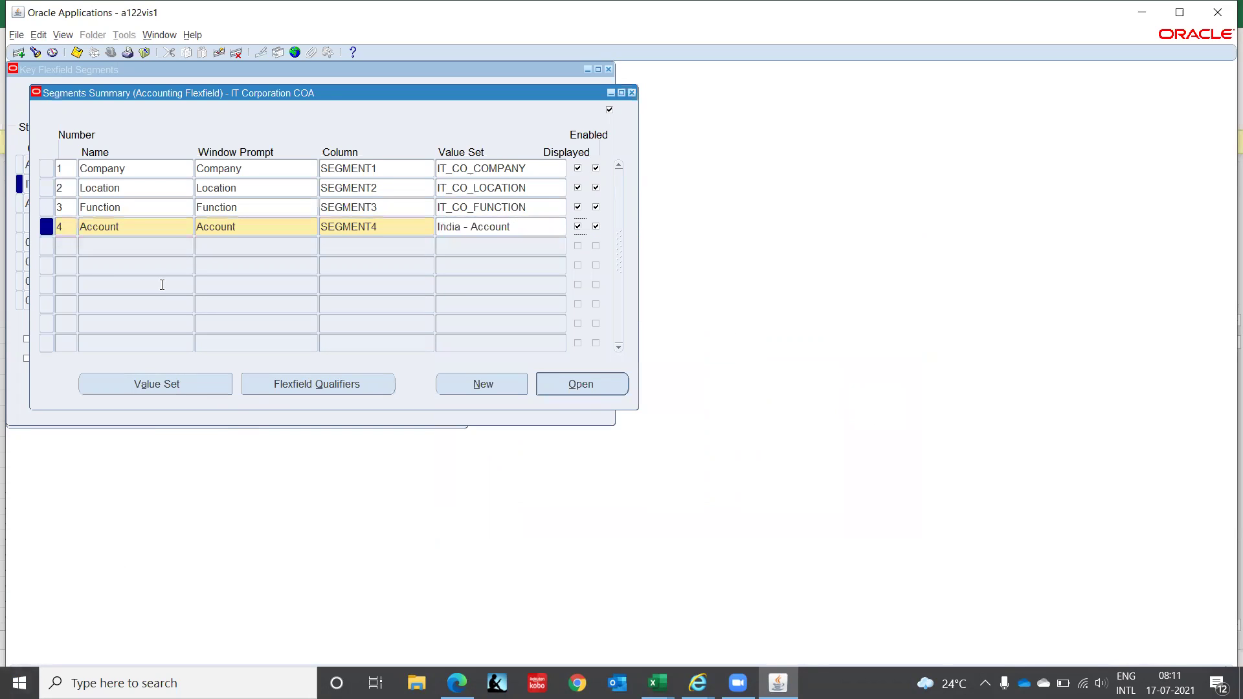
pyautogui.click(70, 246)
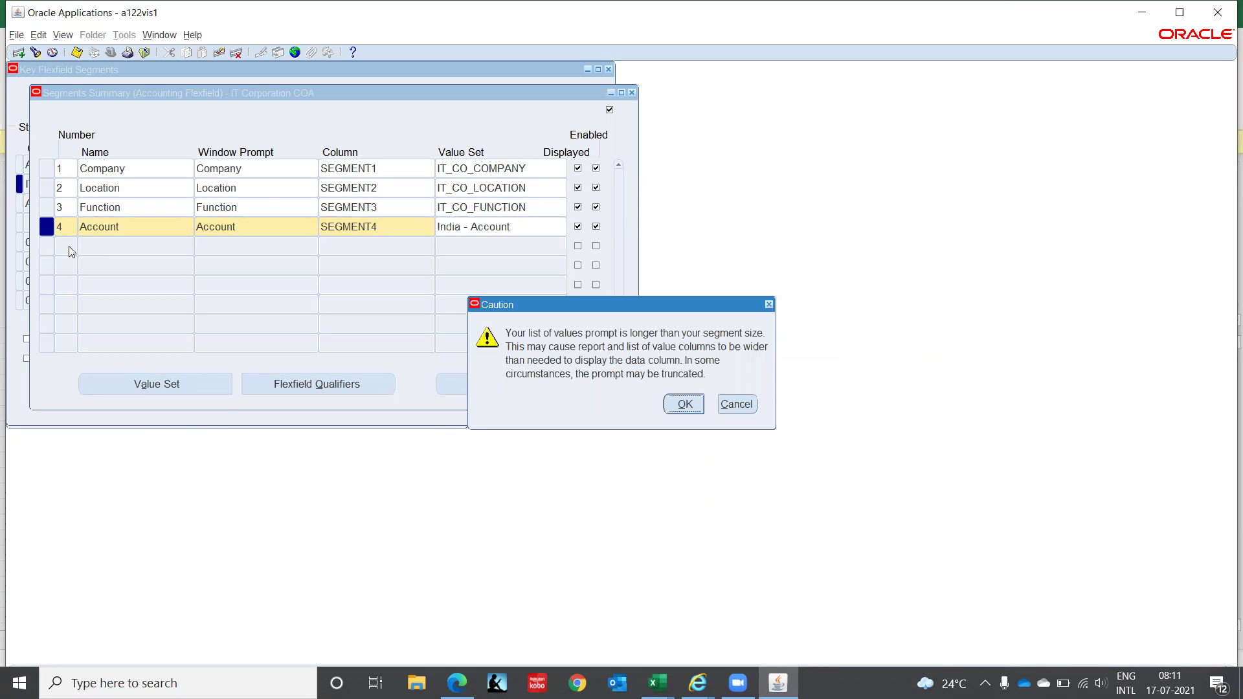
pyautogui.press('Return')
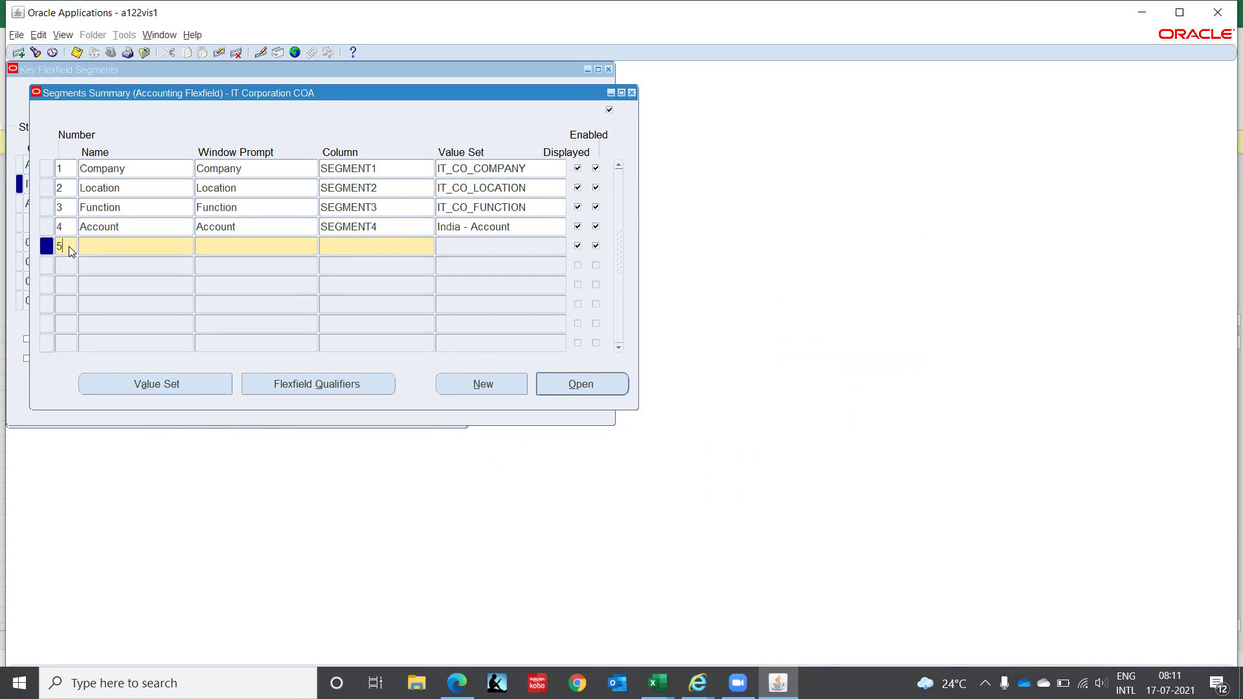
# - Switch to the New Microsoft Excel Worksheet (4) workbook and remove the yellow fill from the Sub-Account cell in the Chart of Account list
pyautogui.hotkey('alt', 'Tab')
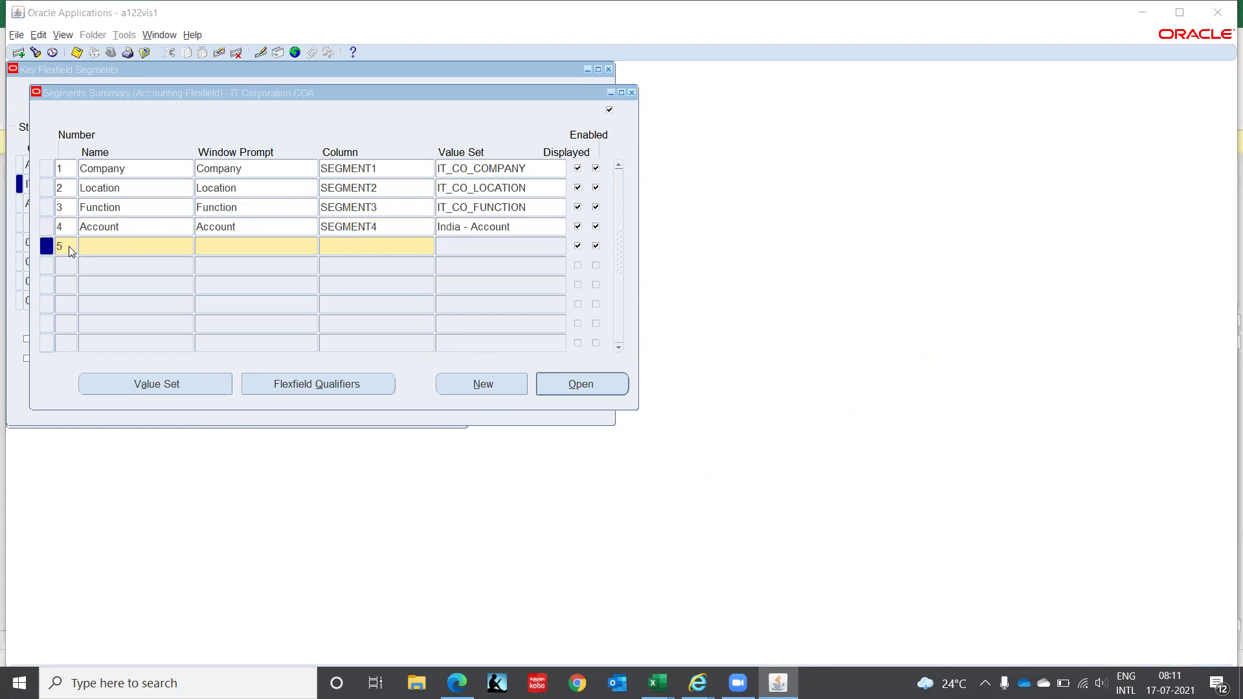
pyautogui.hotkey('alt', 'Tab')
pyautogui.press('Down')
pyautogui.press('Down')
pyautogui.press('Left')
pyautogui.press('Left')
pyautogui.press('Left')
pyautogui.press('Left')
pyautogui.press('Left')
pyautogui.press('Left')
pyautogui.press('Left')
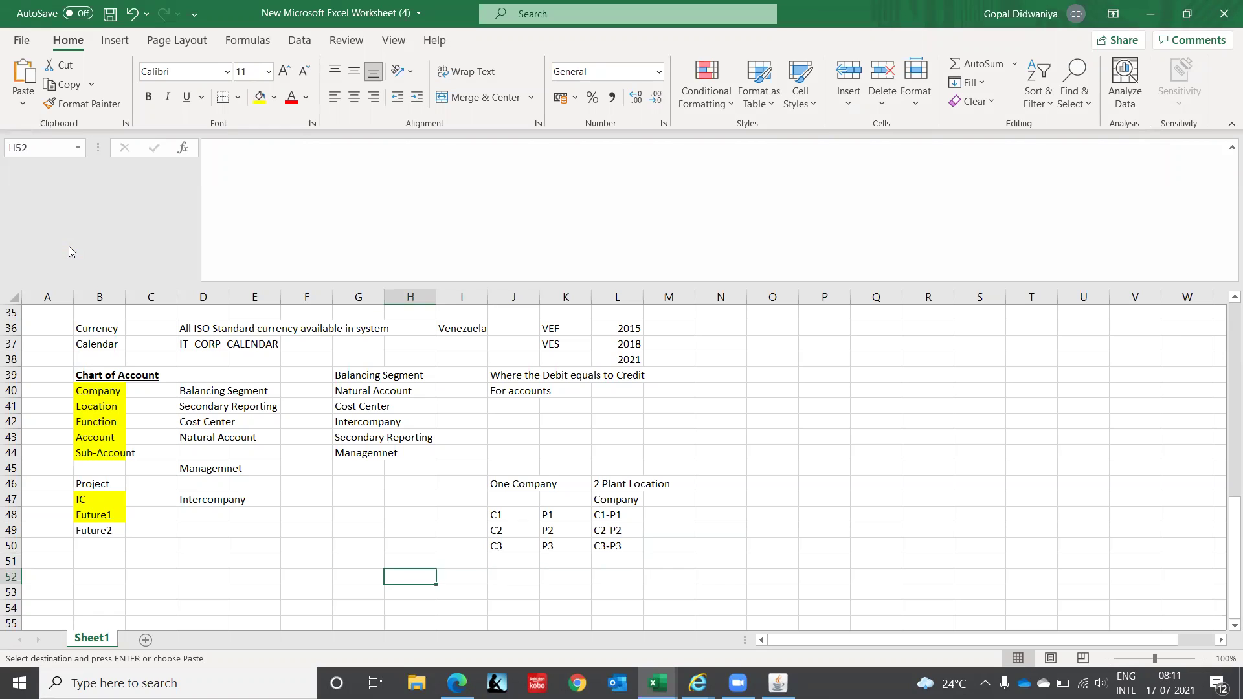
pyautogui.press('Left')
pyautogui.press('Left')
pyautogui.press('Left')
pyautogui.press('Up')
pyautogui.press('Up')
pyautogui.press('Up')
pyautogui.press('Up')
pyautogui.press('Up')
pyautogui.press('Up')
pyautogui.press('Up')
pyautogui.press('Up')
pyautogui.press('Up')
pyautogui.press('Up')
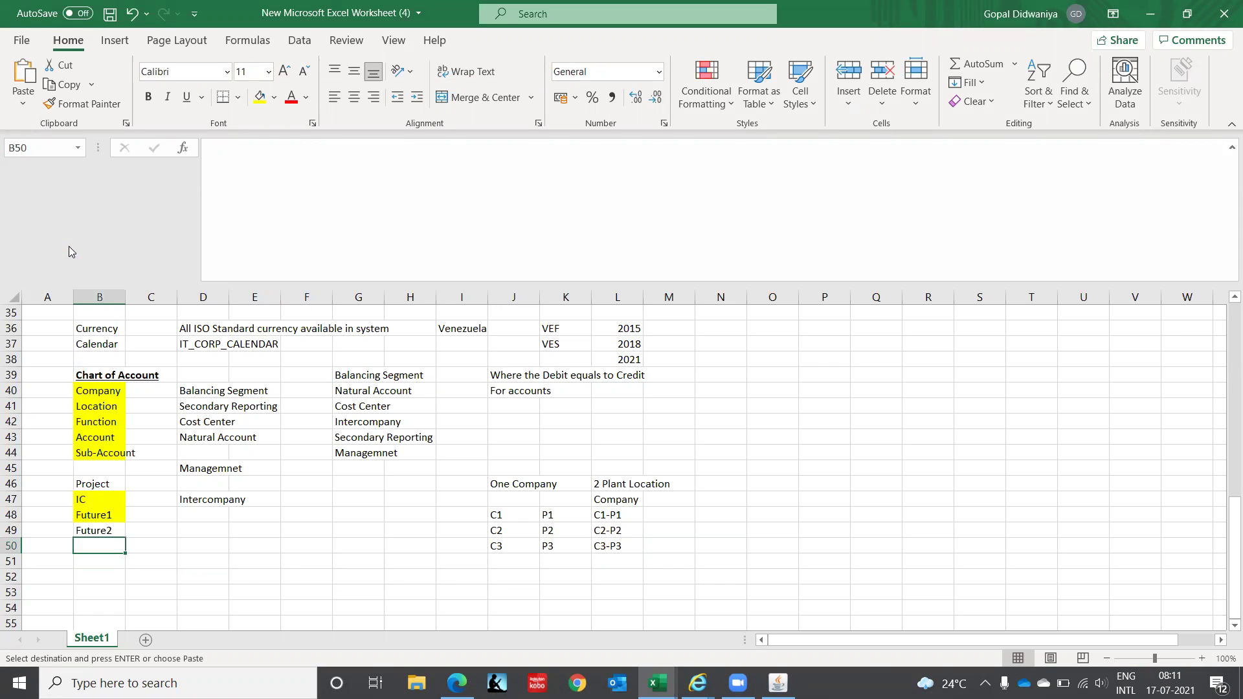
pyautogui.press('Down')
pyautogui.press('Down')
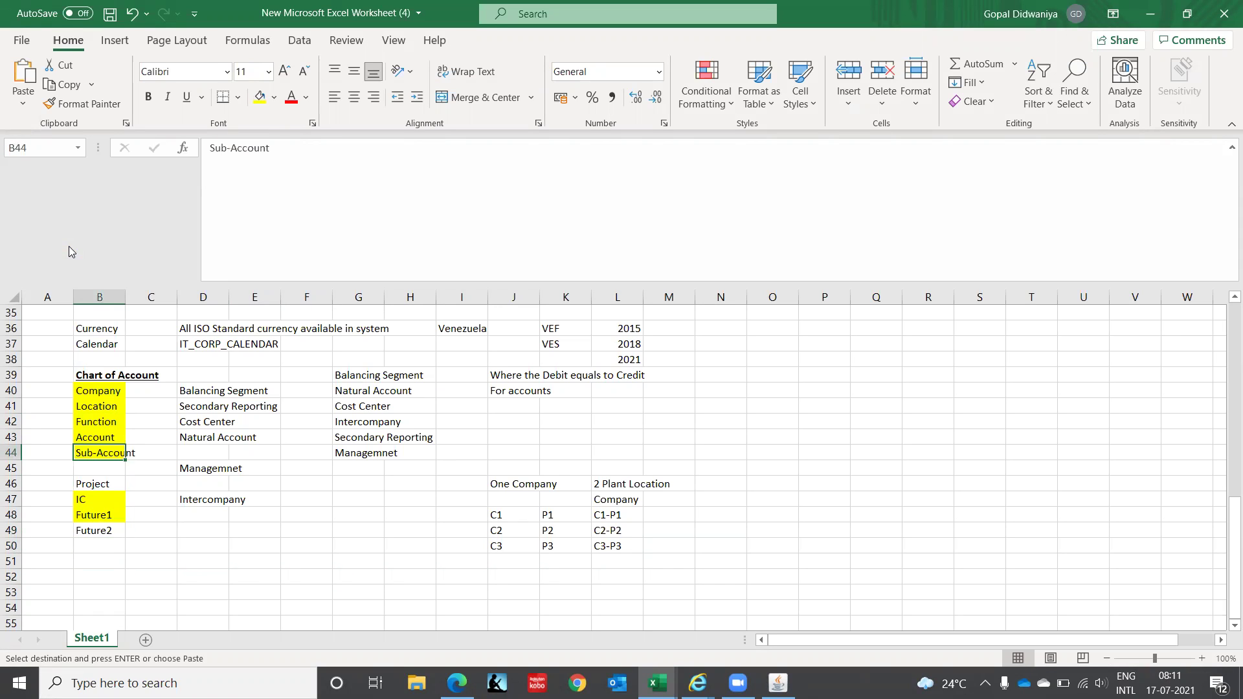
pyautogui.click(275, 97)
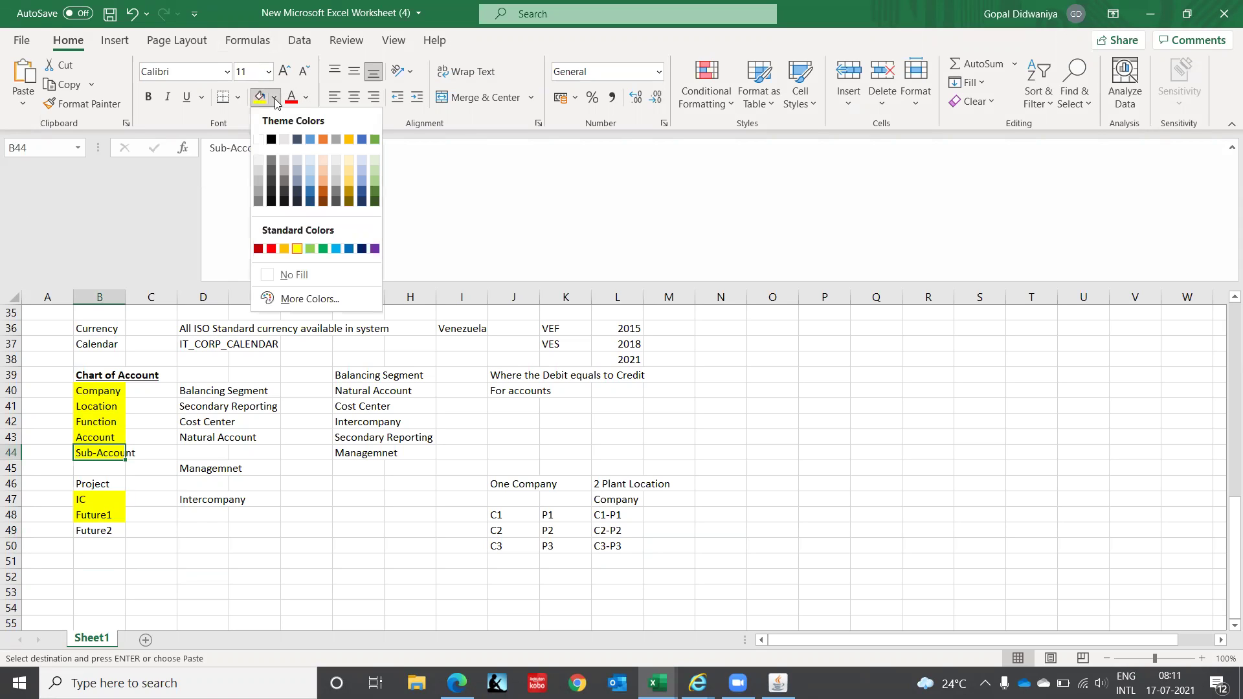
pyautogui.click(295, 277)
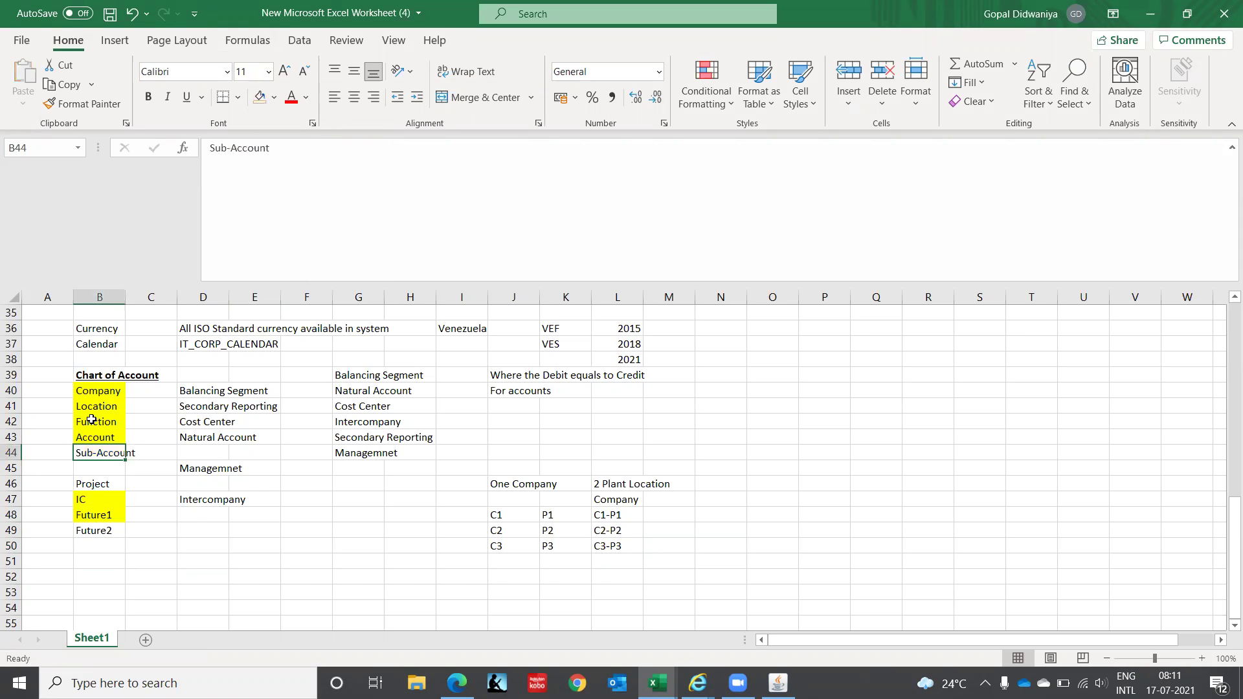
# - Return to Oracle Applications and define segment 5 with name and window prompt IC, column SEGMENT5 and value set IT_CO_COMPANY
pyautogui.click(88, 435)
pyautogui.press('Down')
pyautogui.press('Down')
pyautogui.press('Down')
pyautogui.press('Down')
pyautogui.press('Down')
pyautogui.hotkey('alt', 'Tab')
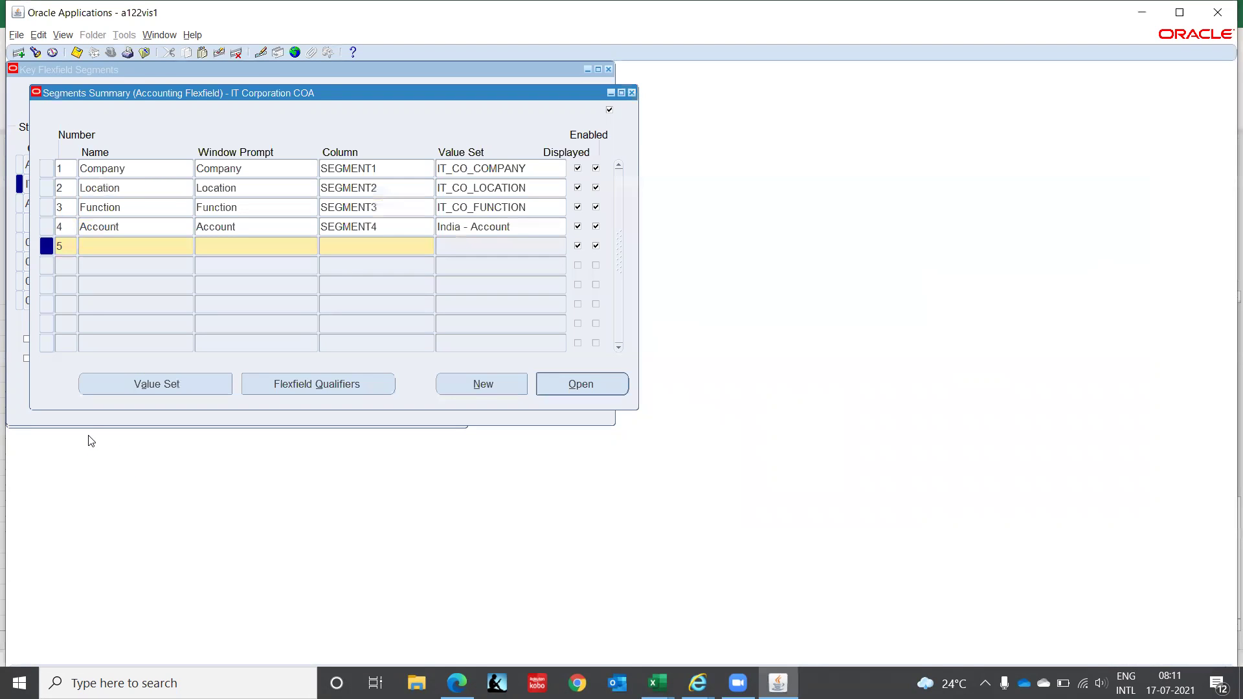
pyautogui.write('IC')
pyautogui.press('Tab')
pyautogui.press('Tab')
pyautogui.write('SEGMENT')
pyautogui.write('5')
pyautogui.press('Tab')
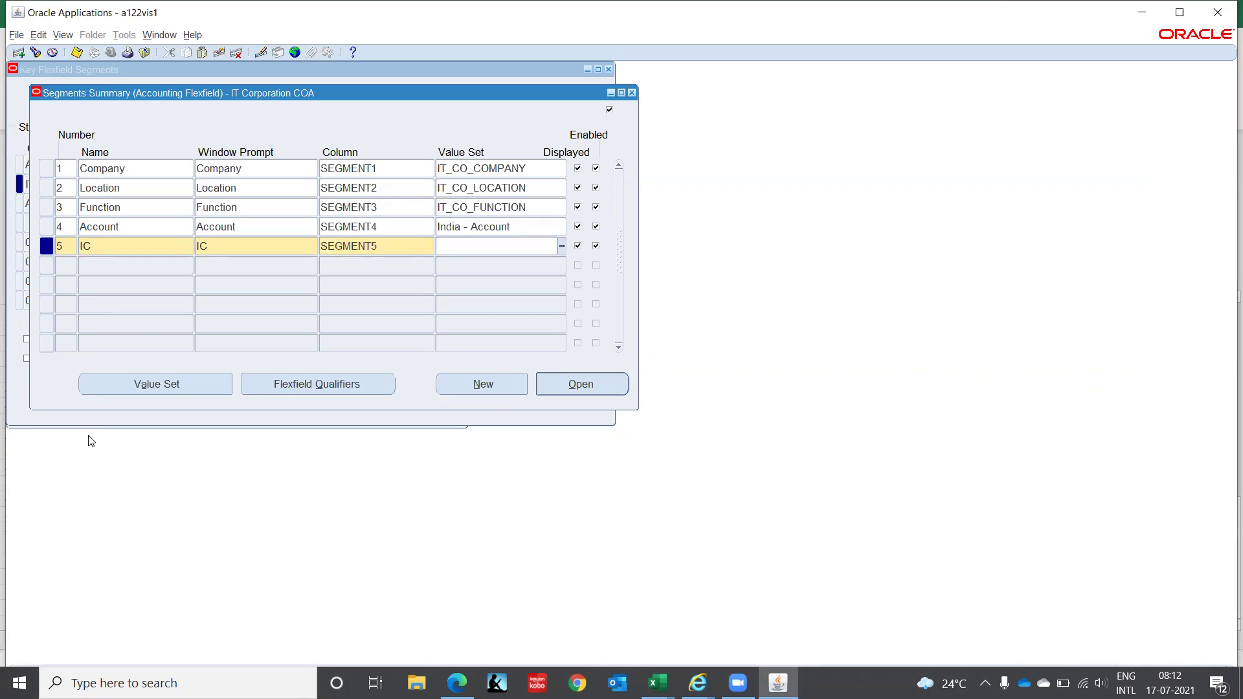
pyautogui.write('IT_CO_COM')
pyautogui.press('Tab')
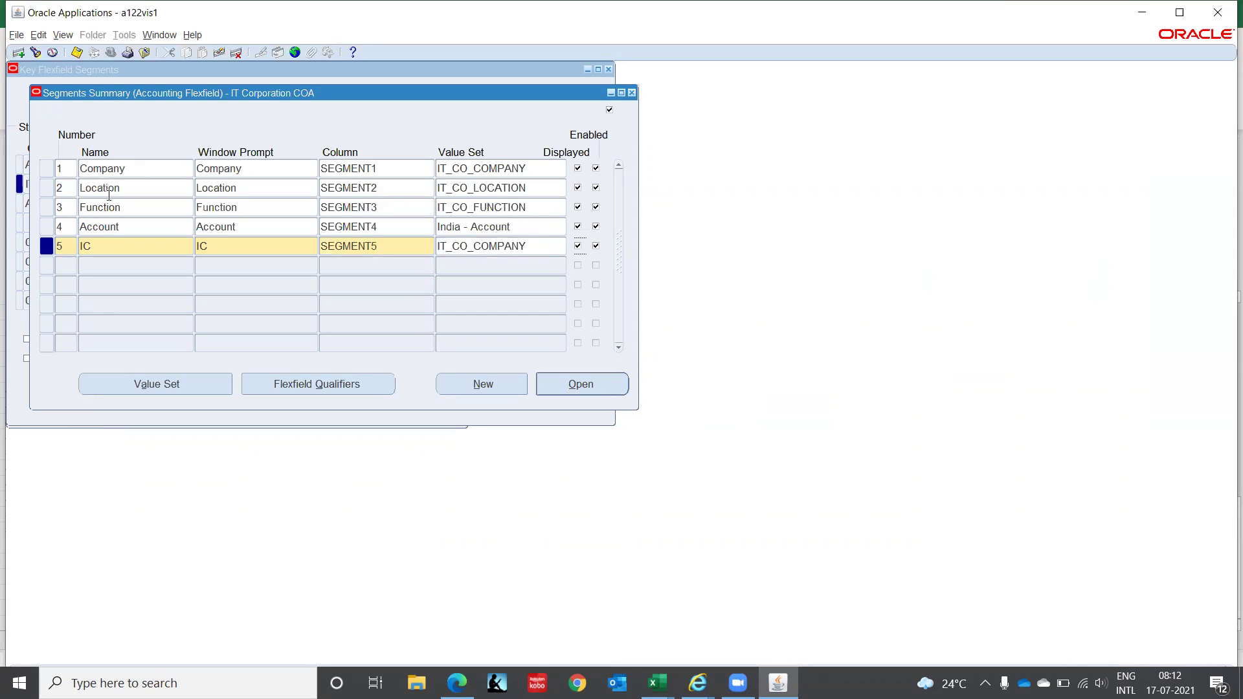
# - Define segment 6 with name and window prompt Future1 and column SEGMENT6
pyautogui.click(73, 264)
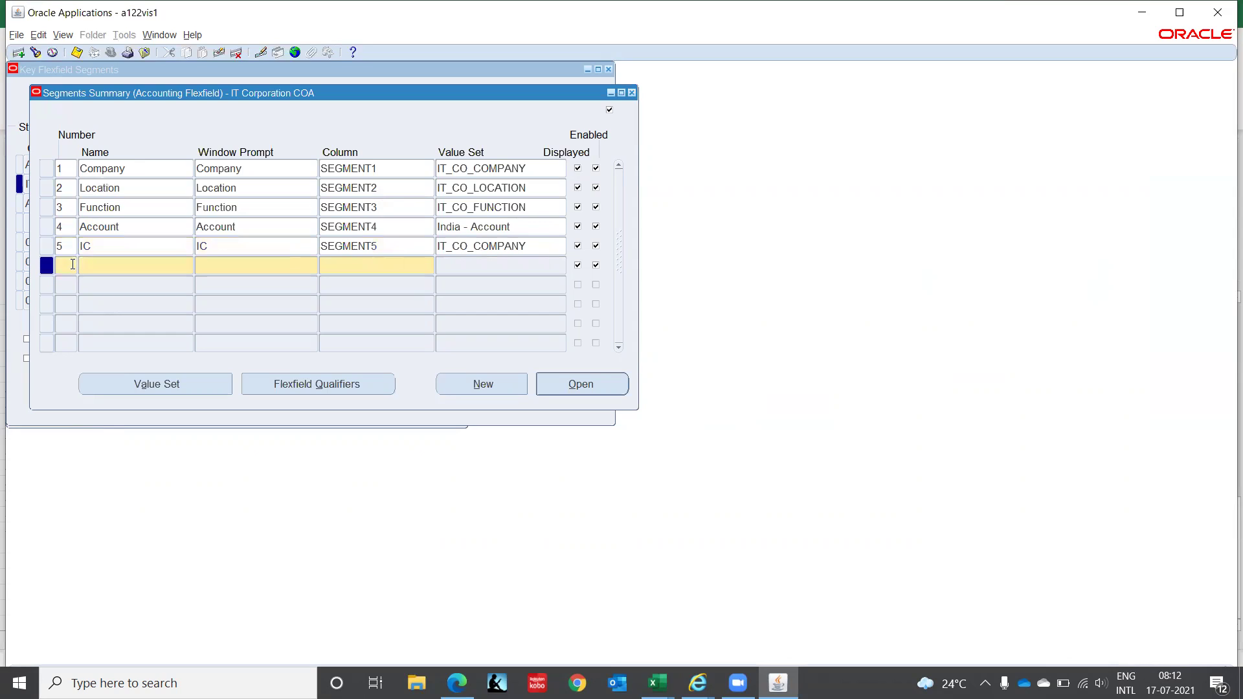
pyautogui.write('6')
pyautogui.press('Tab')
pyautogui.write('Future1')
pyautogui.press('Tab')
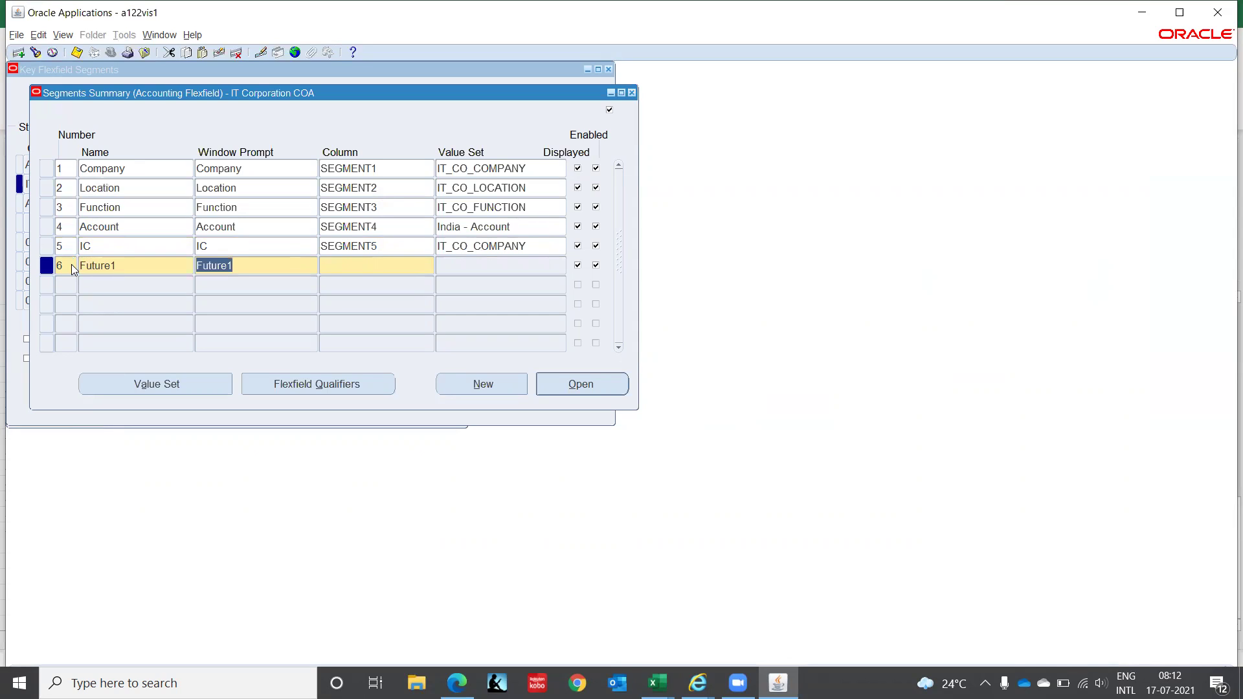
pyautogui.press('Tab')
pyautogui.write('Segment')
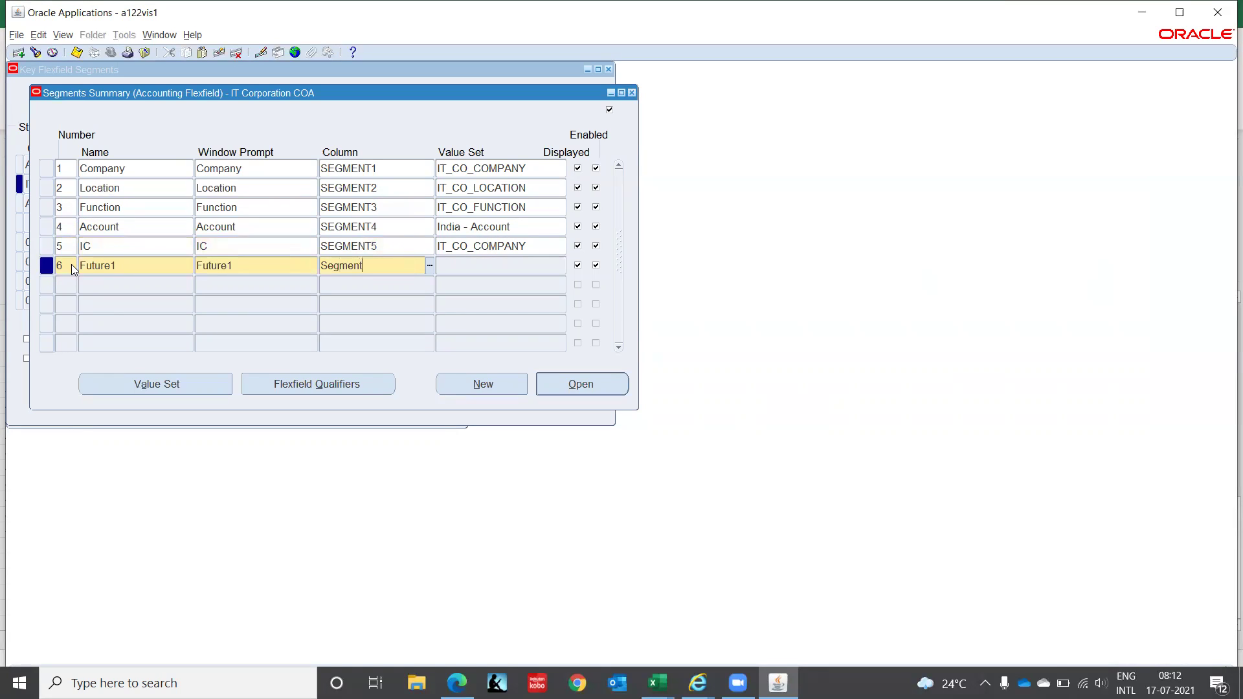
pyautogui.write('6')
pyautogui.press('Tab')
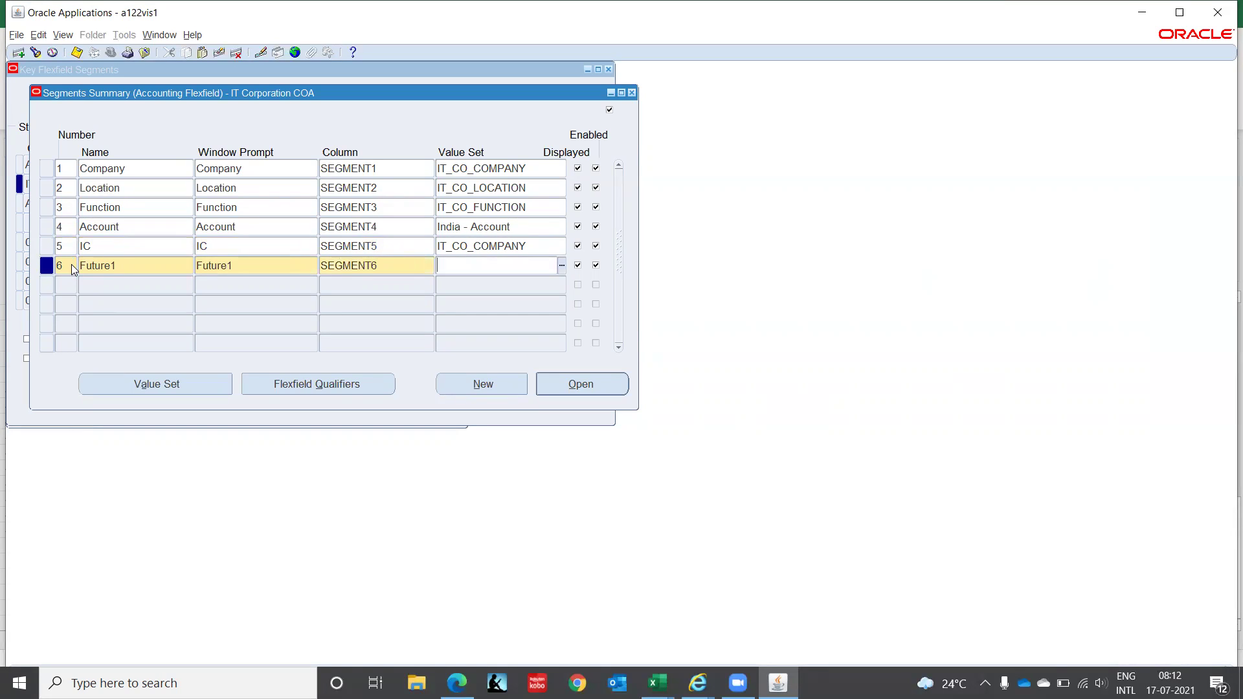
# - Create and save the value set IT_CO_FUTURE1 with a maximum size of 4
pyautogui.click(186, 393)
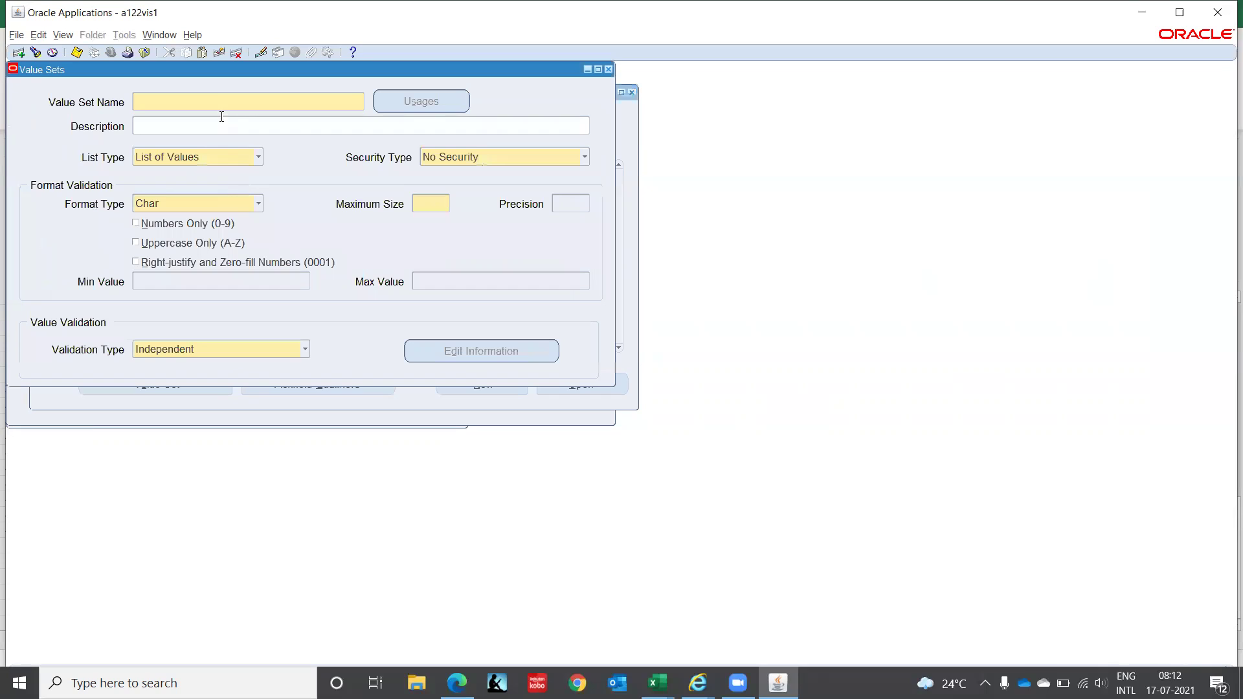
pyautogui.write('IT_CO_FUTURE1')
pyautogui.press('Tab')
pyautogui.press('Tab')
pyautogui.click(440, 209)
pyautogui.write('4')
pyautogui.hotkey('ctrl', 's')
# - Copy the value set name IT_CO_FUTURE1 into the Future1 segment's value set, save the segment accepting the caution, and select the Company segment
pyautogui.click(249, 104)
pyautogui.hotkey('ctrl', 'c')
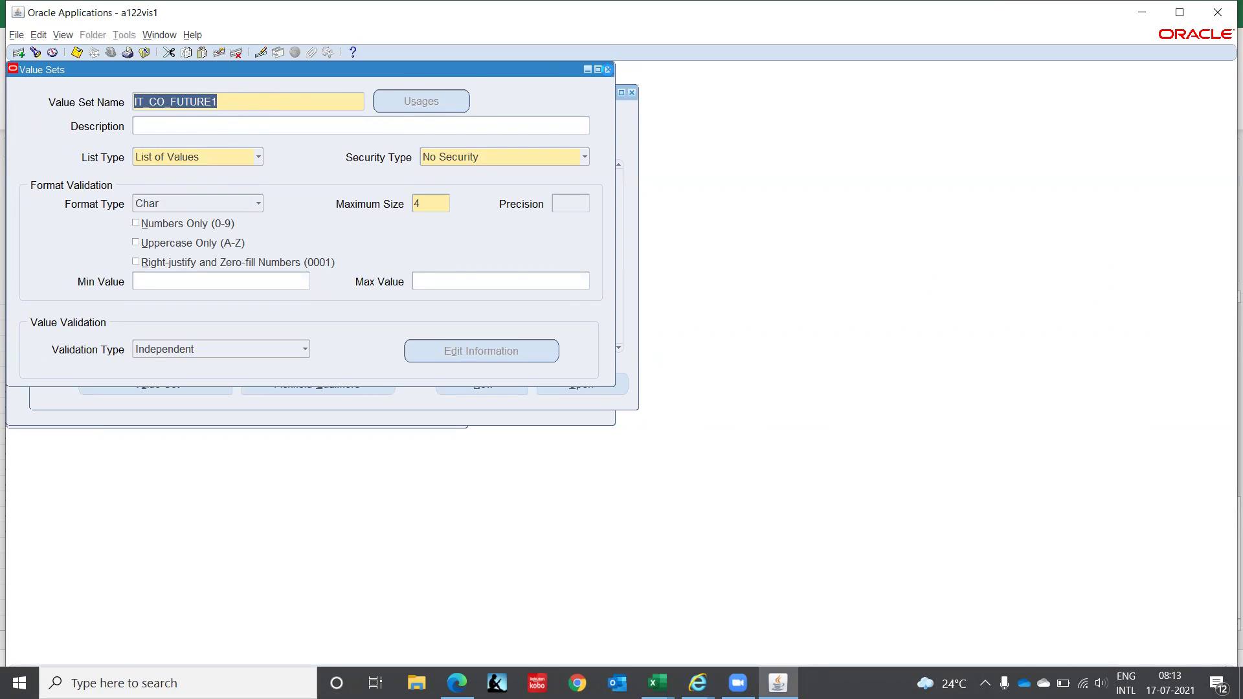
pyautogui.click(608, 70)
pyautogui.hotkey('ctrl', 'v')
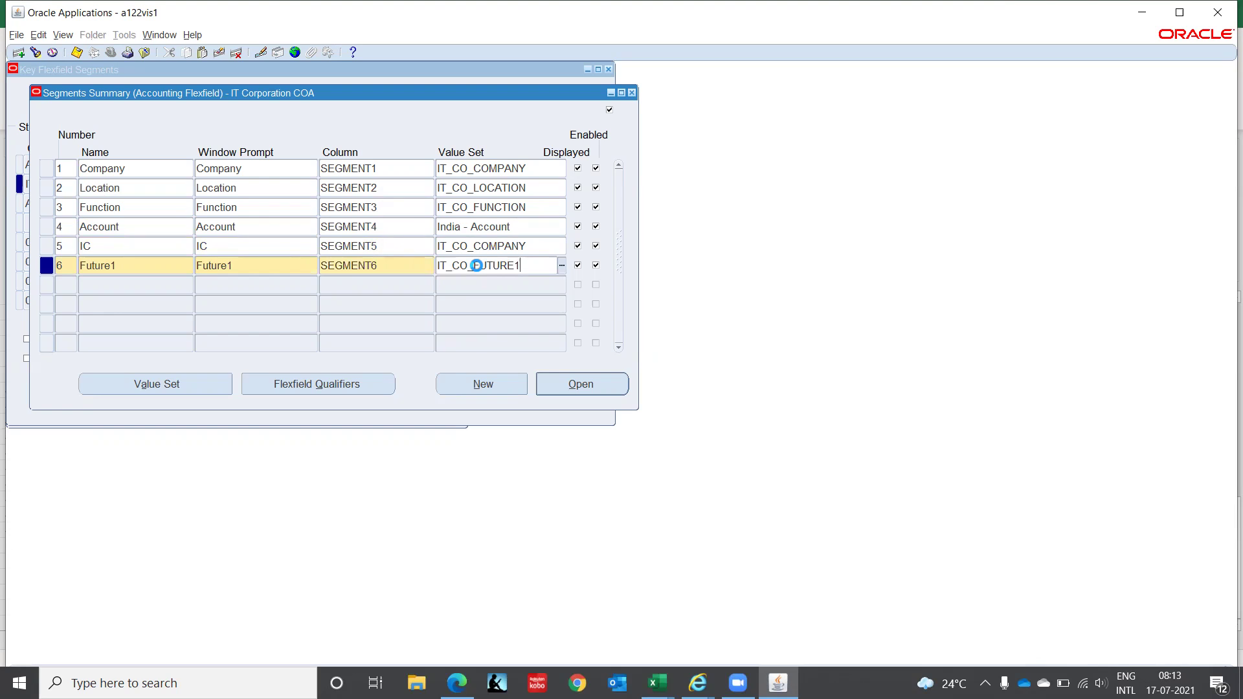
pyautogui.press('Tab')
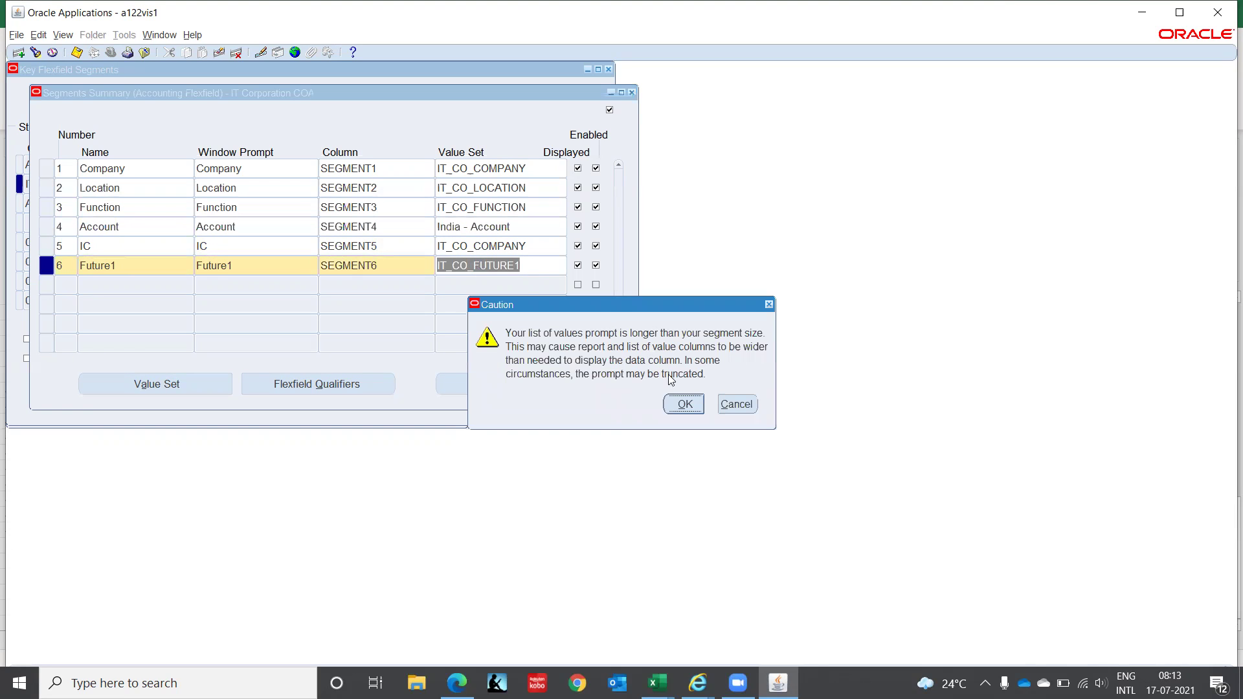
pyautogui.click(686, 402)
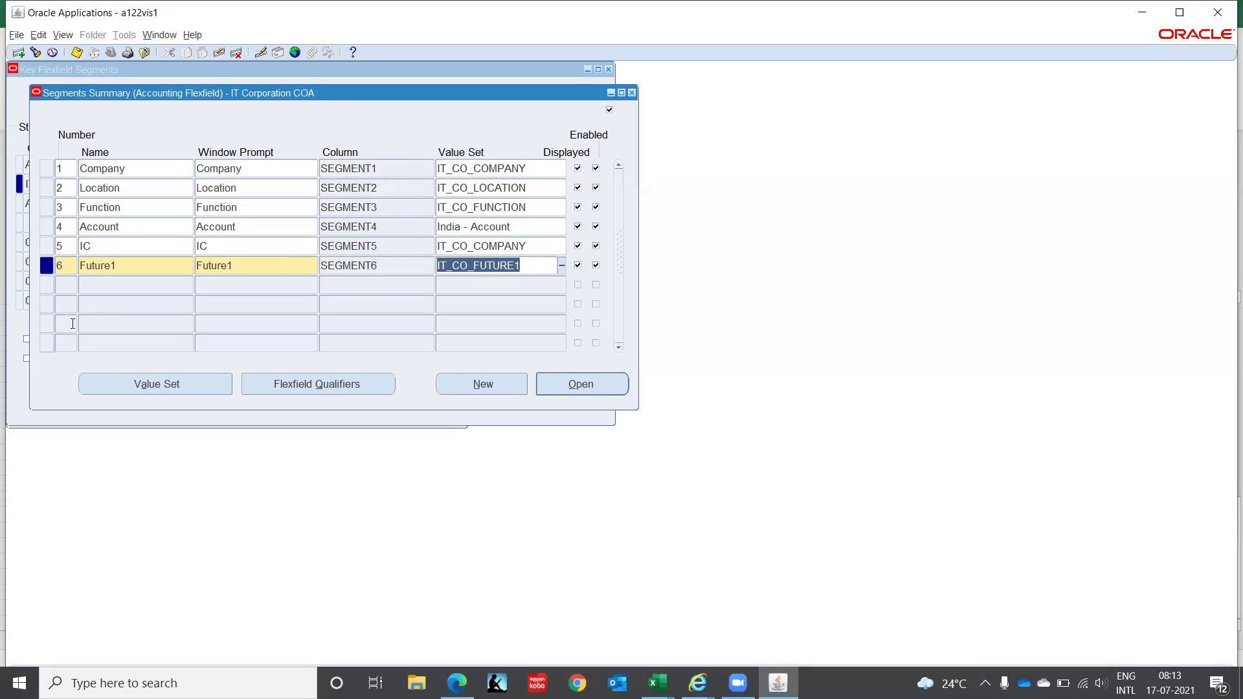
pyautogui.click(72, 324)
pyautogui.click(274, 167)
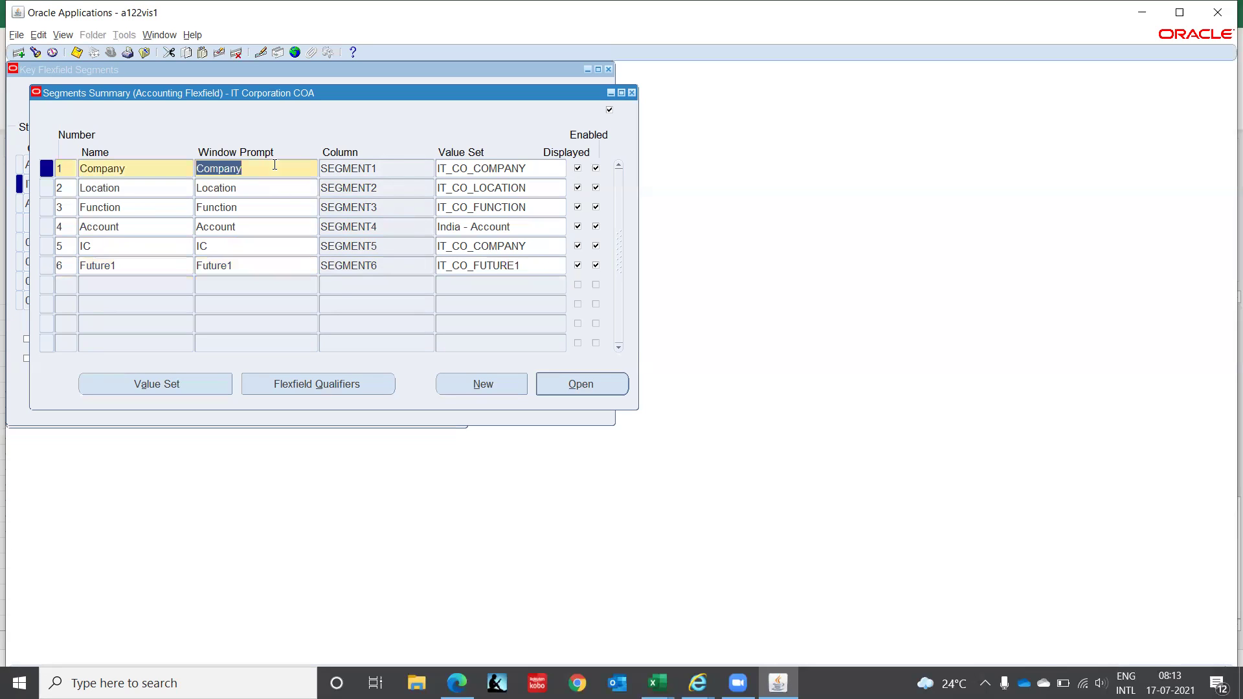
# - Enable the Balancing Segment flexfield qualifier for the Company segment and return to the segments summary
pyautogui.click(319, 385)
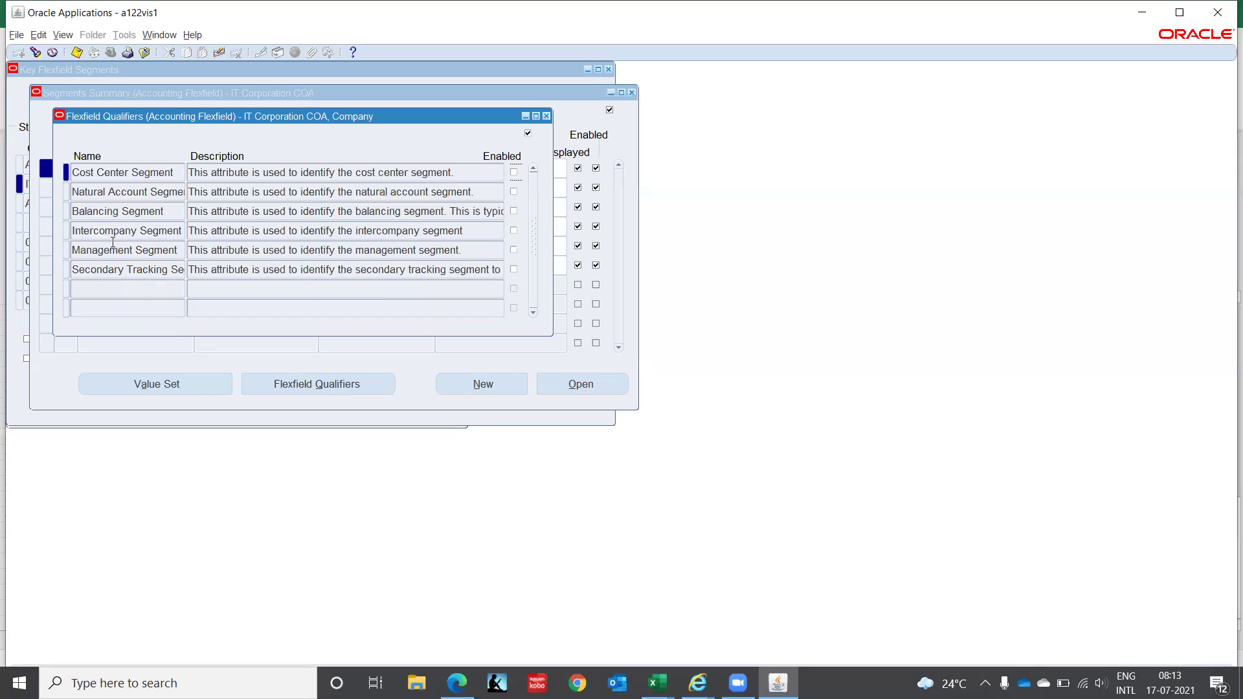
pyautogui.click(164, 207)
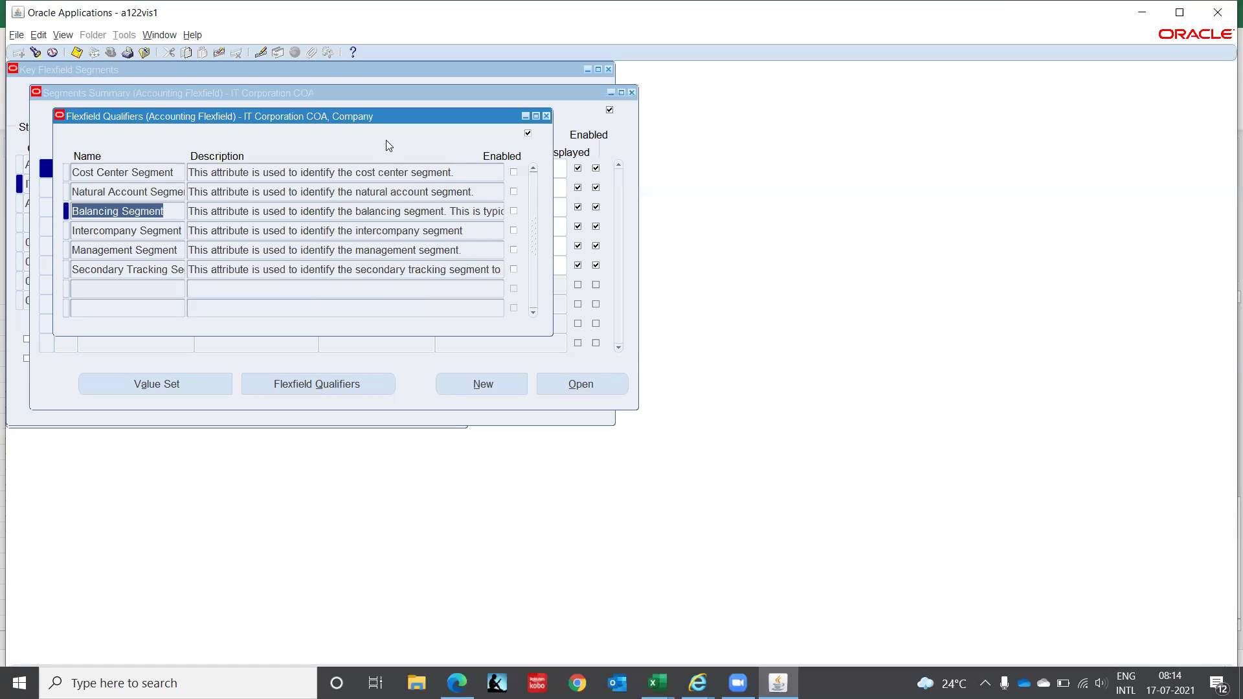
pyautogui.click(513, 210)
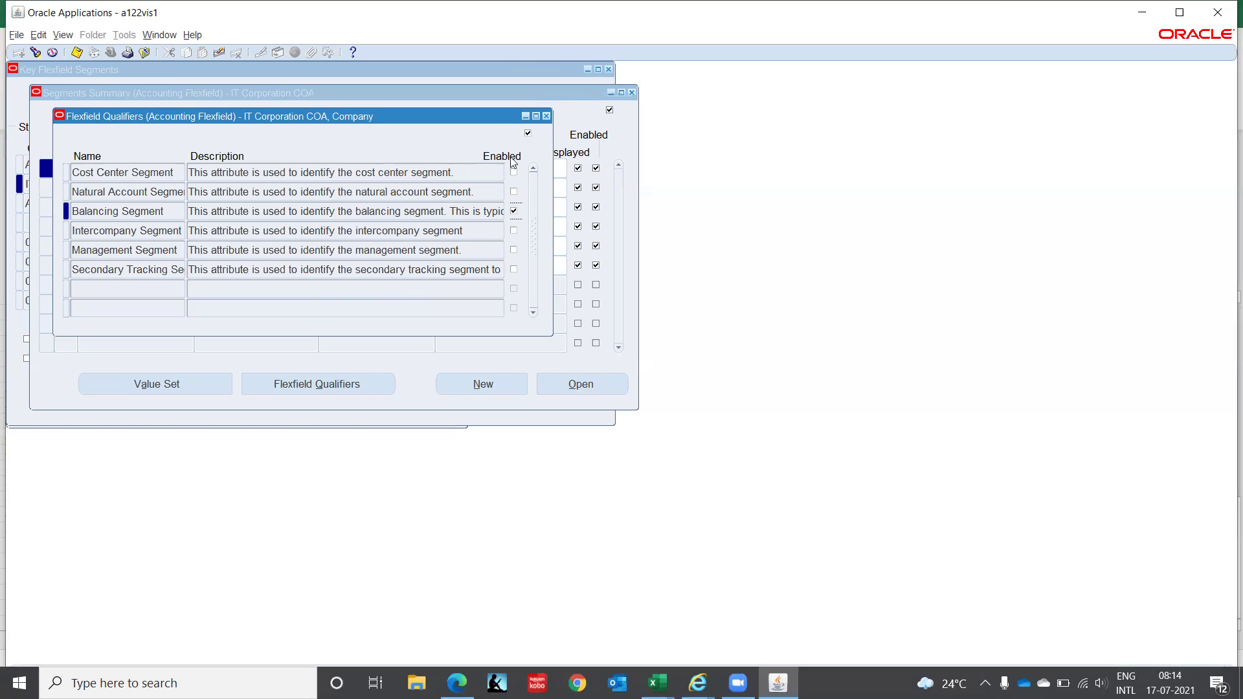
pyautogui.click(545, 116)
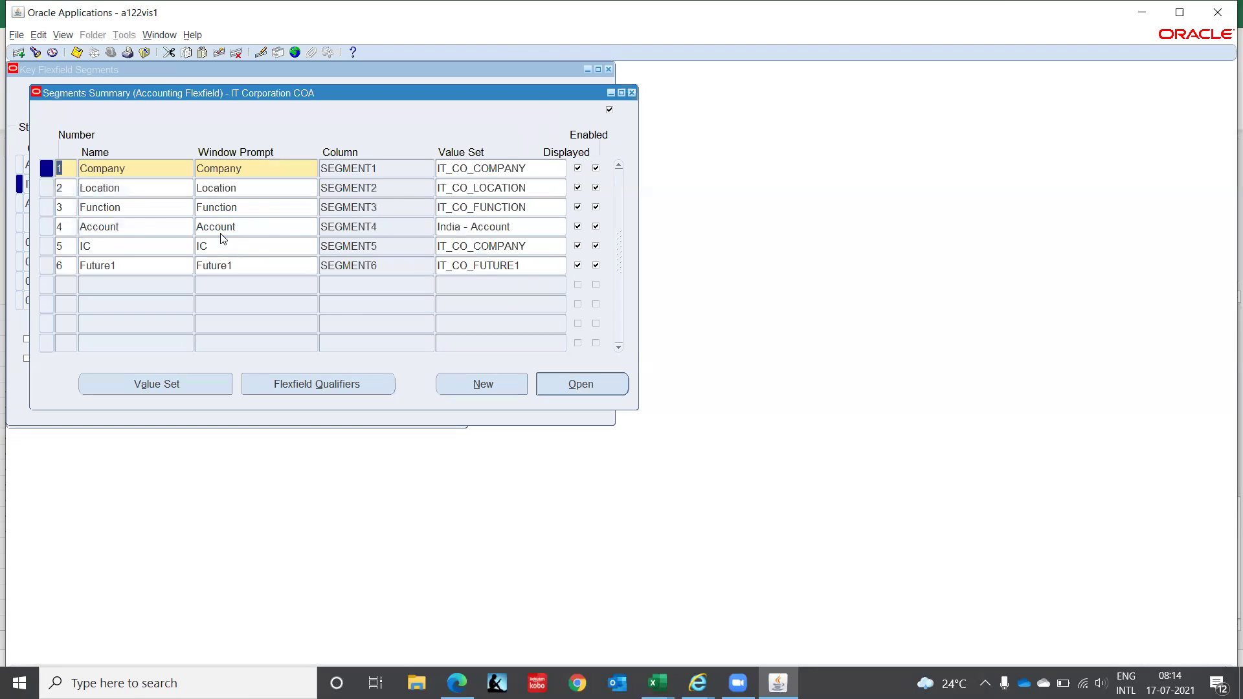
# - Enable the Cost Center Segment flexfield qualifier for the Function segment and return to the segments summary
pyautogui.click(134, 207)
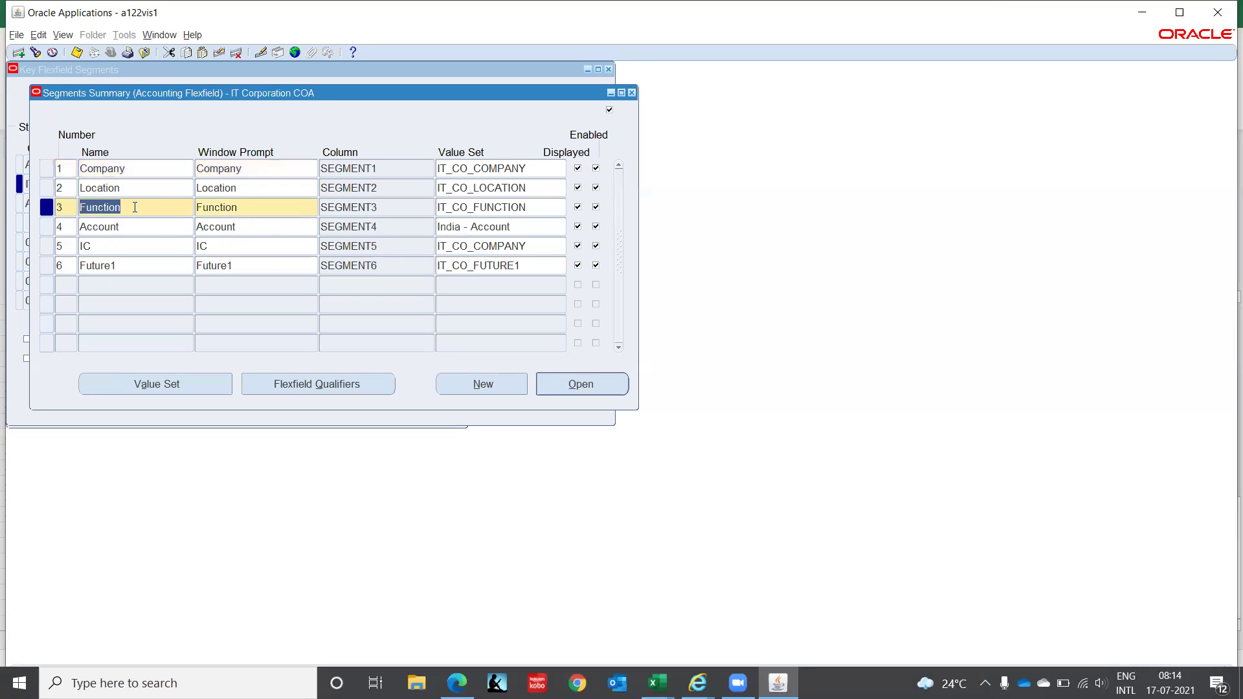
pyautogui.click(284, 382)
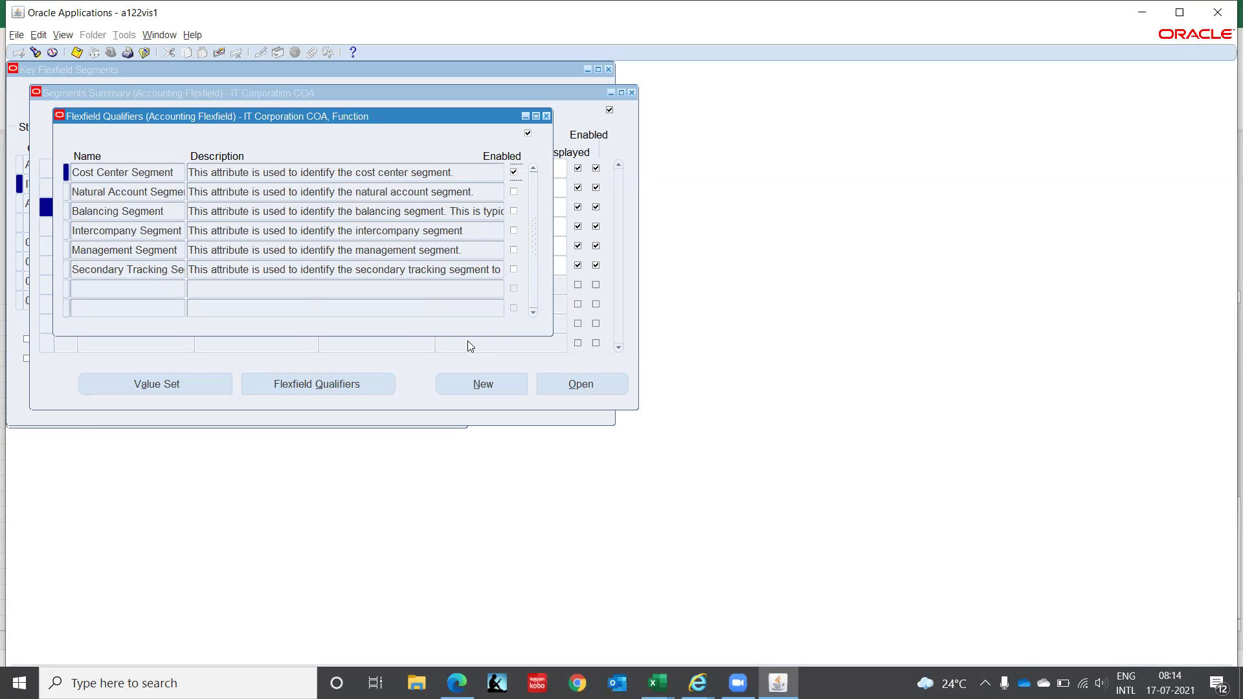
pyautogui.click(546, 117)
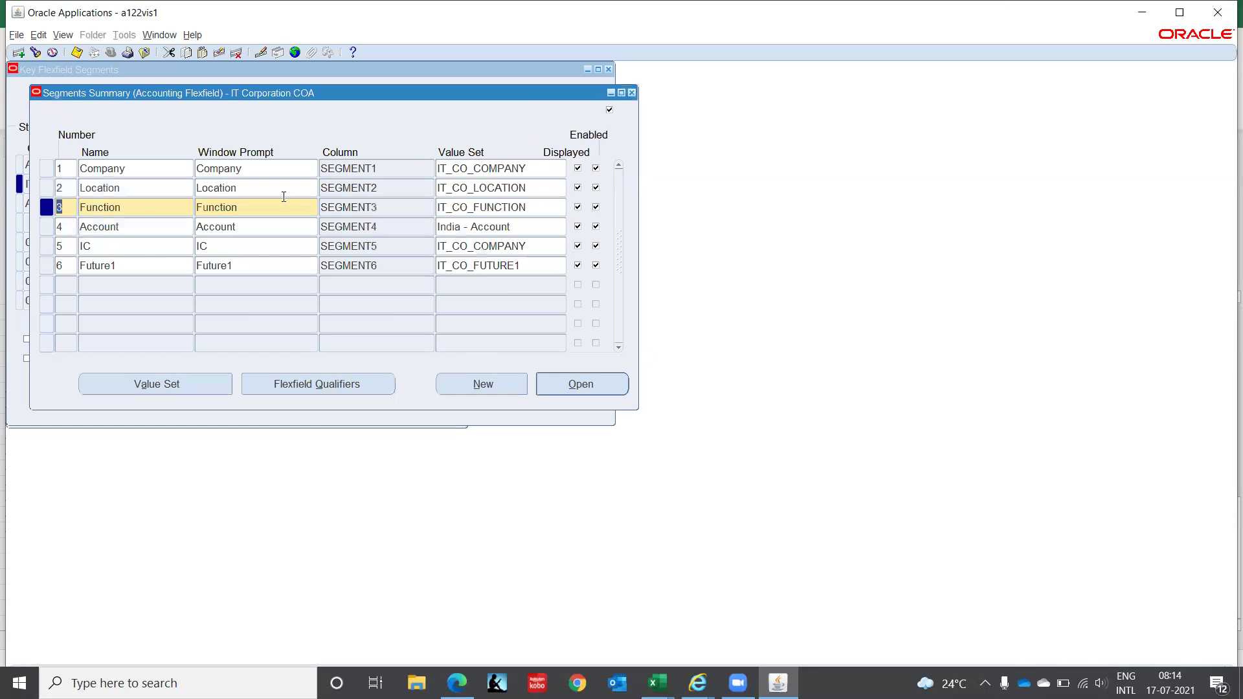
# - Enable the Natural Account Segment flexfield qualifier for the Account segment and close its qualifiers
pyautogui.click(129, 226)
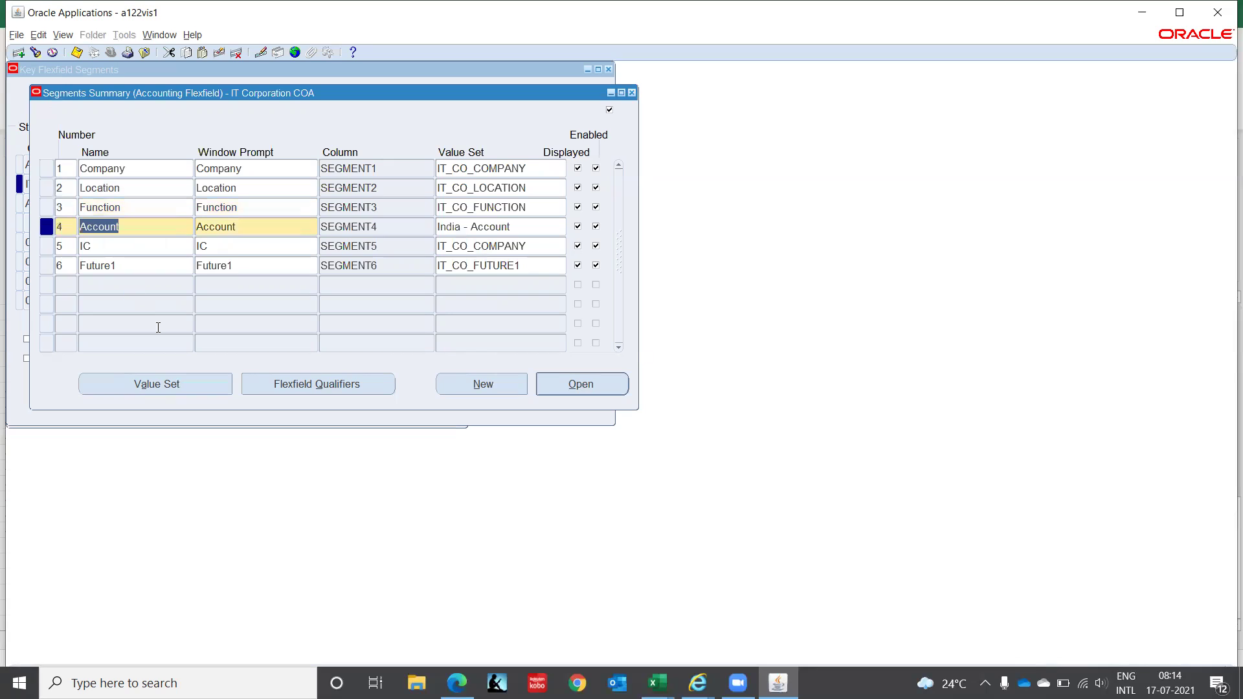
pyautogui.click(263, 388)
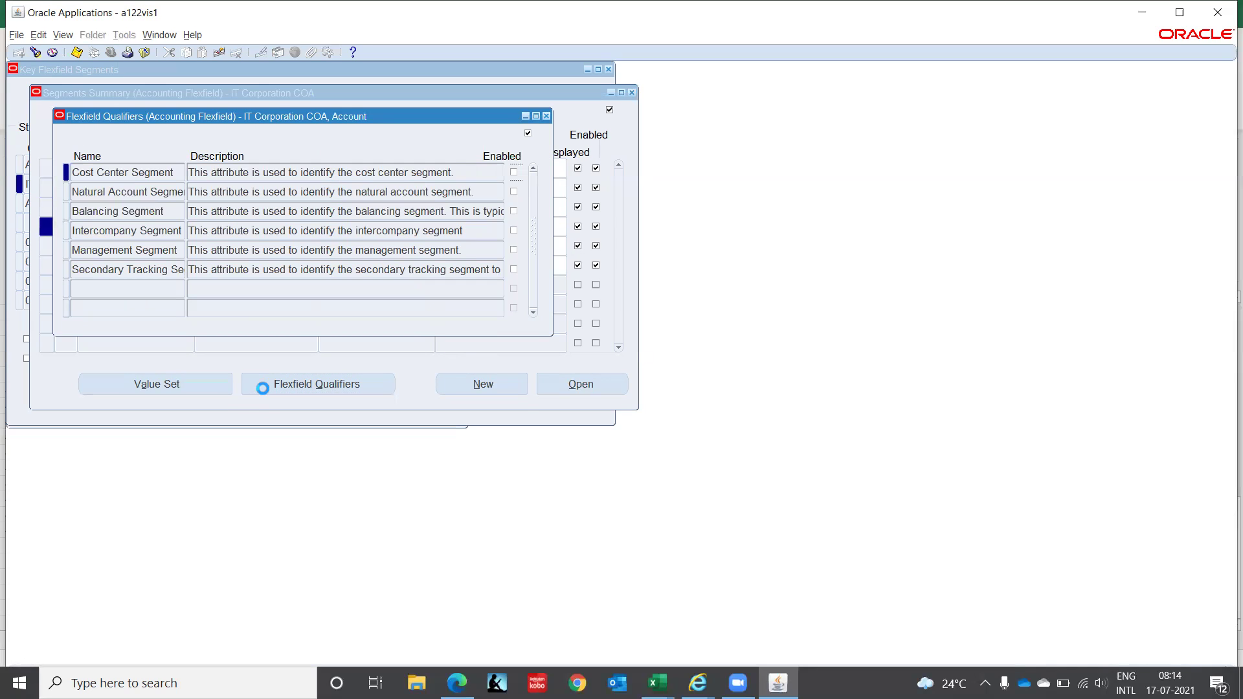
pyautogui.click(141, 191)
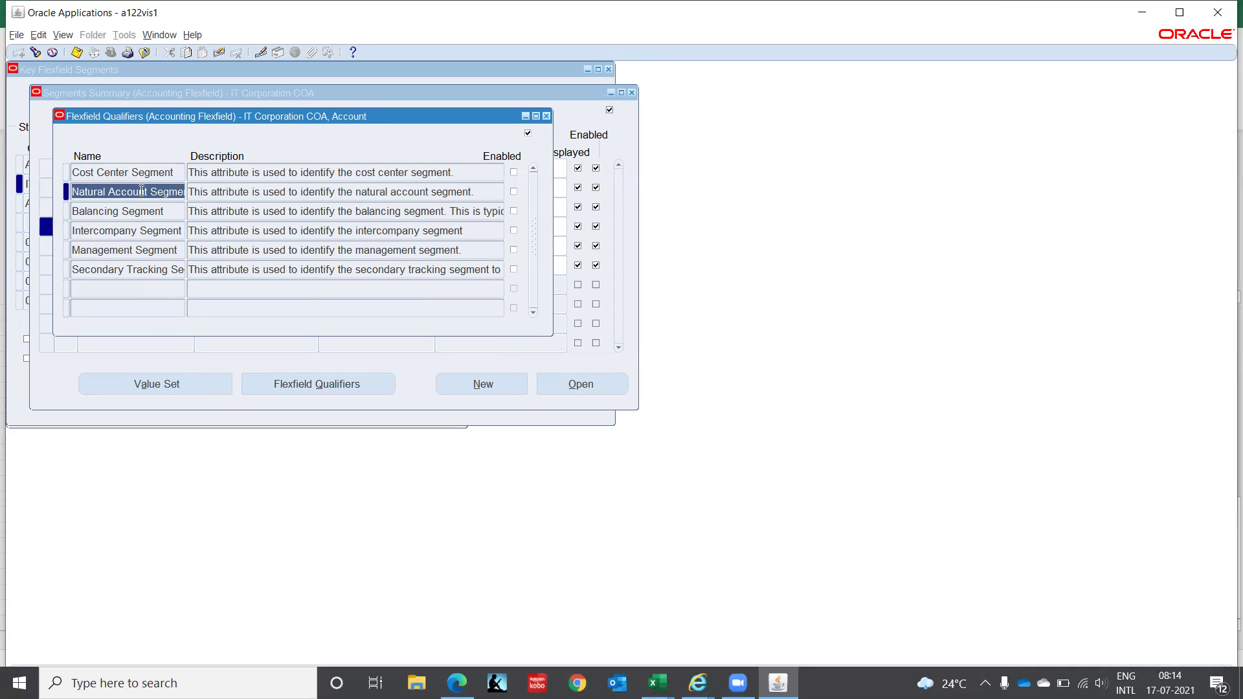
pyautogui.click(513, 191)
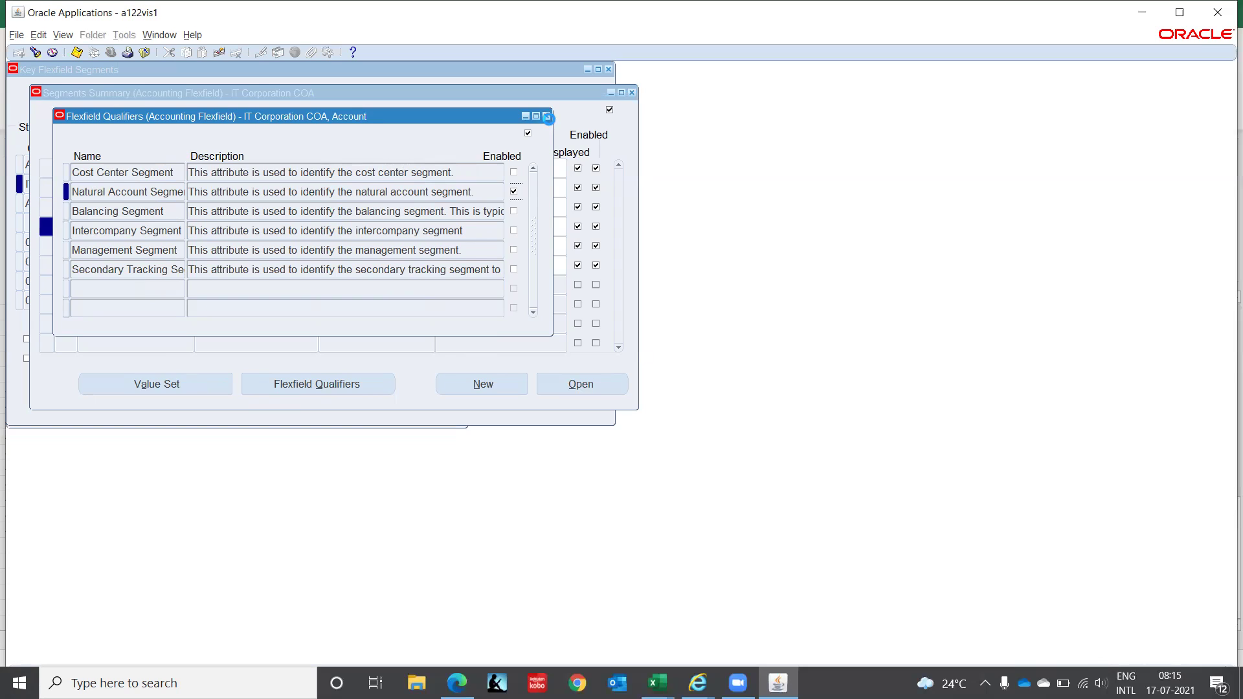
pyautogui.click(546, 117)
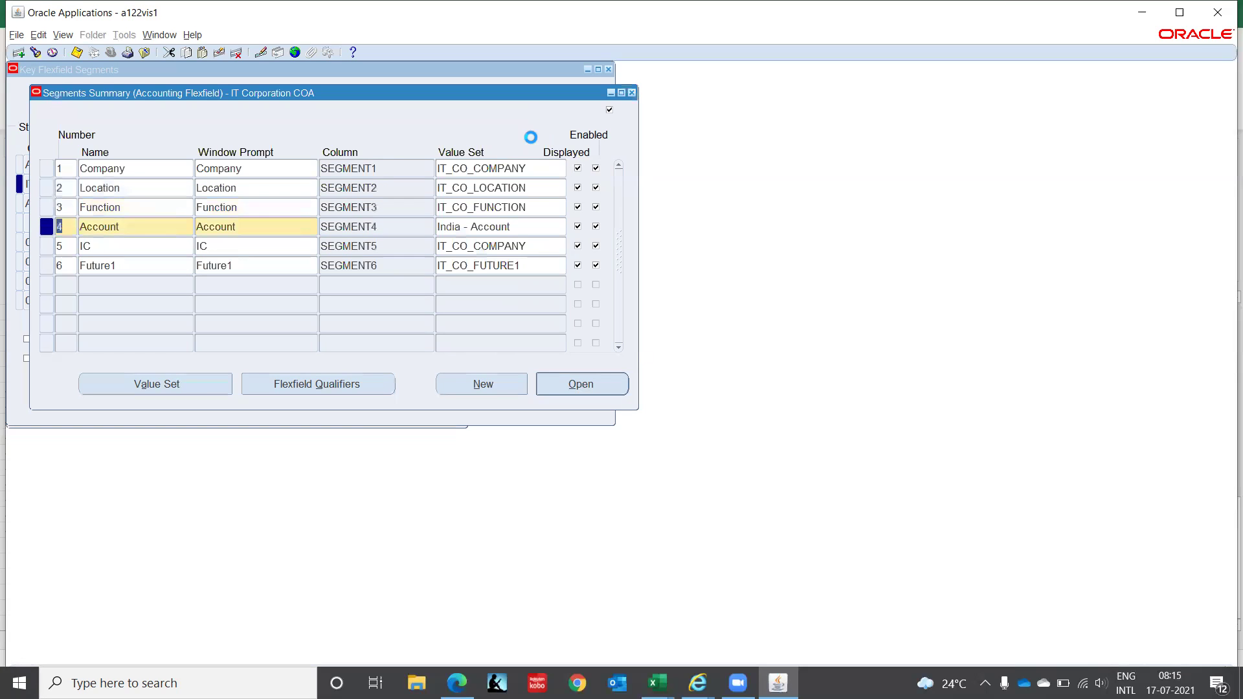
# - Enable the Intercompany Segment flexfield qualifier for the IC segment and close its qualifiers
pyautogui.click(110, 246)
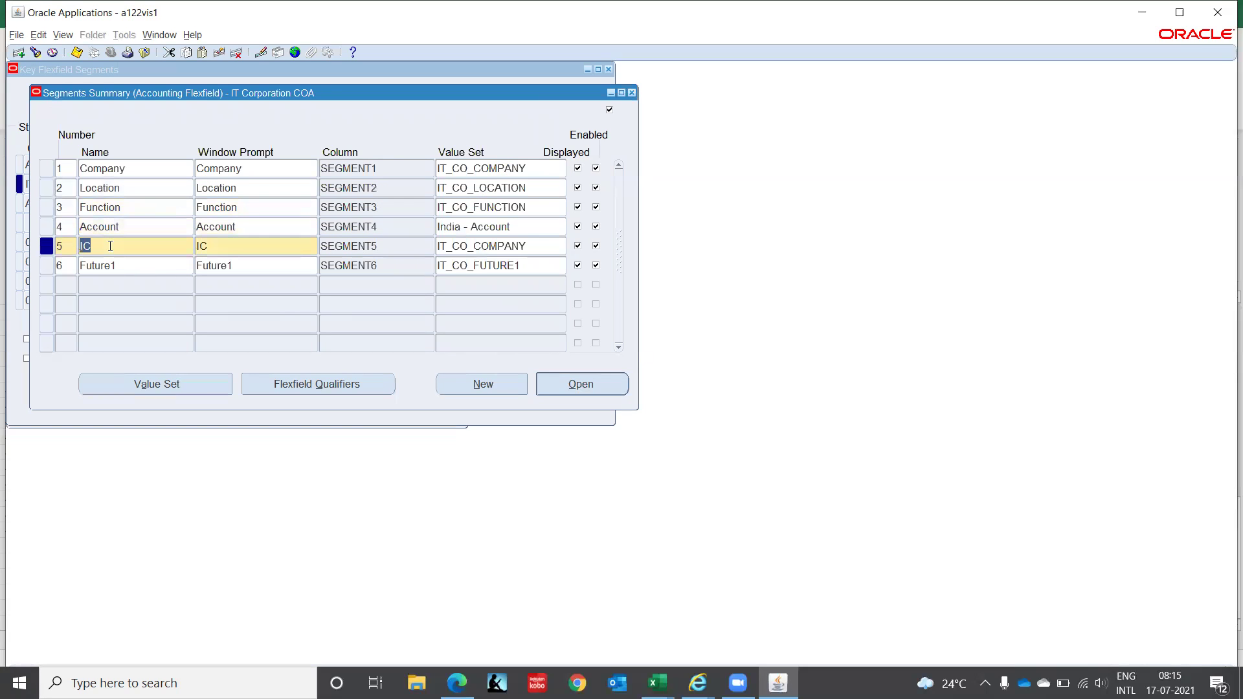
pyautogui.click(268, 385)
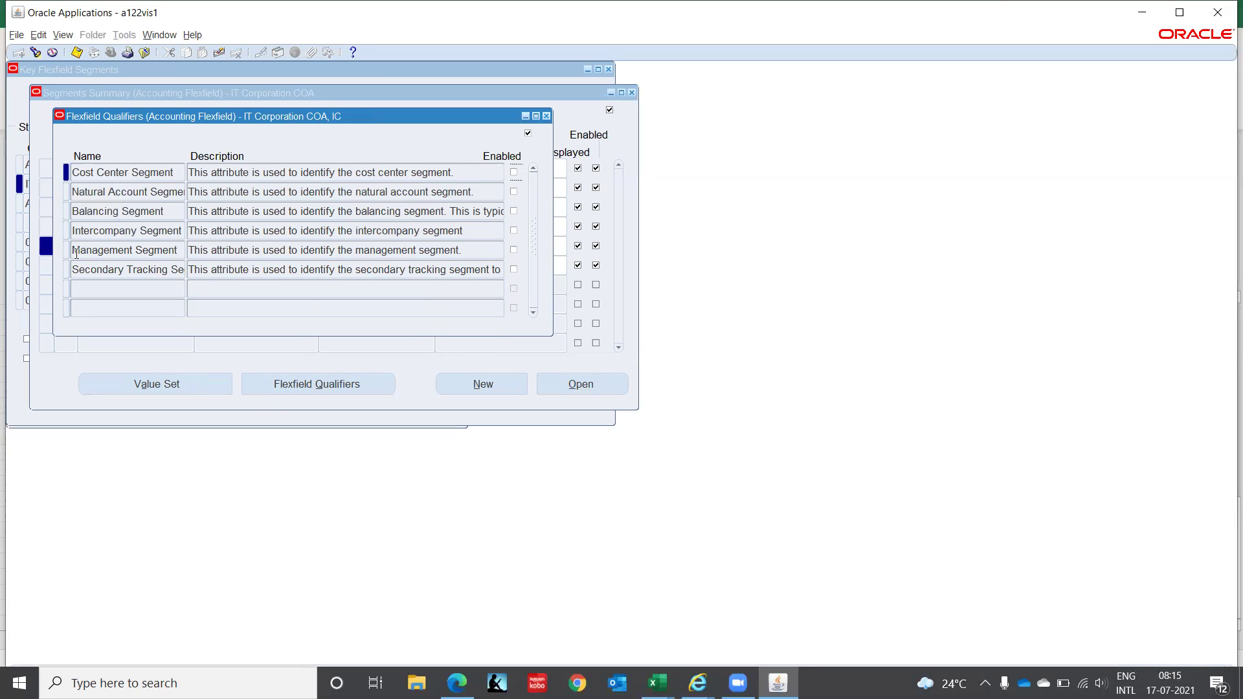
pyautogui.click(135, 231)
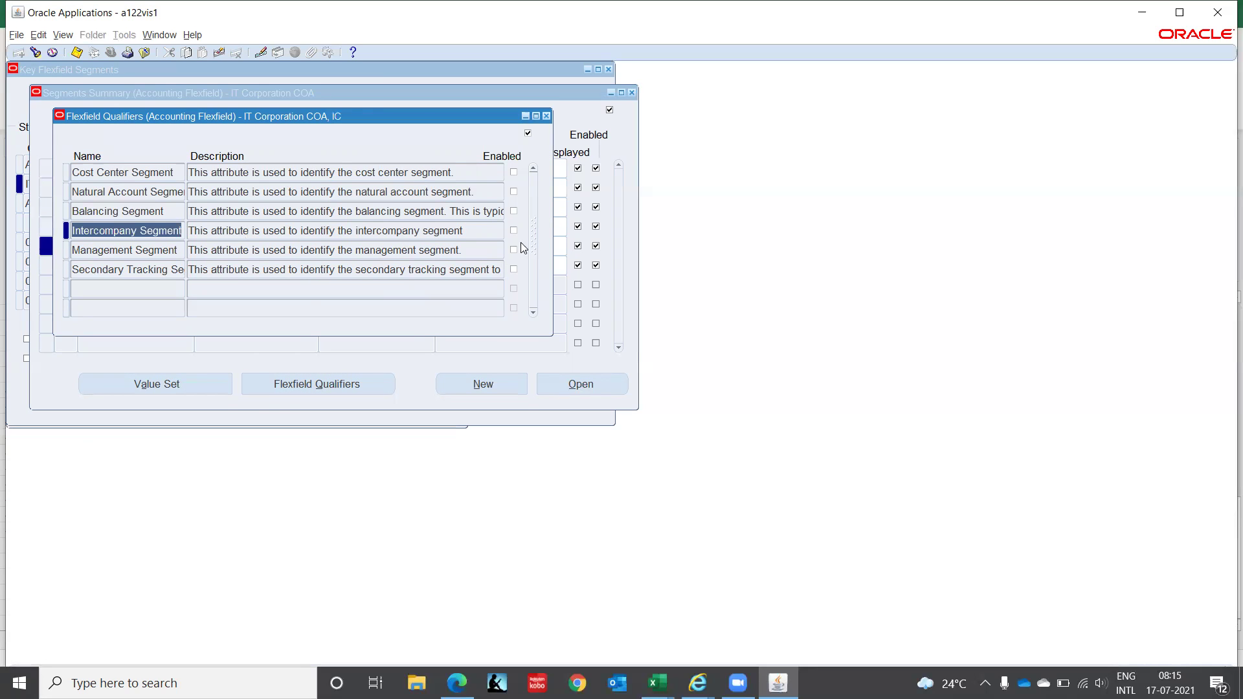
pyautogui.click(514, 231)
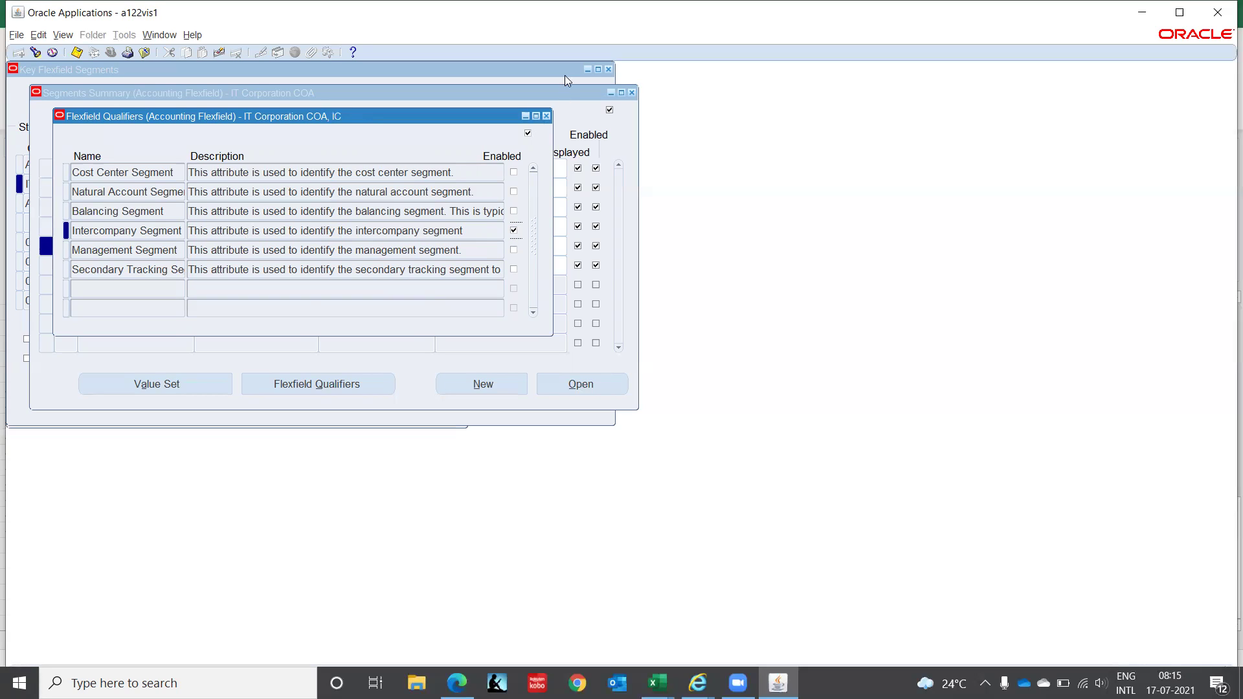
pyautogui.click(547, 116)
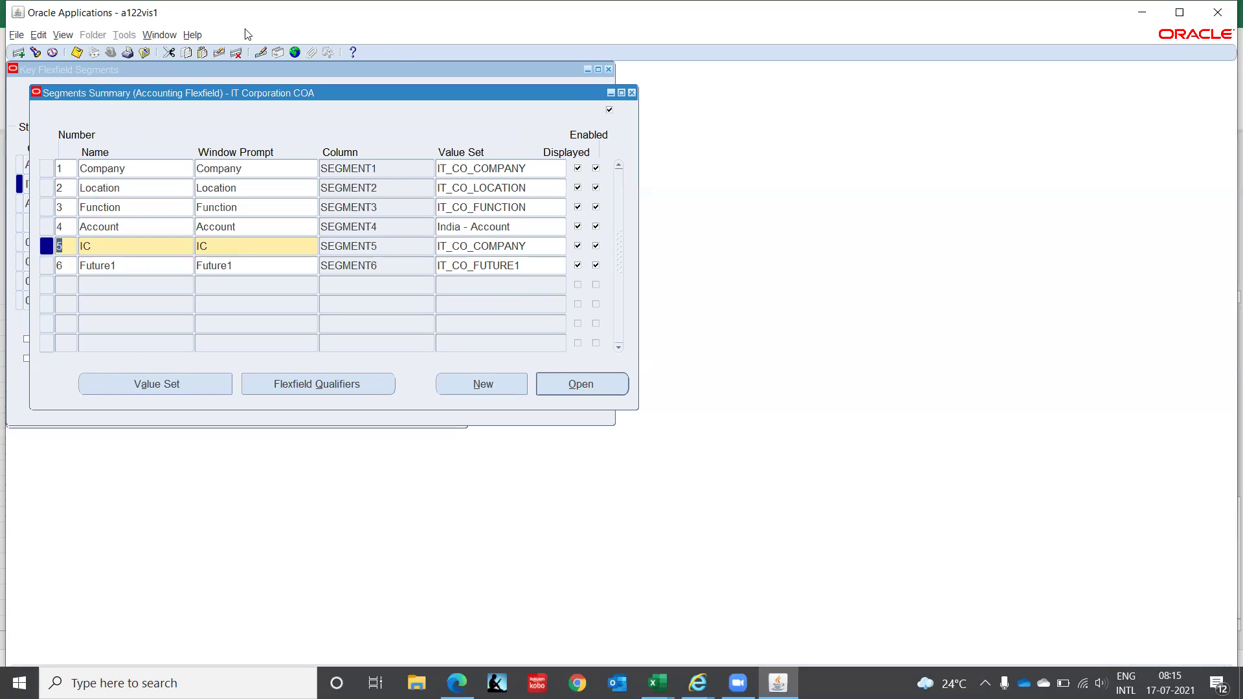
# - Copy the Account segment's value set name, close the key flexfield forms, and find the segment values of India - Account
pyautogui.click(524, 226)
pyautogui.hotkey('ctrl', 'c')
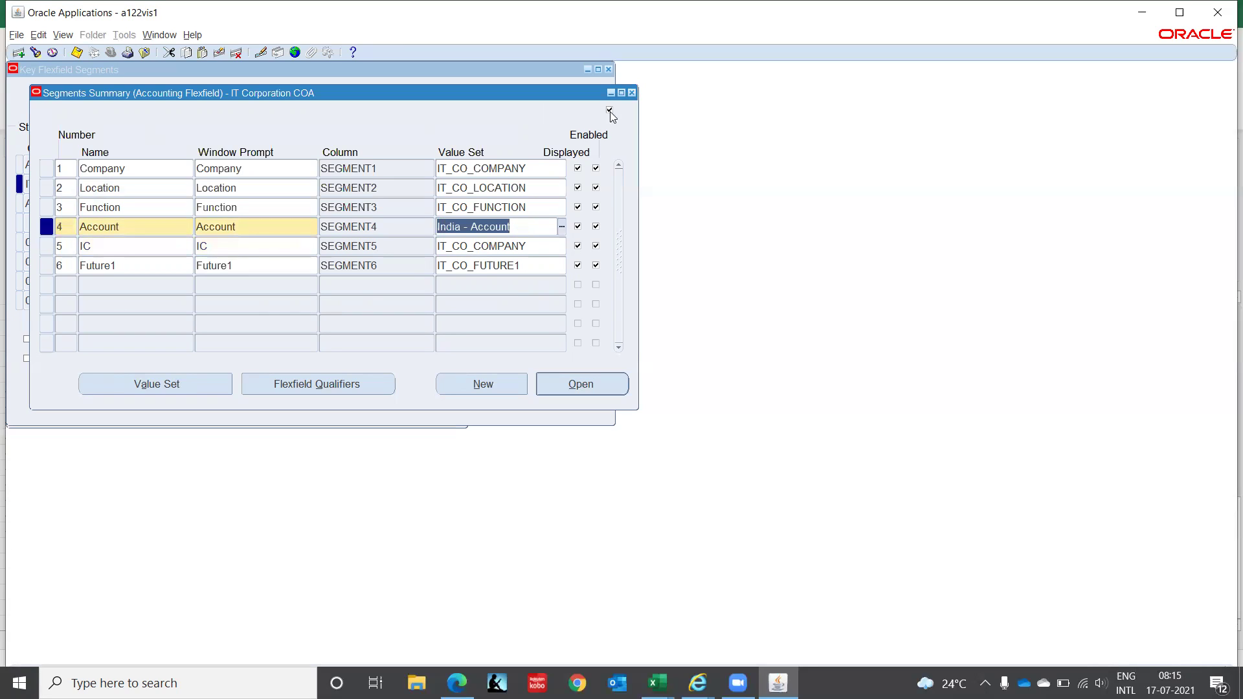
pyautogui.click(632, 92)
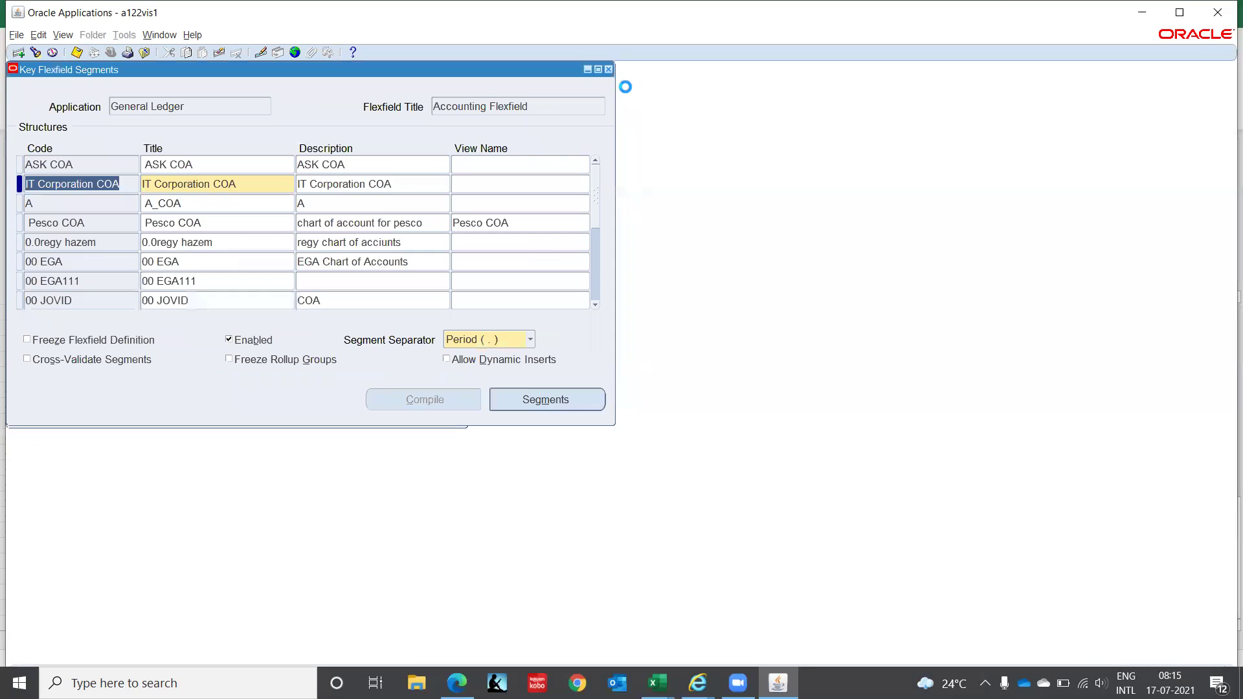
pyautogui.click(609, 70)
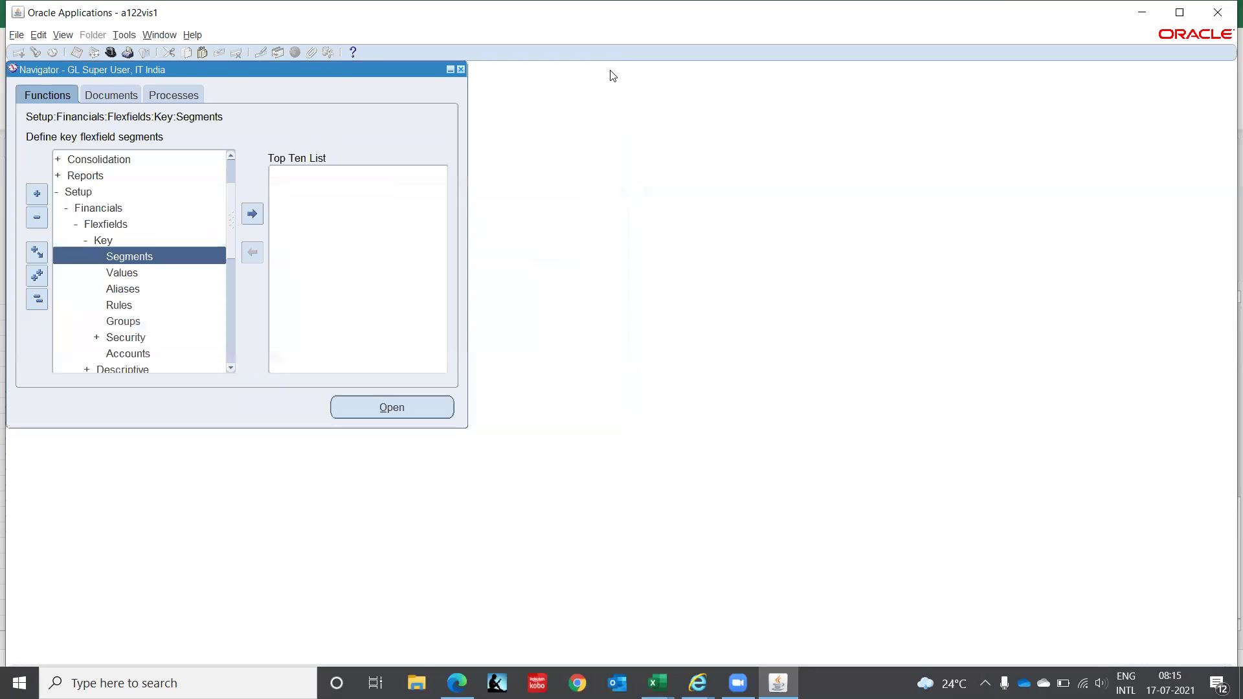
pyautogui.click(122, 273)
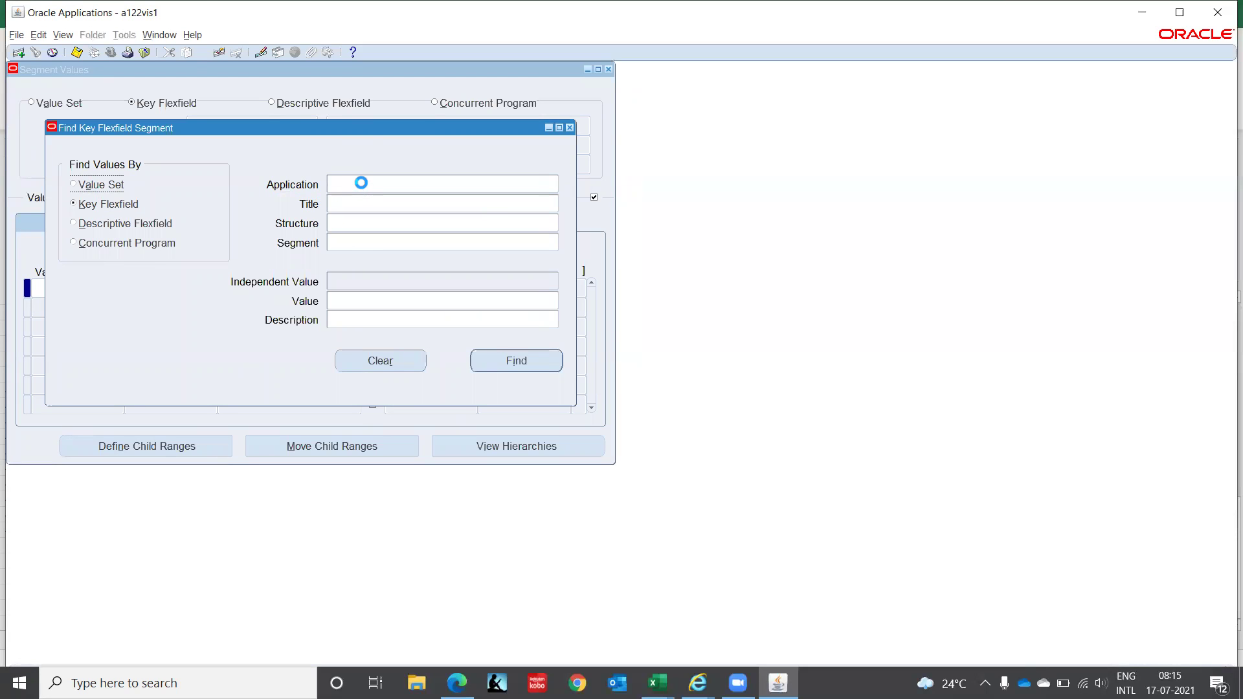
pyautogui.hotkey('ctrl', 'v')
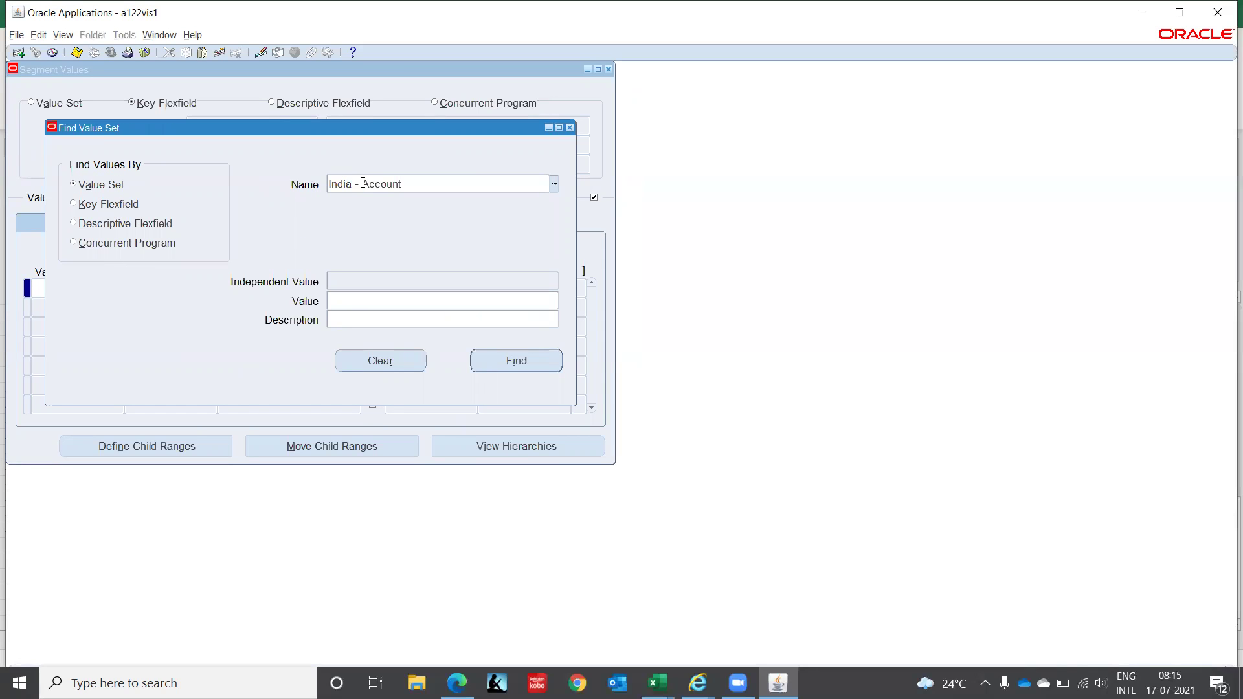
pyautogui.click(541, 367)
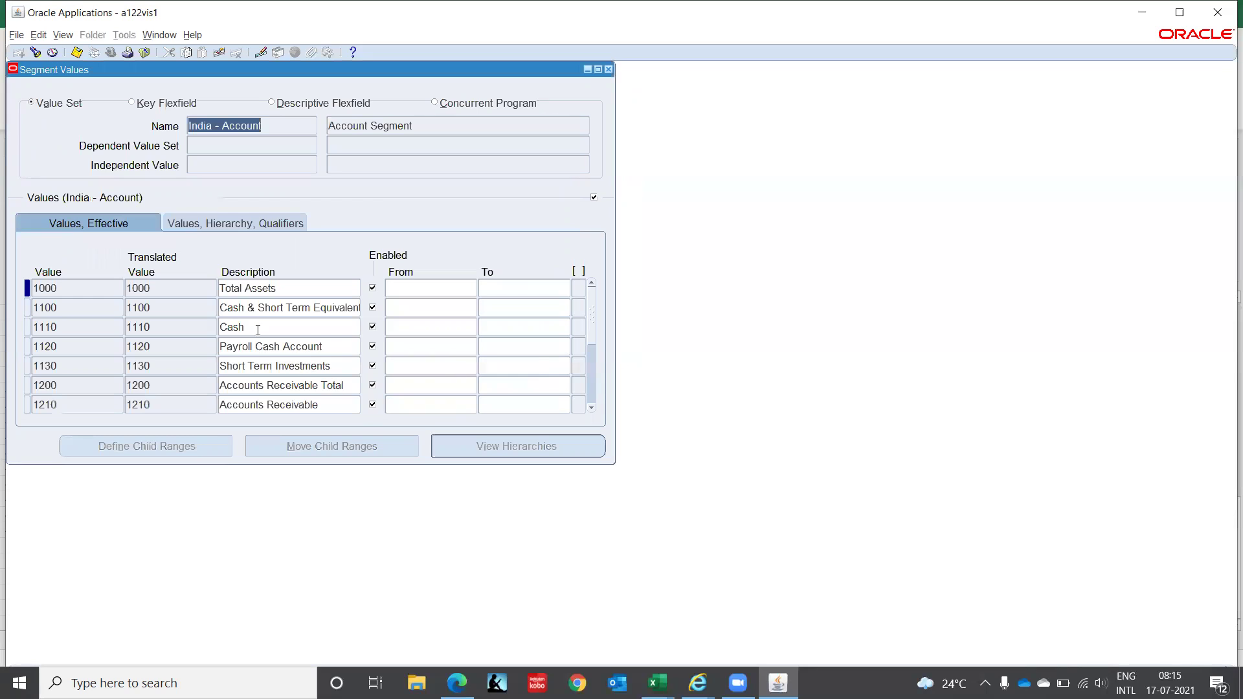
# - Switch to the Oracle 09112020 workbook in Excel and review the India - Accounts list on the CoA St sheet
pyautogui.click(175, 286)
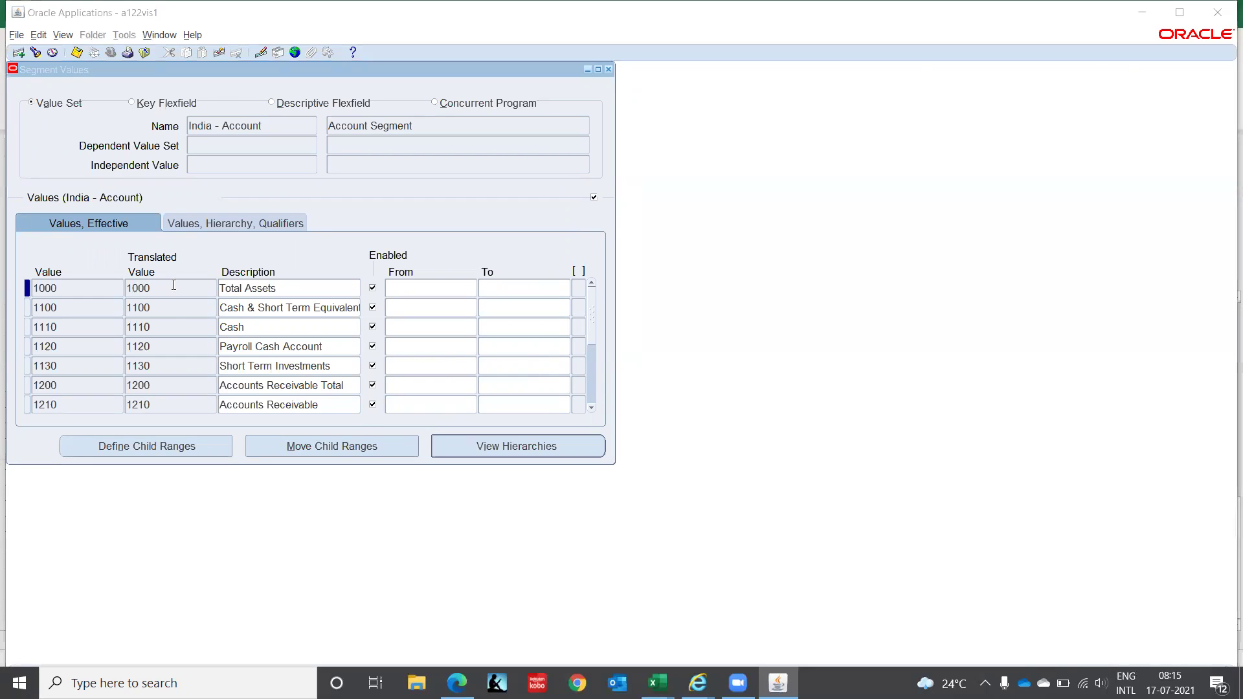
pyautogui.hotkey('alt', 'Tab')
pyautogui.hotkey('alt', 'Tab')
pyautogui.hotkey('alt', 'Tab')
pyautogui.hotkey('alt', 'Tab')
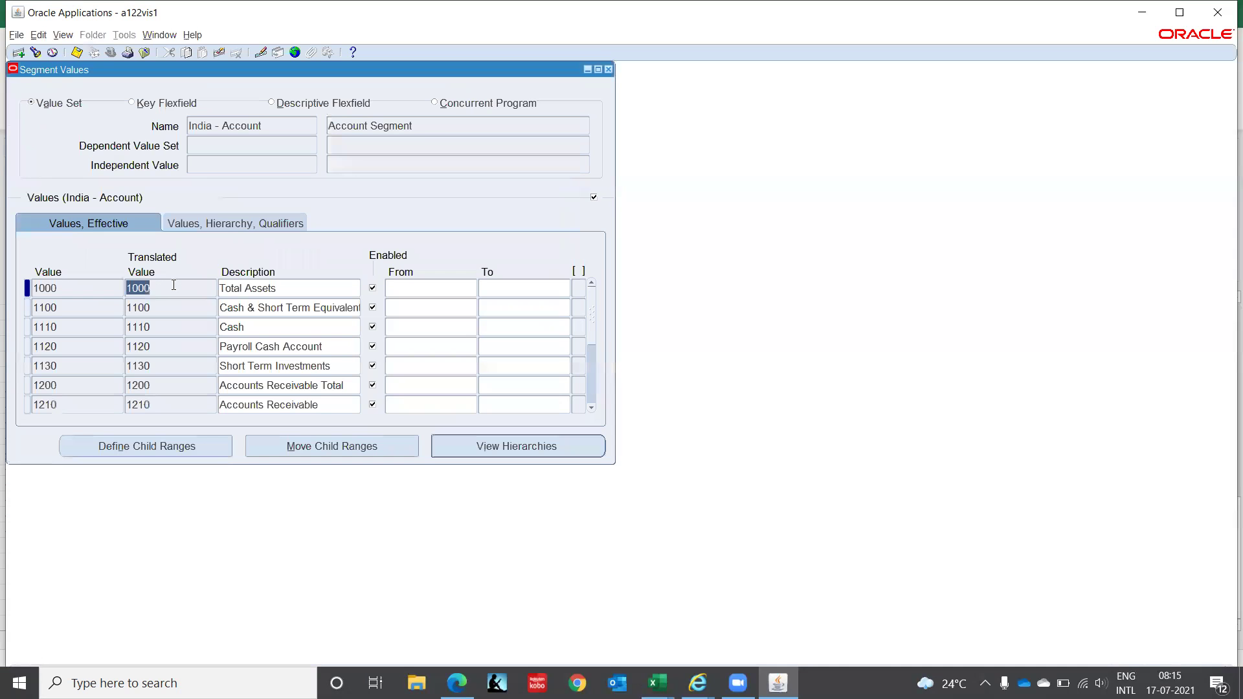
pyautogui.hotkey('alt', 'Tab')
pyautogui.press('Tab')
pyautogui.press('Down')
pyautogui.press('Down')
pyautogui.press('Down')
pyautogui.press('Down')
pyautogui.press('Down')
pyautogui.press('Down')
pyautogui.press('Down')
pyautogui.press('Down')
pyautogui.press('Down')
pyautogui.press('Down')
pyautogui.press('Down')
pyautogui.press('Down')
pyautogui.press('Down')
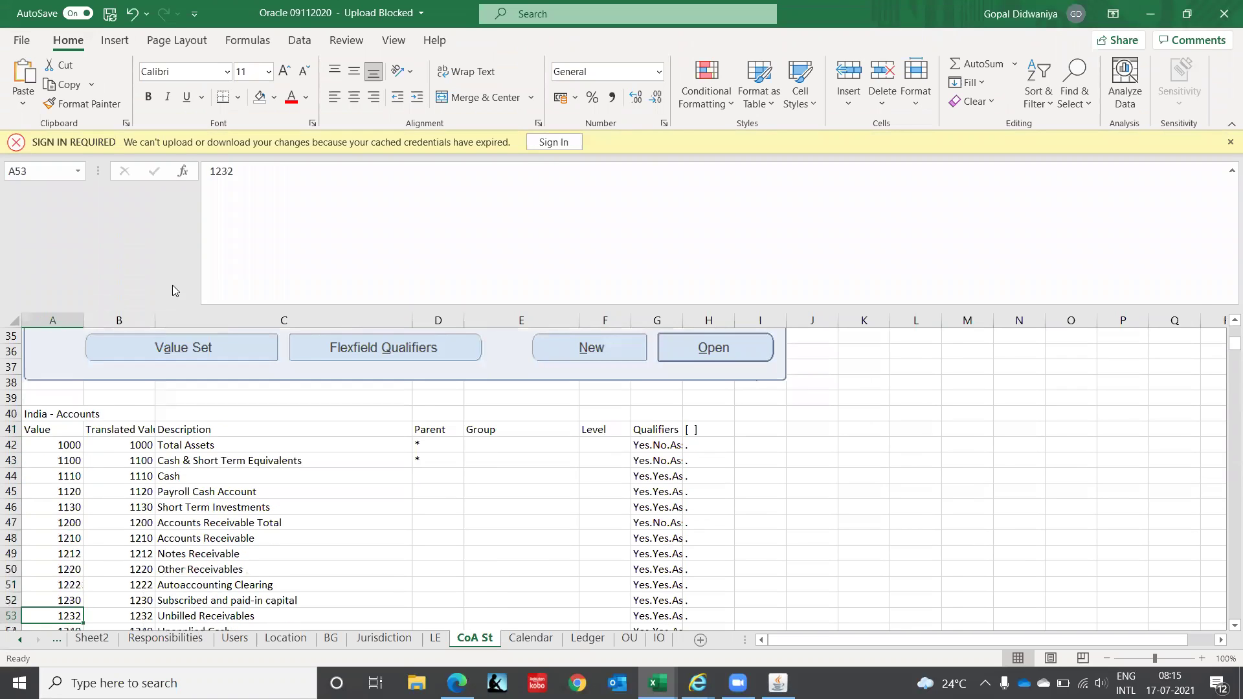
# - Return to Oracle Applications, browse the India - Account values and descriptions, and close the segment values form
pyautogui.hotkey('alt', 'Tab')
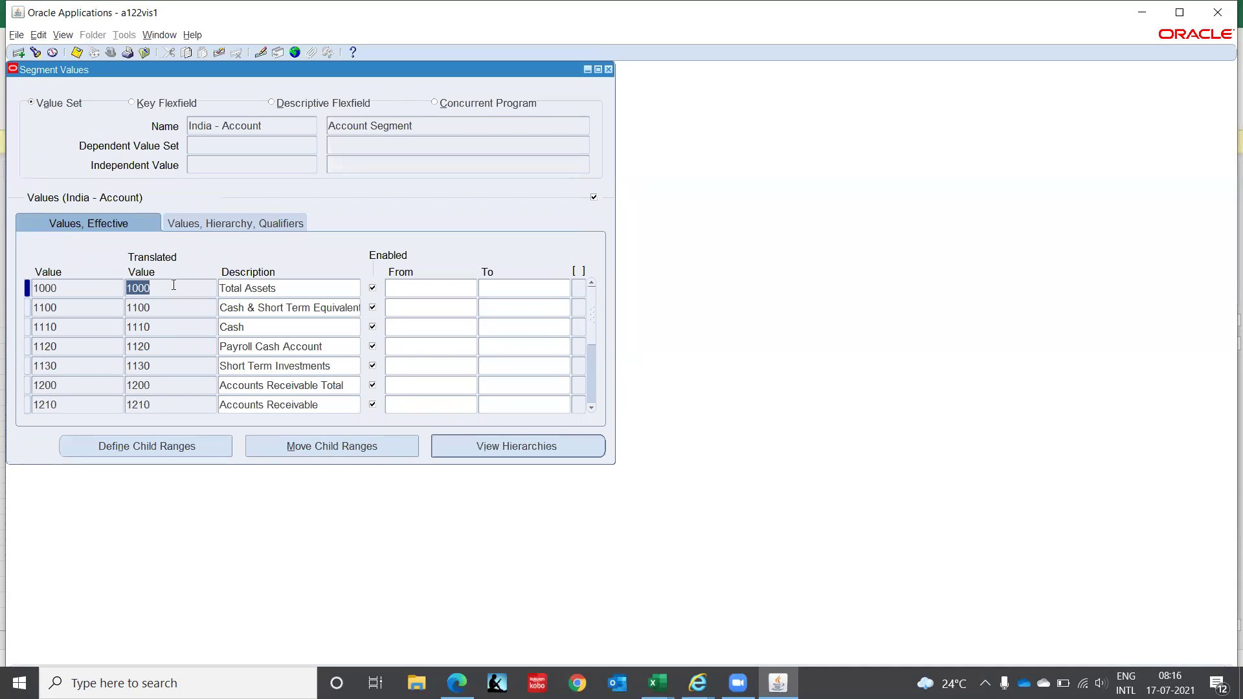
pyautogui.press('pagedown')
pyautogui.press('pagedown')
pyautogui.press('pagedown')
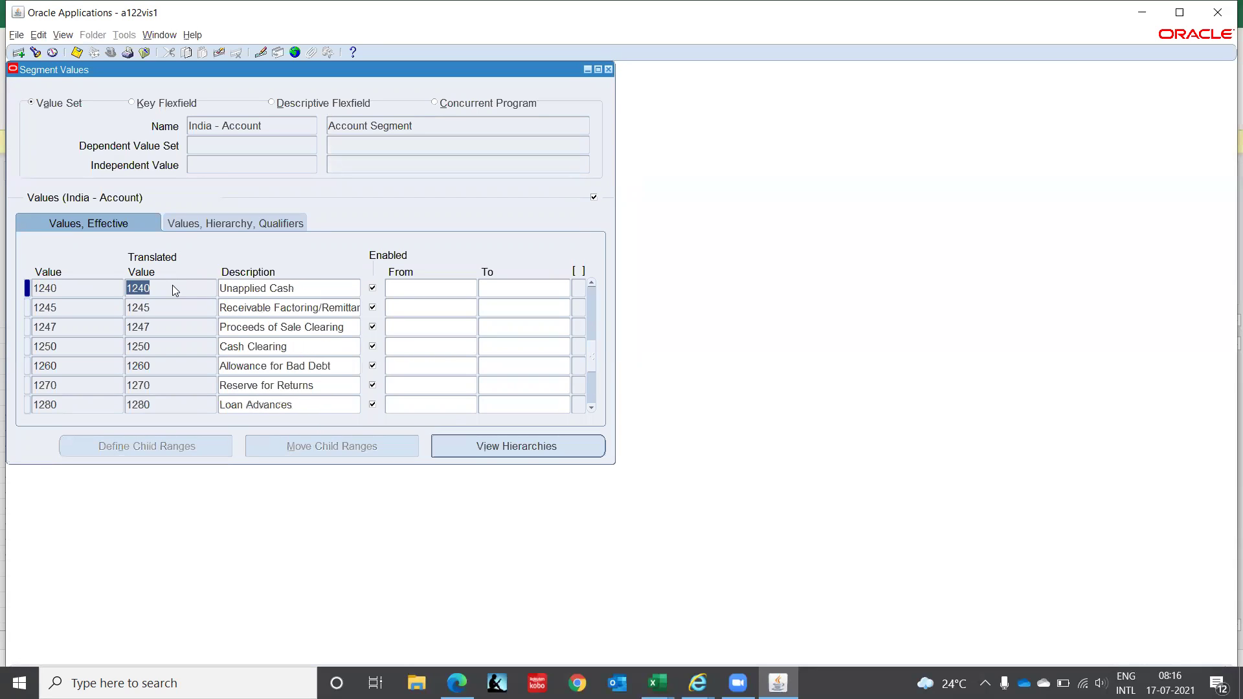
pyautogui.press('pagedown')
pyautogui.press('pagedown')
pyautogui.press('pagedown')
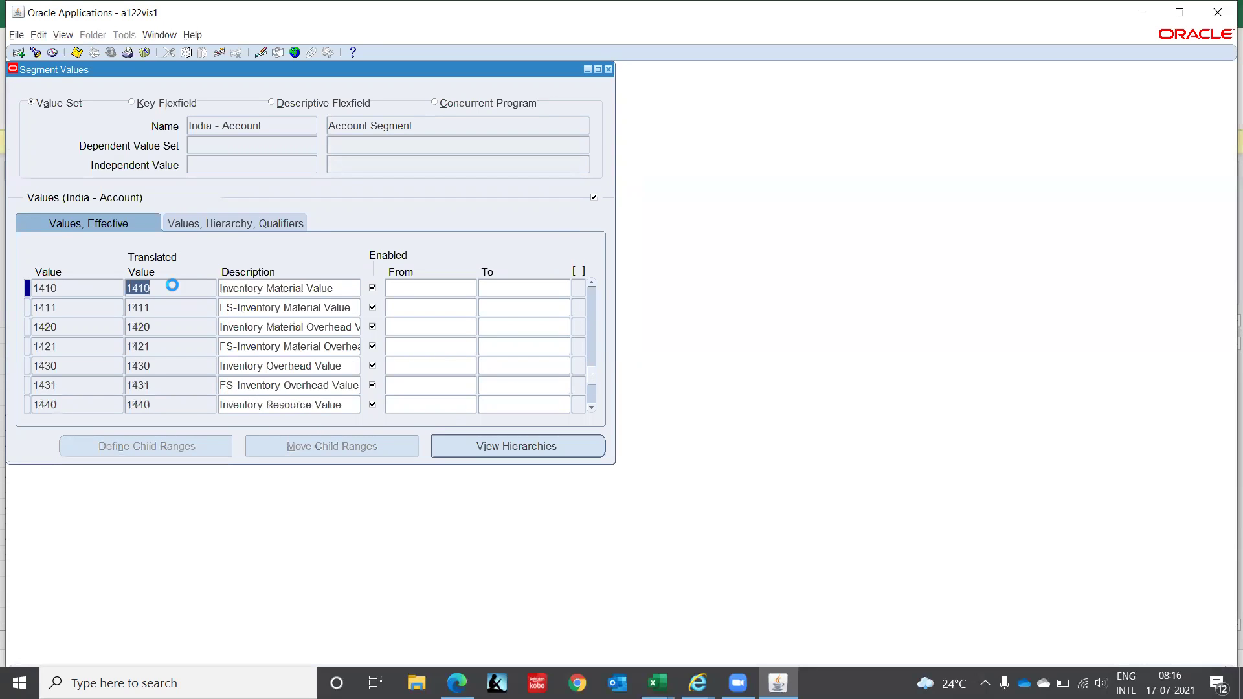
pyautogui.press('pagedown')
pyautogui.press('pagedown')
pyautogui.press('pagedown')
pyautogui.press('pagedown')
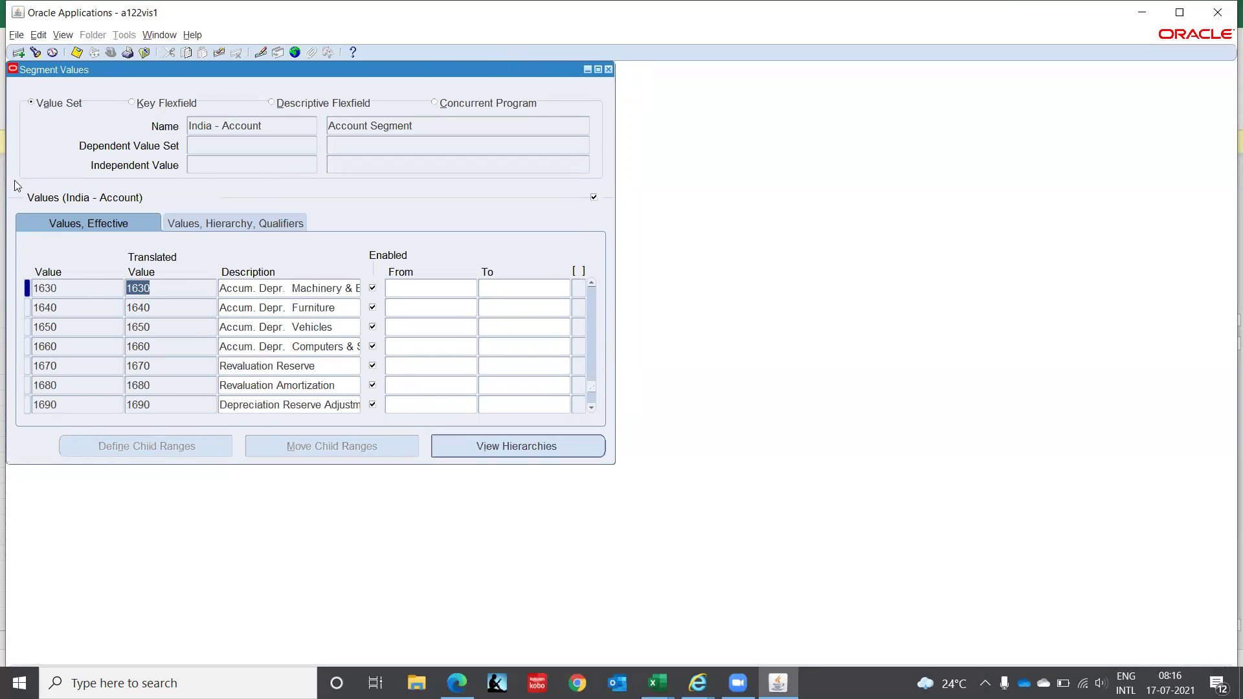
pyautogui.click(609, 70)
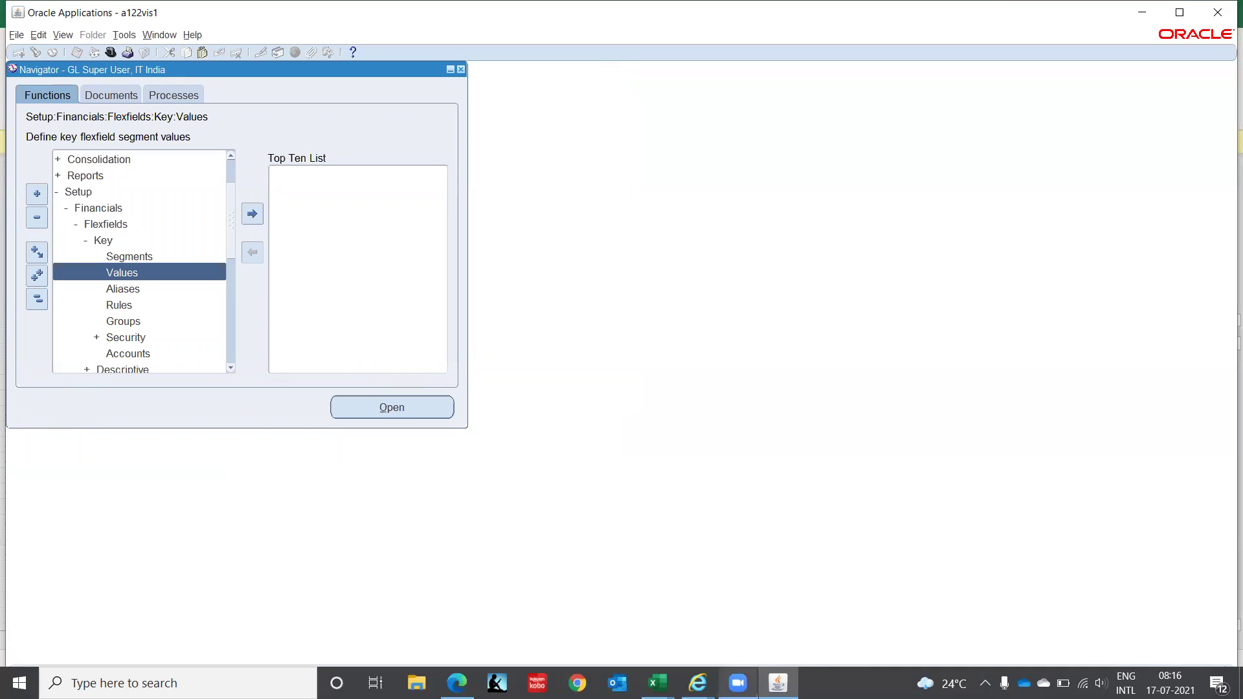
# - Switch to the New Microsoft Excel Worksheet (4) workbook in Excel and go to empty cell B53 below the Chart of Account list
pyautogui.moveTo(697, 683)
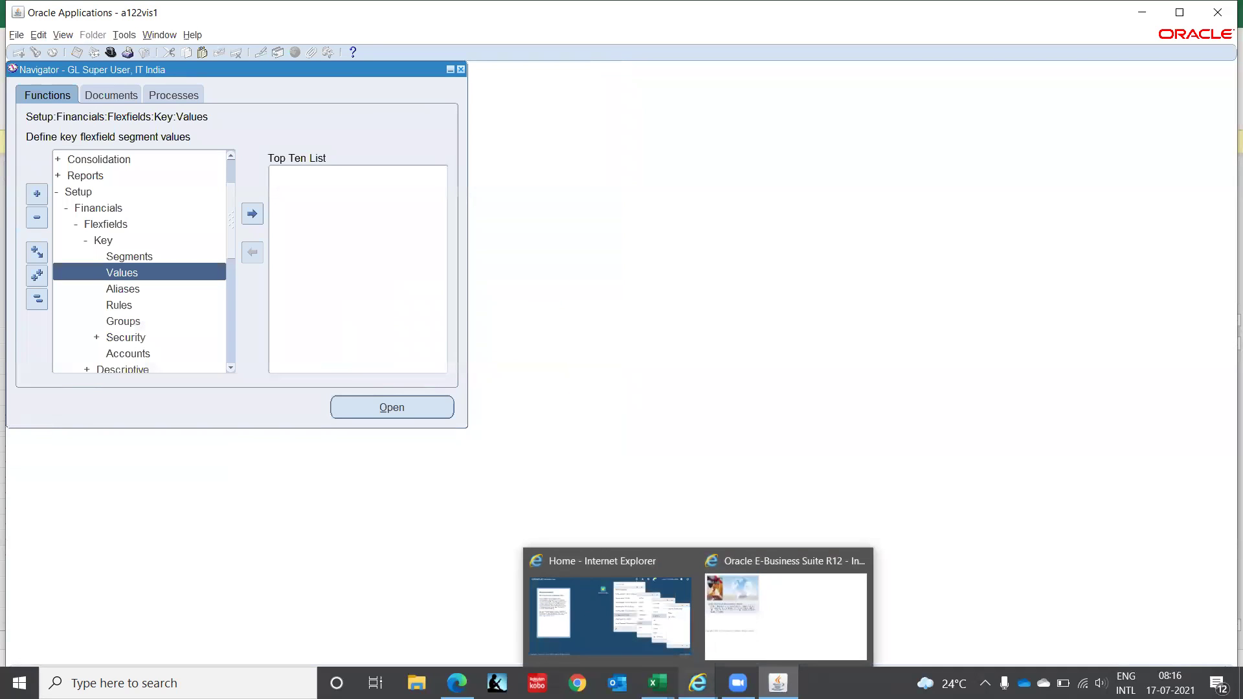
pyautogui.moveTo(657, 682)
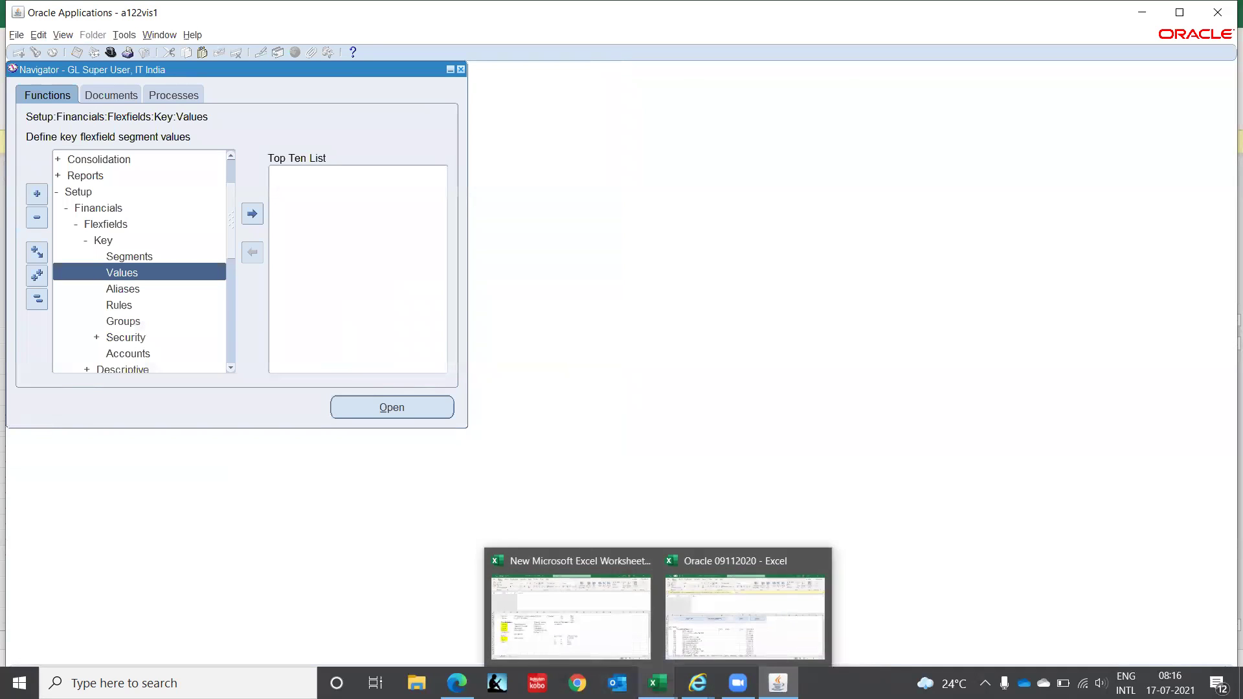
pyautogui.click(552, 621)
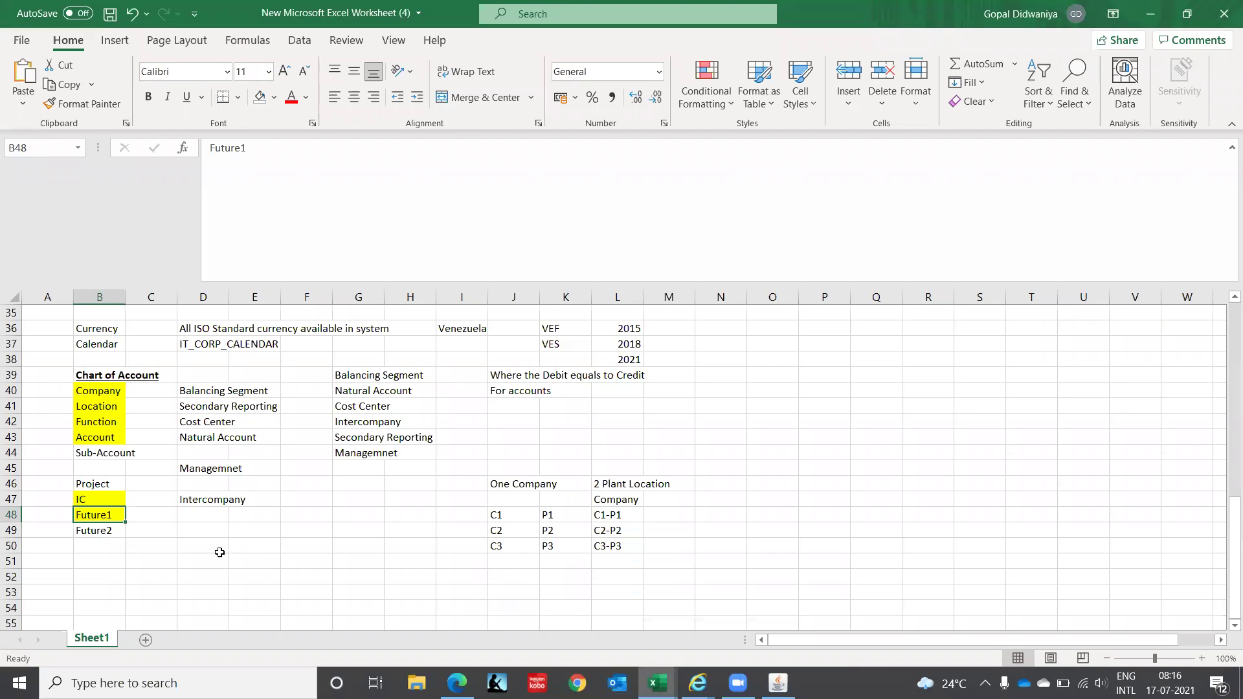
pyautogui.press('Down')
pyautogui.press('Down')
pyautogui.press('Down')
pyautogui.press('Down')
pyautogui.press('Down')
pyautogui.press('Down')
pyautogui.press('Down')
pyautogui.press('Down')
pyautogui.press('Down')
pyautogui.press('Down')
pyautogui.press('Down')
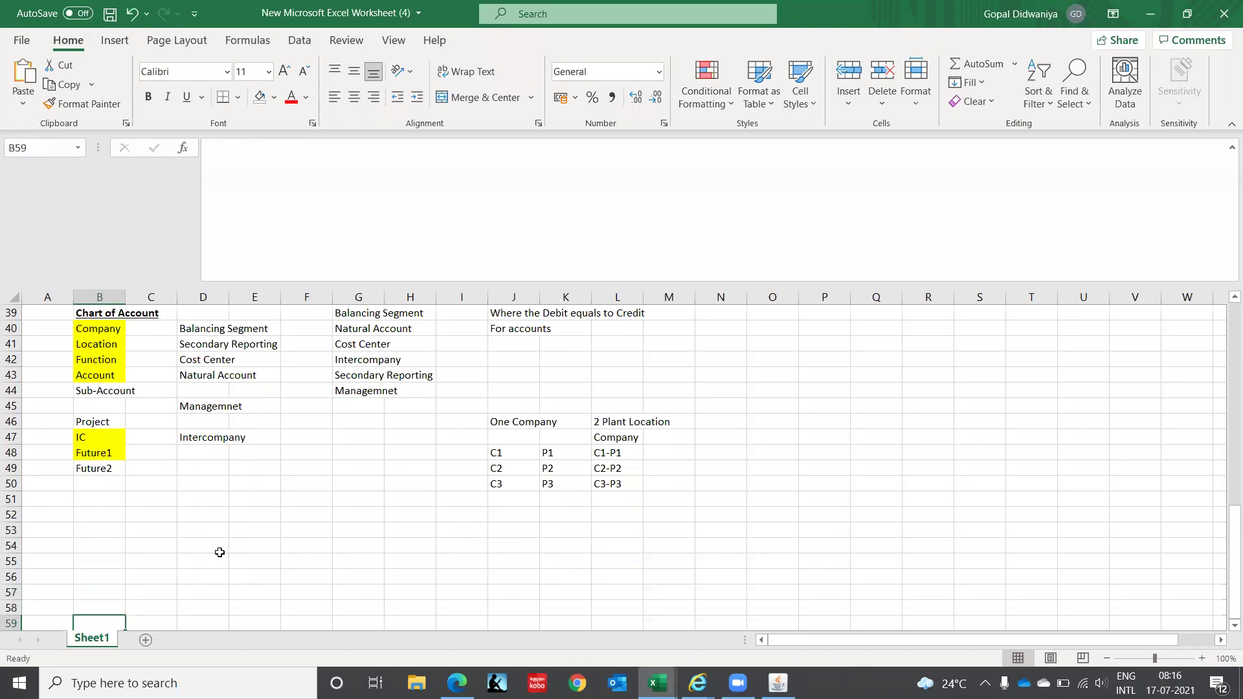
pyautogui.press('Left')
pyautogui.press('Up')
pyautogui.press('Up')
pyautogui.press('Up')
pyautogui.press('Up')
pyautogui.press('Up')
pyautogui.press('Up')
pyautogui.press('Right')
# - Enter the heading Company in B53 and format it bold and underlined
pyautogui.write('Compma')
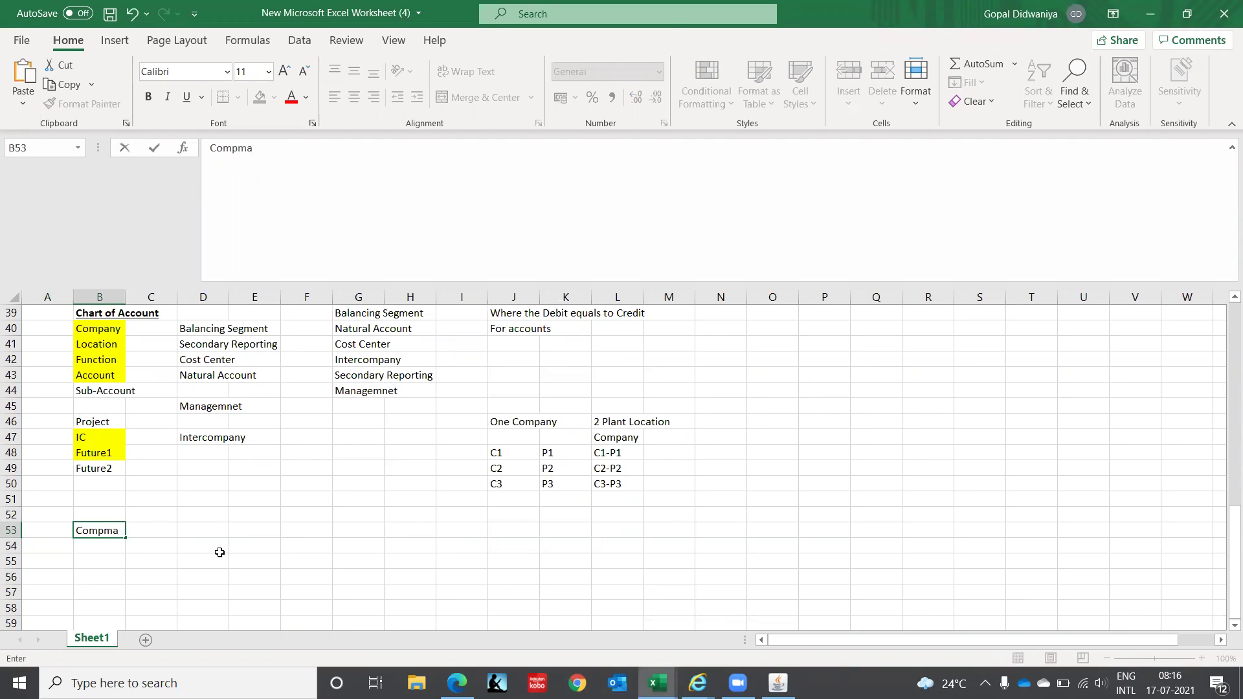
pyautogui.press('BackSpace')
pyautogui.press('BackSpace')
pyautogui.write('any')
pyautogui.press('Return')
pyautogui.press('Up')
pyautogui.hotkey('ctrl', 'b')
pyautogui.hotkey('ctrl', 'u')
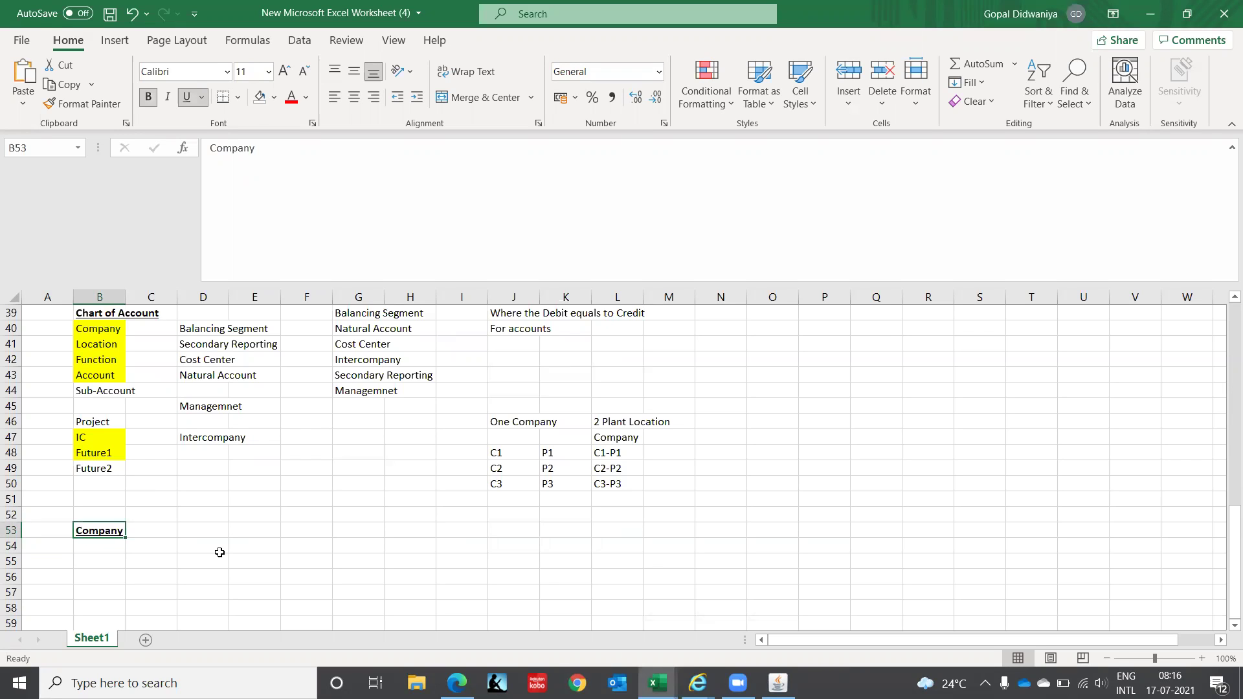
# - Enter the sample company values C1 in B54 and C2 in B55 under the Company heading
pyautogui.press('Down')
pyautogui.write('C1')
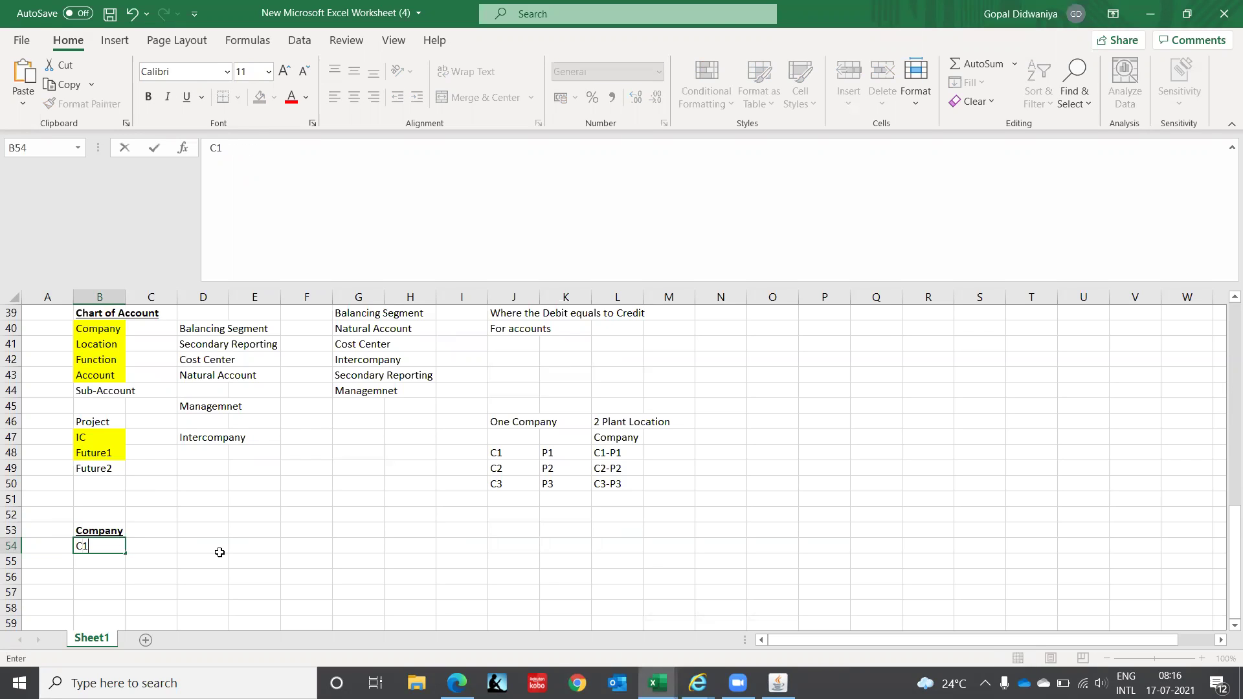
pyautogui.press('Return')
pyautogui.write('C2')
pyautogui.press('Tab')
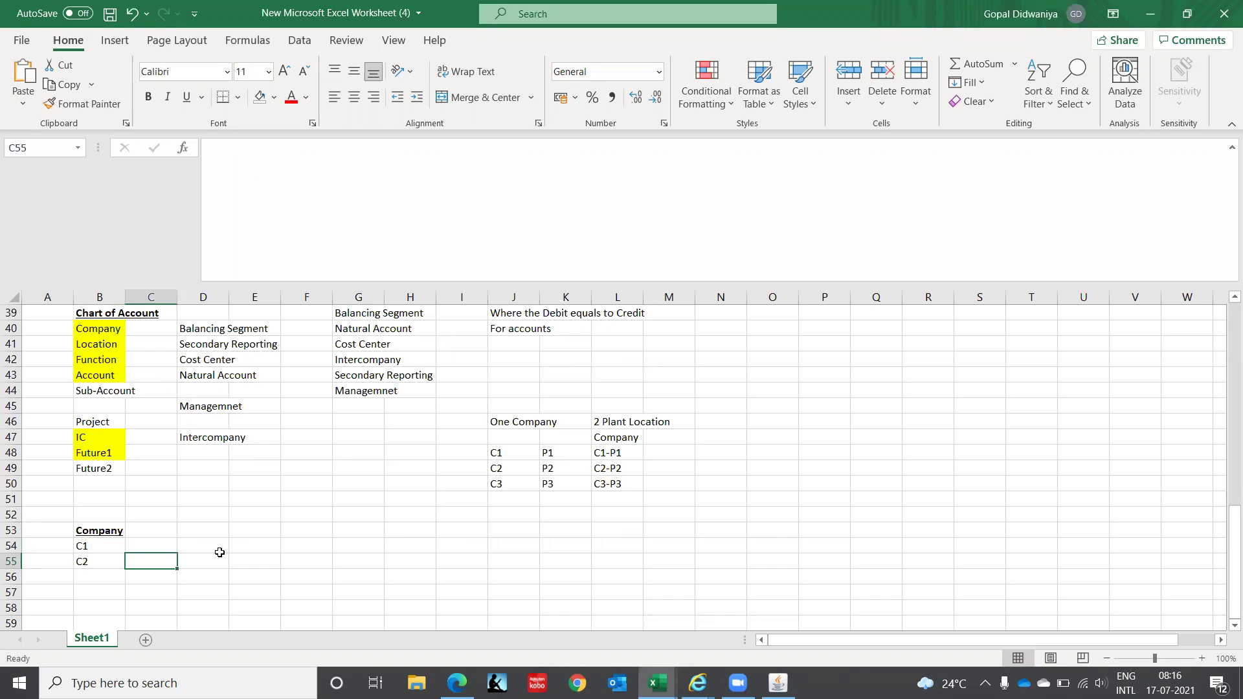
# - Enter the heading Location in C53 beside the Company heading
pyautogui.press('Up')
pyautogui.press('Up')
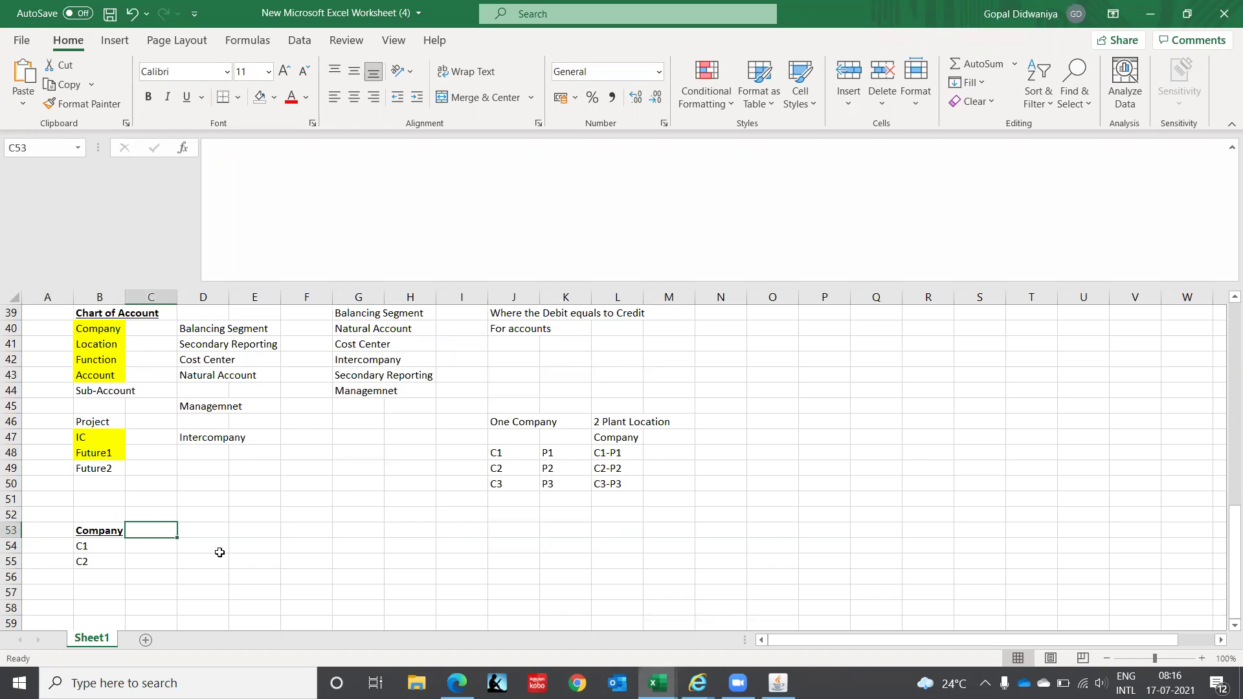
pyautogui.write('Loc')
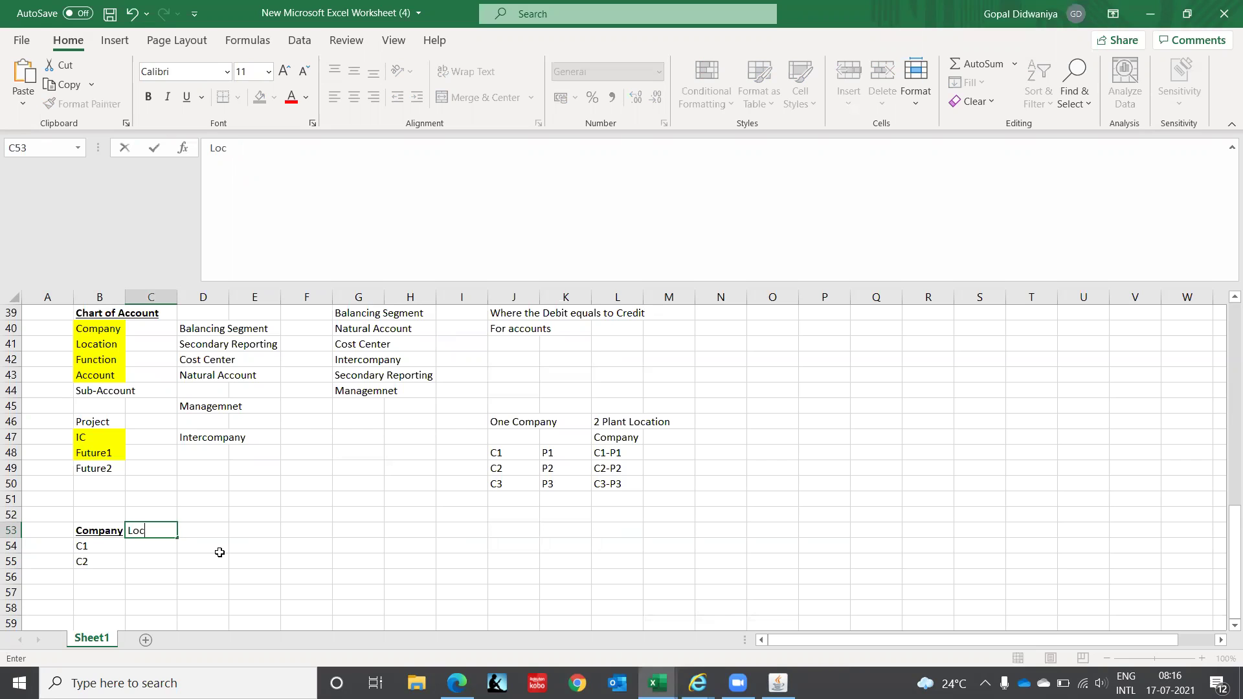
pyautogui.write('ation')
pyautogui.press('Return')
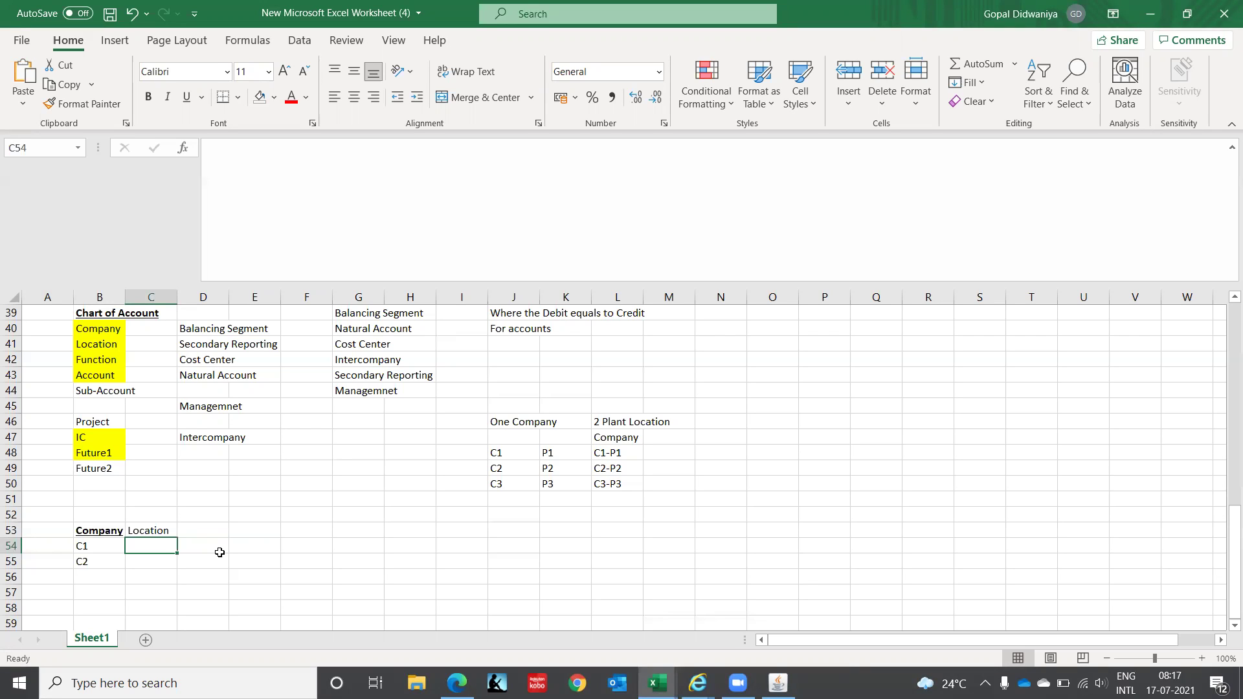
# - Delete the company value C2 from B55
pyautogui.press('Left')
pyautogui.press('Down')
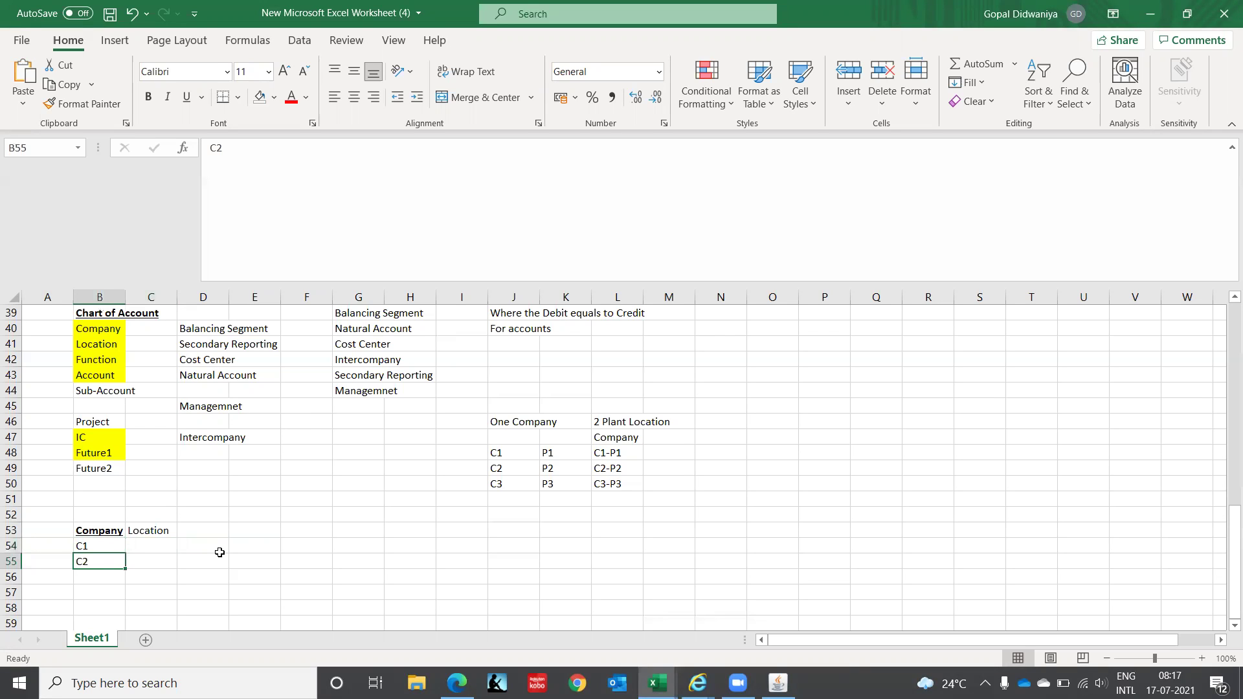
pyautogui.press('Delete')
# - Format the Location heading bold and underlined, and enter CHN beneath it in C54
pyautogui.press('Right')
pyautogui.press('Up')
pyautogui.press('Up')
pyautogui.hotkey('ctrl', 'b')
pyautogui.hotkey('ctrl', 'u')
pyautogui.press('Down')
pyautogui.write('CHN')
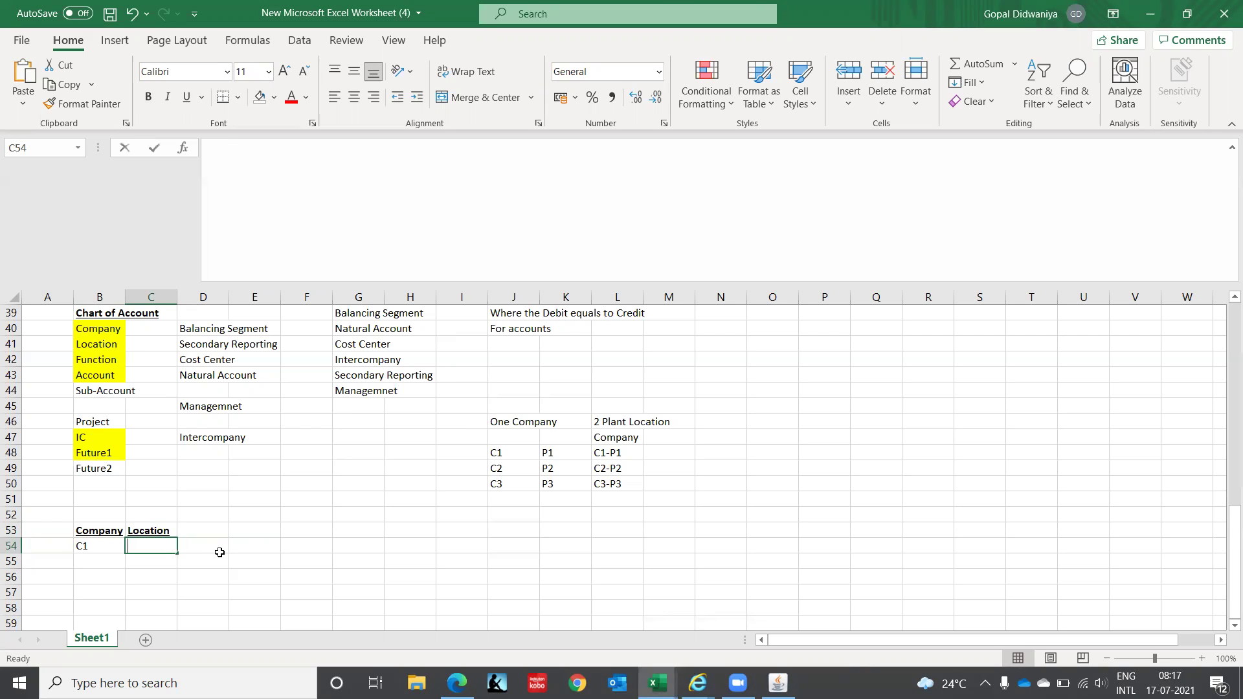
pyautogui.press('Tab')
# - Enter the heading Function in D53 and format it bold and underlined
pyautogui.press('Up')
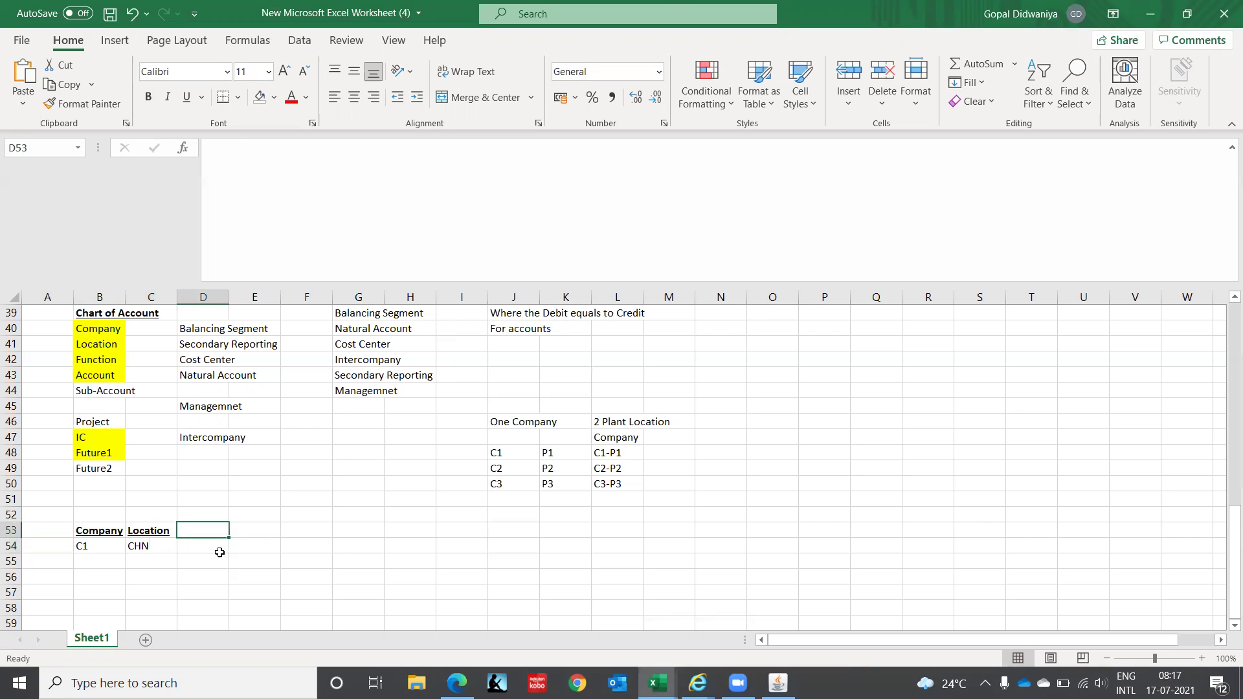
pyautogui.write('F')
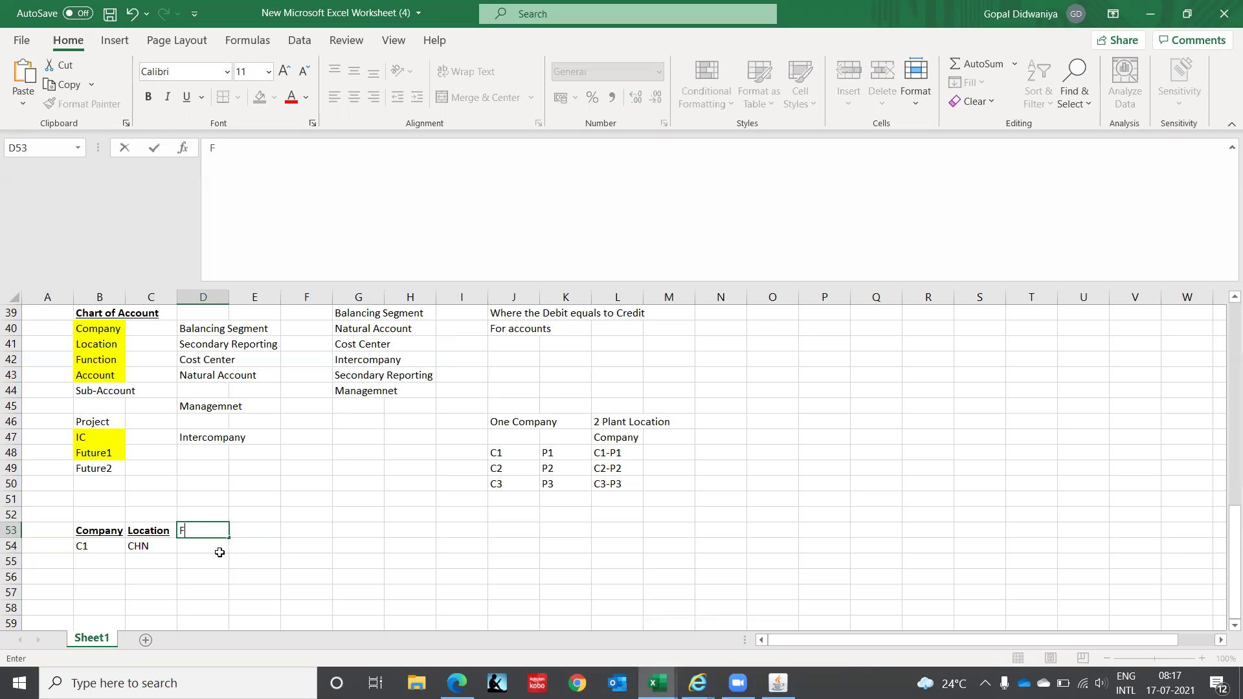
pyautogui.write('unction')
pyautogui.press('Return')
pyautogui.press('Up')
pyautogui.hotkey('ctrl', 'b')
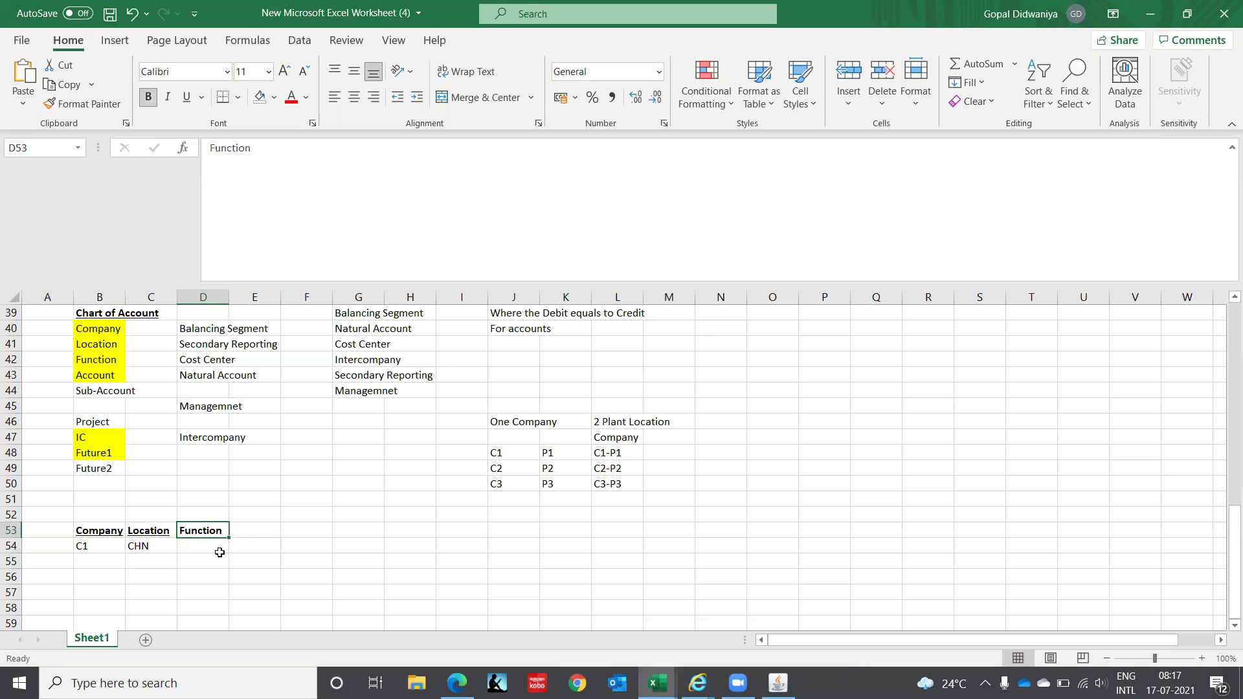
pyautogui.hotkey('ctrl', 'u')
# - List the function values FIN, HR, ADM, FAC and PUR in D54 to D58 under the Function heading
pyautogui.click(220, 552)
pyautogui.write('FIN')
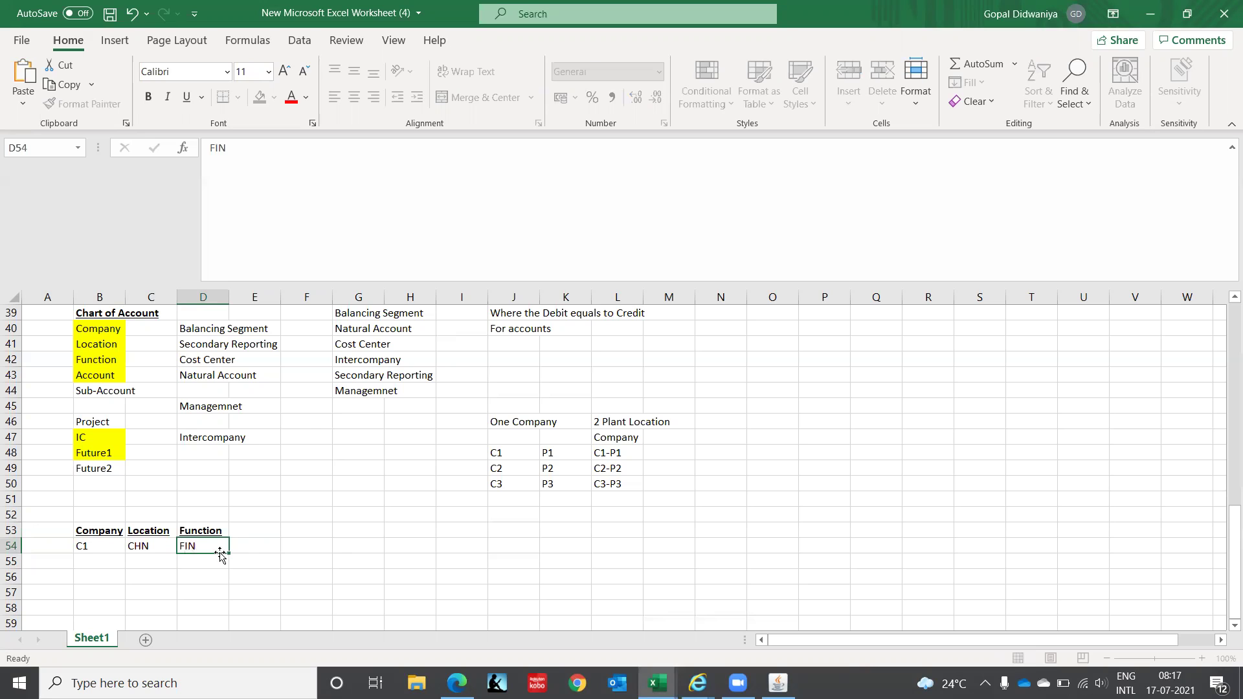
pyautogui.press('Return')
pyautogui.write('HR')
pyautogui.press('Return')
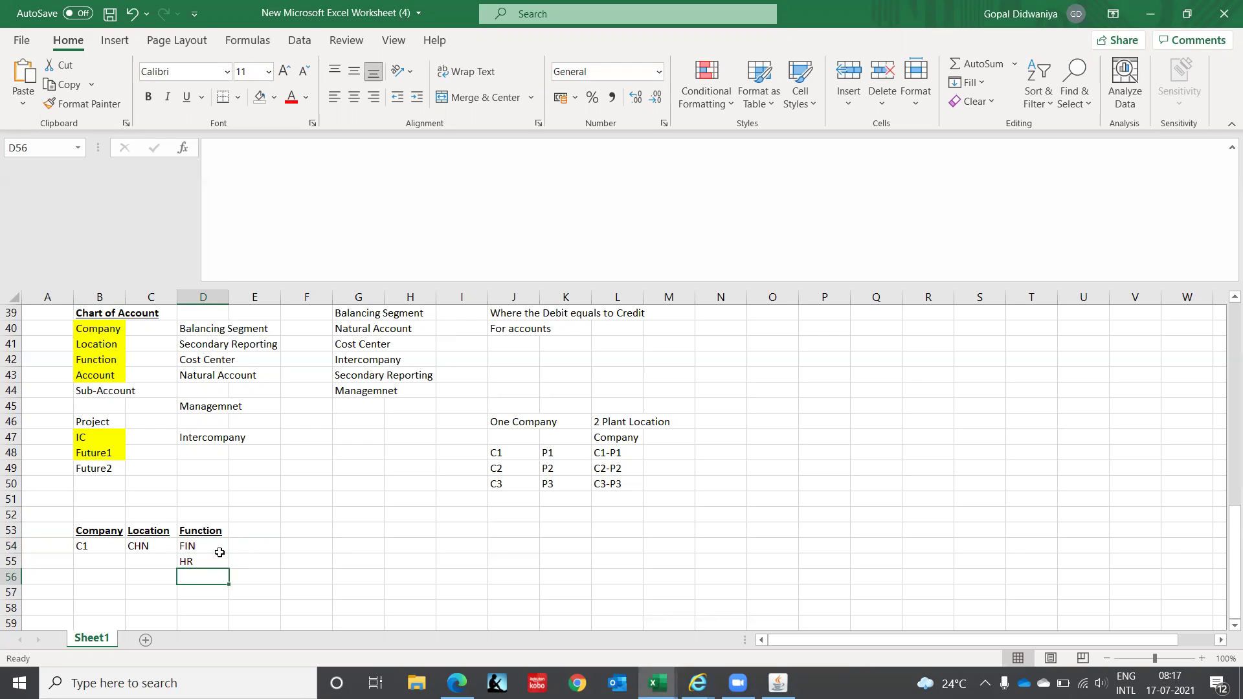
pyautogui.write('ADM')
pyautogui.press('Return')
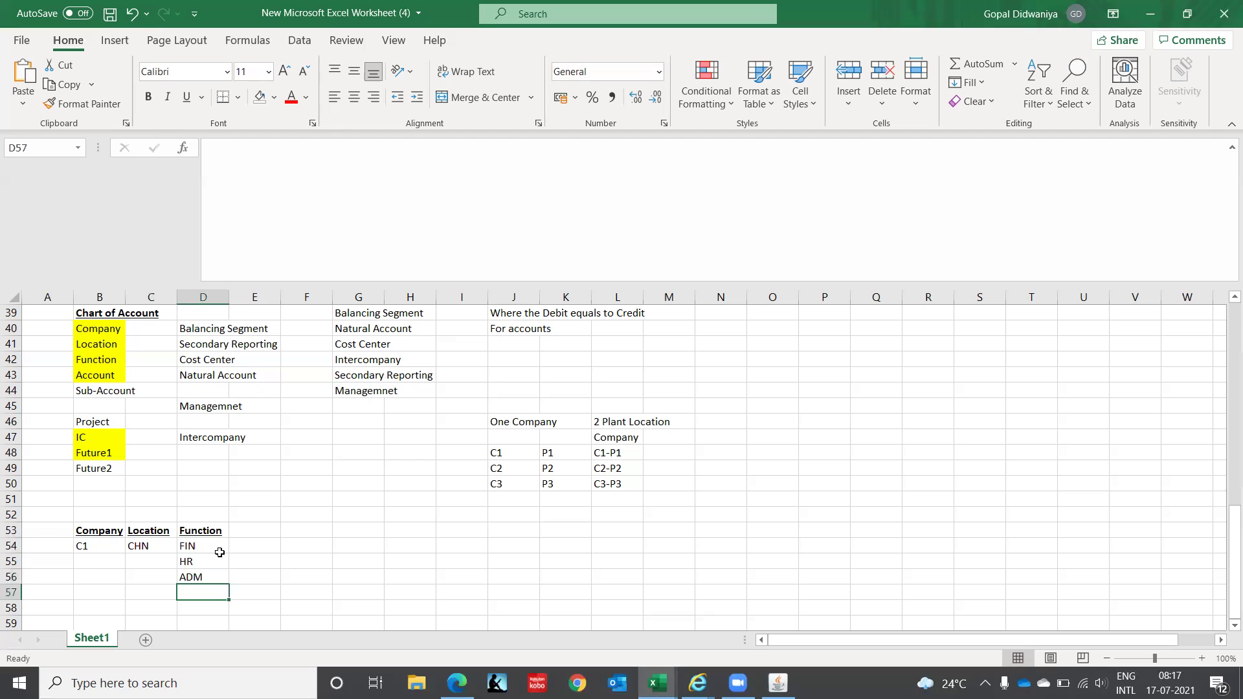
pyautogui.write('FAC')
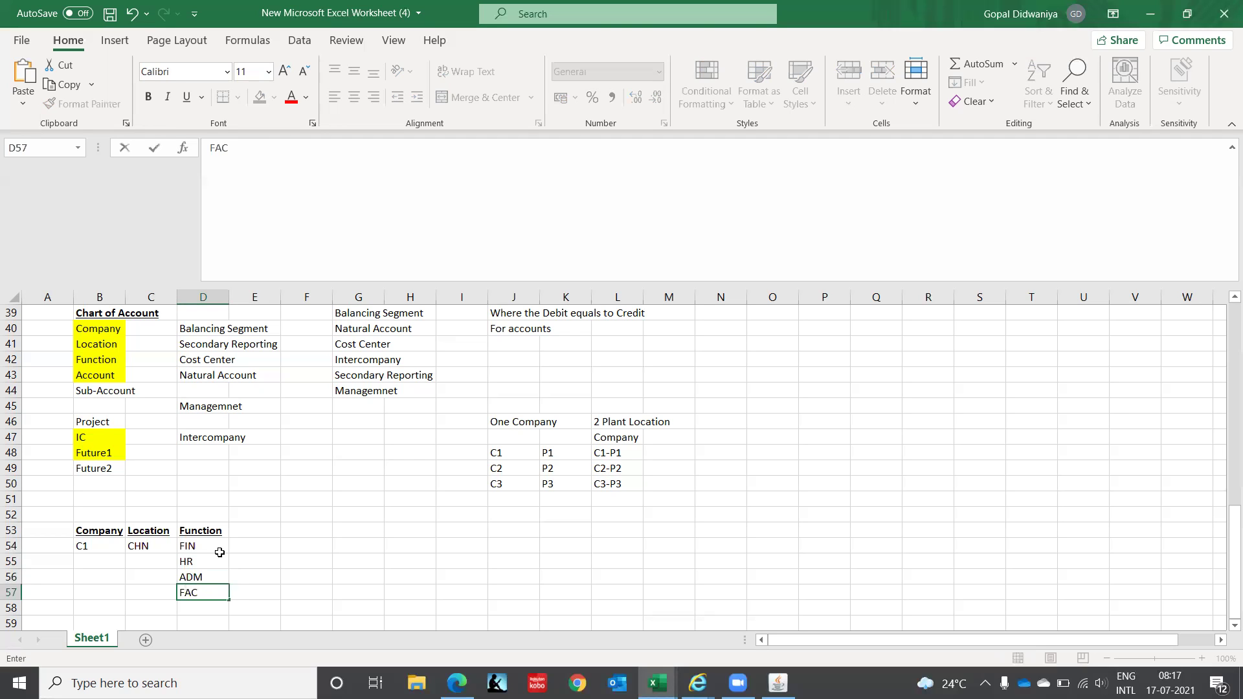
pyautogui.press('Return')
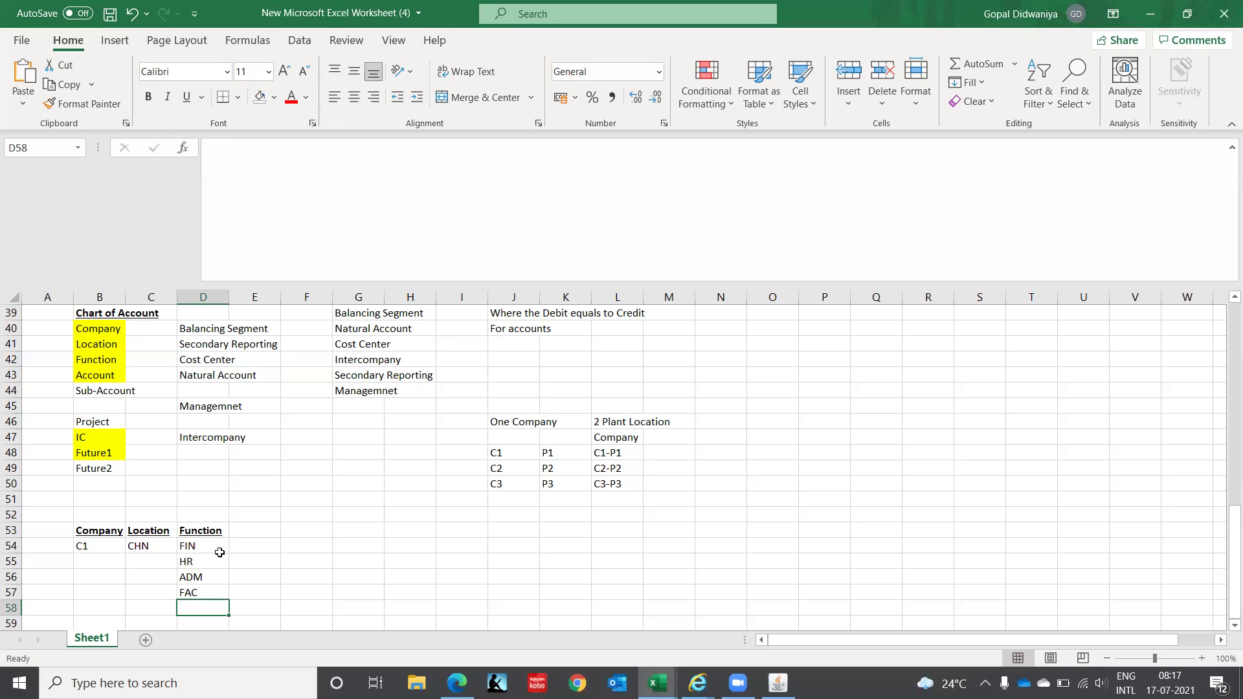
pyautogui.write('PUR')
pyautogui.press('Return')
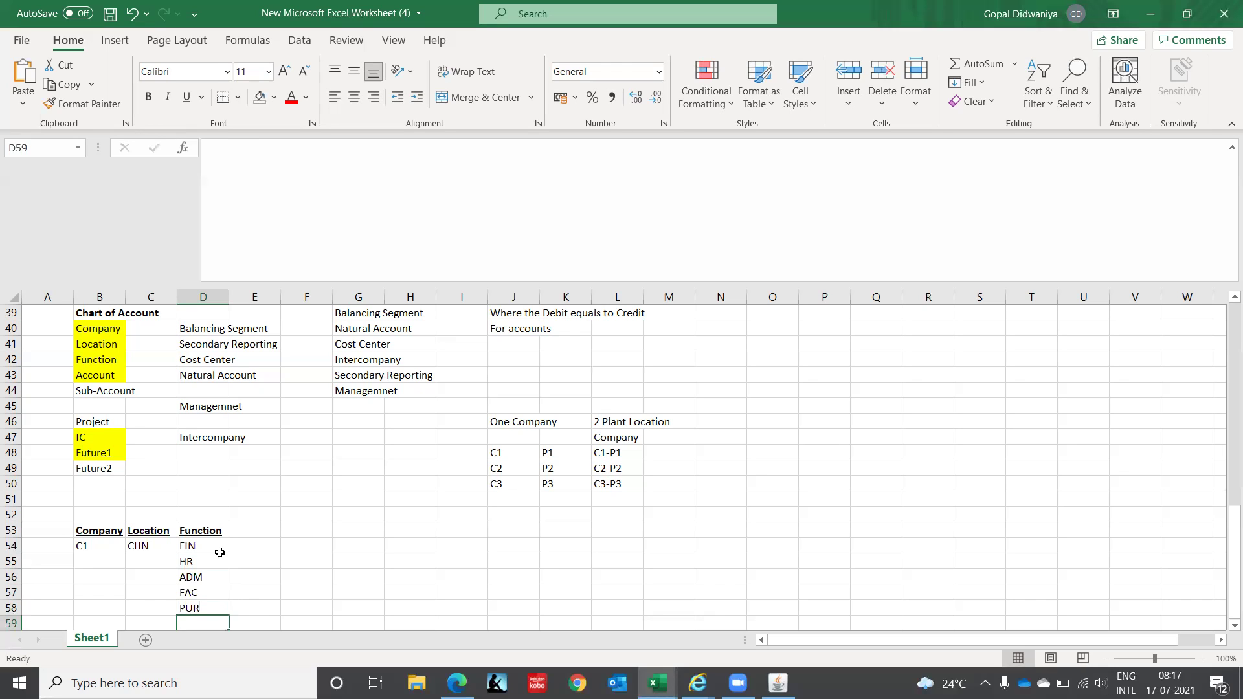
# - Enter SNM in D59 below PUR and replace it with SAL
pyautogui.write('SNM')
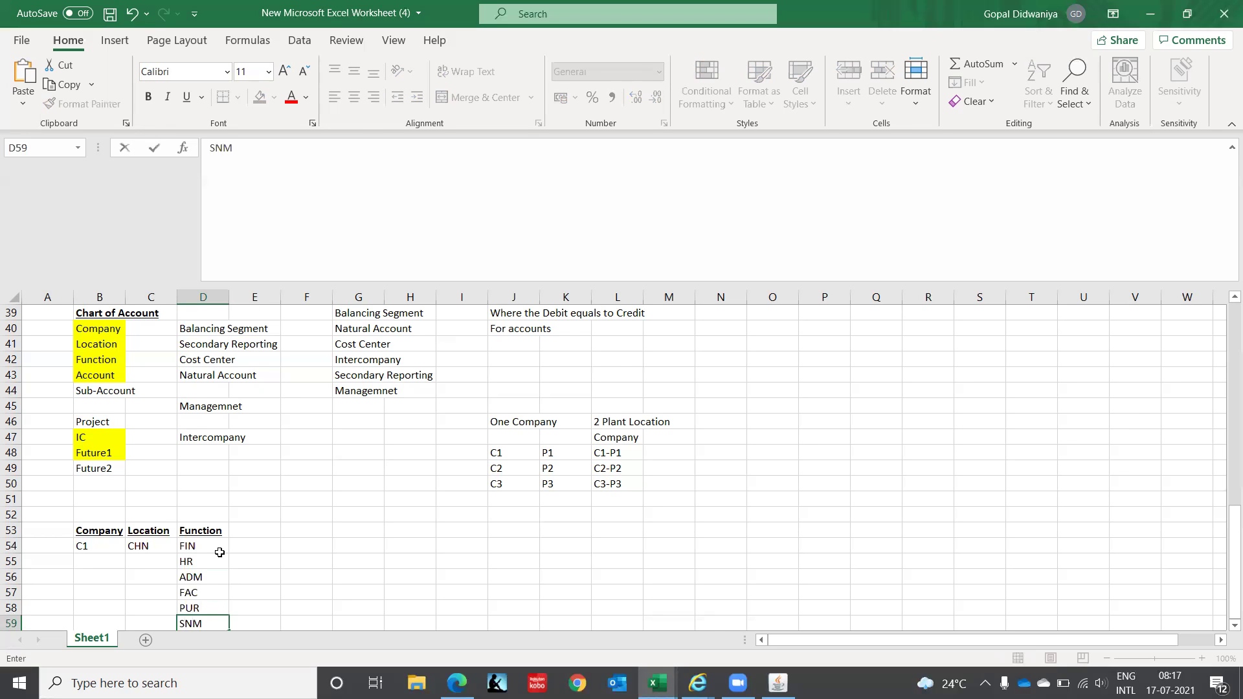
pyautogui.press('Return')
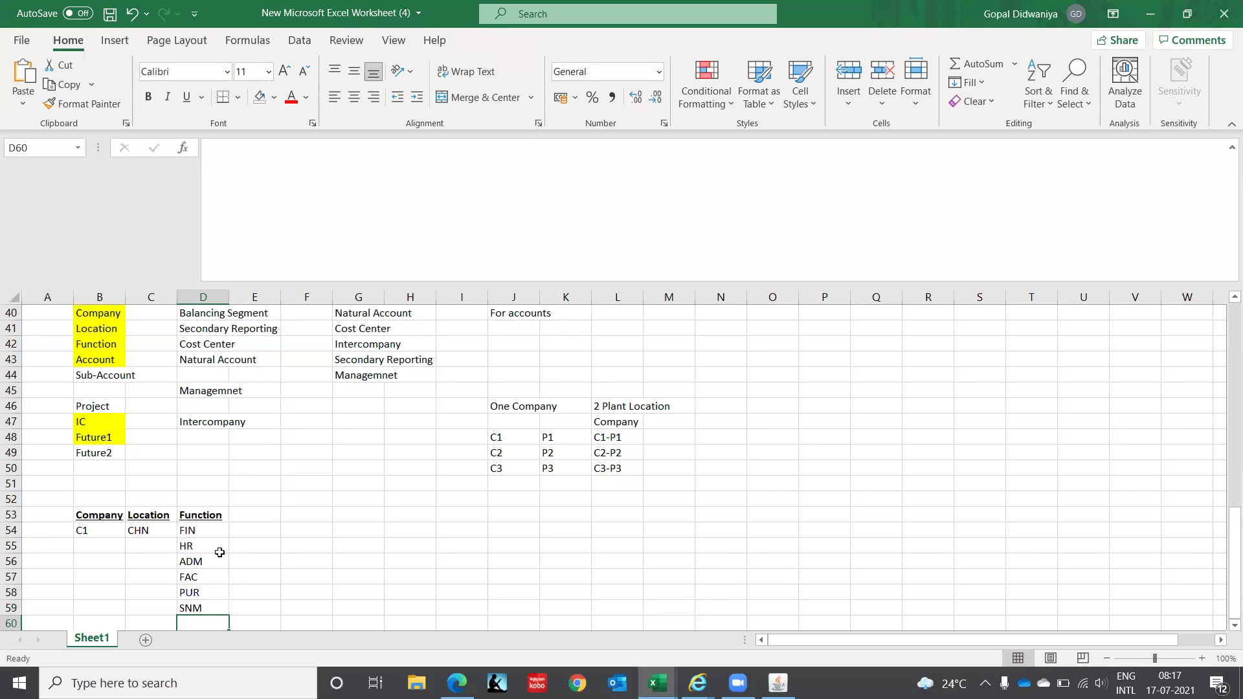
pyautogui.press('Up')
pyautogui.write('SAL')
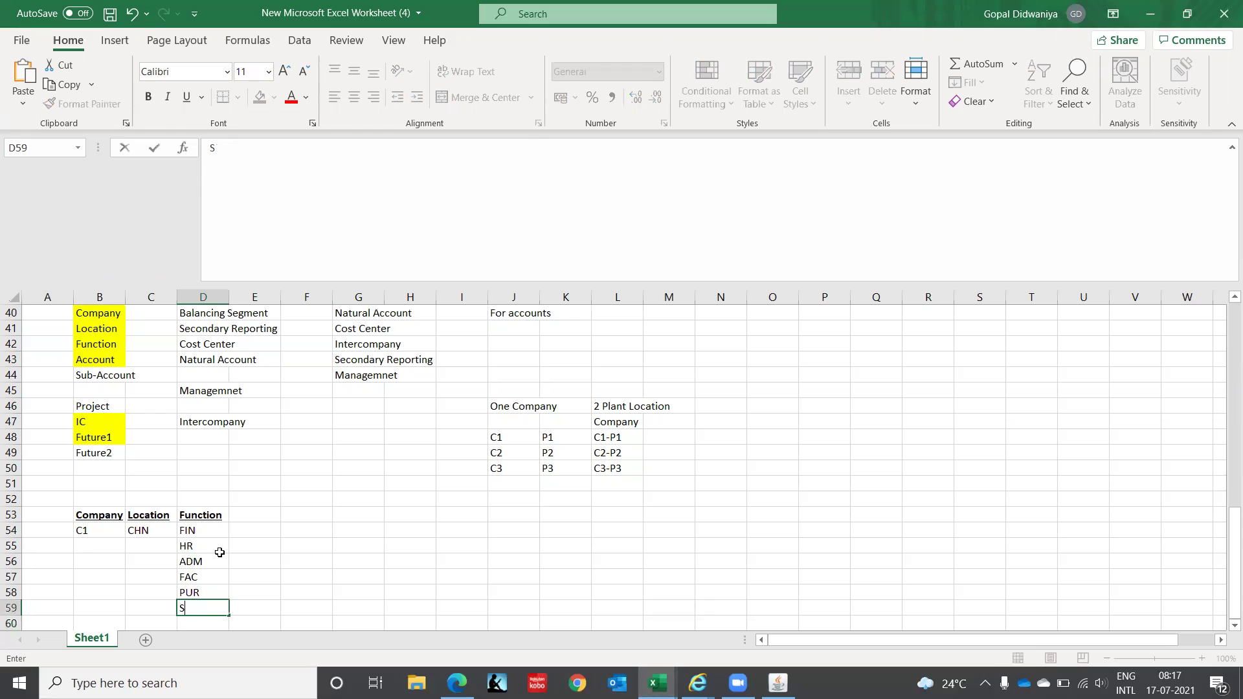
pyautogui.press('Return')
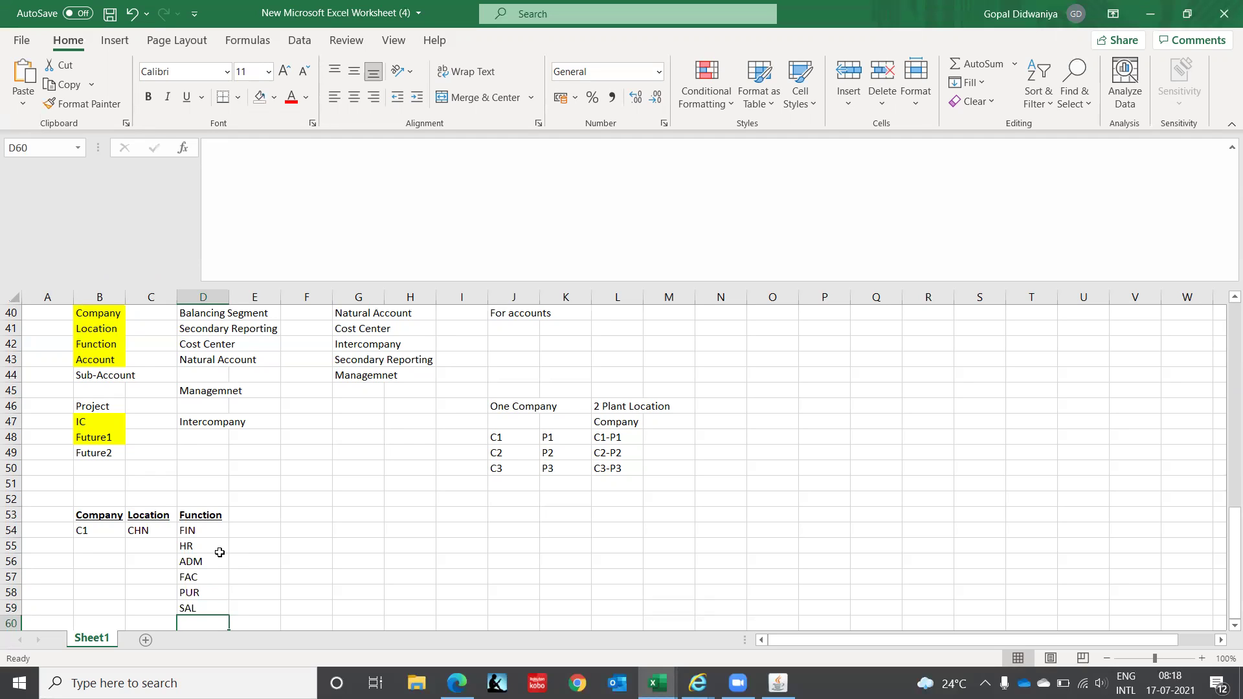
# - Add IT as the last function value in D60, below SAL
pyautogui.scroll(-1, 219, 552)
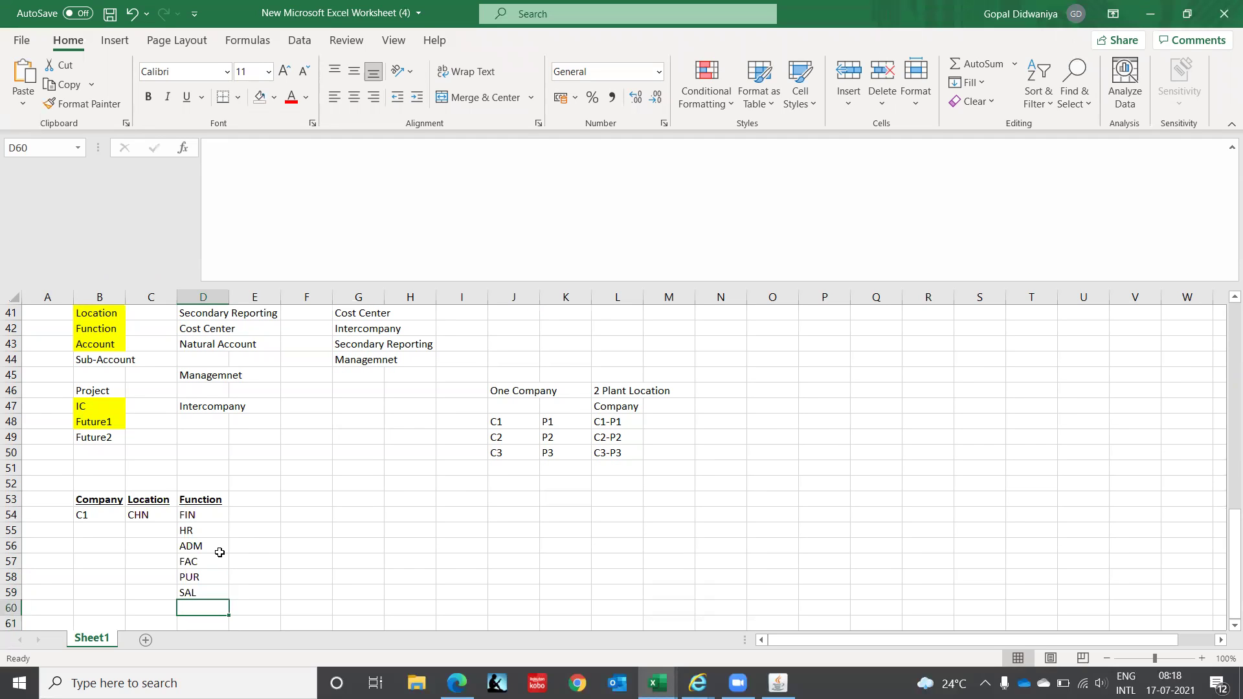
pyautogui.press('Up')
pyautogui.press('Up')
pyautogui.press('Up')
pyautogui.press('Up')
pyautogui.press('Up')
pyautogui.press('Up')
pyautogui.press('Down')
pyautogui.press('Down')
pyautogui.press('Down')
pyautogui.press('Down')
pyautogui.press('Down')
pyautogui.press('Down')
pyautogui.write('IT')
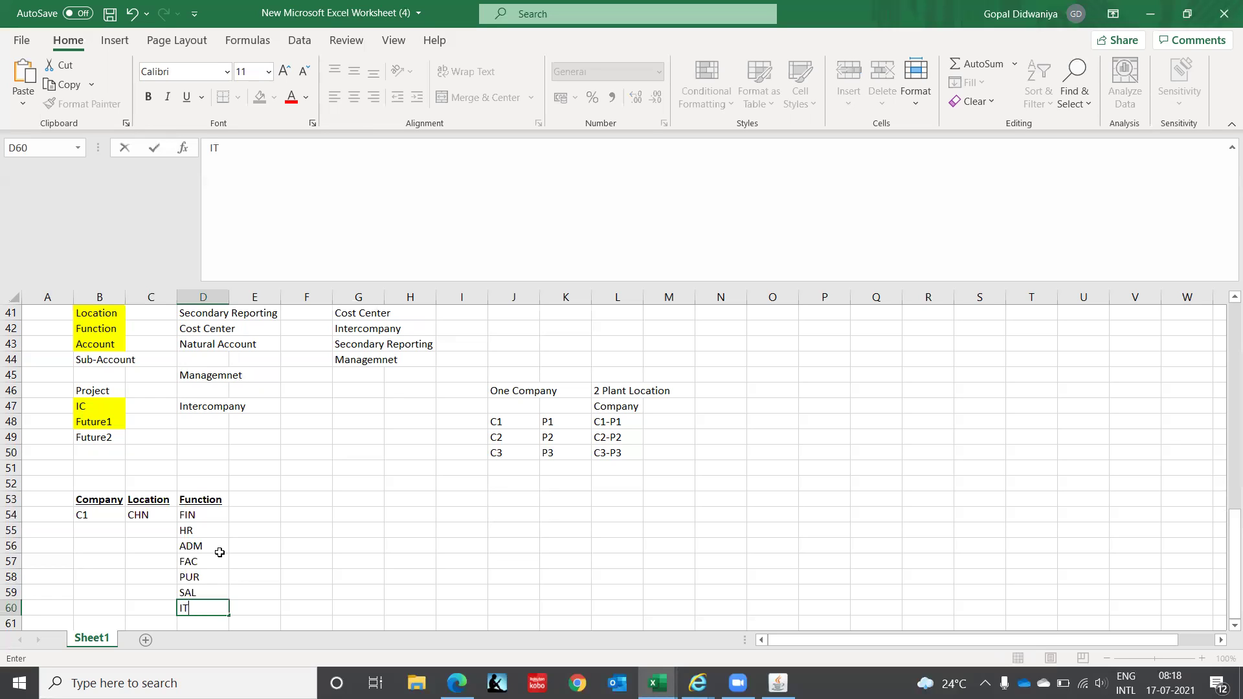
pyautogui.press('Return')
# - Enter the heading Account in E53 and format it bold and underlined
pyautogui.press('Up')
pyautogui.press('Up')
pyautogui.press('Up')
pyautogui.press('Up')
pyautogui.press('Up')
pyautogui.press('Up')
pyautogui.press('Up')
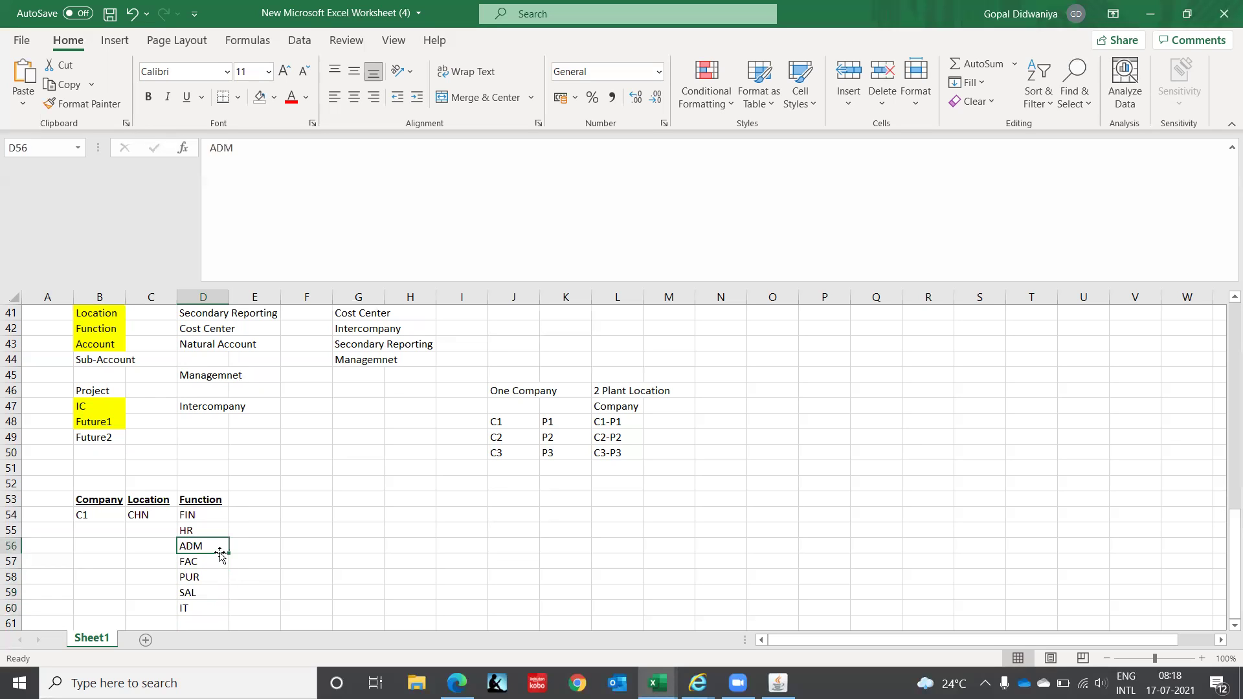
pyautogui.press('Right')
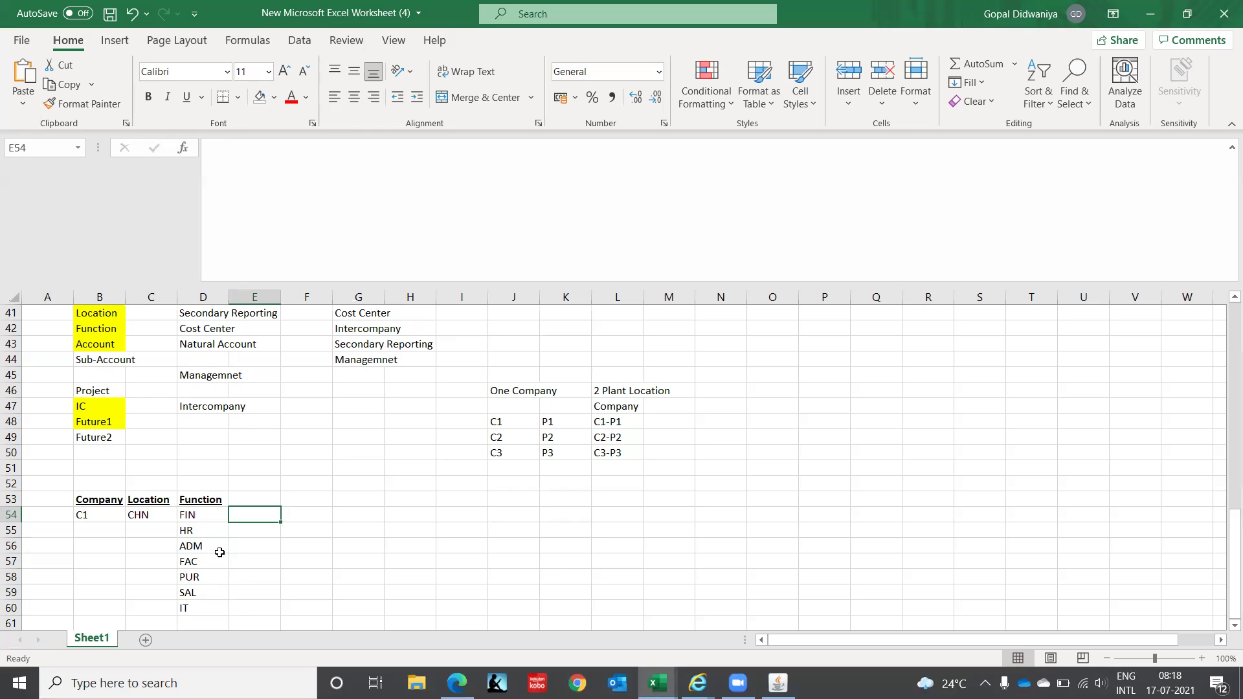
pyautogui.press('Up')
pyautogui.press('Up')
pyautogui.press('Down')
pyautogui.press('Down')
pyautogui.press('Up')
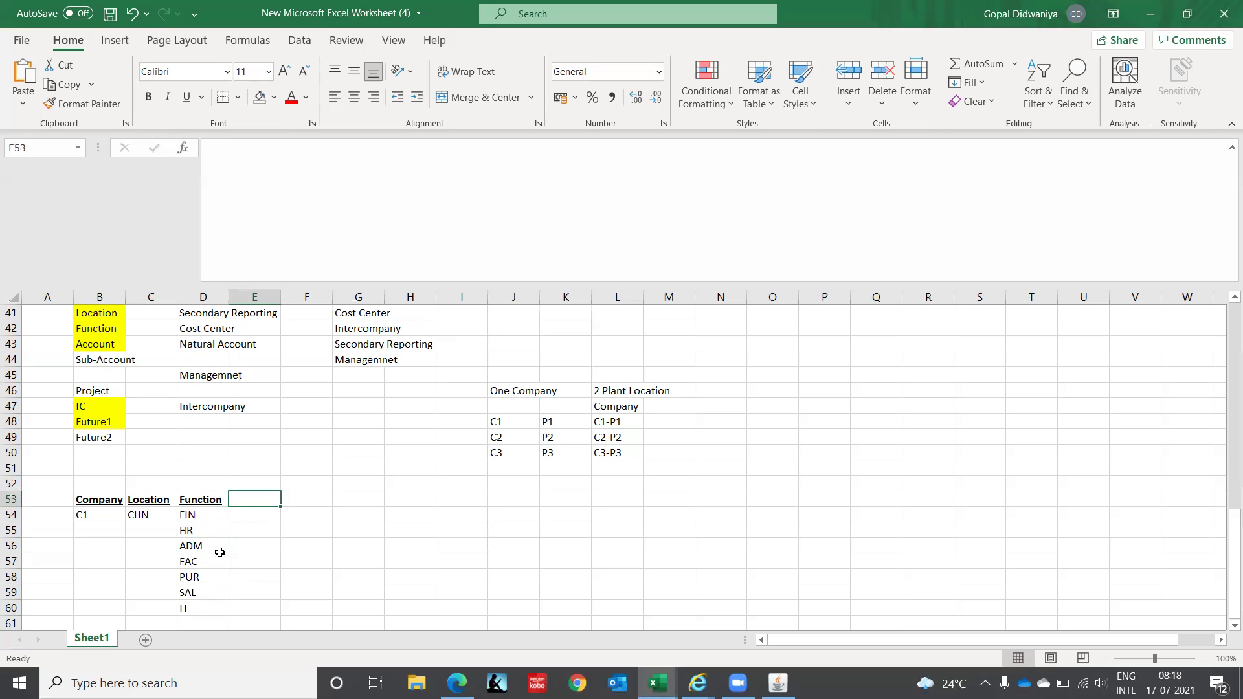
pyautogui.write('Account')
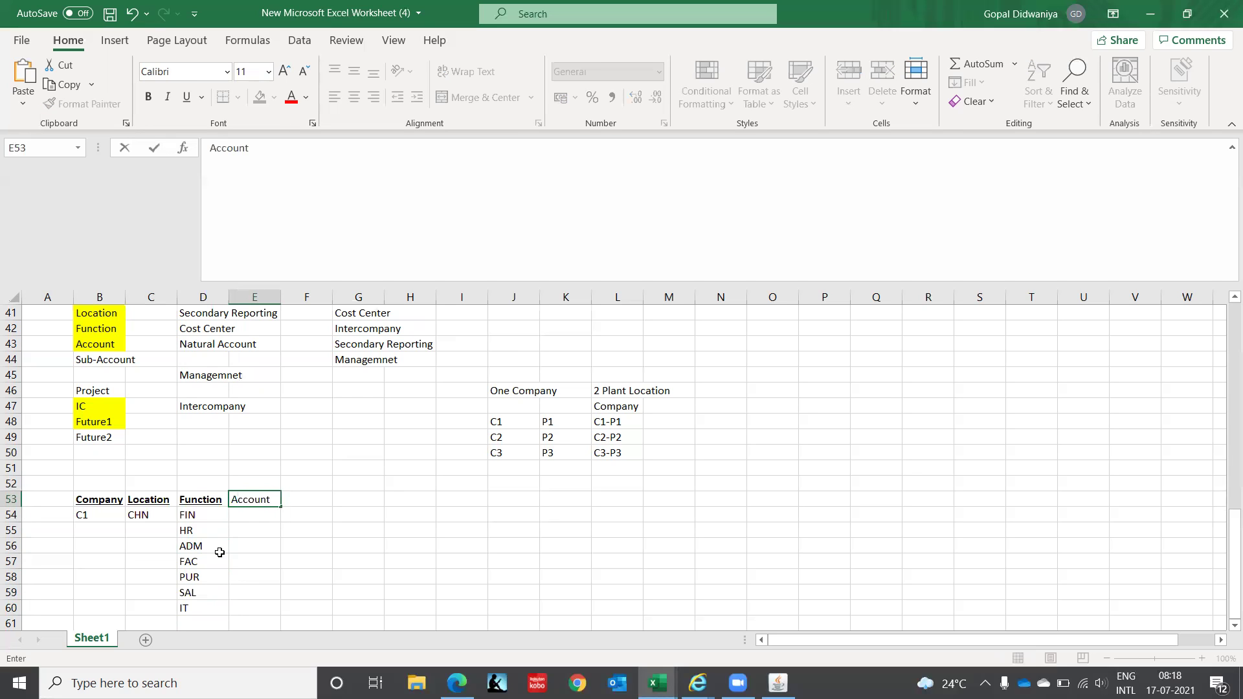
pyautogui.hotkey('ctrl', 'Return')
pyautogui.hotkey('ctrl', 'b')
pyautogui.hotkey('ctrl', 'u')
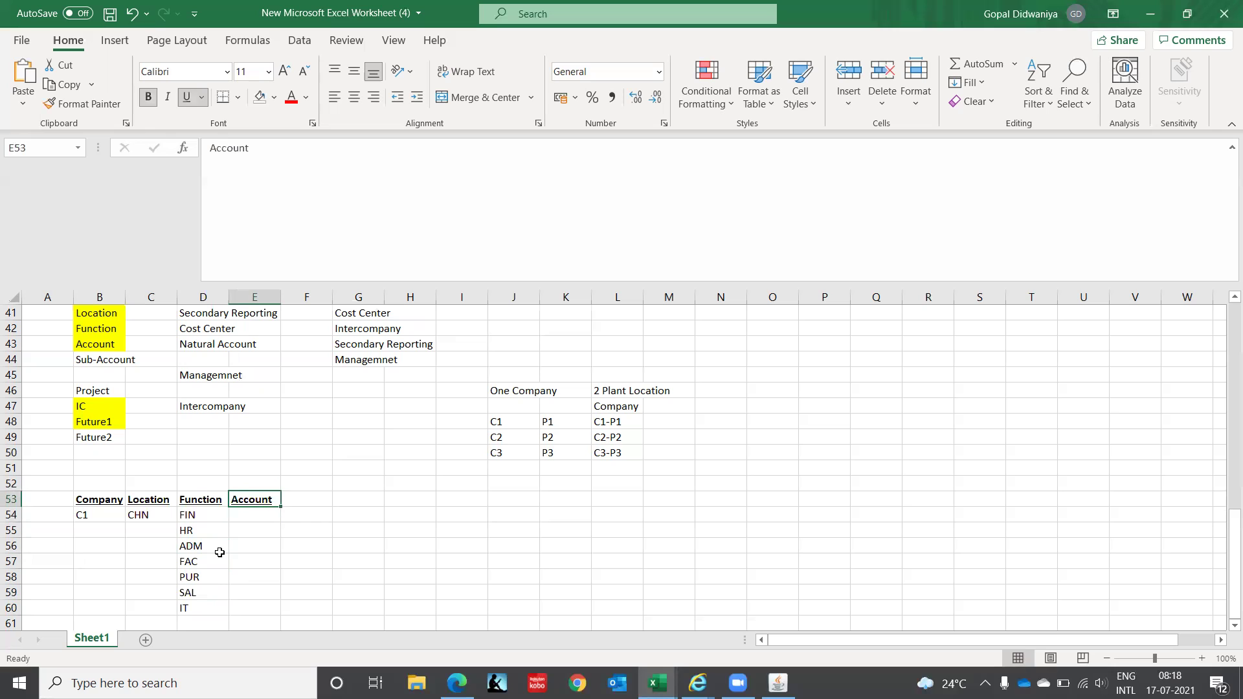
# - Enter the heading IC in F53 beside the Account heading
pyautogui.press('Right')
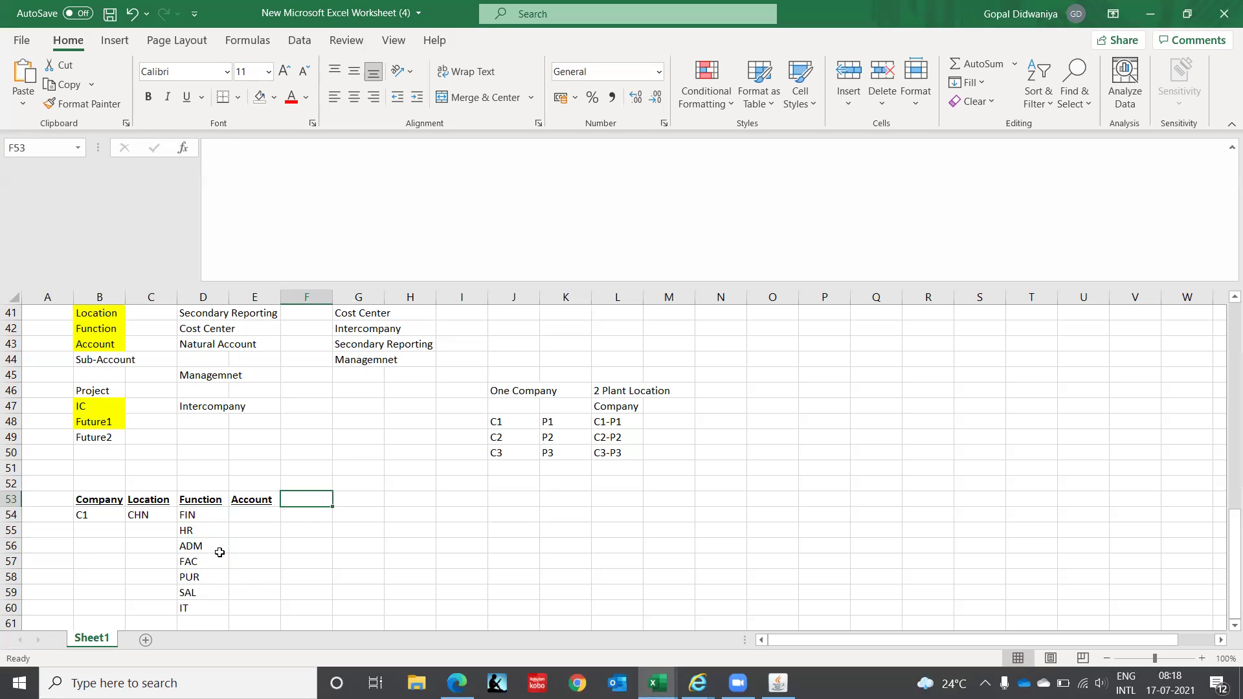
pyautogui.write('IC')
pyautogui.press('Return')
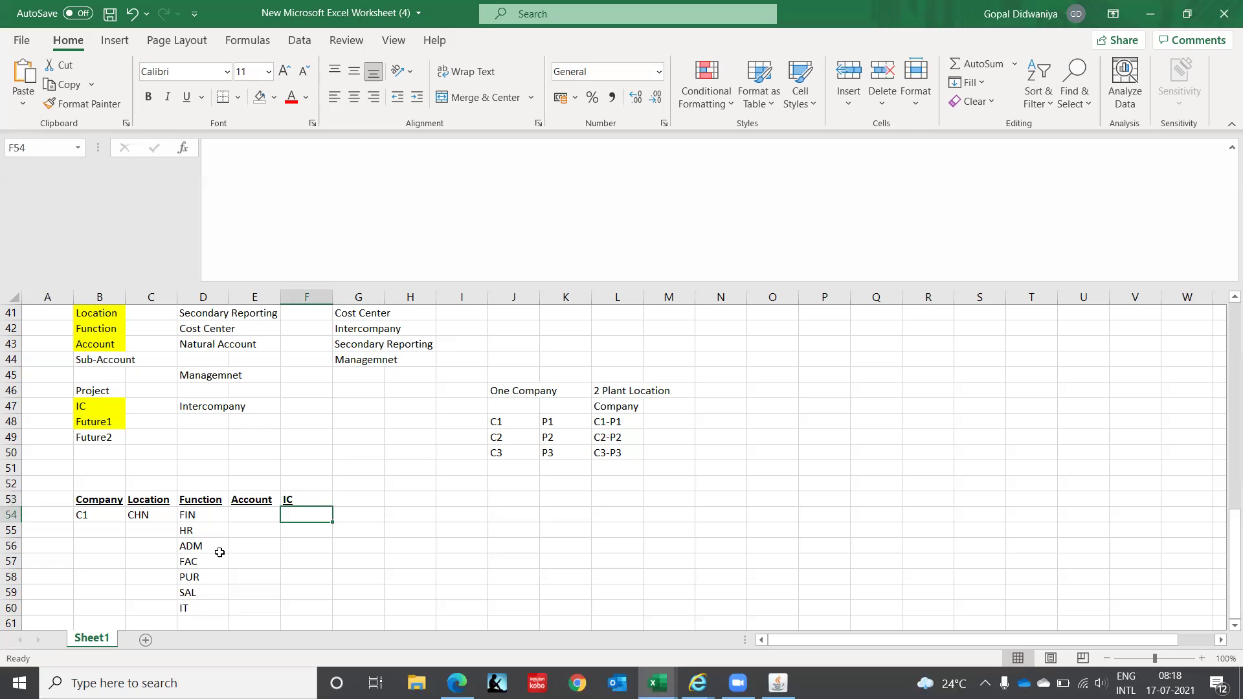
# - Enter C1 as the first value under the IC heading in F54
pyautogui.write('C')
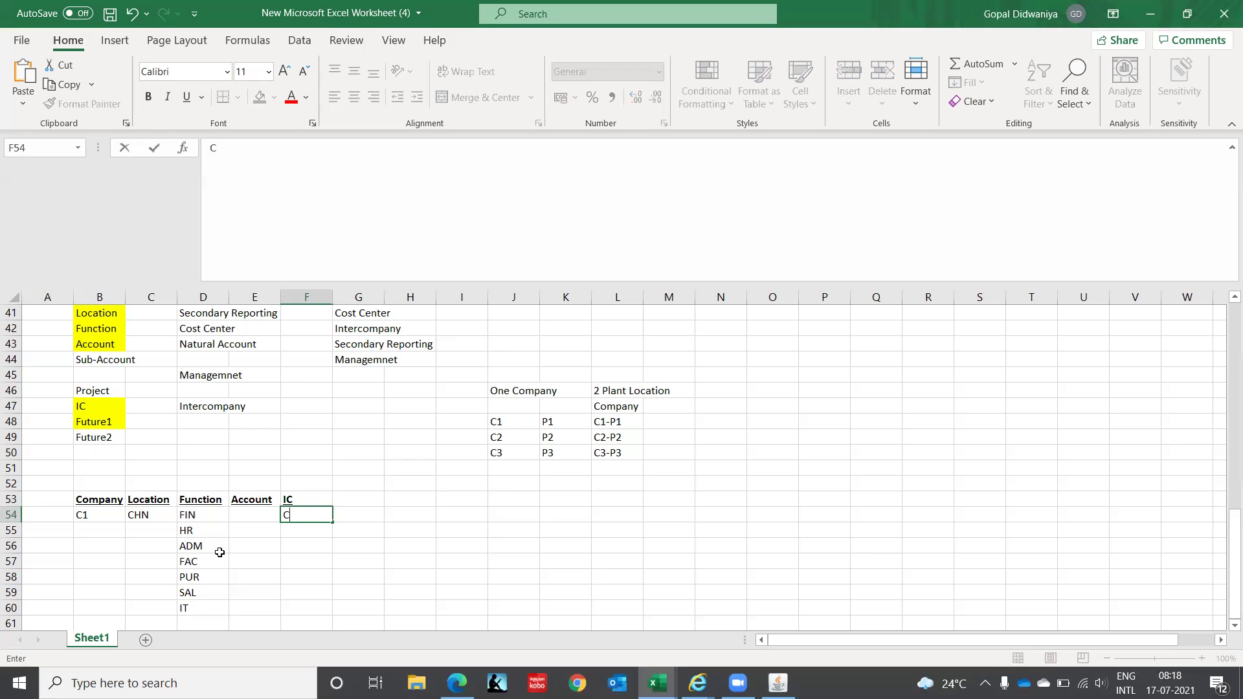
pyautogui.write('1')
pyautogui.hotkey('ctrl', 'Return')
# - Replace the Company value in B54 with 00 stored as text, and enter C1 below it in B55
pyautogui.press('Down')
pyautogui.press('Left')
pyautogui.press('Left')
pyautogui.press('Left')
pyautogui.press('Left')
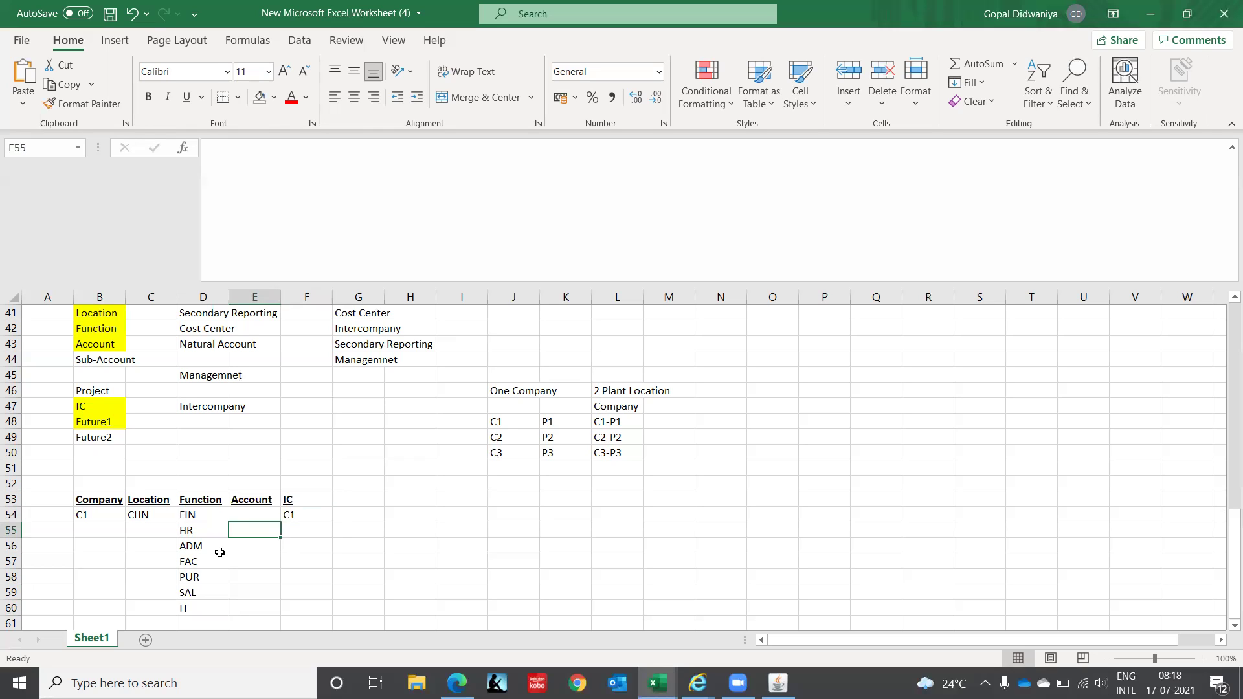
pyautogui.press('Up')
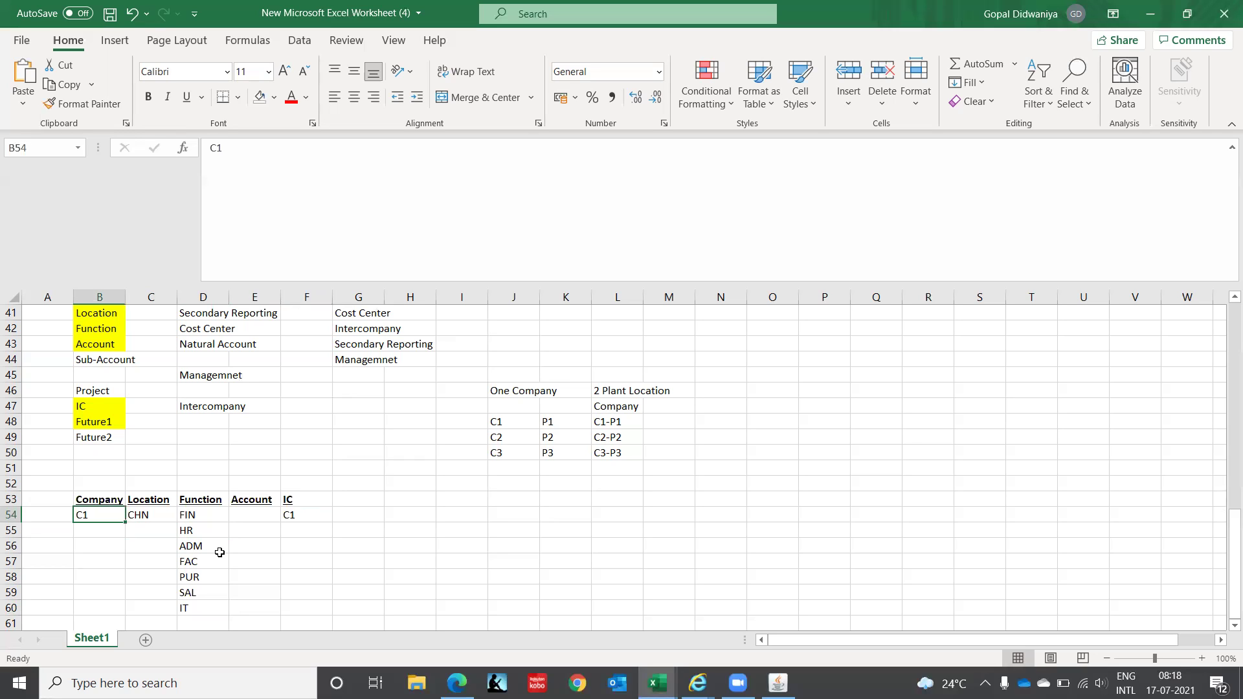
pyautogui.write('00')
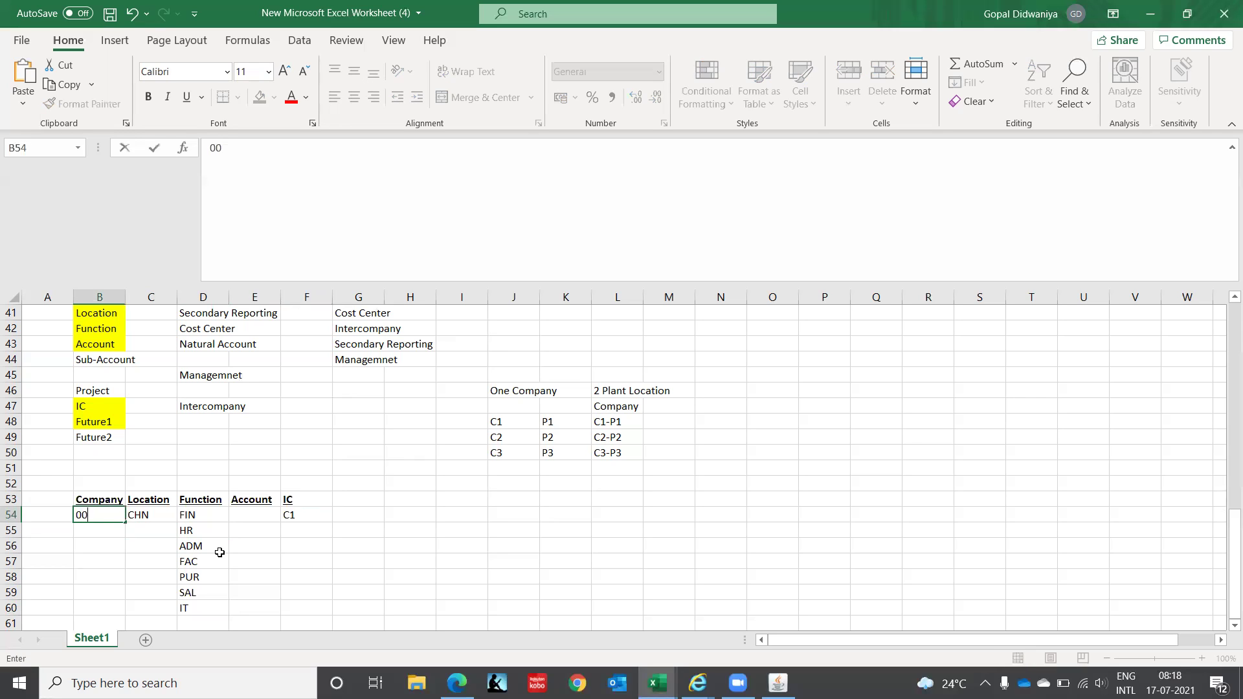
pyautogui.press('BackSpace')
pyautogui.press('BackSpace')
pyautogui.write('00')
pyautogui.press('Return')
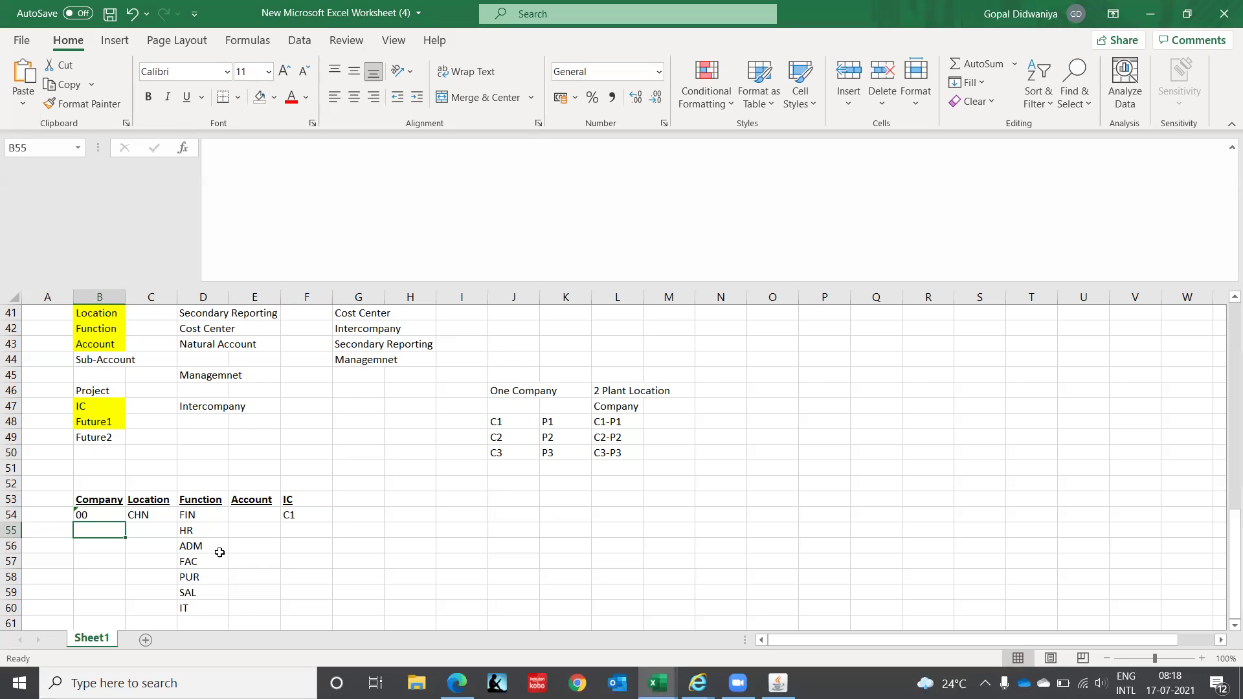
pyautogui.write('C1')
pyautogui.hotkey('ctrl', 'Return')
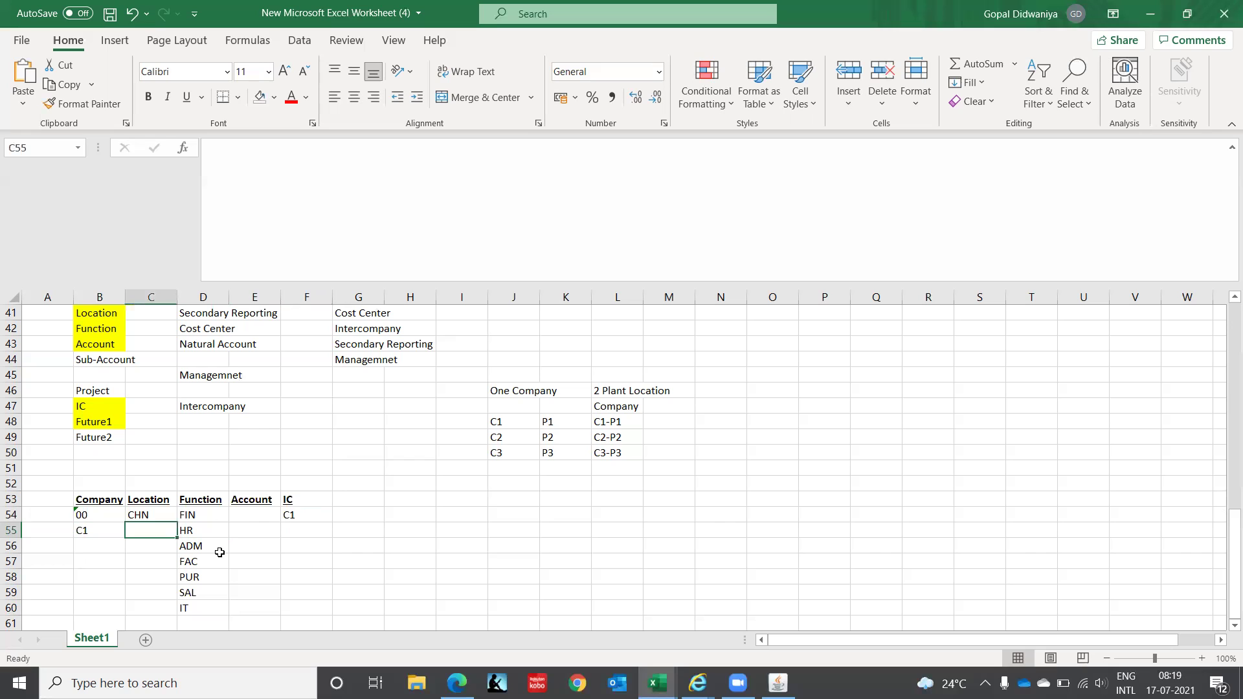
# - Copy the company values in B54:B55 to F54:F55 under the IC heading
pyautogui.press('Up')
pyautogui.hotkey('shift', 'Down')
pyautogui.hotkey('ctrl', 'c')
pyautogui.press('Right')
pyautogui.press('Right')
pyautogui.press('Right')
pyautogui.press('Right')
pyautogui.press('Return')
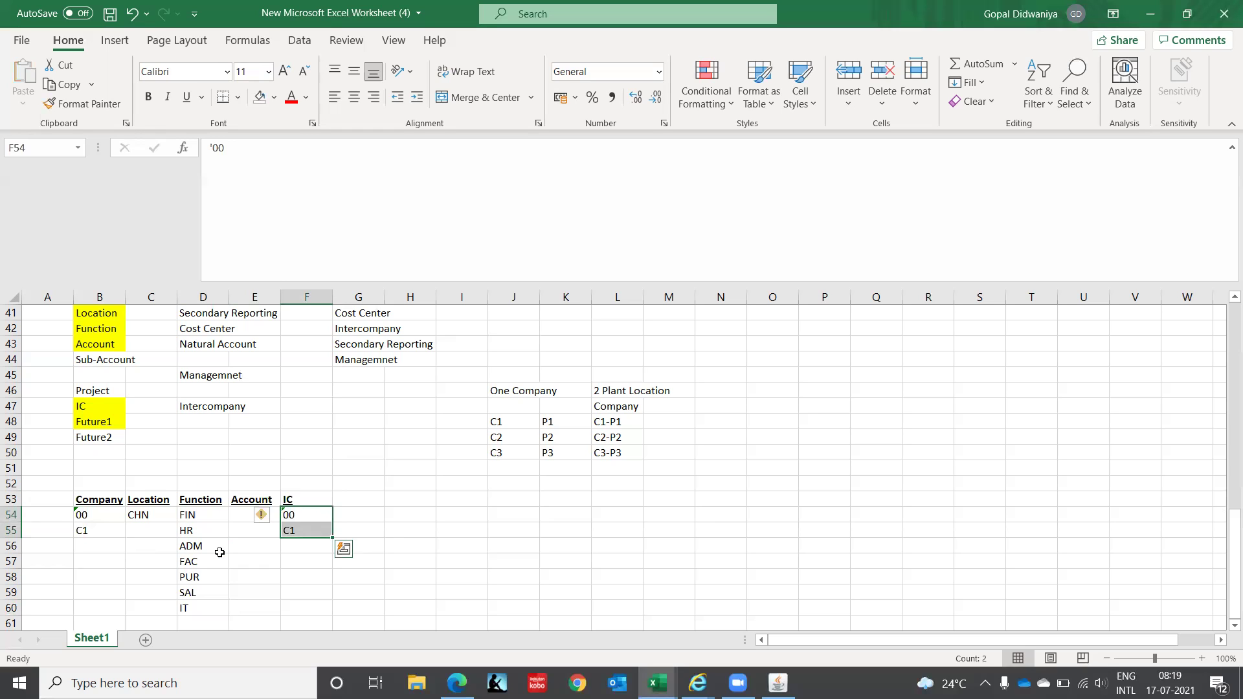
pyautogui.press('Down')
pyautogui.press('Down')
pyautogui.press('Down')
pyautogui.press('Down')
pyautogui.press('Down')
pyautogui.press('Down')
pyautogui.press('Down')
pyautogui.press('Down')
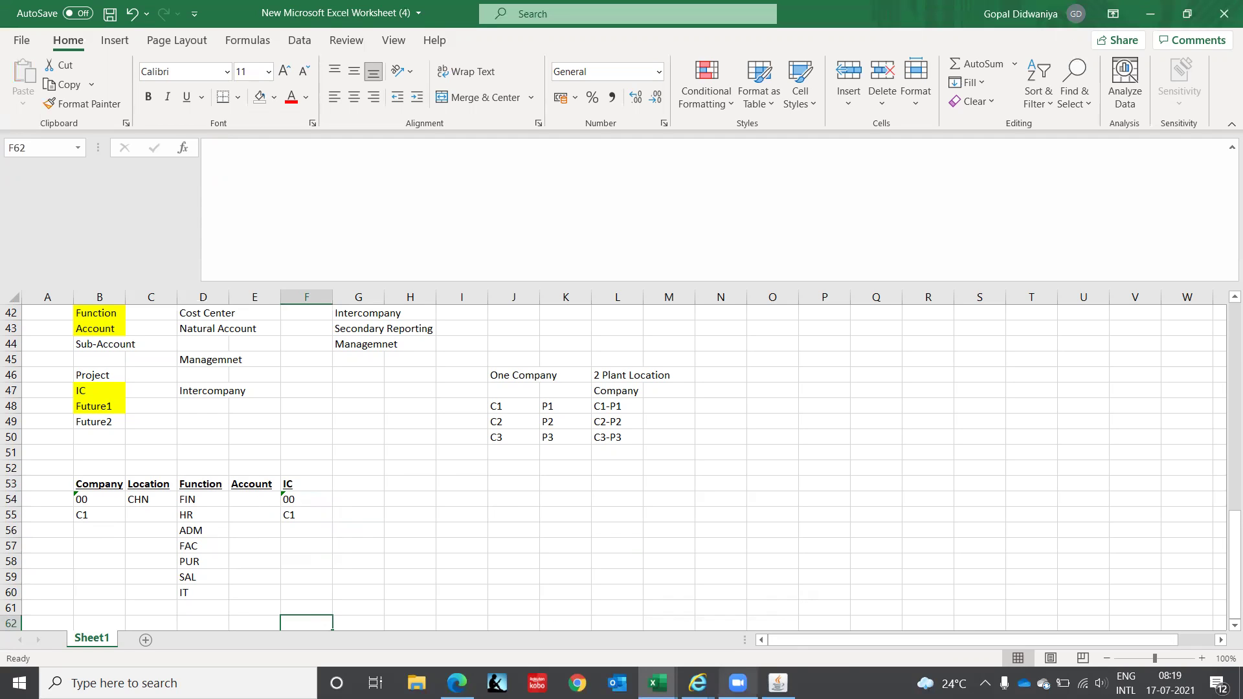
# - Switch to Oracle Applications and open the key flexfield segment values form
pyautogui.moveTo(777, 683)
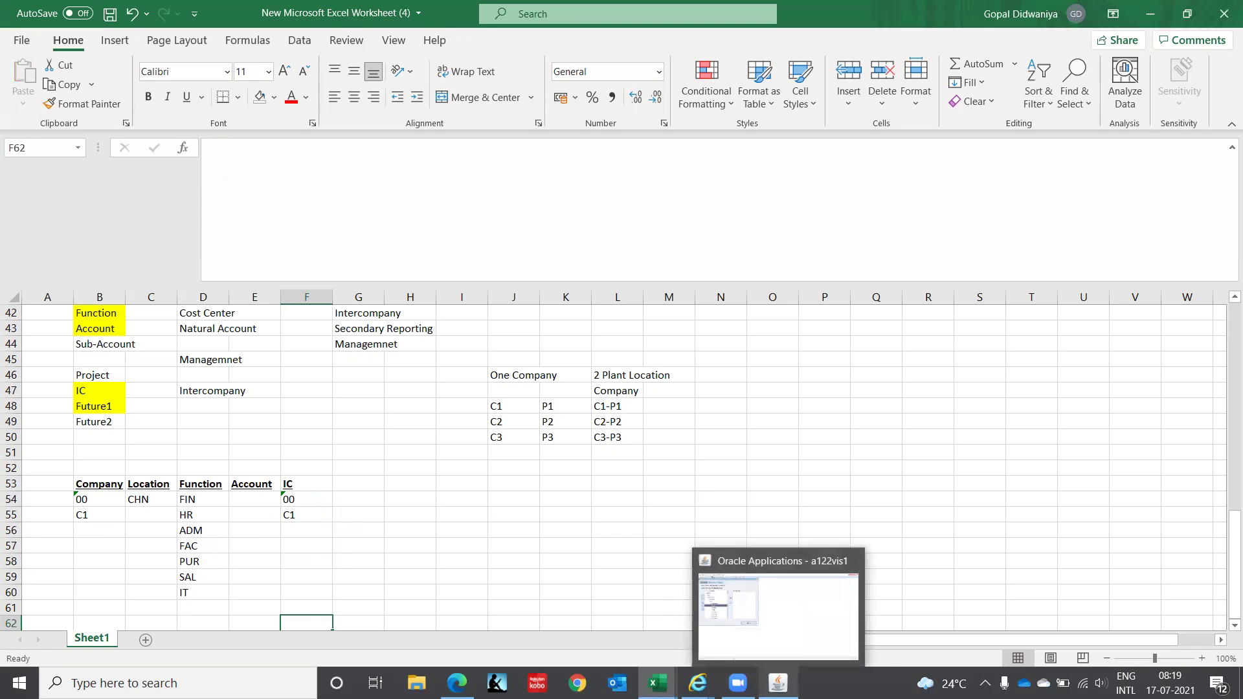
pyautogui.click(777, 615)
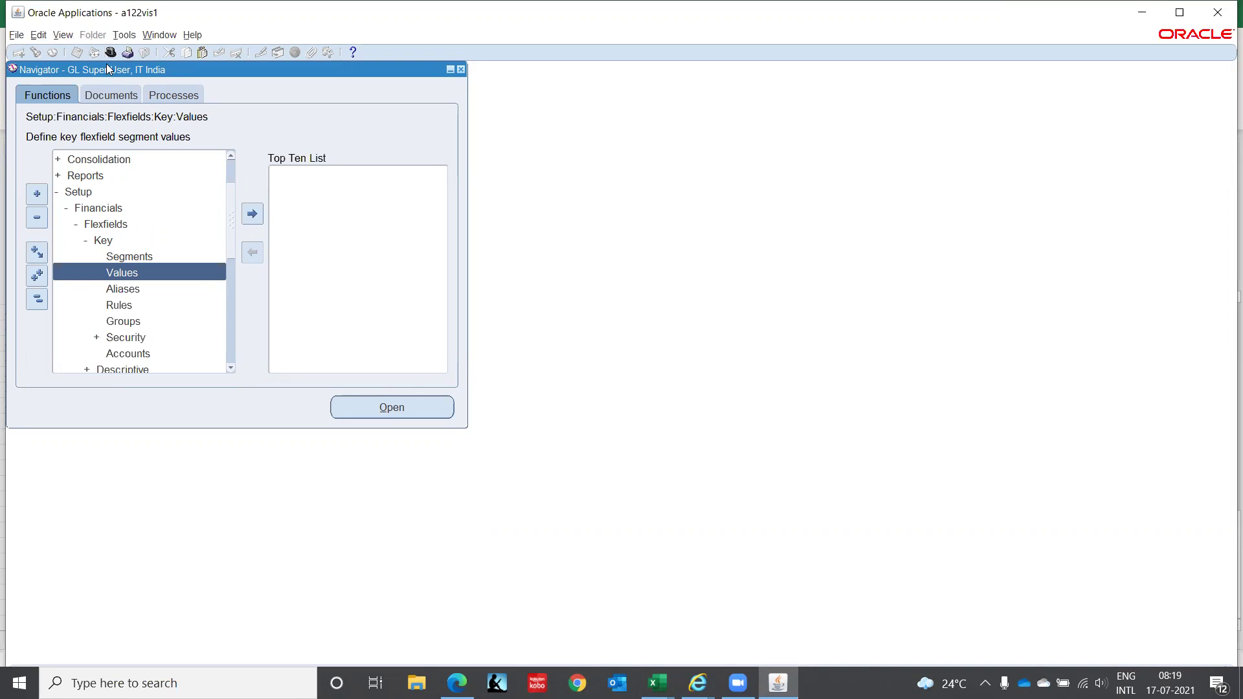
pyautogui.click(120, 273)
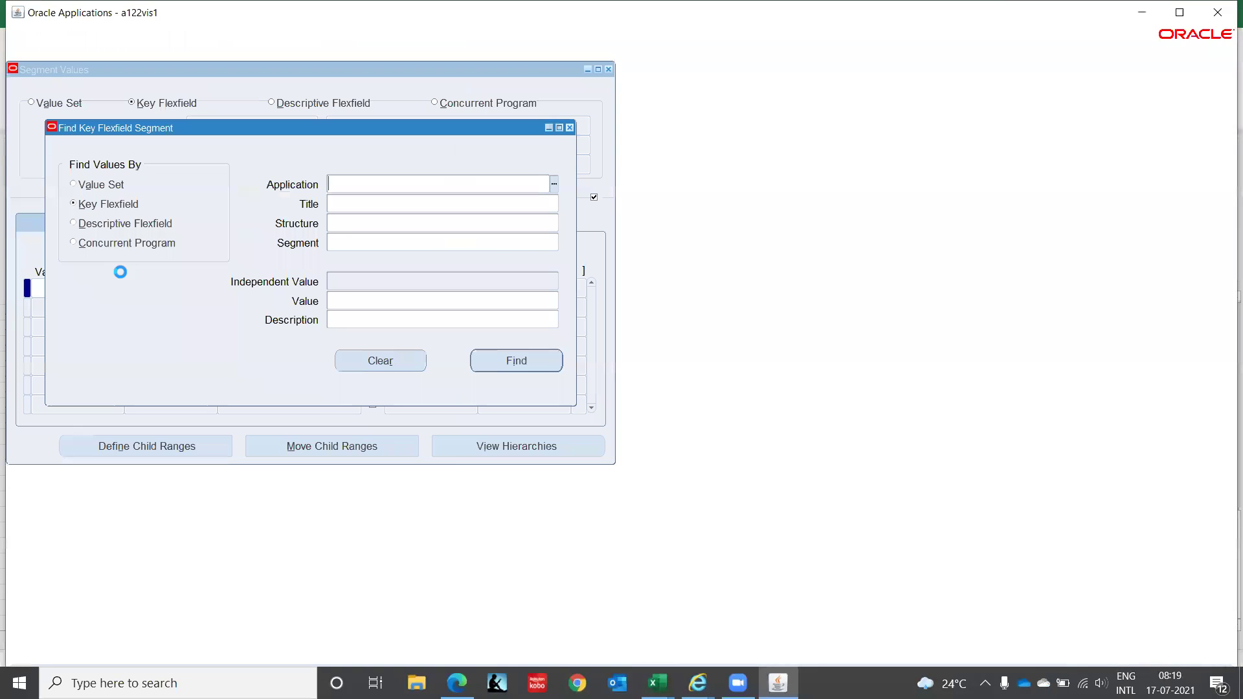
# - Find segment values by value set, choosing IT_CO_COMPANY from the IT_CO_ value sets
pyautogui.click(75, 185)
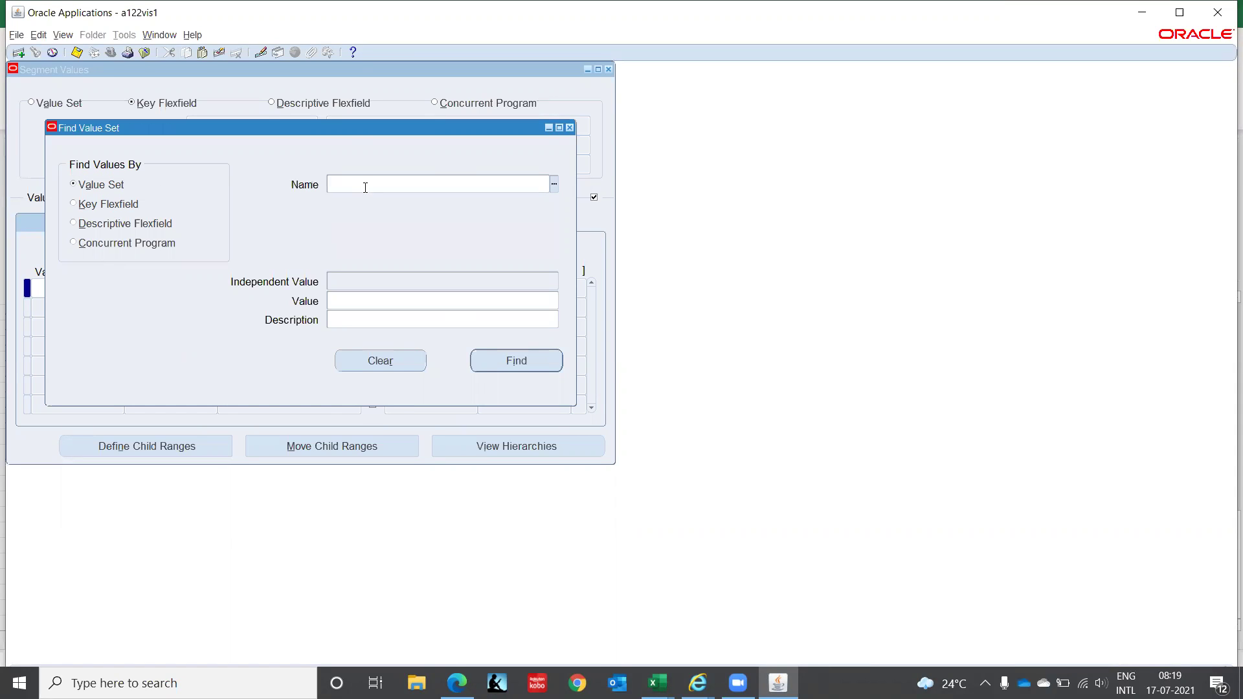
pyautogui.write('IT')
pyautogui.click(367, 185)
pyautogui.write('_CO')
pyautogui.click(366, 185)
pyautogui.press('Tab')
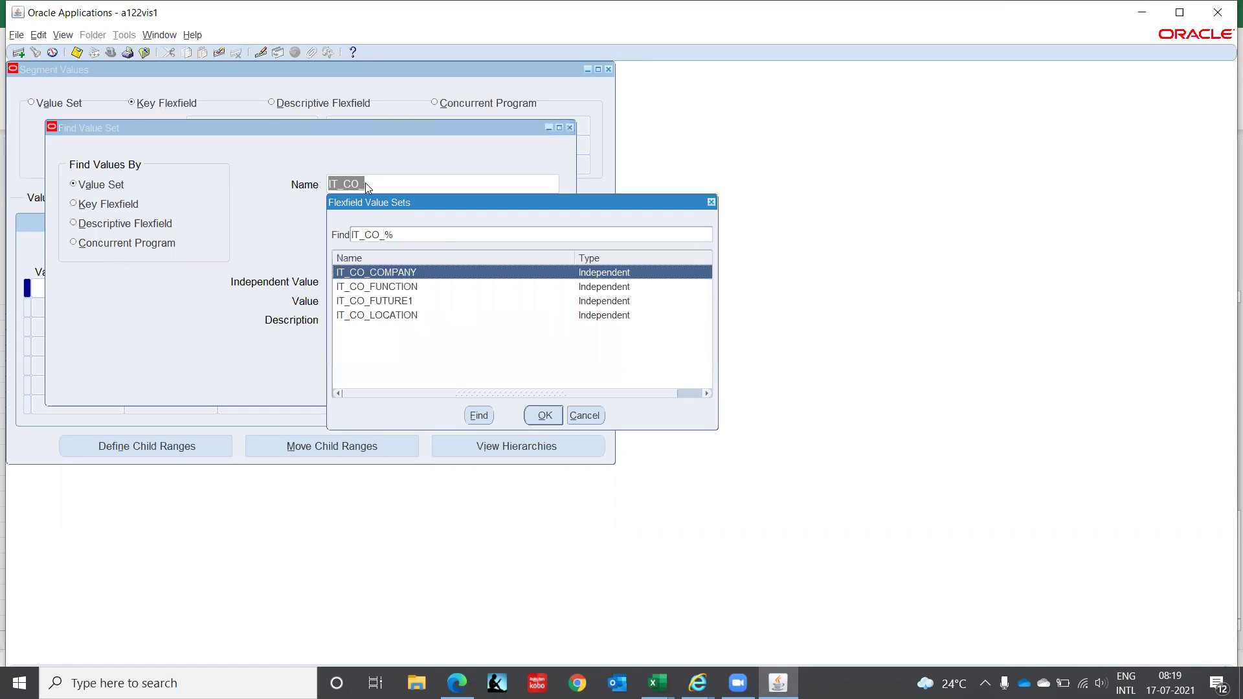
pyautogui.press('Return')
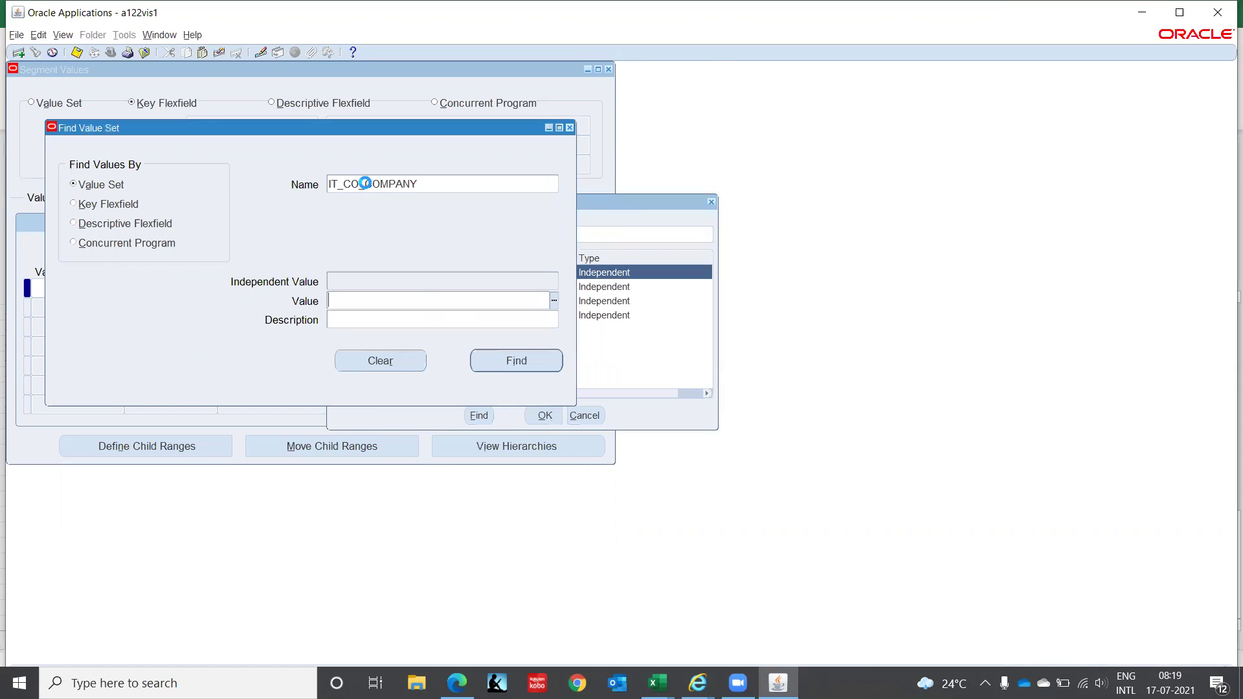
pyautogui.click(496, 367)
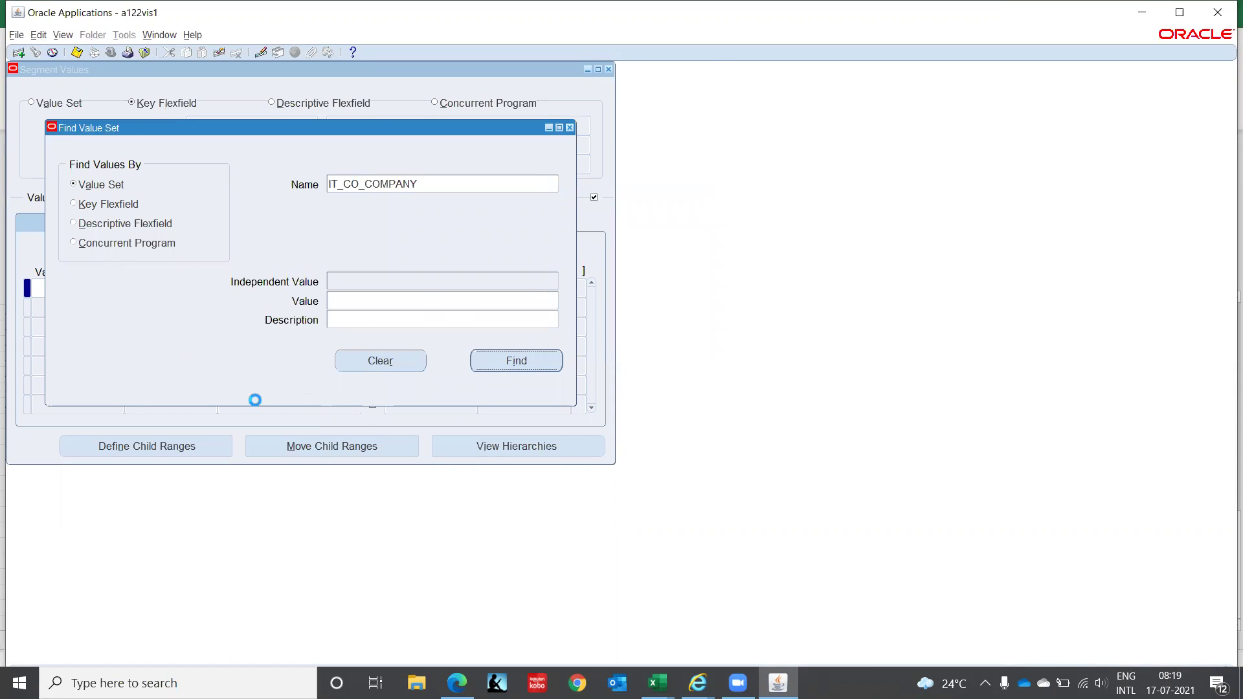
# - Add company value 00 with description Default, accepting Yes for Allow Budgeting and Allow Posting
pyautogui.write('00')
pyautogui.press('Tab')
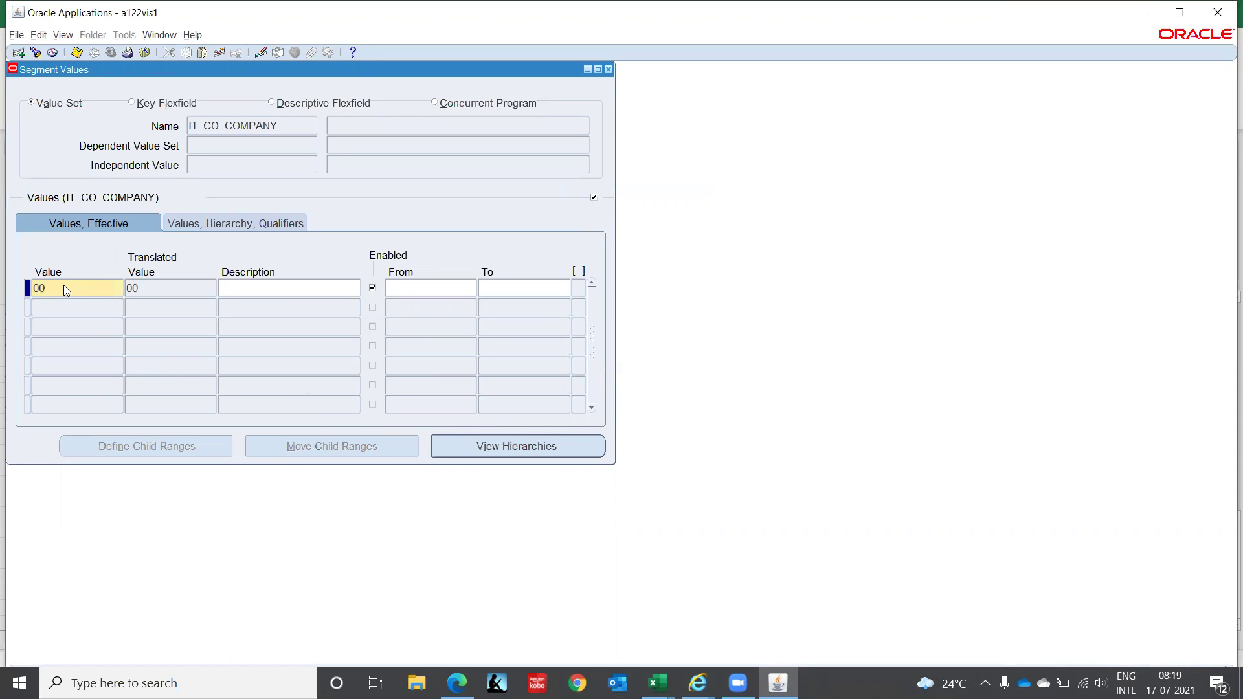
pyautogui.write('Default')
pyautogui.press('Tab')
pyautogui.press('Tab')
pyautogui.press('Tab')
pyautogui.press('Tab')
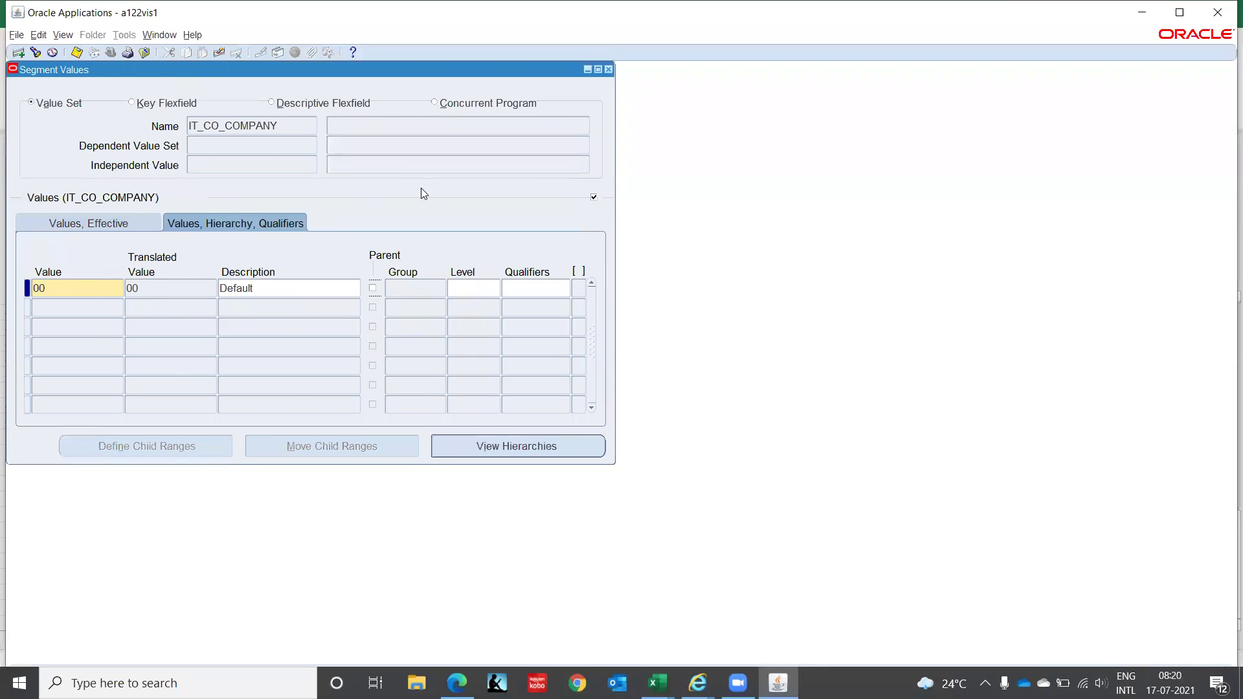
pyautogui.press('Tab')
pyautogui.click(409, 290)
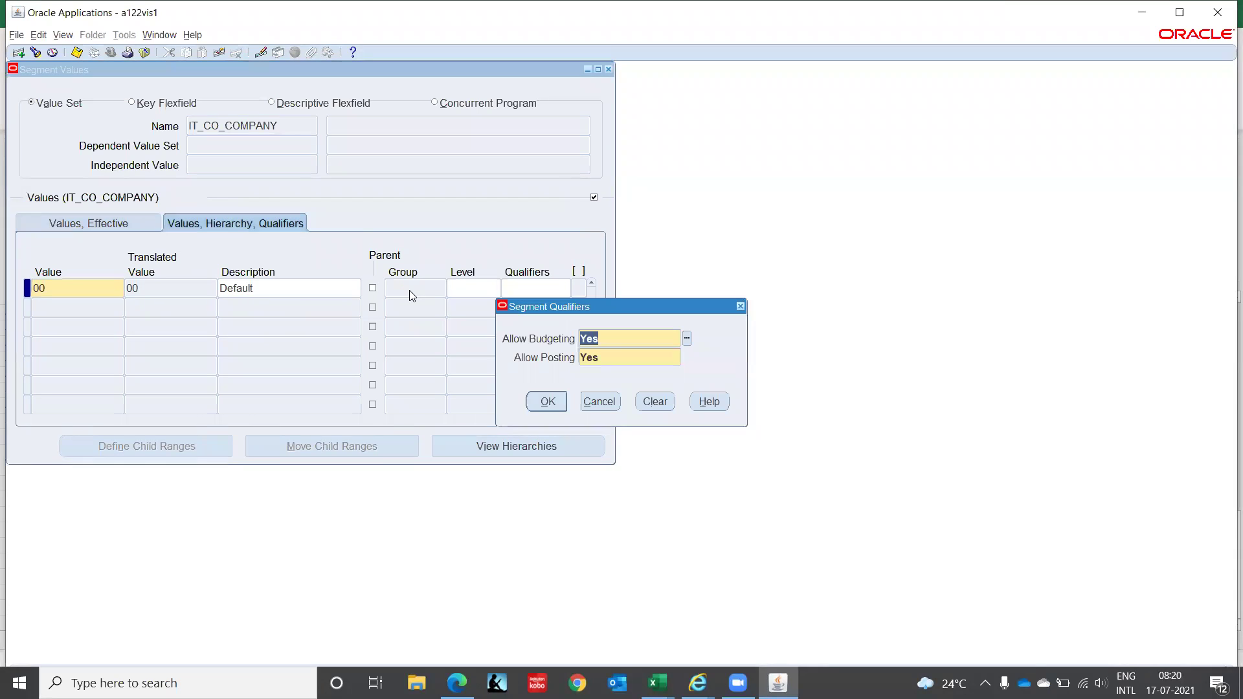
pyautogui.click(547, 403)
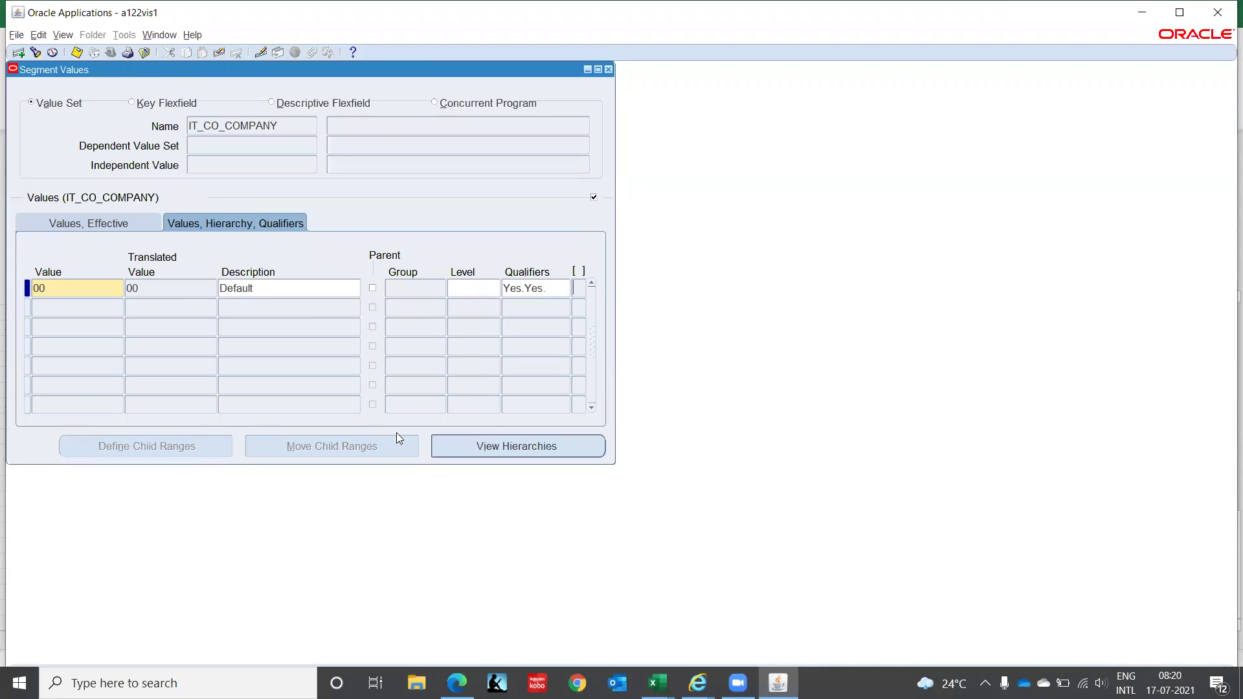
# - Add company value C1 with description IT Private Limited, accept Yes for budgeting and posting, and save the values
pyautogui.click(151, 304)
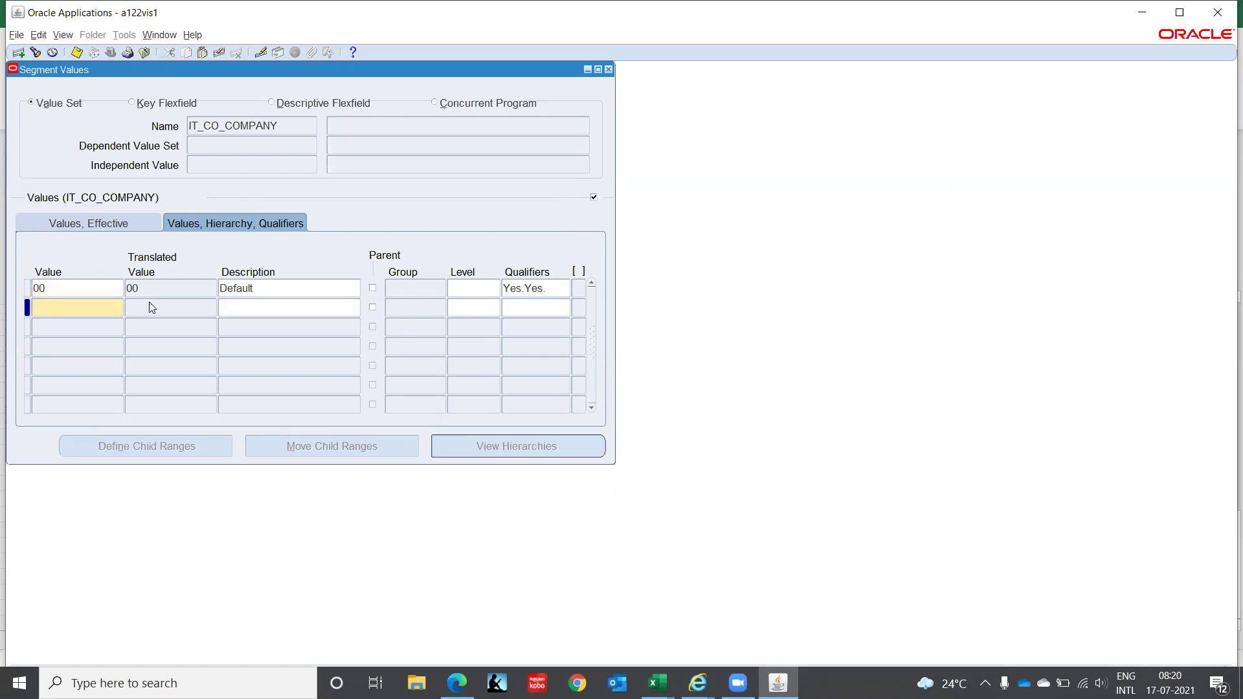
pyautogui.write('C1')
pyautogui.press('Tab')
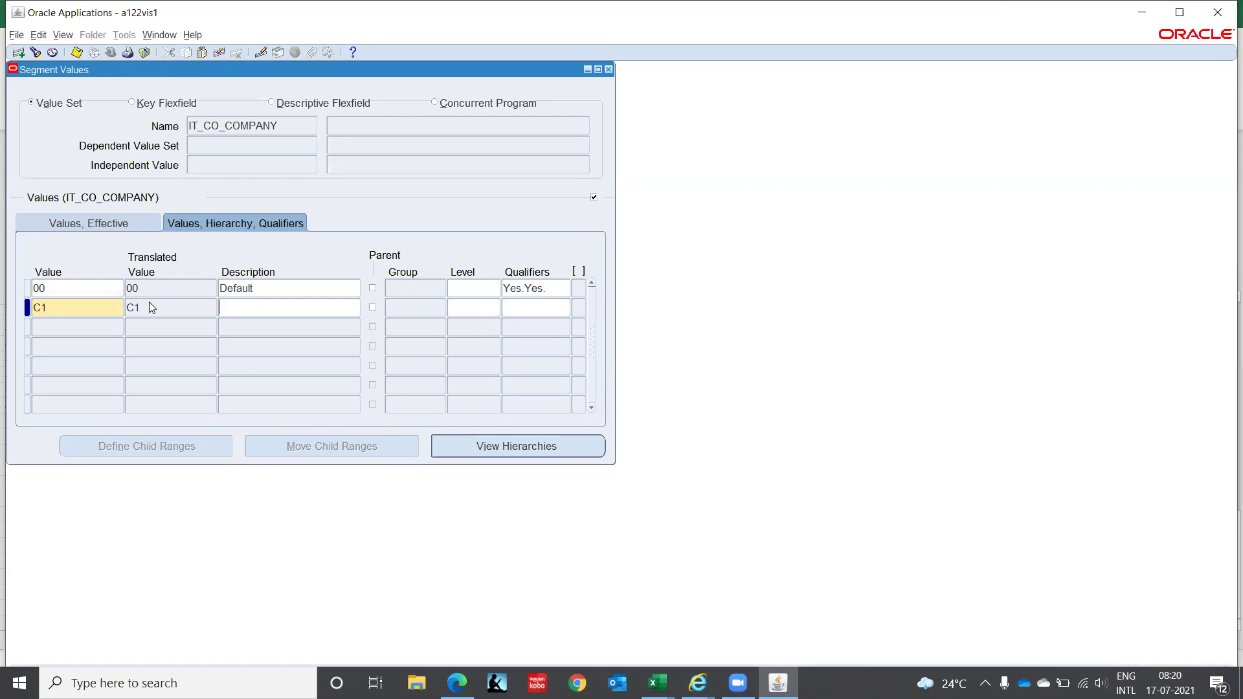
pyautogui.write('IT Private Limited')
pyautogui.press('Tab')
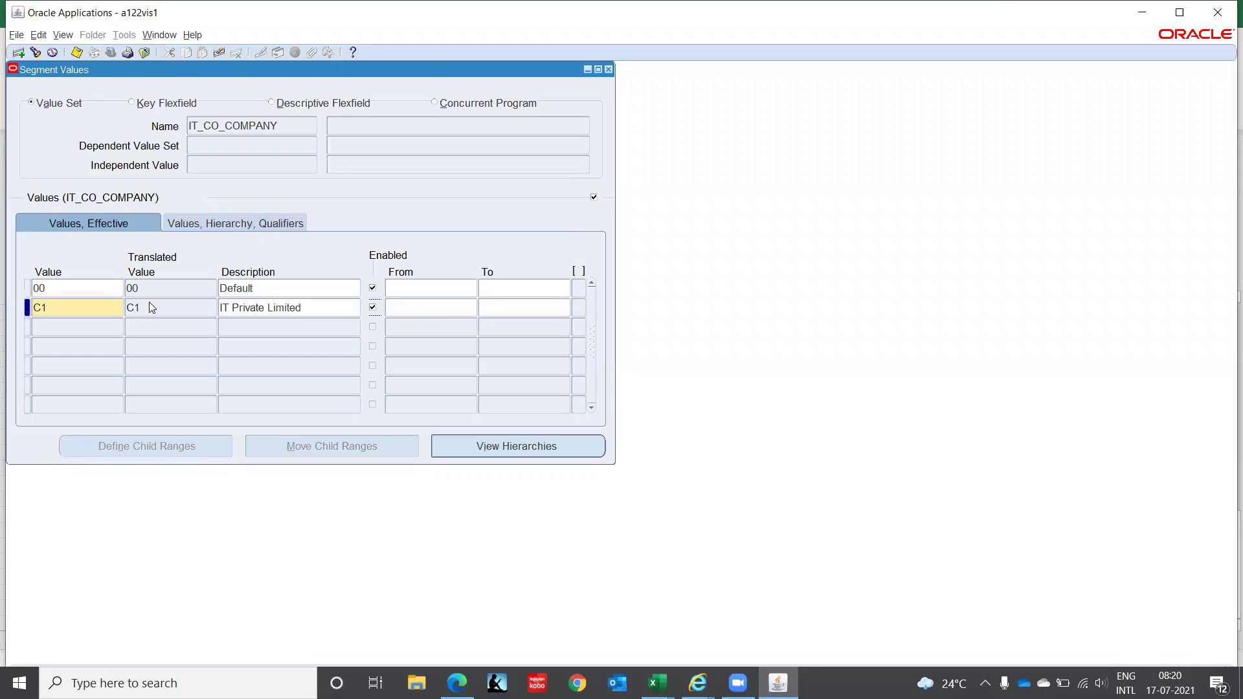
pyautogui.press('Tab')
pyautogui.press('Tab')
pyautogui.press('Tab')
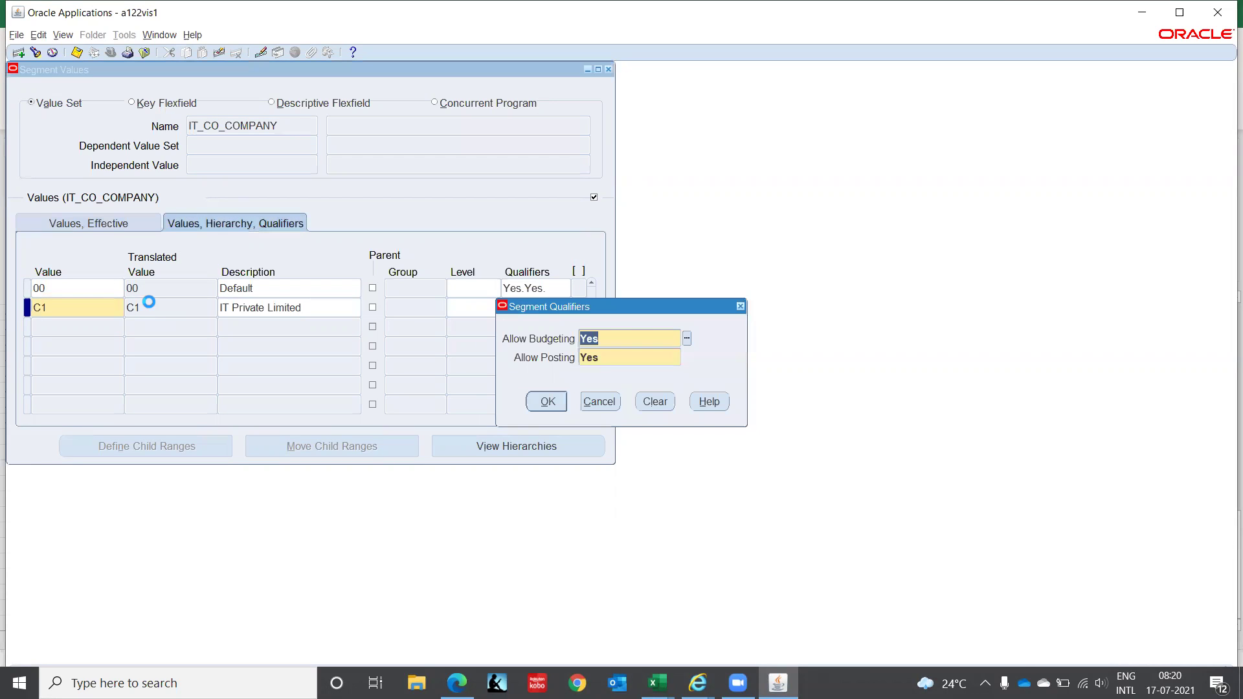
pyautogui.press('Return')
pyautogui.hotkey('ctrl', 's')
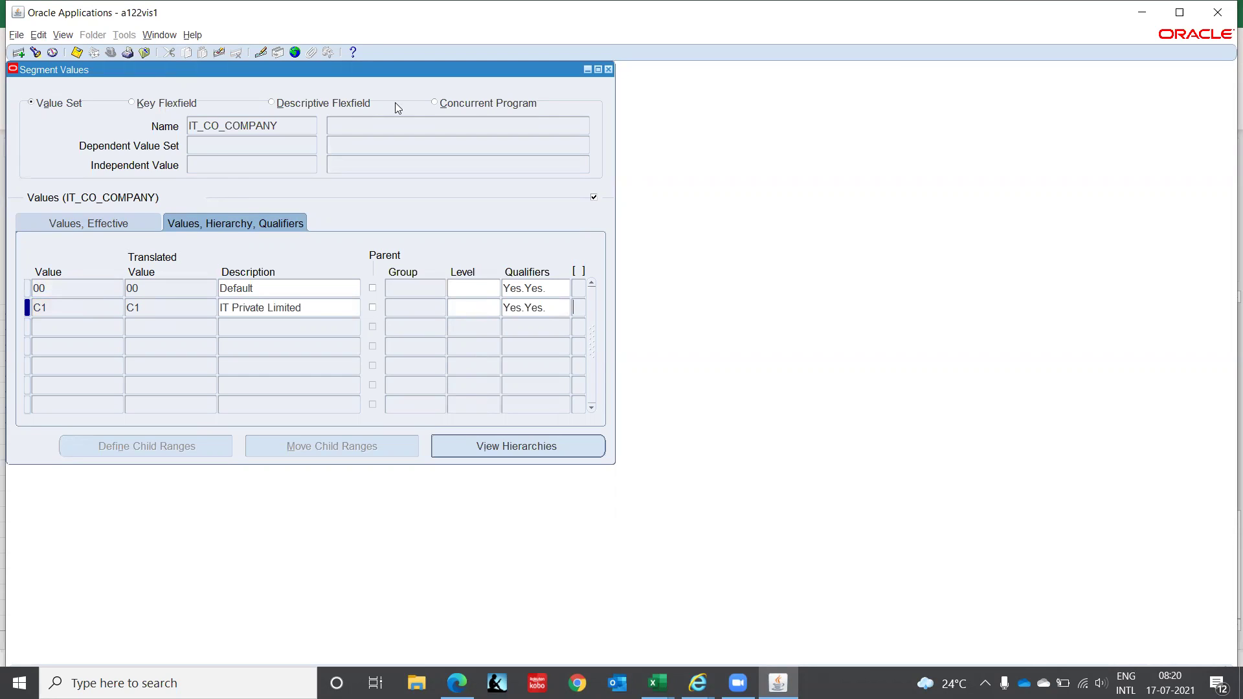
# - Start a new value set search and load the values of IT_CO_FUNCTION
pyautogui.click(285, 127)
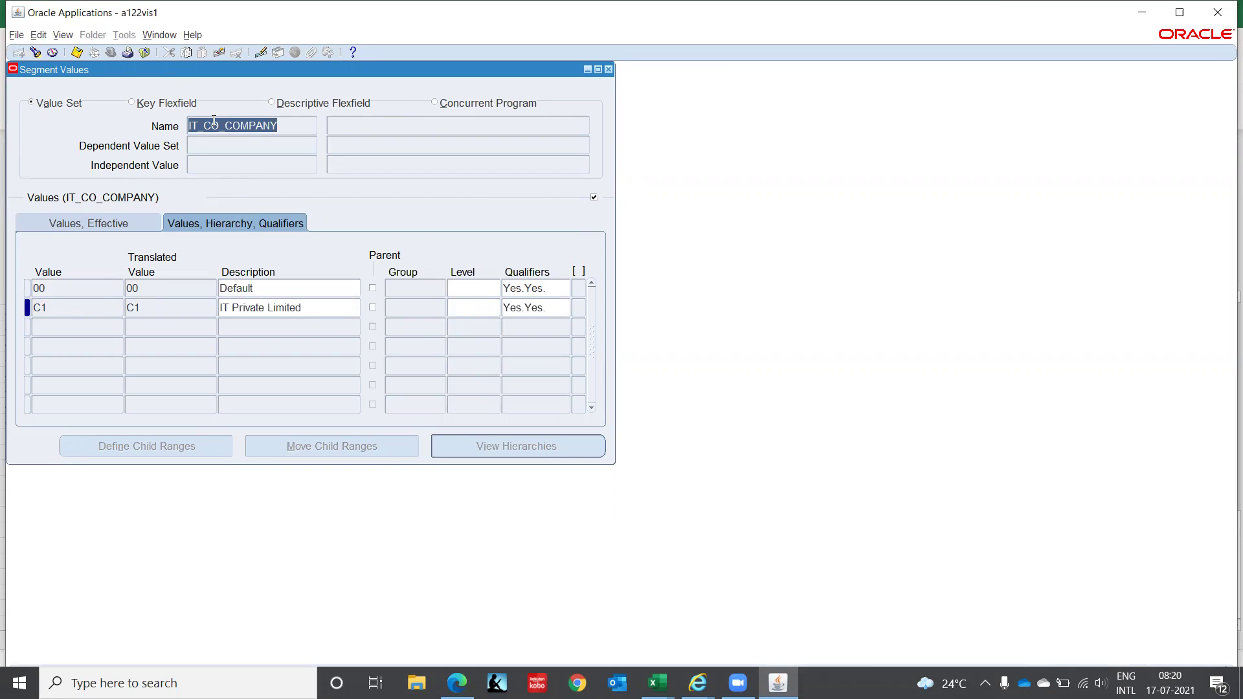
pyautogui.click(35, 52)
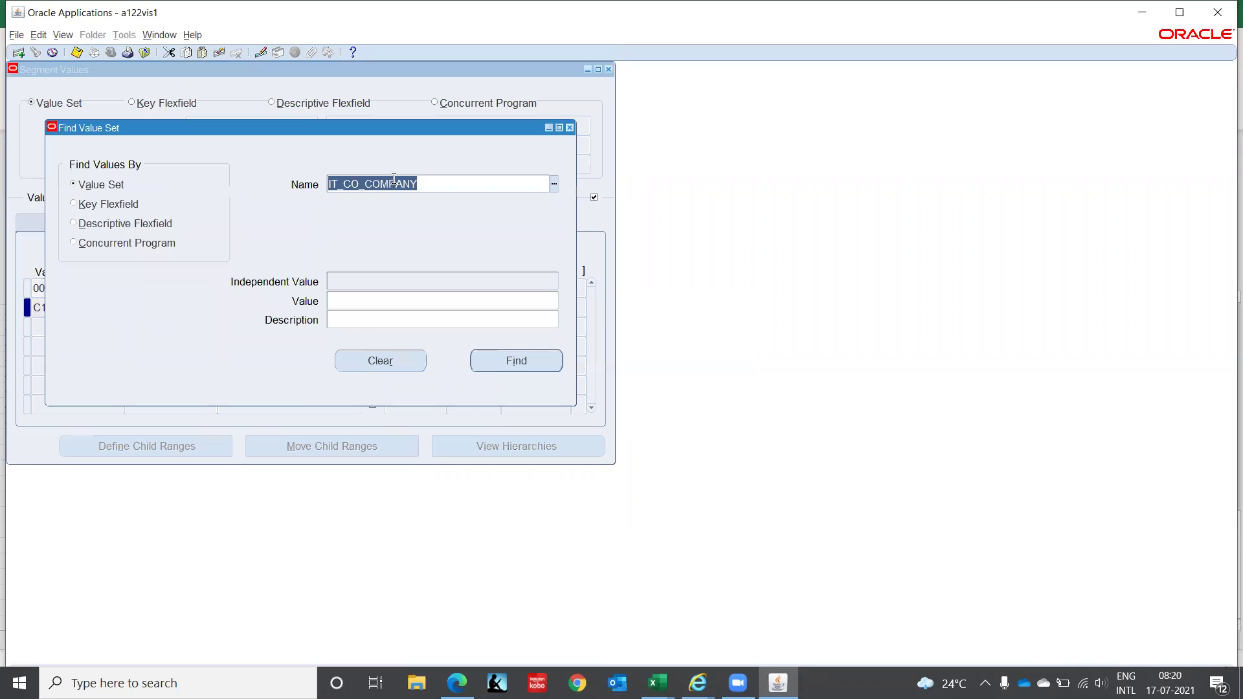
pyautogui.click(431, 180)
pyautogui.press('BackSpace')
pyautogui.press('BackSpace')
pyautogui.press('BackSpace')
pyautogui.press('BackSpace')
pyautogui.press('BackSpace')
pyautogui.press('BackSpace')
pyautogui.press('BackSpace')
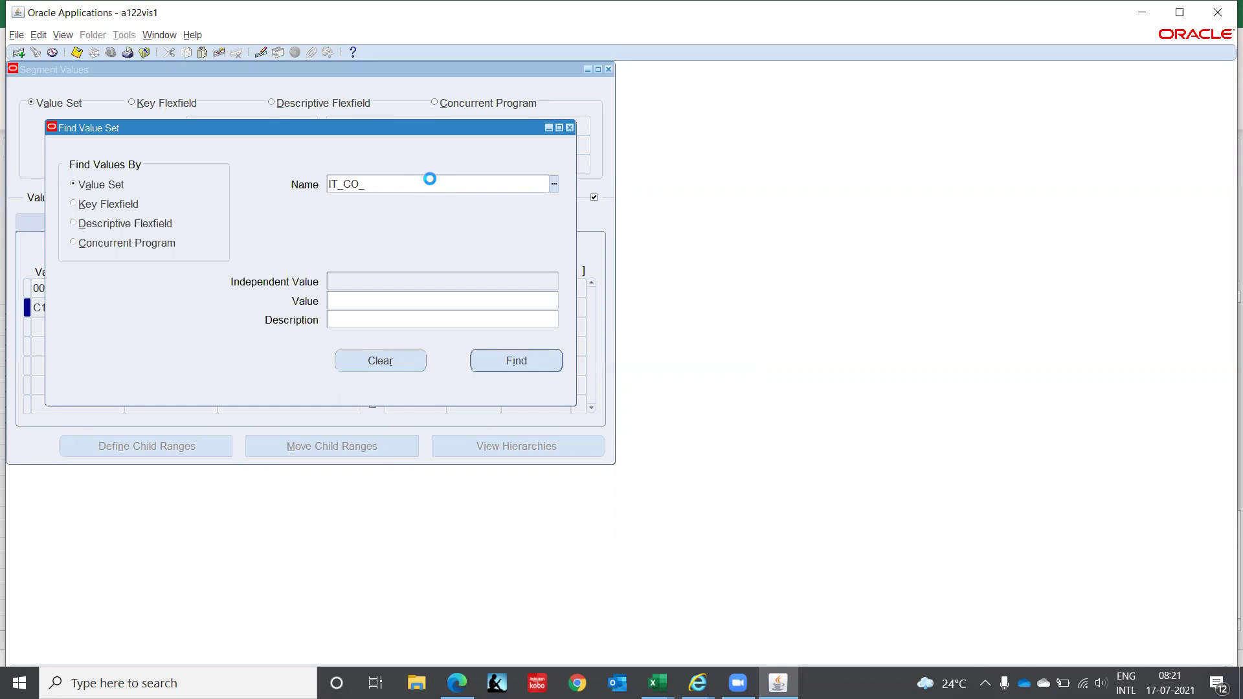
pyautogui.press('Down')
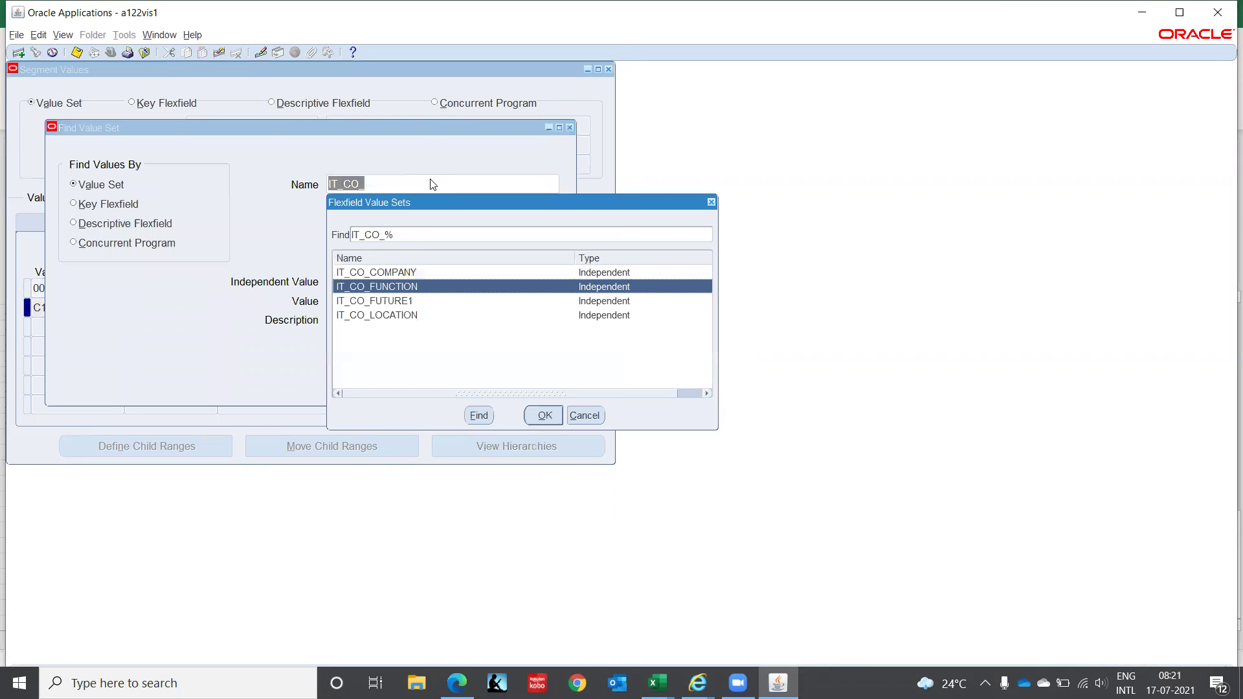
pyautogui.press('Return')
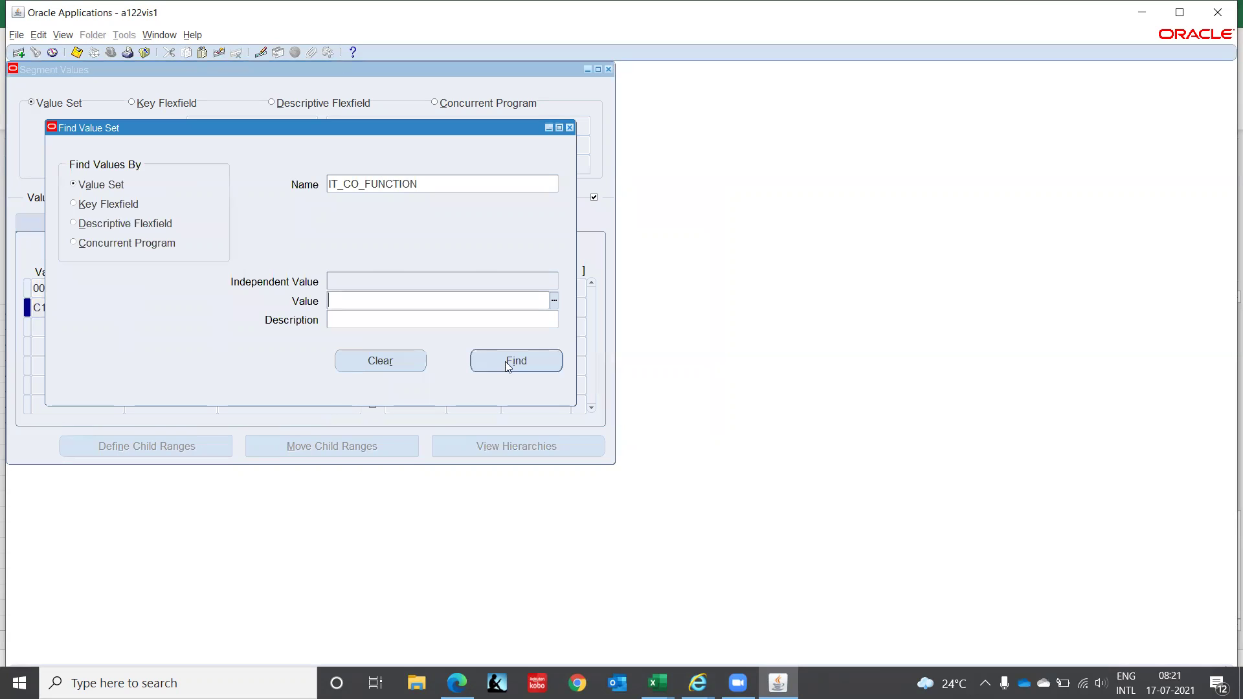
pyautogui.click(515, 361)
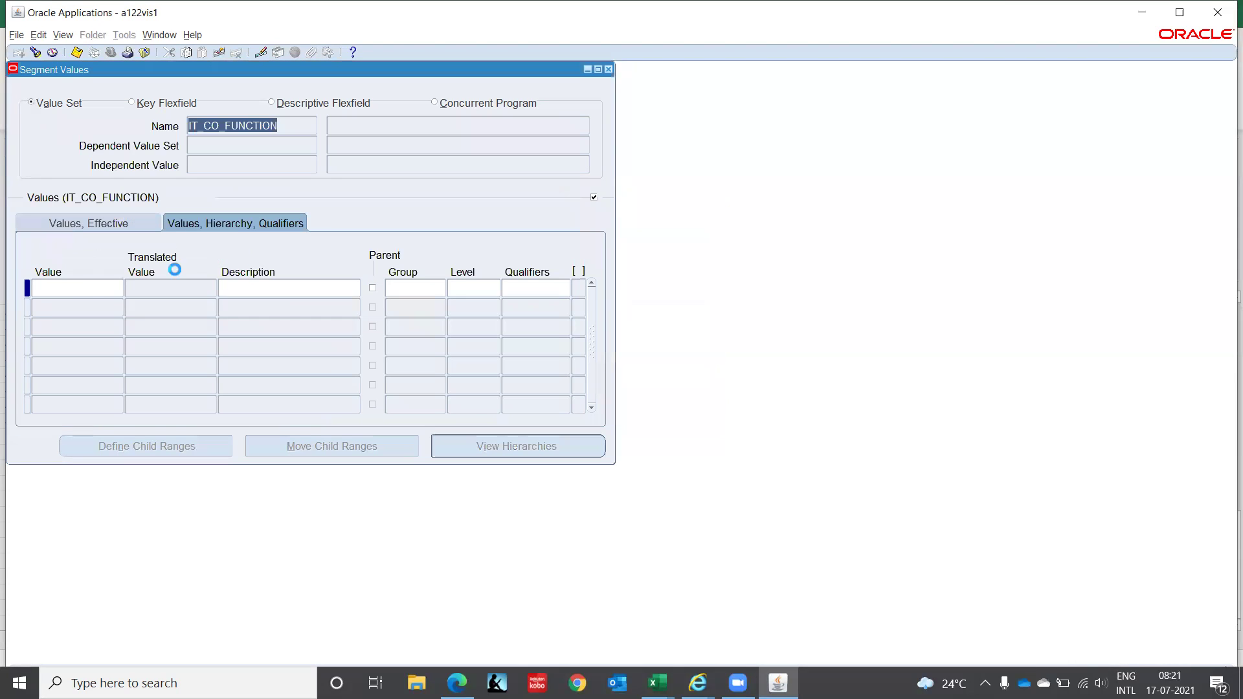
# - Add function value 000 with description Default, accepting Yes for Allow Budgeting and Allow Posting
pyautogui.click(91, 288)
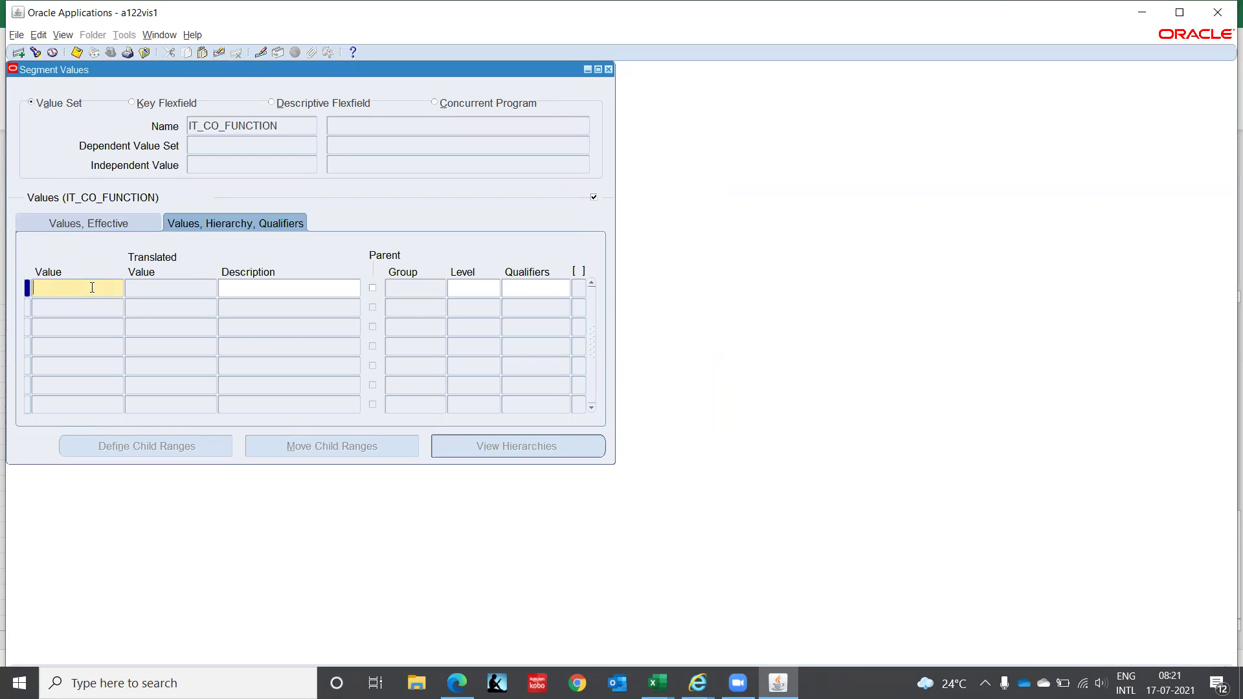
pyautogui.write('000')
pyautogui.press('Tab')
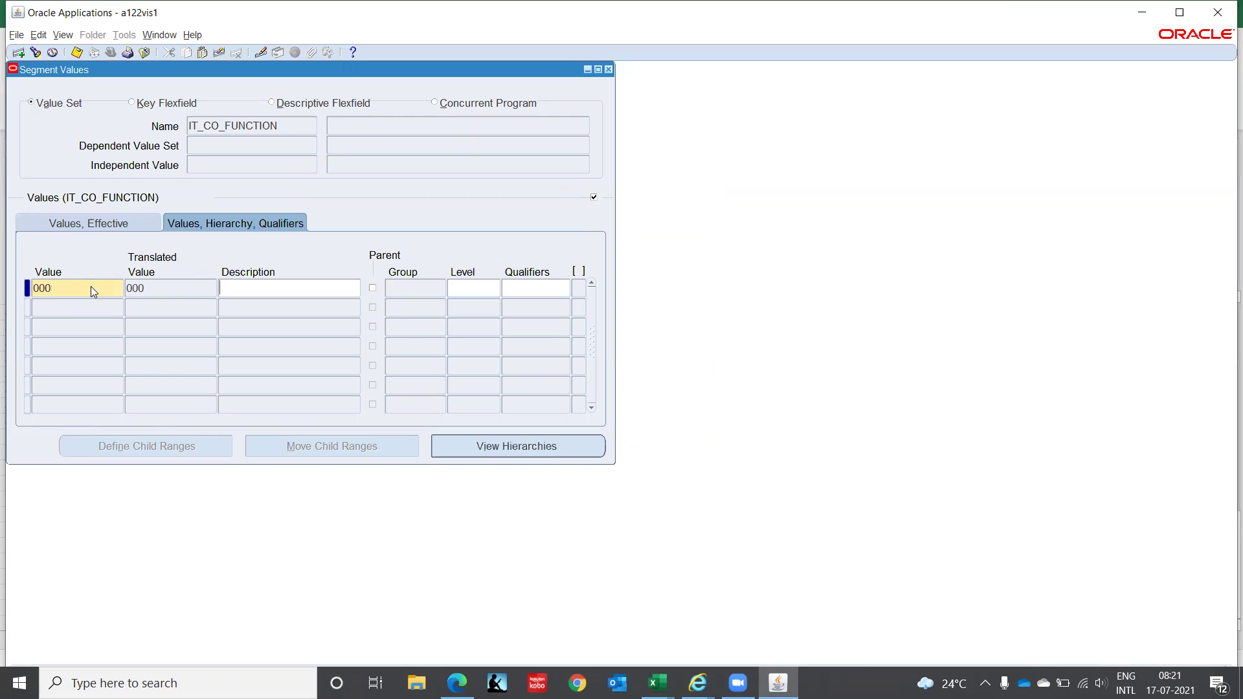
pyautogui.write('Default')
pyautogui.press('Tab')
pyautogui.press('Tab')
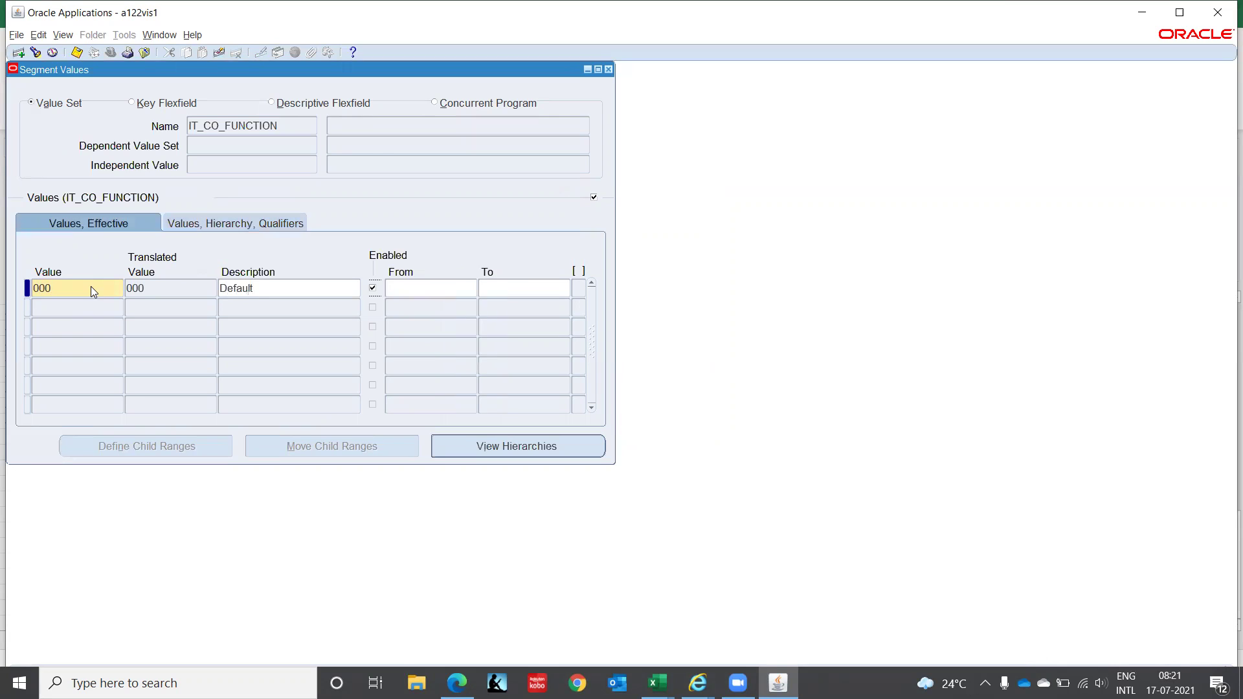
pyautogui.press('Tab')
pyautogui.press('Tab')
pyautogui.press('Tab')
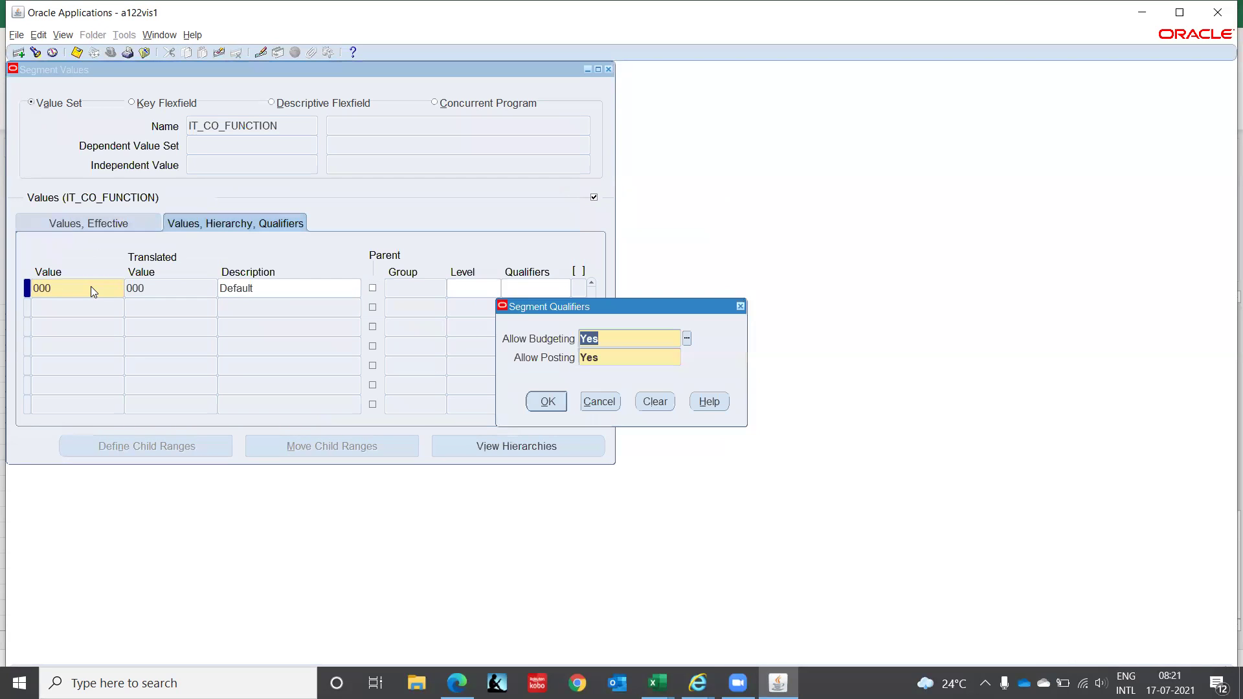
pyautogui.press('Tab')
pyautogui.press('Tab')
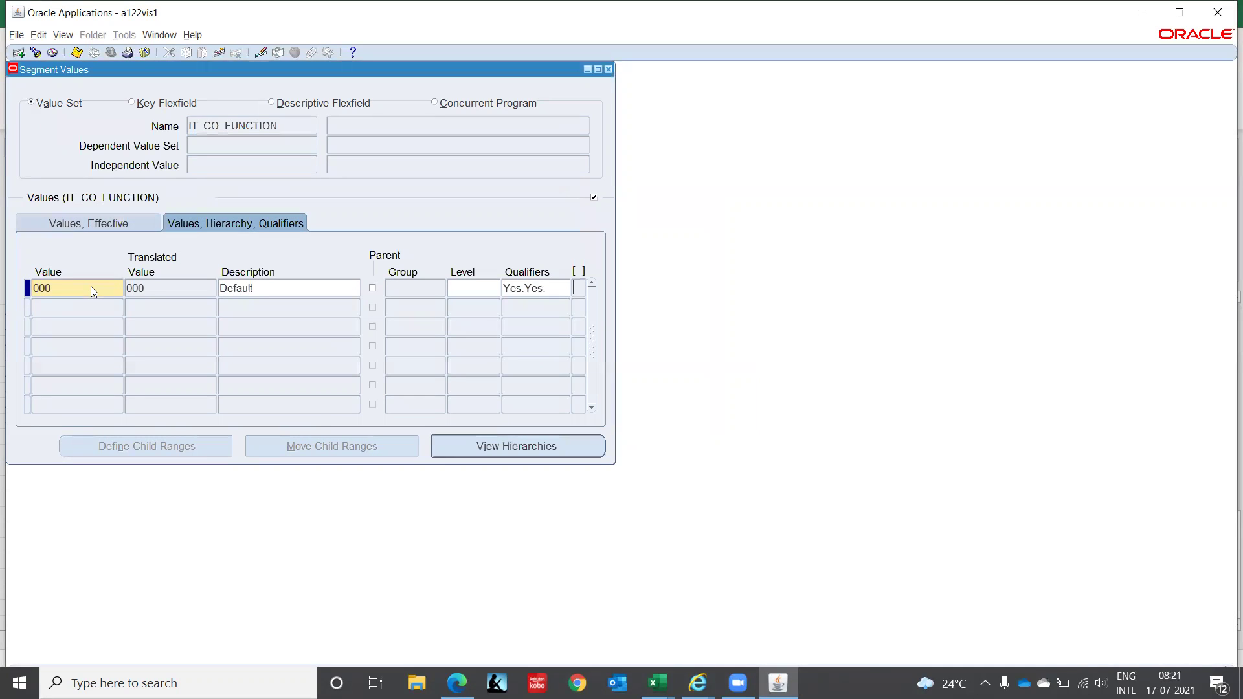
# - Add function value ADM with description Administration, accepting Yes for Allow Budgeting and Allow Posting
pyautogui.press('Tab')
pyautogui.write('ADM')
pyautogui.press('Tab')
pyautogui.write('Administration')
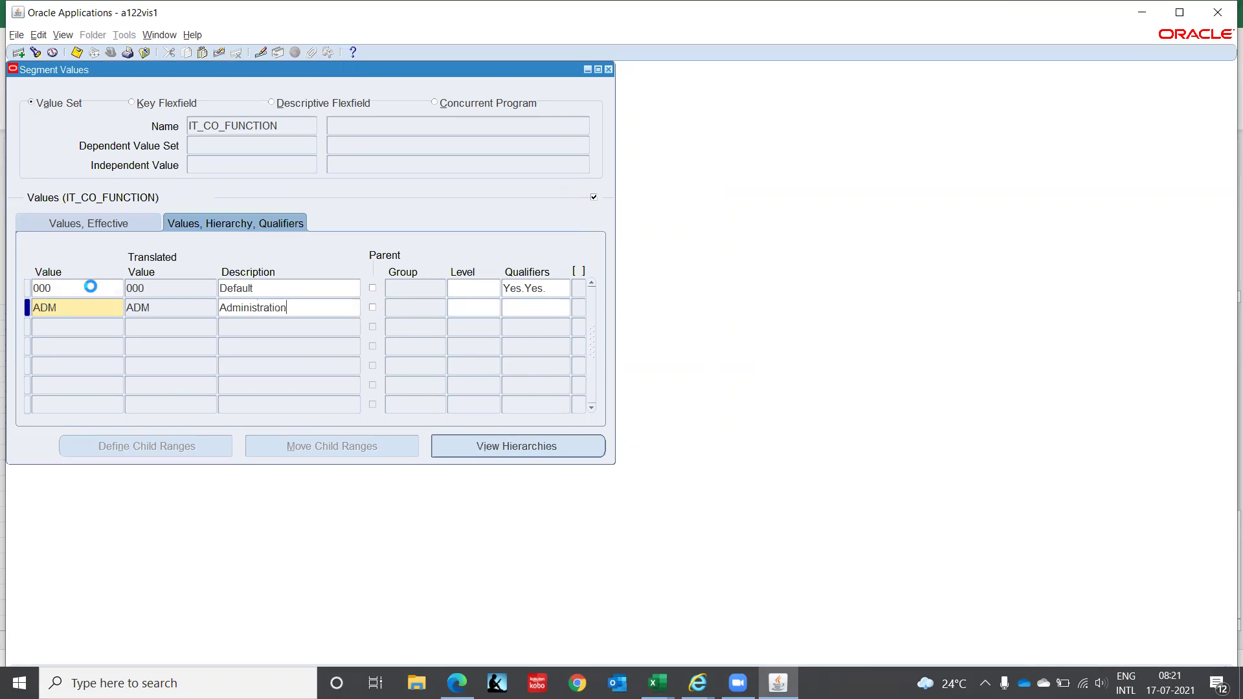
pyautogui.press('Tab')
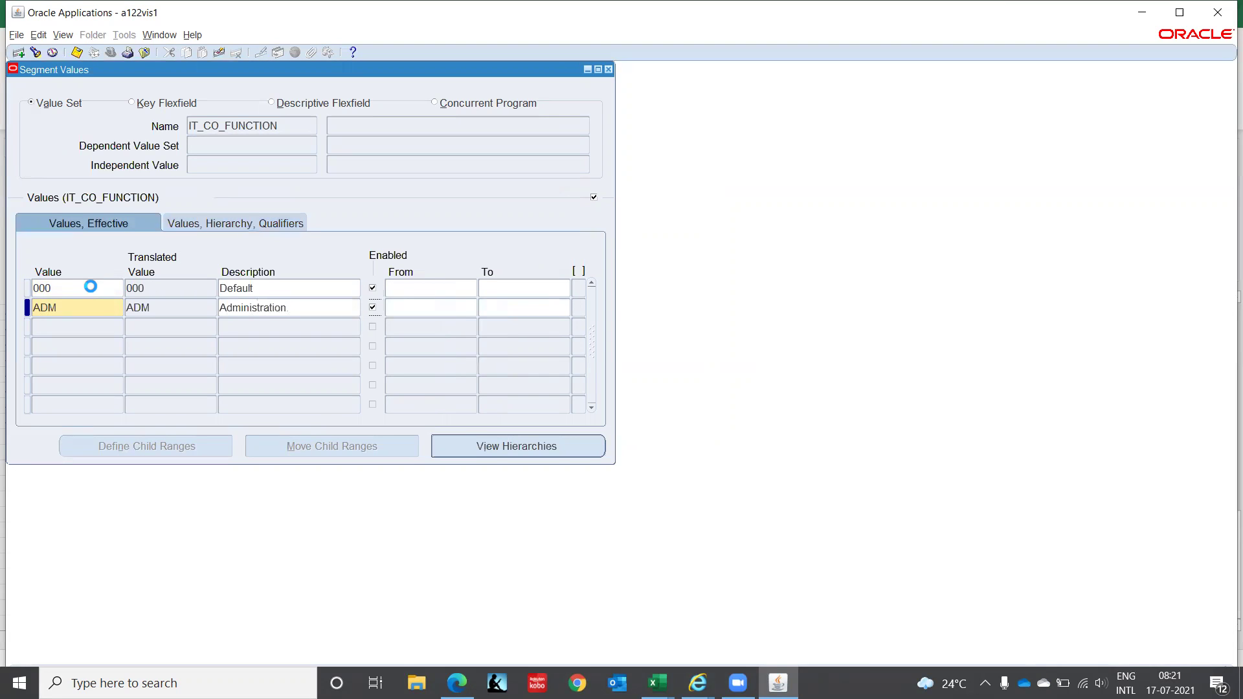
pyautogui.press('Tab')
pyautogui.press('Tab')
pyautogui.press('Tab')
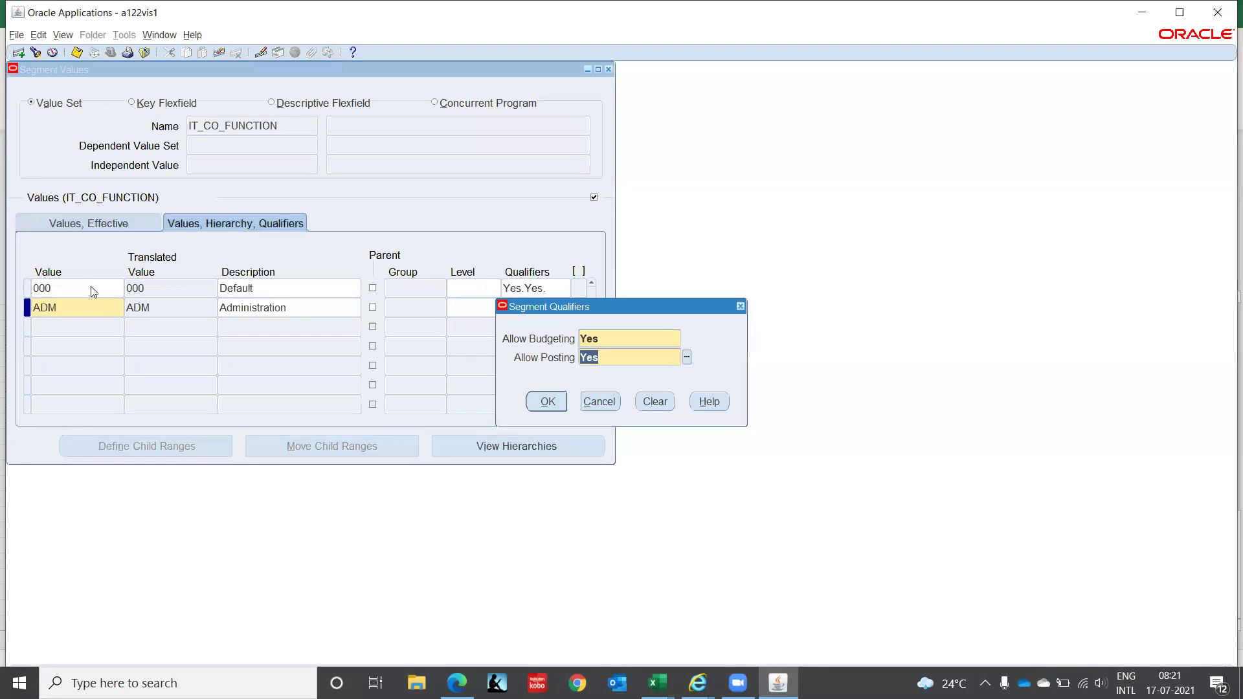
pyautogui.press('Return')
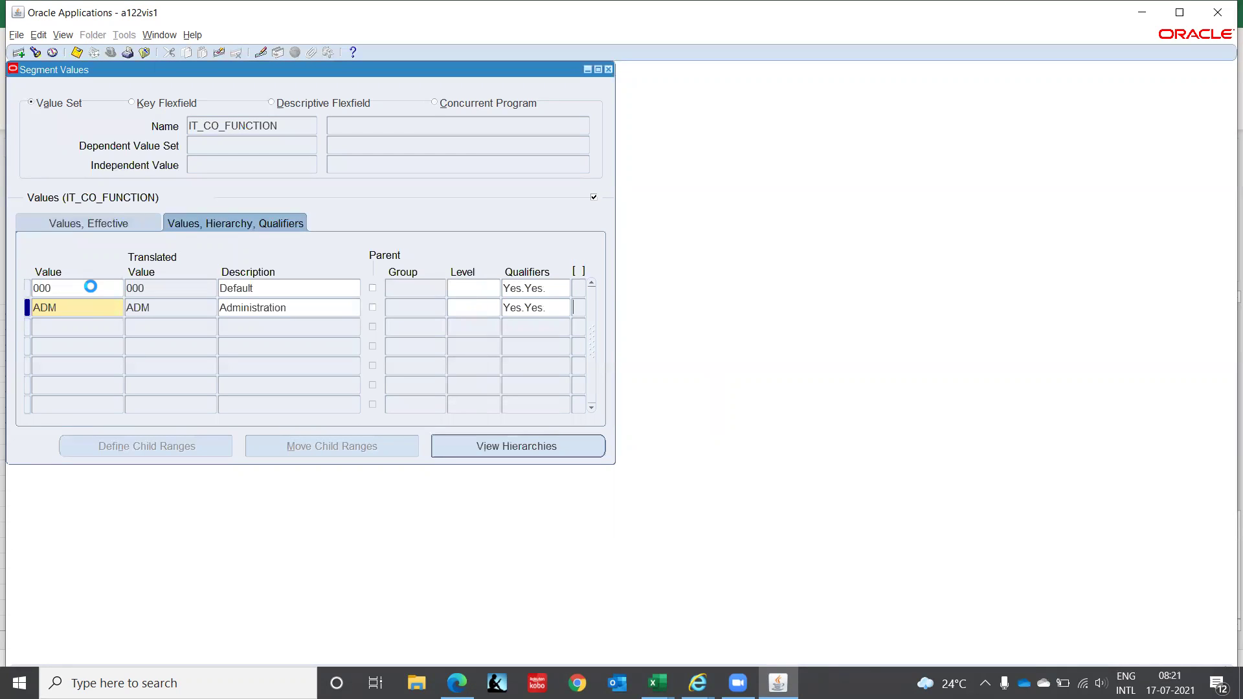
# - Add function value SAL with description Sales, accepting Yes for Allow Budgeting and Allow Posting
pyautogui.press('Tab')
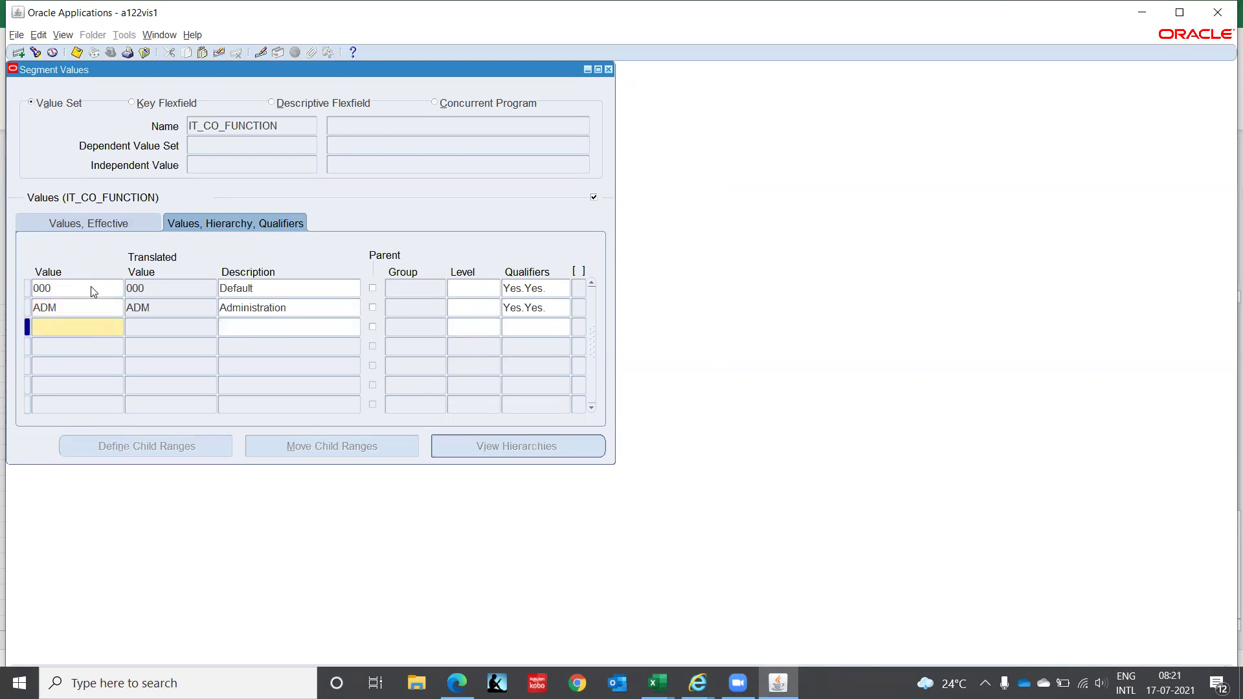
pyautogui.press('Tab')
pyautogui.click(55, 330)
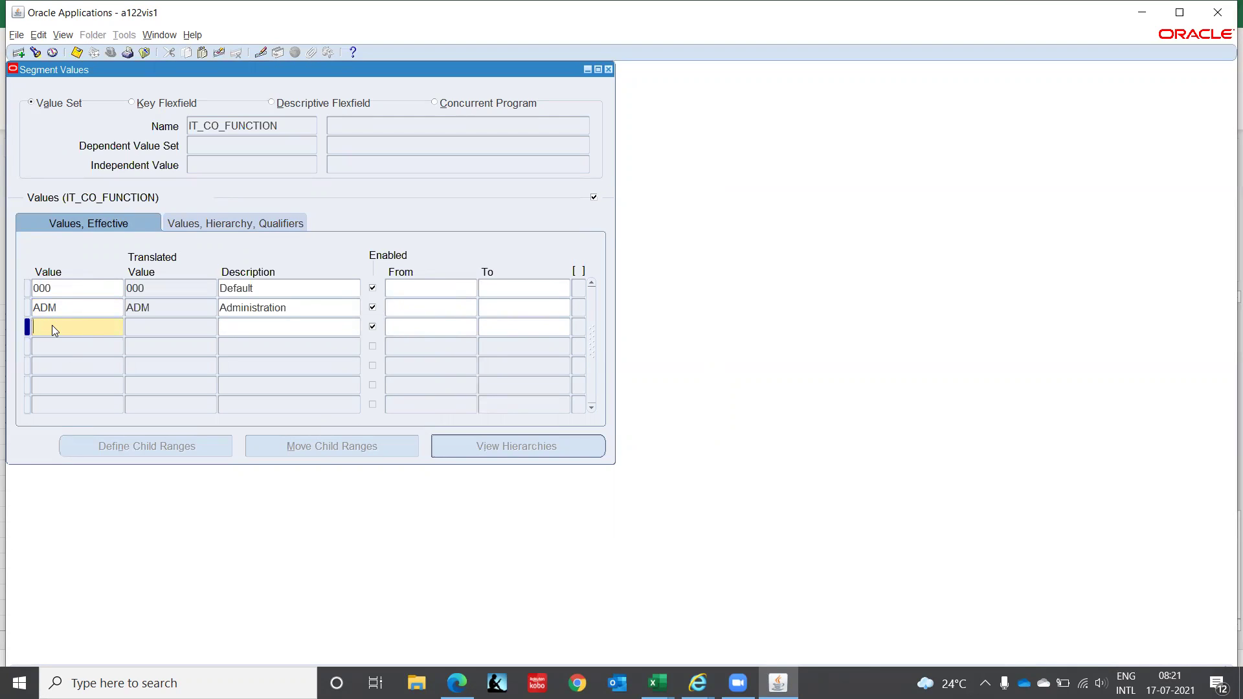
pyautogui.write('SAL')
pyautogui.press('Tab')
pyautogui.write('Sales')
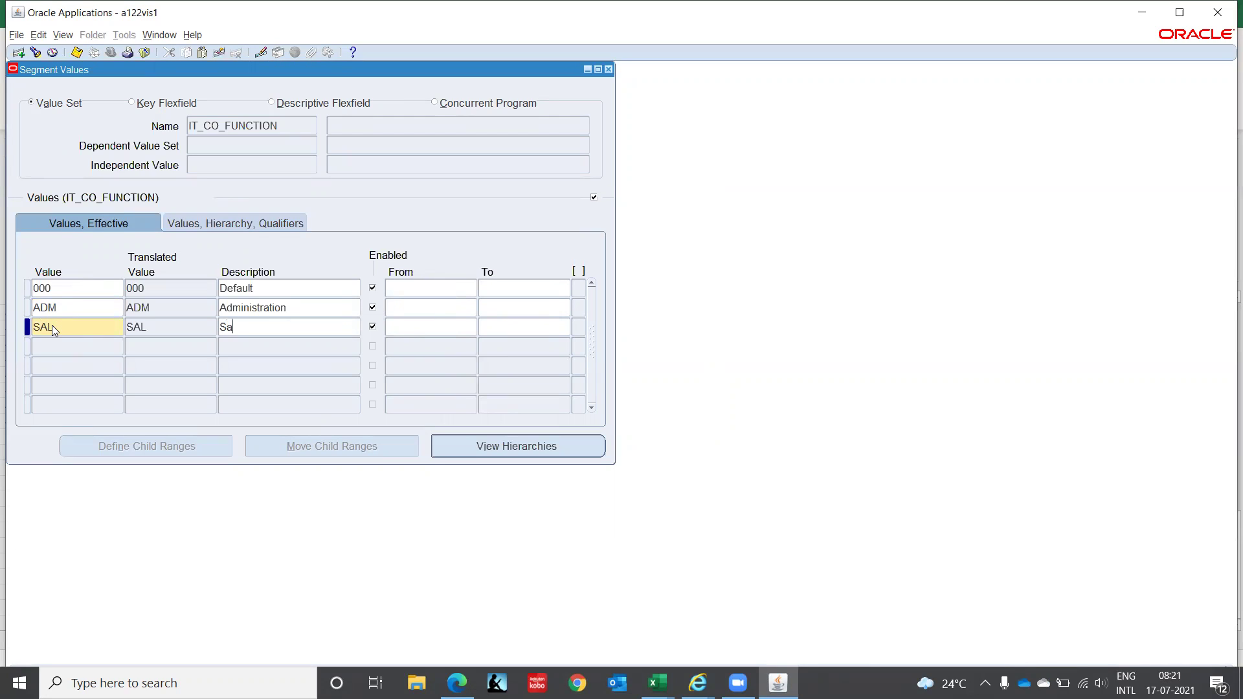
pyautogui.press('Tab')
pyautogui.press('Tab')
pyautogui.press('Tab')
pyautogui.press('Tab')
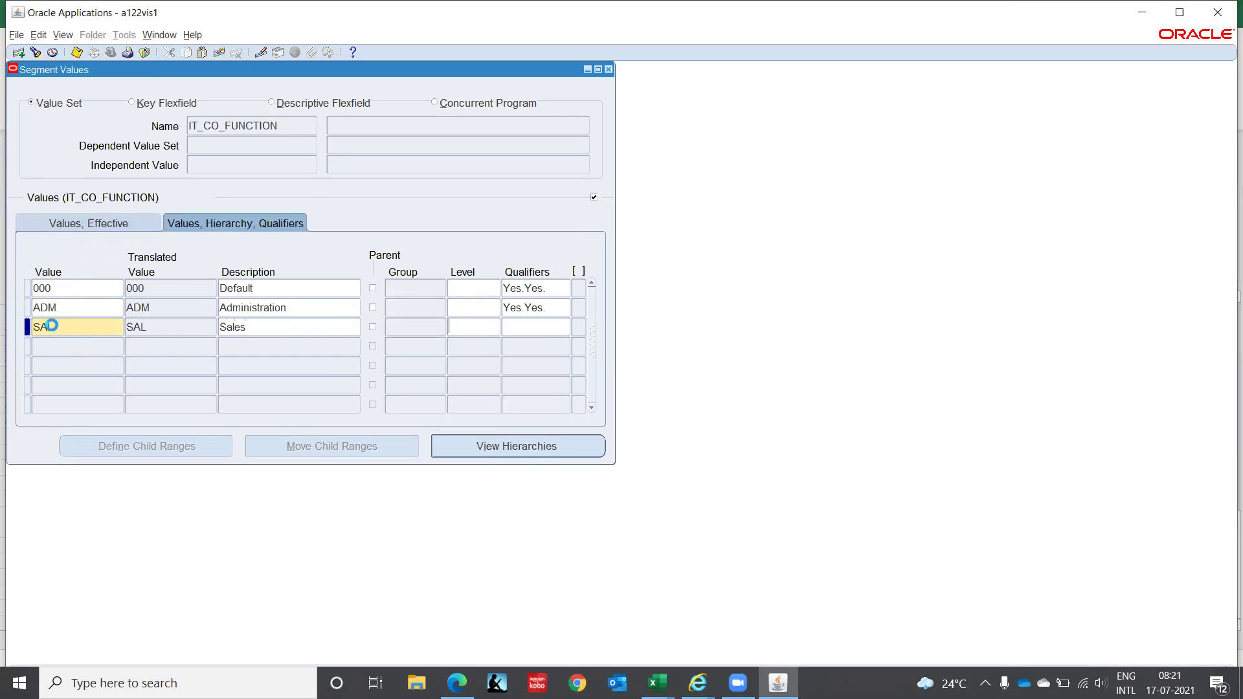
pyautogui.press('Tab')
pyautogui.press('Return')
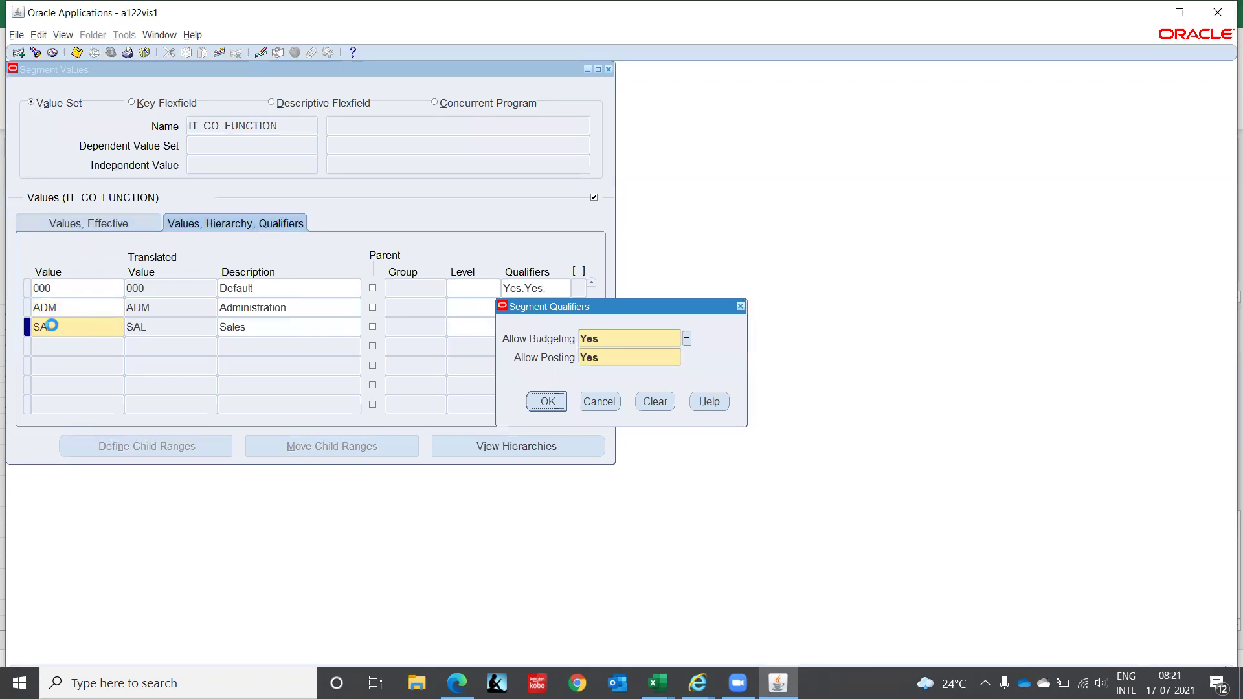
# - Add function value PUR with description Purchasing, accepting Yes for Allow Budgeting and Allow Posting
pyautogui.press('Down')
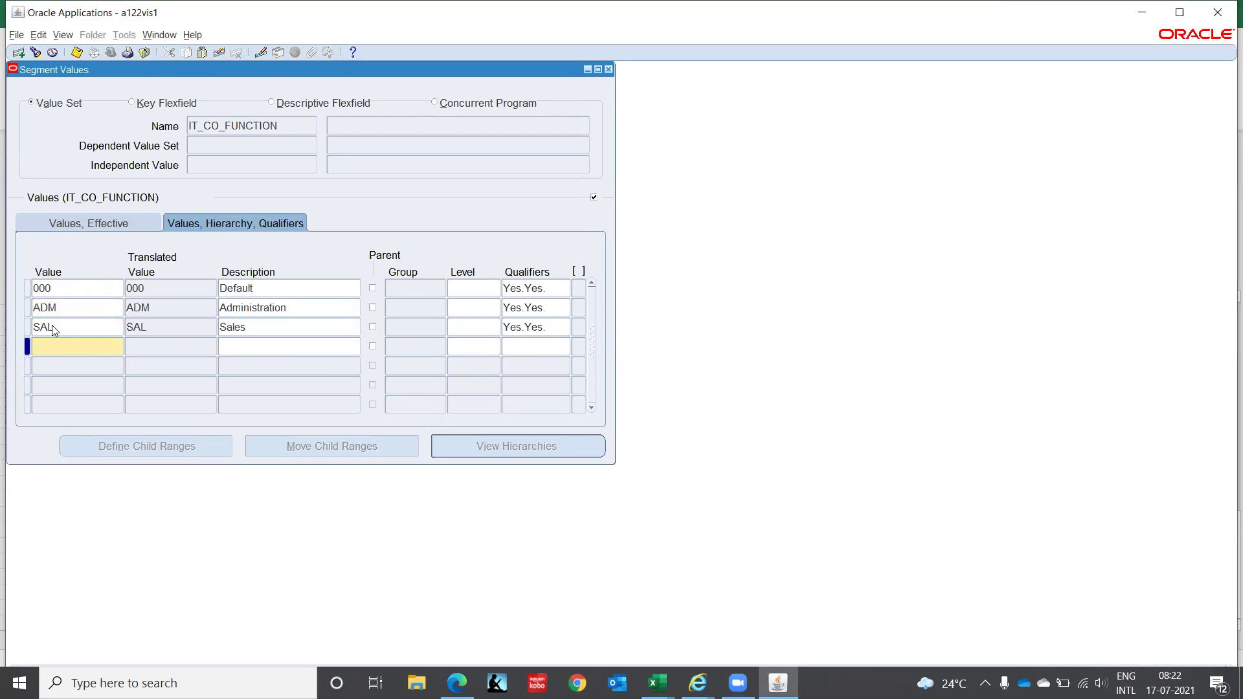
pyautogui.write('R')
pyautogui.press('Tab')
pyautogui.write('Pu')
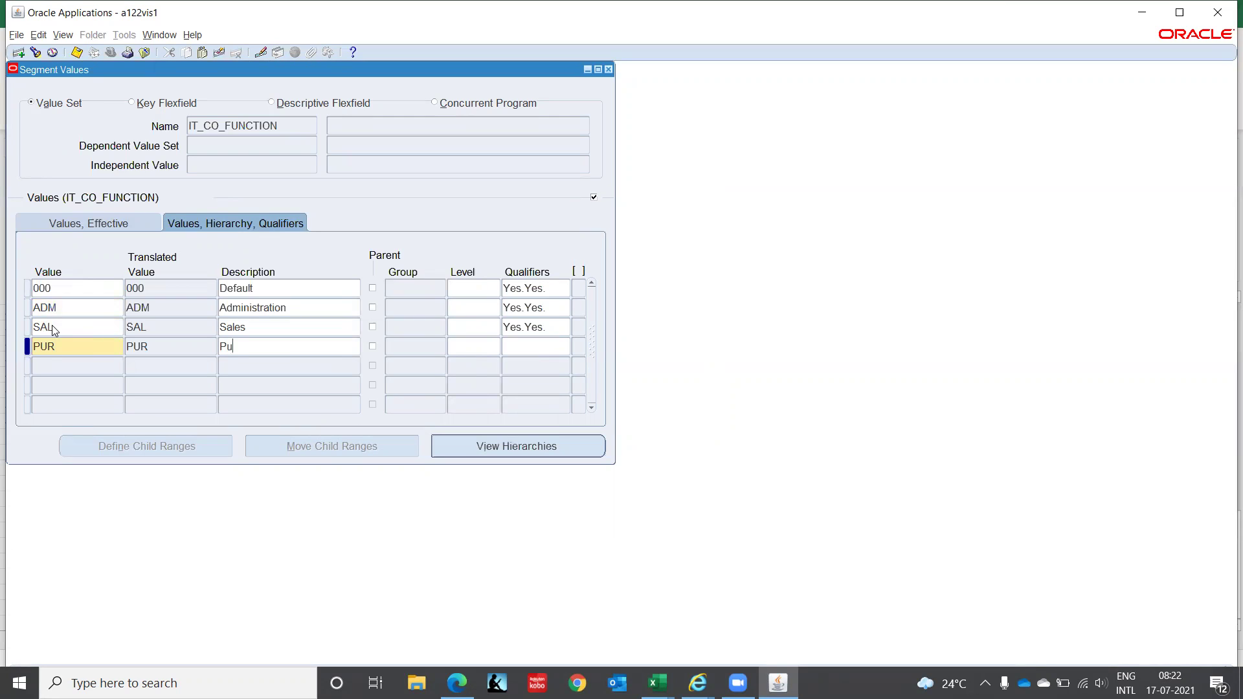
pyautogui.write('rchasing')
pyautogui.press('Tab')
pyautogui.press('Tab')
pyautogui.press('Tab')
pyautogui.press('Tab')
pyautogui.press('Tab')
pyautogui.press('Tab')
pyautogui.press('Return')
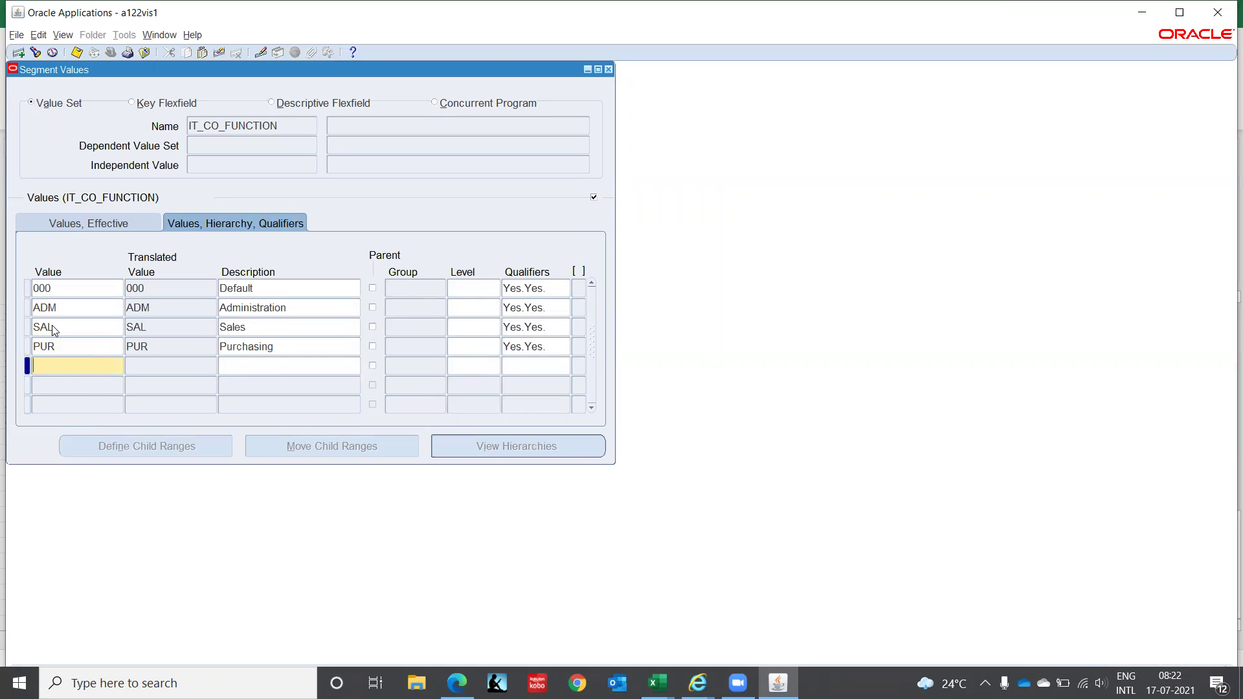
# - Add function value HR with description HR, accepting Yes for Allow Budgeting and Allow Posting
pyautogui.write('HR')
pyautogui.press('Tab')
pyautogui.press('Tab')
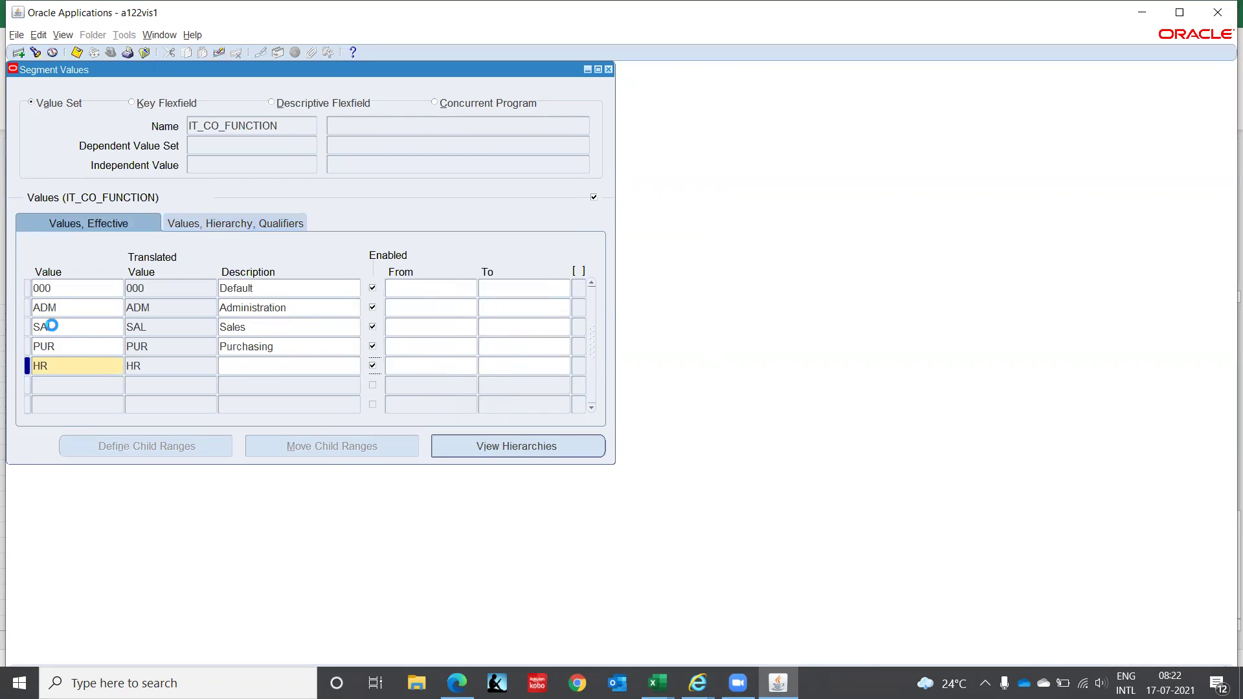
pyautogui.write('HR')
pyautogui.press('Tab')
pyautogui.press('Tab')
pyautogui.press('Tab')
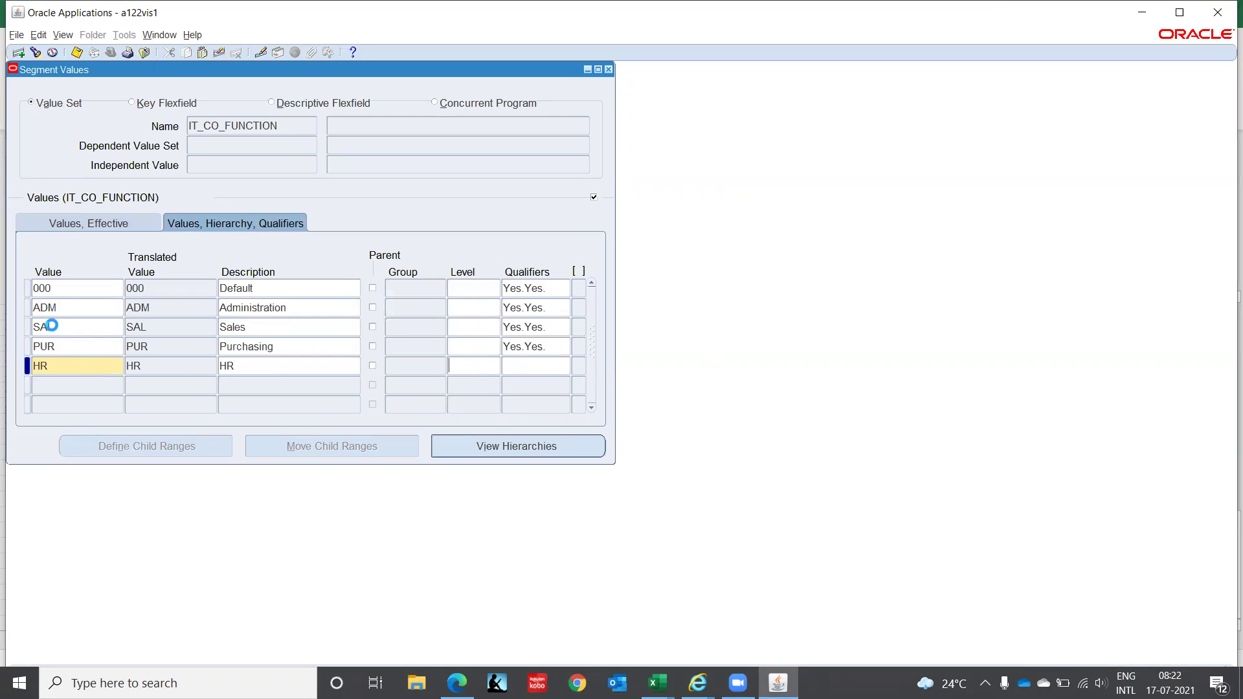
pyautogui.press('Tab')
pyautogui.press('Return')
# - Add function value FIN with description Finance, accepting Yes for Allow Budgeting and Allow Posting
pyautogui.press('Down')
pyautogui.write('FIN')
pyautogui.press('Tab')
pyautogui.write('Finance')
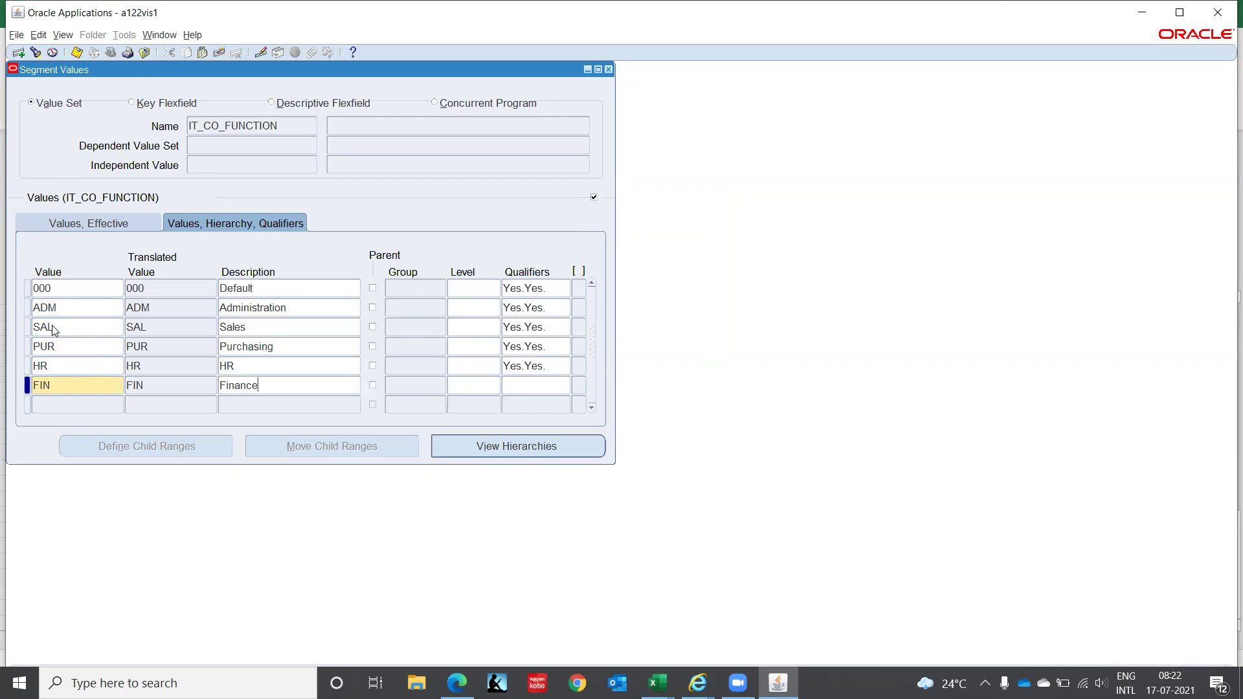
pyautogui.press('Tab')
pyautogui.press('Tab')
pyautogui.press('Tab')
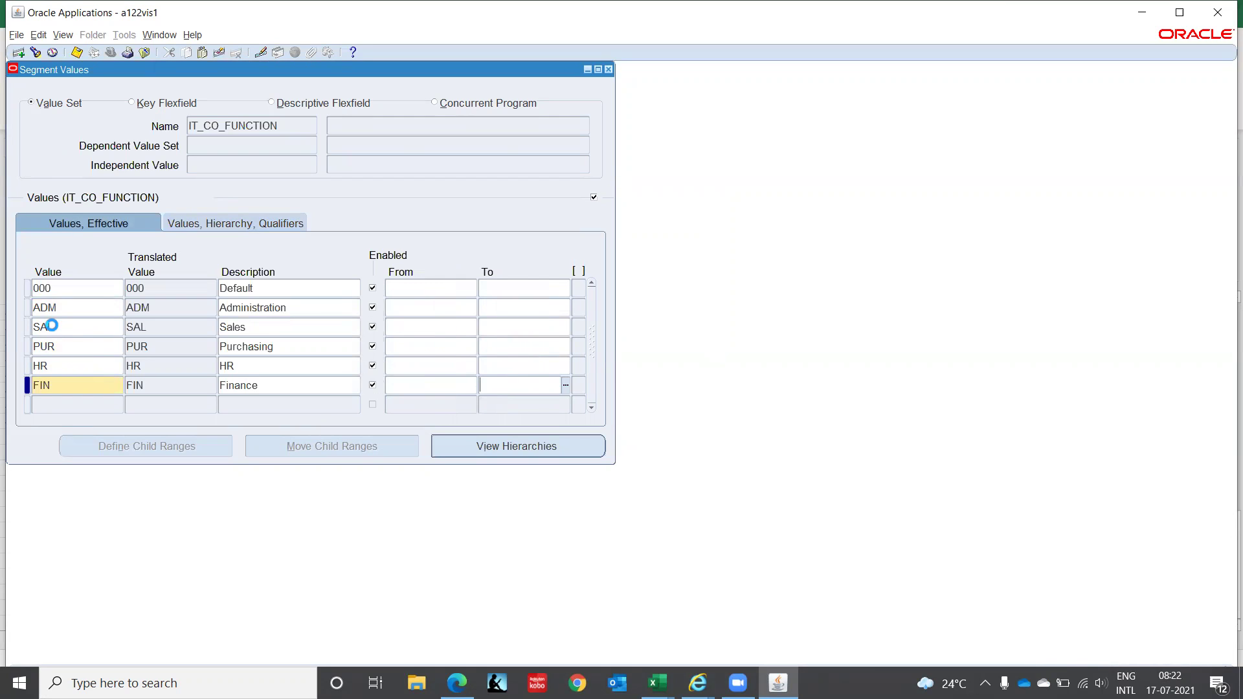
pyautogui.press('Tab')
pyautogui.press('Tab')
pyautogui.press('Tab')
pyautogui.press('Return')
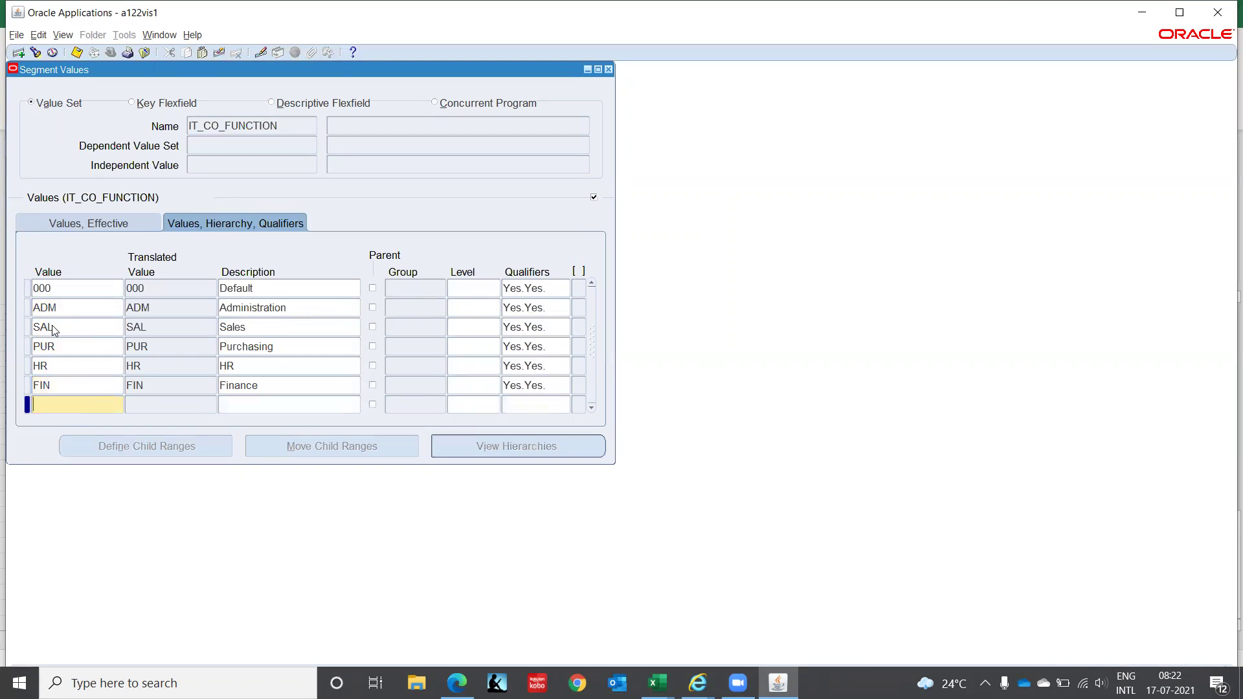
# - Add function value IT with description IT, accept Yes for budgeting and posting, and save the values
pyautogui.write('IT')
pyautogui.press('Tab')
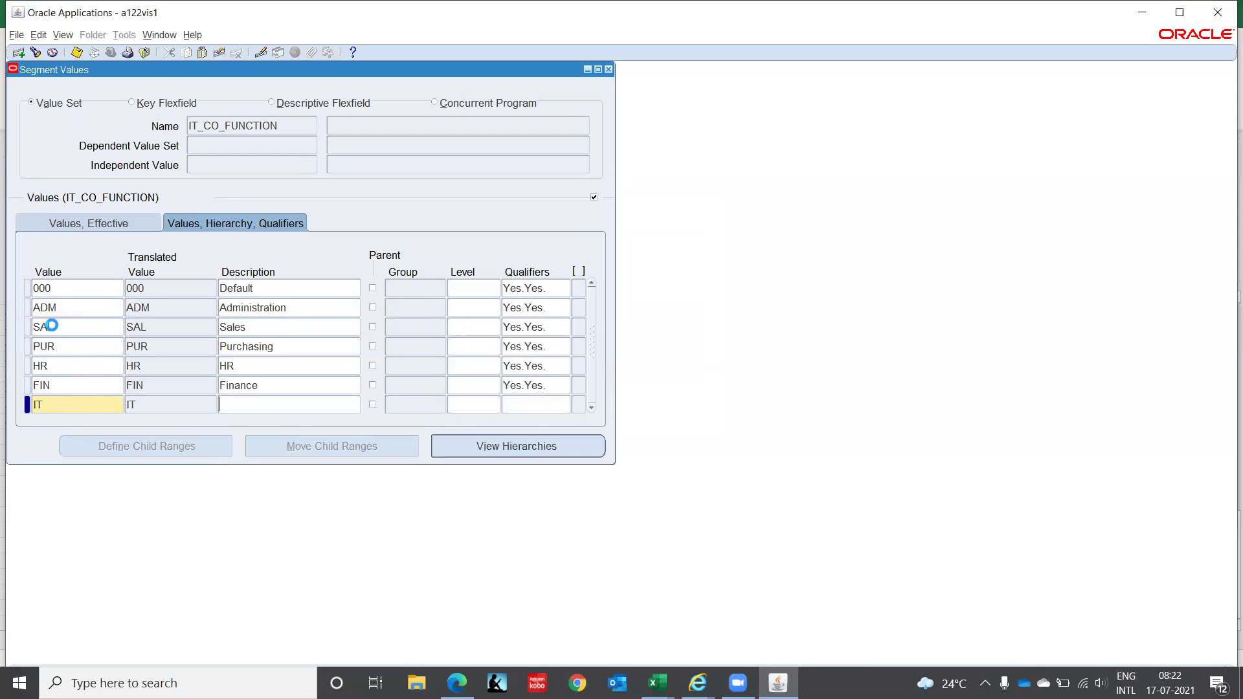
pyautogui.press('Tab')
pyautogui.hotkey('shift', 'Tab')
pyautogui.write('IT')
pyautogui.press('Tab')
pyautogui.press('Tab')
pyautogui.press('Tab')
pyautogui.press('Tab')
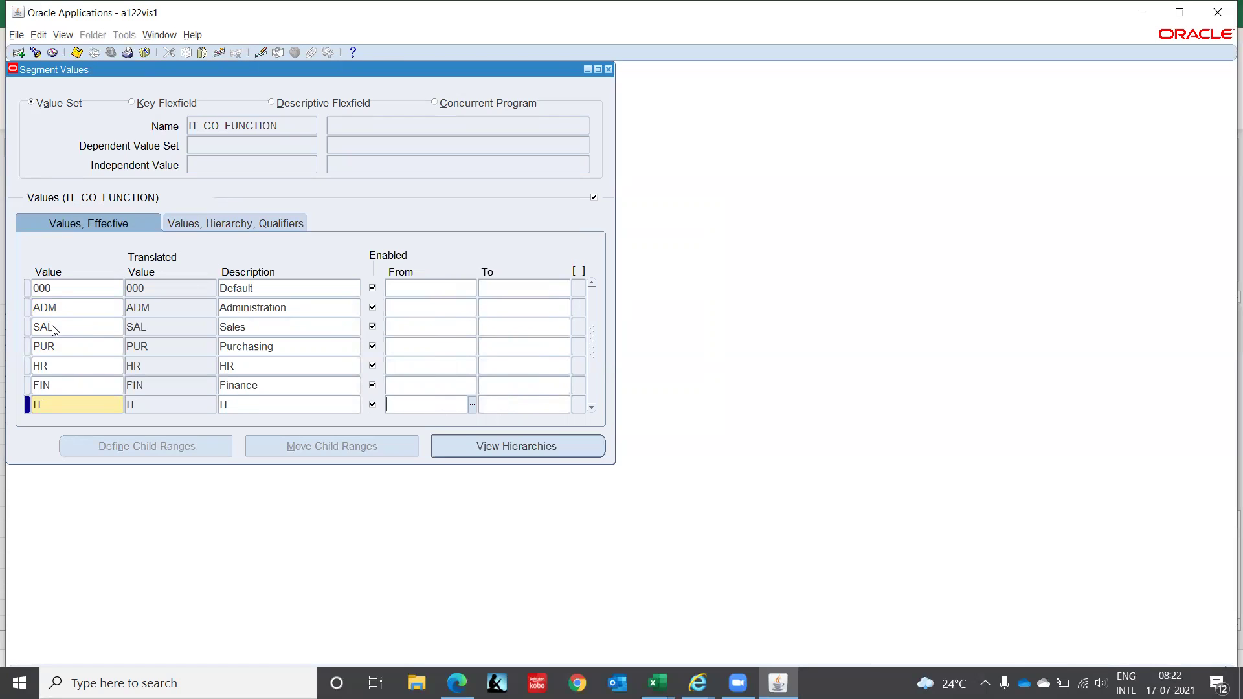
pyautogui.press('Tab')
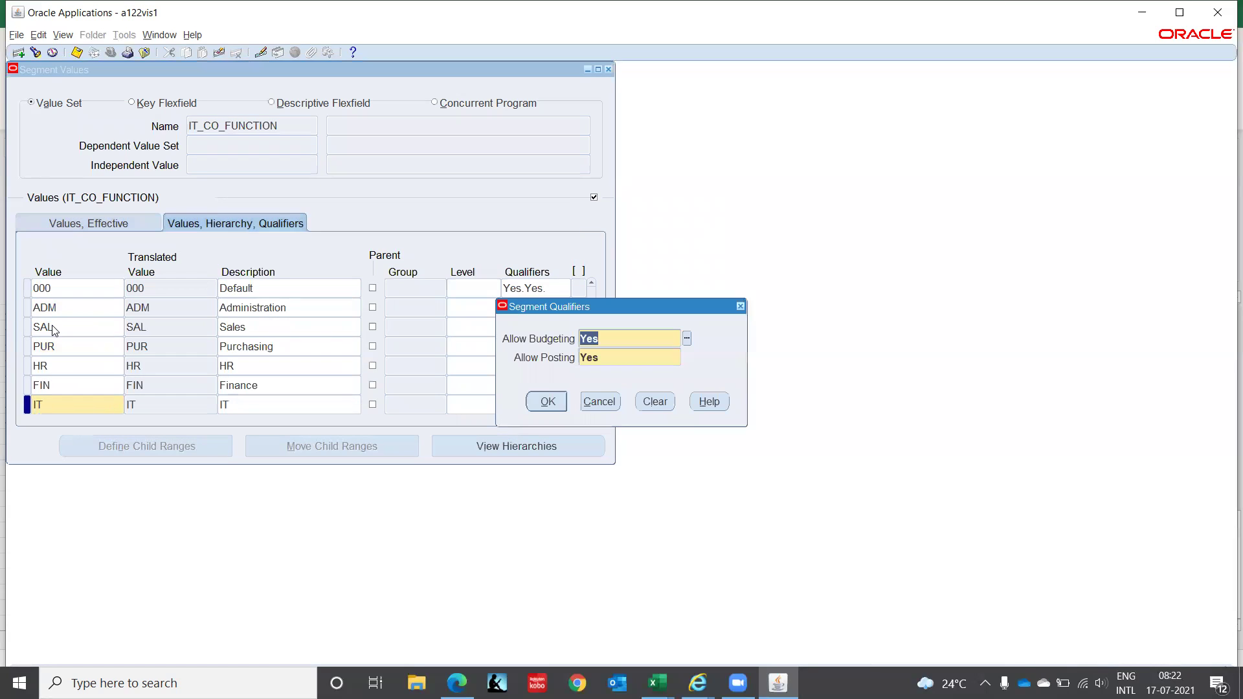
pyautogui.press('Return')
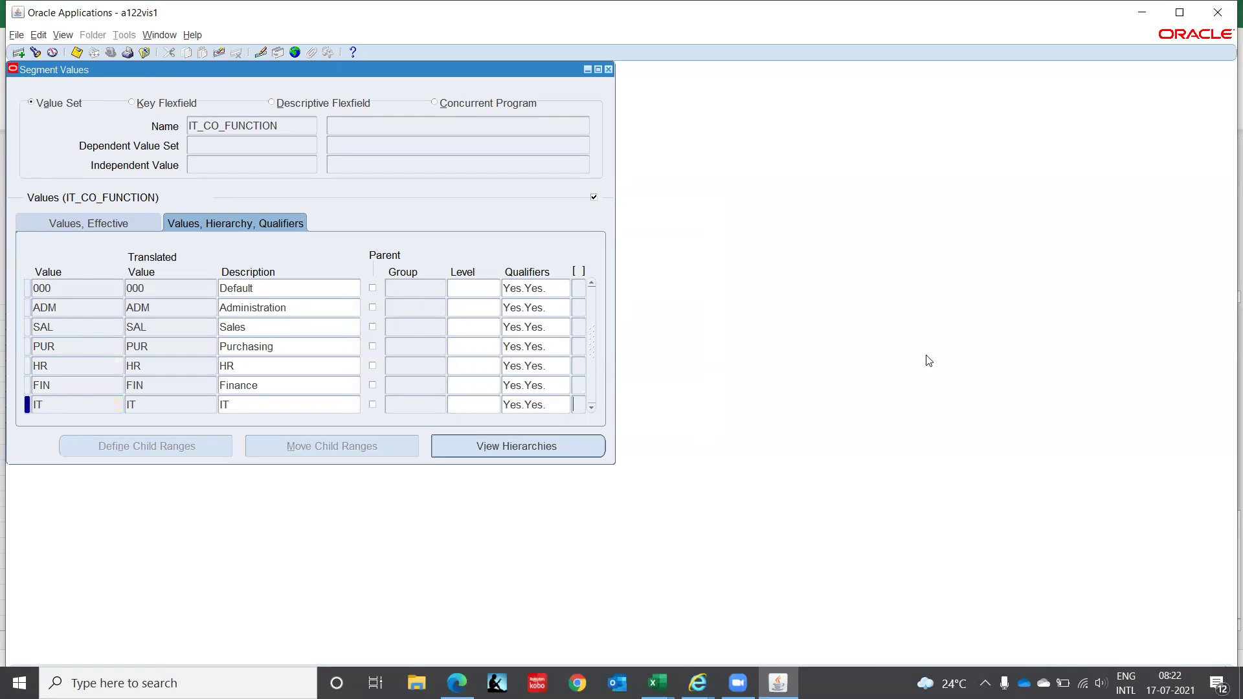
# - Switch to the planning worksheet in Excel and review the Chart of Account segment list and the planned segment values
pyautogui.click(656, 683)
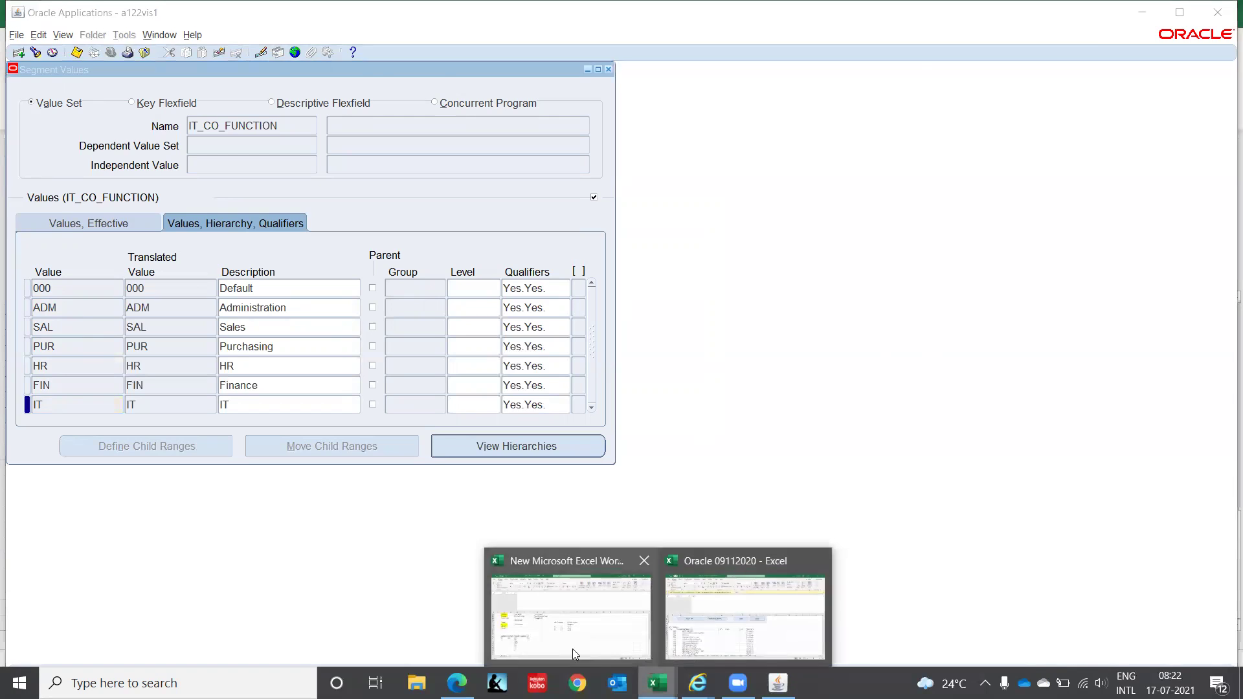
pyautogui.click(545, 629)
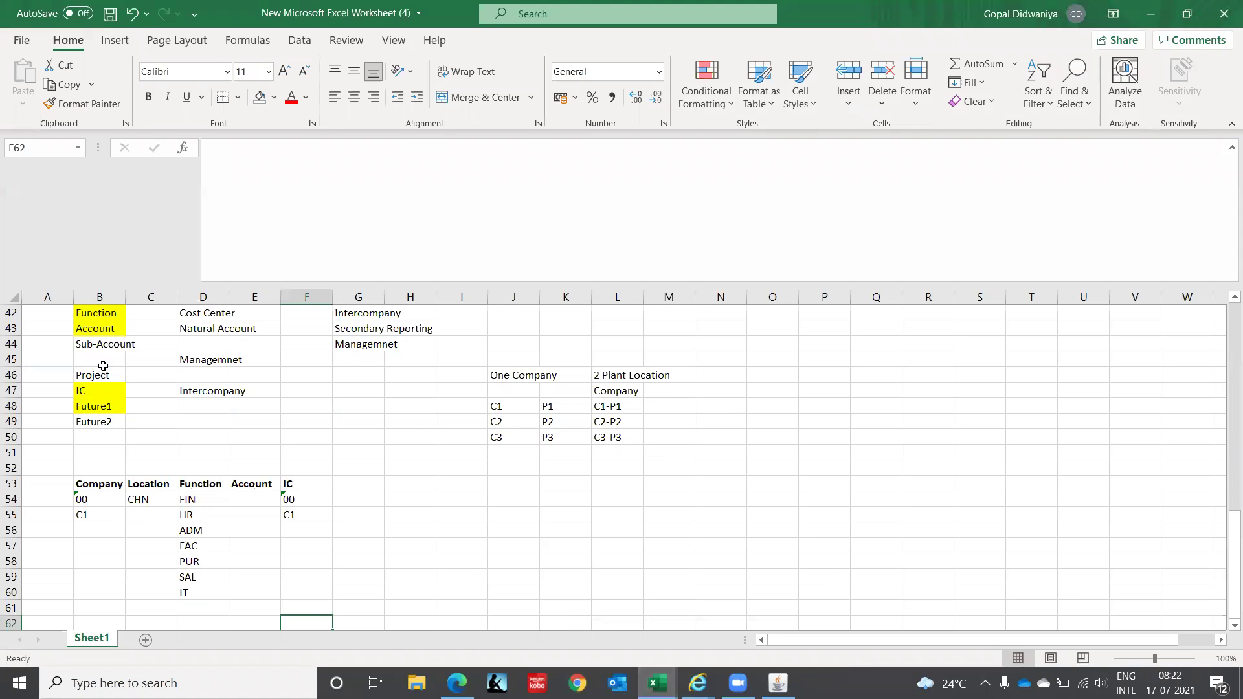
pyautogui.click(103, 326)
pyautogui.press('Up')
pyautogui.press('Up')
pyautogui.press('Up')
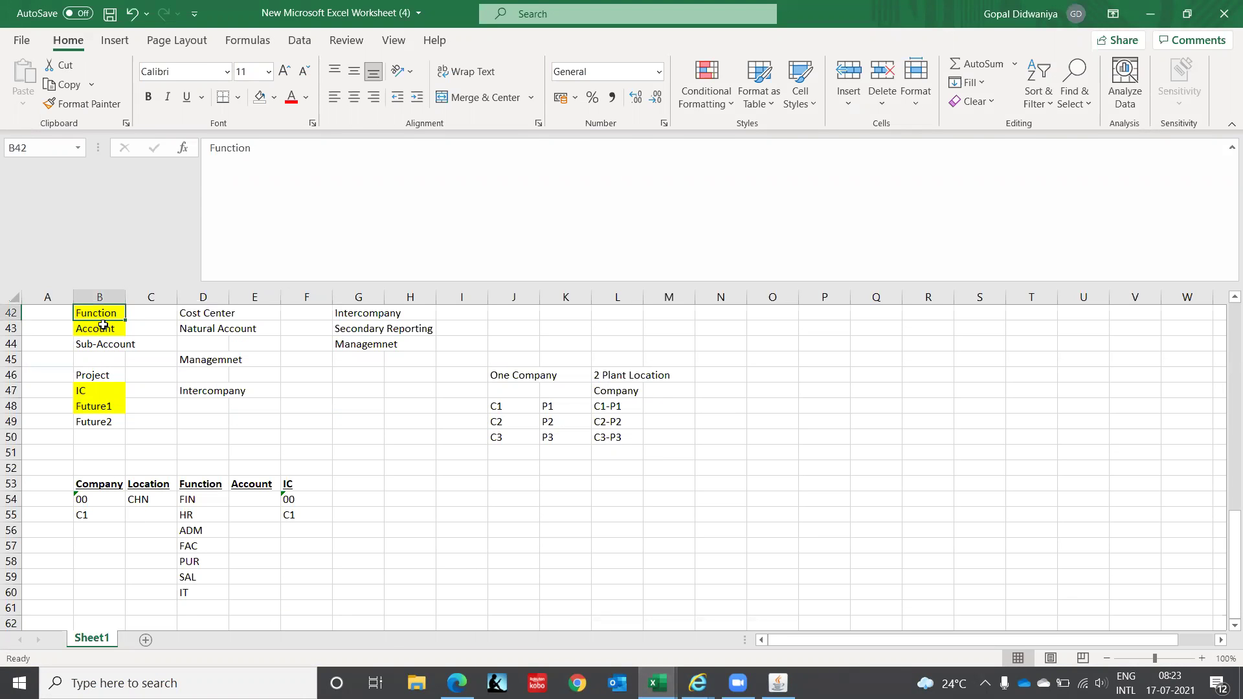
pyautogui.press('Up')
pyautogui.press('Up')
pyautogui.press('Up')
pyautogui.press('Down')
pyautogui.press('Down')
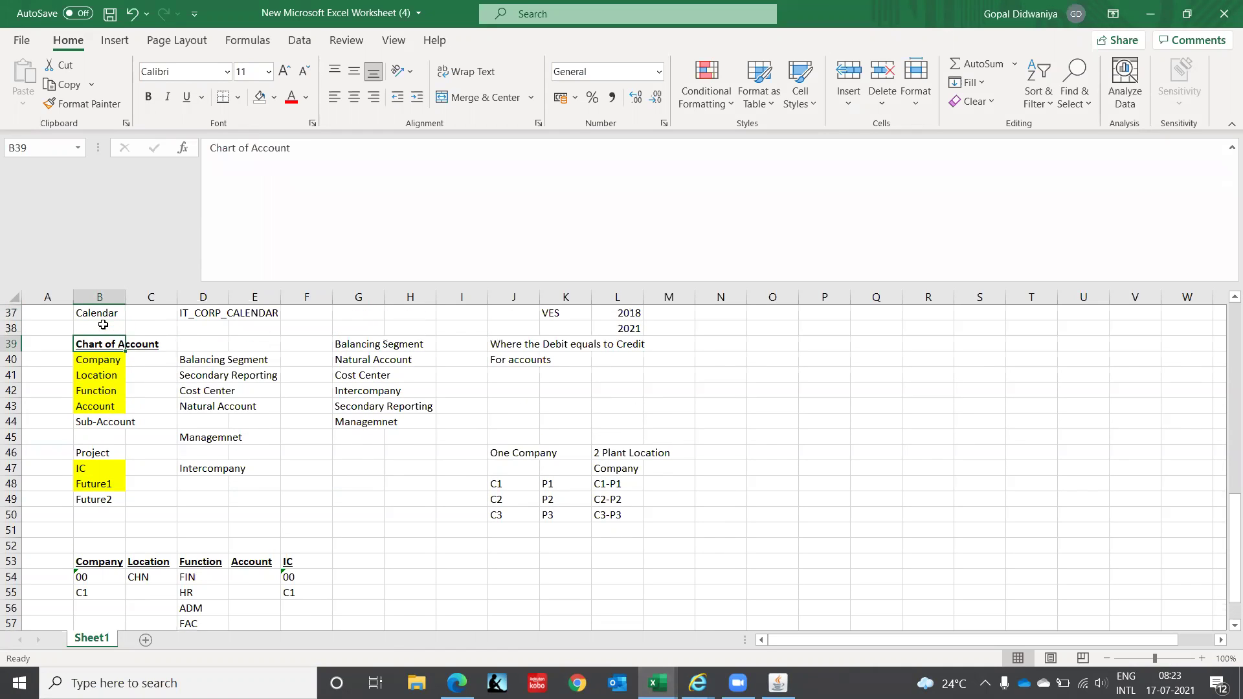
pyautogui.press('Down')
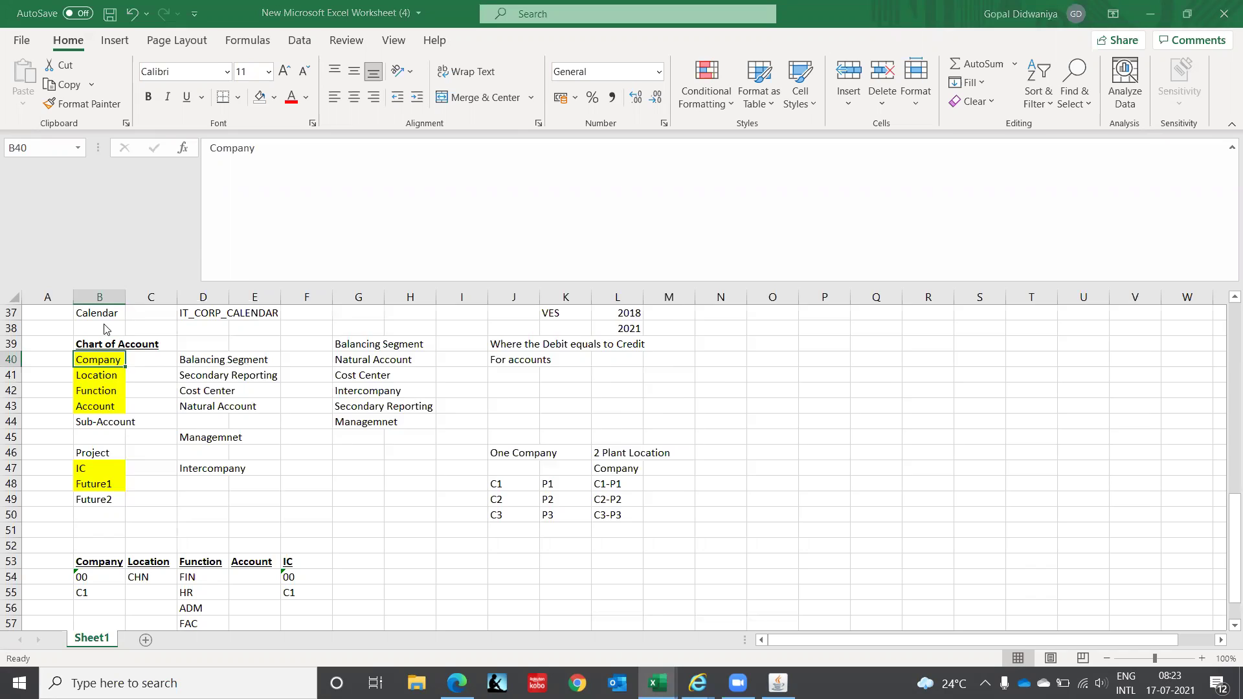
# - Return to Oracle Applications, start a new value set search and load the values of IT_CO_FUTURE1
pyautogui.hotkey('alt', 'Tab')
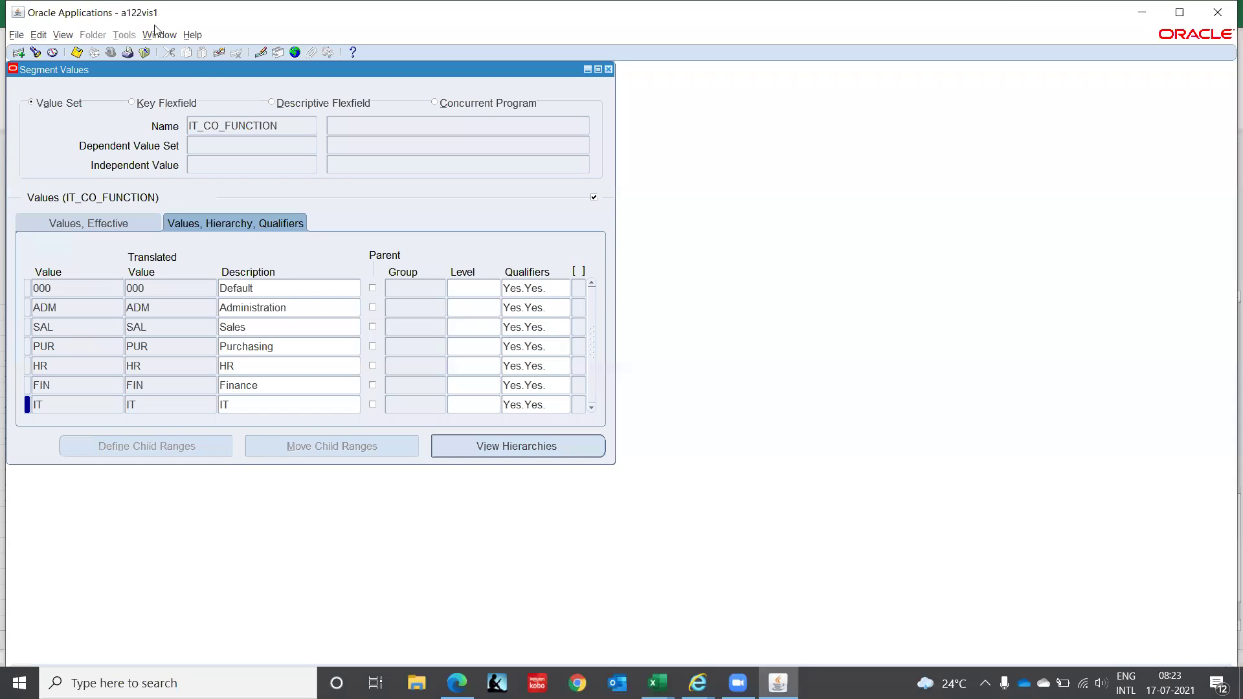
pyautogui.click(280, 123)
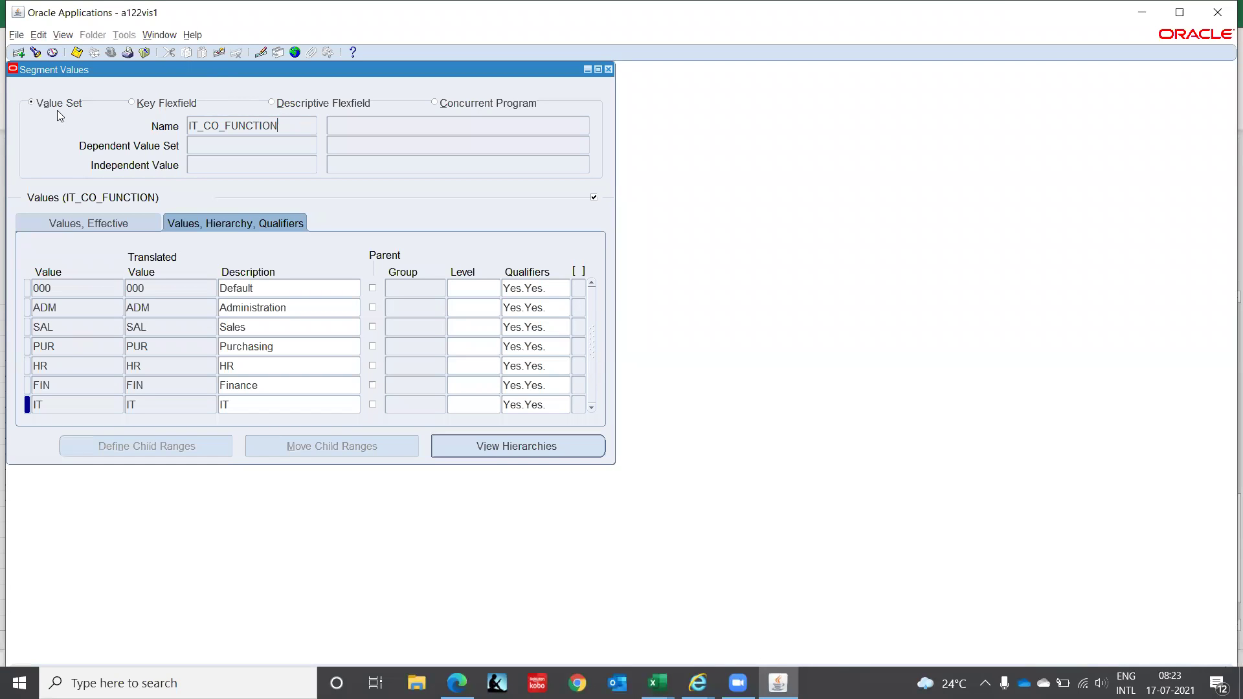
pyautogui.click(35, 55)
pyautogui.click(439, 184)
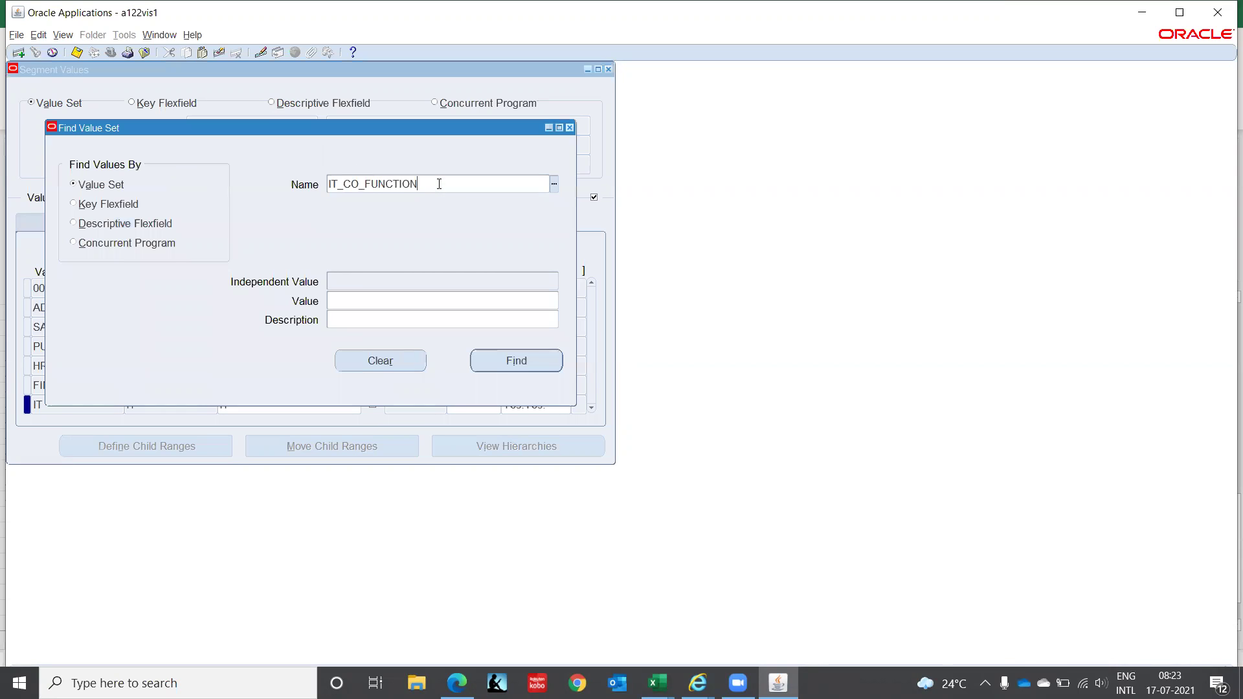
pyautogui.press('BackSpace')
pyautogui.press('BackSpace')
pyautogui.press('BackSpace')
pyautogui.press('BackSpace')
pyautogui.press('BackSpace')
pyautogui.press('BackSpace')
pyautogui.press('BackSpace')
pyautogui.press('BackSpace')
pyautogui.press('Down')
pyautogui.press('Down')
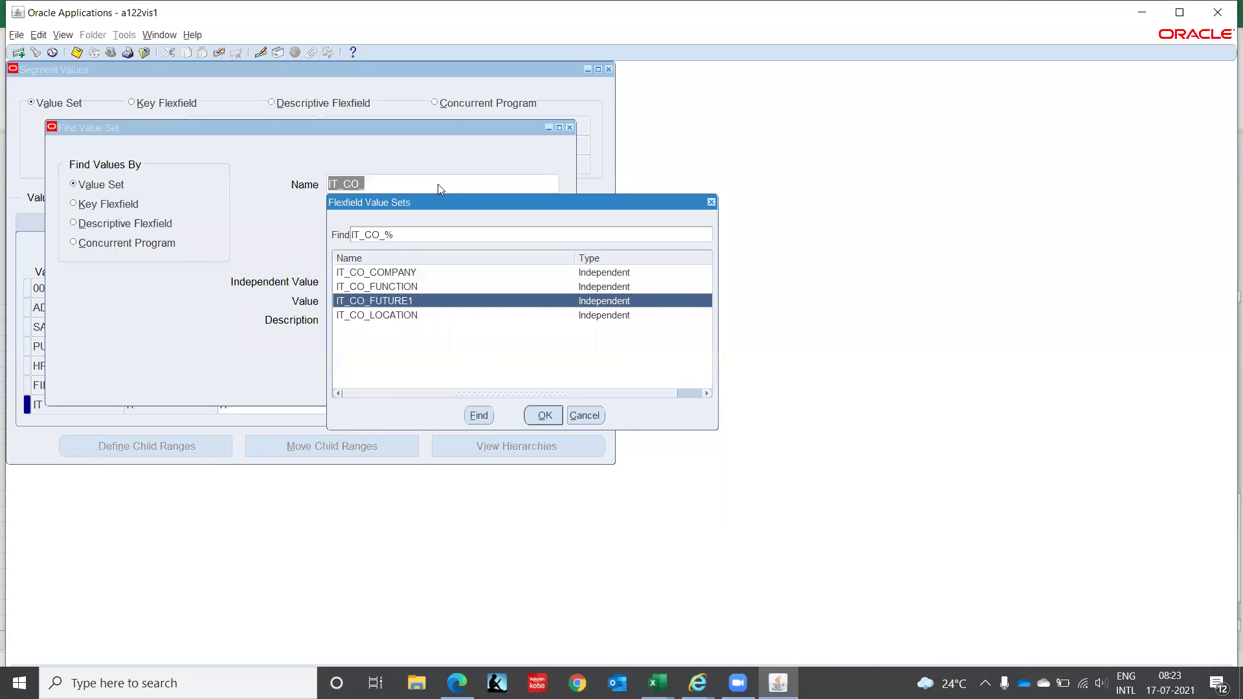
pyautogui.press('Return')
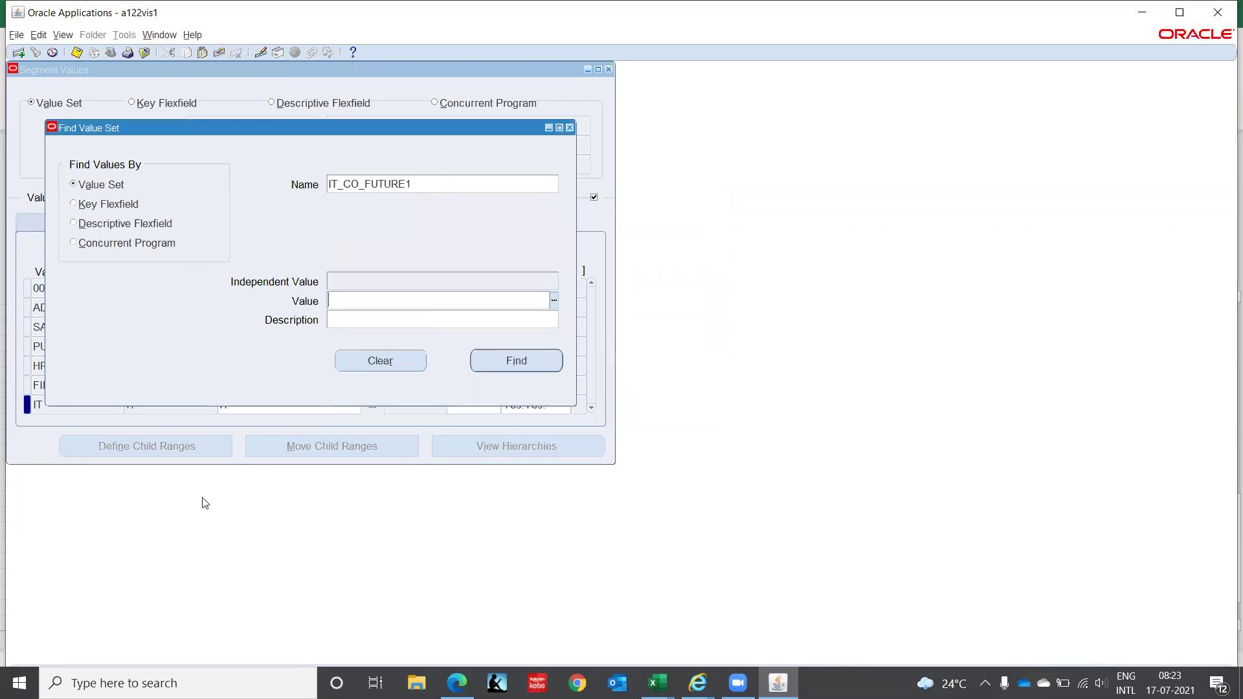
pyautogui.click(479, 361)
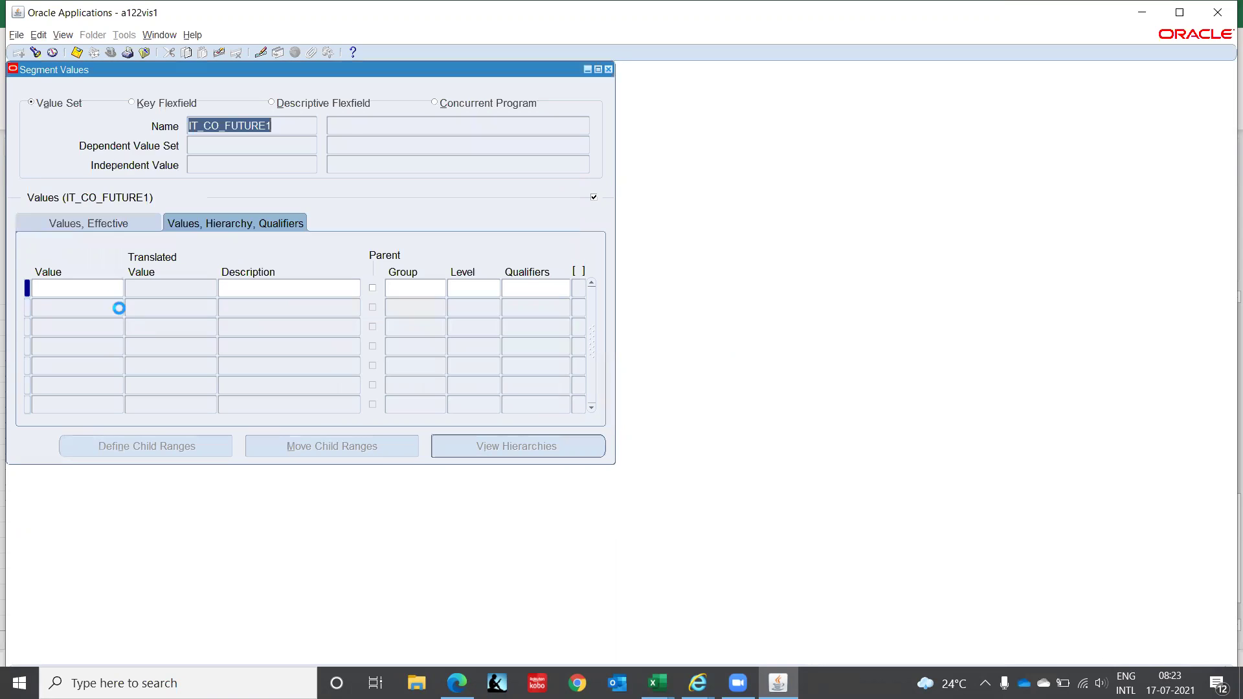
# - Add value 0000 with description Default to IT_CO_FUTURE1, accept Yes for Allow Budgeting and Allow Posting, and save
pyautogui.click(91, 285)
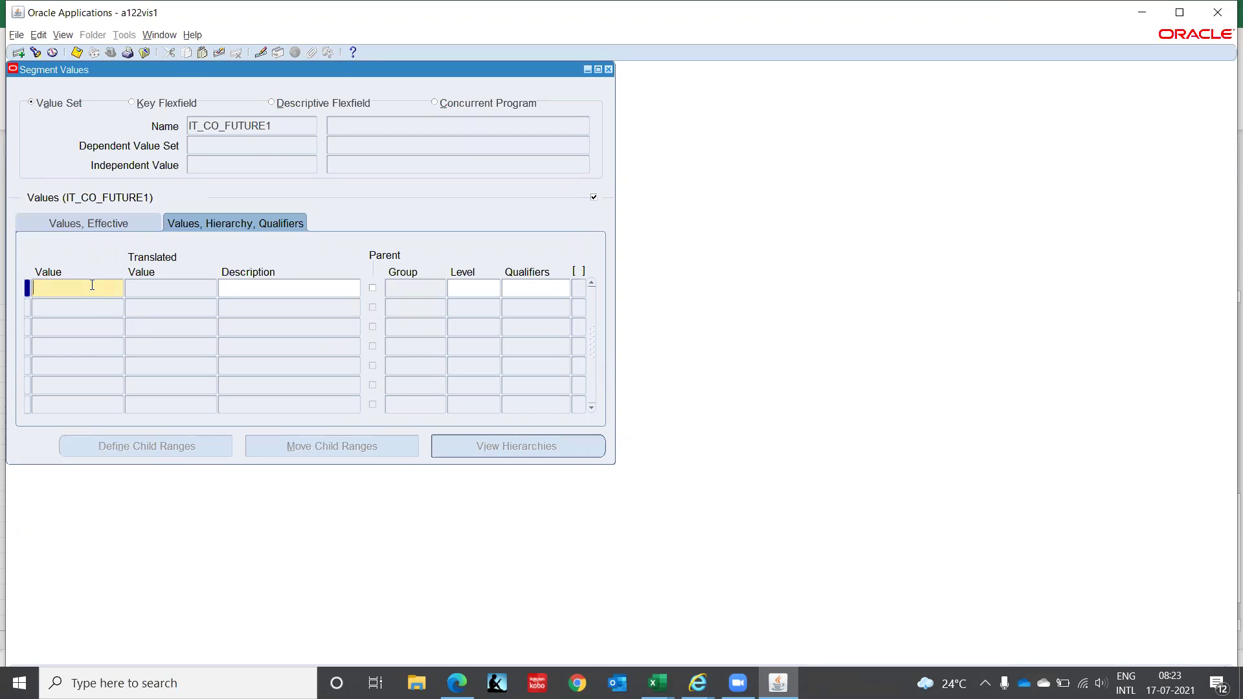
pyautogui.write('0000')
pyautogui.press('Tab')
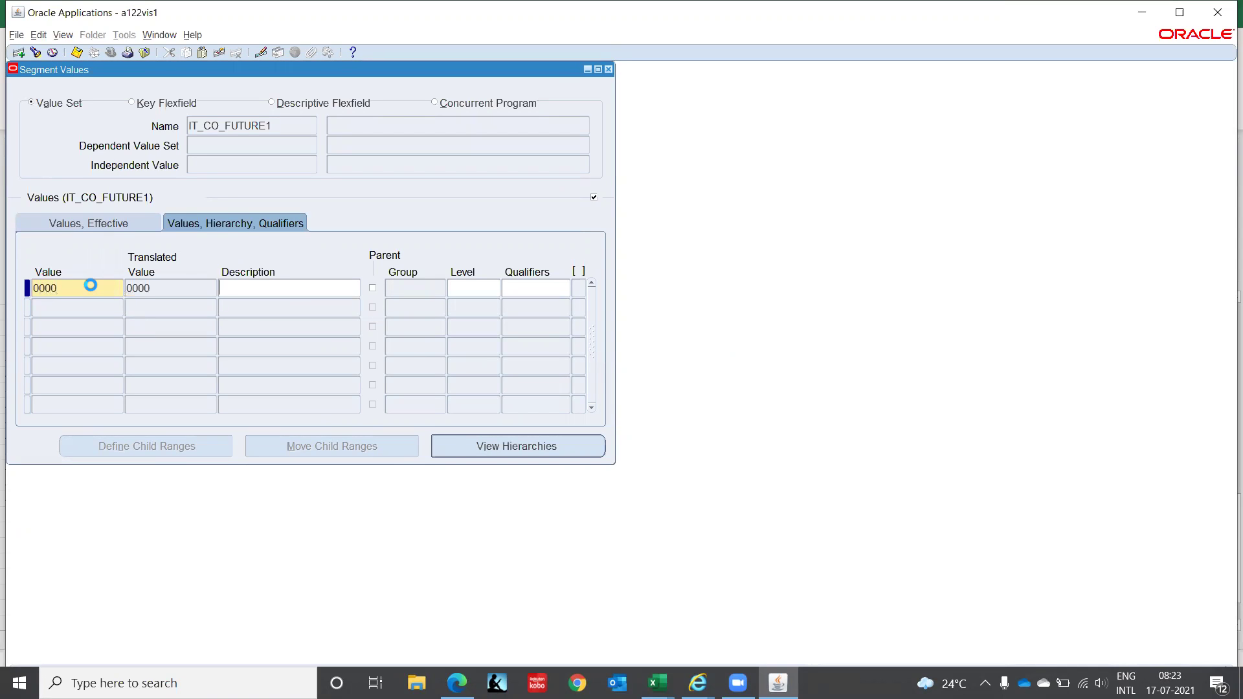
pyautogui.write('Default')
pyautogui.press('Tab')
pyautogui.press('Tab')
pyautogui.press('Tab')
pyautogui.press('Tab')
pyautogui.press('Tab')
pyautogui.press('Tab')
pyautogui.press('Tab')
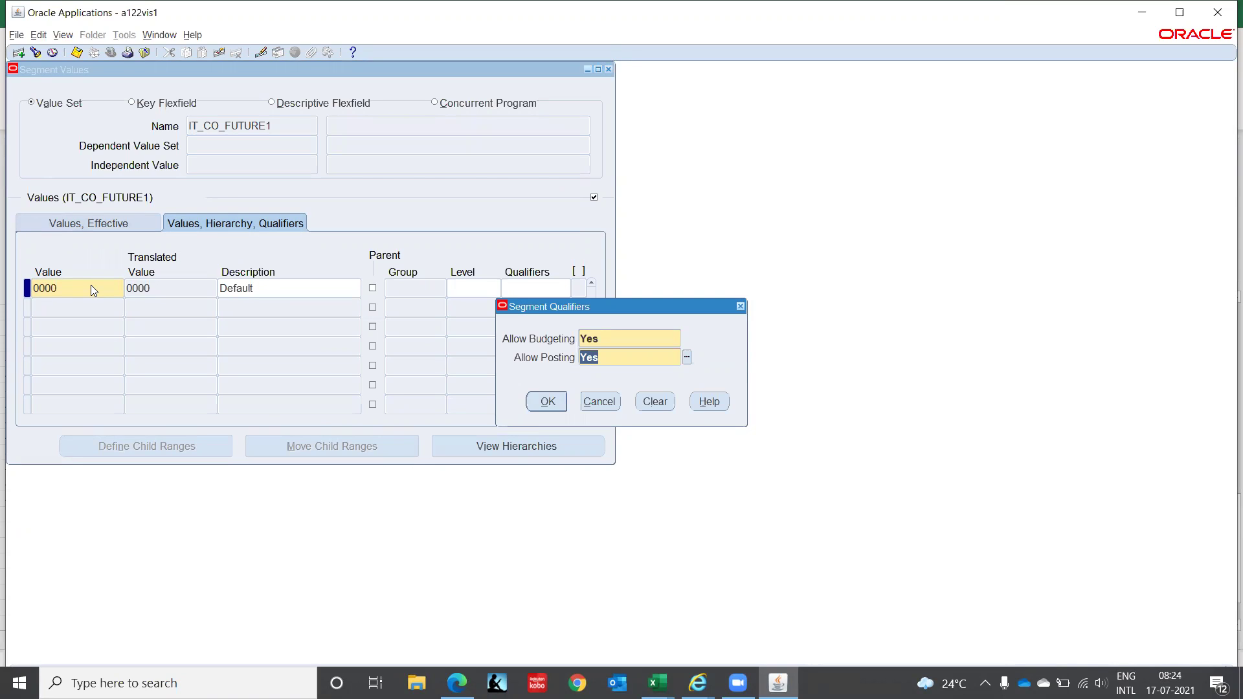
pyautogui.press('Tab')
pyautogui.press('Return')
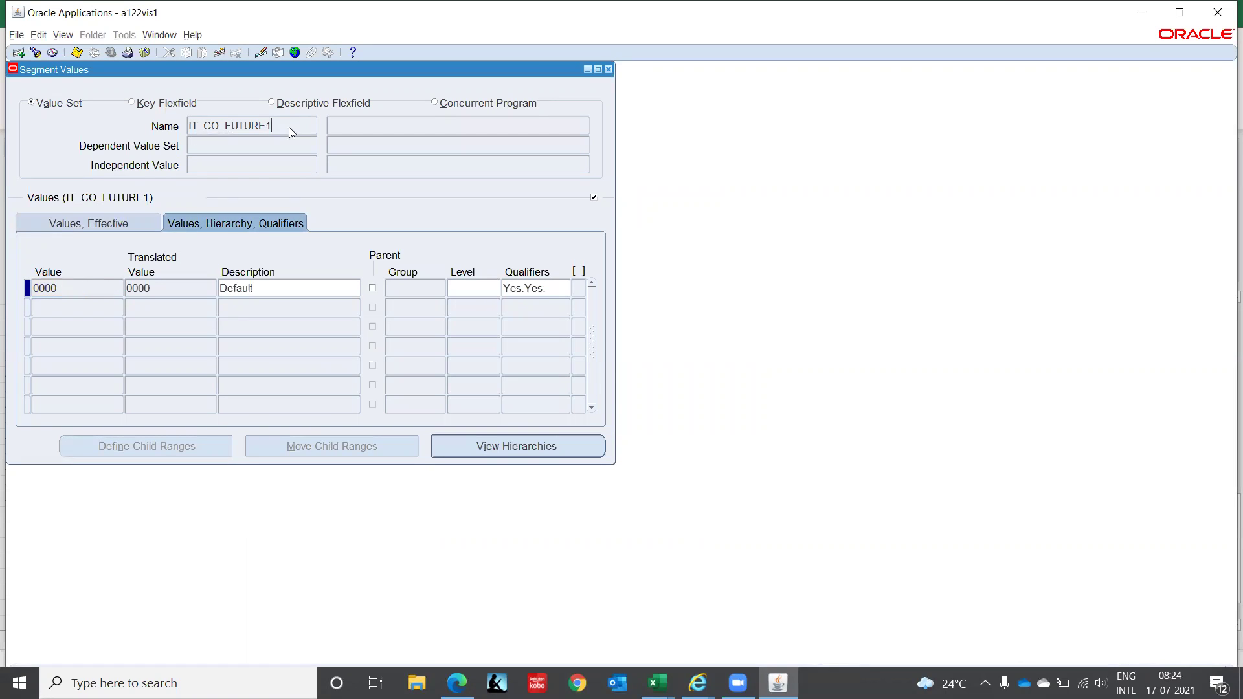
# - Start a new value set search and load the values of IT_CO_LOCATION
pyautogui.moveTo(289, 127); pyautogui.dragTo(53, 81)
pyautogui.click(36, 52)
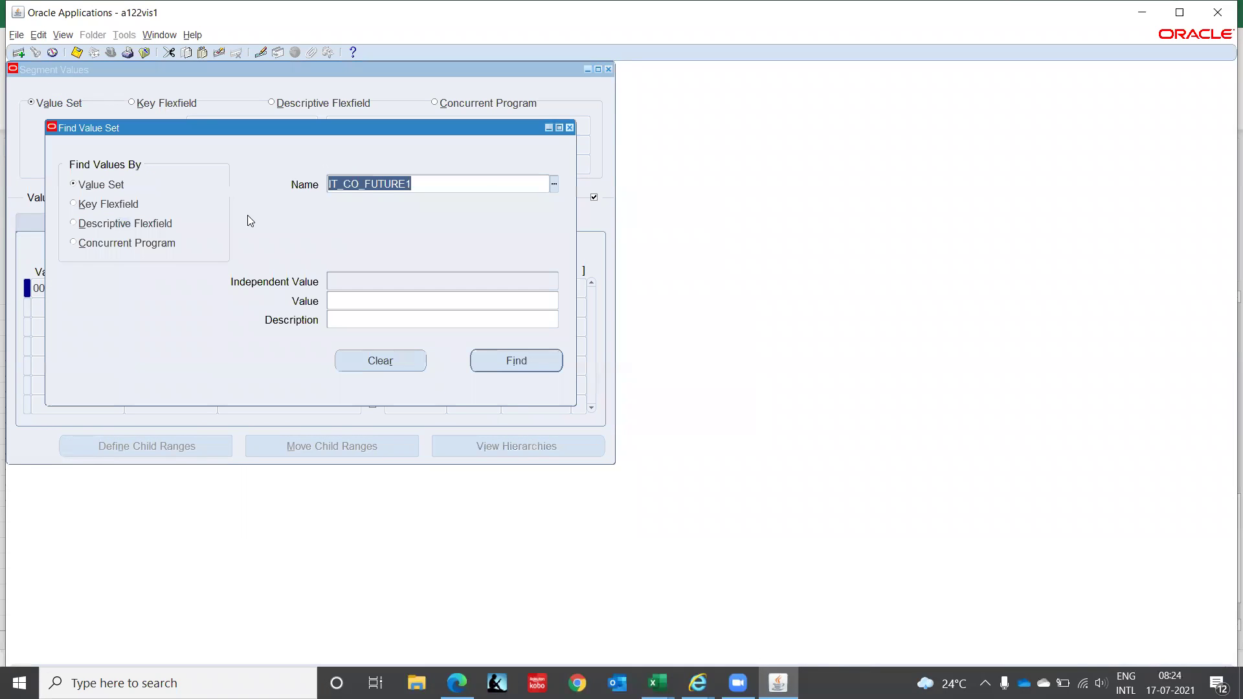
pyautogui.click(449, 187)
pyautogui.press('BackSpace')
pyautogui.press('BackSpace')
pyautogui.press('BackSpace')
pyautogui.press('BackSpace')
pyautogui.press('BackSpace')
pyautogui.press('BackSpace')
pyautogui.press('BackSpace')
pyautogui.write('LO')
pyautogui.press('Tab')
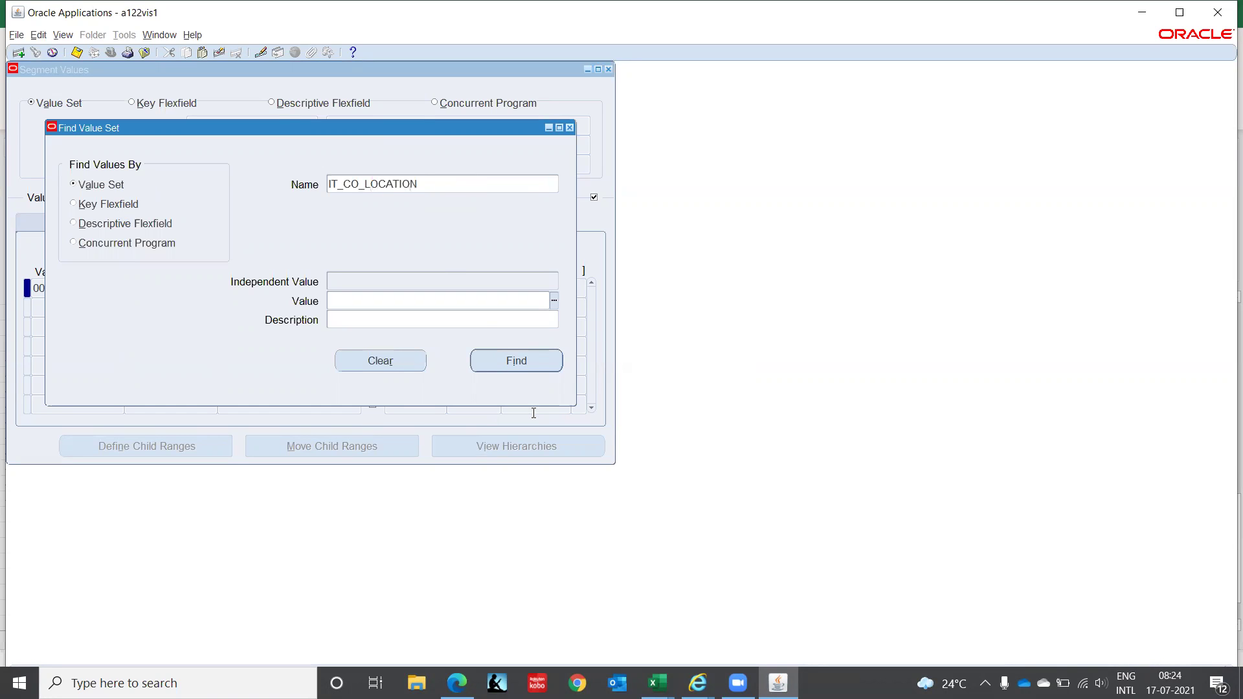
pyautogui.click(516, 361)
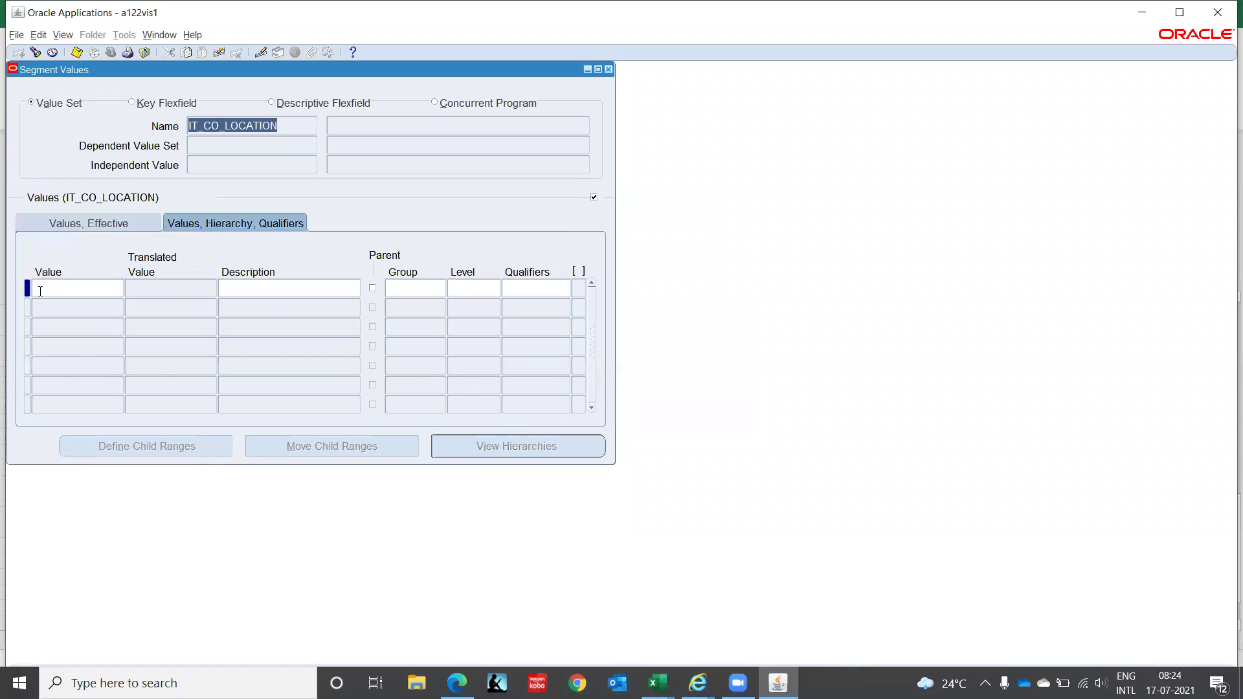
# - Add location value 000 with description Default, accepting Yes for Allow Budgeting and Allow Posting
pyautogui.click(40, 284)
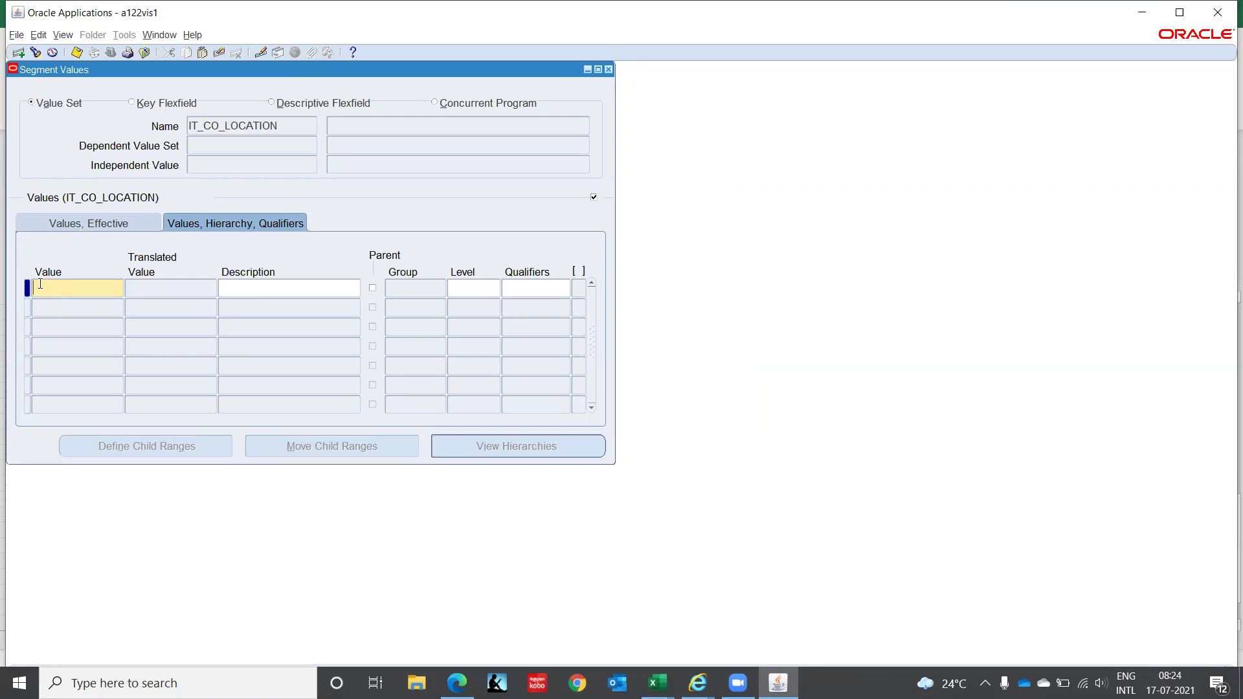
pyautogui.write('090')
pyautogui.press('Tab')
pyautogui.write('Default')
pyautogui.press('Tab')
pyautogui.press('Tab')
pyautogui.press('Tab')
pyautogui.press('Tab')
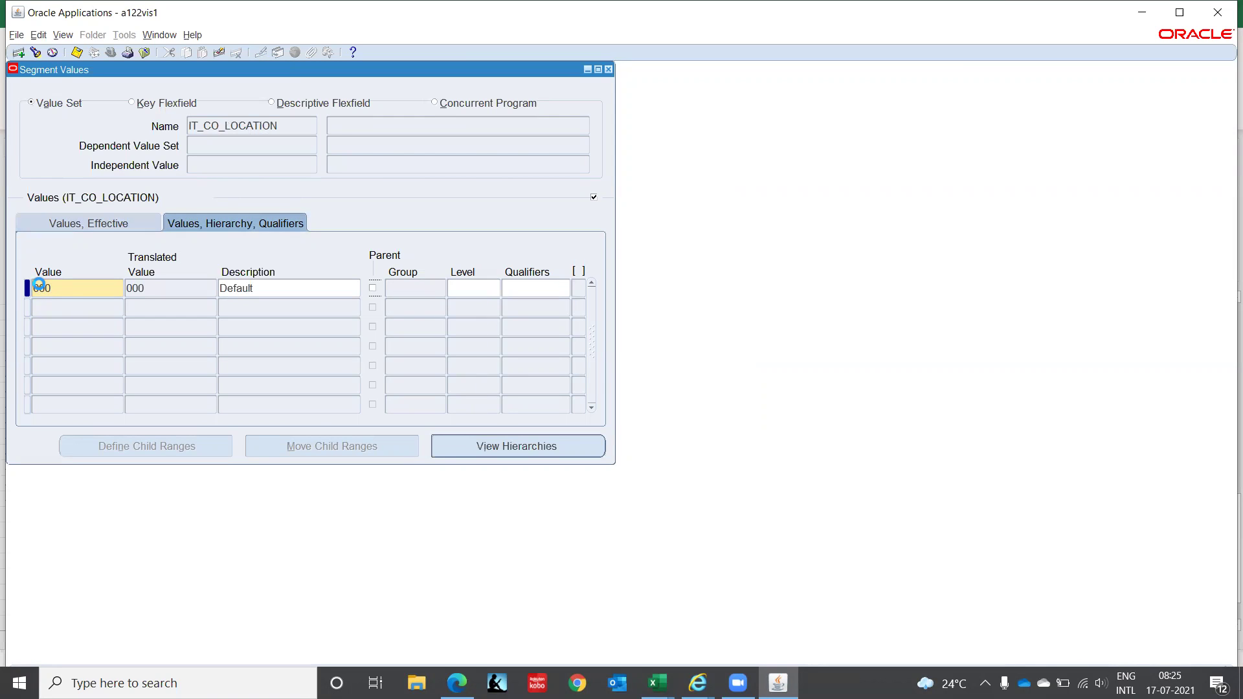
pyautogui.press('Tab')
pyautogui.press('Tab')
pyautogui.press('Return')
pyautogui.press('Tab')
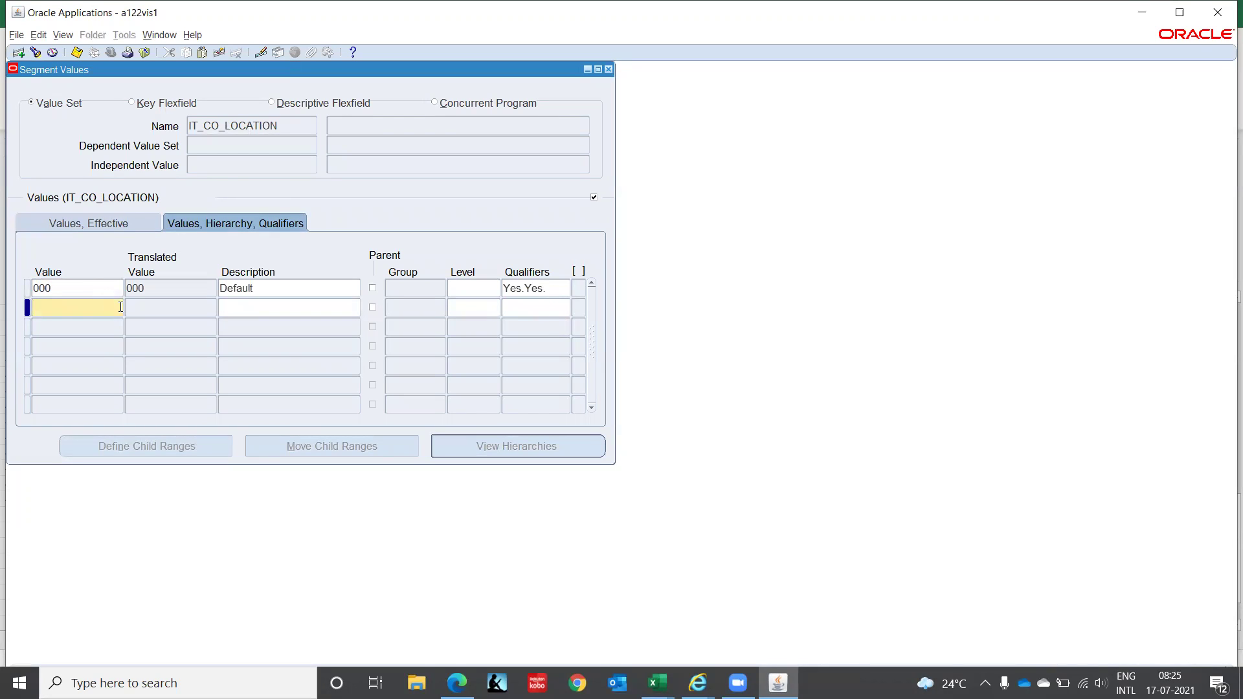
# - Add location value CHN with description Chennai, accept Yes for budgeting and posting, and save the values
pyautogui.write('CHN')
pyautogui.press('Tab')
pyautogui.write('Chennai')
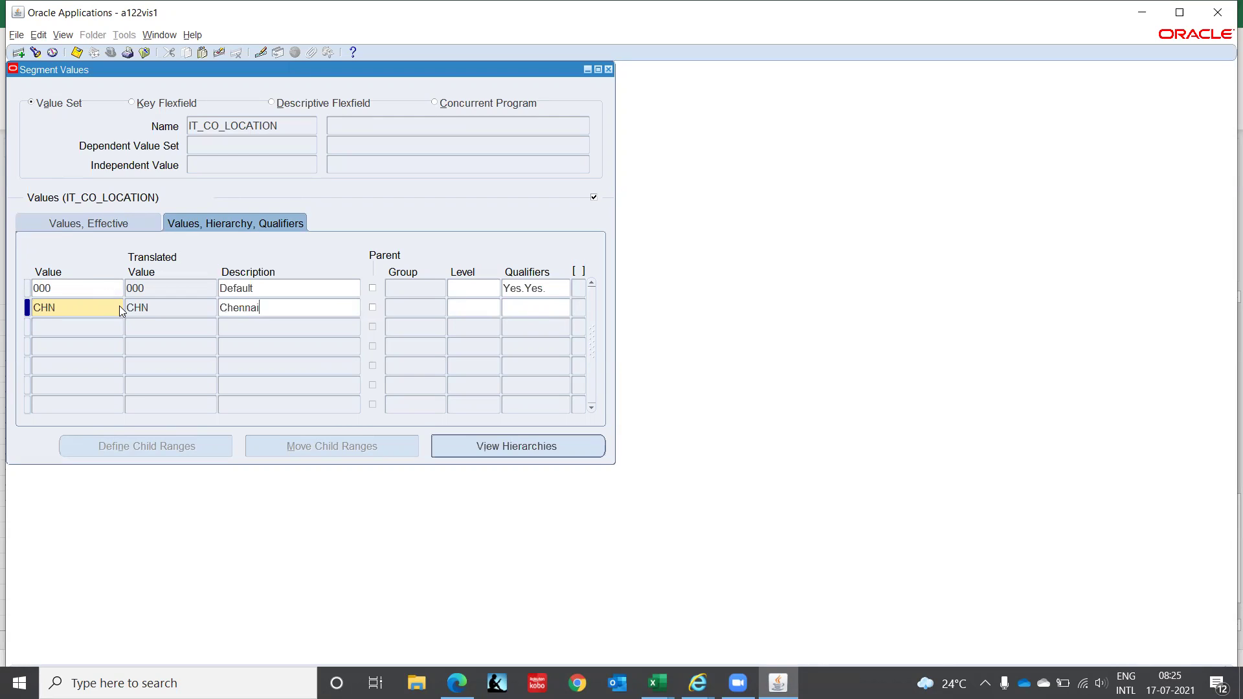
pyautogui.press('Tab')
pyautogui.press('Tab')
pyautogui.press('Tab')
pyautogui.press('Tab')
pyautogui.press('Tab')
pyautogui.press('Tab')
pyautogui.press('Return')
pyautogui.press('Tab')
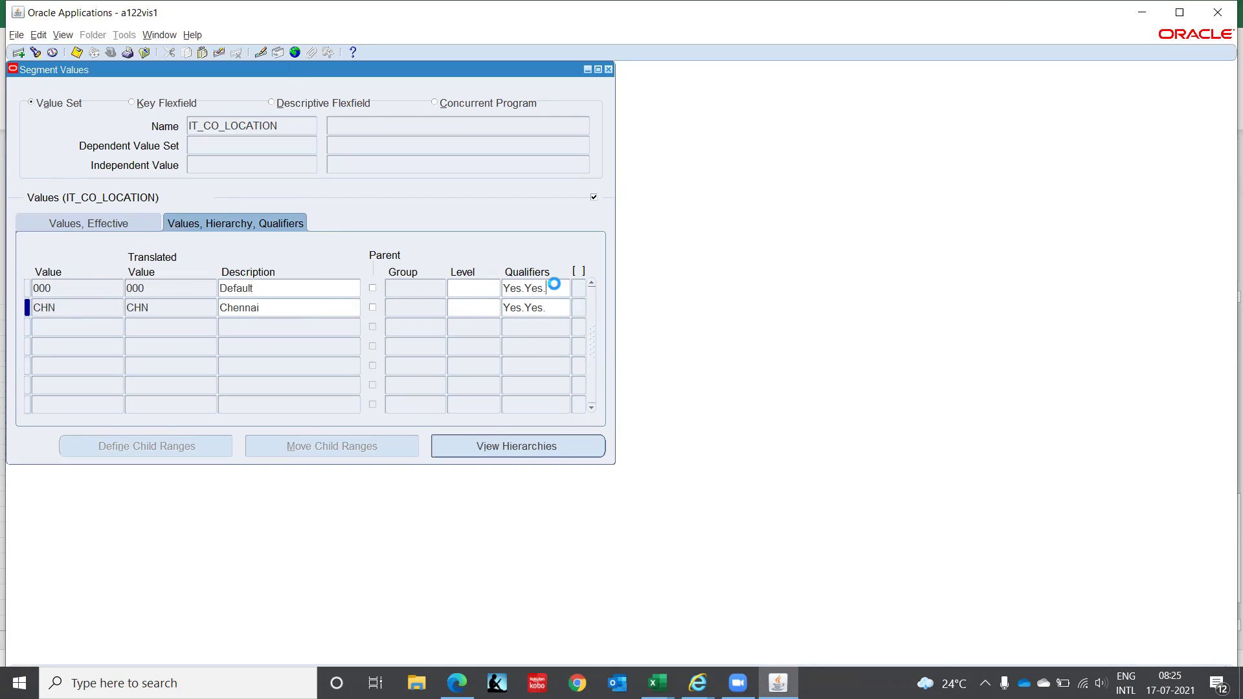
# - Check the segment qualifiers of location value 000 and load the values of the India - Account value set
pyautogui.click(557, 289)
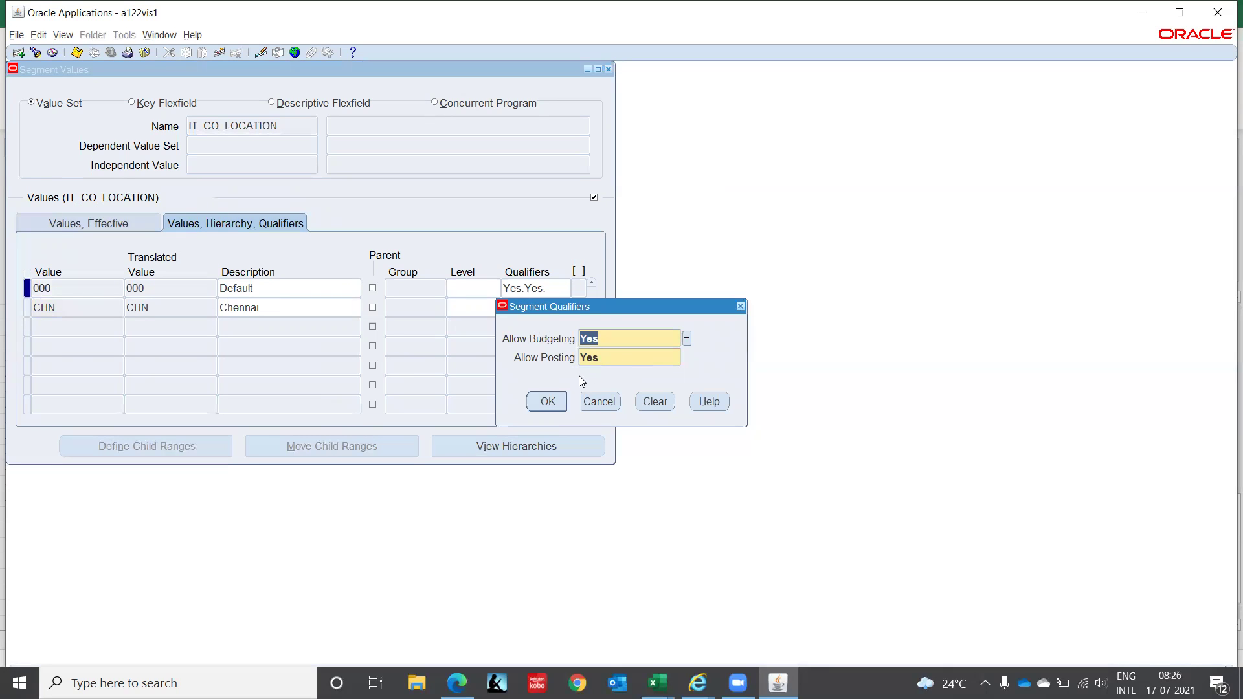
pyautogui.click(613, 403)
pyautogui.doubleClick(270, 122)
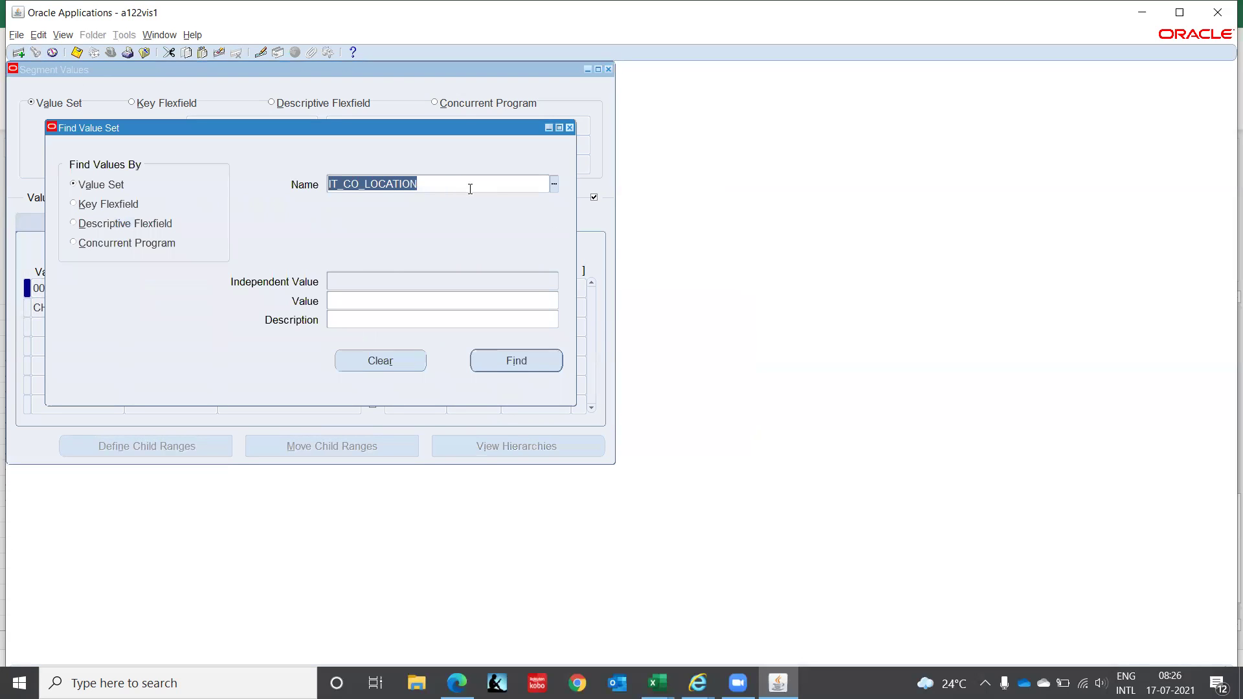
pyautogui.write('India ')
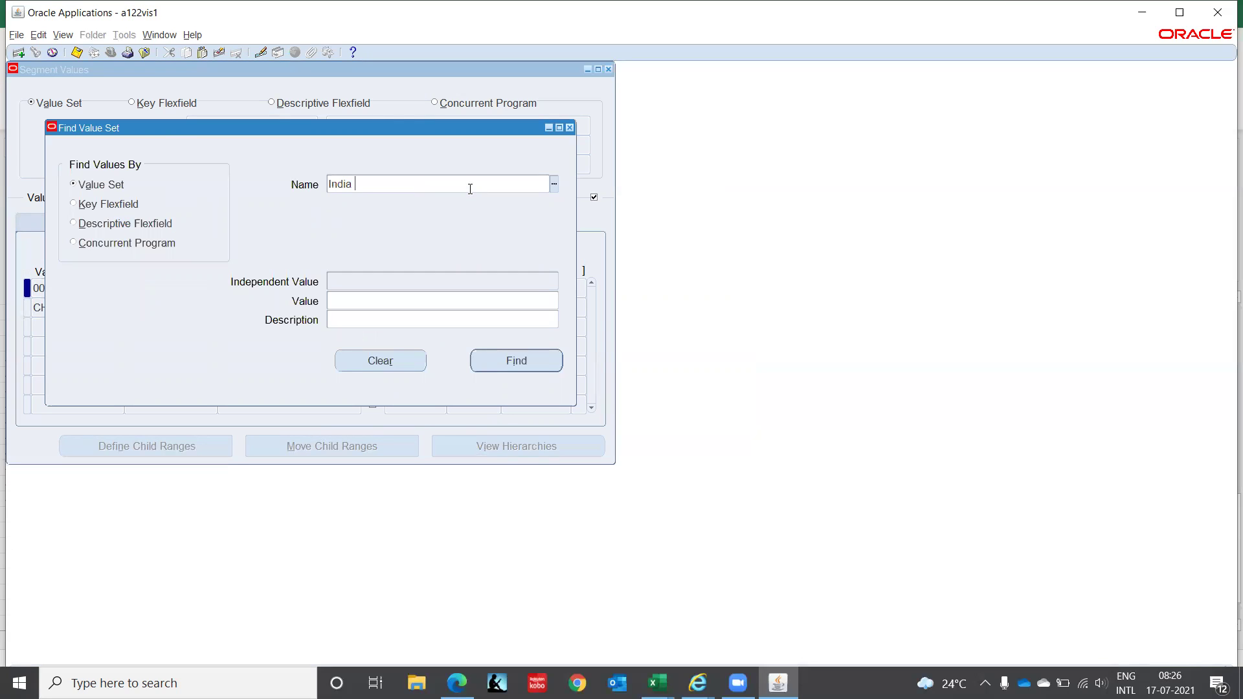
pyautogui.write('- Account')
pyautogui.press('Return')
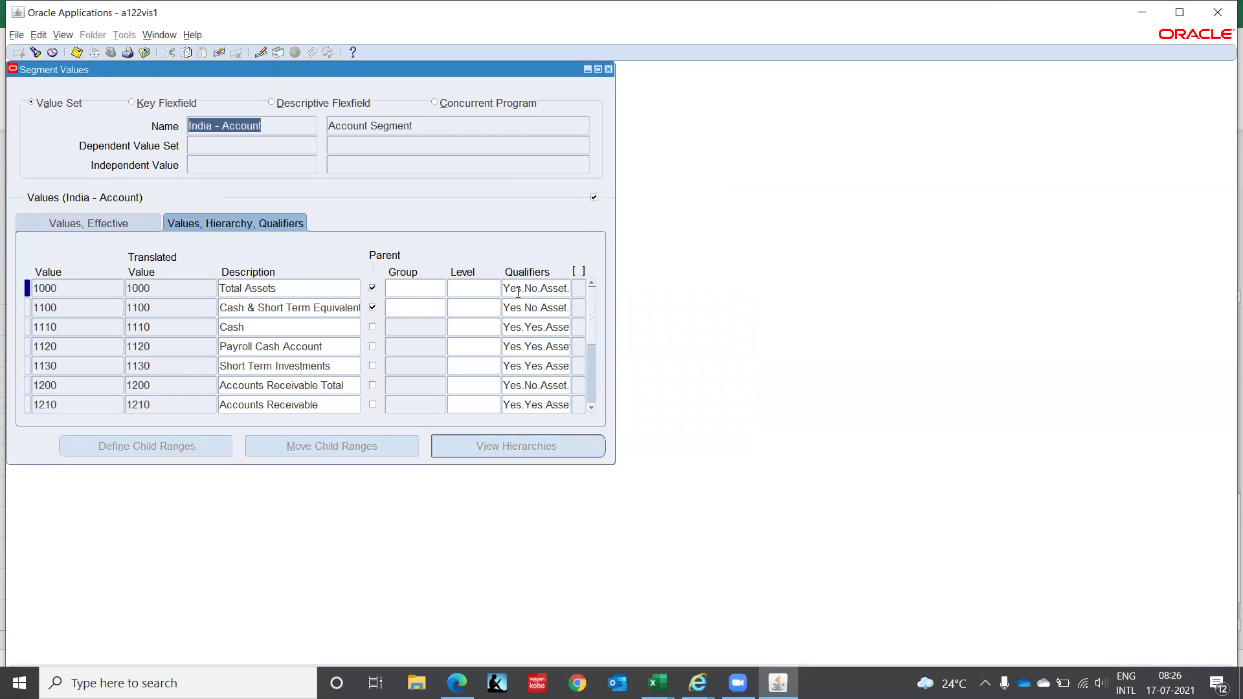
# - Examine the segment qualifiers and the child ranges of the parent account 1000 Total Assets
pyautogui.click(525, 287)
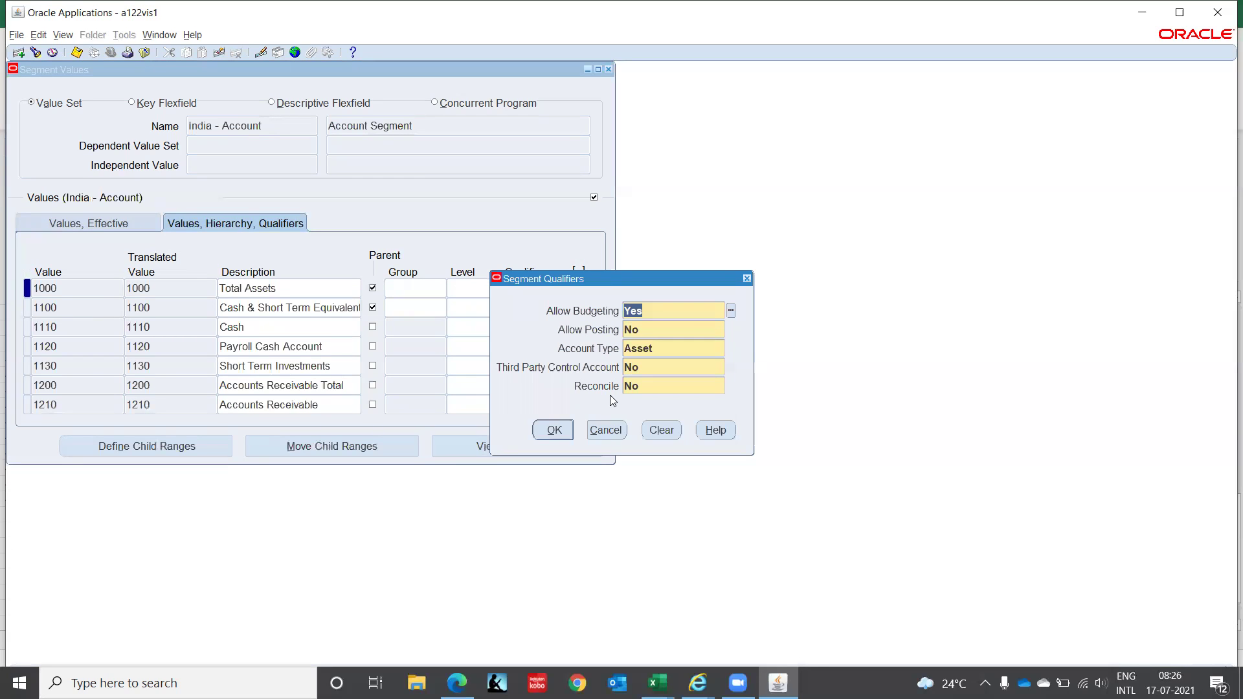
pyautogui.click(612, 436)
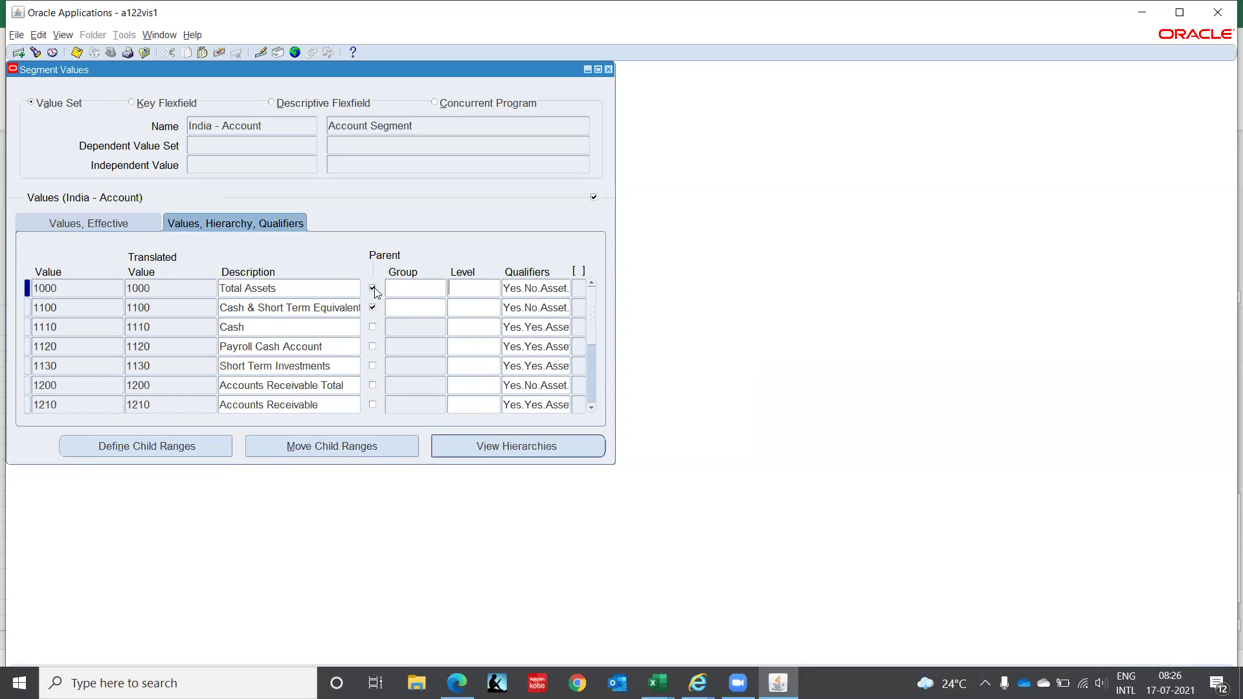
pyautogui.click(184, 445)
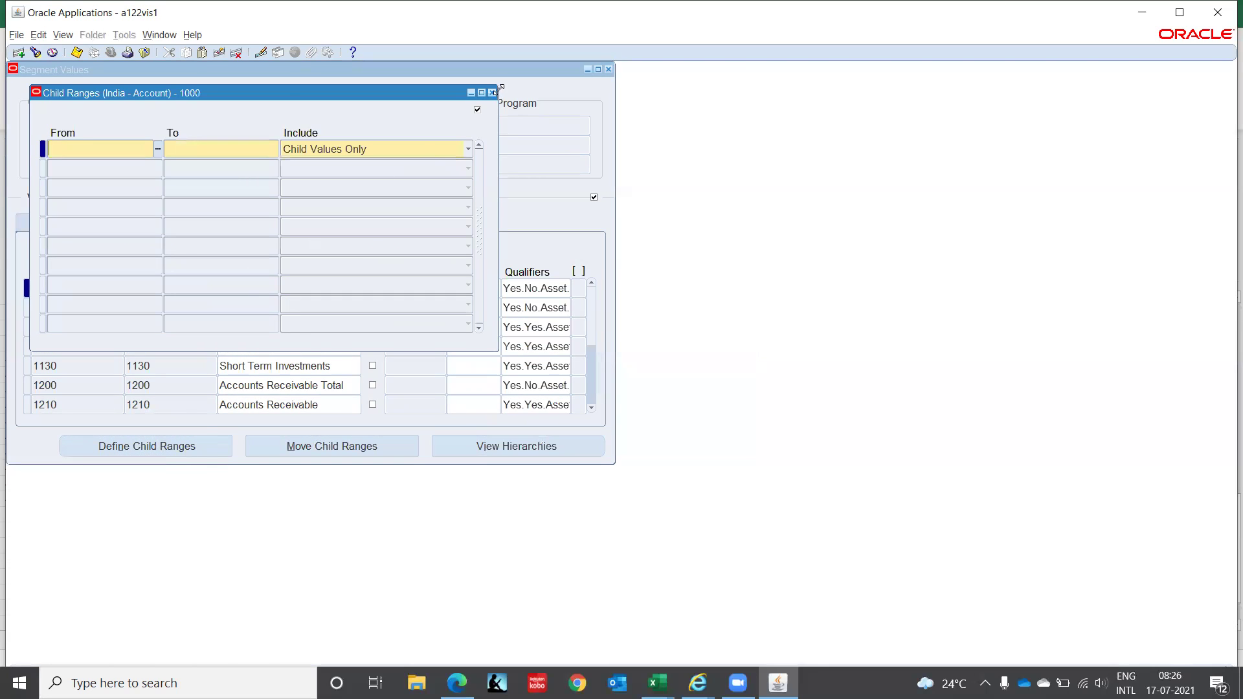
pyautogui.click(492, 92)
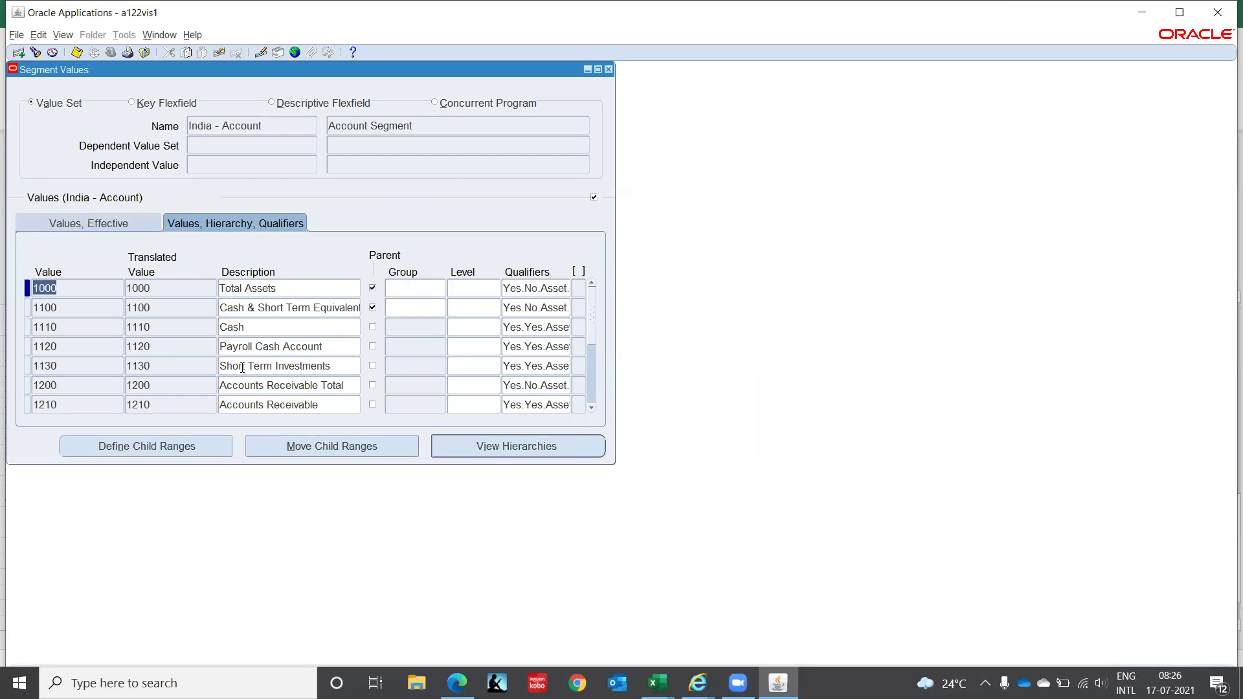
# - Open the segment qualifiers of account 1110 Cash and review the available Account Type options in full width, keeping the current choice
pyautogui.click(273, 322)
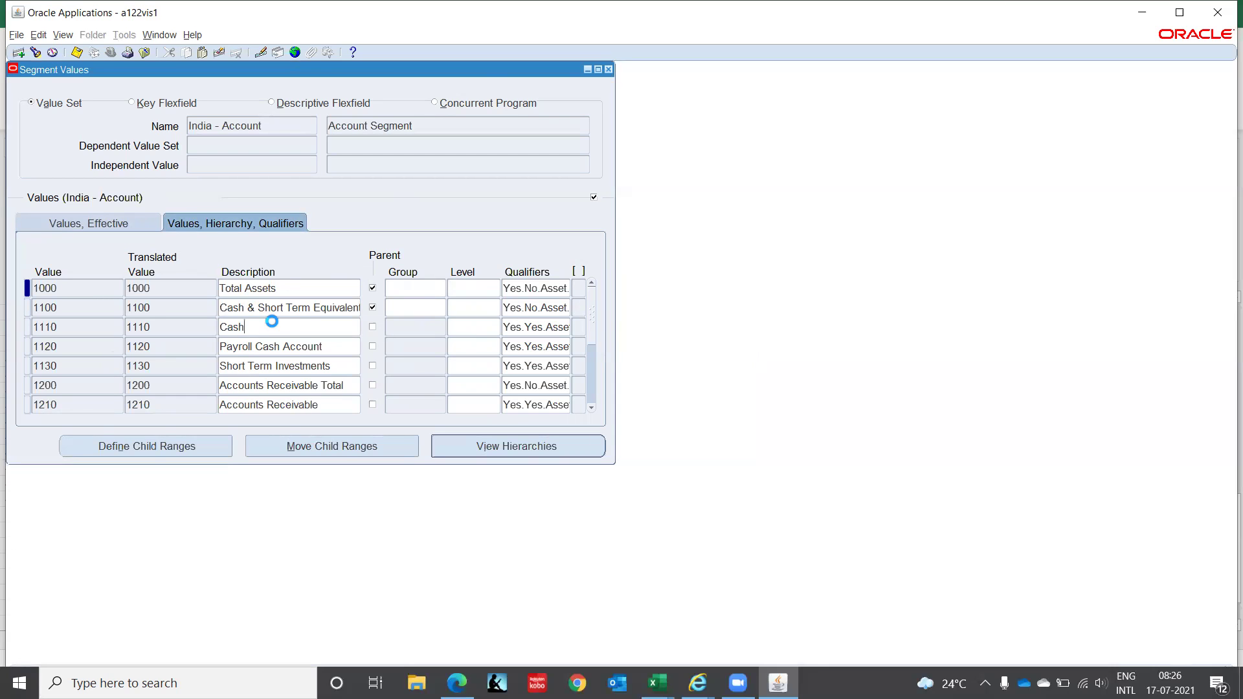
pyautogui.click(523, 331)
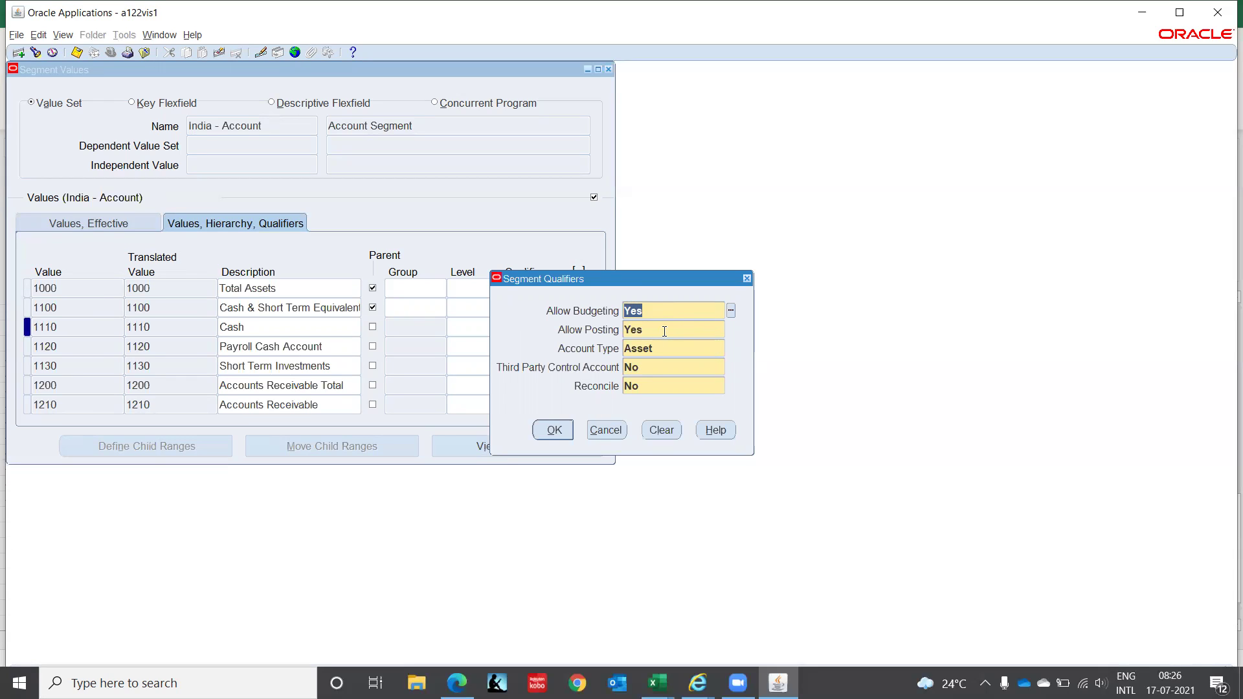
pyautogui.click(699, 343)
pyautogui.click(730, 348)
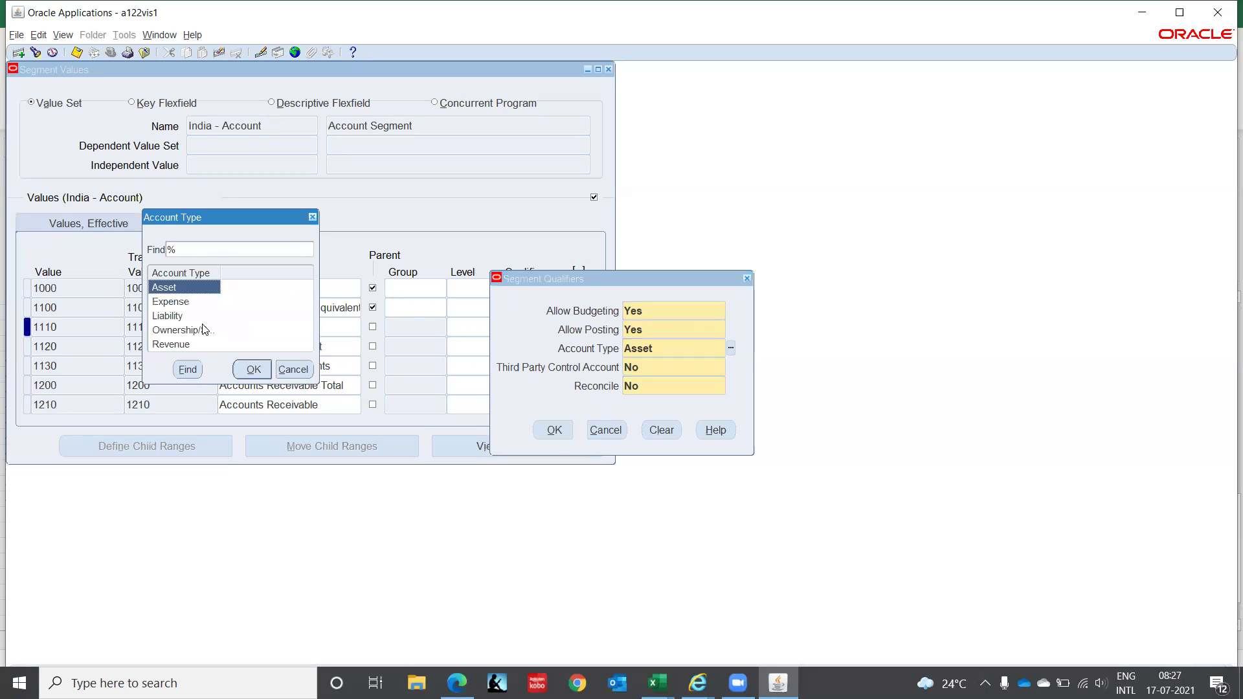
pyautogui.click(196, 331)
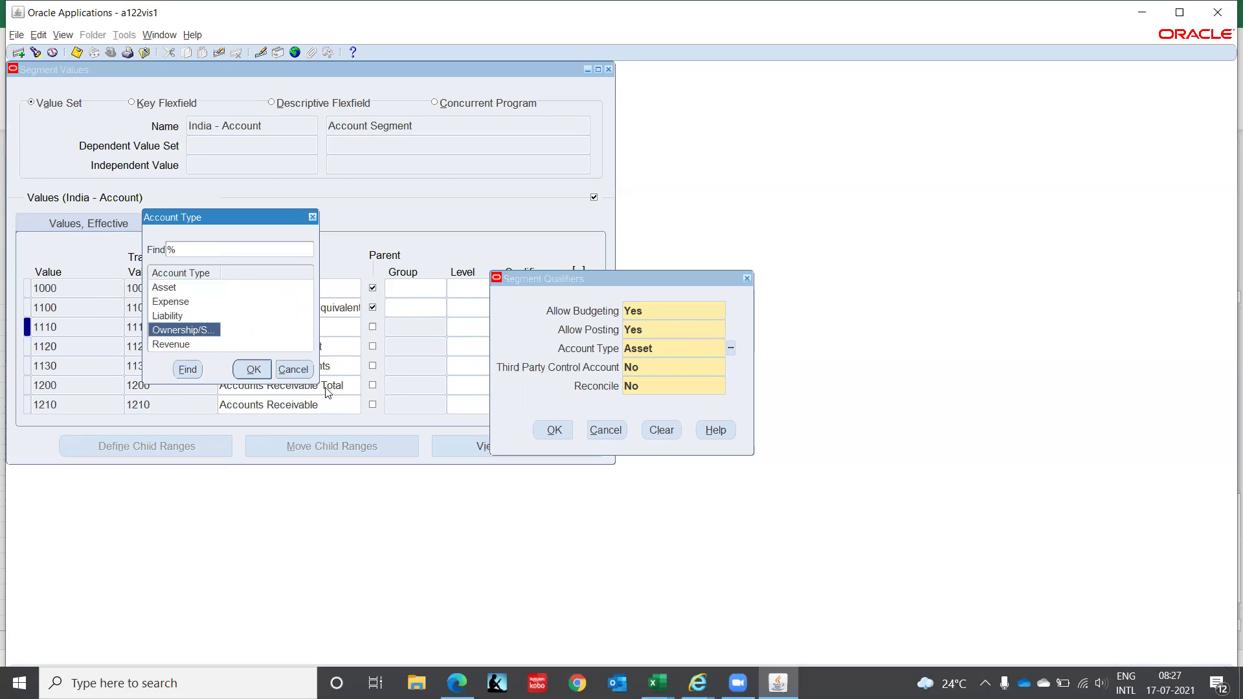
pyautogui.moveTo(317, 384); pyautogui.dragTo(350, 463)
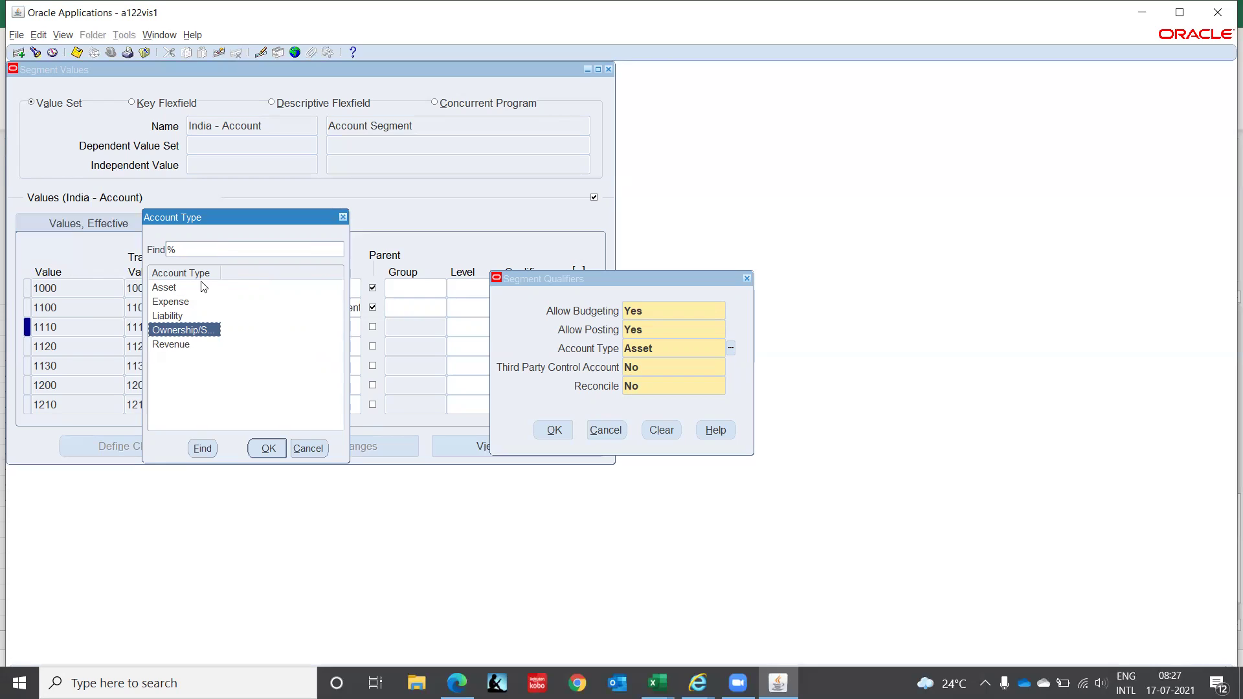
pyautogui.moveTo(221, 270); pyautogui.dragTo(312, 290)
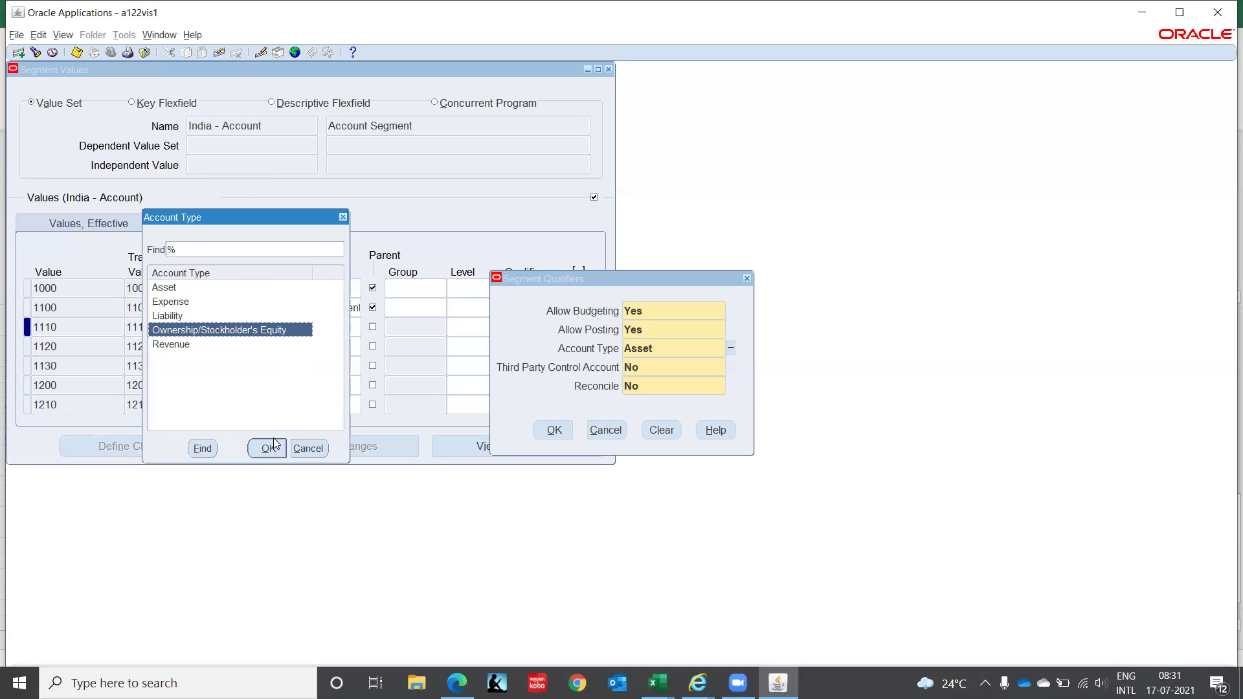
pyautogui.click(307, 448)
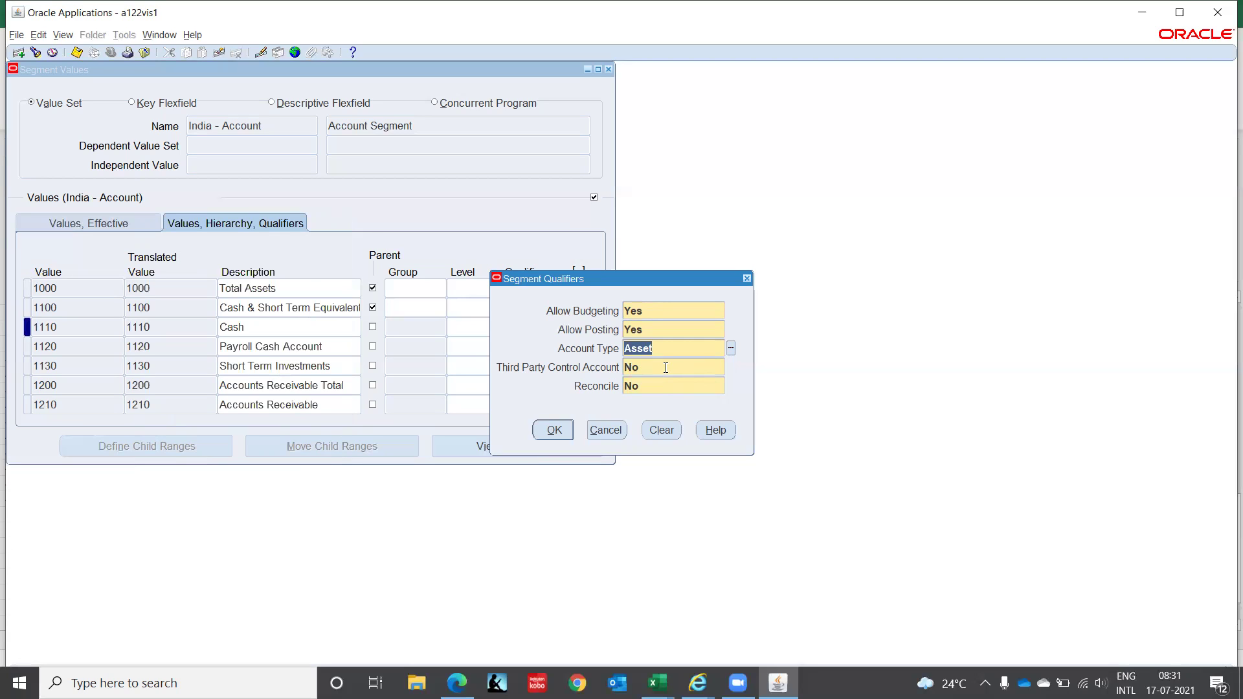
# - Review the Third Party Control Account options and the Reconcile qualifier of the Cash account, closing the qualifiers without changes
pyautogui.click(686, 367)
pyautogui.click(729, 368)
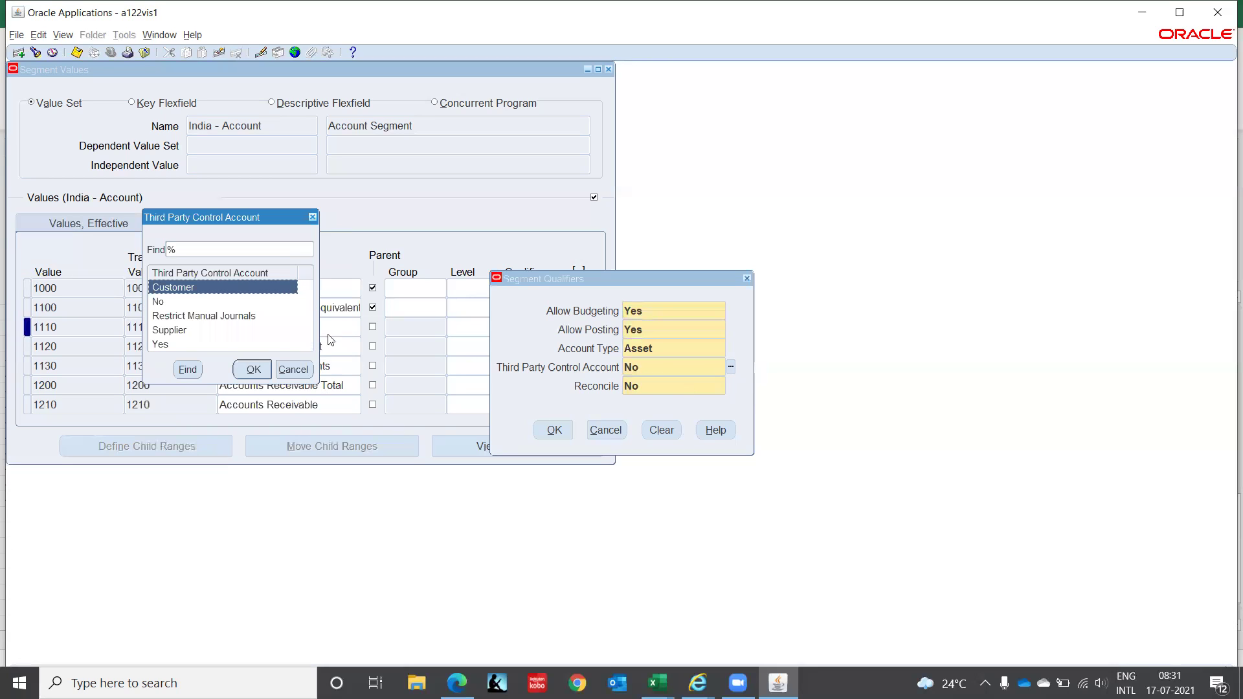
pyautogui.click(178, 315)
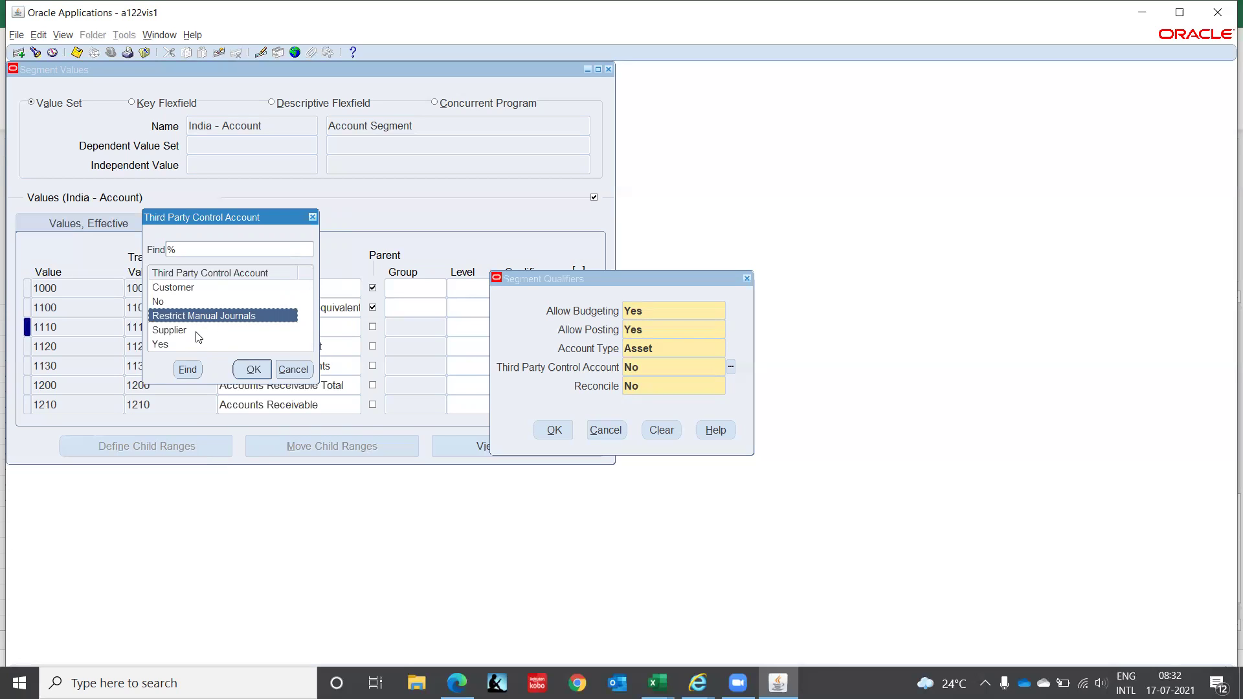
pyautogui.click(192, 334)
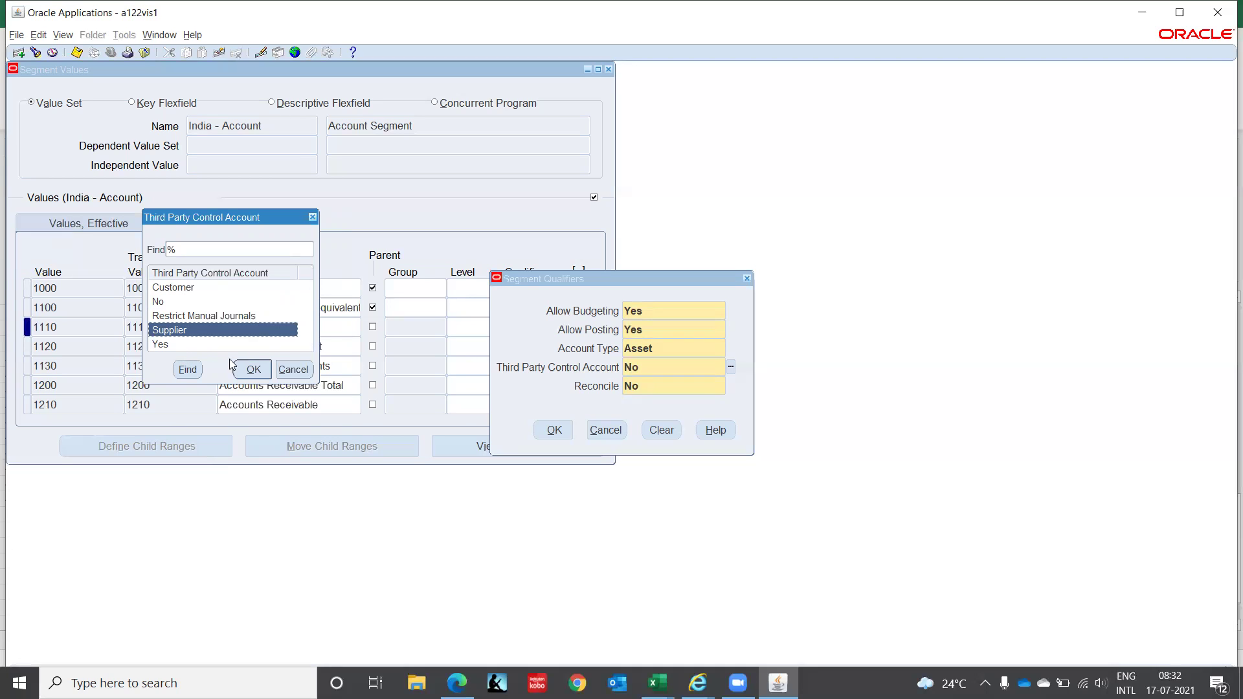
pyautogui.click(289, 370)
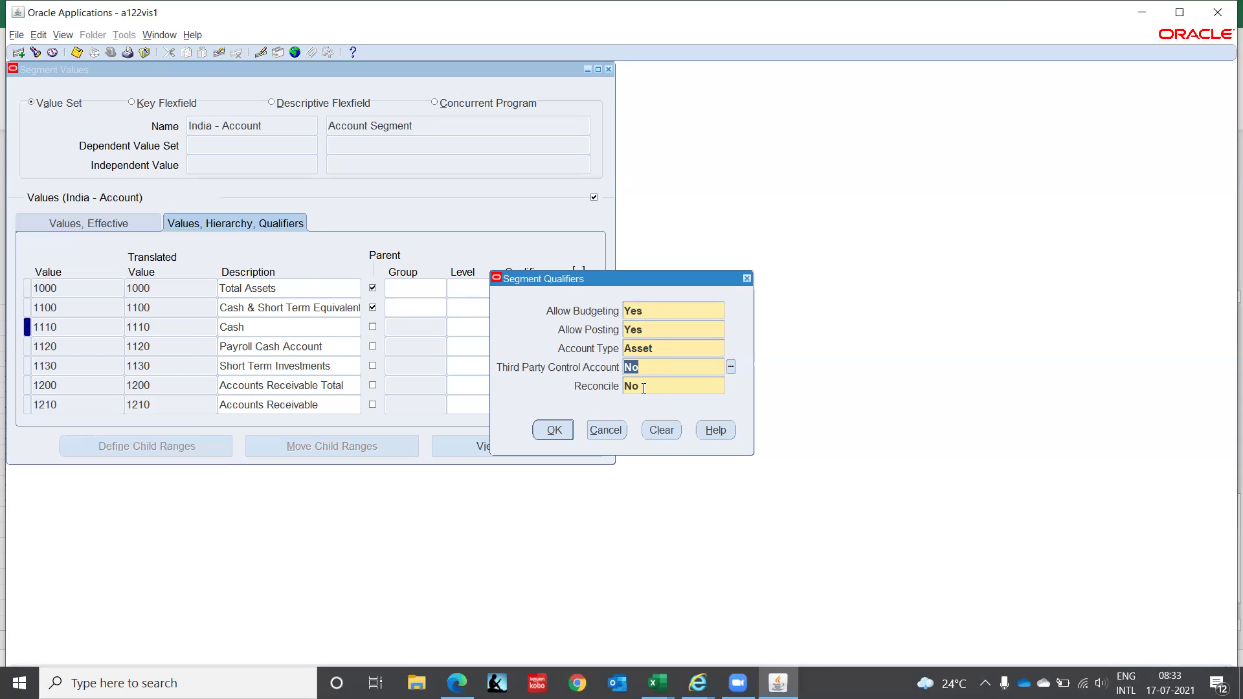
pyautogui.click(641, 387)
pyautogui.click(607, 431)
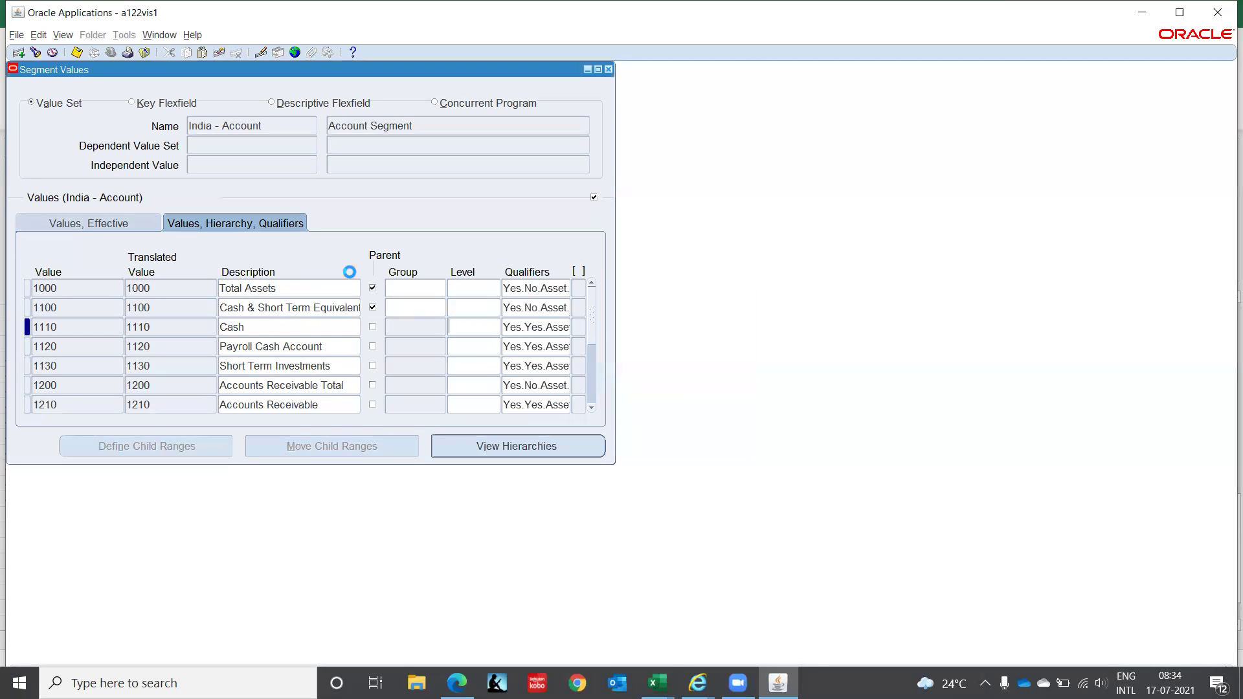
# - Switch to the Excel planning worksheet and add a FUTURE1 column beside IC with the value 0000 below the heading
pyautogui.moveTo(657, 683)
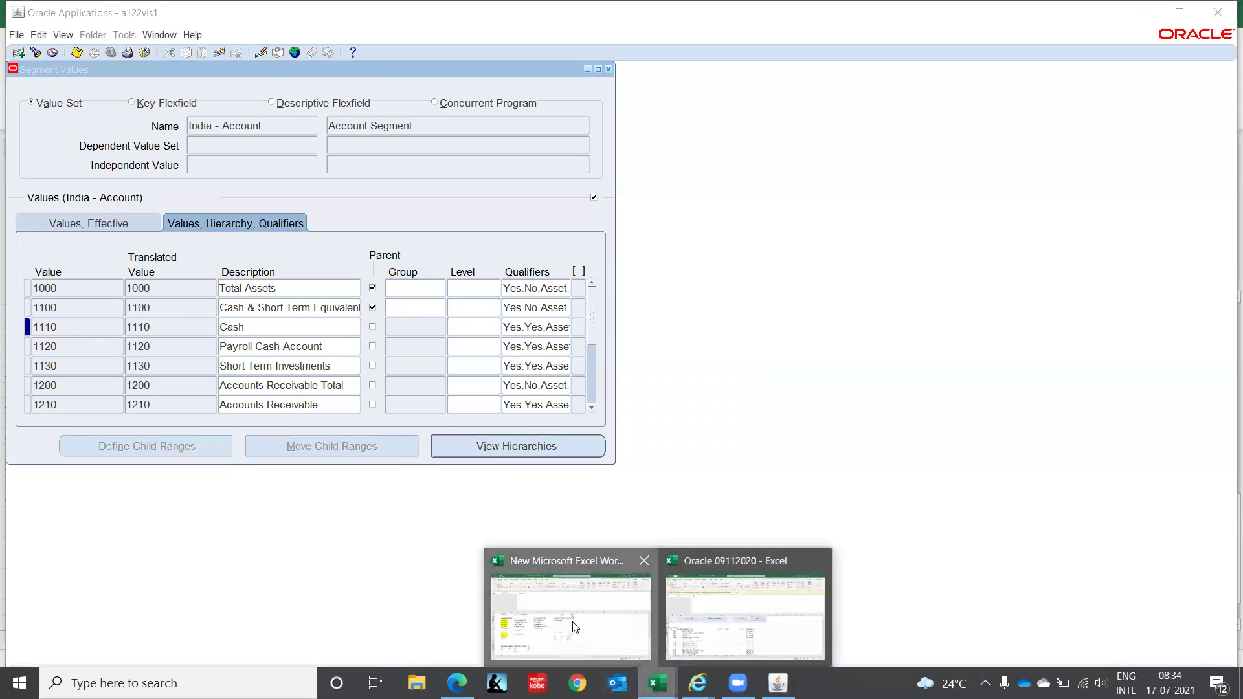
pyautogui.click(572, 620)
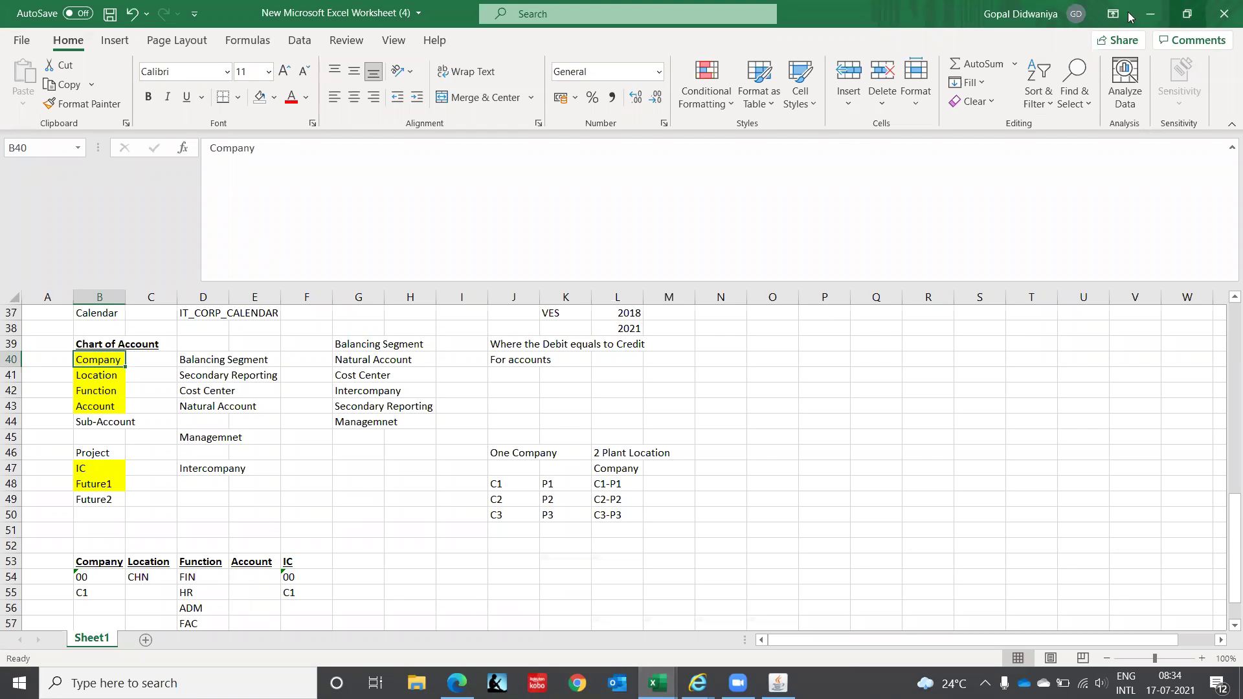
pyautogui.click(365, 556)
pyautogui.write('F')
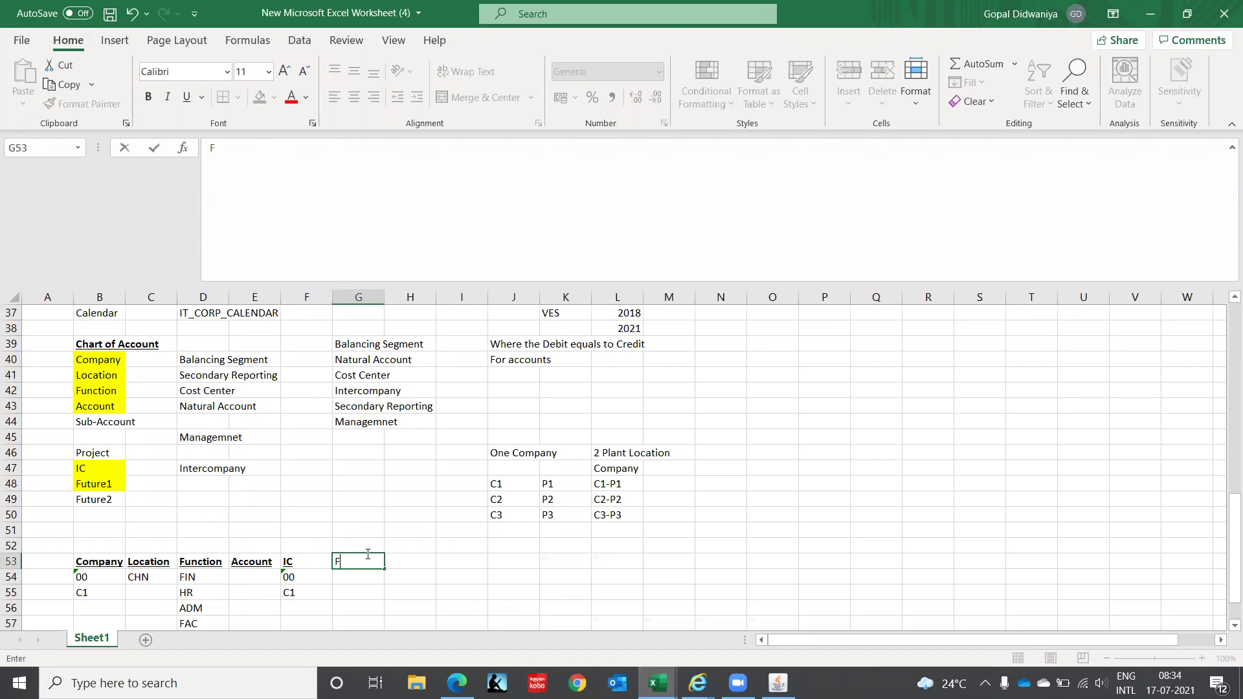
pyautogui.write('UTURE1')
pyautogui.press('Return')
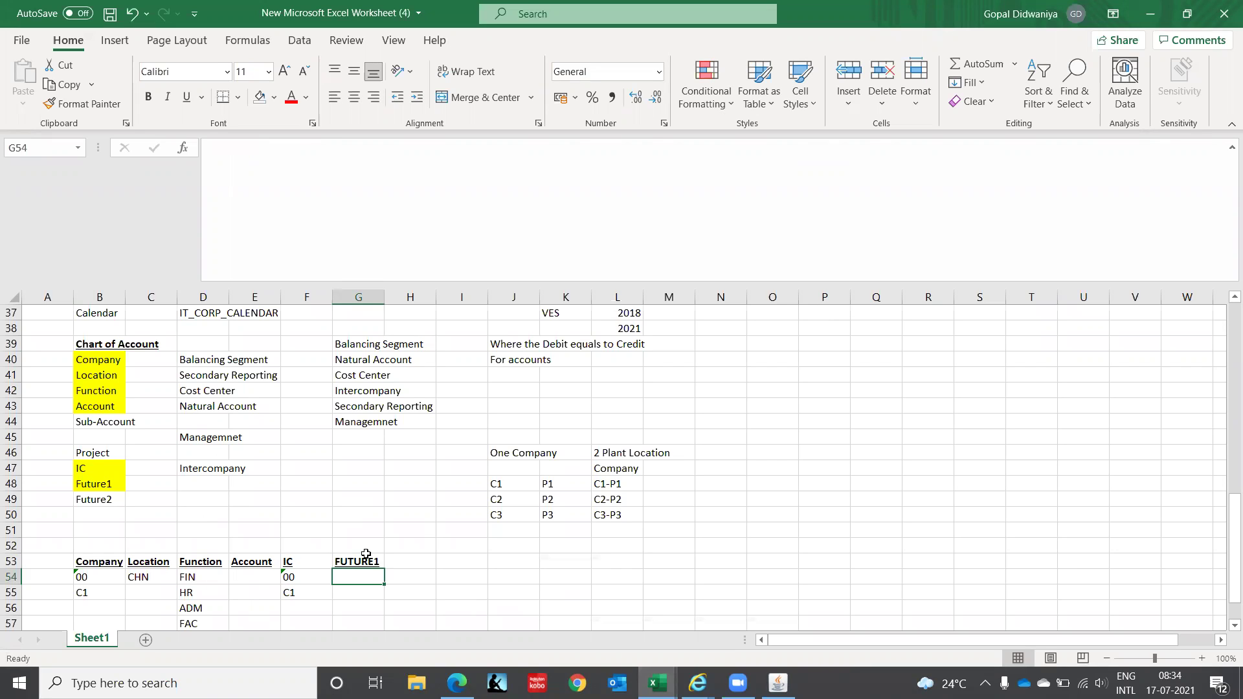
pyautogui.write('00')
pyautogui.press('BackSpace')
pyautogui.press('BackSpace')
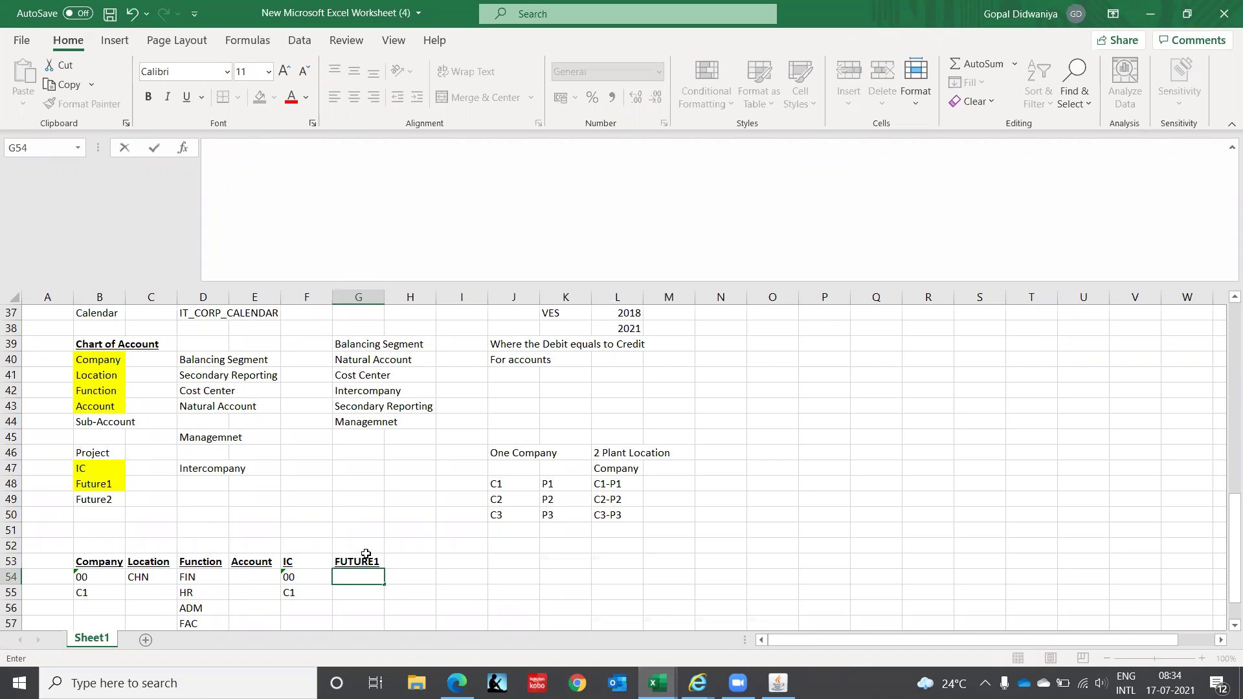
pyautogui.write('0000')
pyautogui.click(365, 558)
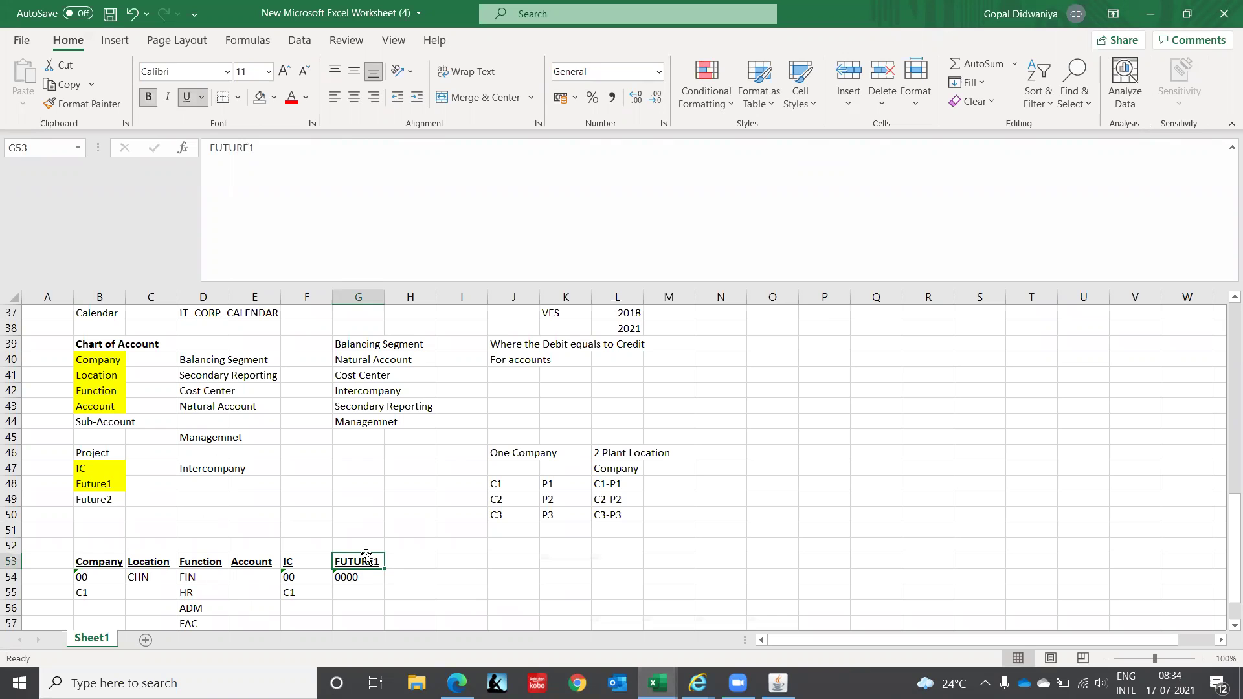
# - Look over the planned segment values table and the Chart of Account segment list in the worksheet
pyautogui.press('Down')
pyautogui.press('Down')
pyautogui.press('Down')
pyautogui.press('Down')
pyautogui.press('Down')
pyautogui.press('Down')
pyautogui.press('Down')
pyautogui.press('Down')
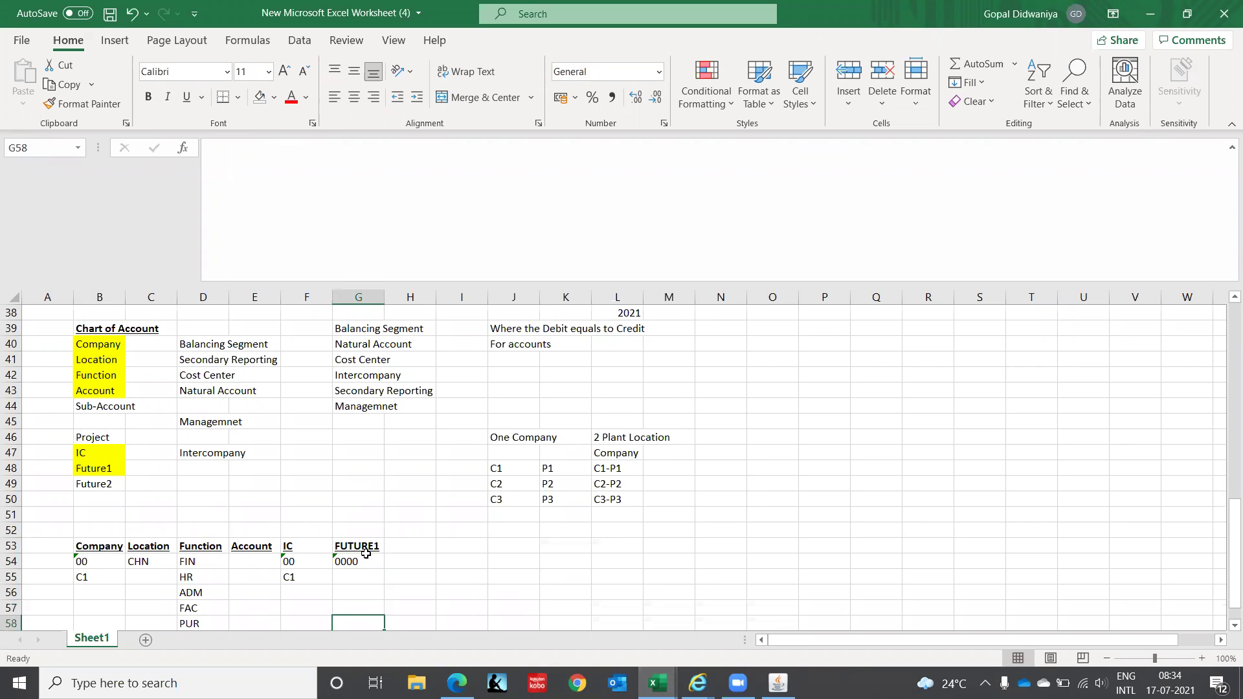
pyautogui.press('Down')
pyautogui.press('Down')
pyautogui.press('Left')
pyautogui.press('Left')
pyautogui.press('Left')
pyautogui.press('Left')
pyautogui.press('Left')
pyautogui.press('Left')
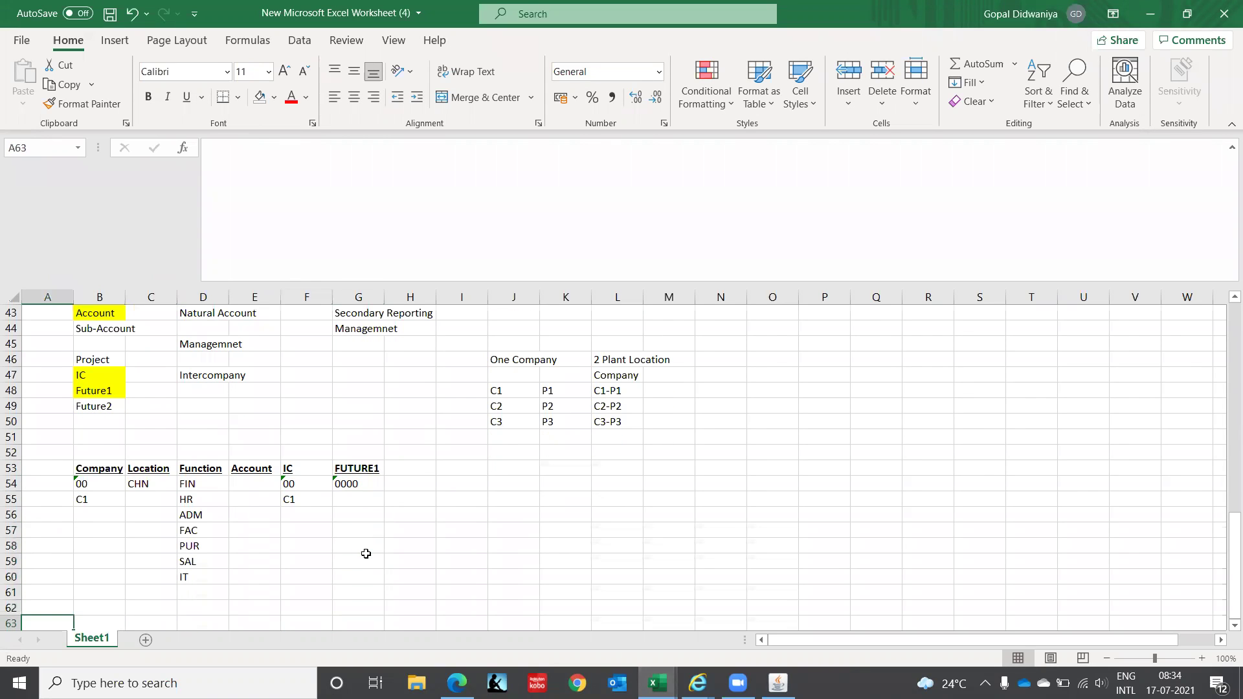
pyautogui.press('Right')
pyautogui.press('Right')
pyautogui.press('Left')
pyautogui.press('Up')
pyautogui.press('Up')
pyautogui.press('Up')
pyautogui.press('Up')
pyautogui.press('Up')
pyautogui.press('Up')
pyautogui.press('Up')
pyautogui.press('Up')
pyautogui.press('Up')
pyautogui.press('Up')
pyautogui.press('Up')
pyautogui.press('Up')
pyautogui.press('Up')
pyautogui.press('Up')
pyautogui.press('Up')
pyautogui.press('Up')
pyautogui.press('Up')
pyautogui.press('Up')
pyautogui.press('Up')
pyautogui.press('Up')
pyautogui.press('Up')
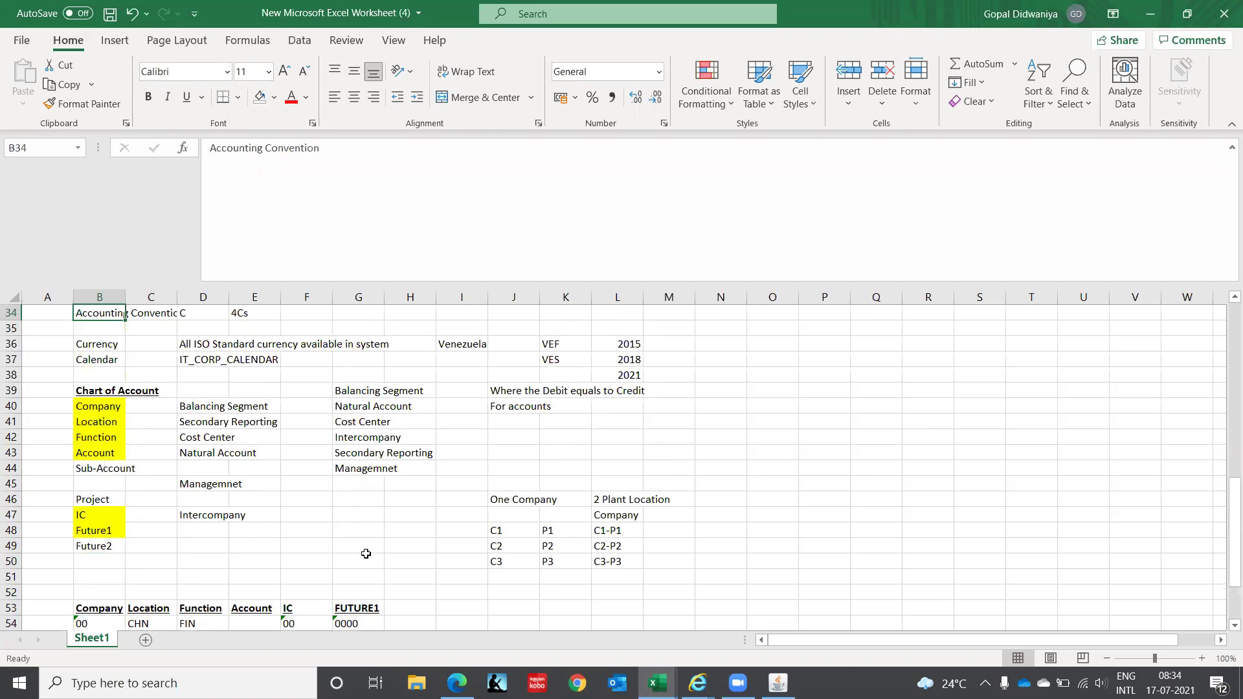
# - Review the organization structure and the ledger component notes higher up in the planning worksheet
pyautogui.press('Up')
pyautogui.press('Up')
pyautogui.press('Up')
pyautogui.press('Up')
pyautogui.press('Up')
pyautogui.press('Up')
pyautogui.press('Up')
pyautogui.press('Up')
pyautogui.press('Up')
pyautogui.press('Up')
pyautogui.press('Up')
pyautogui.press('Up')
pyautogui.press('Up')
pyautogui.press('Down')
pyautogui.press('Down')
pyautogui.press('Down')
pyautogui.press('Down')
pyautogui.press('Down')
pyautogui.press('Down')
pyautogui.press('Down')
pyautogui.press('Down')
pyautogui.press('Down')
pyautogui.press('Down')
pyautogui.press('Down')
pyautogui.press('Down')
pyautogui.press('Down')
pyautogui.press('Down')
pyautogui.press('Down')
pyautogui.press('Down')
pyautogui.press('Down')
pyautogui.press('Up')
pyautogui.press('Up')
pyautogui.press('Up')
pyautogui.press('Up')
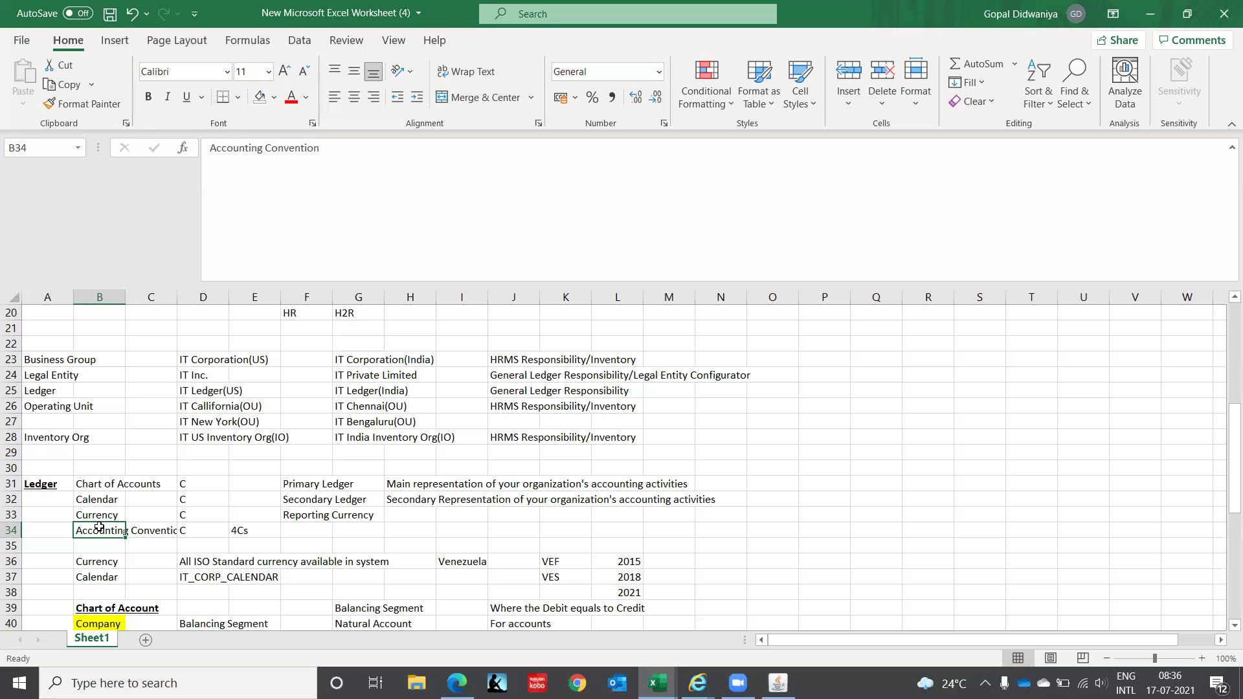
# - Go through the currency, calendar and chart of account notes and highlight the four ledger components from Chart of Accounts to Accounting Convention
pyautogui.press('Down')
pyautogui.press('Down')
pyautogui.press('Down')
pyautogui.press('Down')
pyautogui.press('Down')
pyautogui.press('Down')
pyautogui.press('Down')
pyautogui.press('Down')
pyautogui.press('Down')
pyautogui.press('Down')
pyautogui.press('Down')
pyautogui.press('Down')
pyautogui.press('Up')
pyautogui.press('Up')
pyautogui.press('Up')
pyautogui.press('Up')
pyautogui.press('Up')
pyautogui.press('Up')
pyautogui.press('Up')
pyautogui.press('Up')
pyautogui.press('Up')
pyautogui.press('Up')
pyautogui.press('Up')
pyautogui.press('Up')
pyautogui.press('Up')
pyautogui.press('Up')
pyautogui.press('Up')
pyautogui.hotkey('shift', 'Down')
pyautogui.hotkey('shift', 'Down')
pyautogui.hotkey('shift', 'Down')
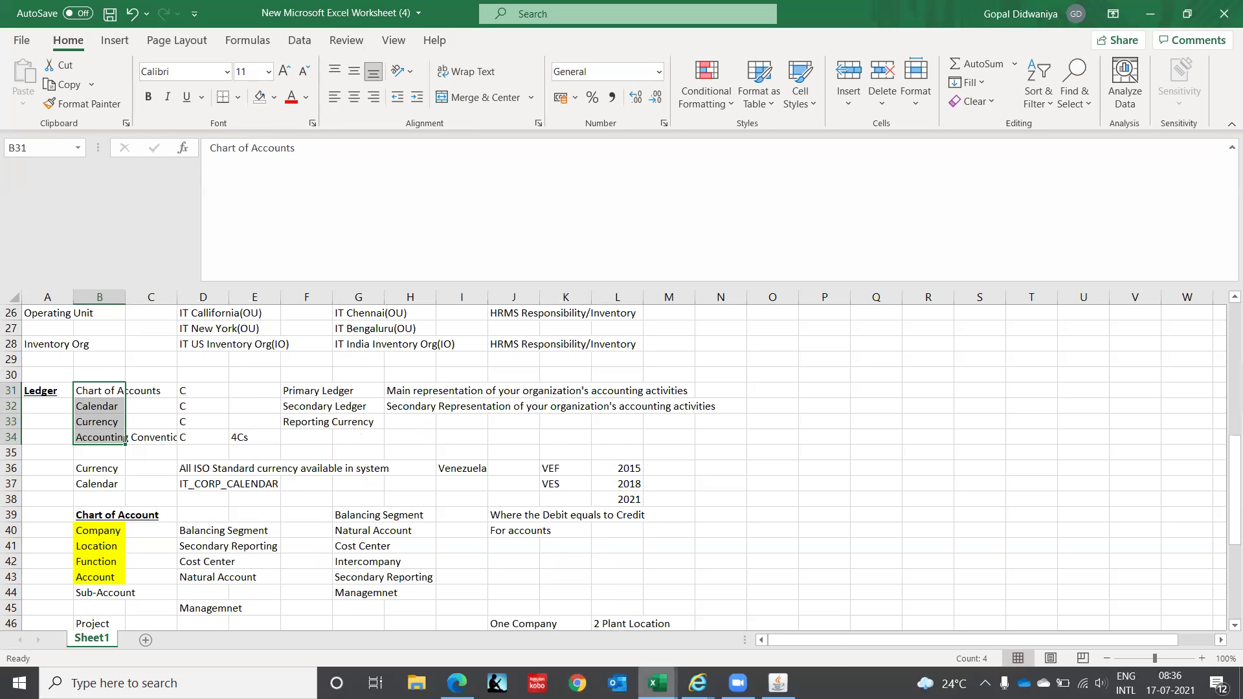
# - Switch to Oracle Applications, close the segment values form and acknowledge the request to compile the value set hierarchies
pyautogui.moveTo(778, 683)
pyautogui.click(770, 615)
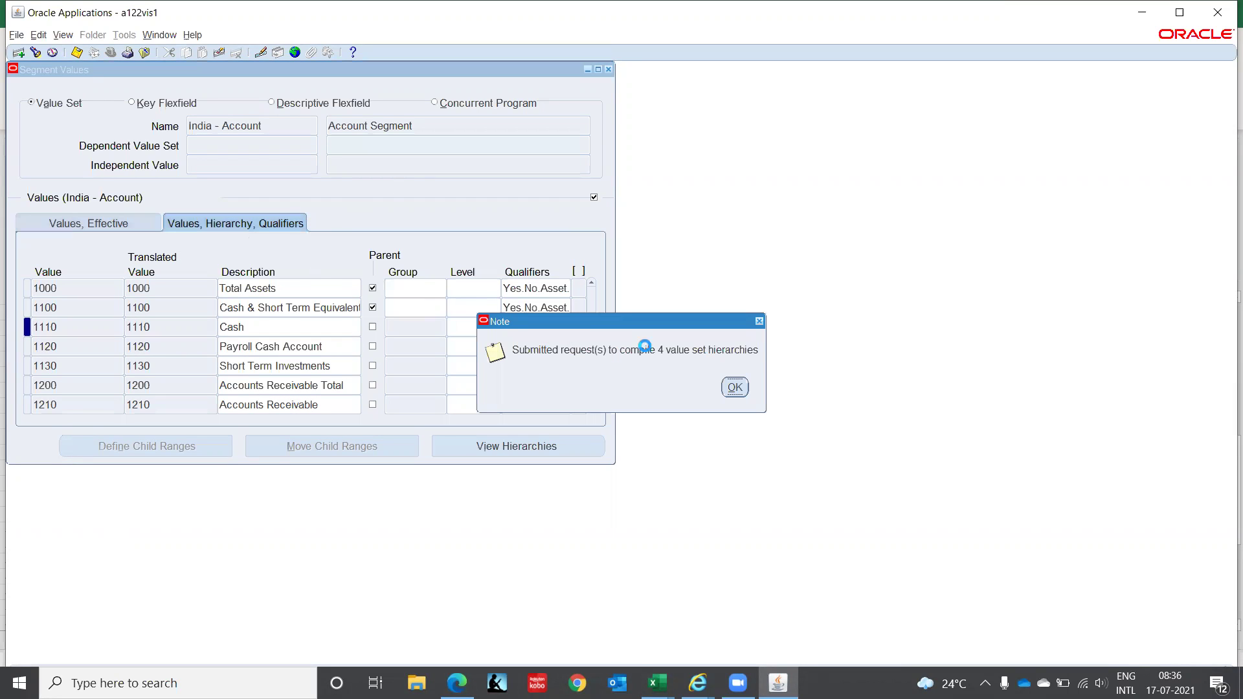
pyautogui.click(735, 387)
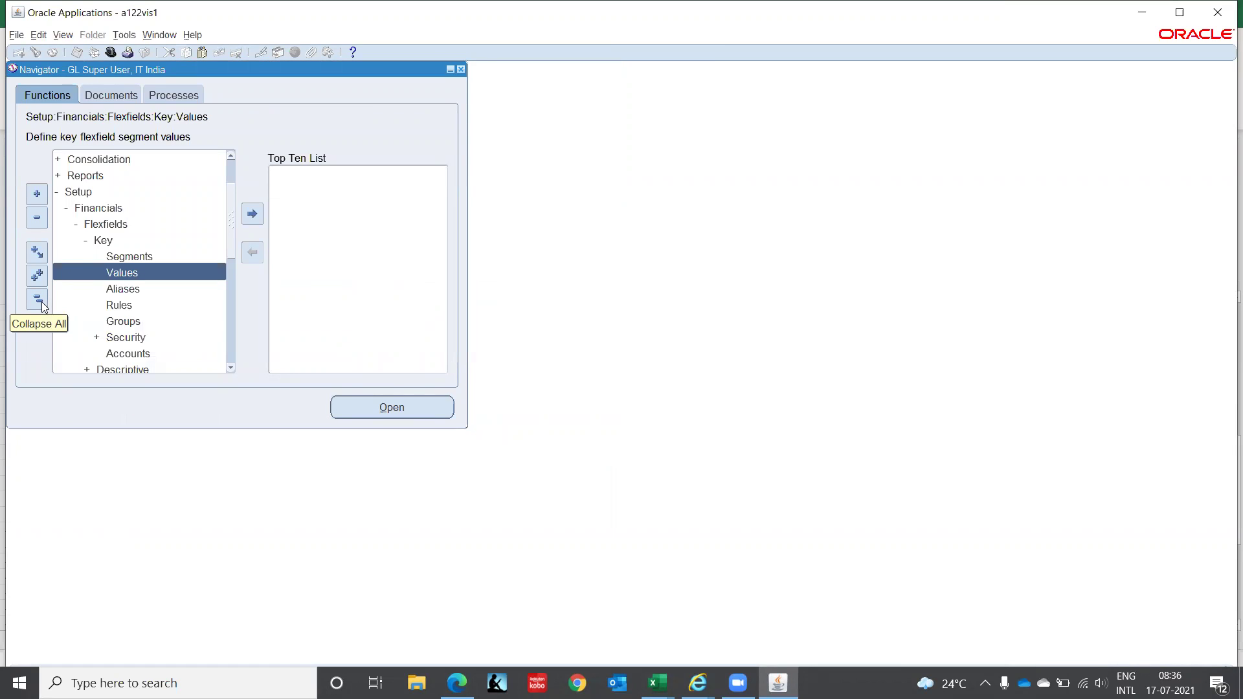
# - Open the Accounting Setups function of the Accounting Setup Manager and switch to its browser page
pyautogui.click(100, 241)
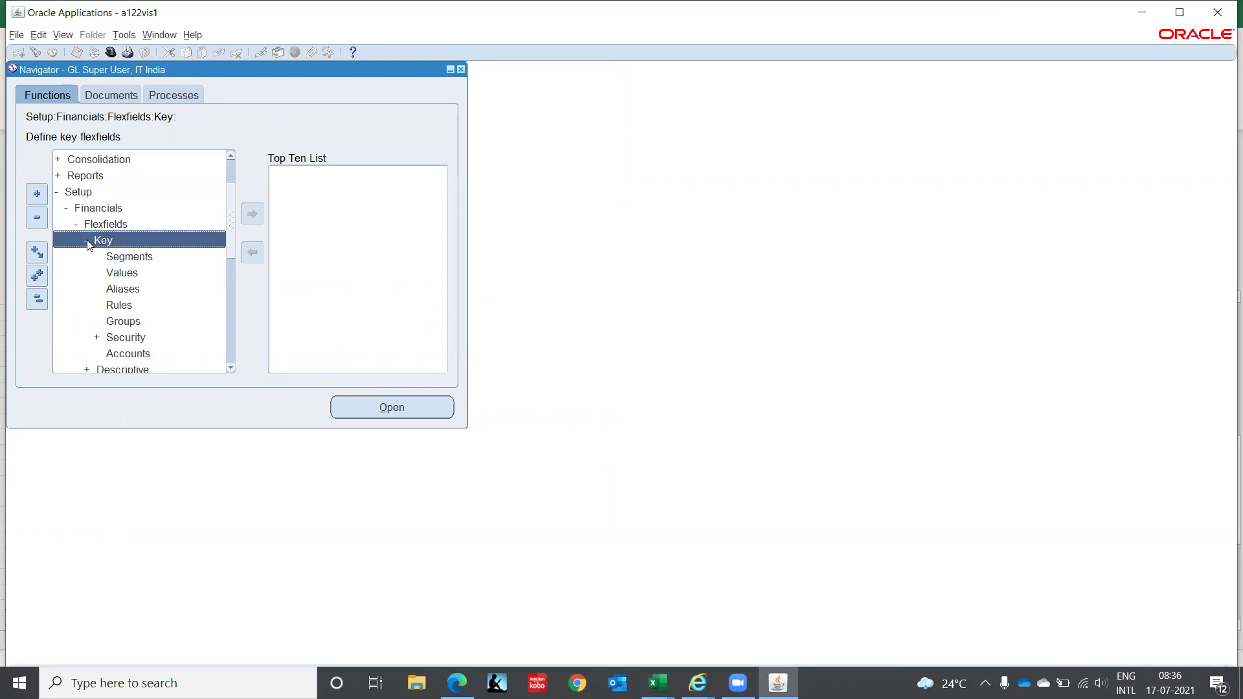
pyautogui.moveTo(86, 241); pyautogui.dragTo(230, 154)
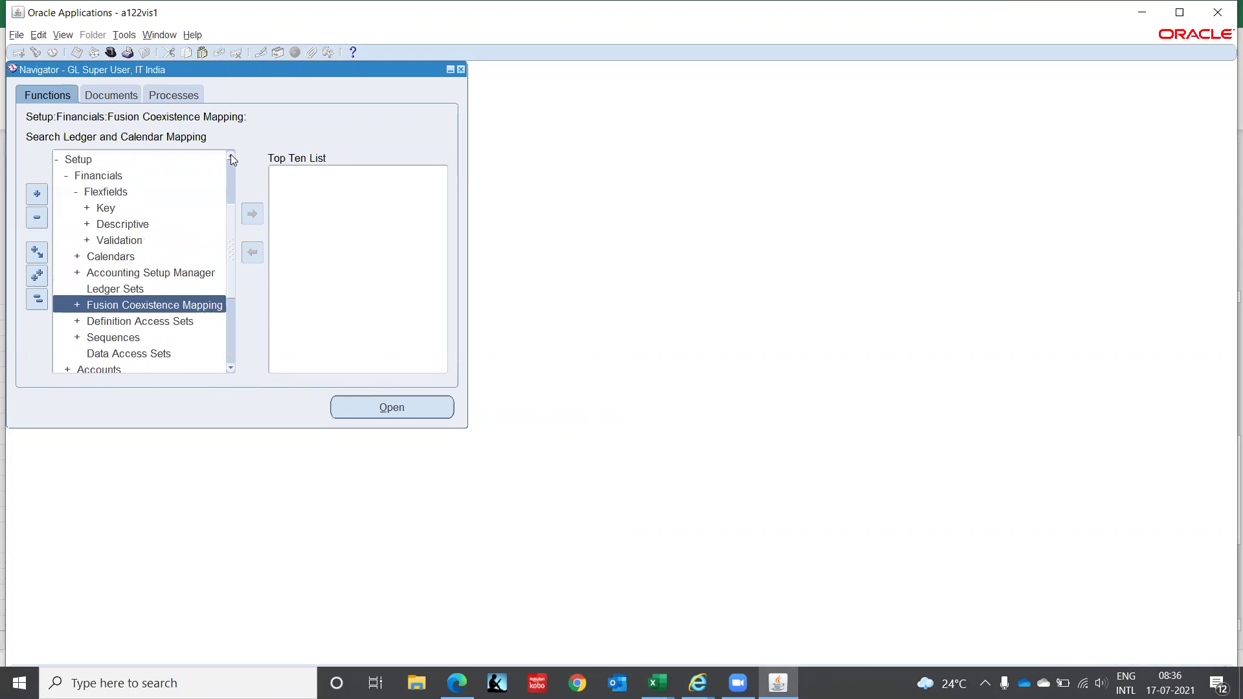
pyautogui.click(117, 273)
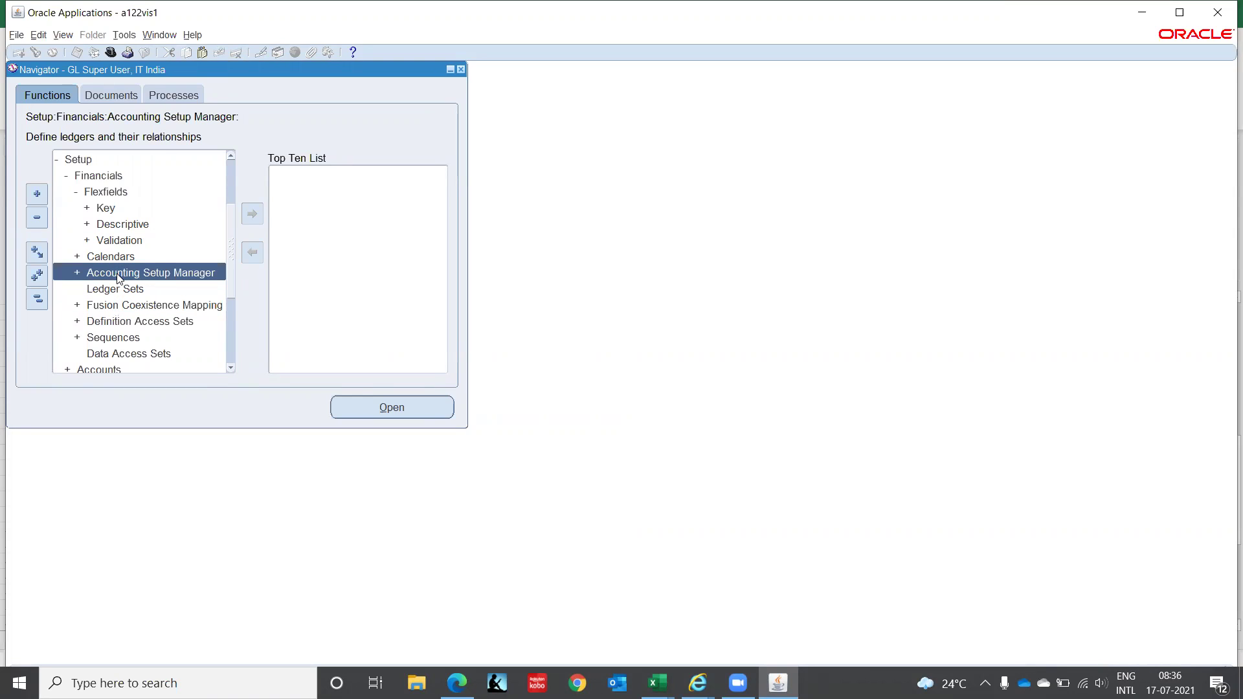
pyautogui.doubleClick(118, 275)
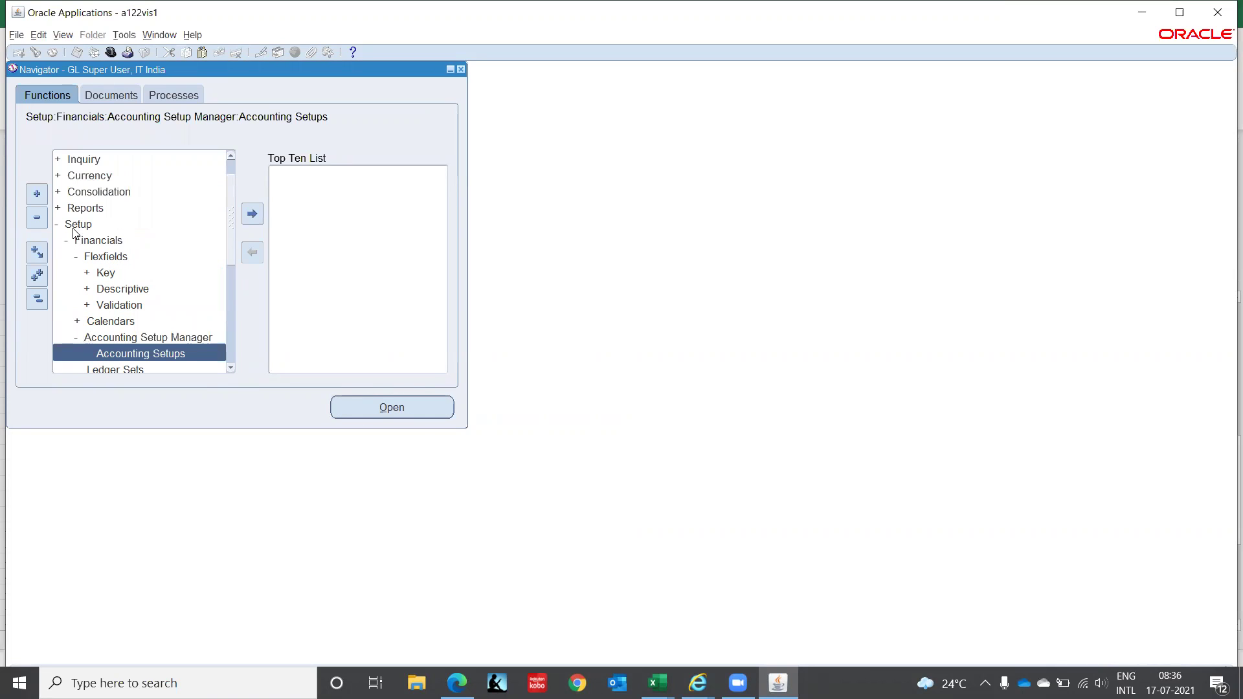
pyautogui.doubleClick(162, 358)
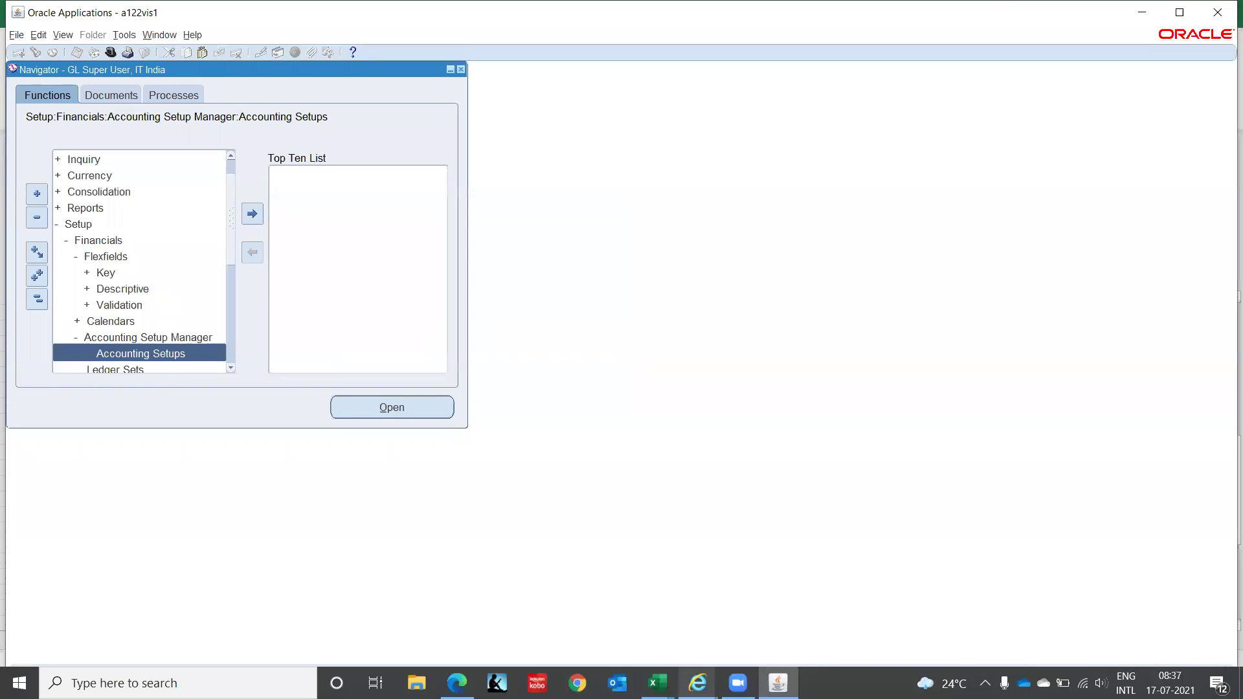
pyautogui.moveTo(697, 683)
pyautogui.click(871, 608)
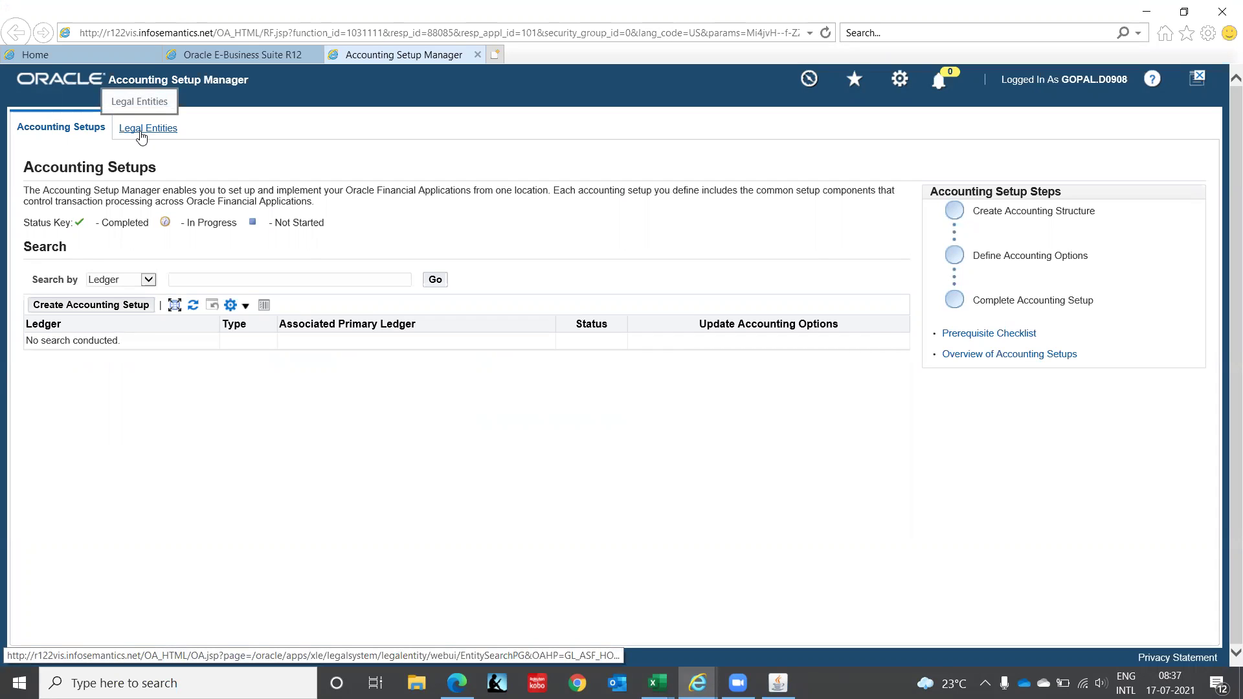
# - Create an accounting setup, assign the legal entity IT Private Limited and continue to the accounting representations
pyautogui.click(75, 310)
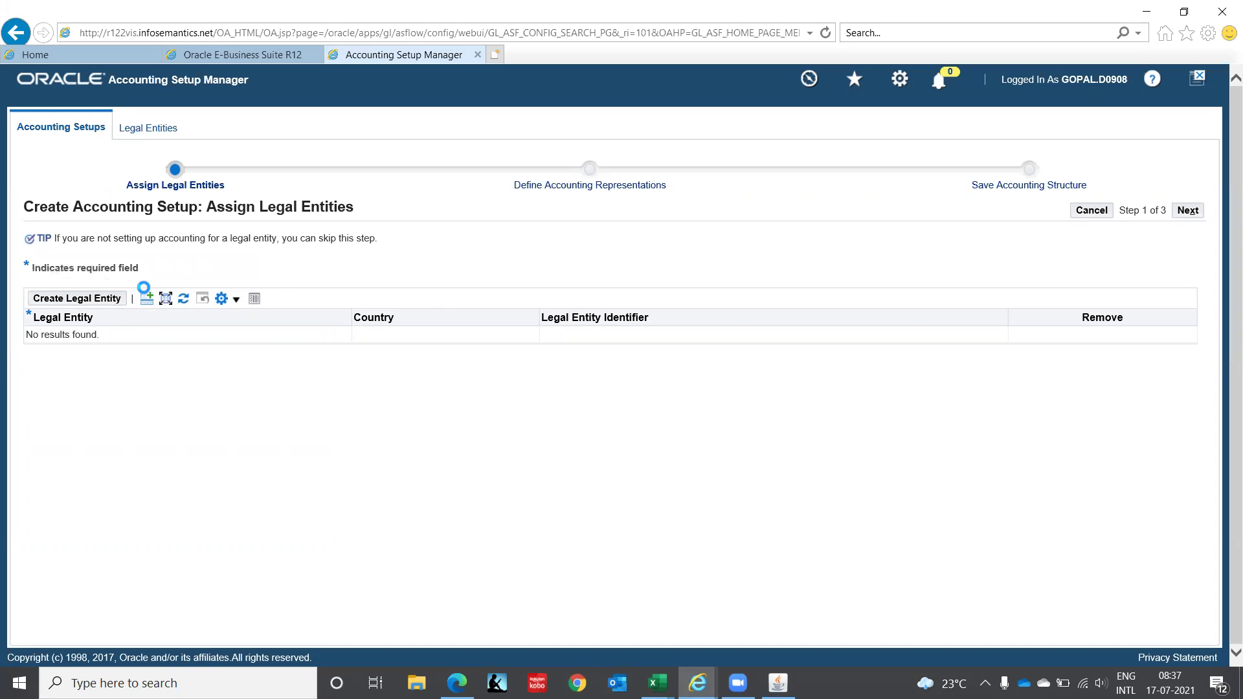
pyautogui.click(146, 300)
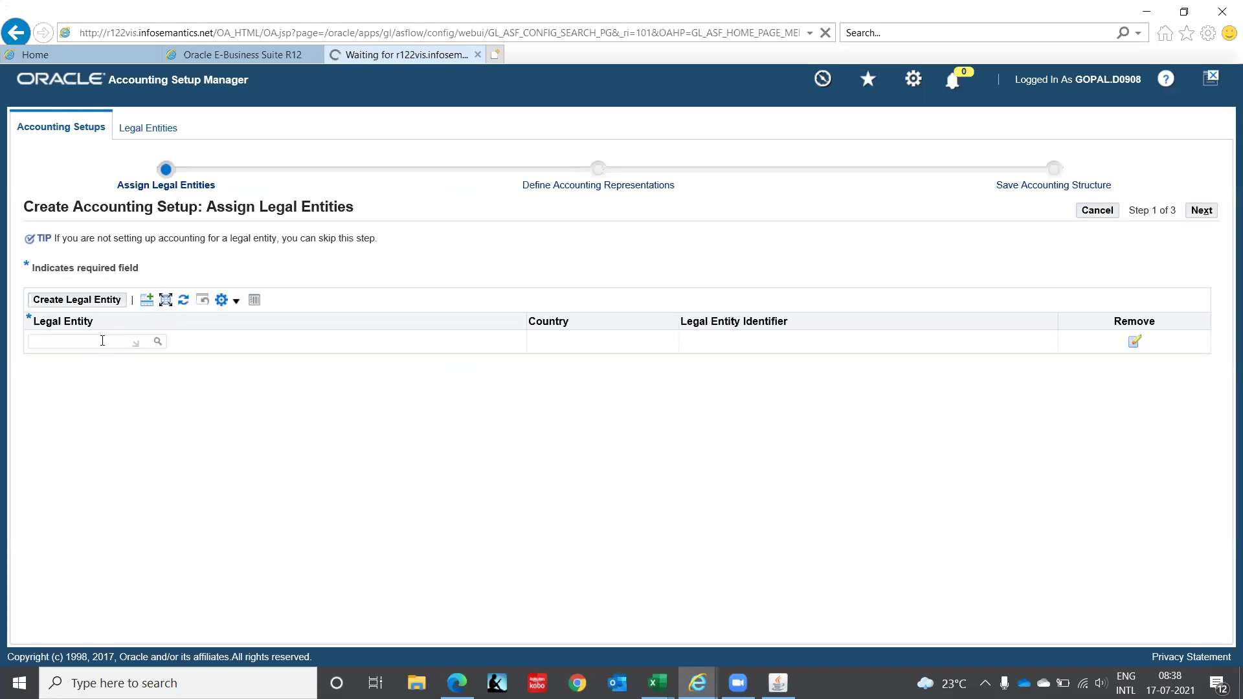
pyautogui.write('IT P')
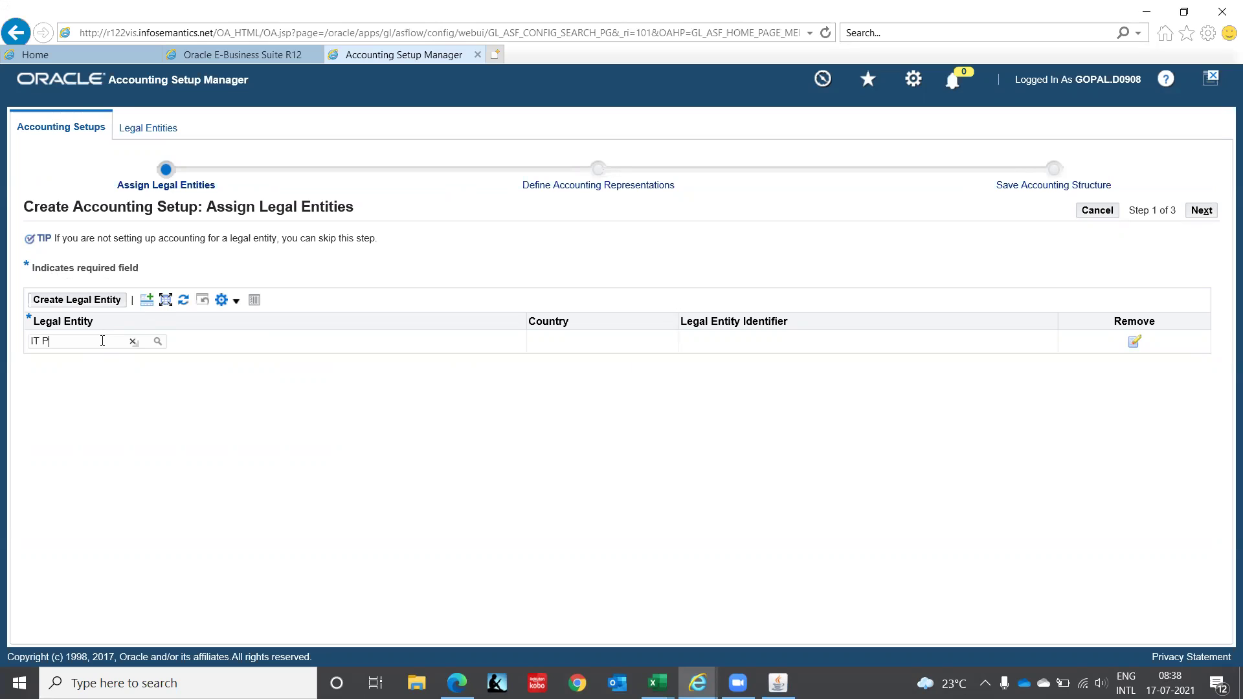
pyautogui.write('rivate Limited')
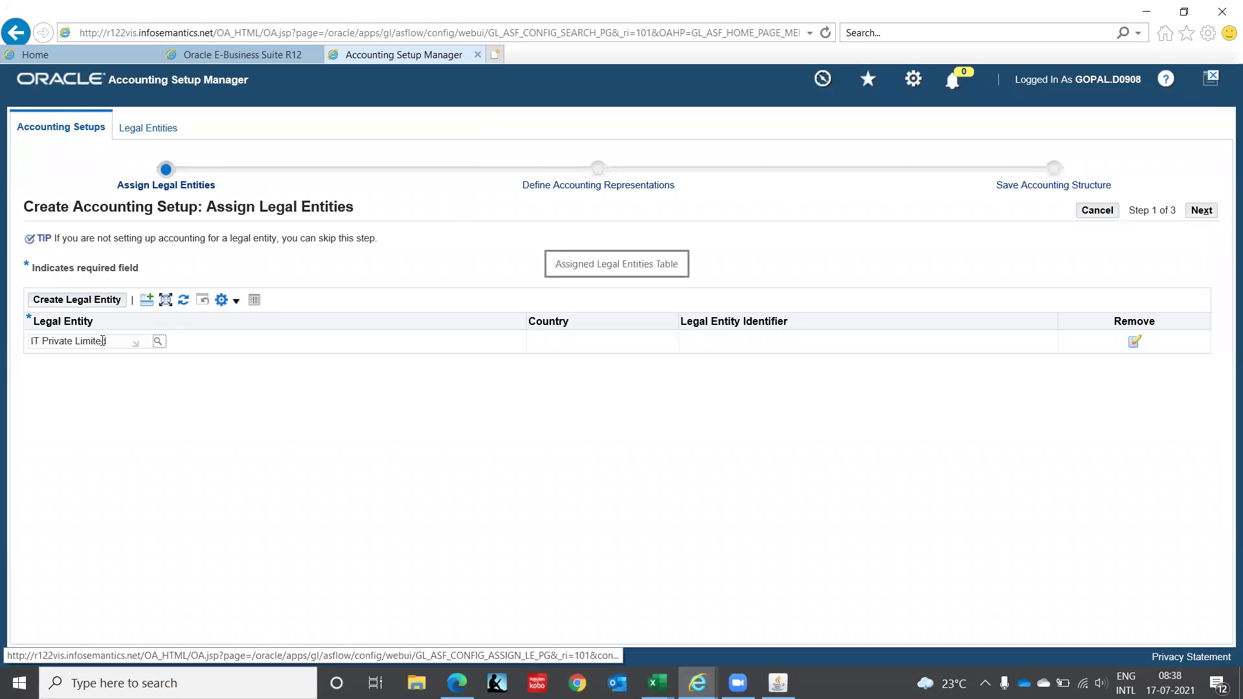
pyautogui.press('Tab')
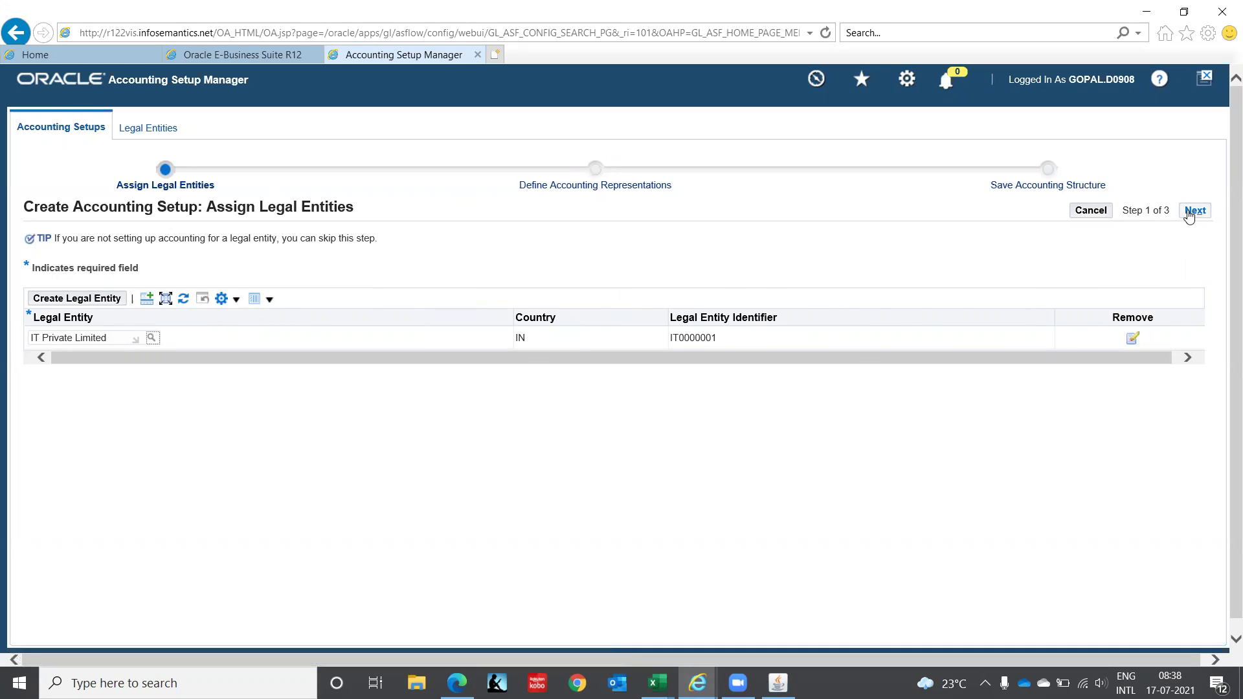
pyautogui.click(1194, 211)
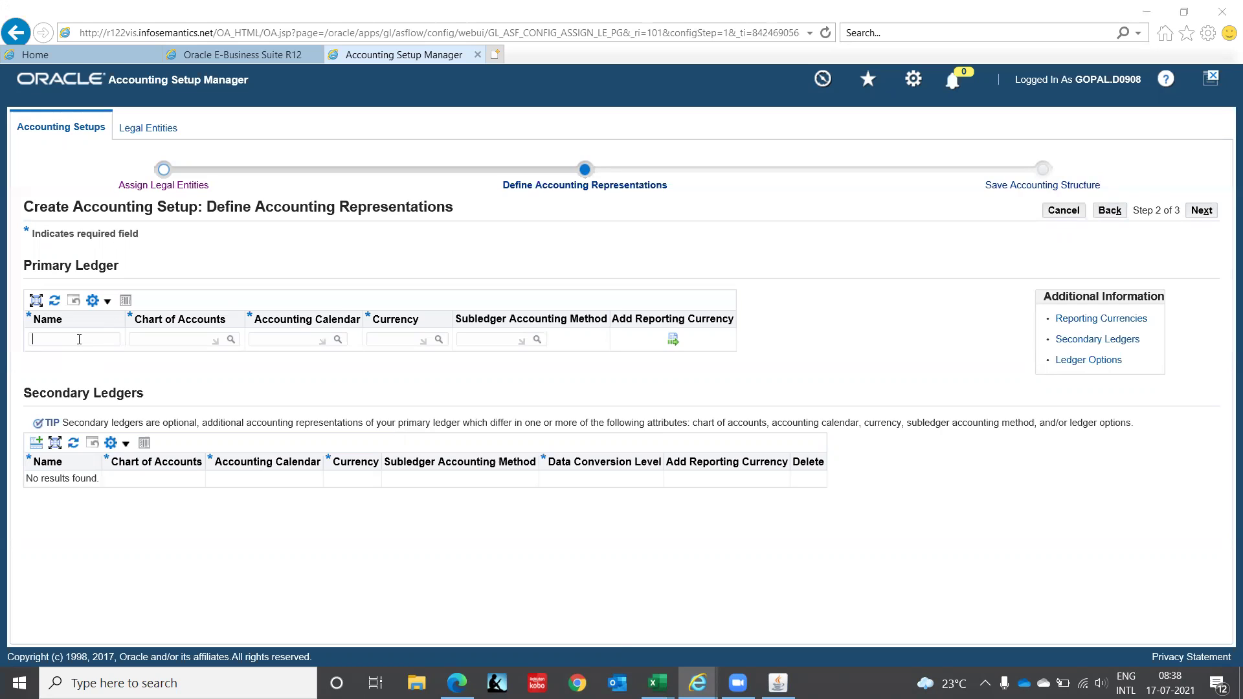
# - Switch to the Excel notes and look up the name of the ledger planned for India
pyautogui.hotkey('alt', 'Tab')
pyautogui.hotkey('alt', 'Tab')
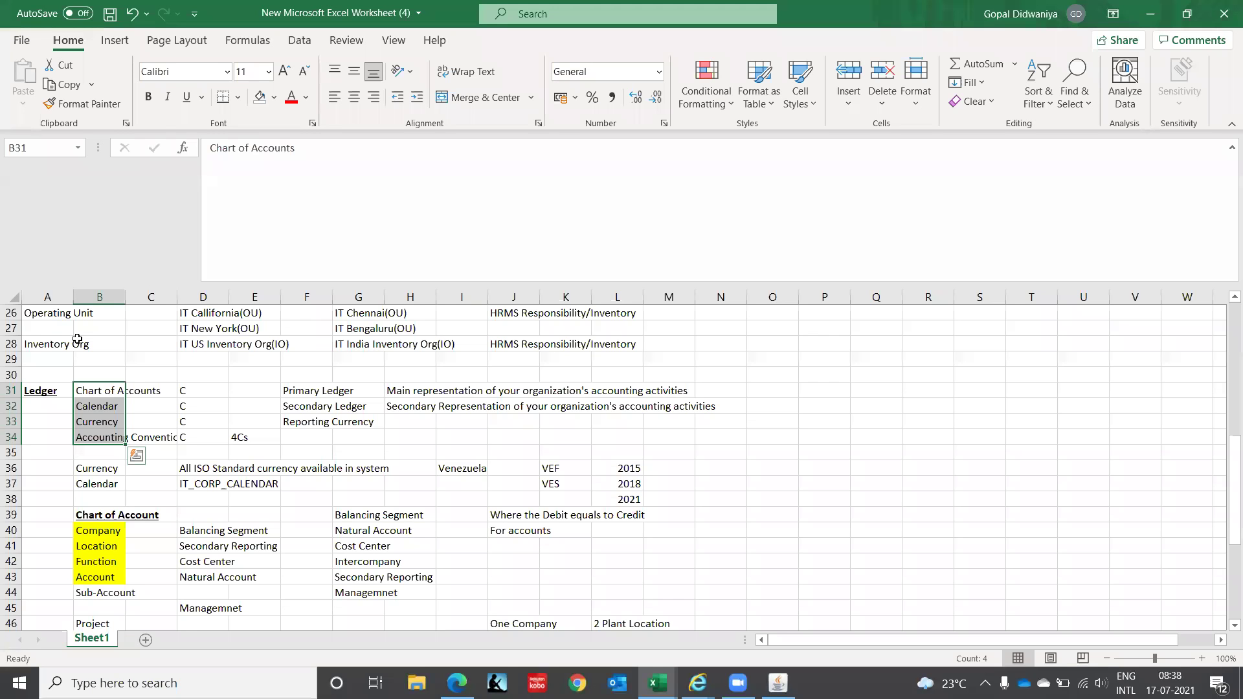
pyautogui.press('Up')
pyautogui.press('Up')
pyautogui.press('Up')
pyautogui.press('Up')
pyautogui.press('Up')
pyautogui.press('Up')
pyautogui.press('Up')
pyautogui.press('Up')
pyautogui.press('Up')
pyautogui.press('Up')
pyautogui.press('Up')
pyautogui.press('Up')
pyautogui.press('Up')
pyautogui.press('Down')
pyautogui.press('Down')
pyautogui.press('Down')
pyautogui.press('Down')
pyautogui.press('Down')
pyautogui.press('Down')
pyautogui.press('Down')
pyautogui.press('Right')
pyautogui.press('Right')
pyautogui.press('Right')
pyautogui.press('Right')
pyautogui.press('Right')
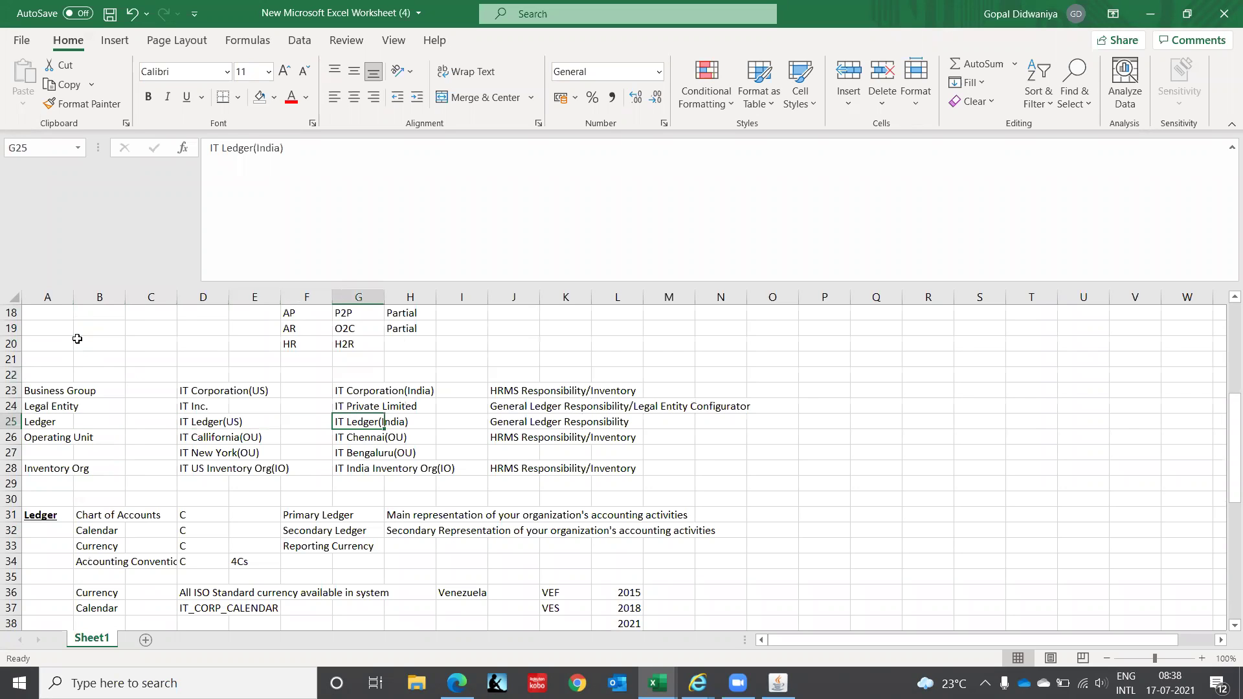
# - Return to Accounting Setup Manager and name the primary ledger IT Ledger(INDIA)
pyautogui.hotkey('alt', 'Tab')
pyautogui.write('I')
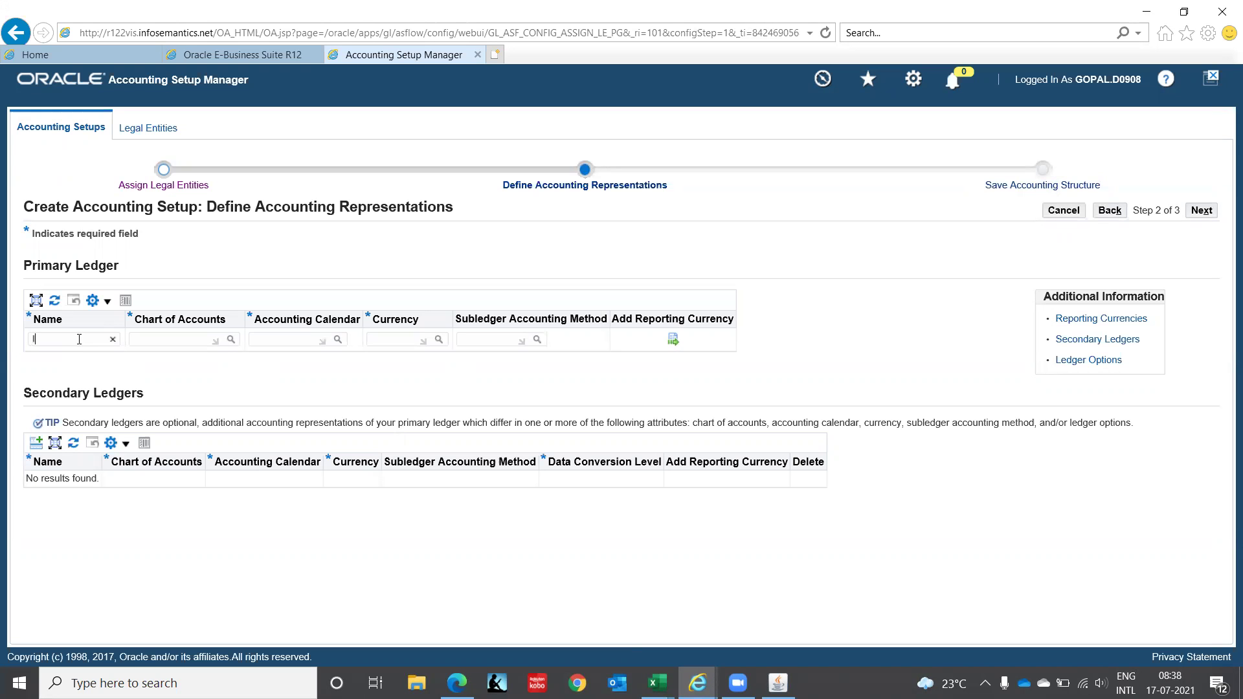
pyautogui.write('T Ledger(INDIA)')
pyautogui.press('Tab')
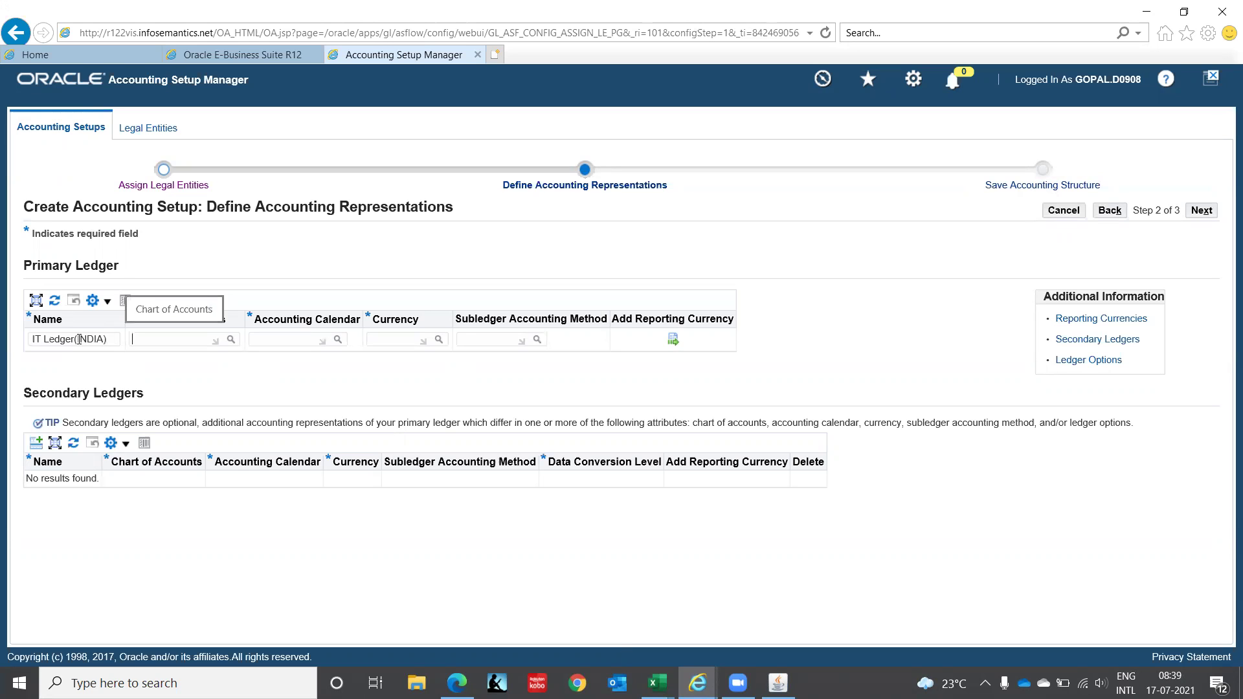
# - Switch to the Excel notes and go through the ledger components and the chart of account segments down to Future1
pyautogui.hotkey('alt', 'Tab')
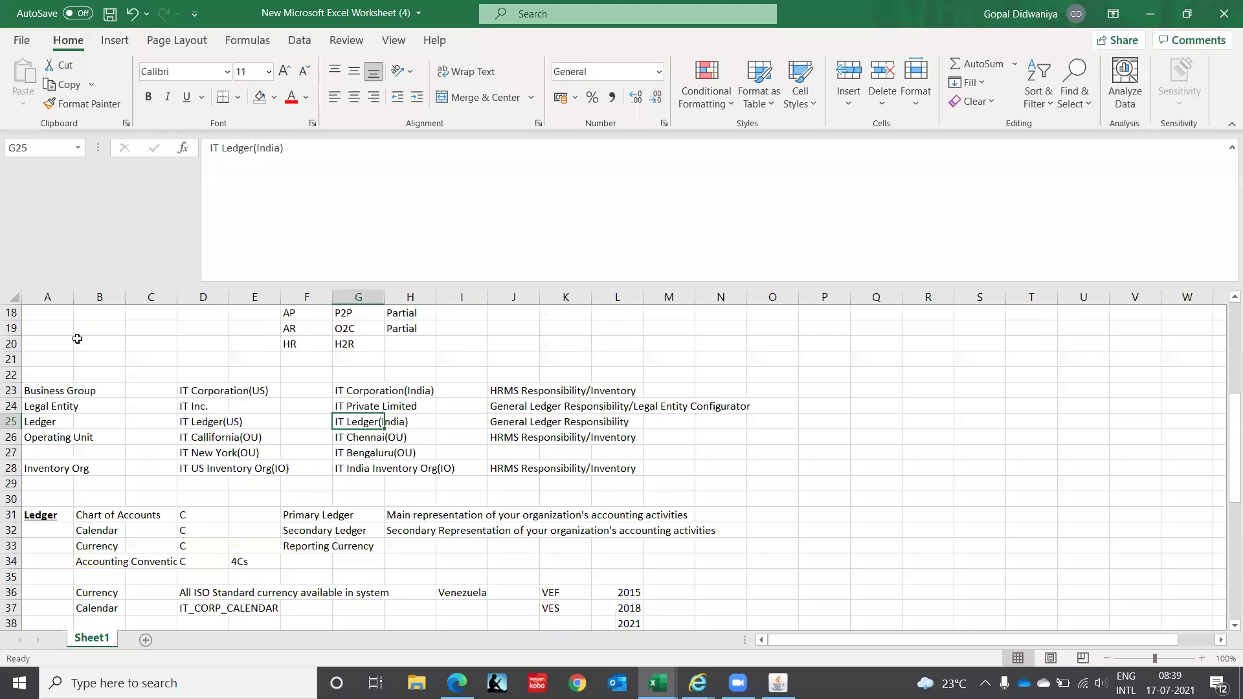
pyautogui.press('Down')
pyautogui.press('Down')
pyautogui.press('Down')
pyautogui.press('Down')
pyautogui.press('Down')
pyautogui.press('Down')
pyautogui.press('Down')
pyautogui.press('Down')
pyautogui.press('Down')
pyautogui.press('Down')
pyautogui.press('Down')
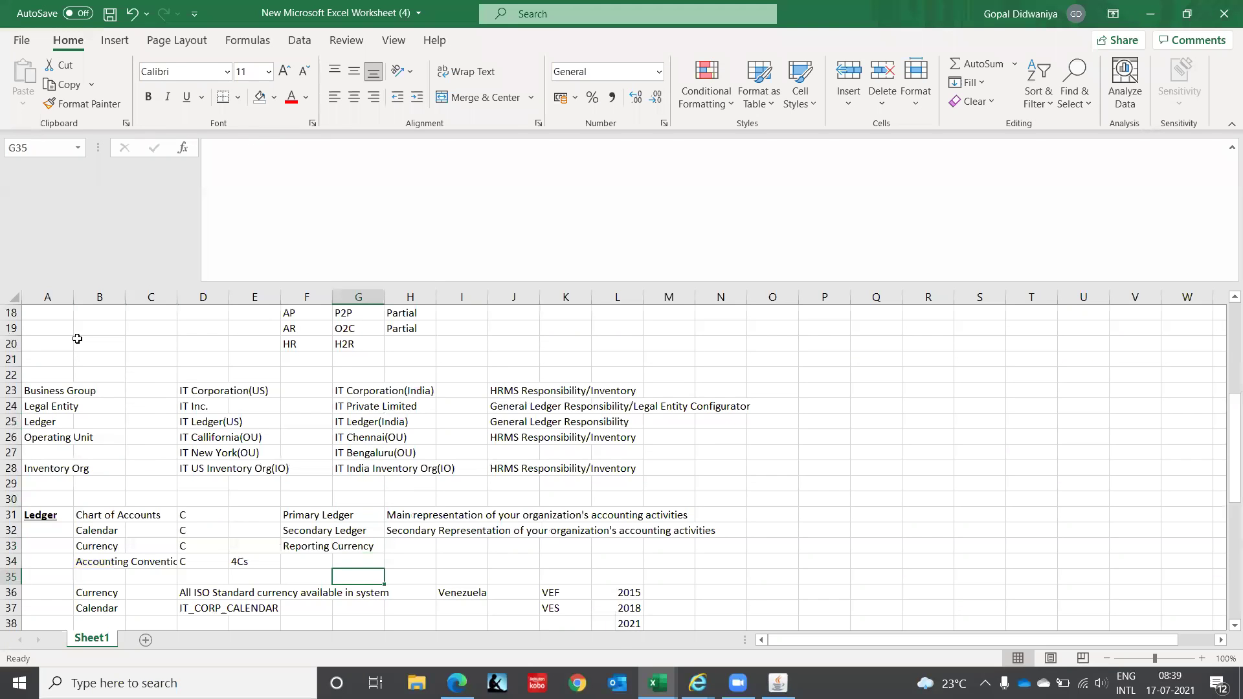
pyautogui.press('Down')
pyautogui.press('Down')
pyautogui.press('Down')
pyautogui.press('Down')
pyautogui.press('Down')
pyautogui.press('Down')
pyautogui.press('Down')
pyautogui.press('Down')
pyautogui.press('Down')
pyautogui.press('Down')
pyautogui.press('Down')
pyautogui.press('Down')
pyautogui.press('Left')
pyautogui.press('Left')
pyautogui.press('Left')
pyautogui.press('Left')
pyautogui.press('Left')
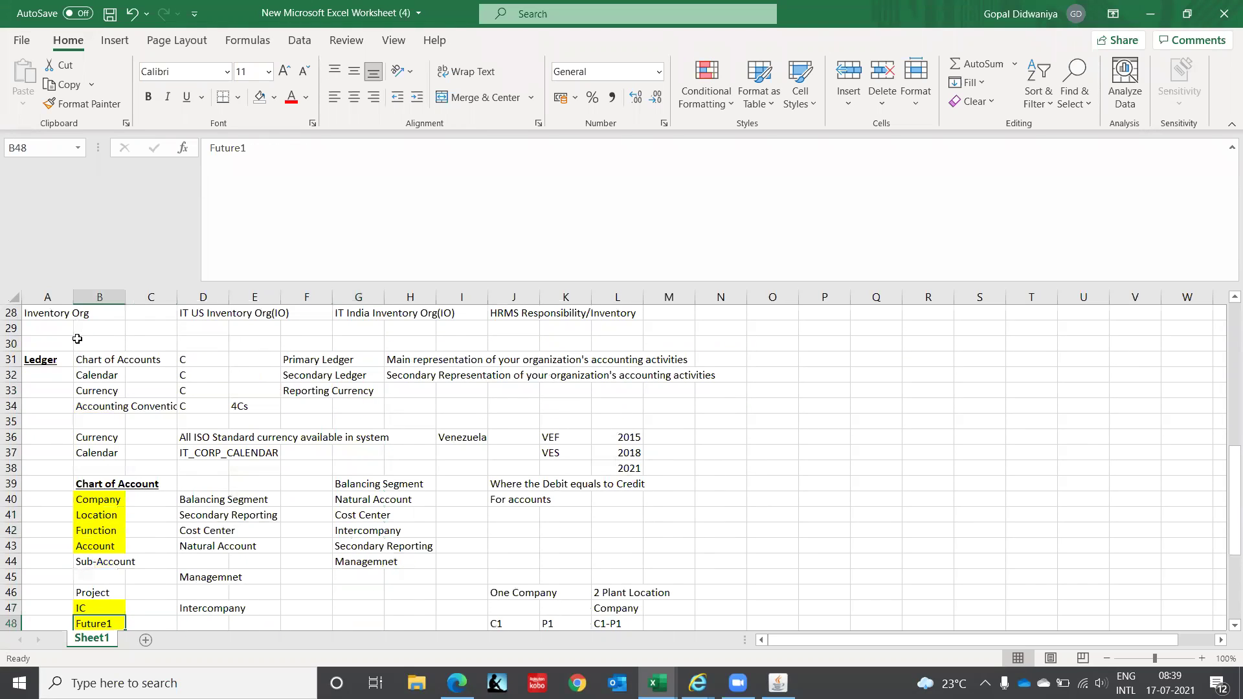
# - Return to Accounting Setup Manager and try to assign the chart of accounts IT_CORP to the primary ledger through its value search
pyautogui.hotkey('alt', 'Tab')
pyautogui.write('IT_CORP')
pyautogui.press('Tab')
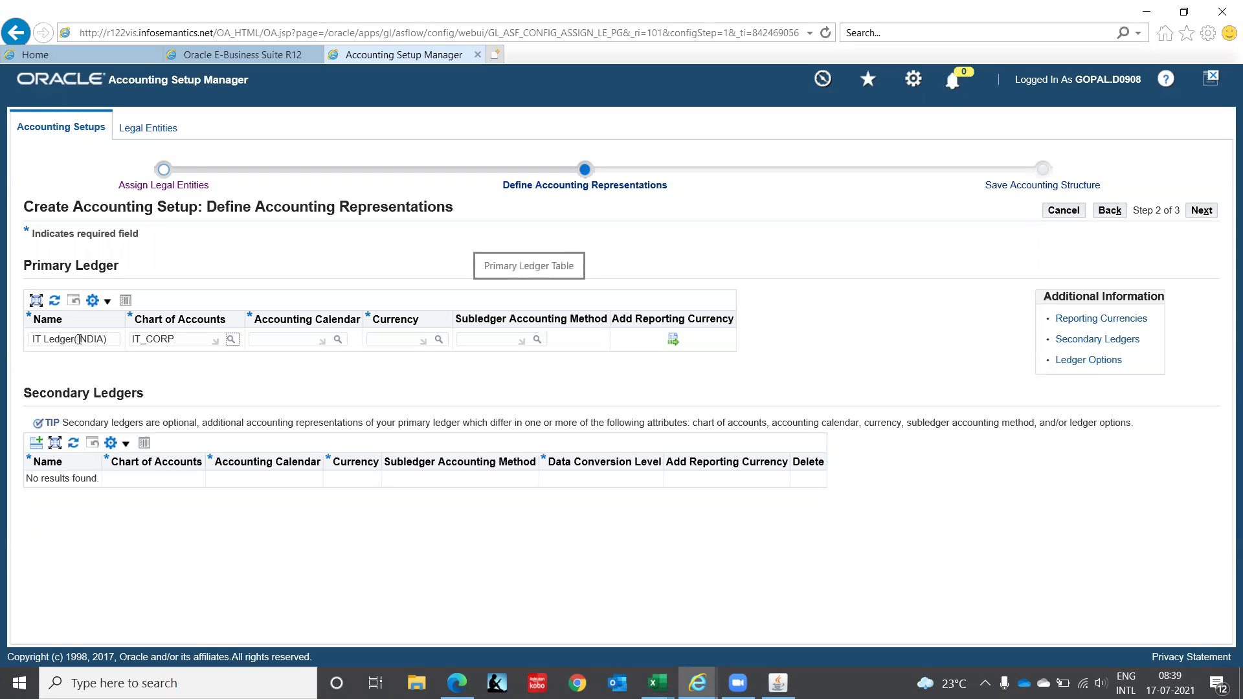
pyautogui.click(231, 339)
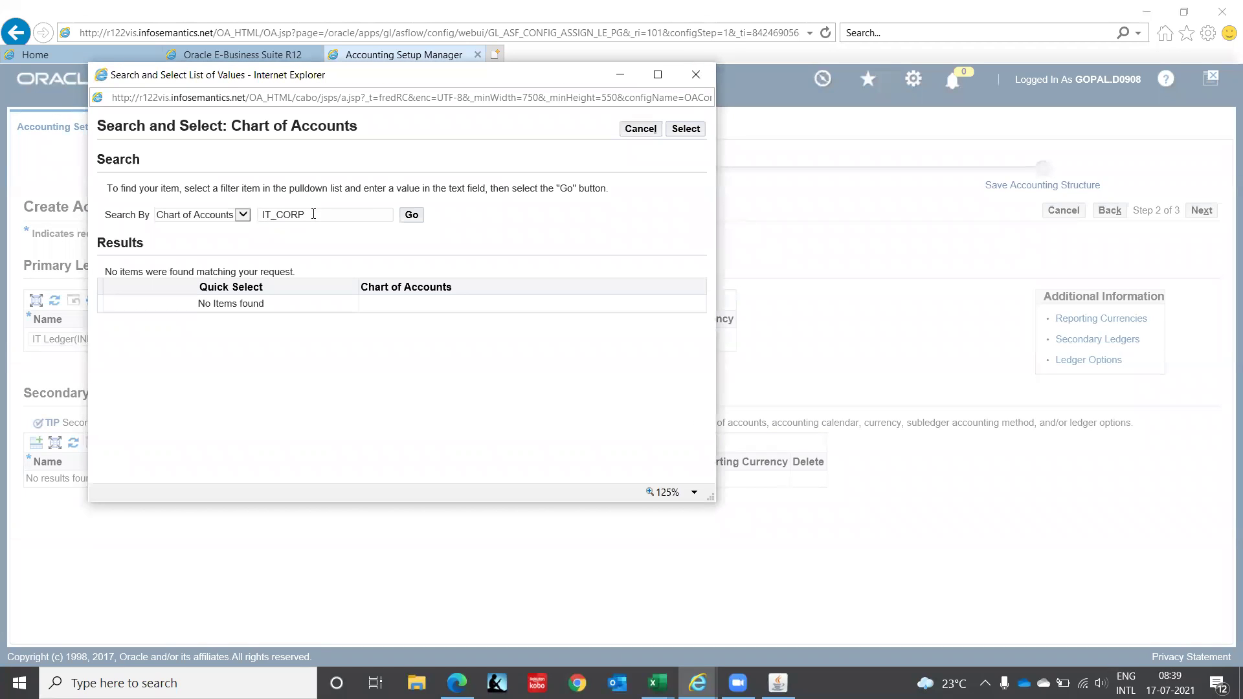
# - Search the available charts of accounts for IT, check the matches and cancel the selection
pyautogui.press('BackSpace')
pyautogui.press('BackSpace')
pyautogui.press('BackSpace')
pyautogui.press('BackSpace')
pyautogui.press('BackSpace')
pyautogui.click(244, 216)
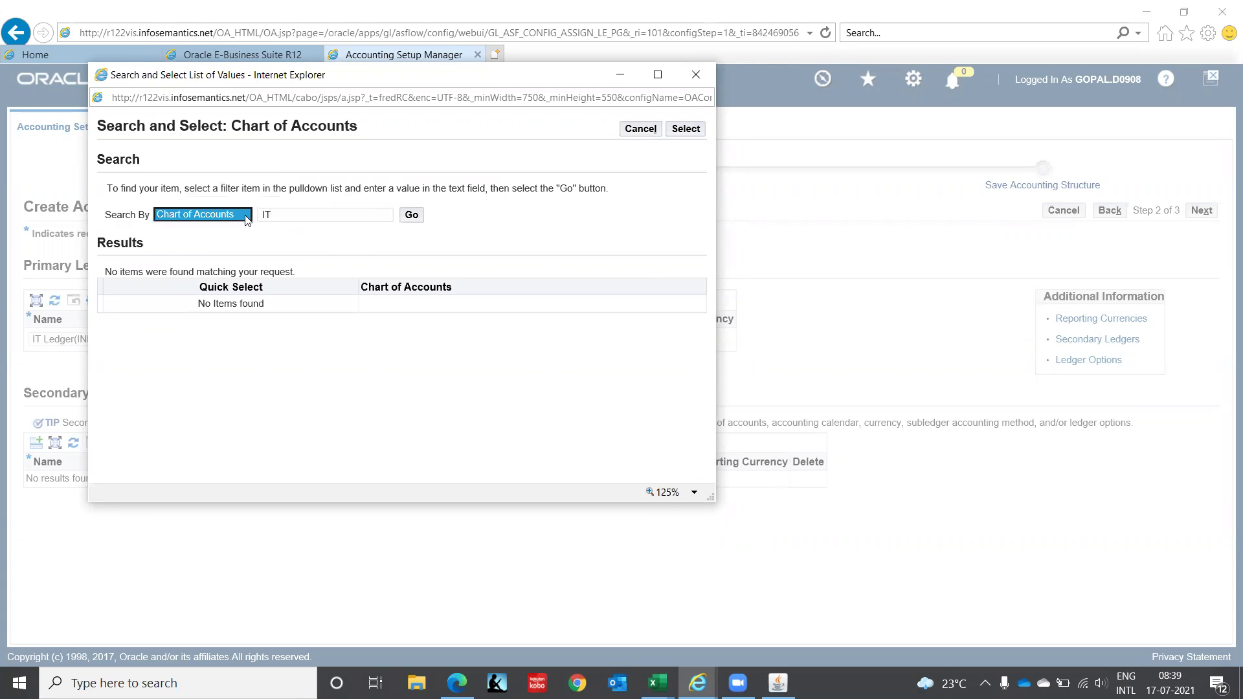
pyautogui.click(419, 223)
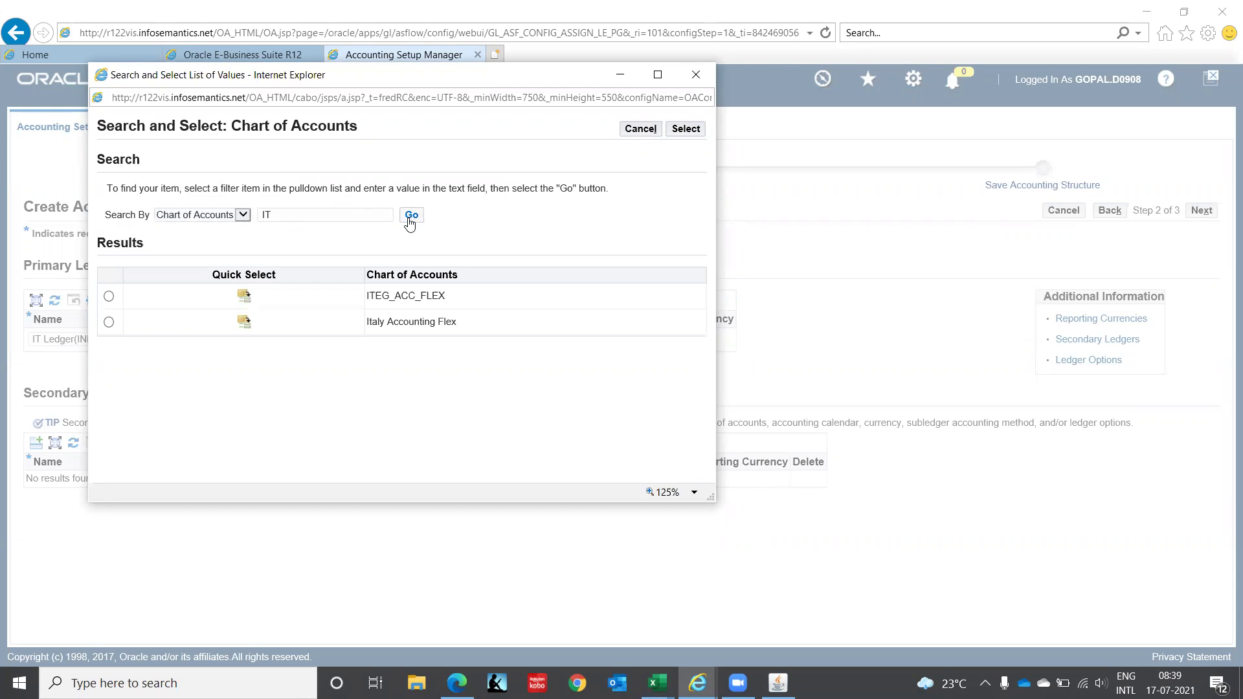
pyautogui.click(289, 213)
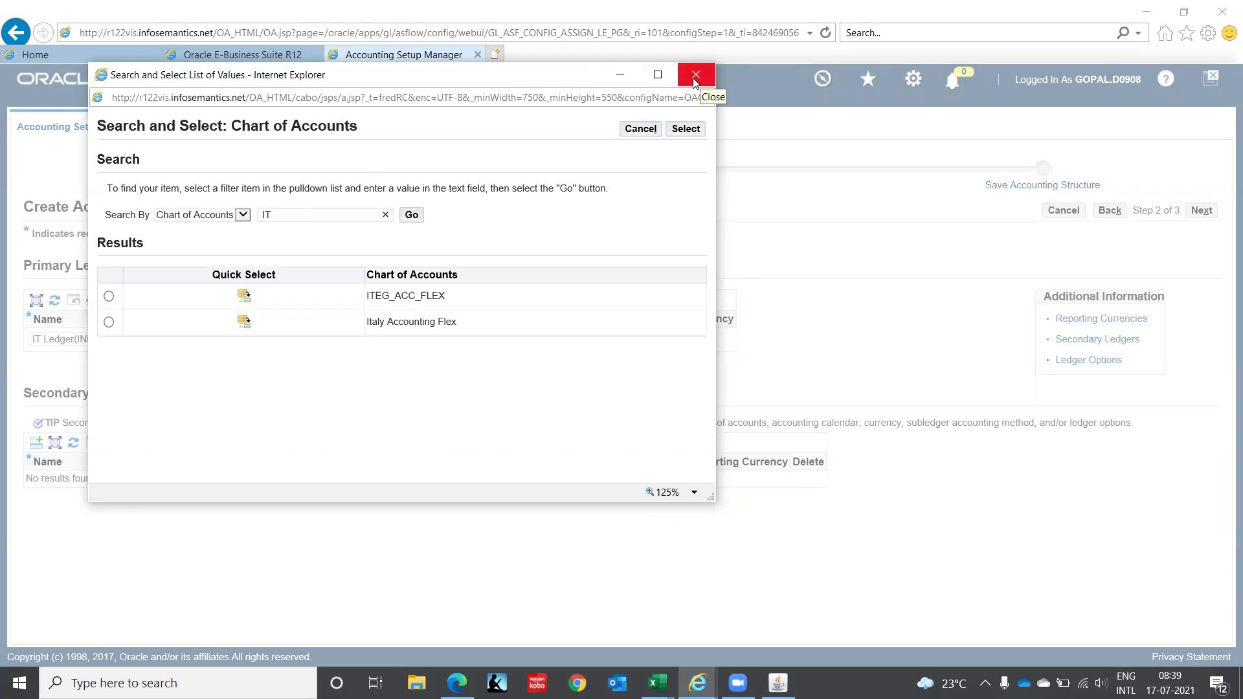
pyautogui.click(641, 136)
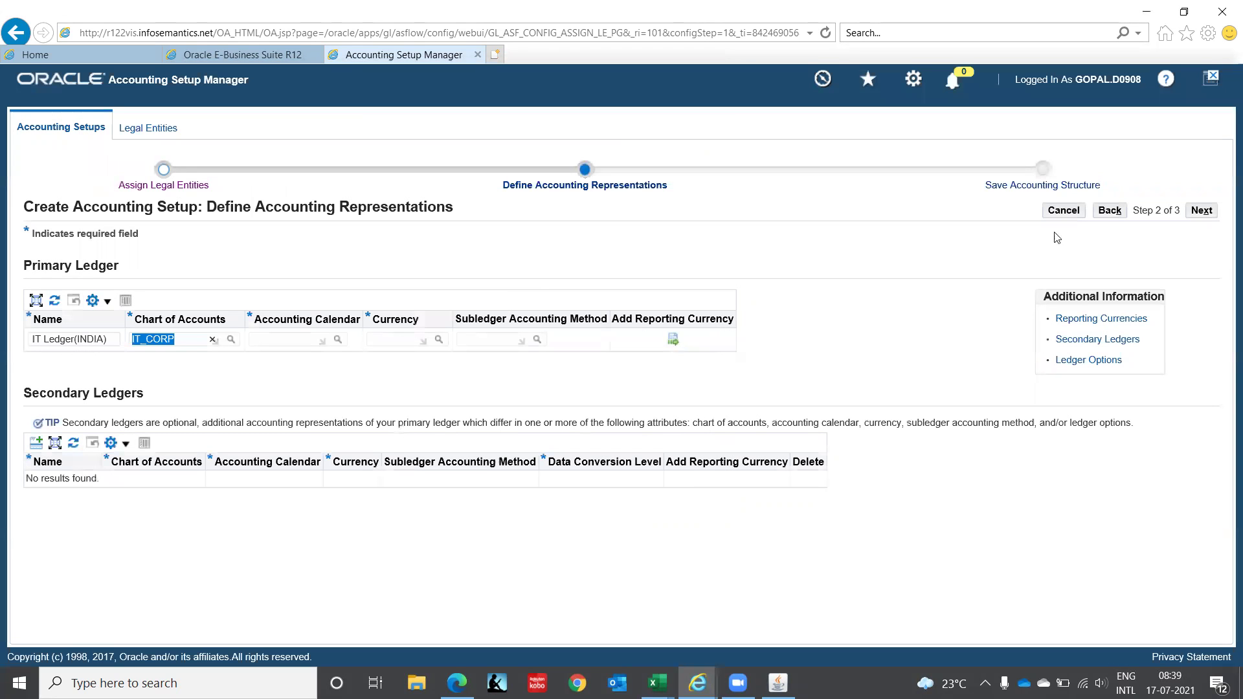
# - Cancel the accounting setup, close its page and open the Key Flexfield Segments form in Oracle Applications
pyautogui.click(1071, 217)
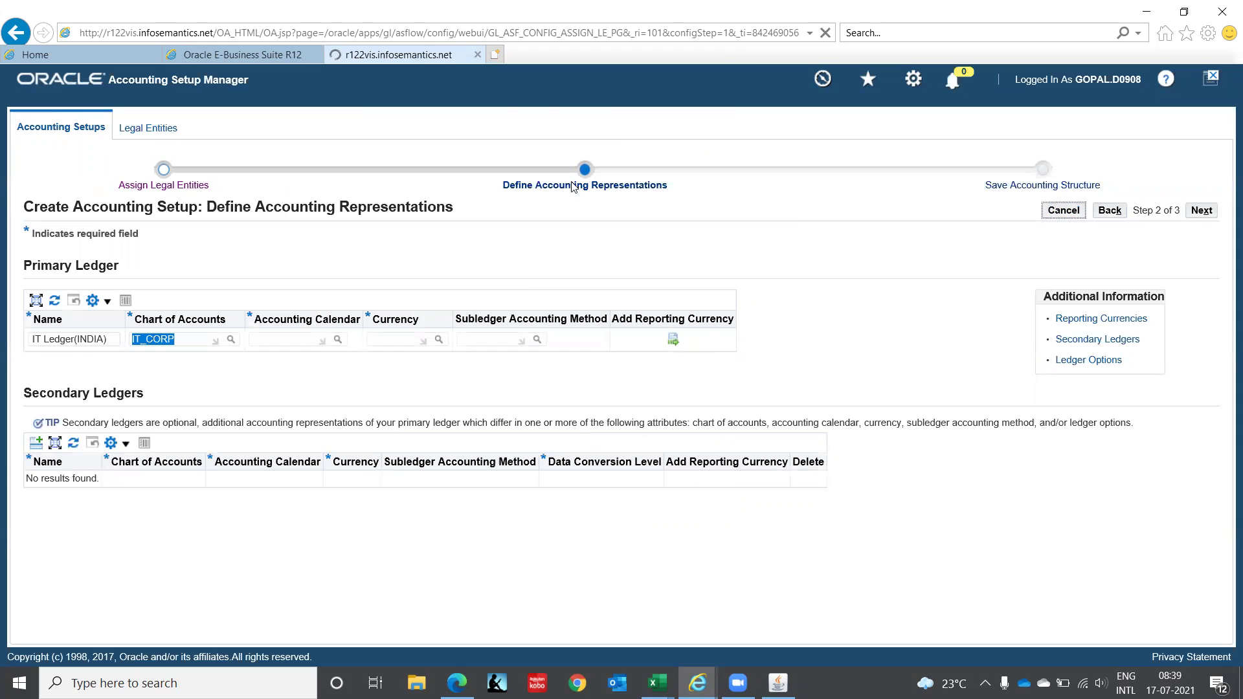
pyautogui.click(478, 55)
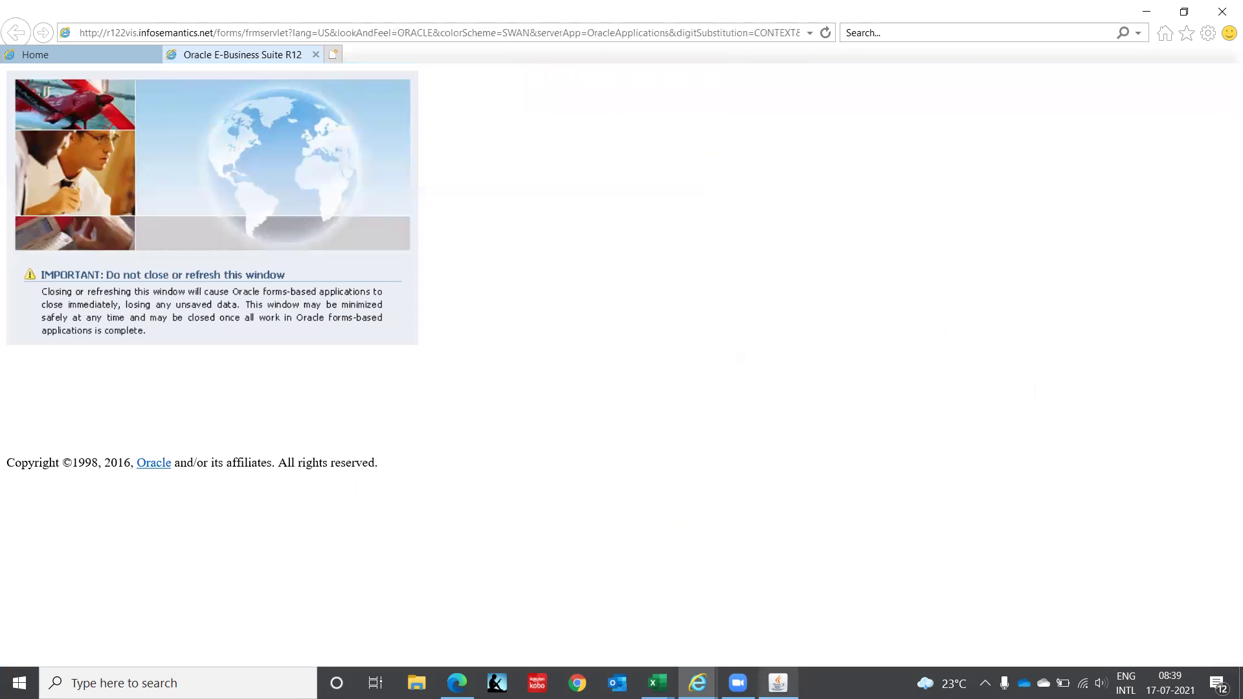
pyautogui.click(777, 683)
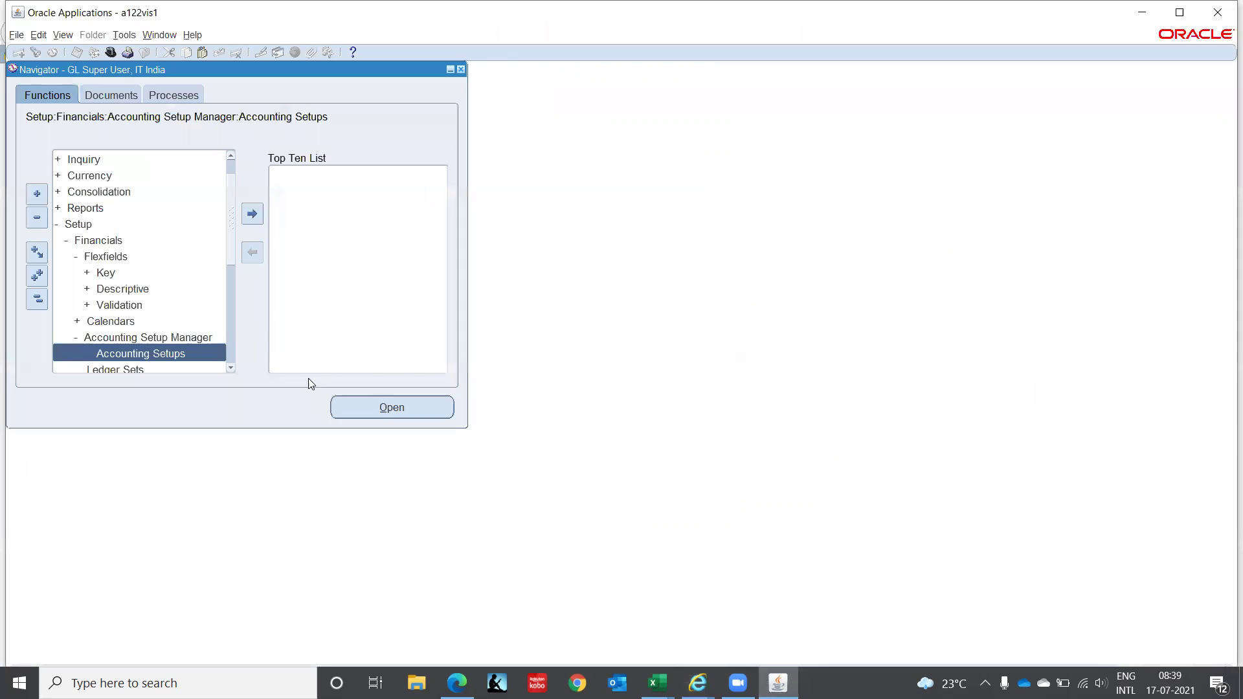
pyautogui.click(107, 274)
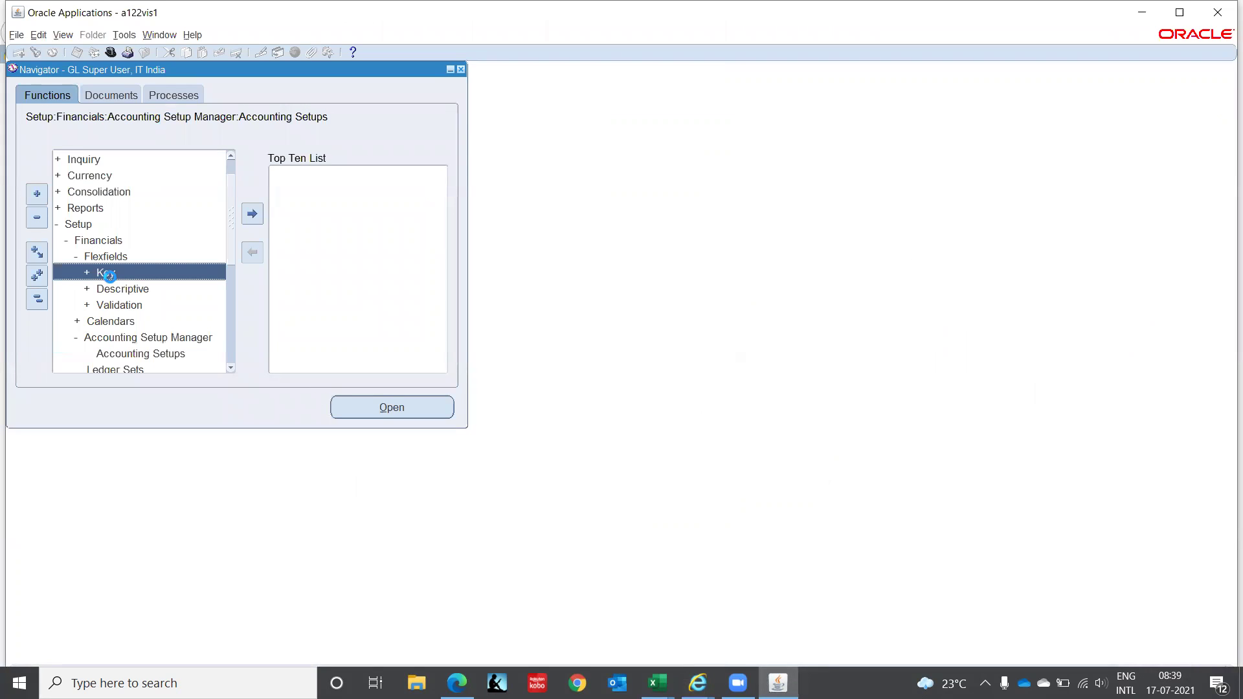
pyautogui.click(129, 318)
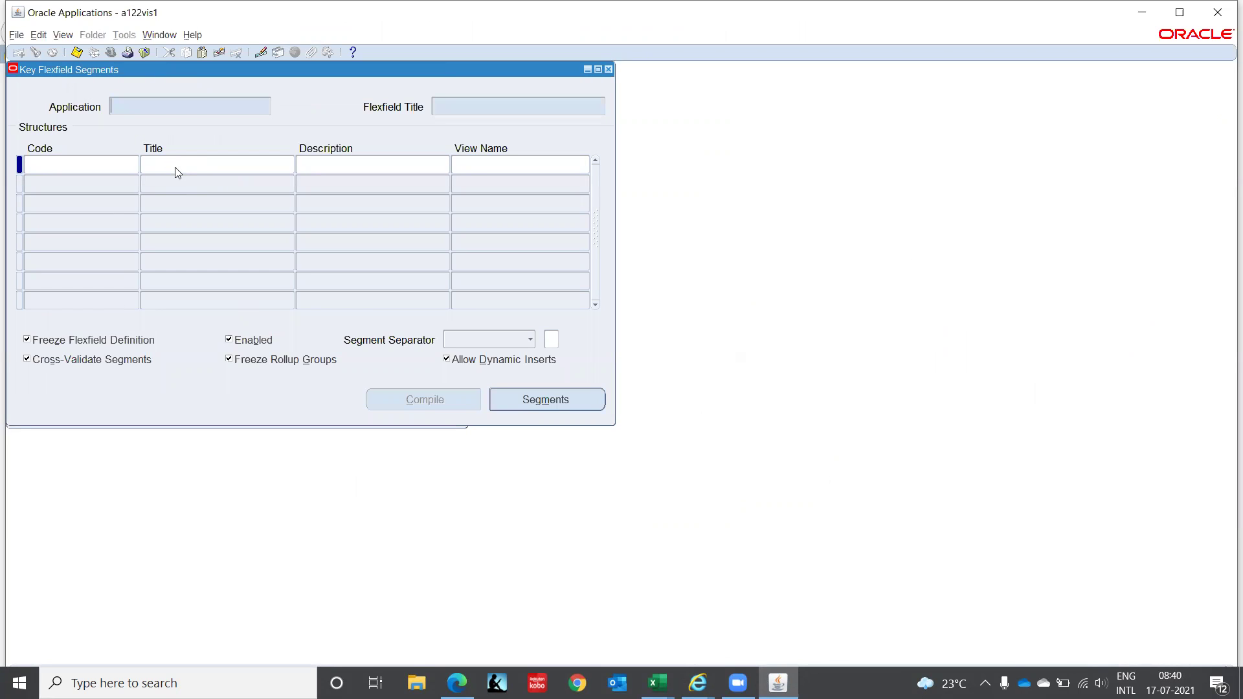
# - Query the General Ledger Accounting Flexfield and find its structures whose code matches IT%
pyautogui.write('Gener%')
pyautogui.press('Tab')
pyautogui.write('Acc')
pyautogui.hotkey('ctrl', 'F11')
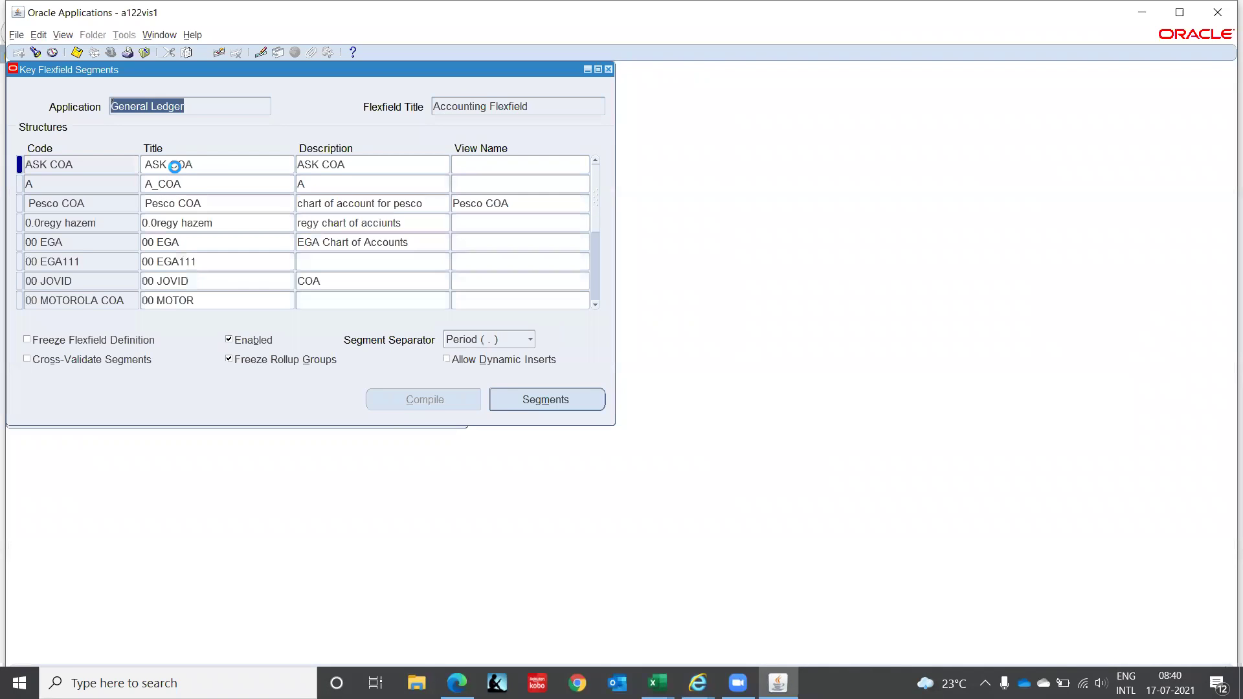
pyautogui.click(86, 170)
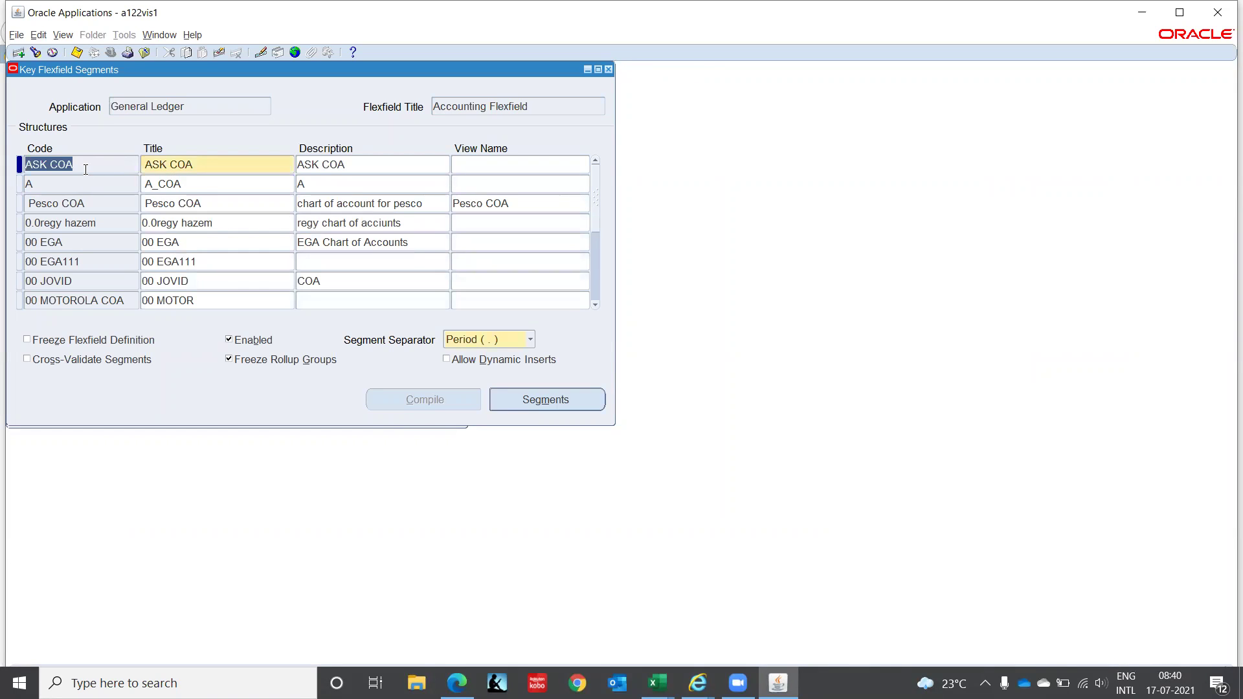
pyautogui.press('F11')
pyautogui.write('IT%')
pyautogui.hotkey('ctrl', 'F11')
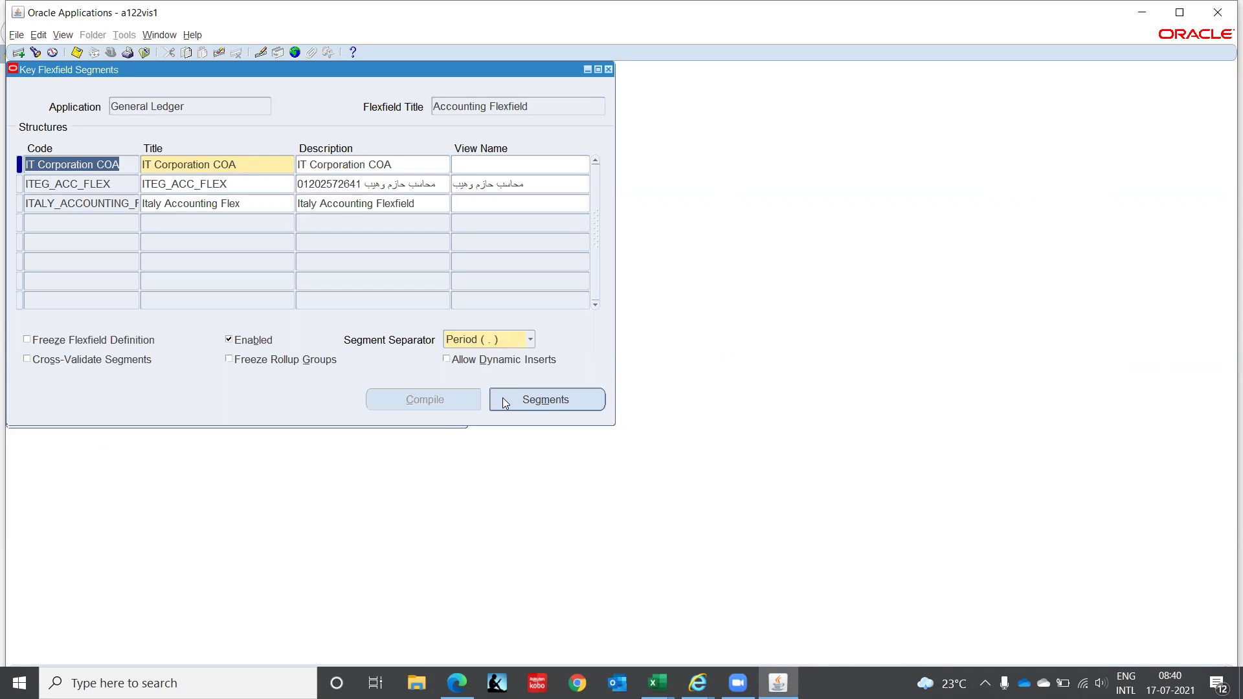
# - Allow dynamic inserts, freeze the flexfield definition and compile the IT Corporation COA structure, acknowledging the notes
pyautogui.click(452, 364)
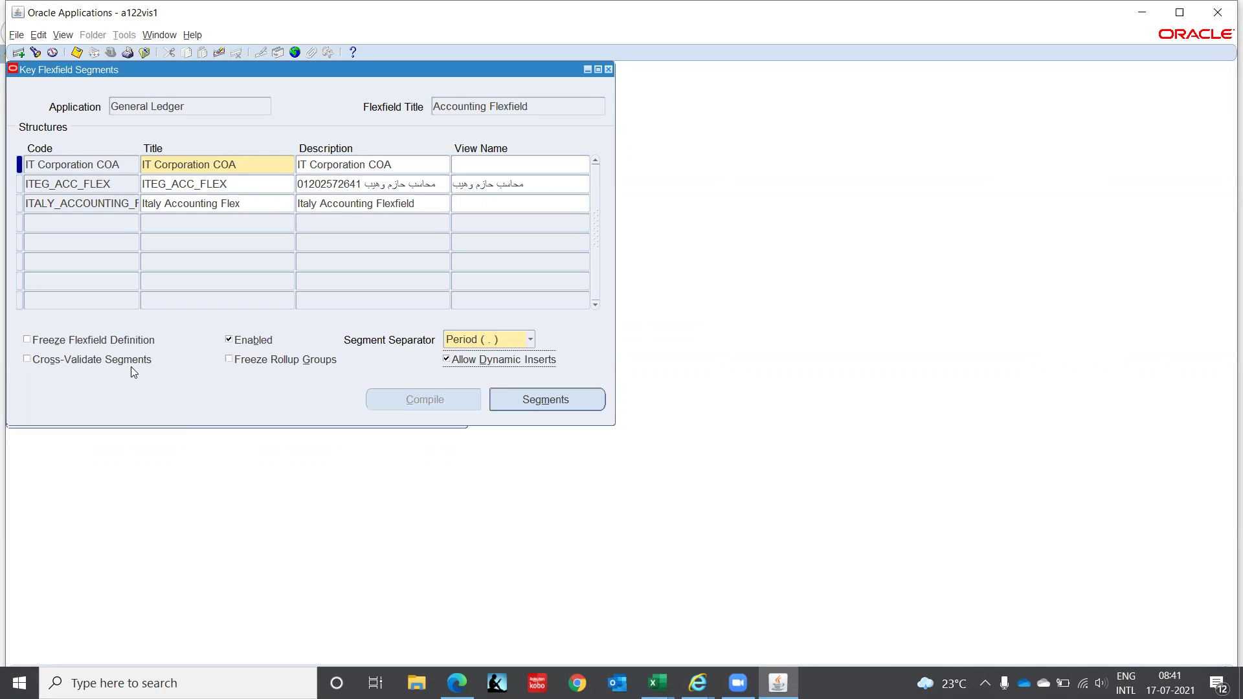
pyautogui.click(28, 340)
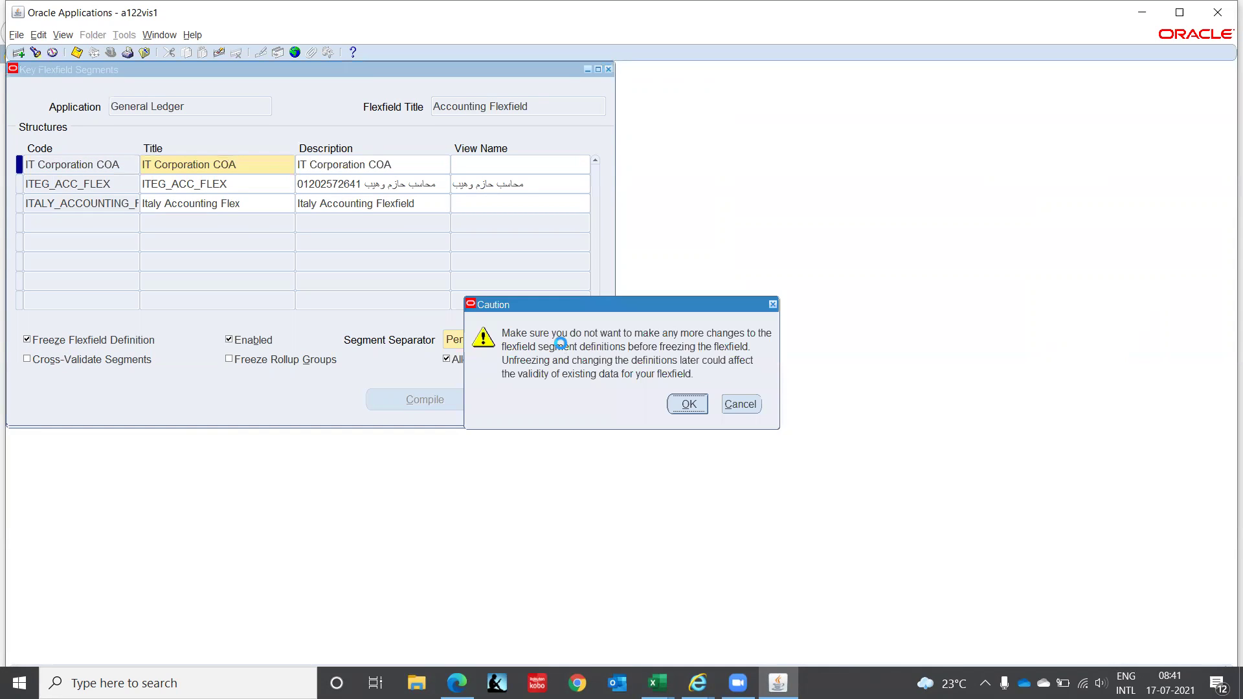
pyautogui.click(680, 408)
pyautogui.click(424, 400)
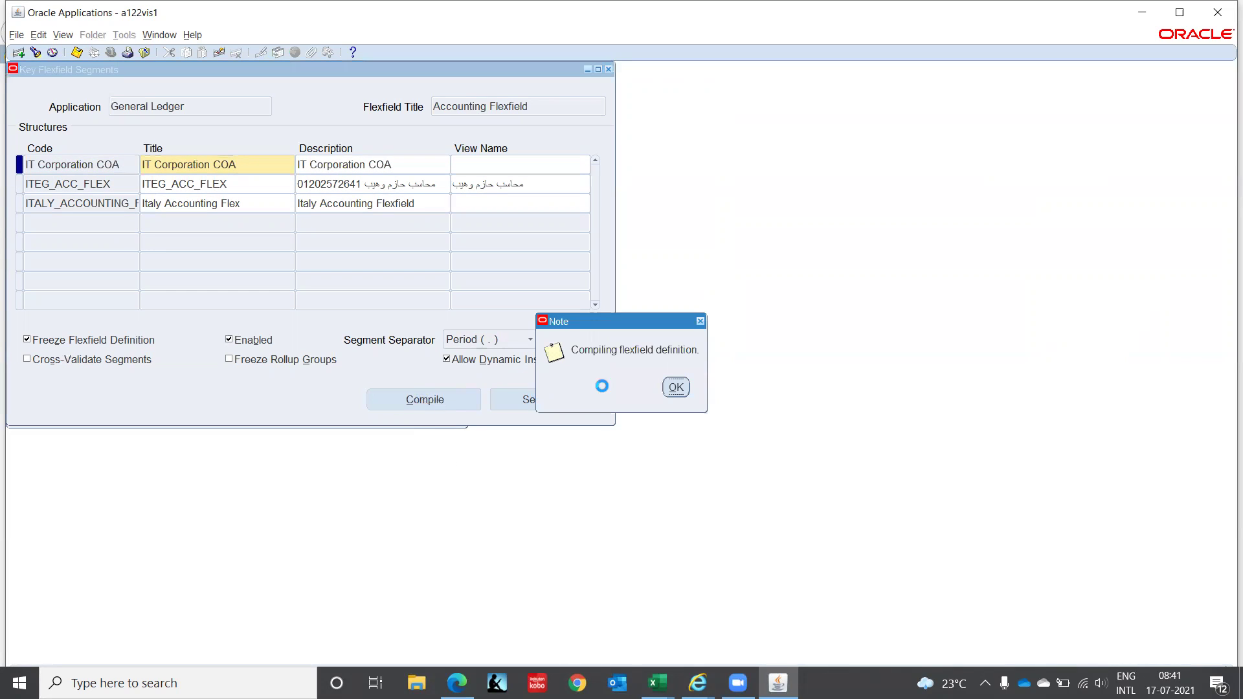
pyautogui.click(675, 388)
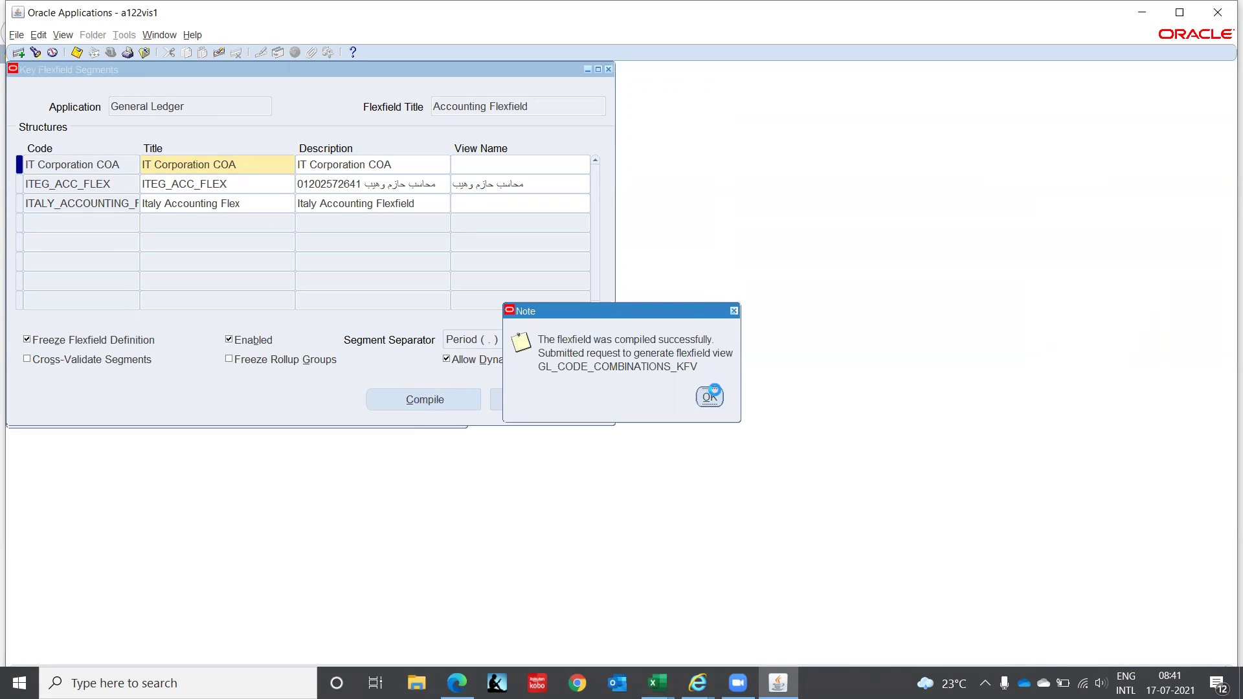
pyautogui.click(710, 397)
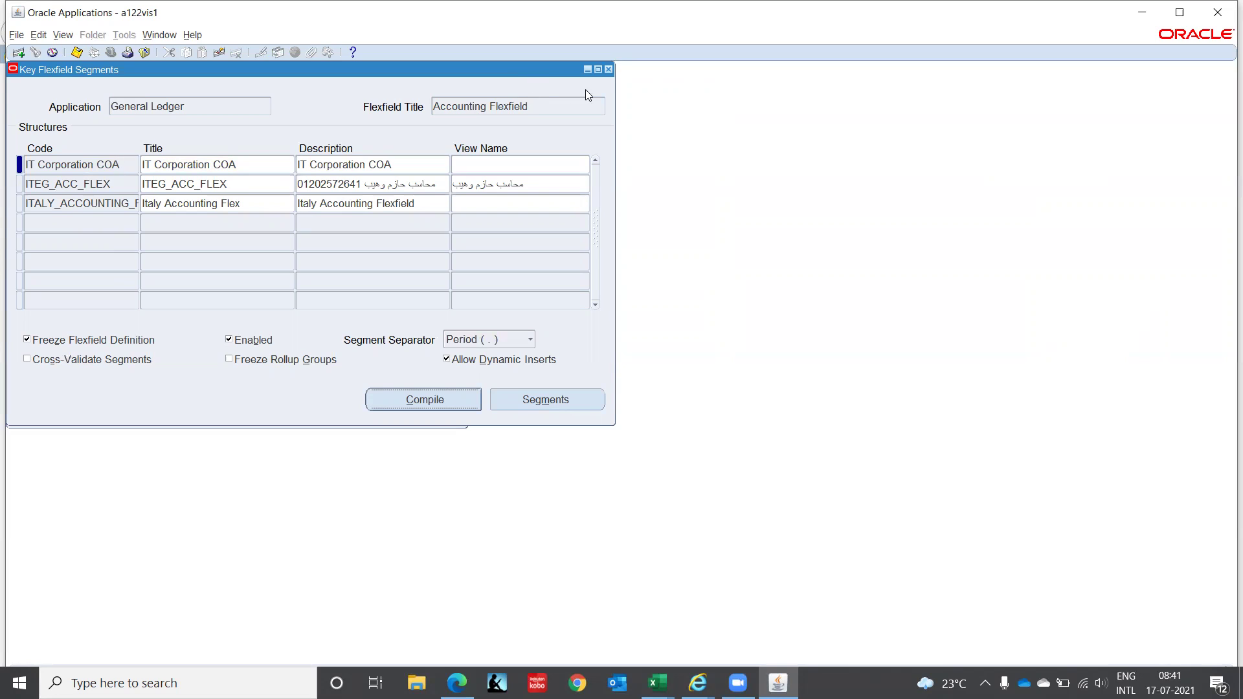
# - Close the key flexfield segments form and reopen Accounting Setups from the Accounting Setup Manager in the browser
pyautogui.click(608, 69)
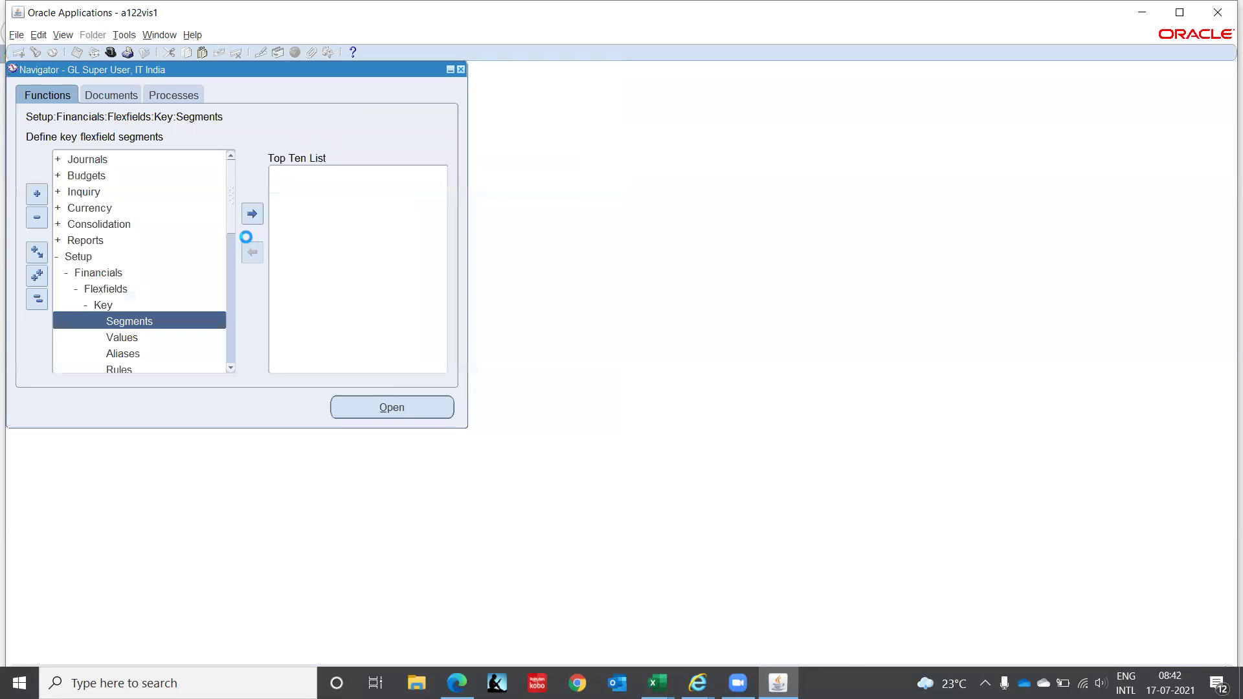
pyautogui.click(231, 368)
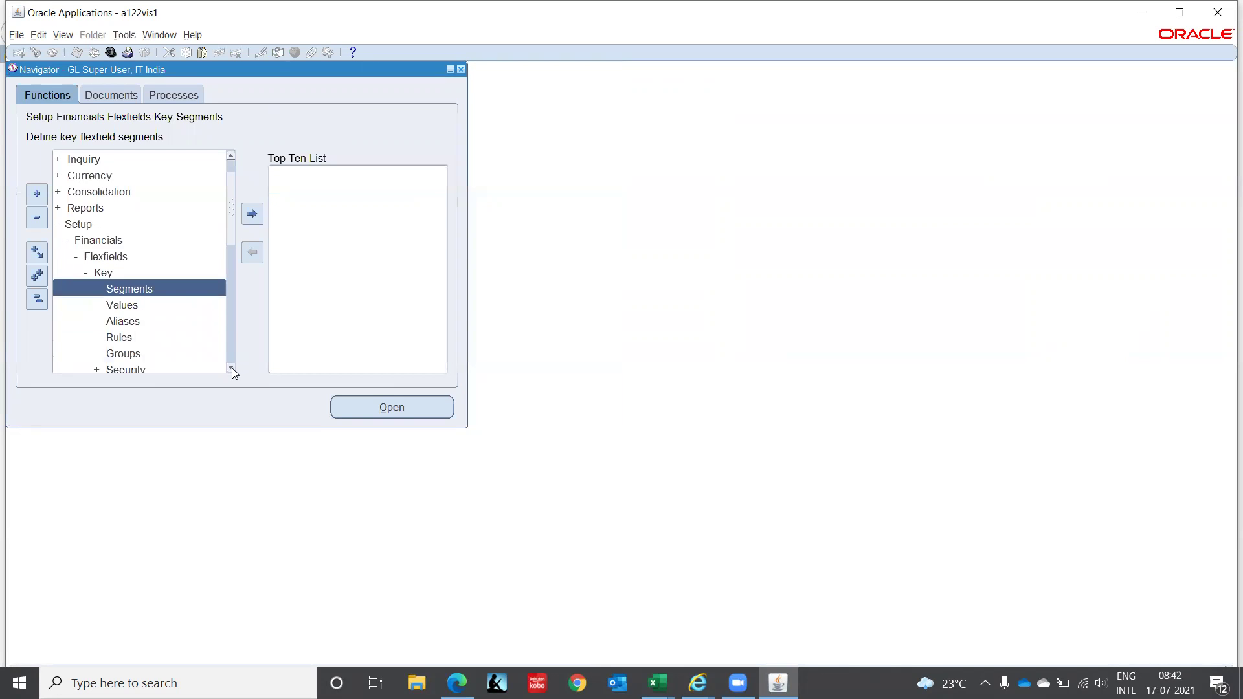
pyautogui.doubleClick(137, 321)
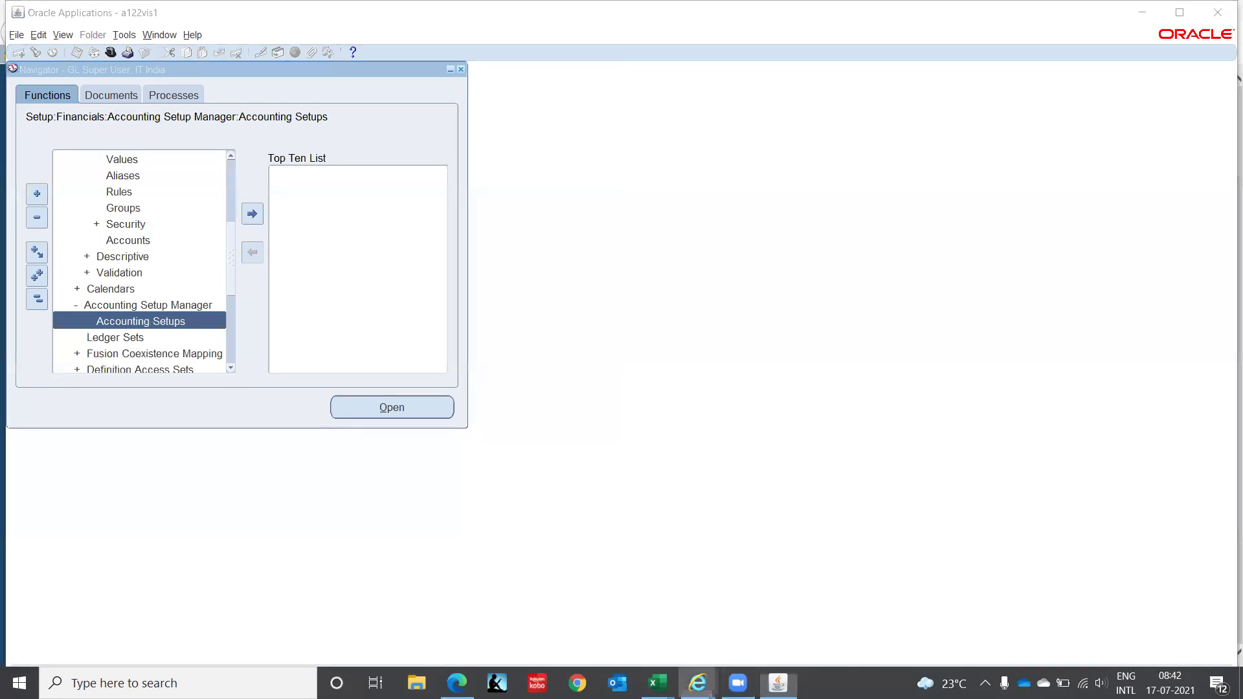
pyautogui.click(868, 632)
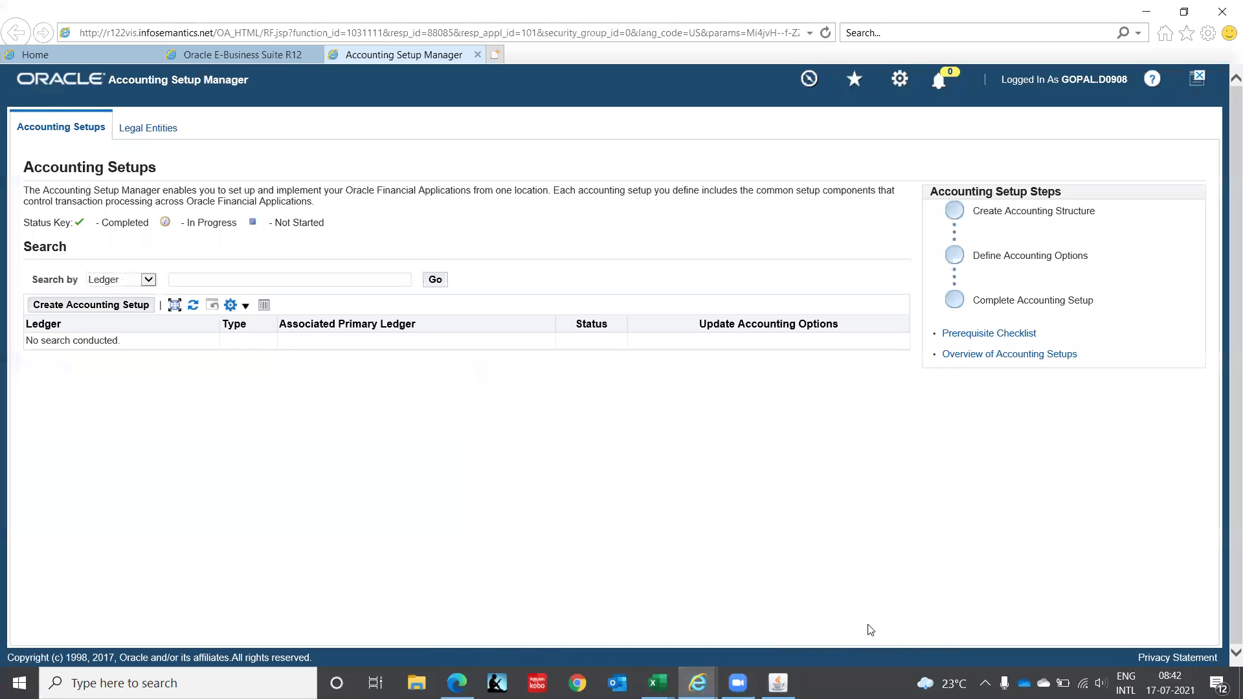
# - Start a new accounting setup with the legal entity IT Private Limited and proceed to defining accounting representations
pyautogui.click(129, 305)
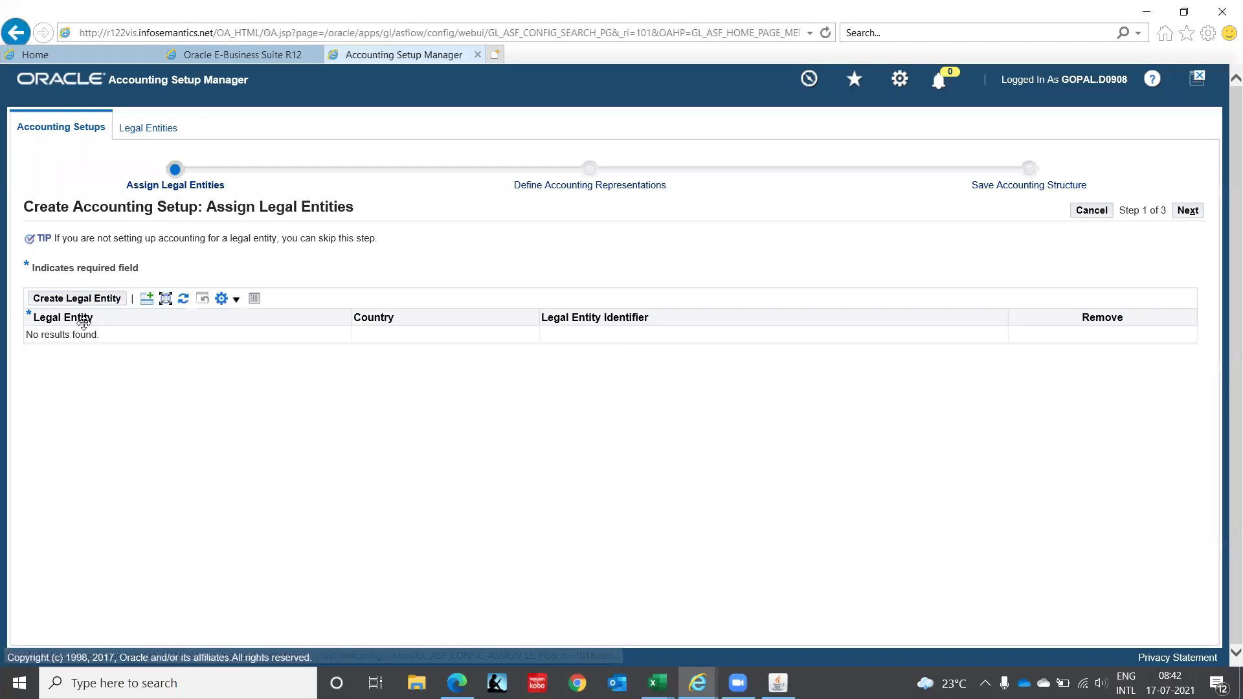
pyautogui.click(149, 298)
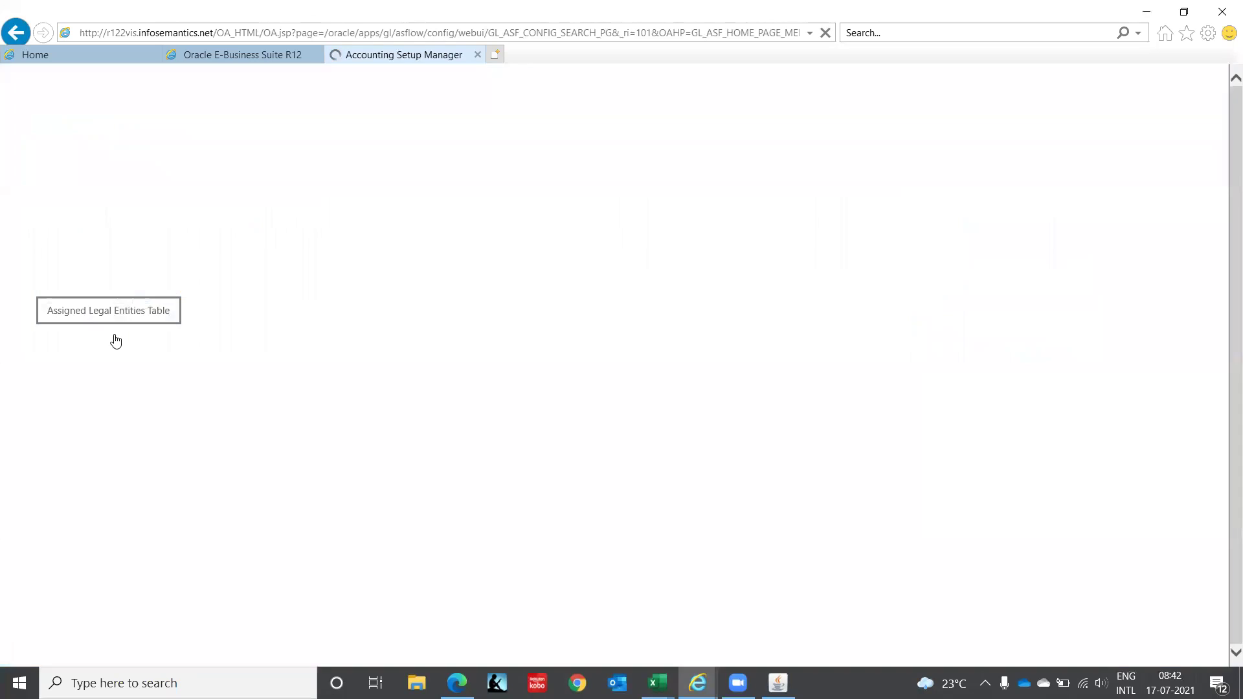
pyautogui.write('IT Private Limited')
pyautogui.press('Tab')
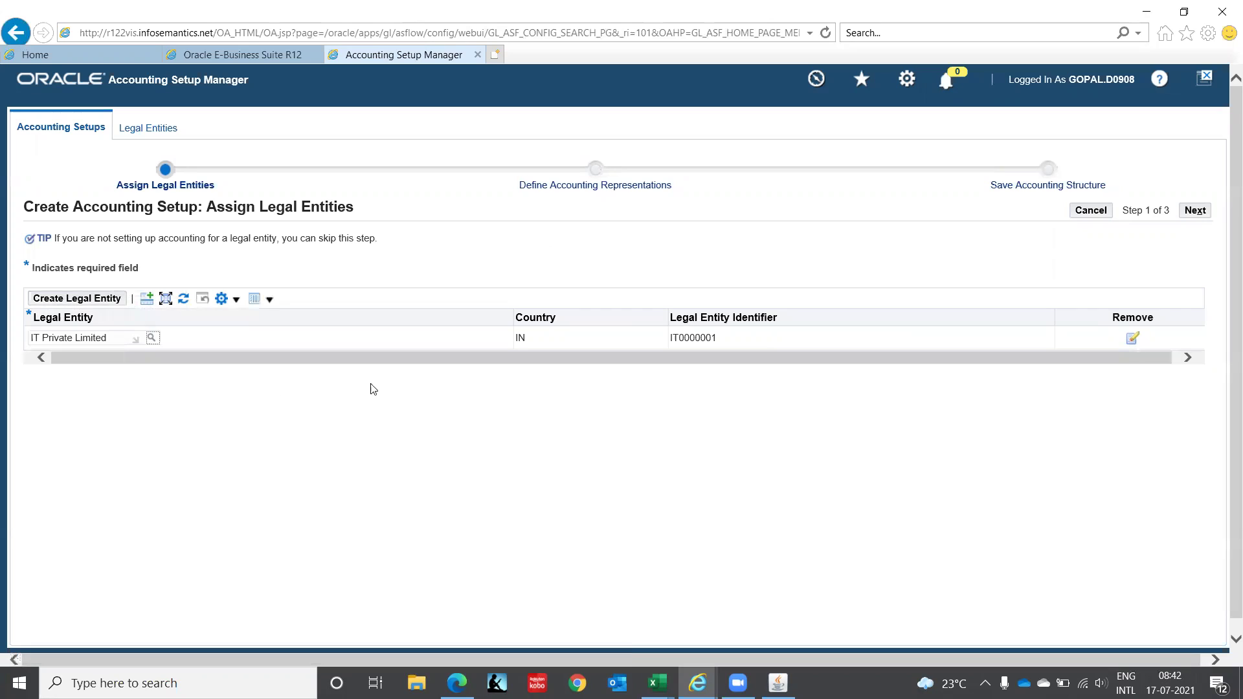
pyautogui.click(1197, 211)
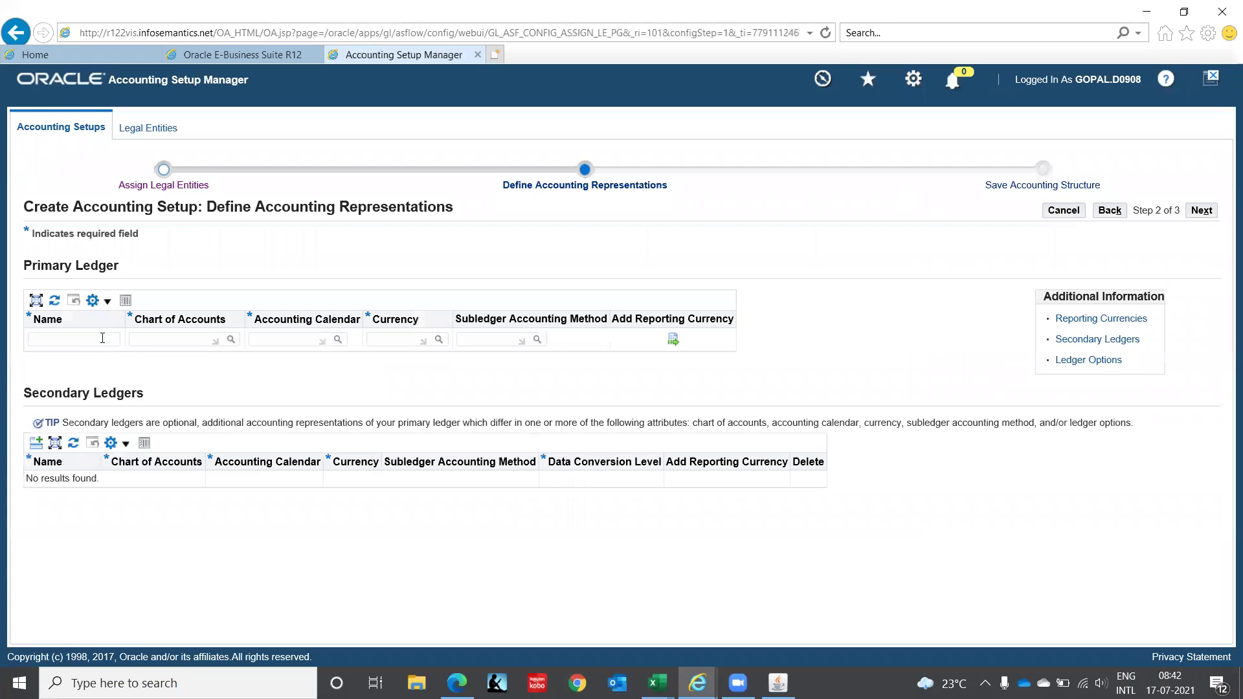
# - Name the primary ledger IT Ledger(INDIA) and set its chart of accounts to IT Corporation COA
pyautogui.click(93, 339)
pyautogui.write('IT Ledger(INDIA)')
pyautogui.press('Tab')
pyautogui.write('IT Corp')
pyautogui.press('Tab')
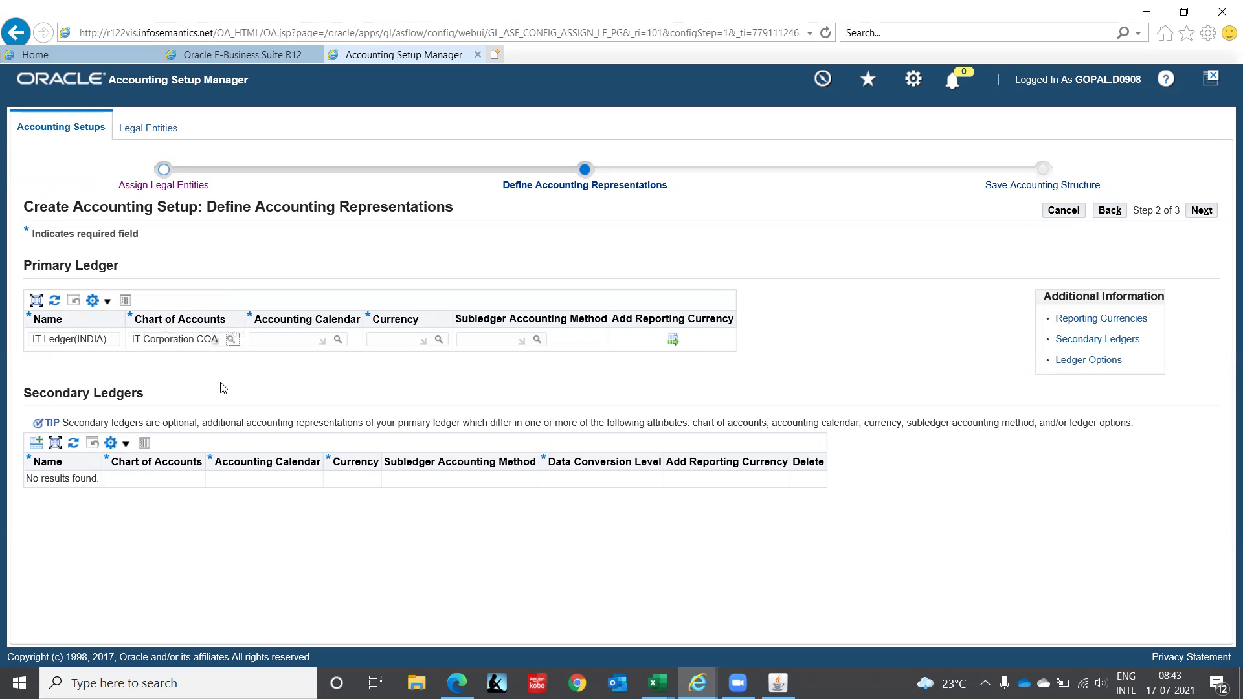
# - Set the primary ledger's accounting calendar to IT_CORP_MONTHLY and its currency to INR (Indian Rupee)
pyautogui.click(302, 340)
pyautogui.write('IT_')
pyautogui.press('Tab')
pyautogui.click(396, 340)
pyautogui.write('INR')
pyautogui.press('Tab')
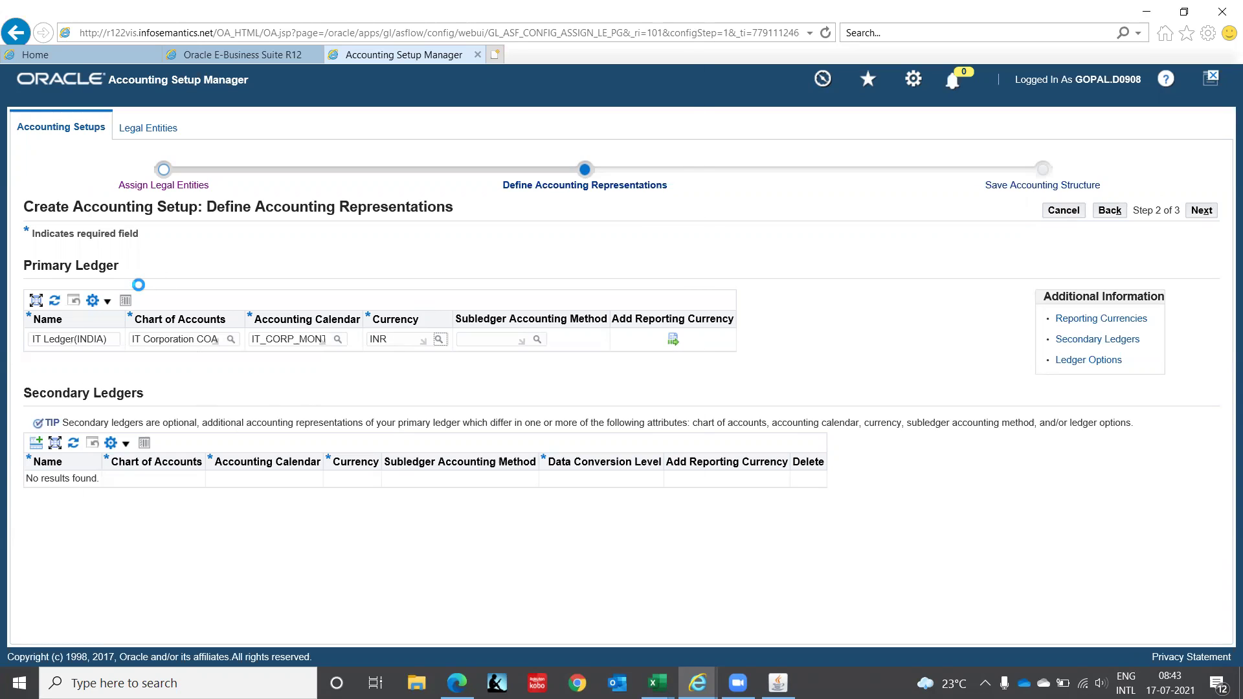
pyautogui.press('Return')
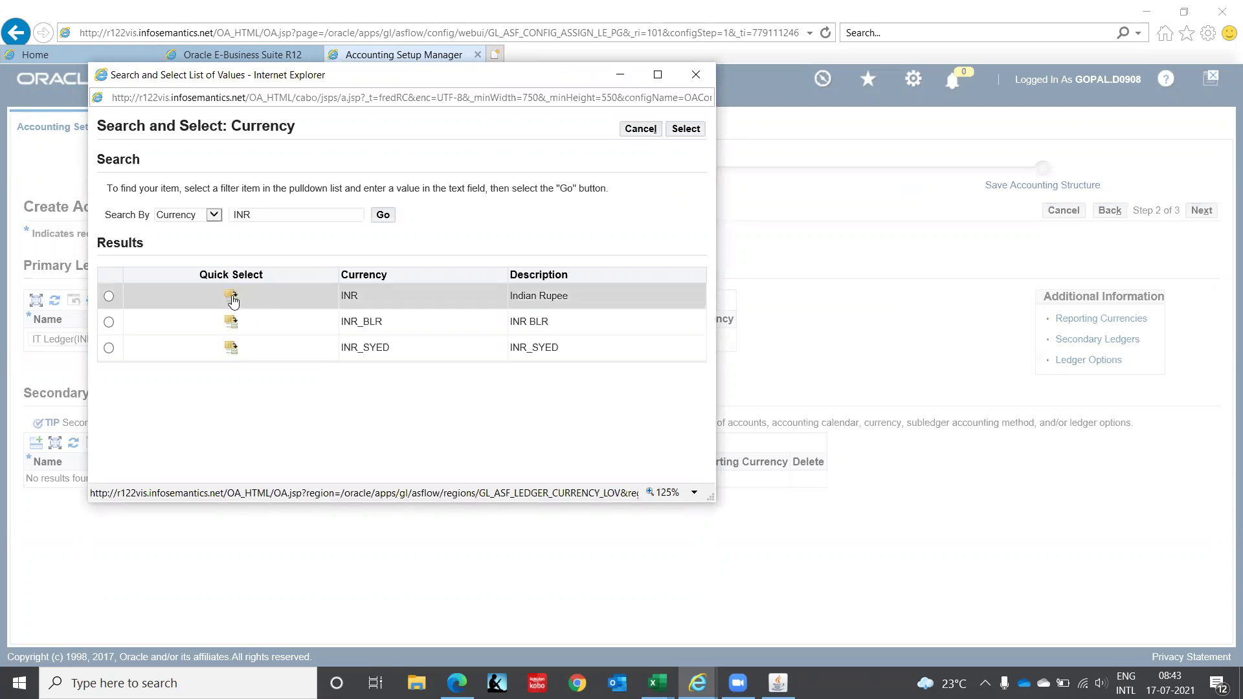
pyautogui.click(231, 296)
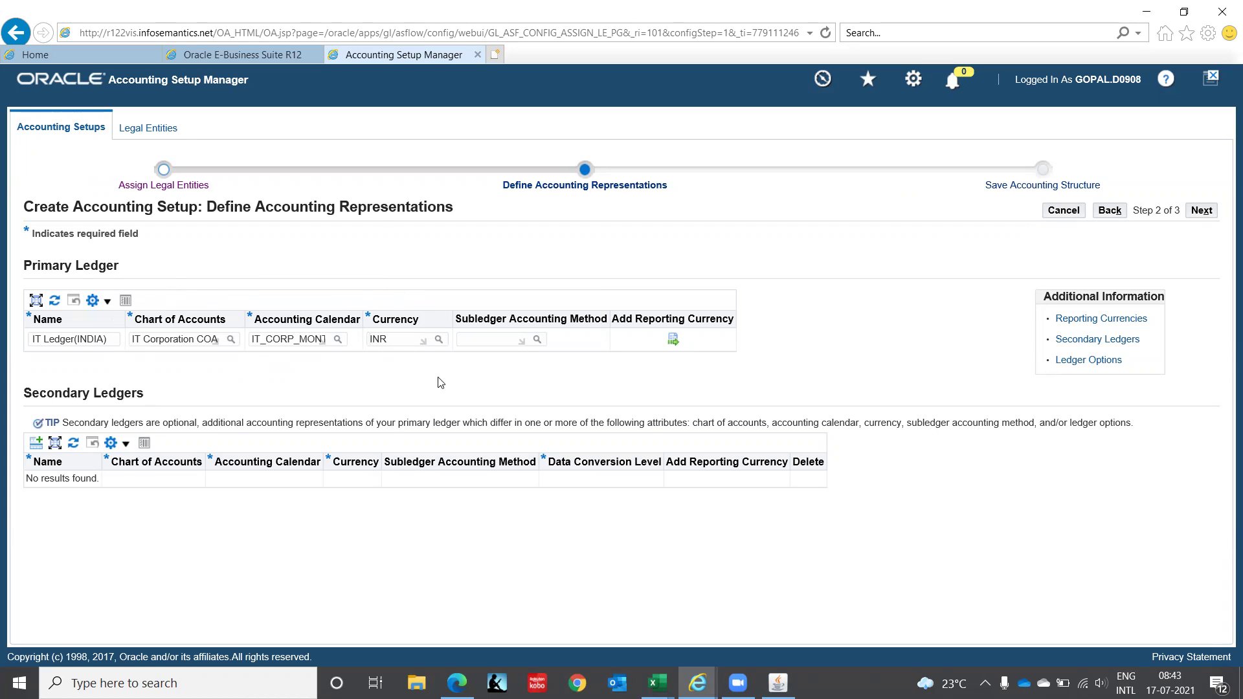
# - Choose the Oracle-owned Standard Accrual as the primary ledger's subledger accounting method
pyautogui.click(471, 336)
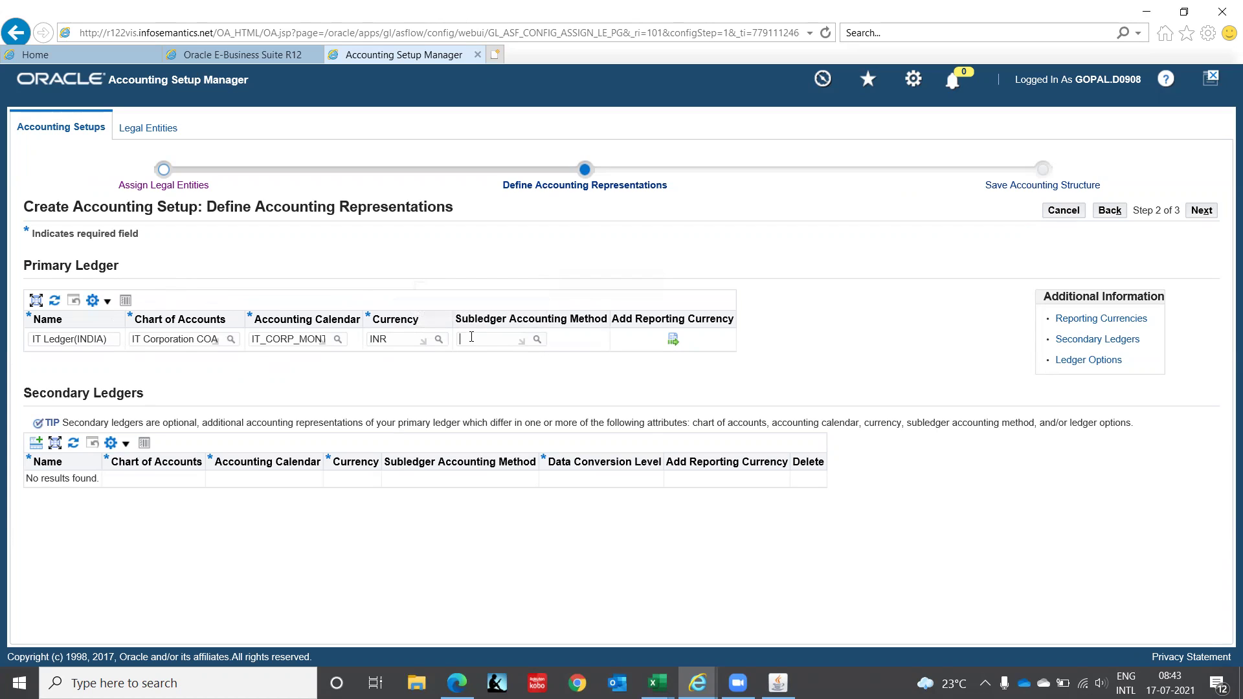
pyautogui.click(537, 340)
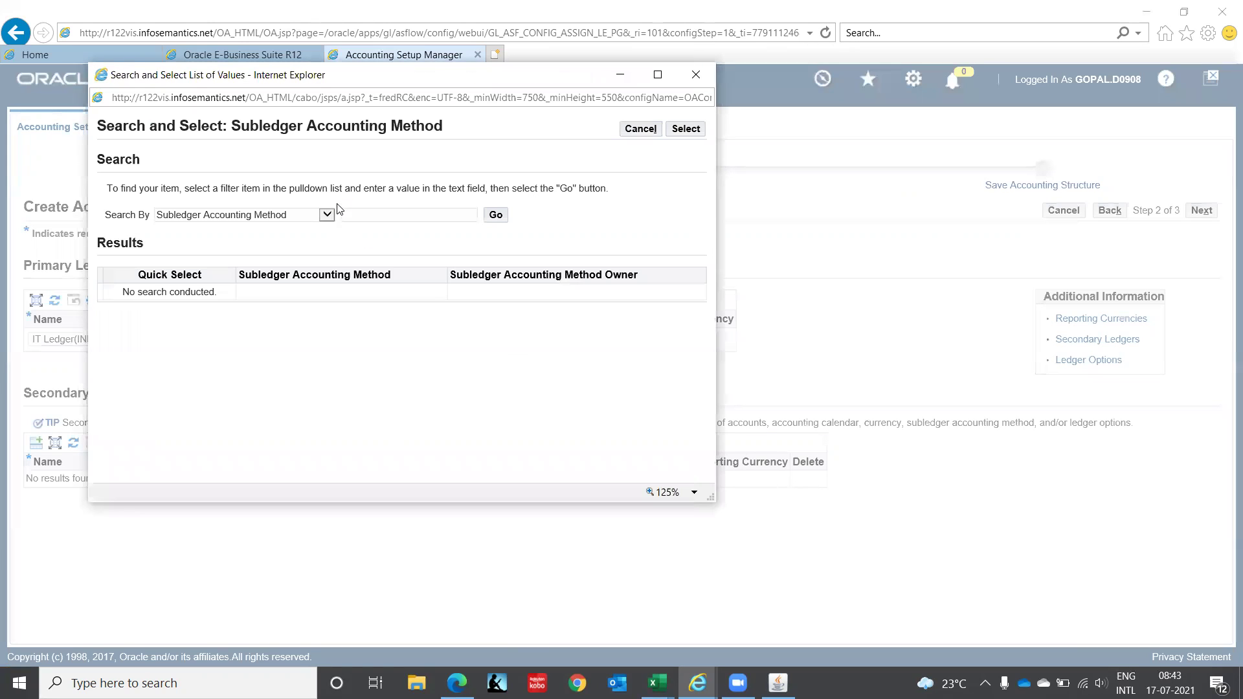
pyautogui.click(496, 217)
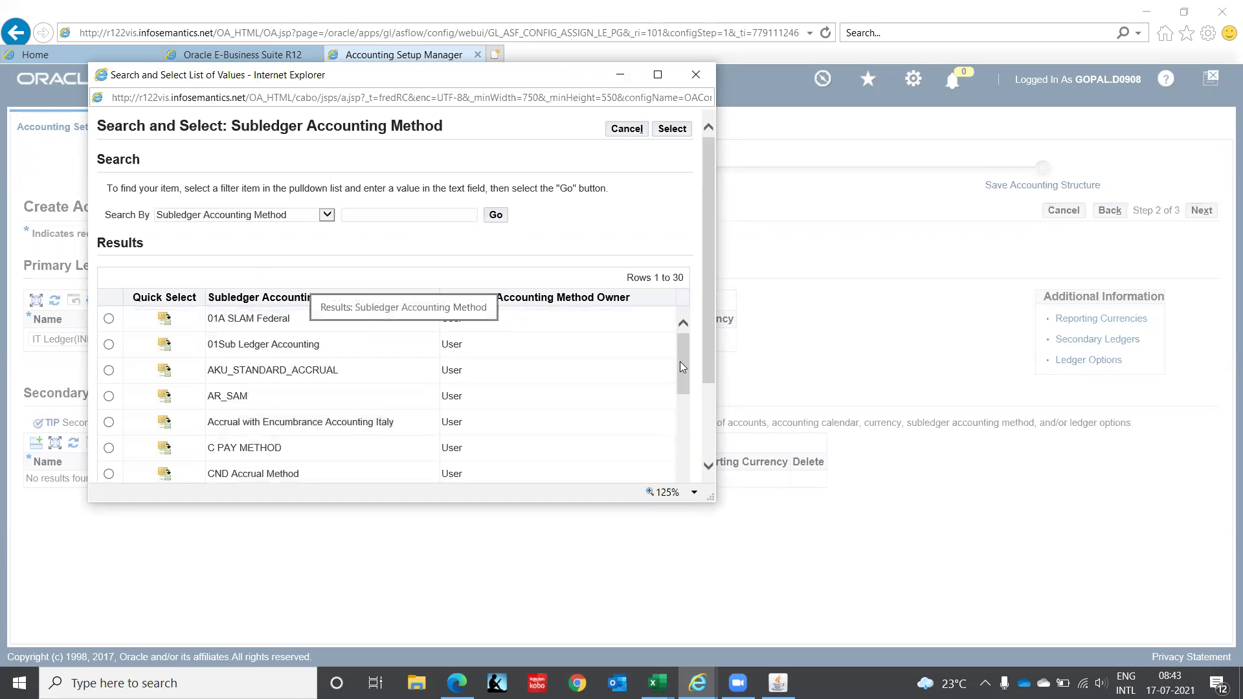
pyautogui.moveTo(681, 366); pyautogui.dragTo(686, 476)
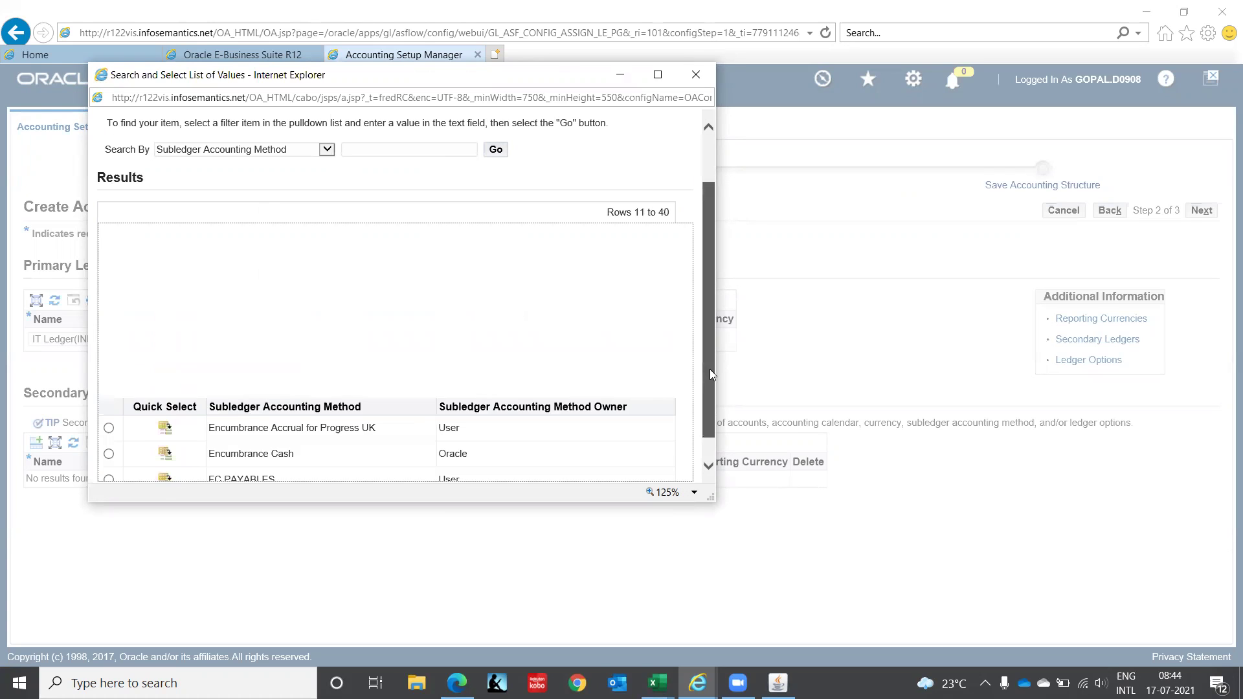
pyautogui.moveTo(710, 372); pyautogui.dragTo(710, 460)
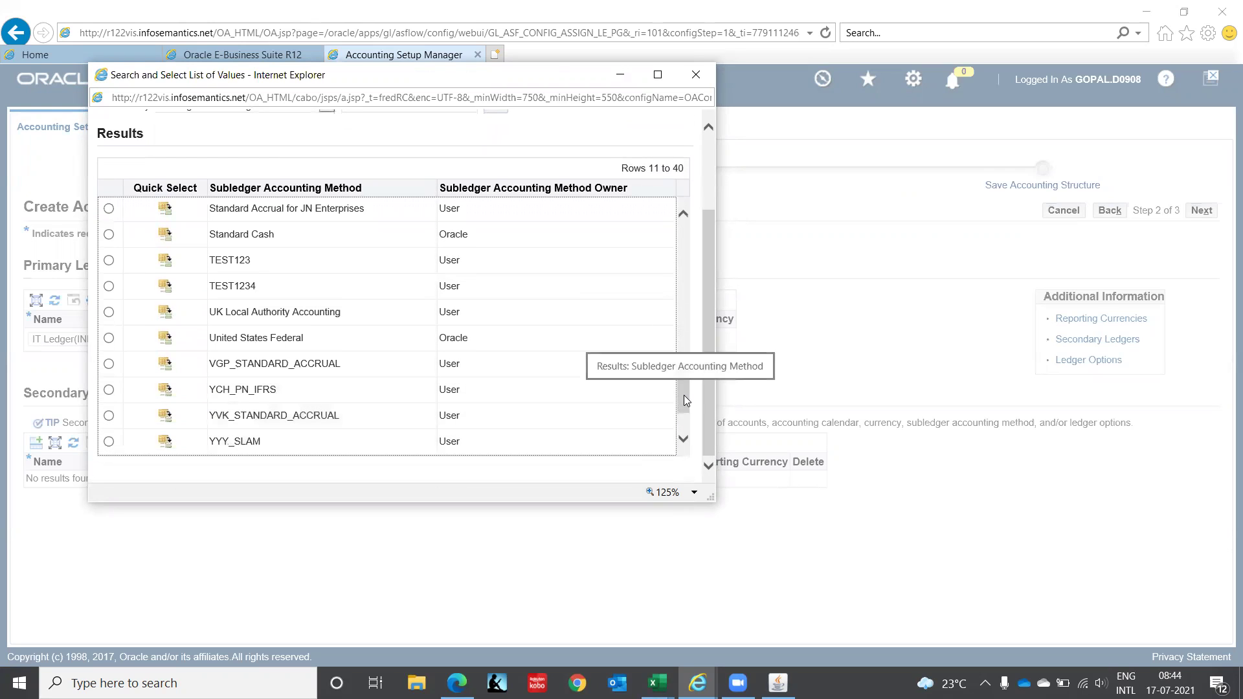
pyautogui.moveTo(683, 395); pyautogui.dragTo(683, 365)
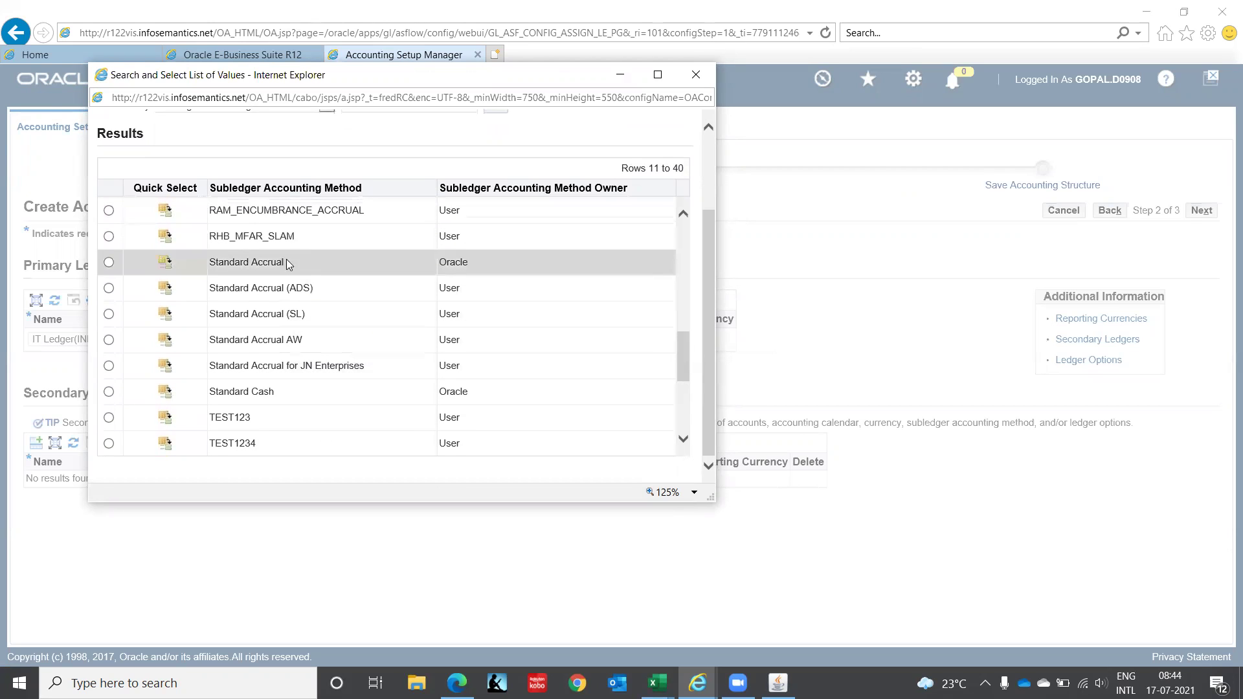
pyautogui.click(166, 263)
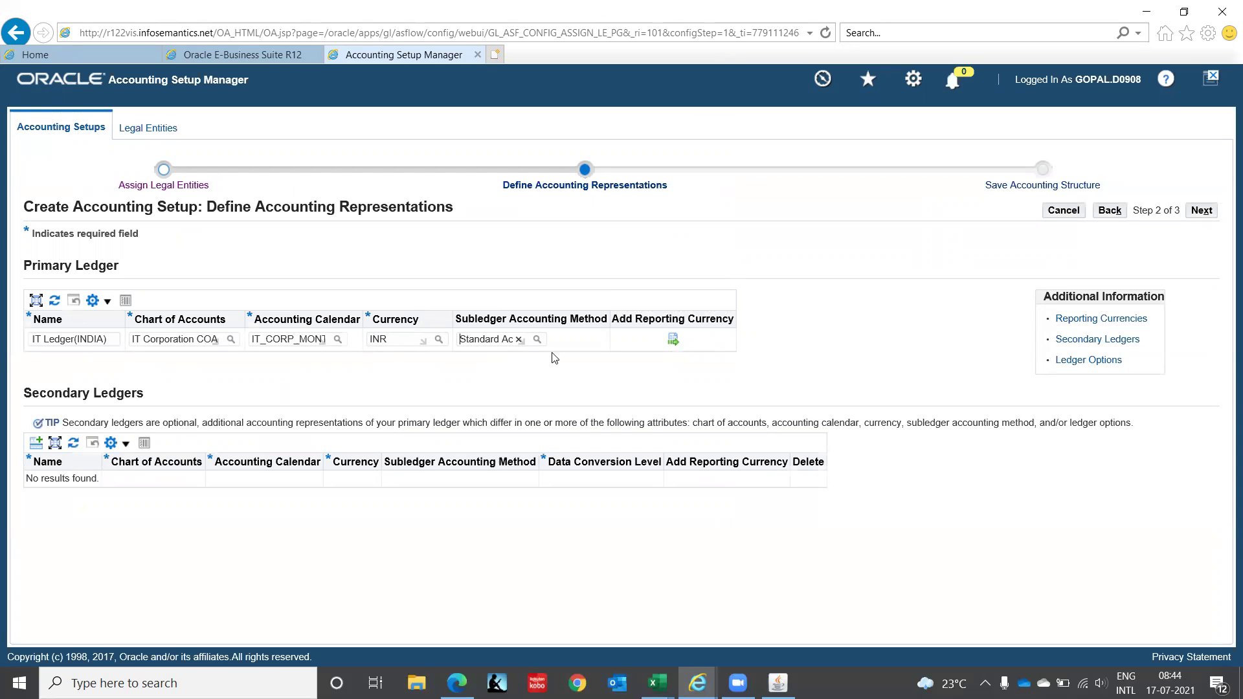
# - Add USD as a reporting currency of the primary ledger with the Subledger conversion level and apply it
pyautogui.click(673, 340)
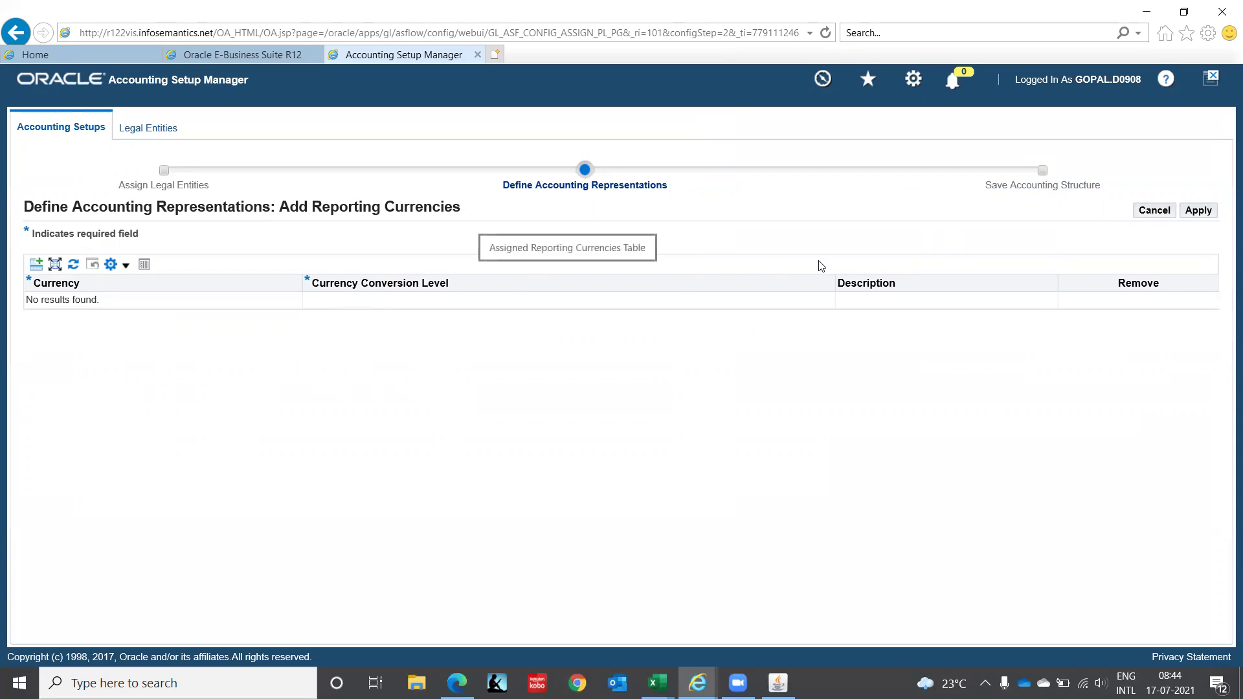
pyautogui.click(36, 267)
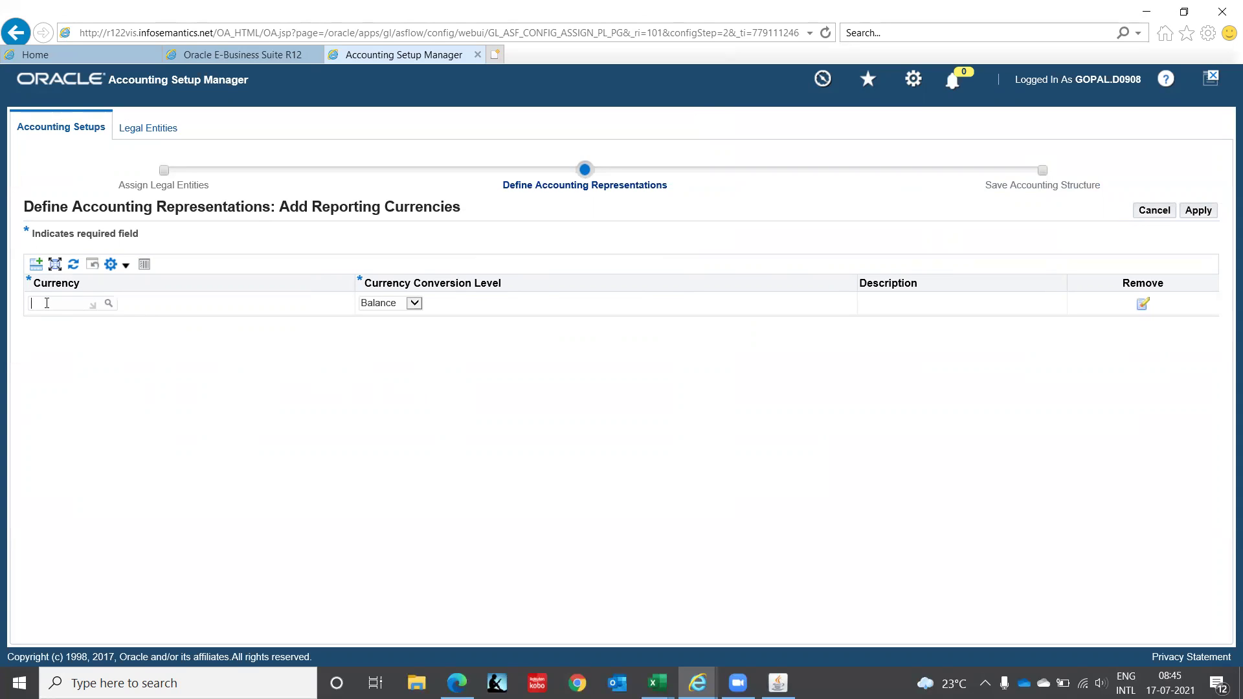
pyautogui.write('USD')
pyautogui.press('Tab')
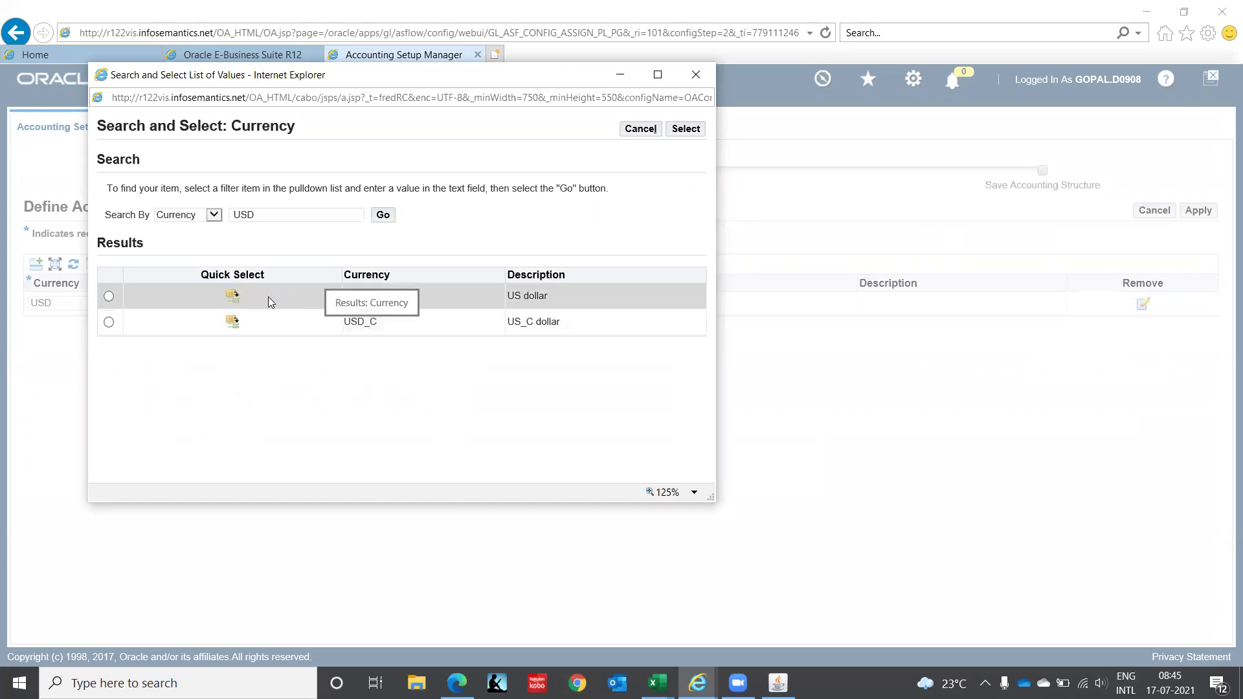
pyautogui.click(233, 301)
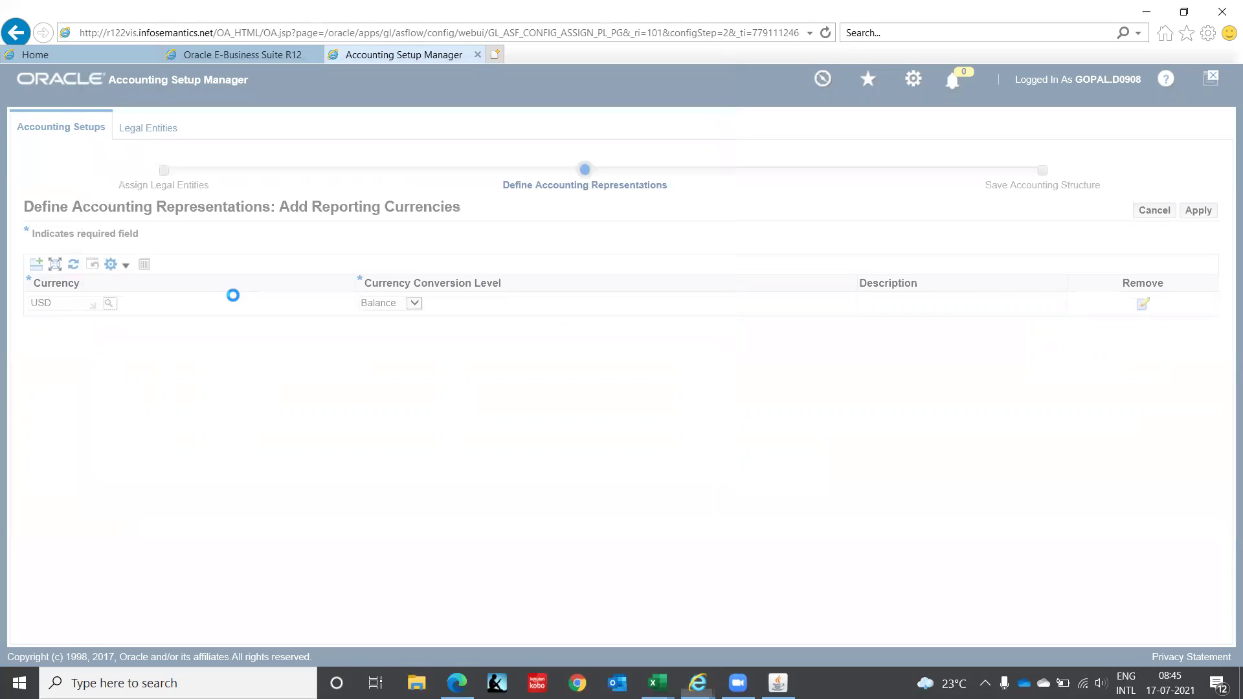
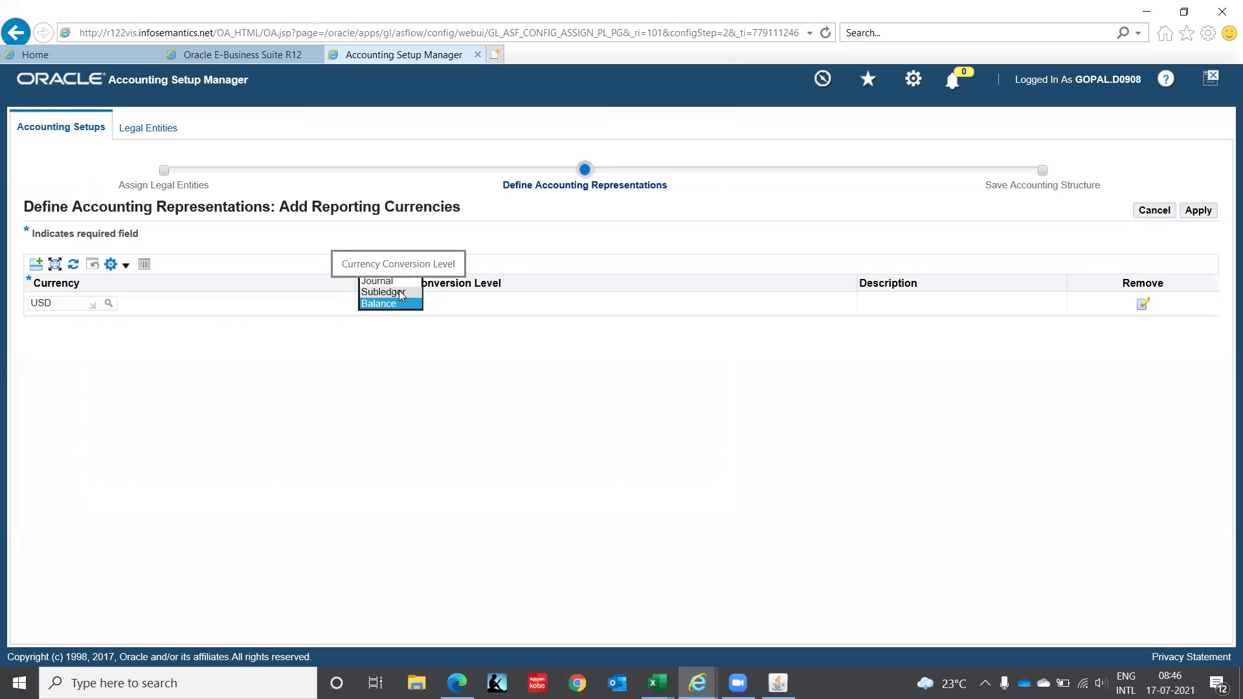
pyautogui.click(399, 295)
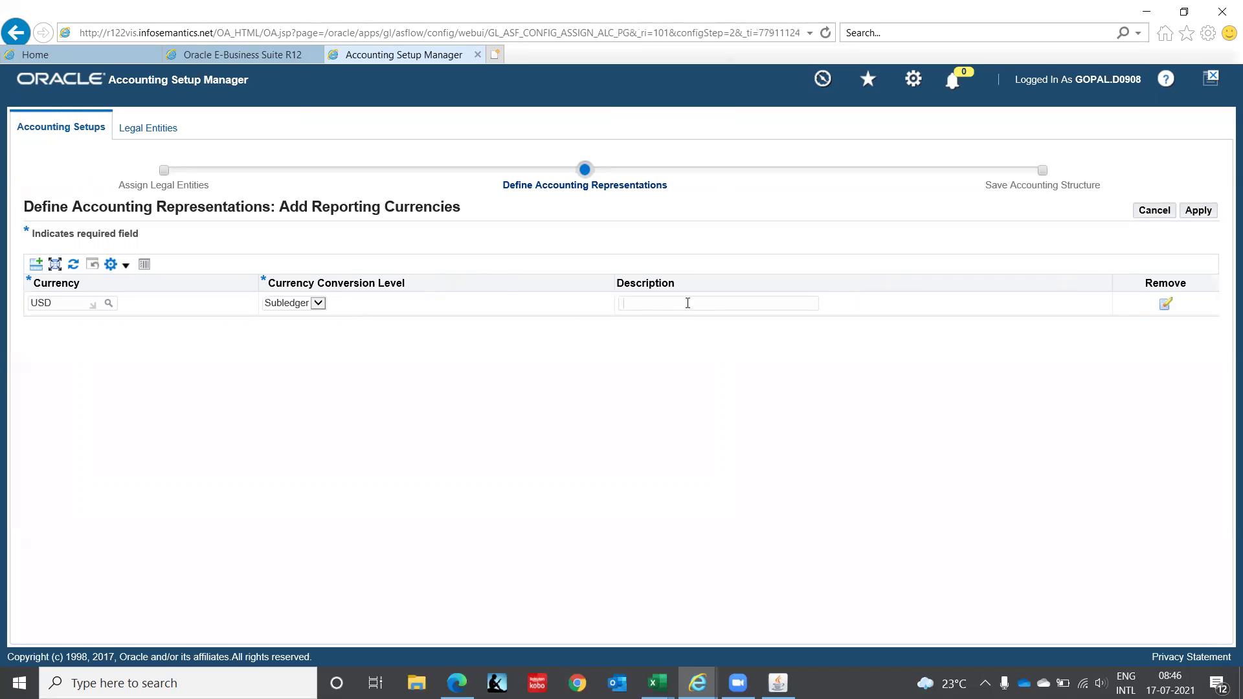
pyautogui.click(1197, 213)
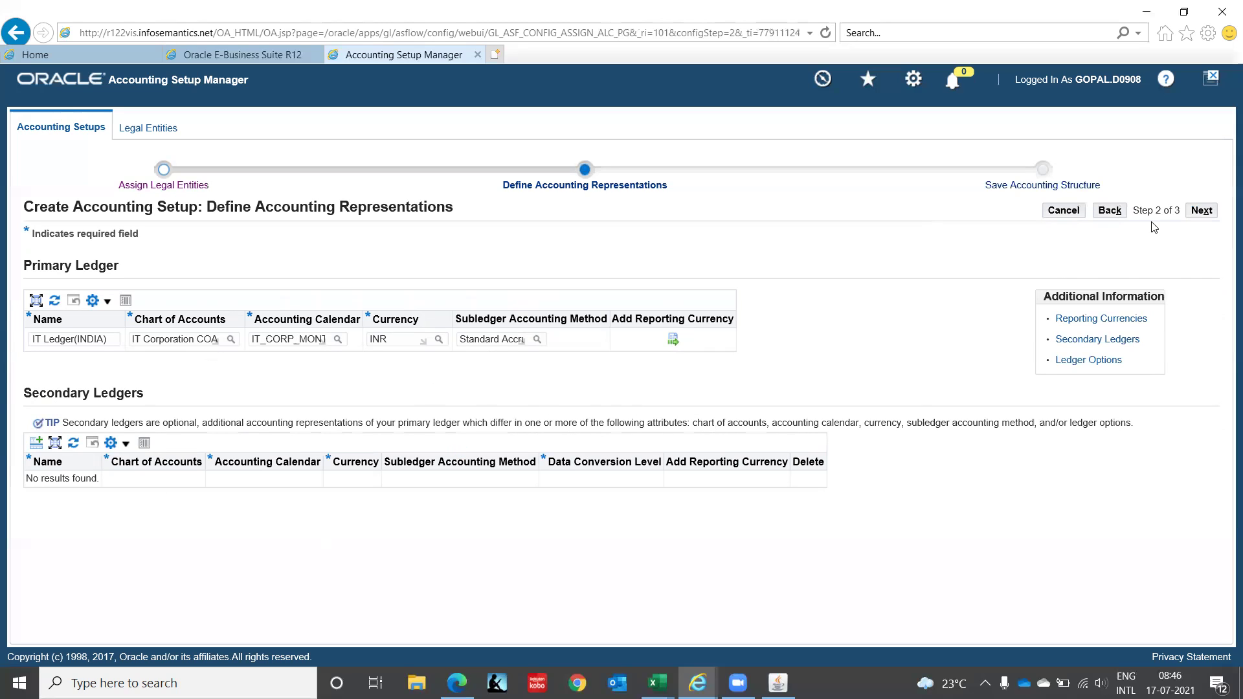
# - Proceed to the accounting structure review, save the setup and continue to defining its accounting options
pyautogui.click(1196, 214)
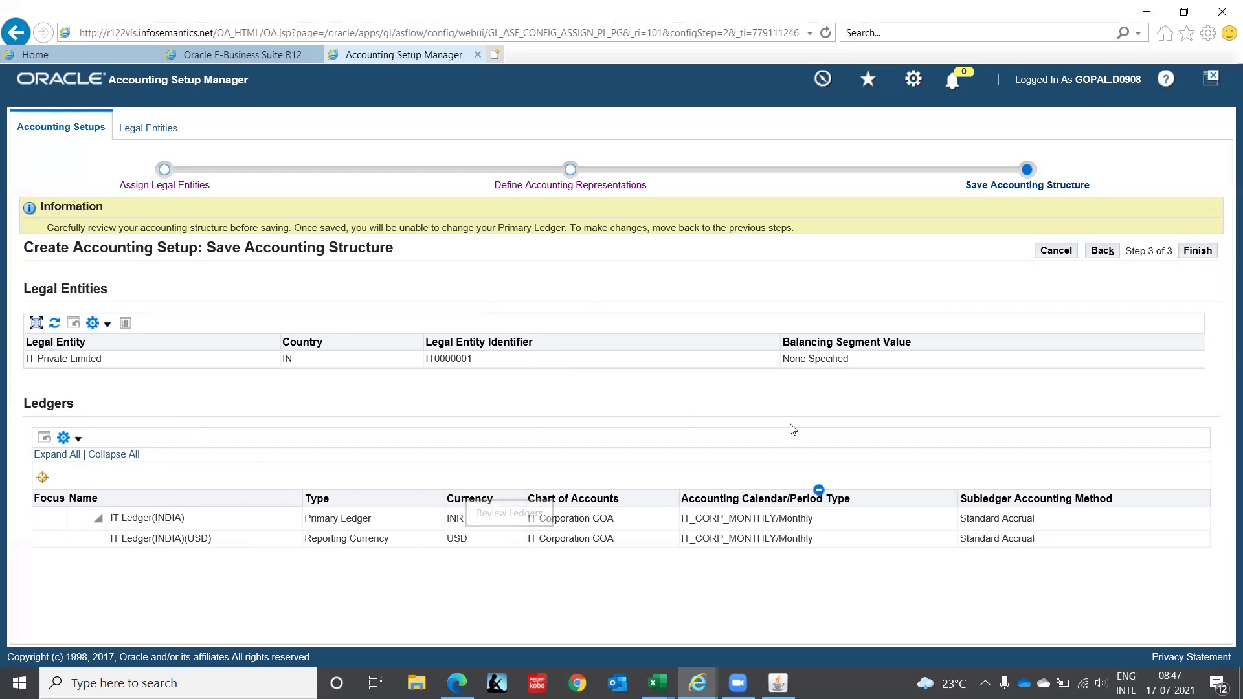
pyautogui.click(1198, 254)
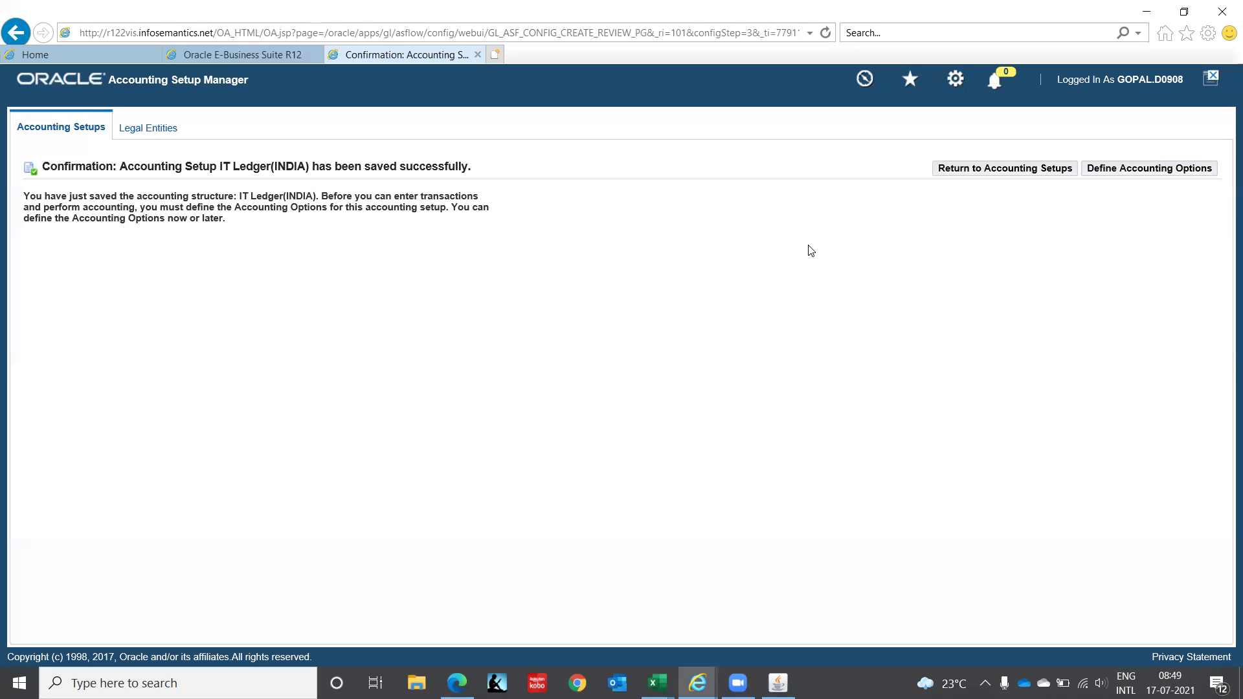
pyautogui.click(1172, 173)
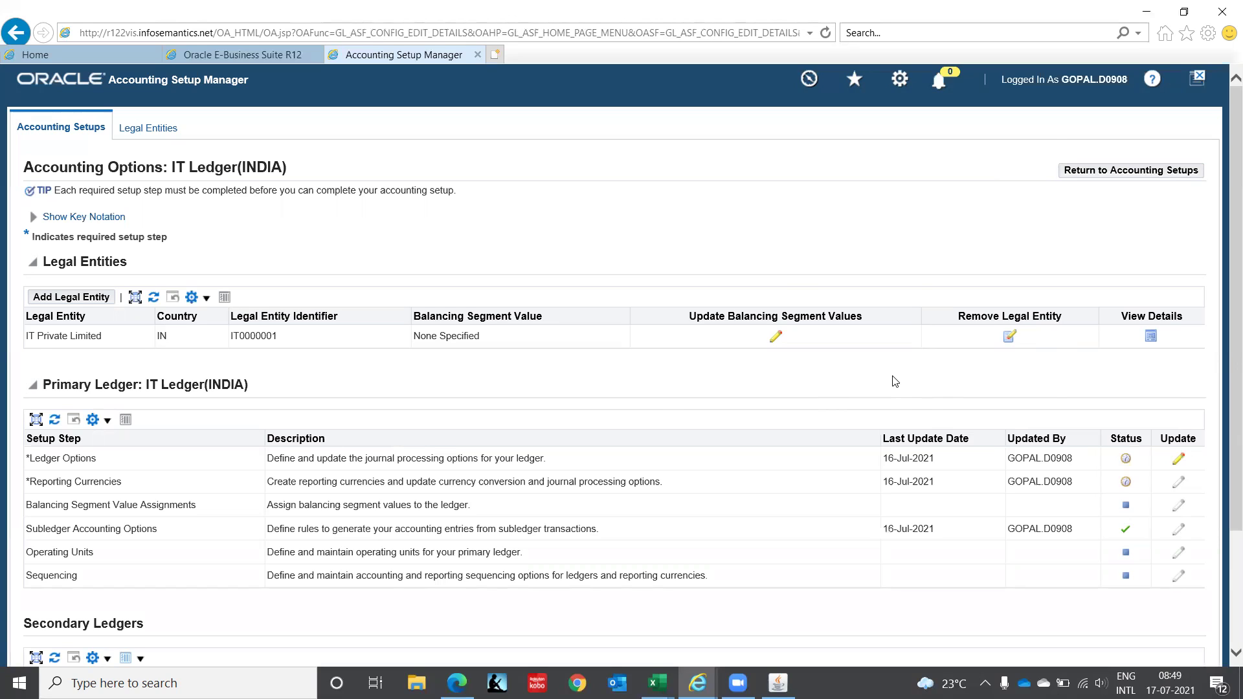
# - Assign balancing segment value C1 from IT_CO_COMPANY to the legal entity IT Private Limited and apply the assignment
pyautogui.scroll(-2, 894, 382)
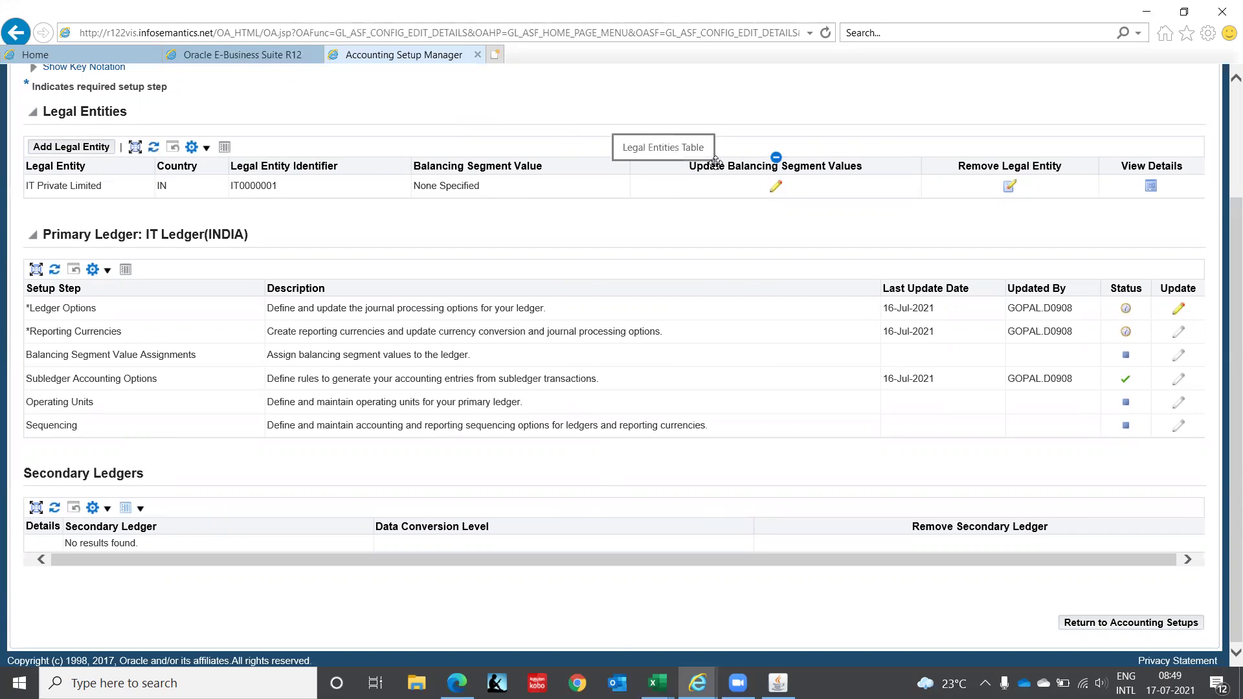
pyautogui.click(776, 188)
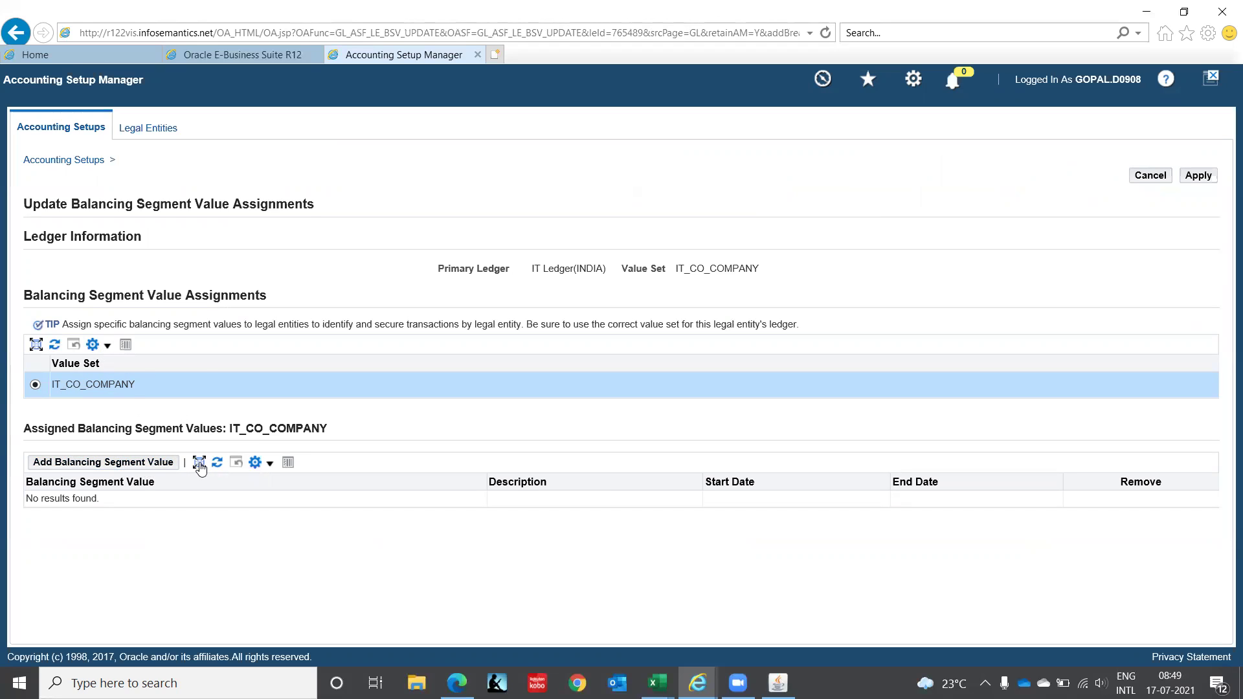
pyautogui.click(162, 466)
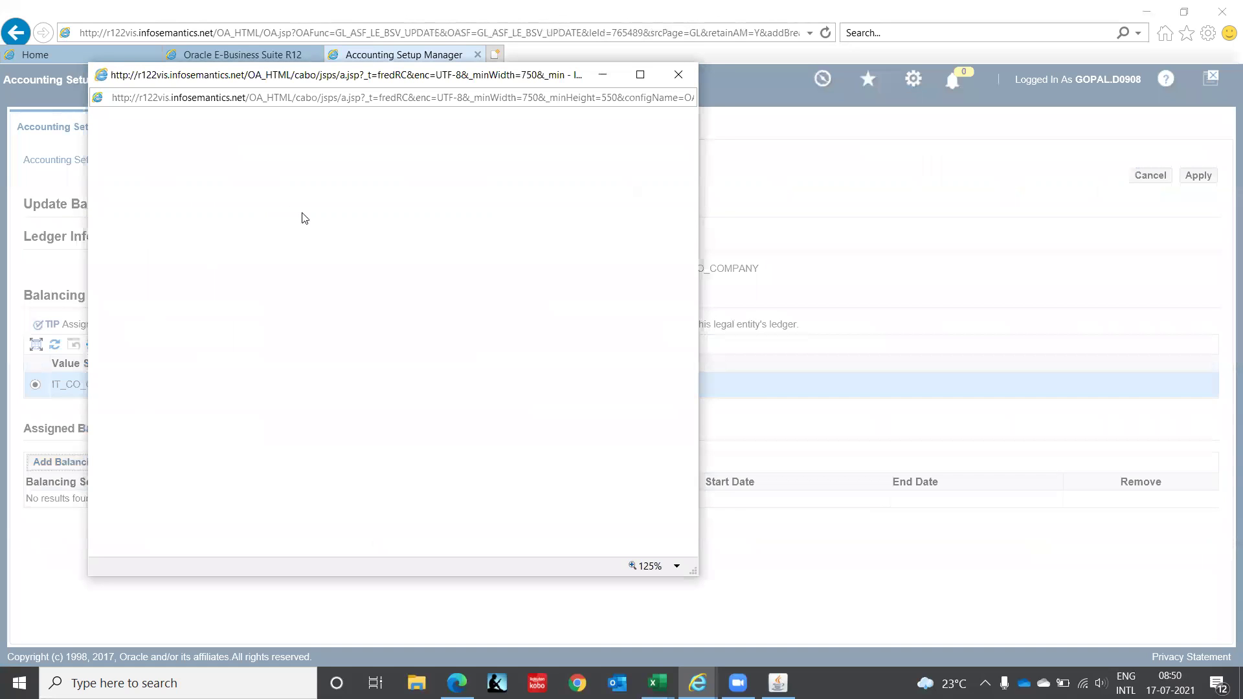
pyautogui.click(384, 218)
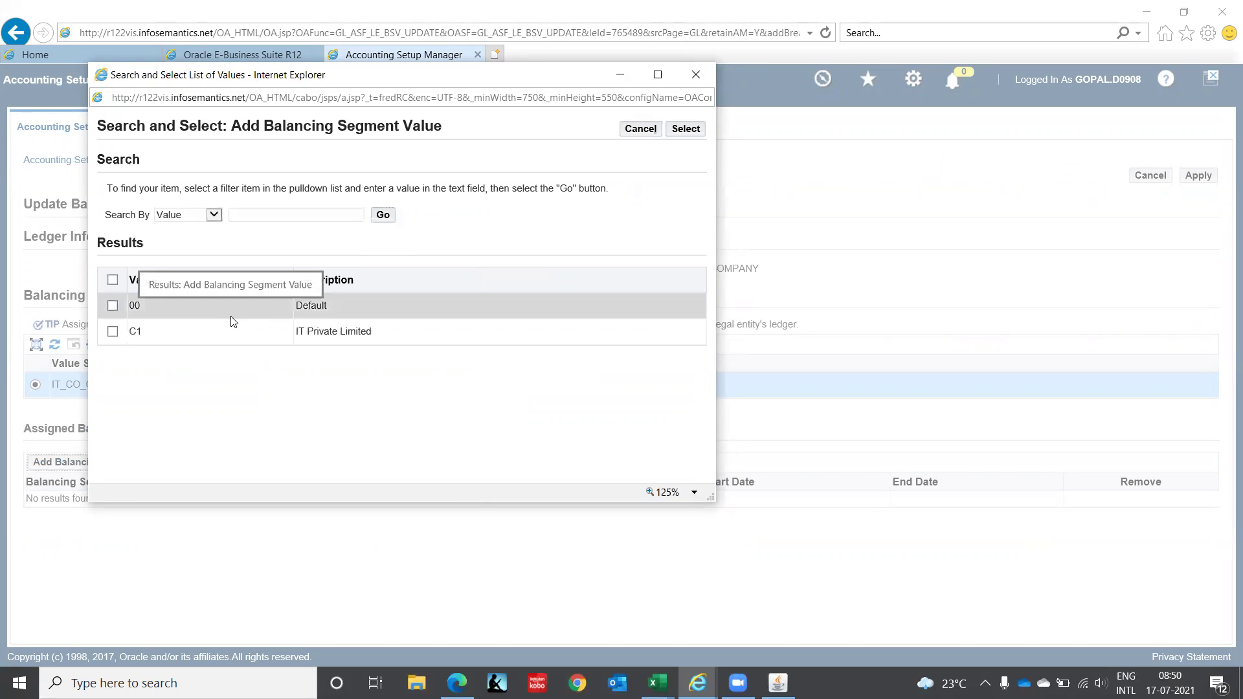
pyautogui.click(113, 332)
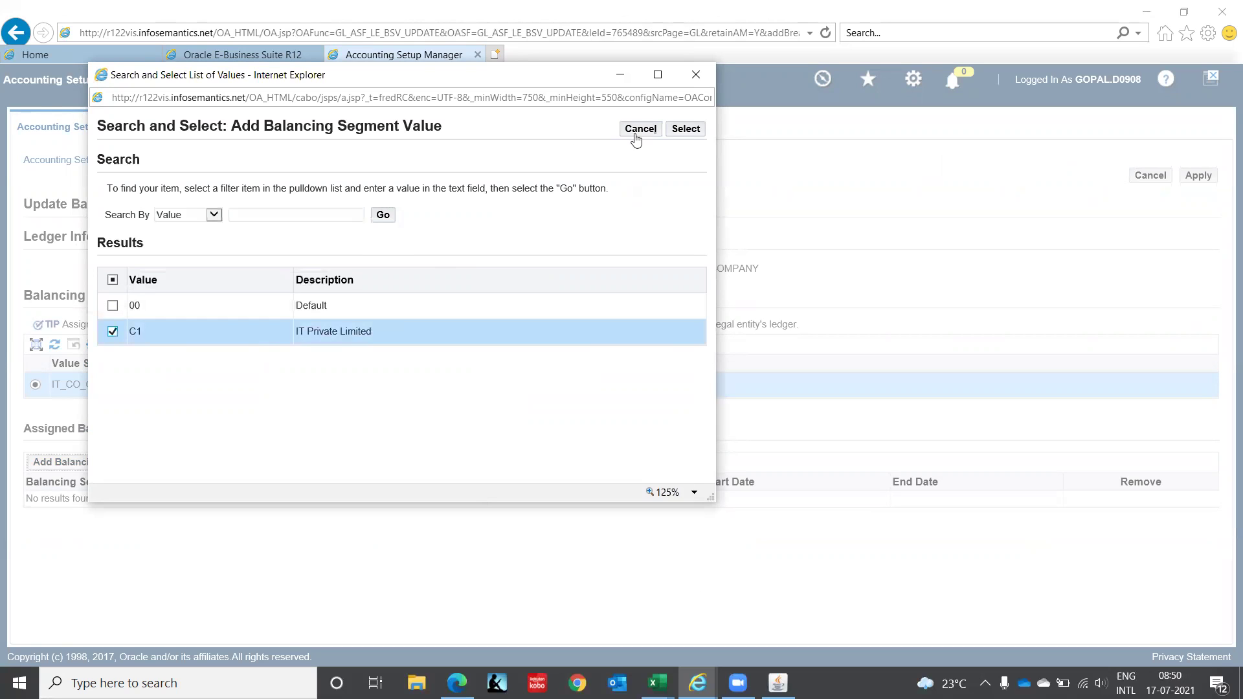
pyautogui.click(681, 134)
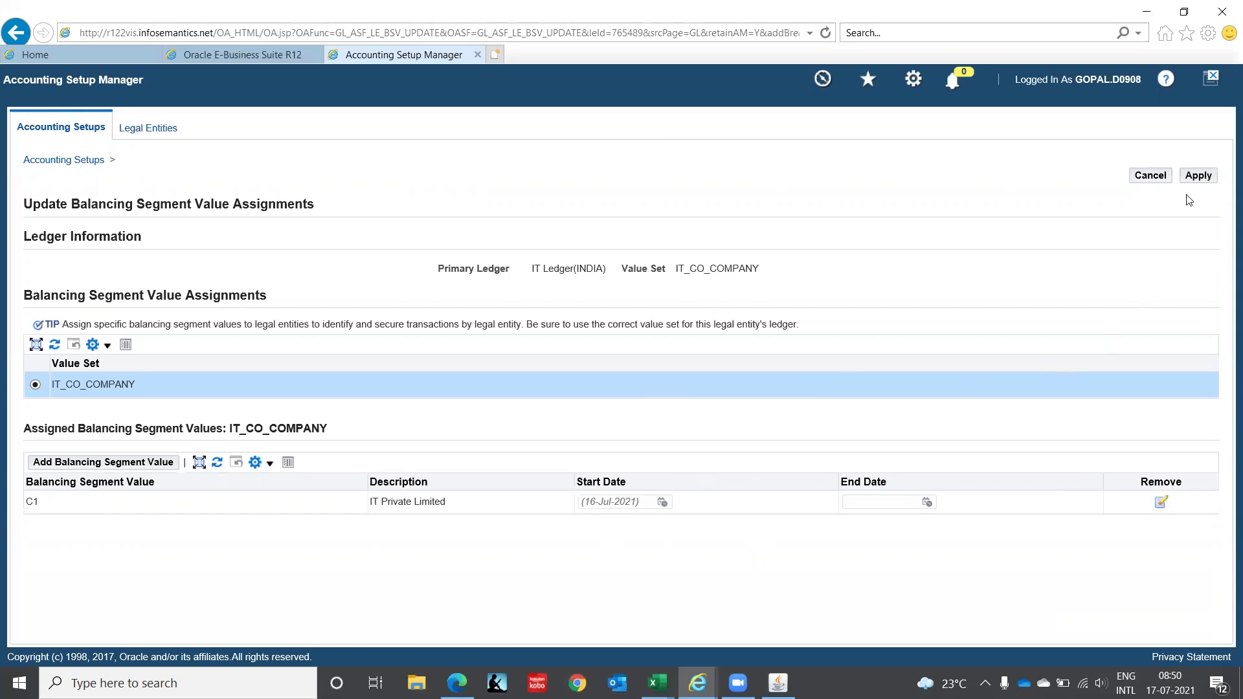
pyautogui.click(1192, 178)
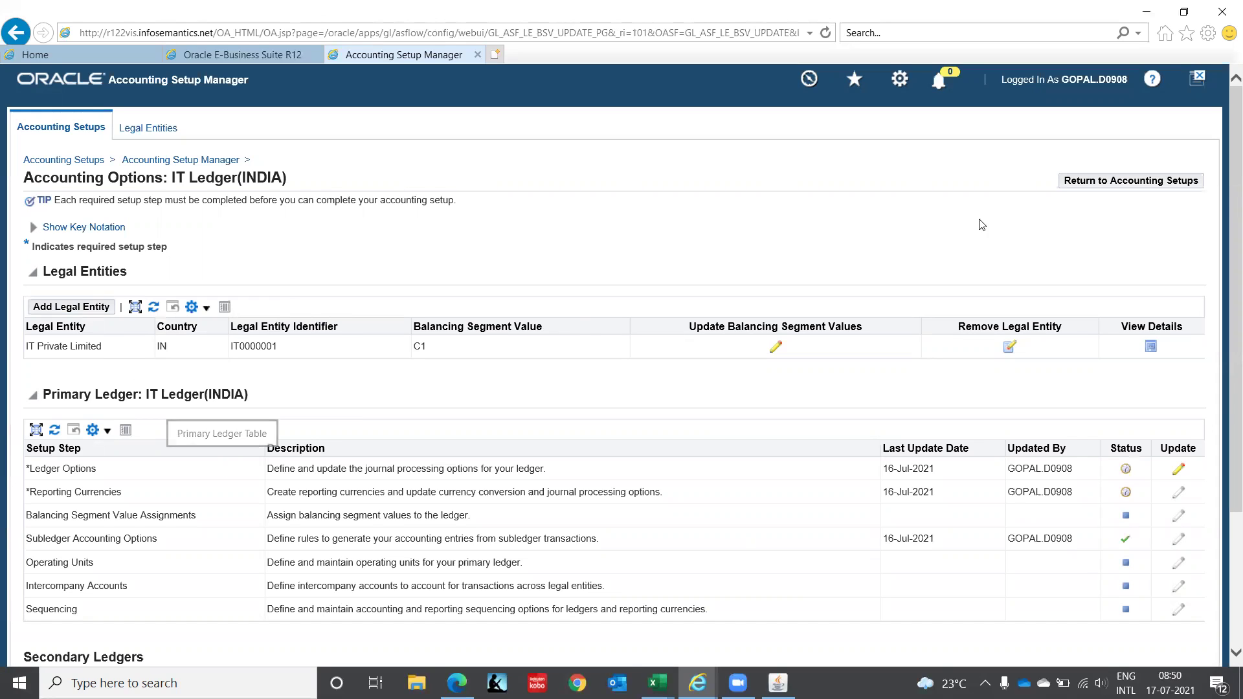
# - In the primary ledger's Ledger Options, set the short name to IT LEDGER(INR) and try to finish the ledger update
pyautogui.moveTo(1225, 204); pyautogui.dragTo(1226, 340)
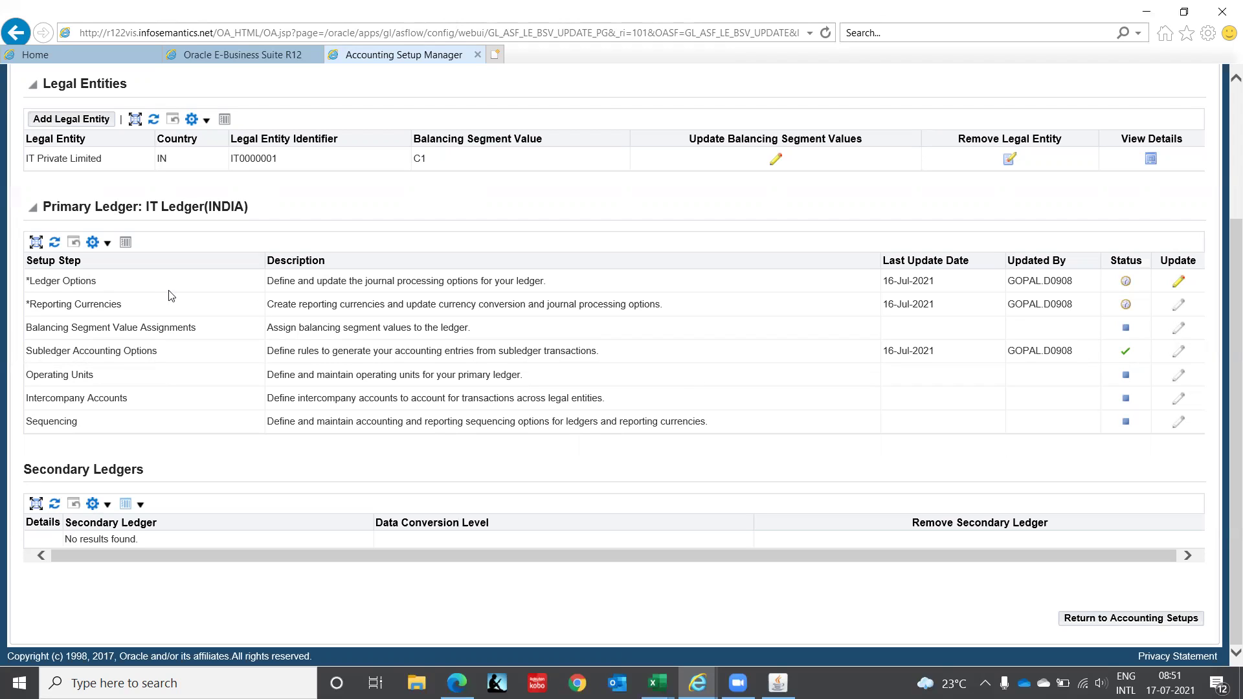
pyautogui.click(1180, 280)
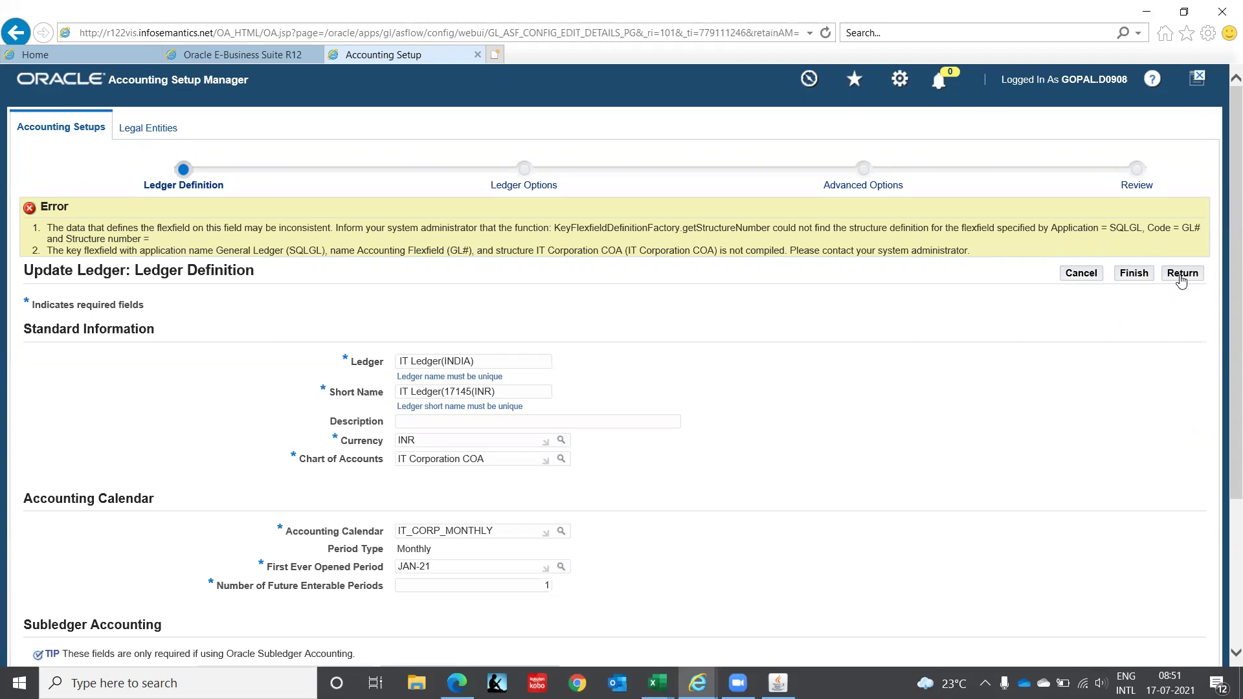
pyautogui.moveTo(1223, 198); pyautogui.dragTo(1224, 341)
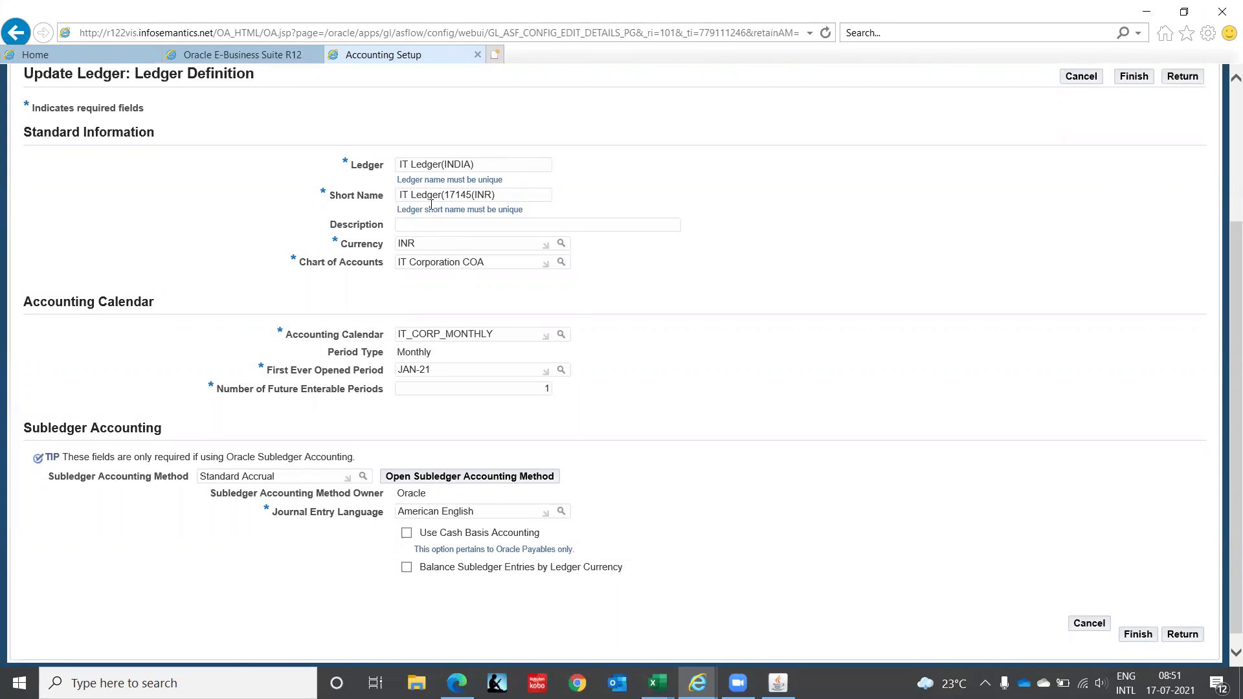
pyautogui.moveTo(511, 194); pyautogui.dragTo(309, 191)
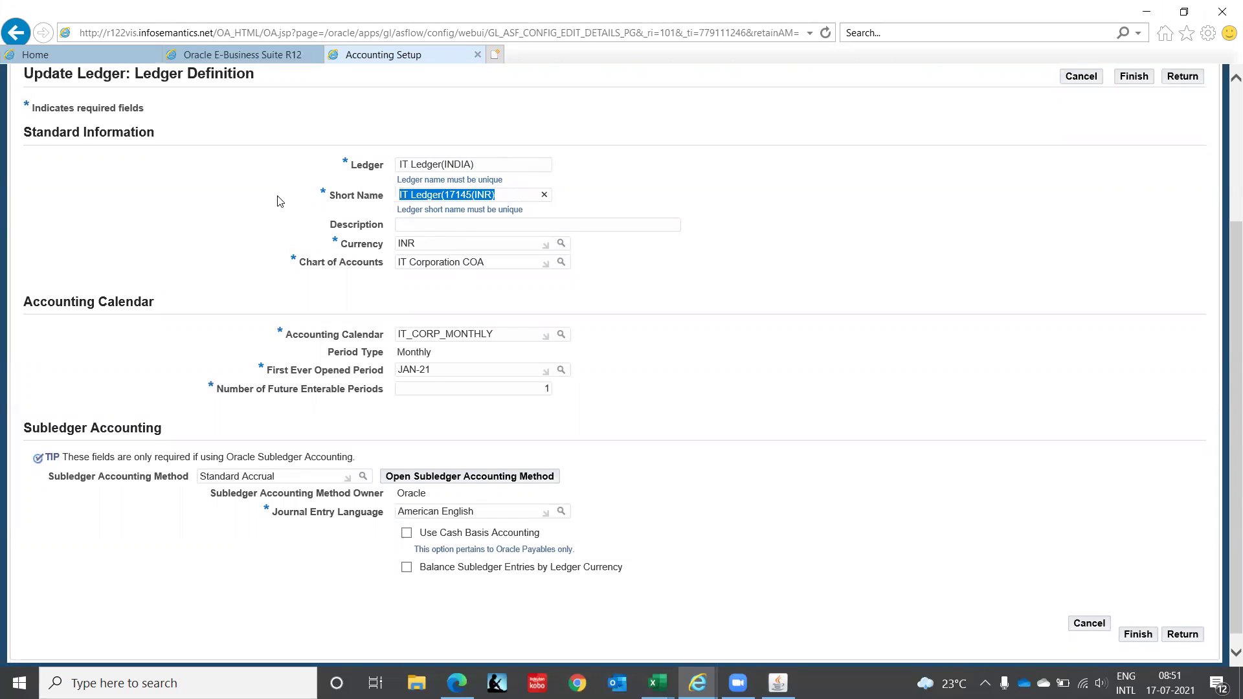
pyautogui.write('IT LEDGER')
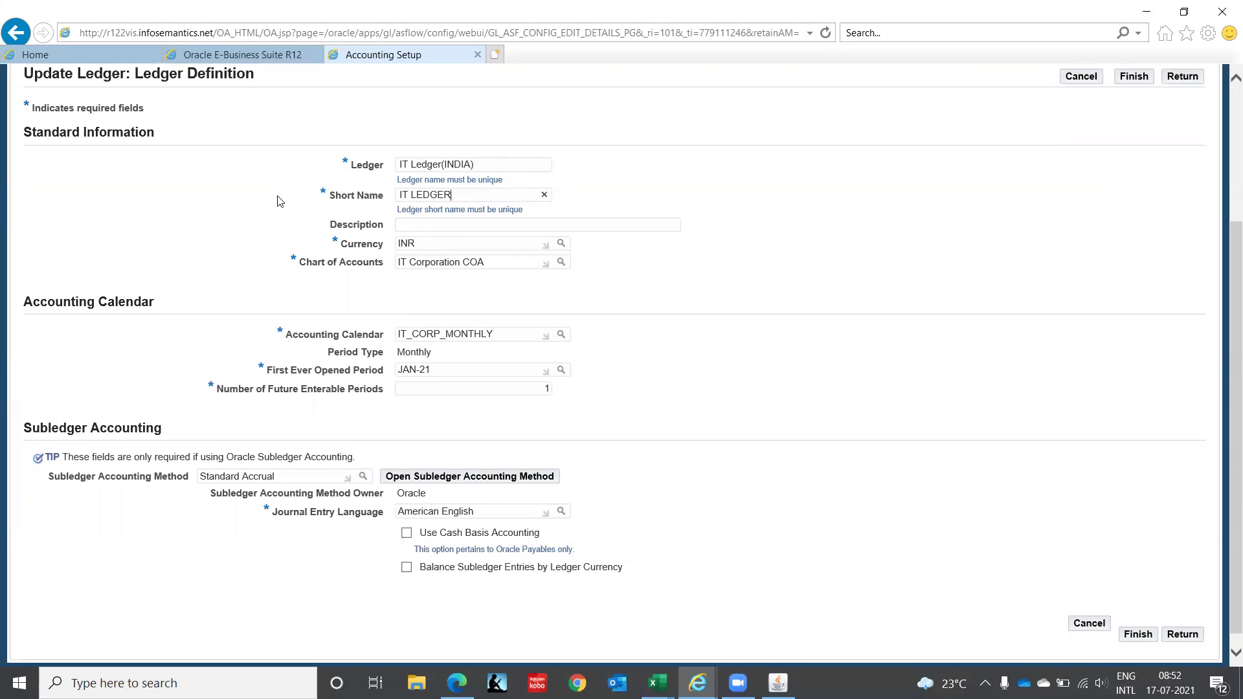
pyautogui.write('INR)')
pyautogui.press('Tab')
pyautogui.press('Tab')
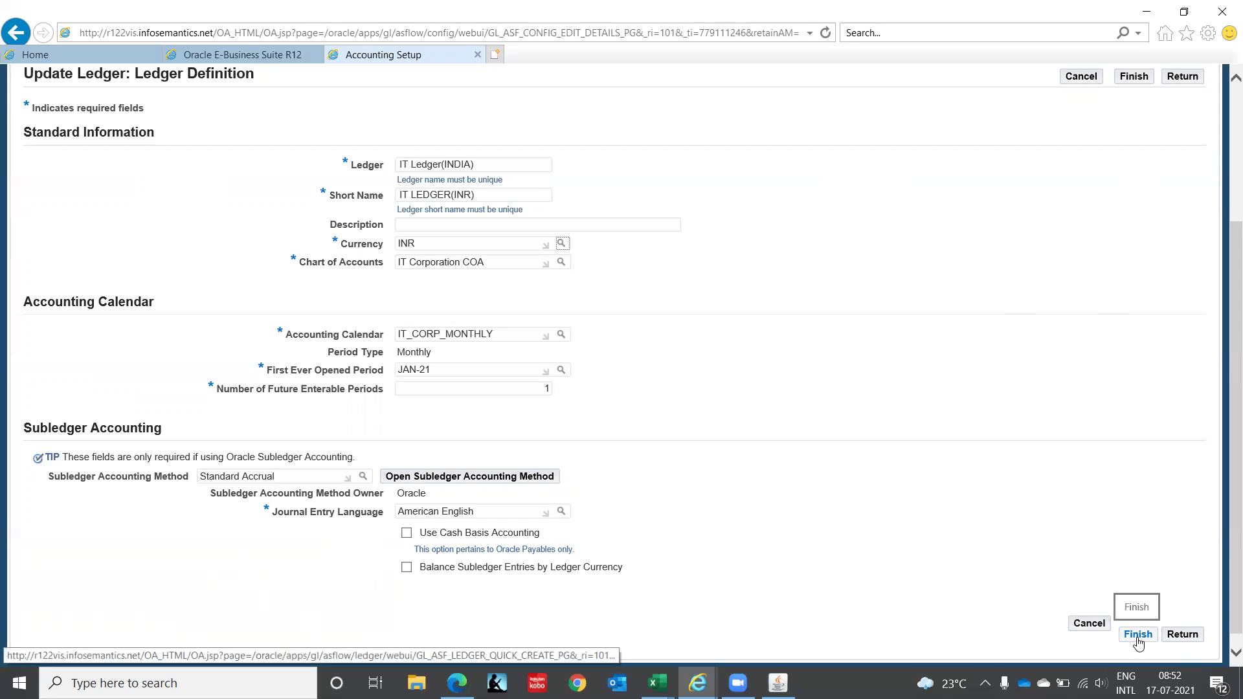
pyautogui.click(1138, 634)
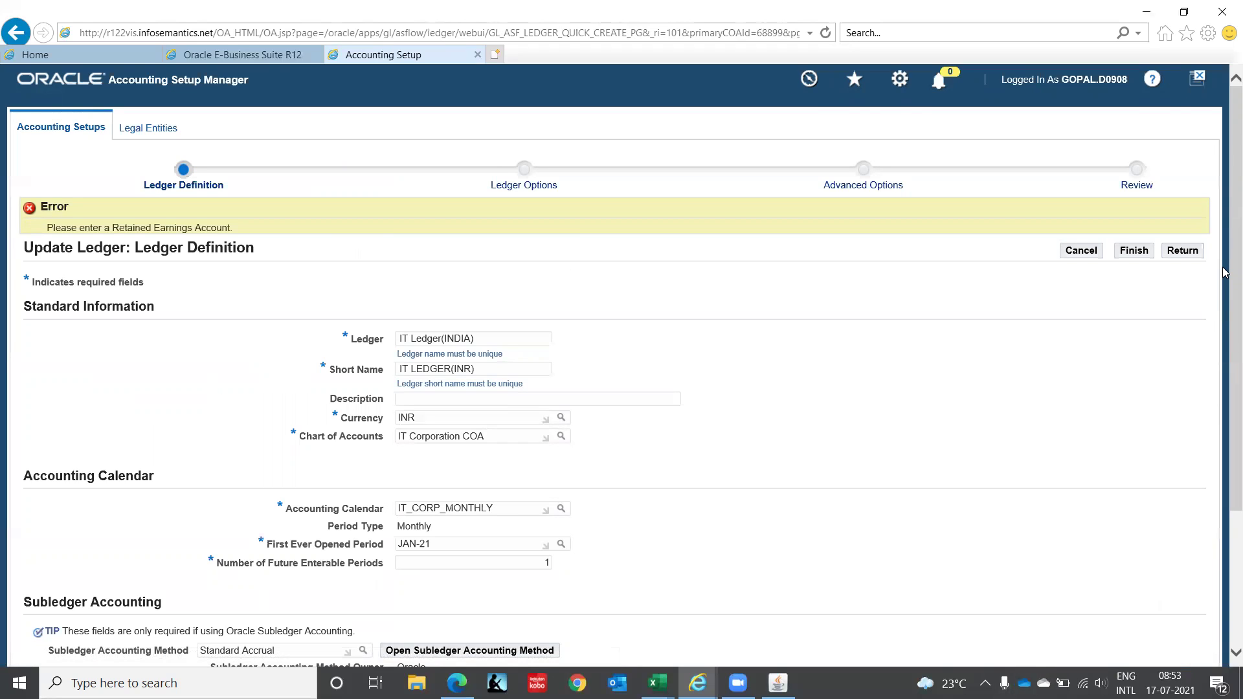
pyautogui.scroll(-3, 1223, 272)
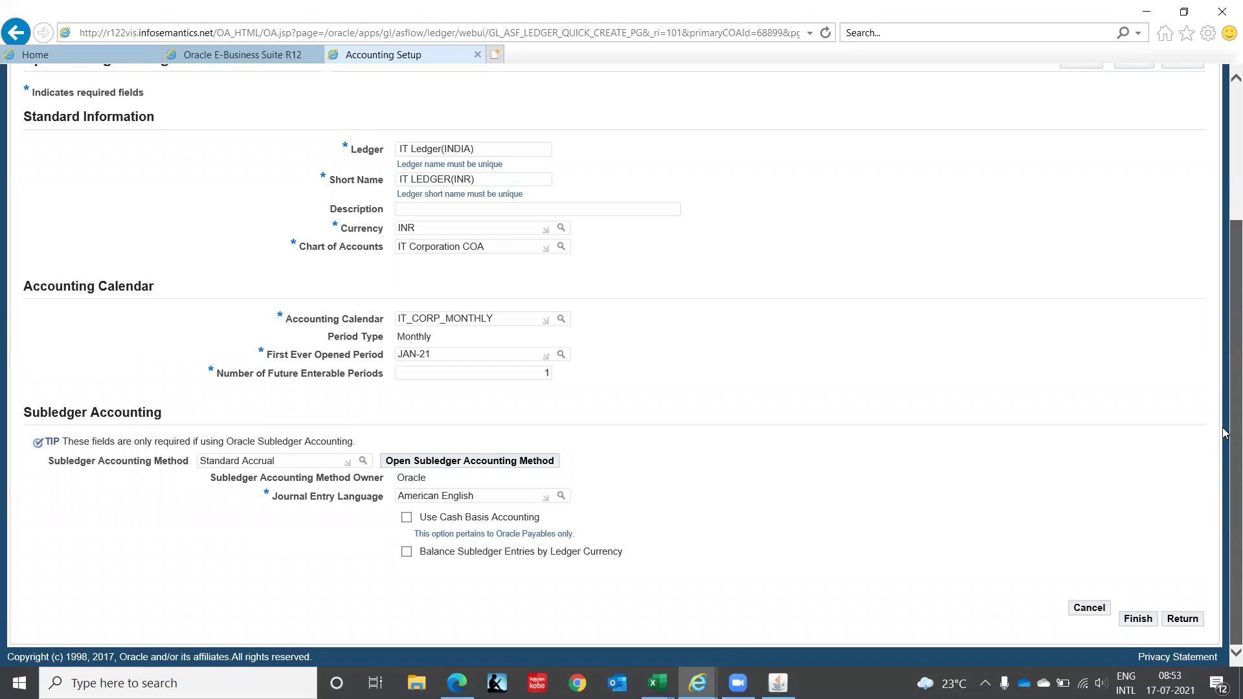
# - Cancel the pending ledger update and reopen the Ledger Options of the primary ledger IT Ledger(INDIA)
pyautogui.scroll(3, 1223, 272)
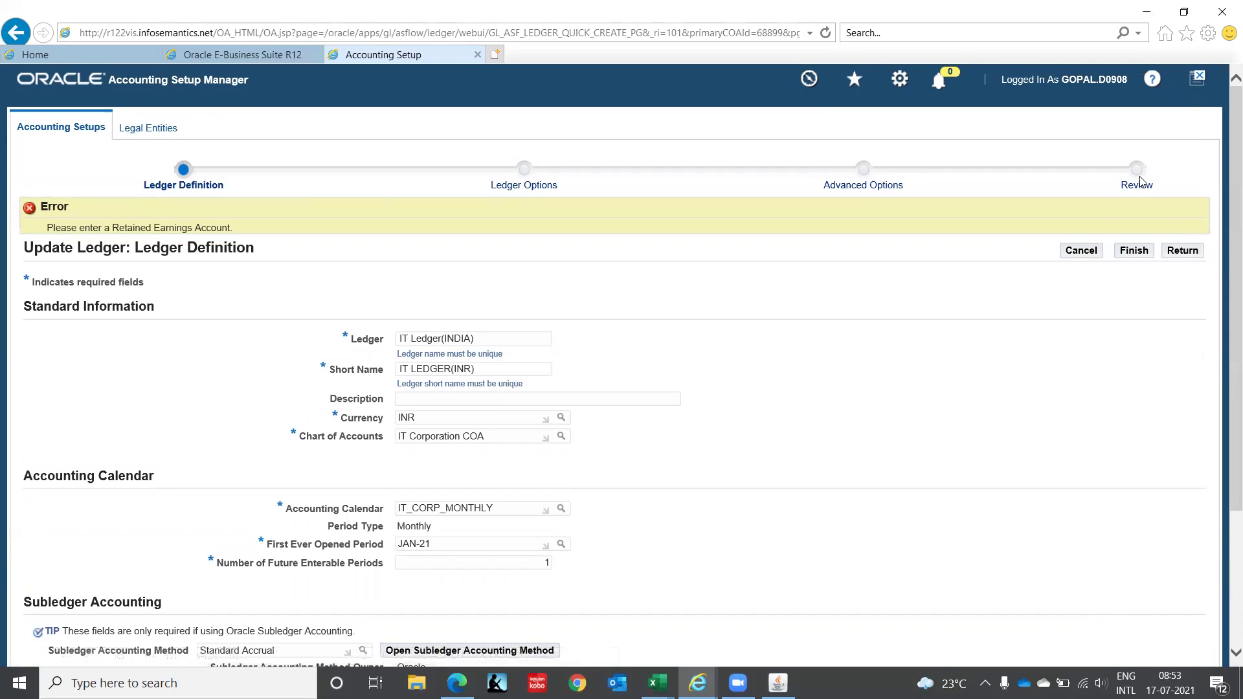
pyautogui.click(1181, 251)
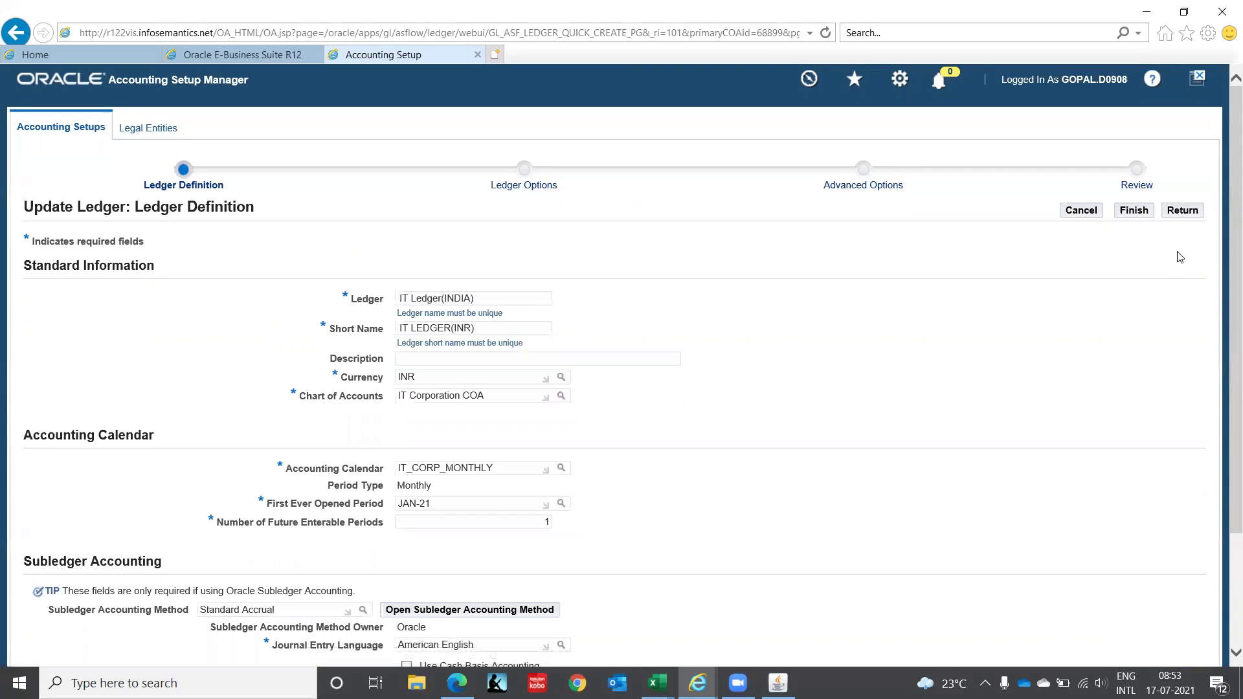
pyautogui.moveTo(1223, 138)
pyautogui.mouseDown()
pyautogui.moveTo(1223, 290)
pyautogui.moveTo(1222, 129)
pyautogui.mouseUp()
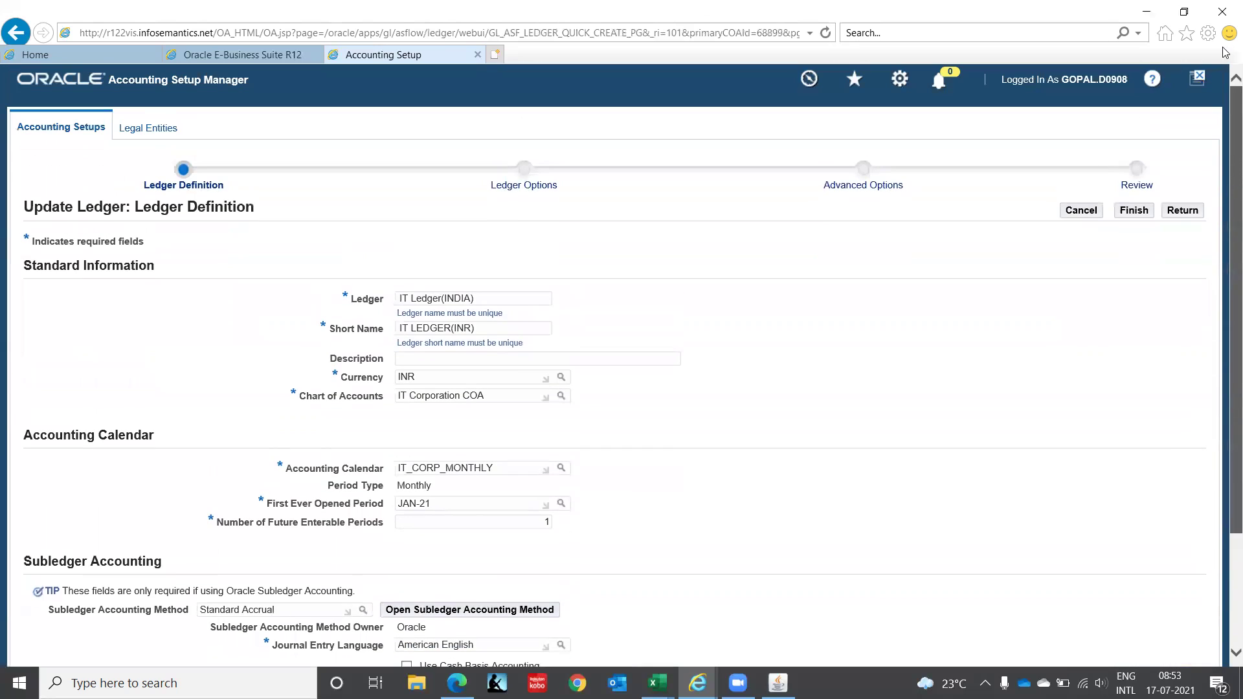
pyautogui.click(1179, 212)
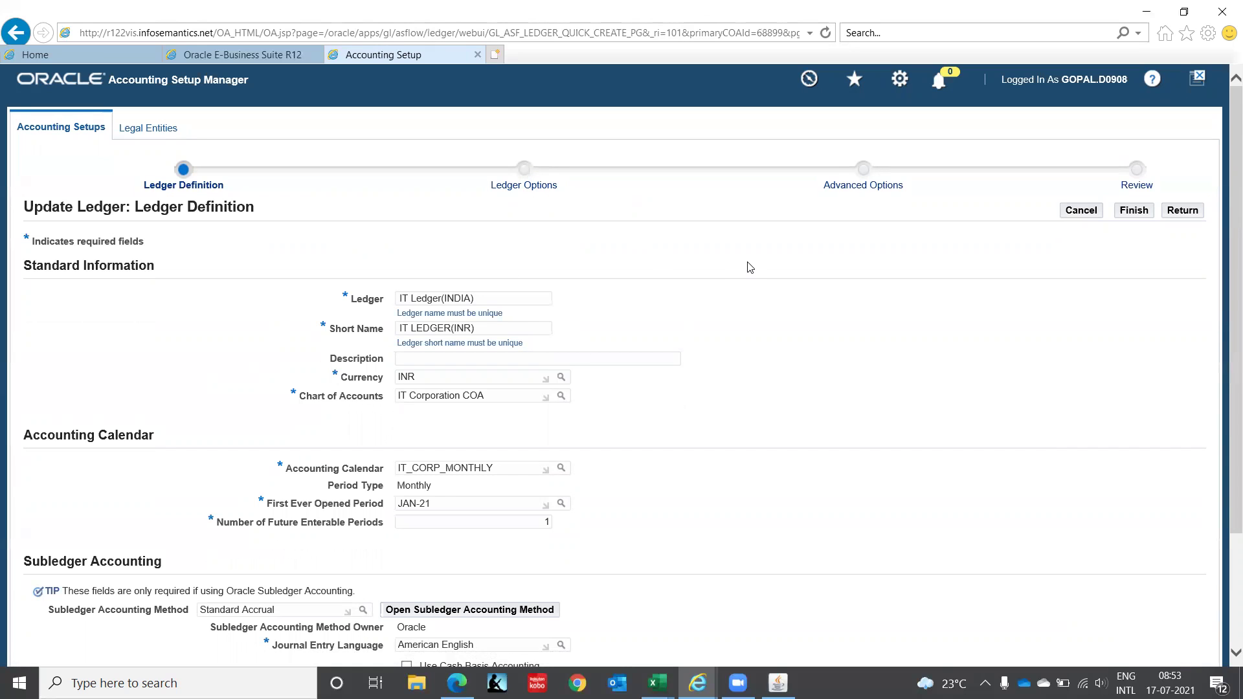
pyautogui.scroll(-3, 749, 267)
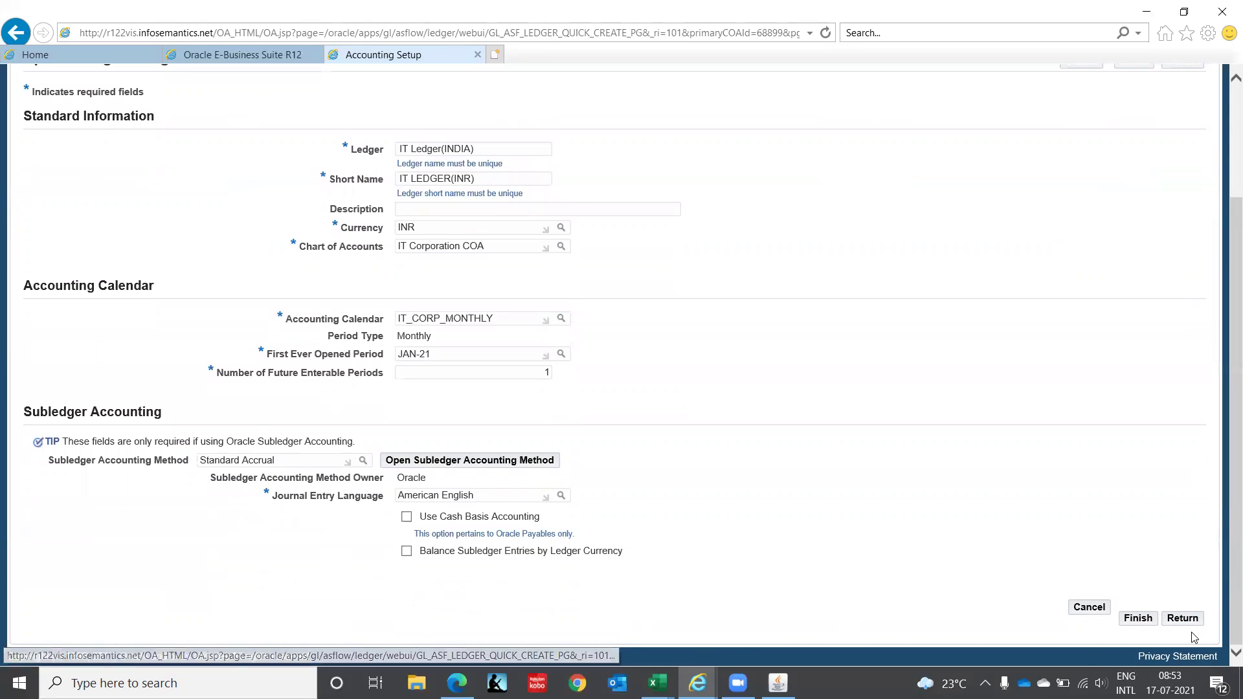
pyautogui.click(1090, 608)
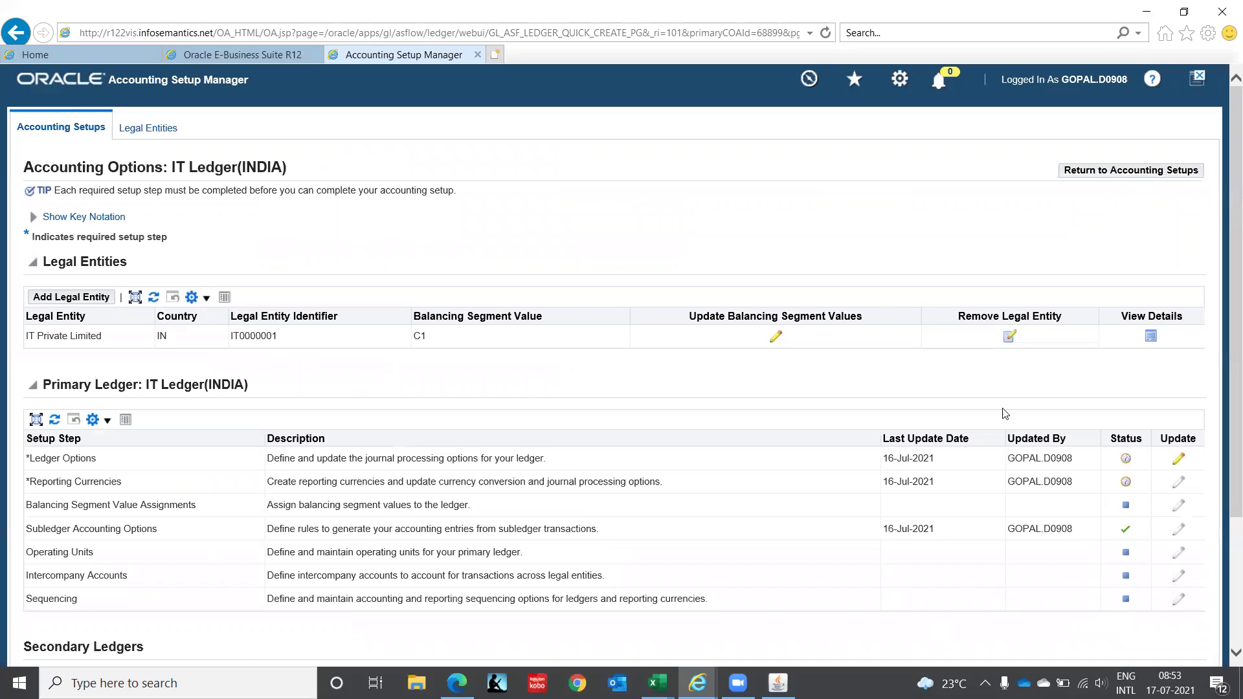
pyautogui.click(1178, 460)
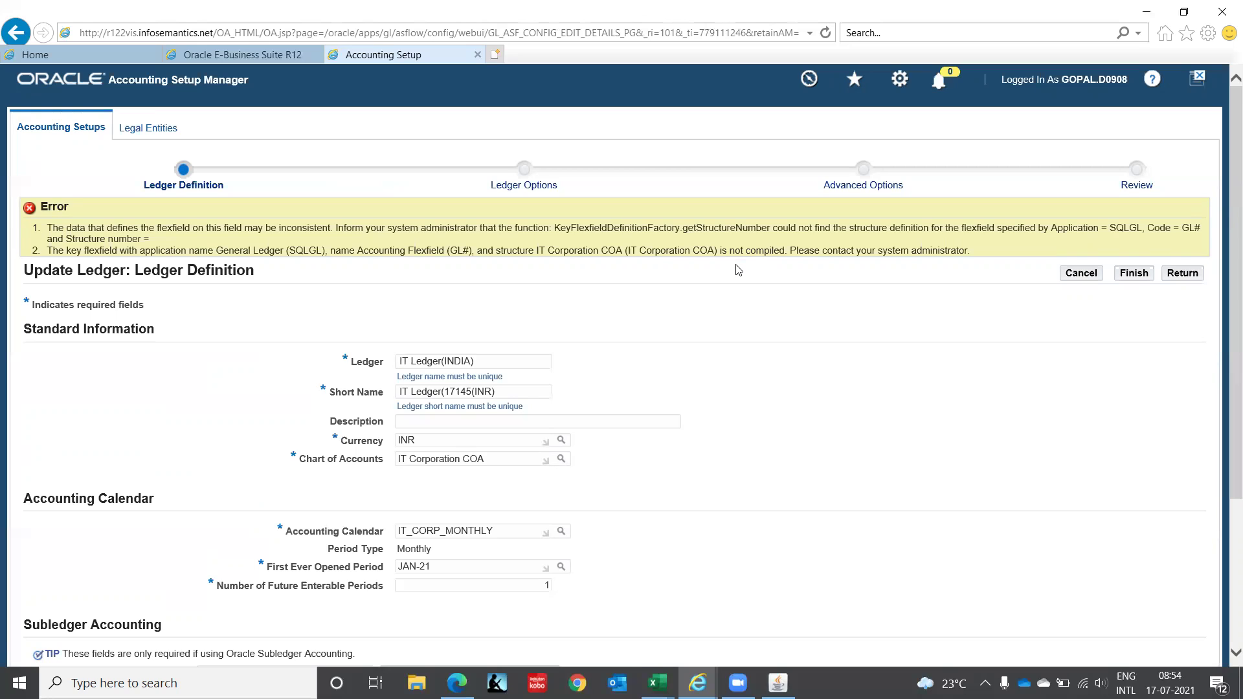
# - Switch to Oracle Applications, check the phase and status of the submitted concurrent requests, and return to the ledger definition in the browser
pyautogui.click(777, 683)
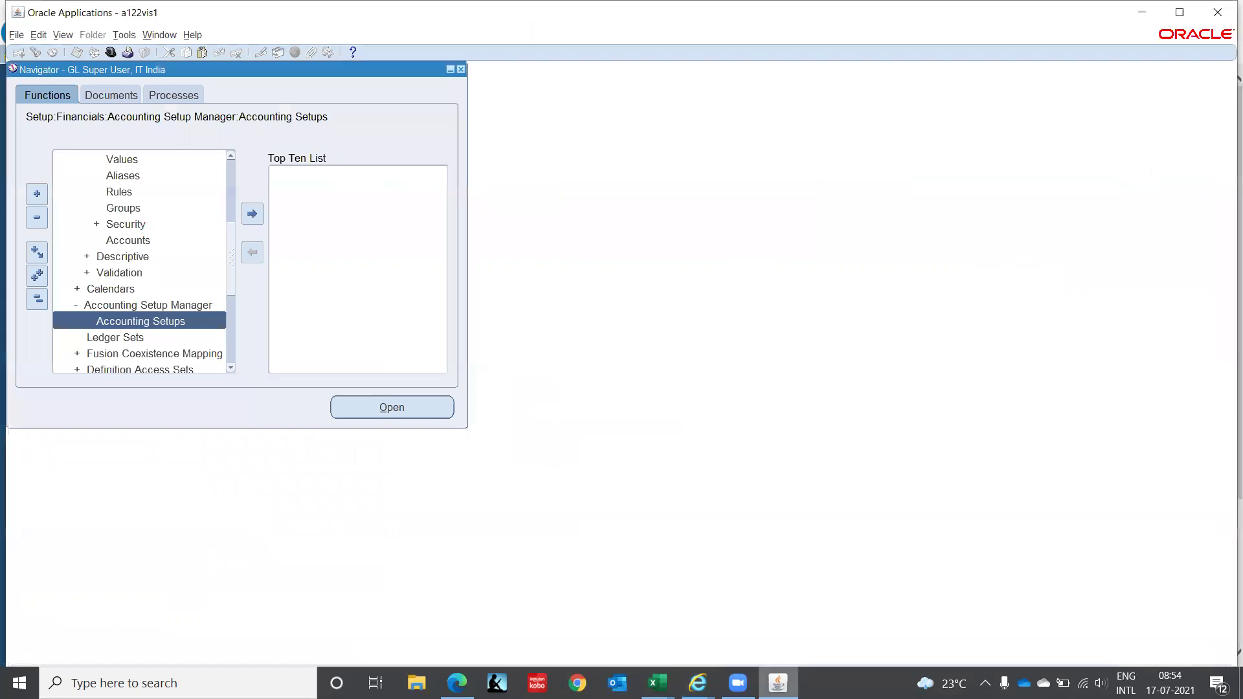
pyautogui.click(65, 37)
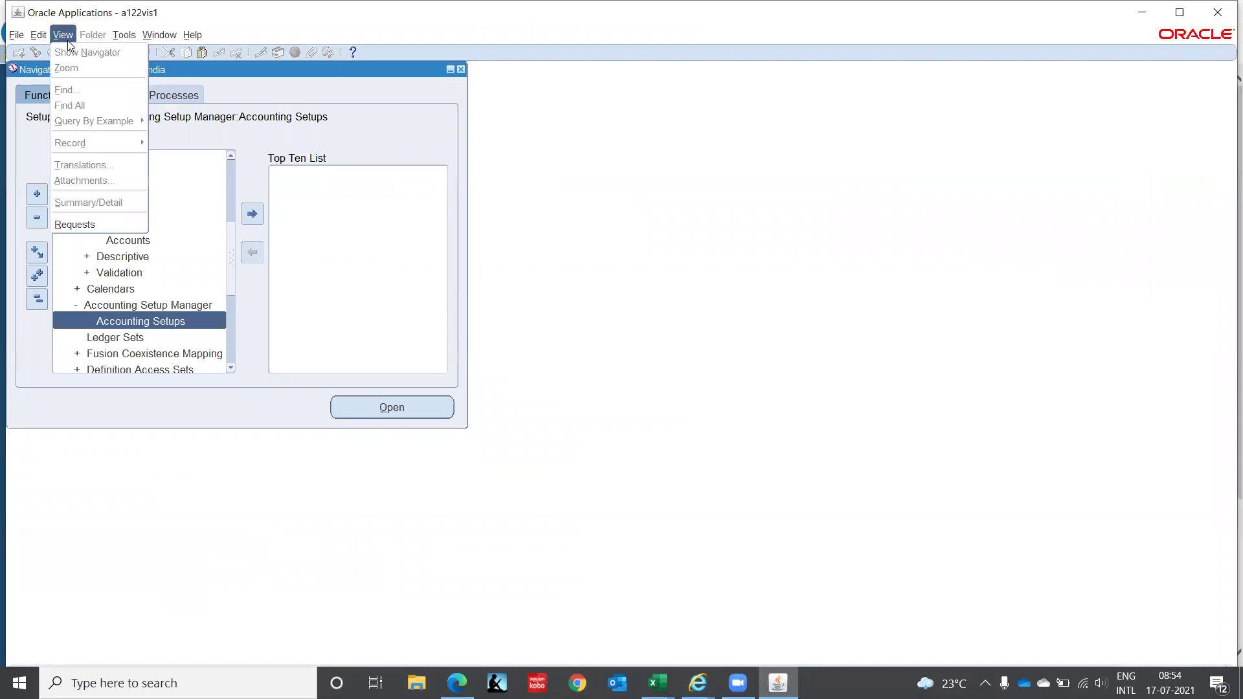
pyautogui.click(76, 227)
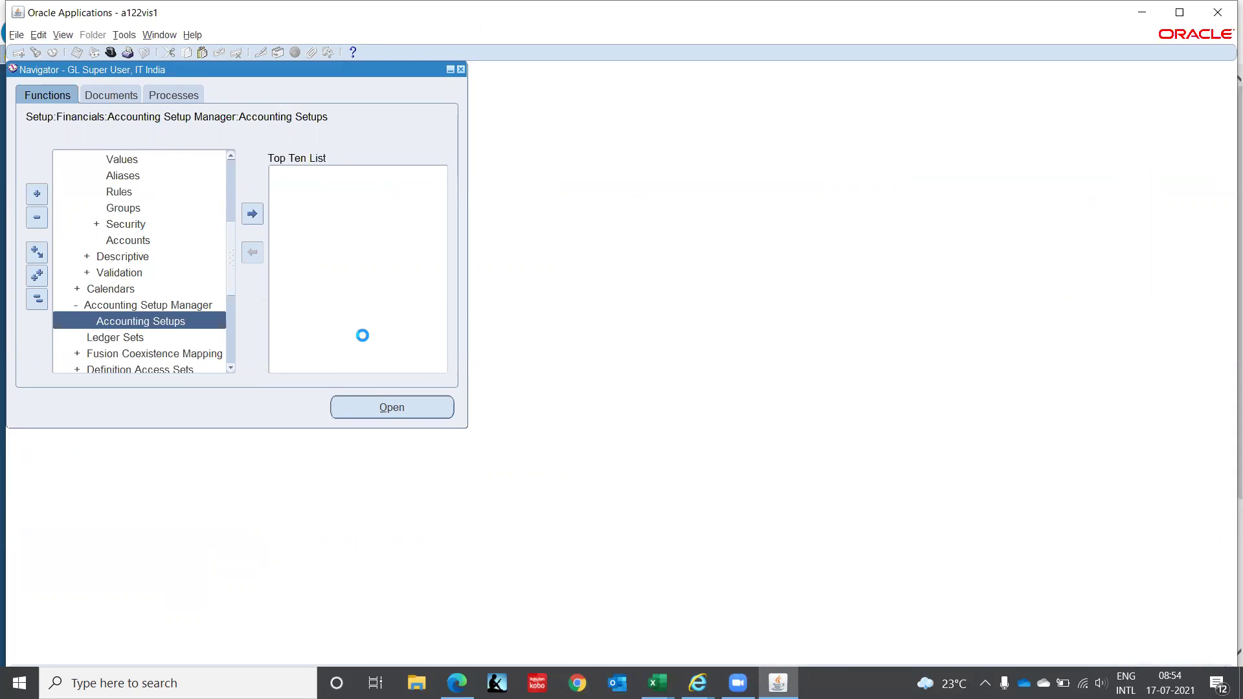
pyautogui.click(491, 451)
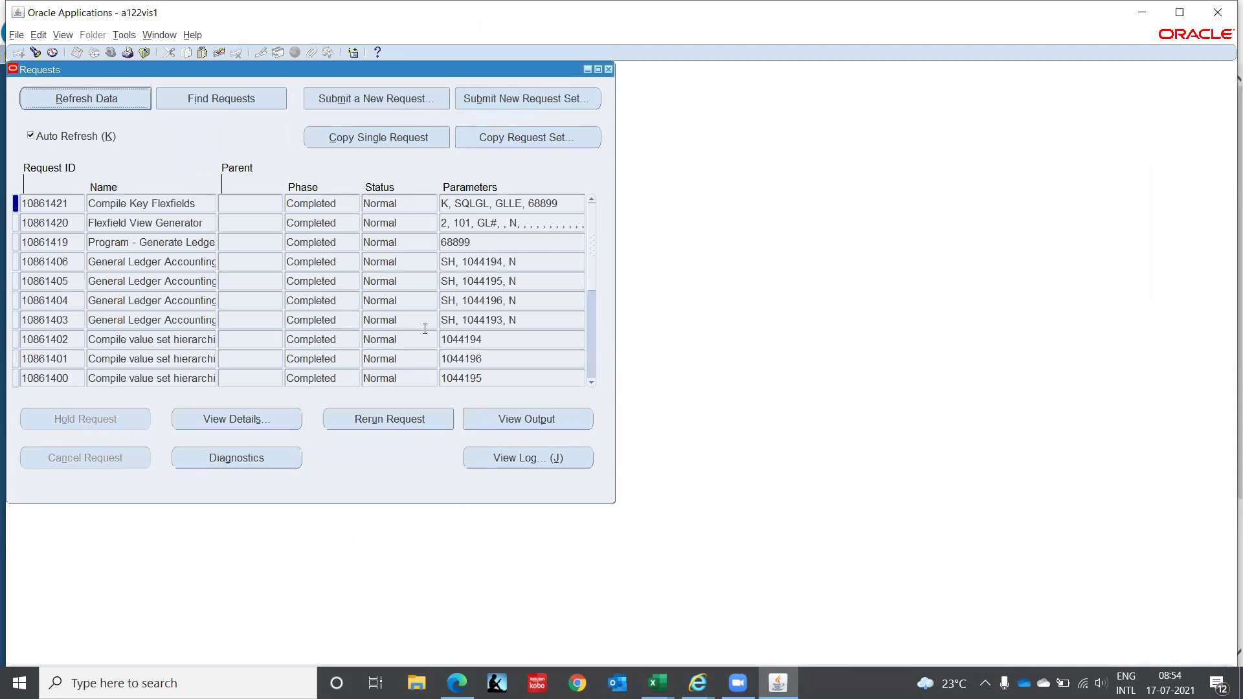
pyautogui.click(609, 69)
pyautogui.click(1178, 11)
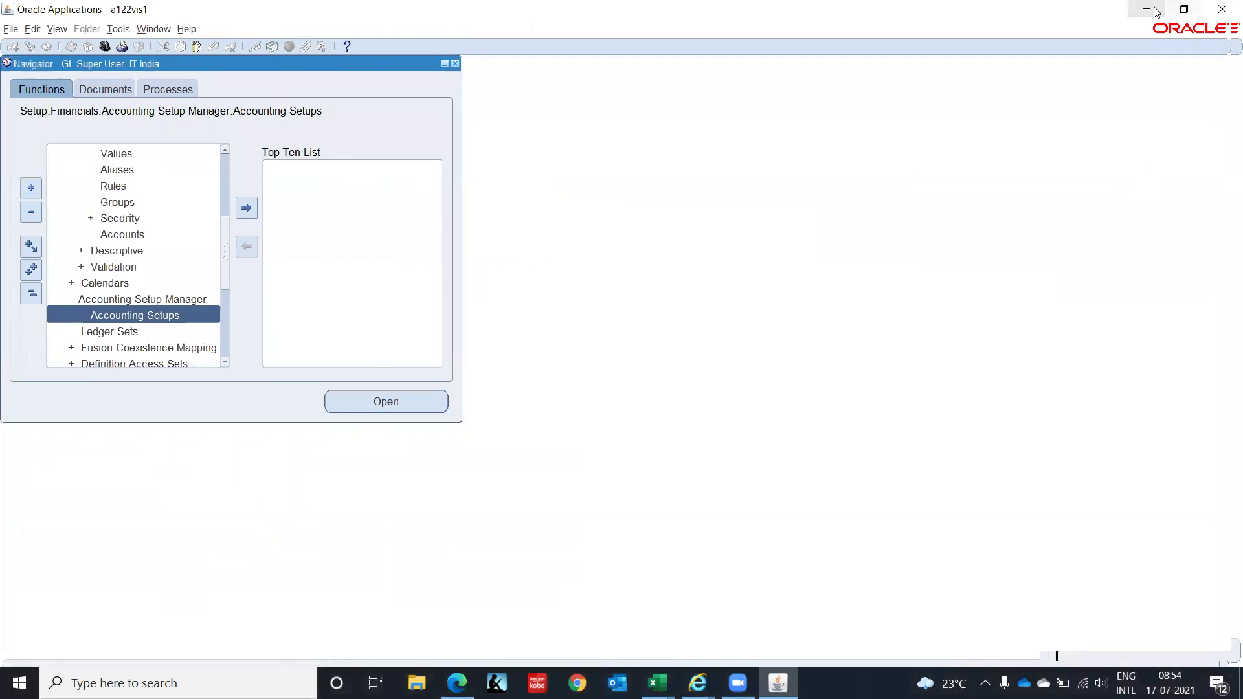
pyautogui.click(697, 683)
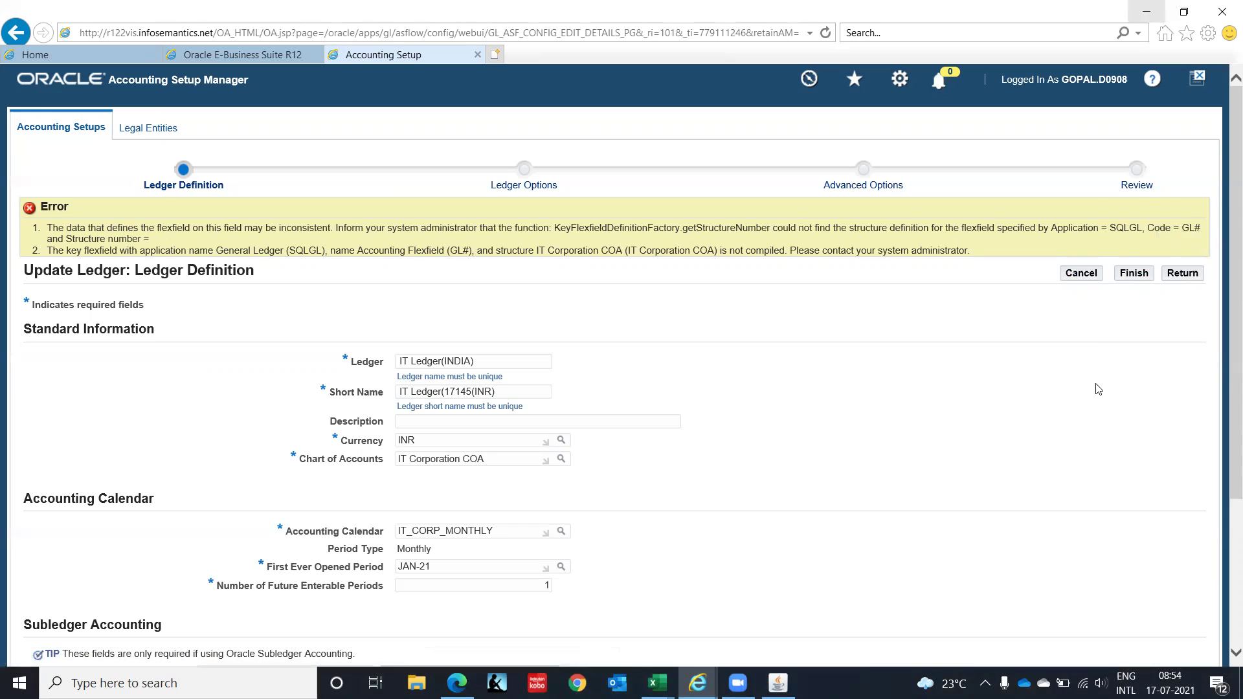
# - Try to finish the update of IT Ledger(INDIA) directly from its ledger definition without changing any fields
pyautogui.scroll(-3, 1098, 389)
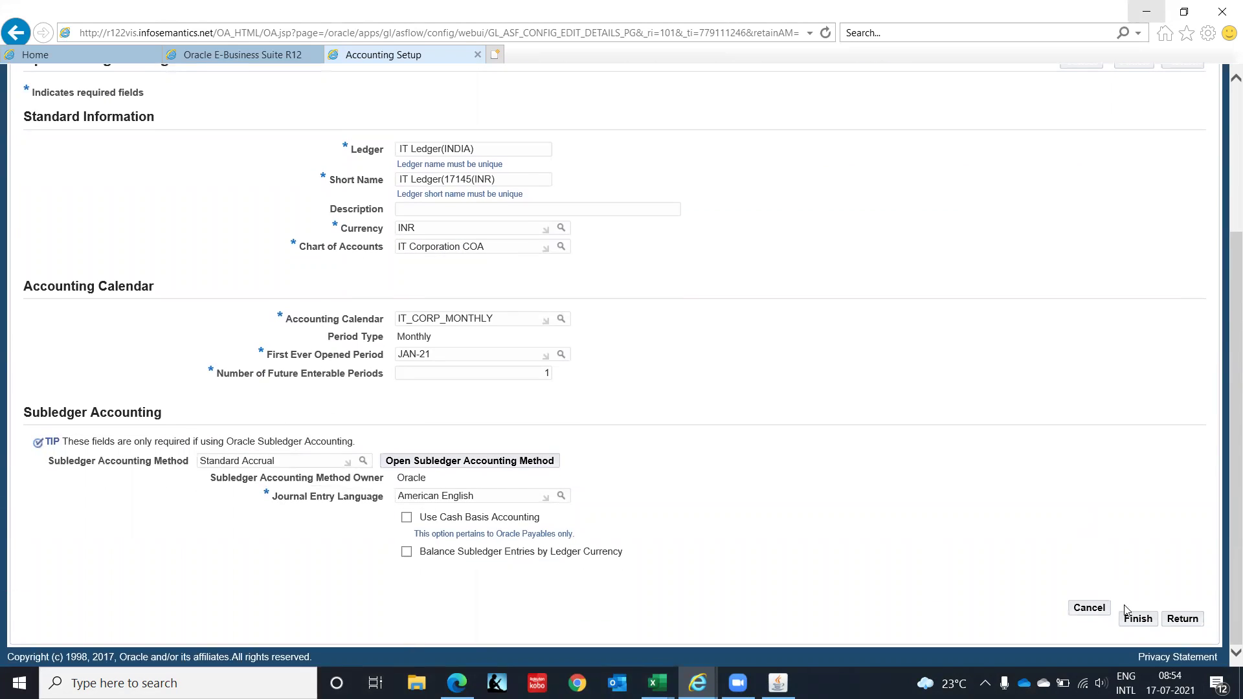
pyautogui.click(1137, 620)
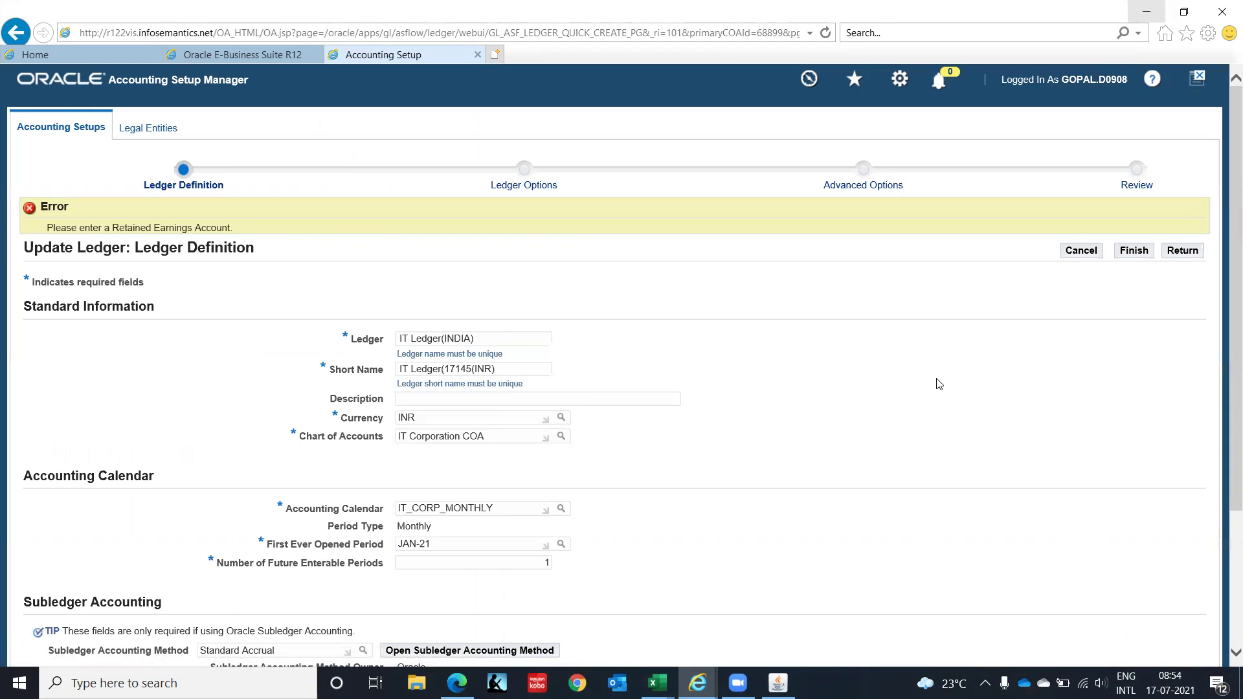
pyautogui.scroll(-3, 938, 384)
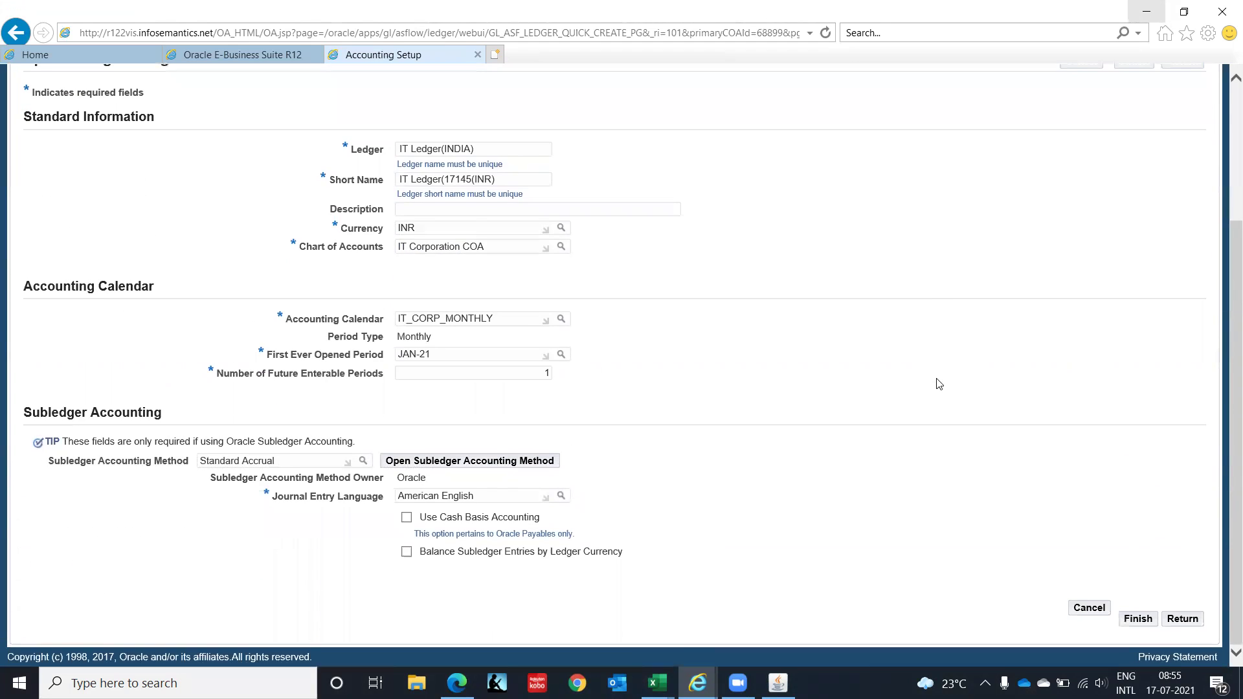
pyautogui.scroll(3, 938, 384)
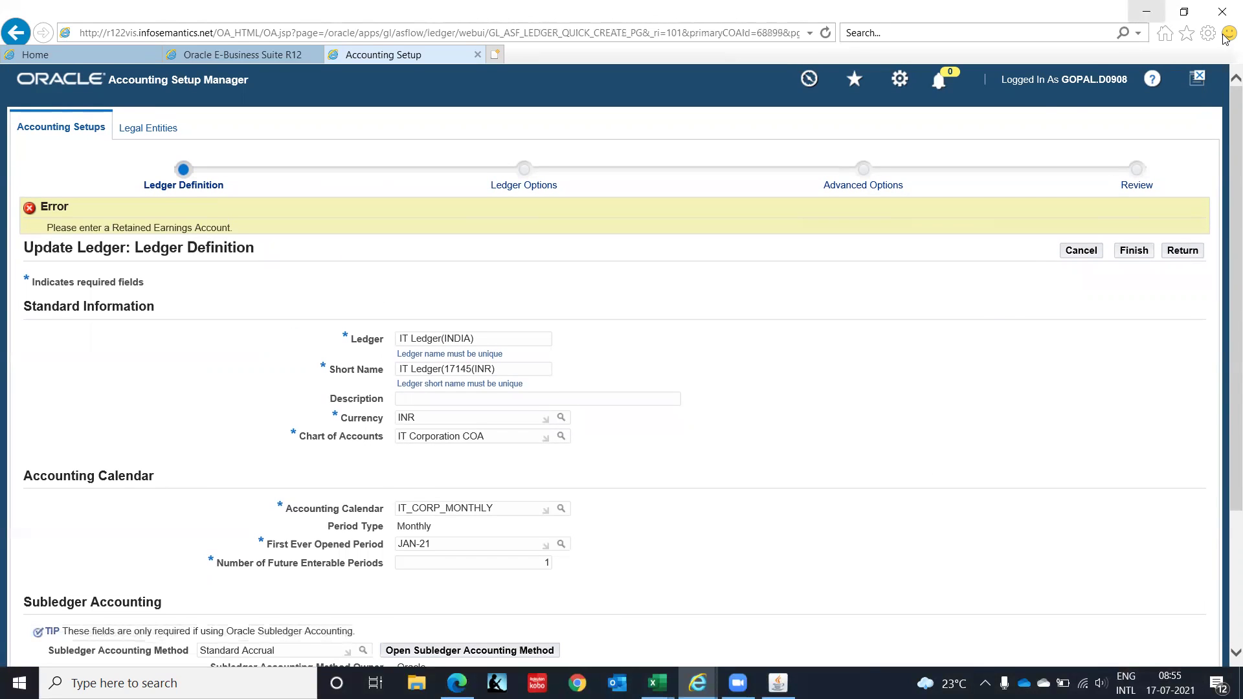